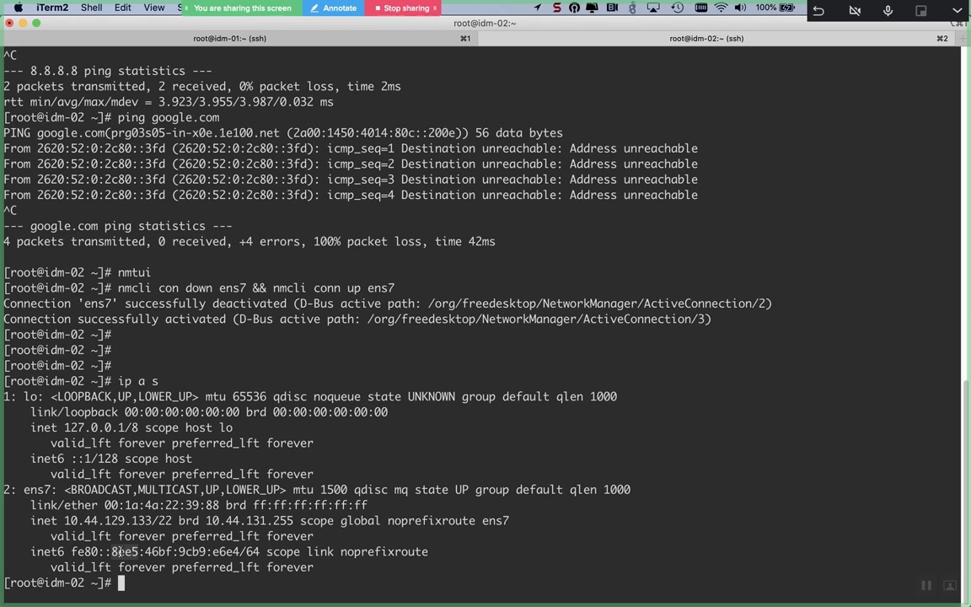
# Step: On idm-01, clear the terminal and ping google.com
pyautogui.click(283, 46)
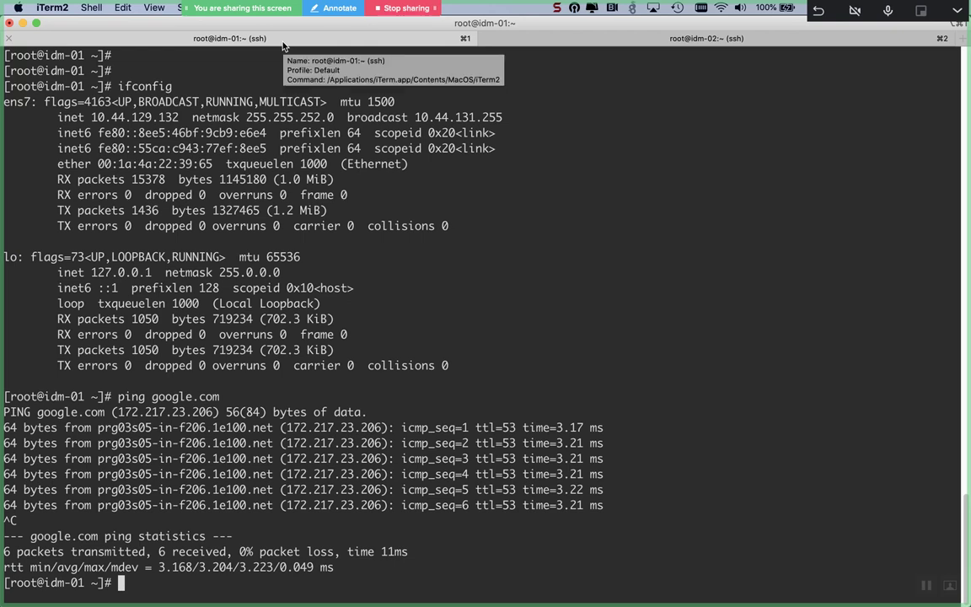
pyautogui.hotkey('ctrl', 'l')
pyautogui.write('ping gopog')
pyautogui.press('BackSpace')
pyautogui.press('BackSpace')
pyautogui.press('BackSpace')
pyautogui.write('ogle.com')
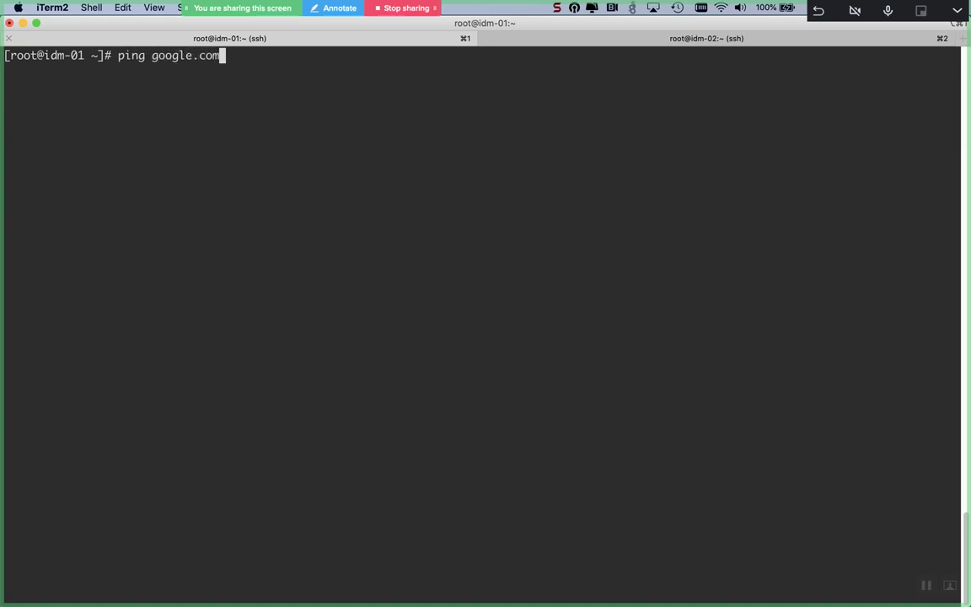
pyautogui.press('Return')
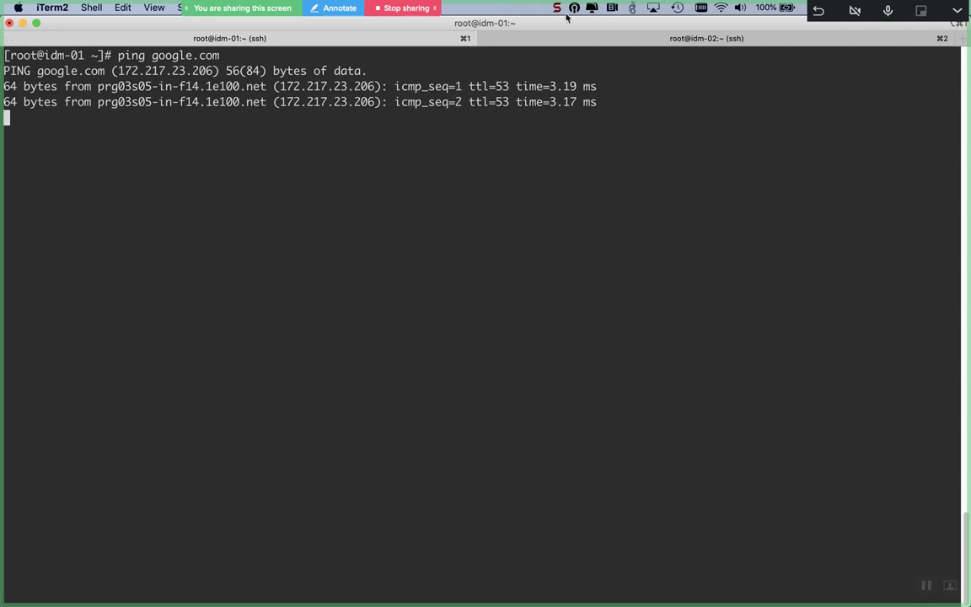
# Step: Ping google.com from idm-02, then stop the pings on both servers
pyautogui.click(509, 37)
pyautogui.write('ping google.com')
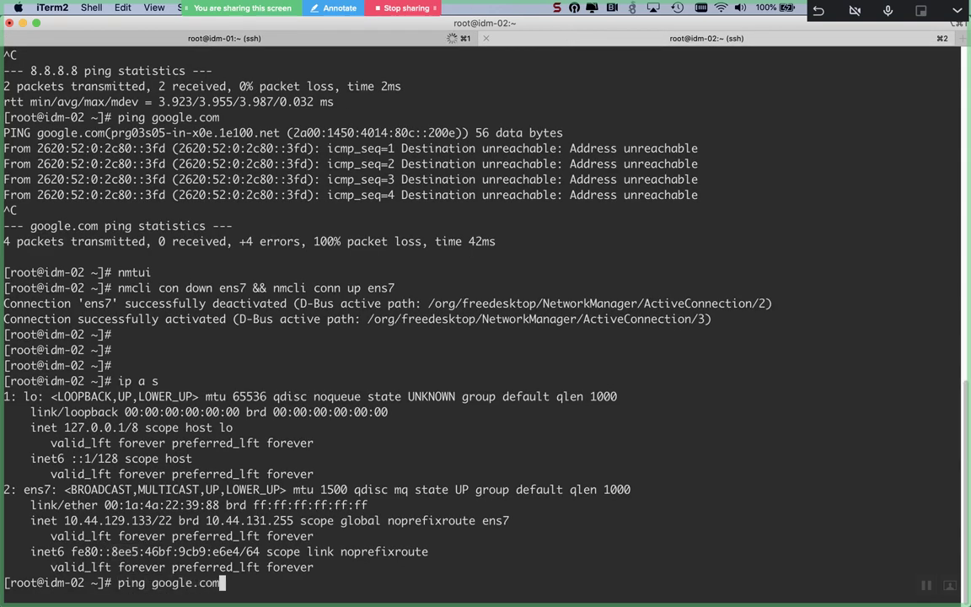
pyautogui.press('Return')
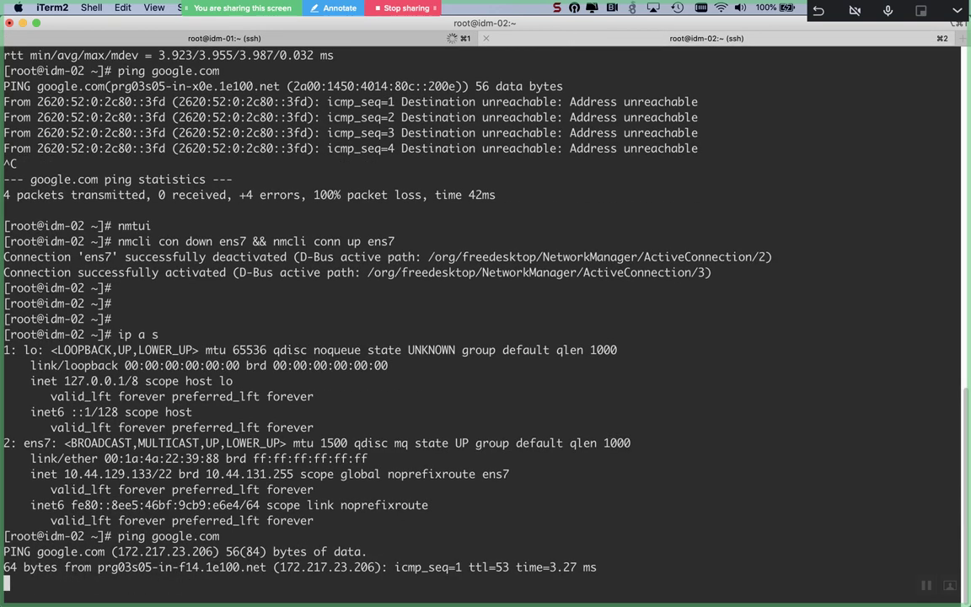
pyautogui.hotkey('ctrl', 'c')
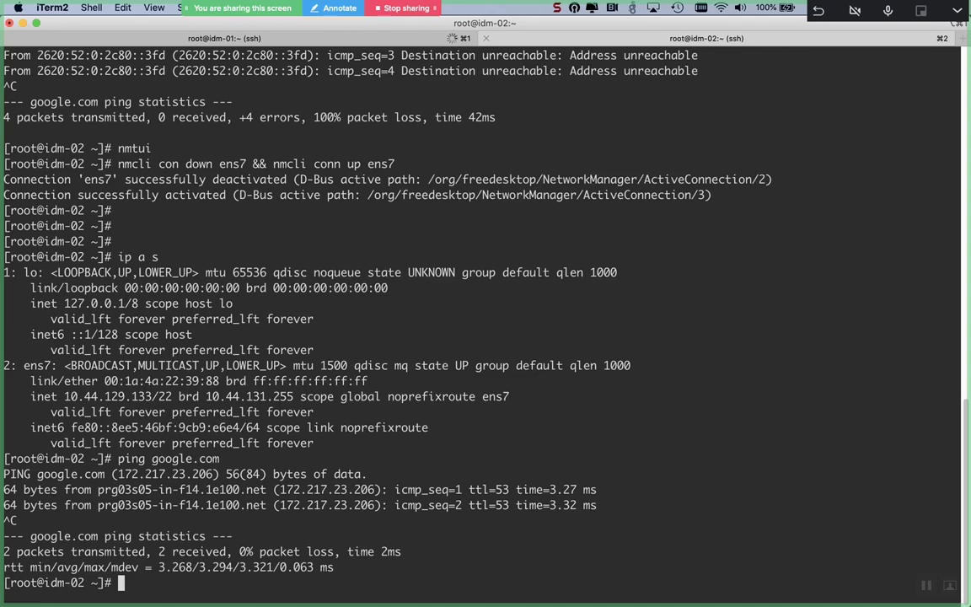
pyautogui.hotkey('ctrl', 'Up')
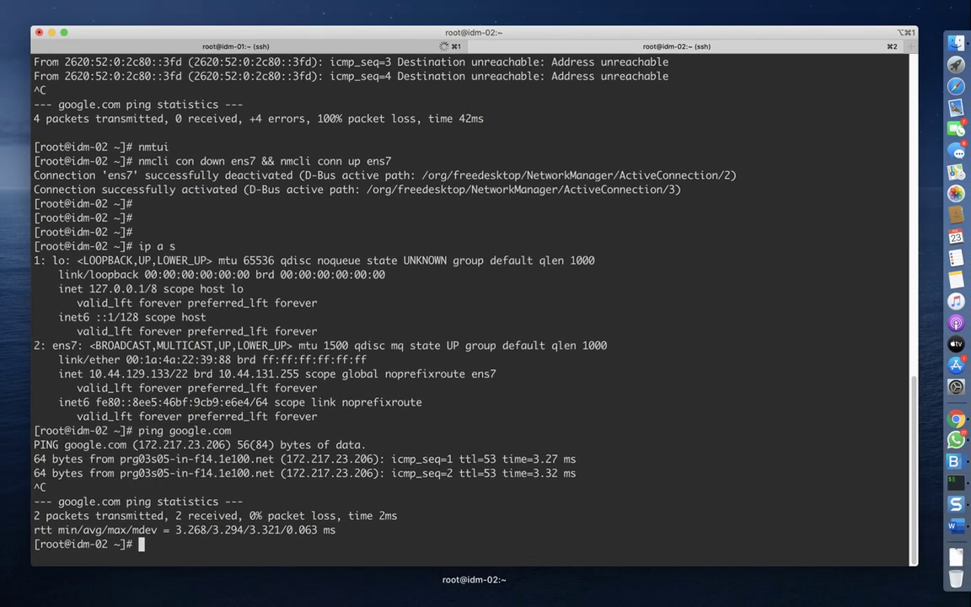
pyautogui.click(399, 42)
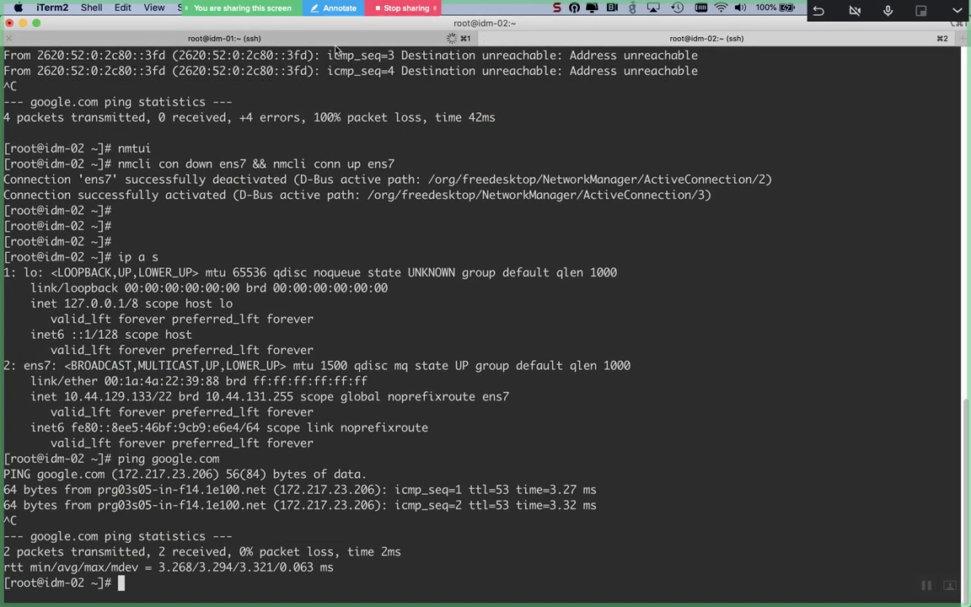
pyautogui.click(303, 42)
pyautogui.hotkey('ctrl', 'c')
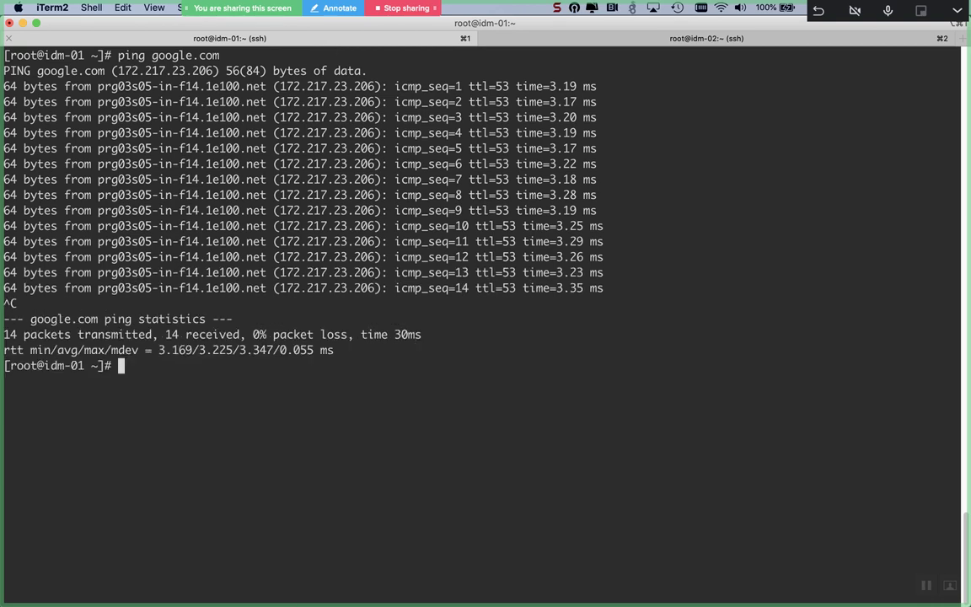
# Step: List idm-01's listening ports with netstat -ntlp
pyautogui.write('netstat -ntl')
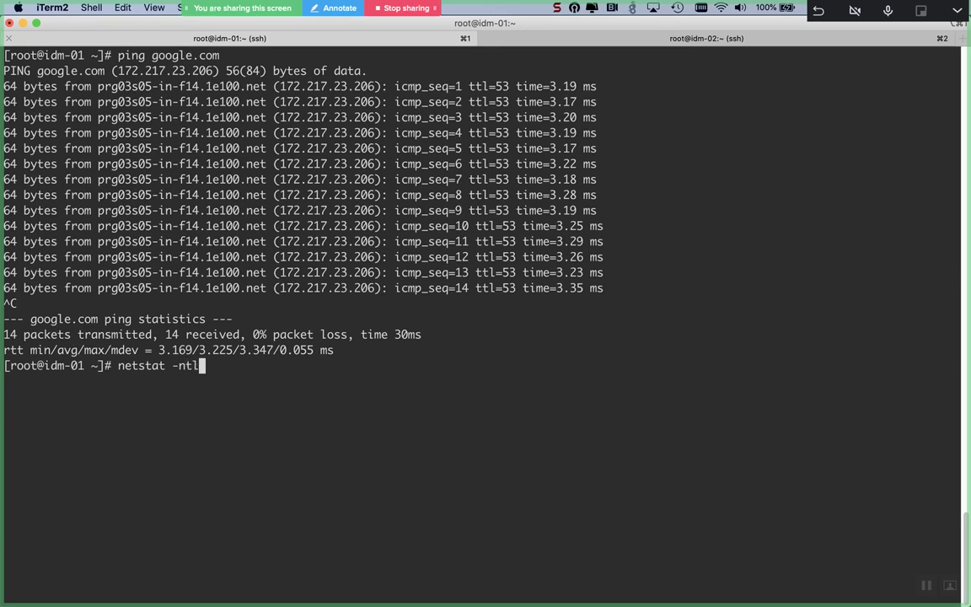
pyautogui.write('p')
pyautogui.hotkey('ctrl', 'l')
pyautogui.press('Return')
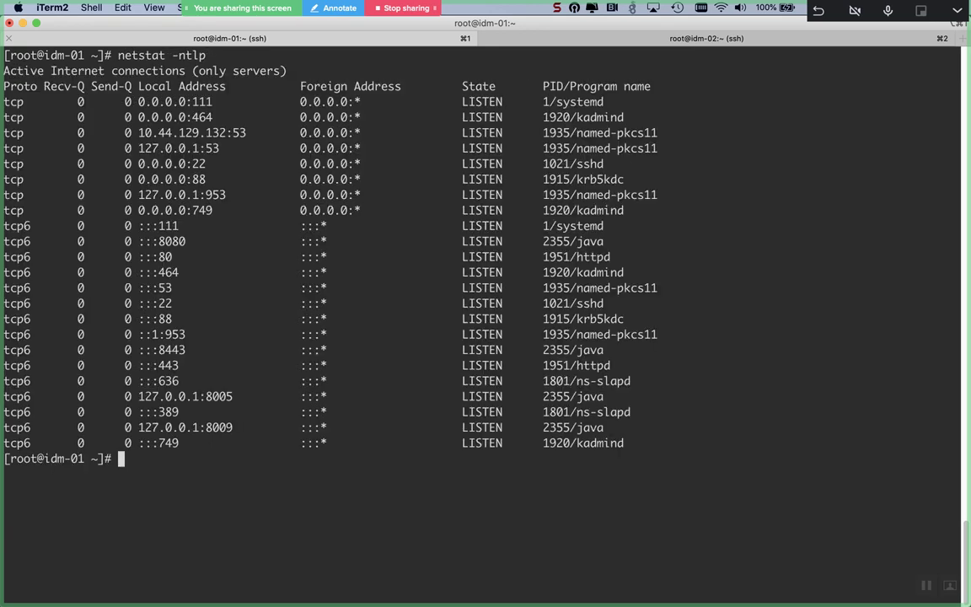
pyautogui.press('super+Tab')
pyautogui.press('super+Tab')
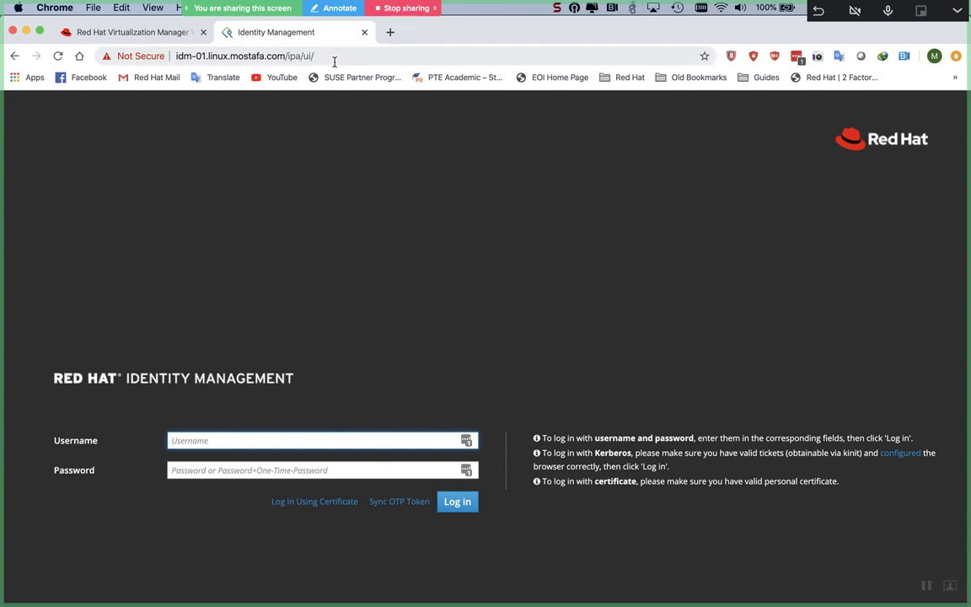
# Step: Log in to IdM as admin with the account password and dismiss the LastPass prompt
pyautogui.write('admin')
pyautogui.press('Tab')
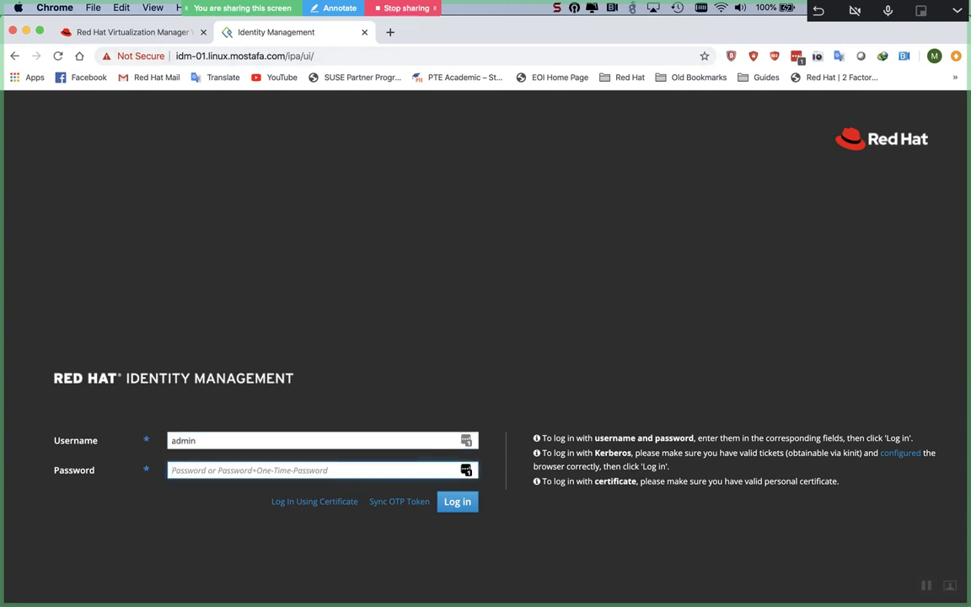
pyautogui.press('capslock')
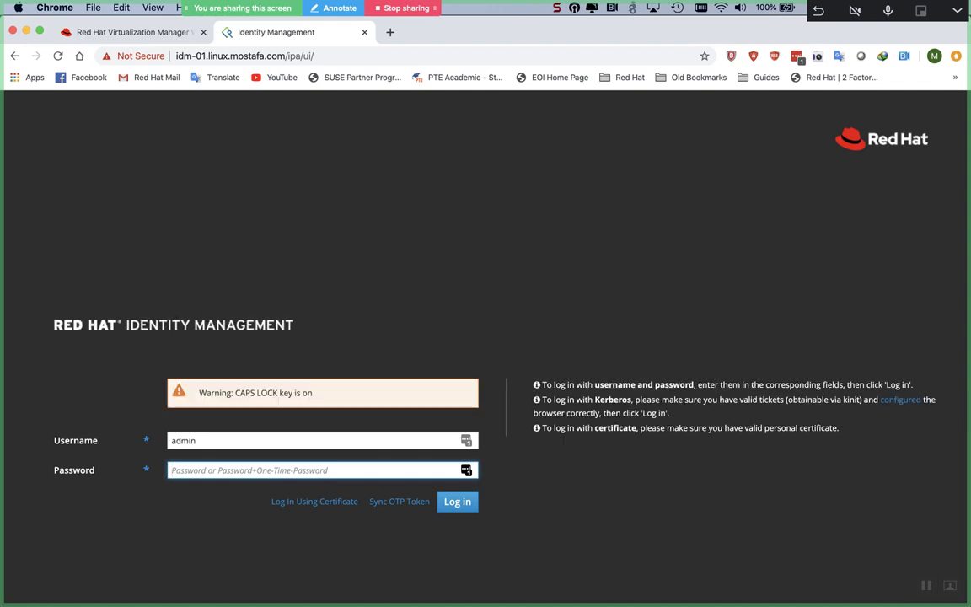
pyautogui.write('****')
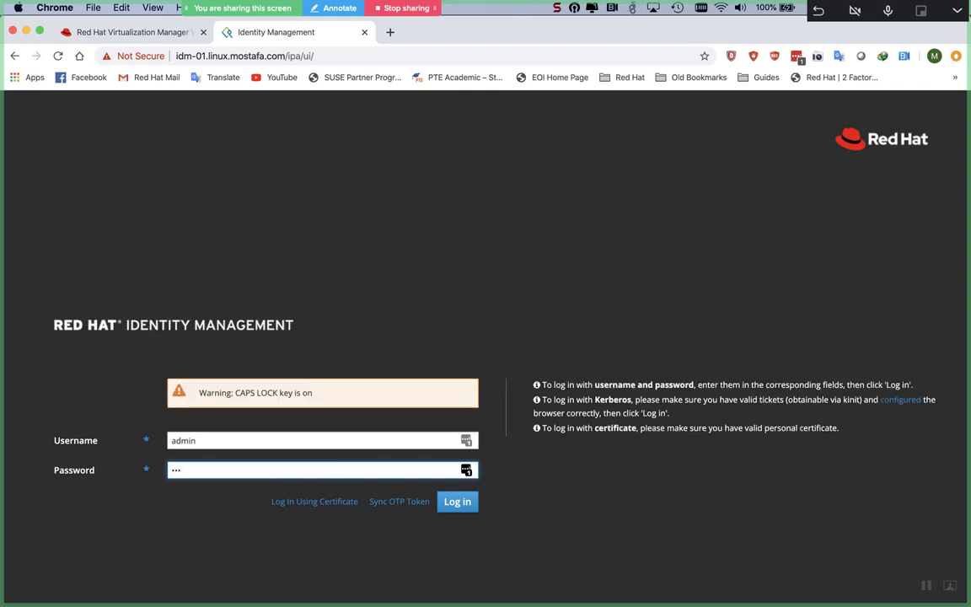
pyautogui.write('****')
pyautogui.press('Return')
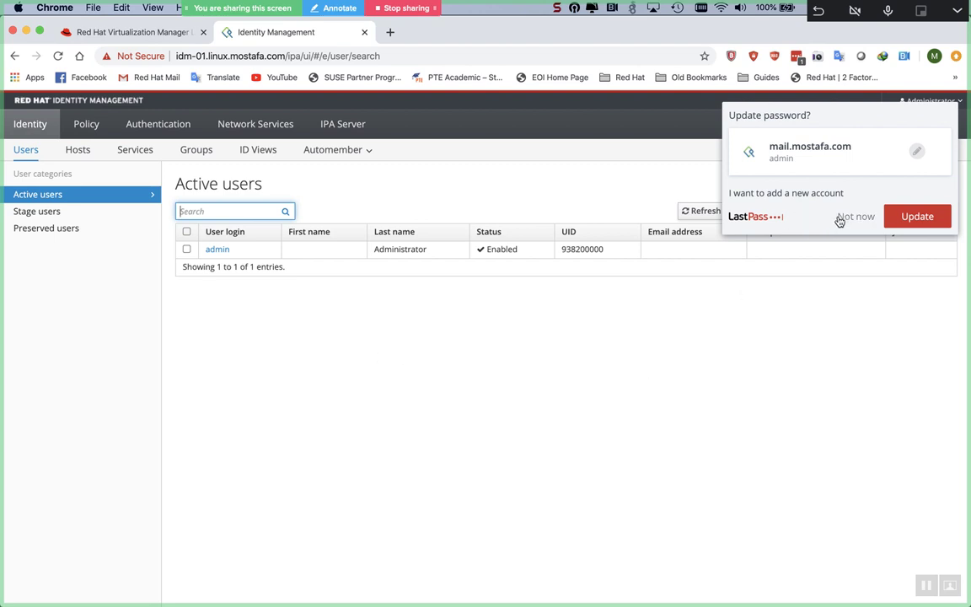
pyautogui.click(853, 216)
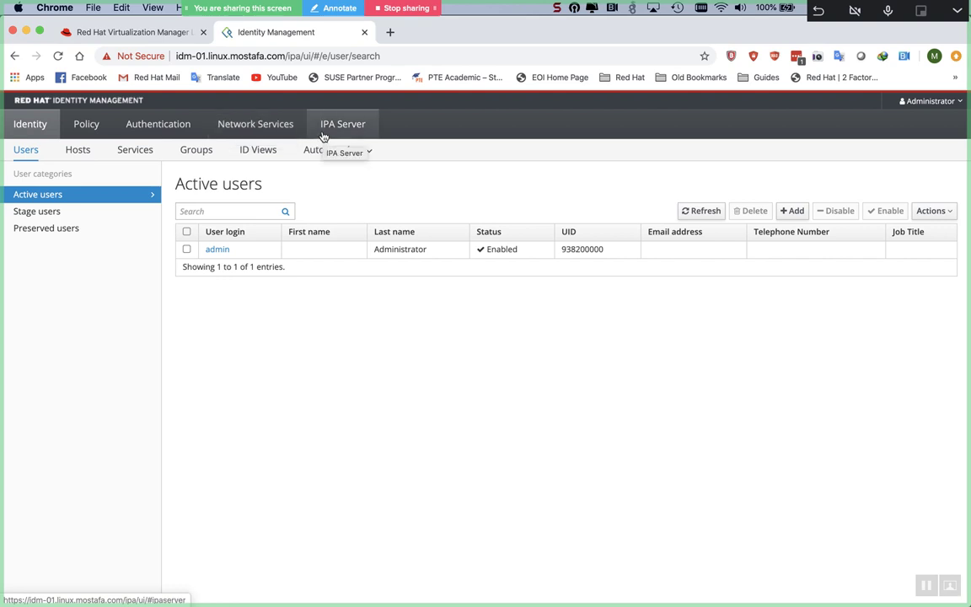
# Step: Open the linux.mostafa.com. zone's resource records and review the entries from @ to idm-01
pyautogui.click(271, 130)
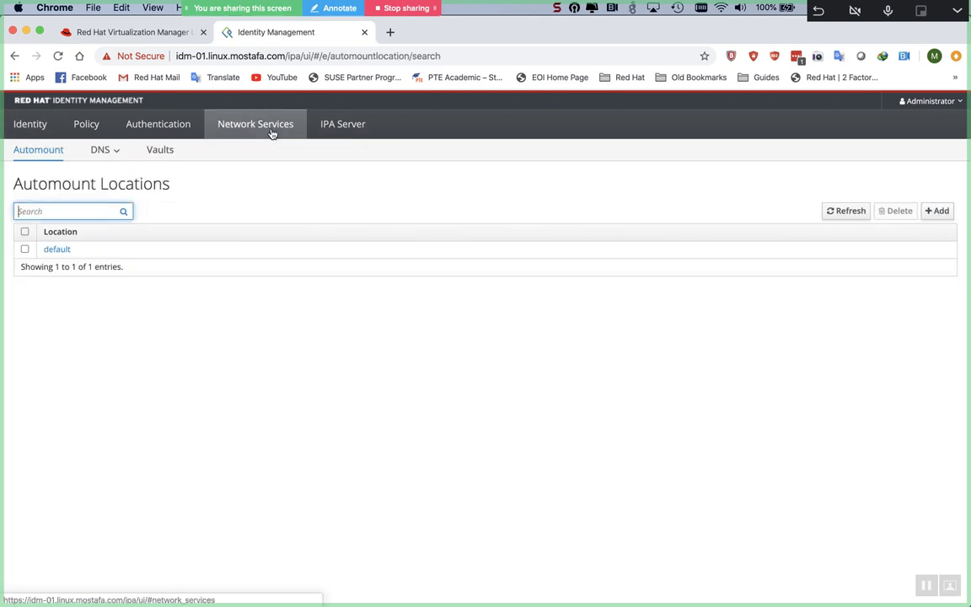
pyautogui.click(107, 153)
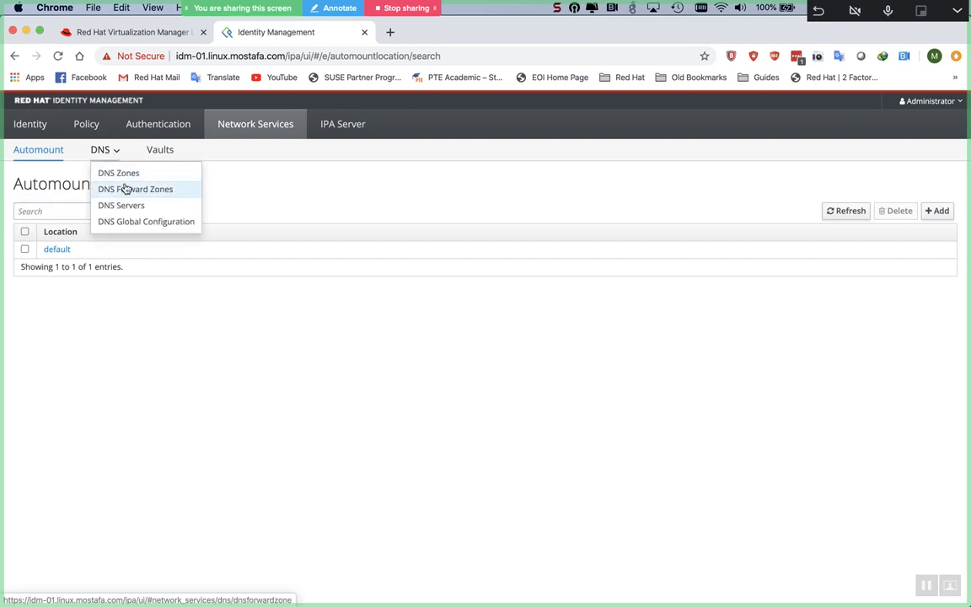
pyautogui.click(122, 174)
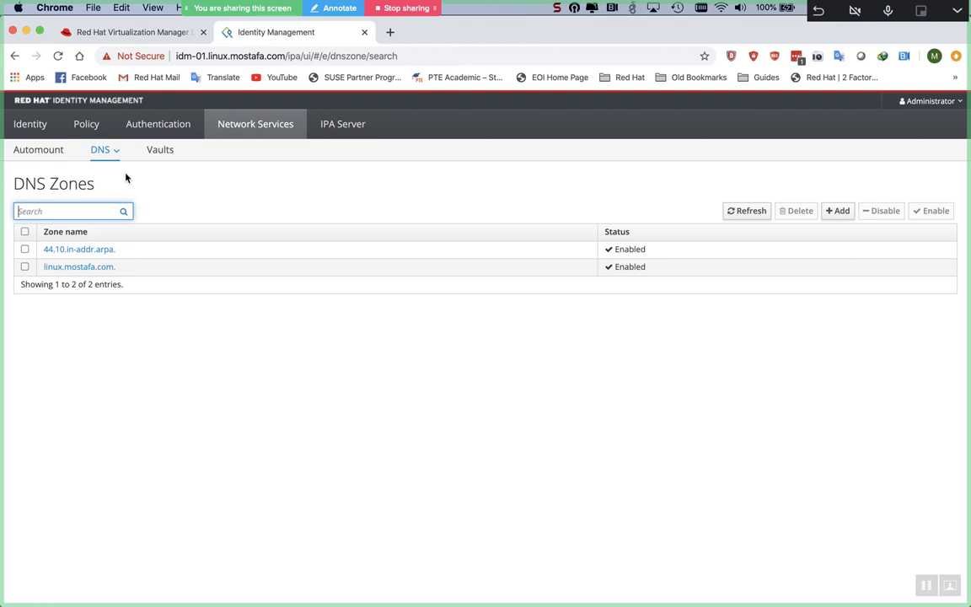
pyautogui.click(57, 267)
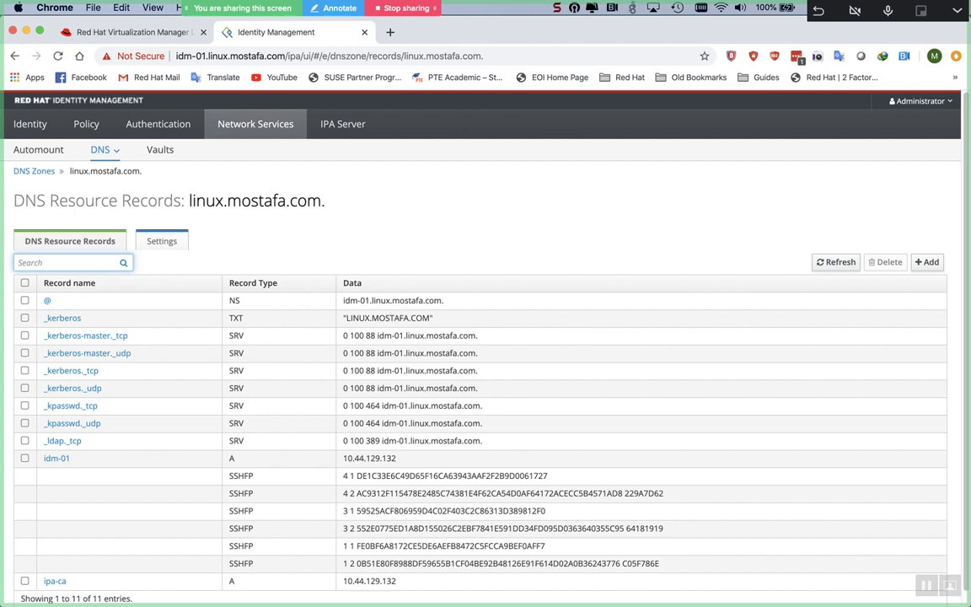
pyautogui.moveTo(18, 305); pyautogui.dragTo(272, 604)
pyautogui.click(102, 568)
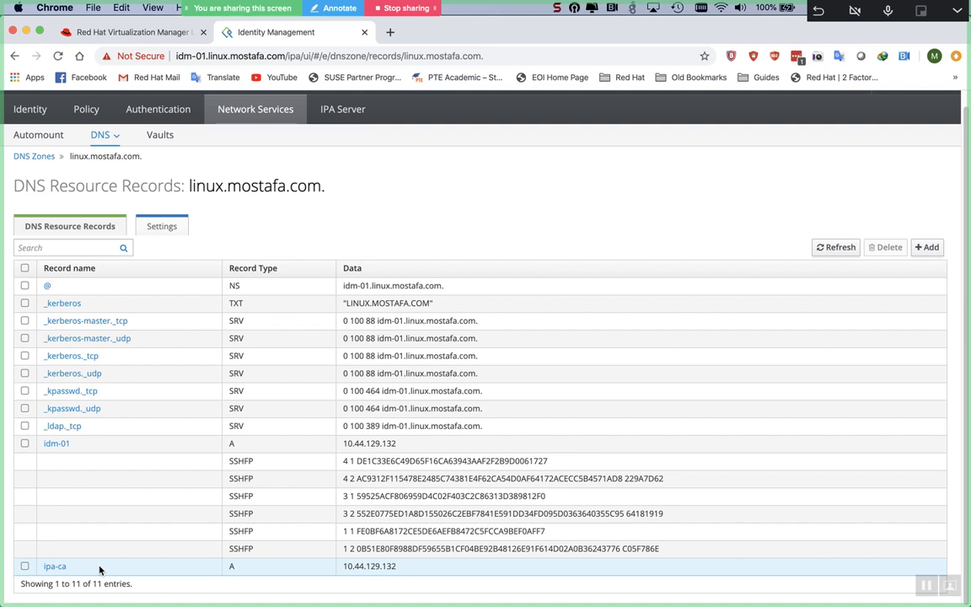
# Step: Run firewall-cmd --list-all on idm-01 and idm-02 to see their firewall services
pyautogui.press('super+Tab')
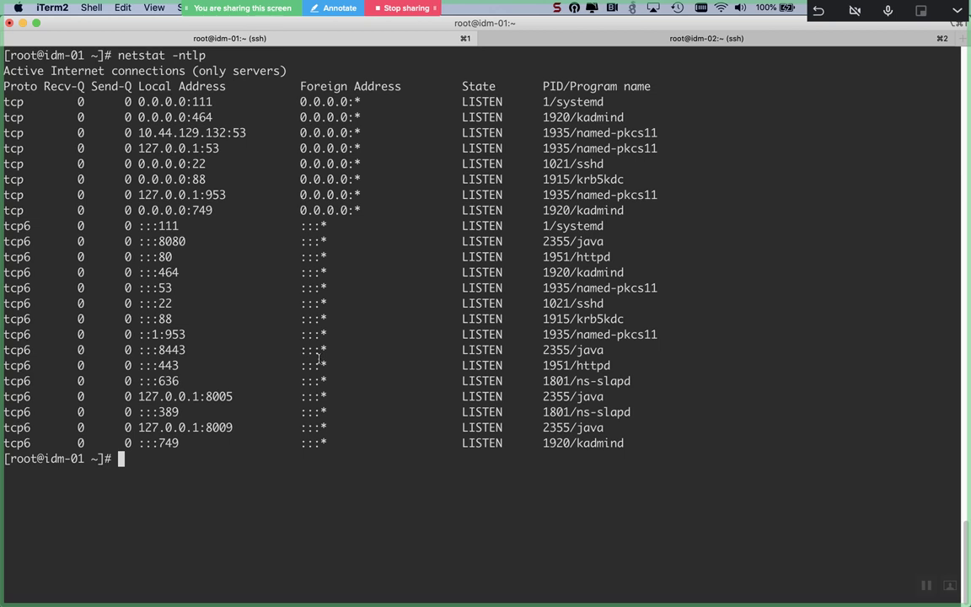
pyautogui.write('firewall-cmd --')
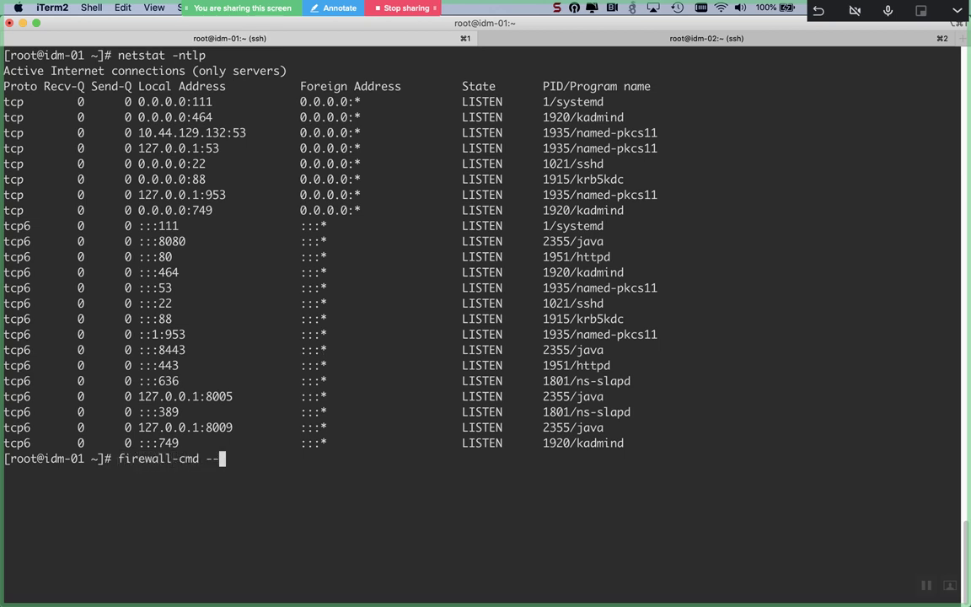
pyautogui.write('list-all')
pyautogui.hotkey('ctrl', 'l')
pyautogui.press('Return')
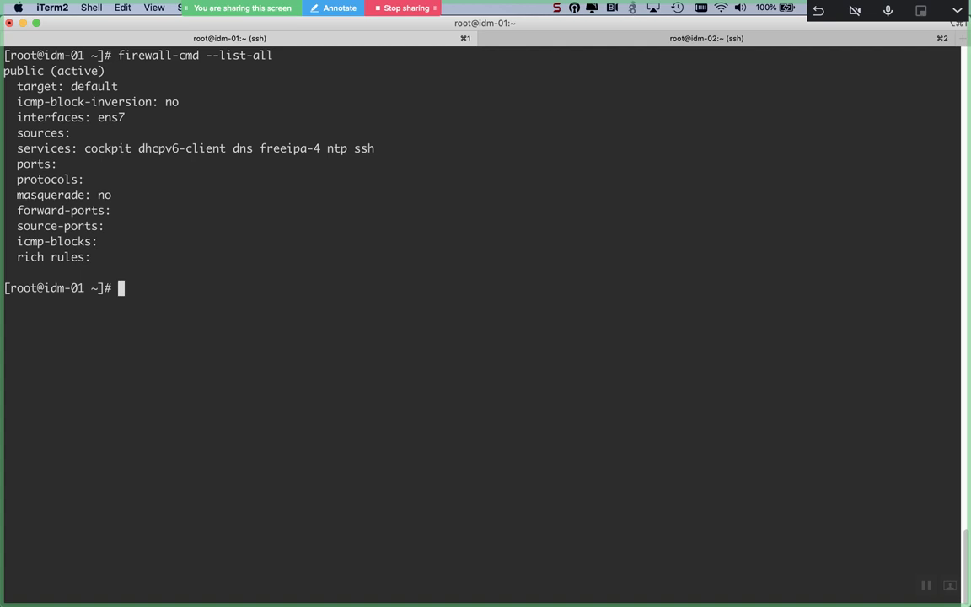
pyautogui.click(679, 38)
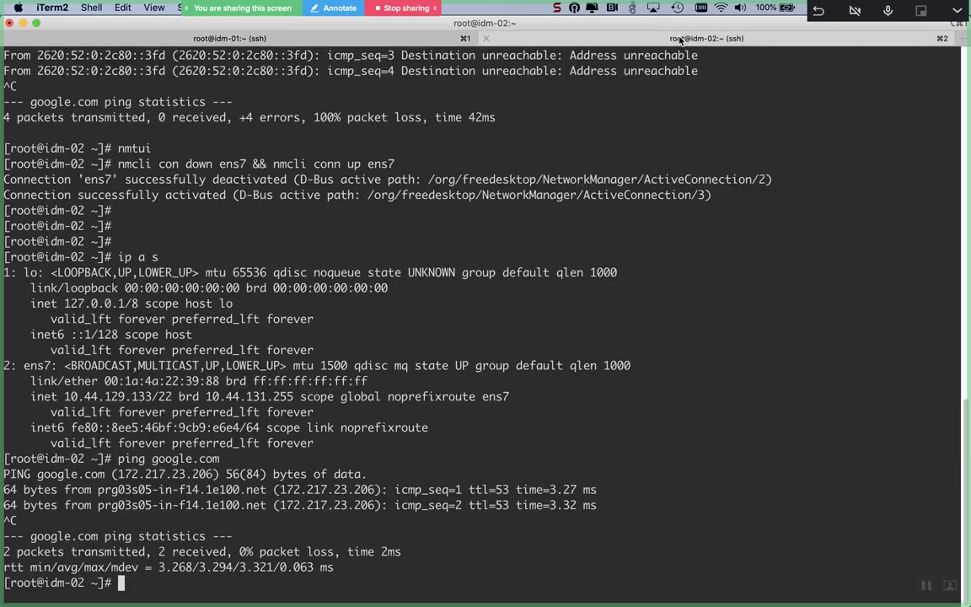
pyautogui.write('ire')
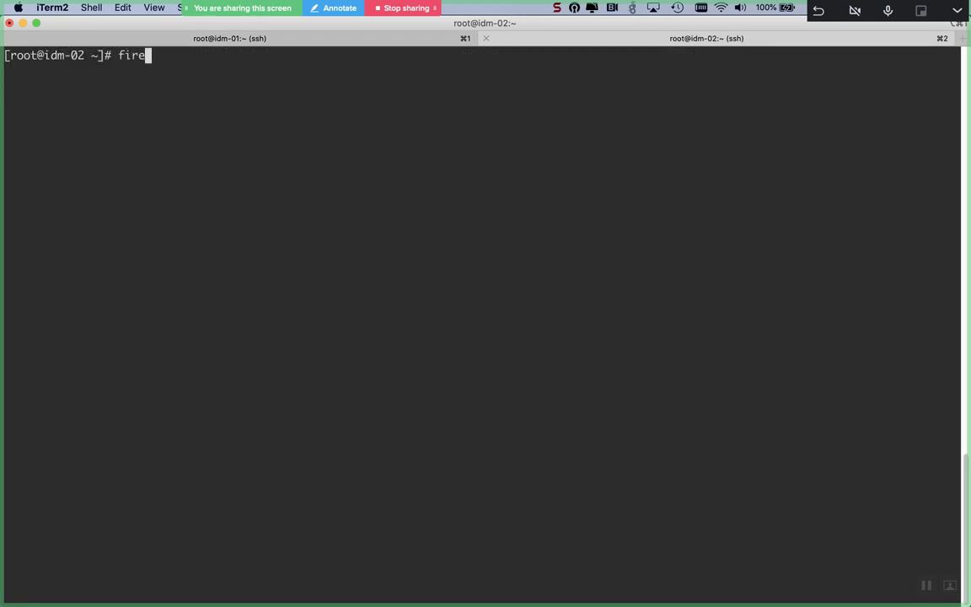
pyautogui.write('wall-cmd --list-all')
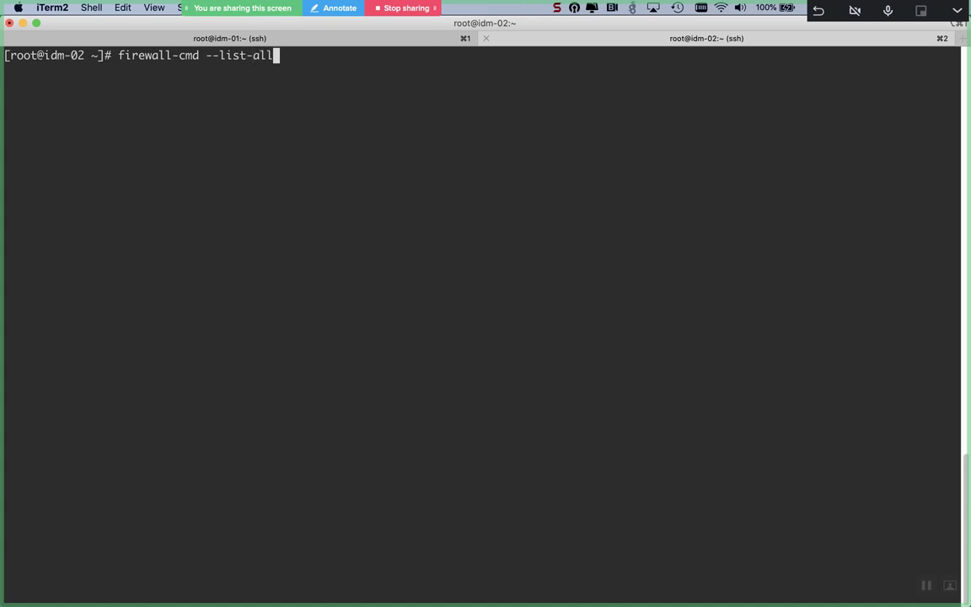
pyautogui.press('Return')
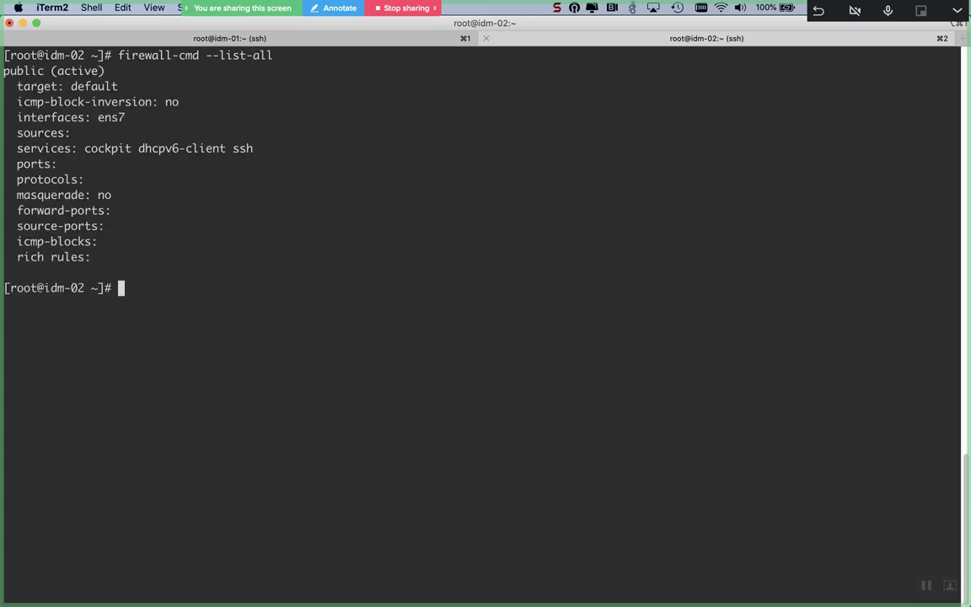
# Step: Show idm-02's OS release with cat /etc/redhat-release
pyautogui.write('sy')
pyautogui.press('BackSpace')
pyautogui.press('BackSpace')
pyautogui.write('lsblk')
pyautogui.press('BackSpace')
pyautogui.press('BackSpace')
pyautogui.press('BackSpace')
pyautogui.press('BackSpace')
pyautogui.press('BackSpace')
pyautogui.press('BackSpace')
pyautogui.write('cat /etc/redhat-release')
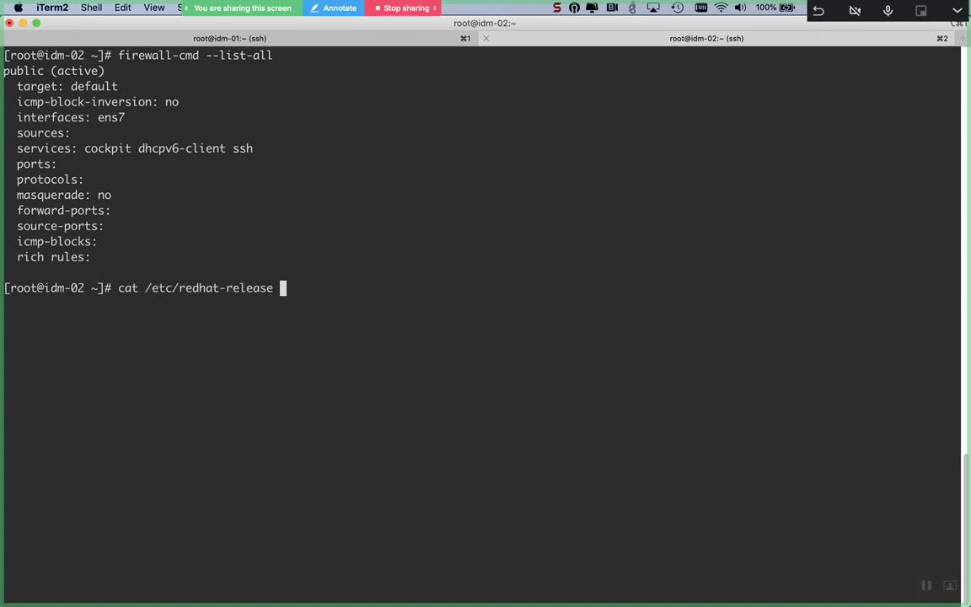
pyautogui.press('Return')
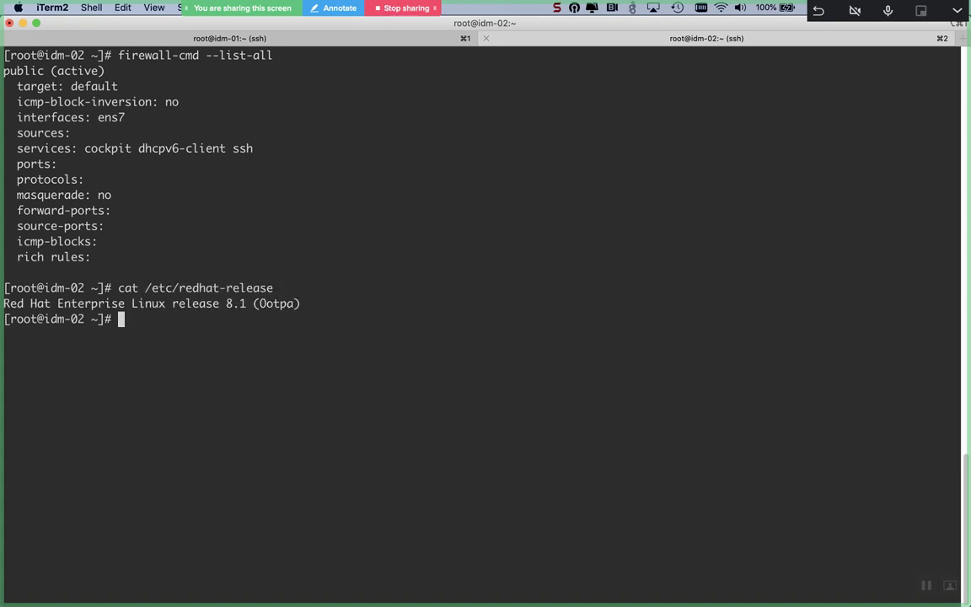
# Step: Check idm-02's subscription status with subscription-manager status
pyautogui.write('subs')
pyautogui.press('Tab')
pyautogui.write('status')
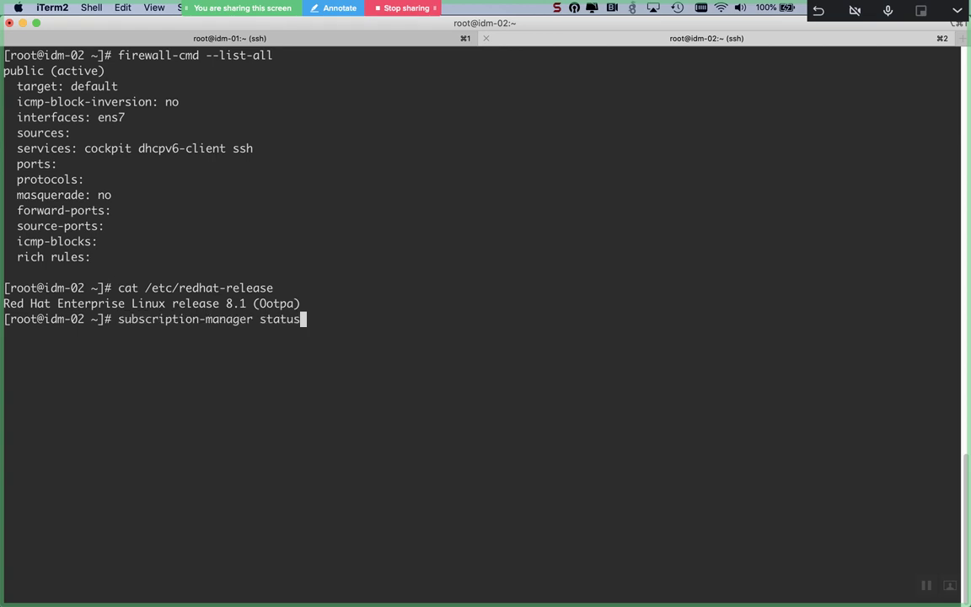
pyautogui.hotkey('ctrl', 'l')
pyautogui.press('Return')
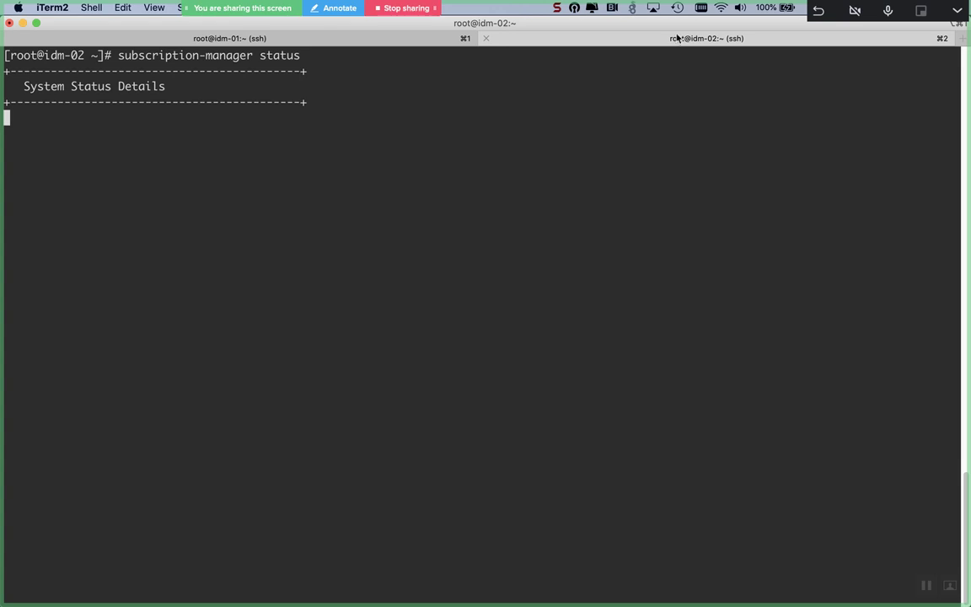
# Step: Check idm-01's subscription status and compare it with idm-02's output
pyautogui.click(343, 39)
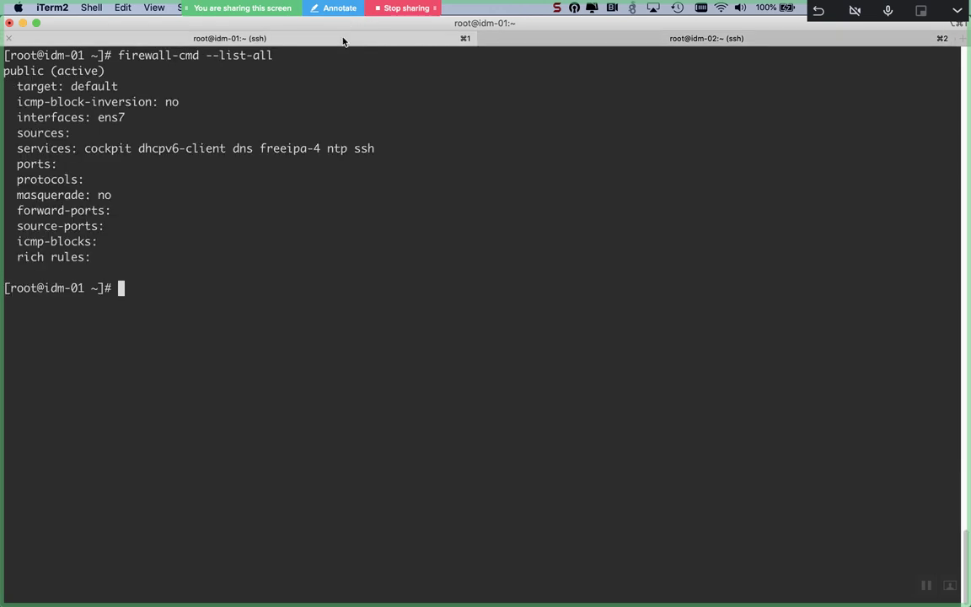
pyautogui.write('subscription-manager status')
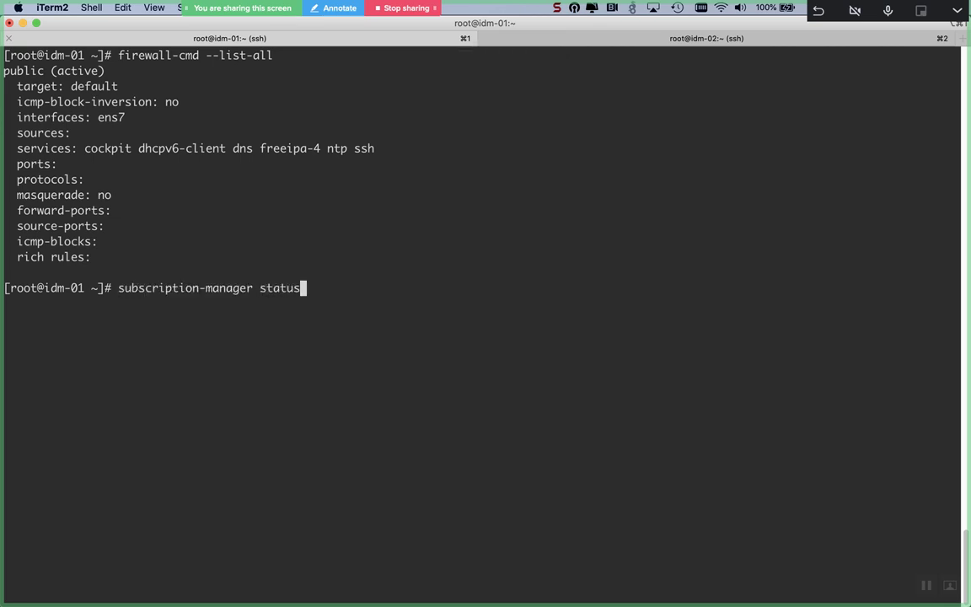
pyautogui.hotkey('ctrl', 'l')
pyautogui.press('Return')
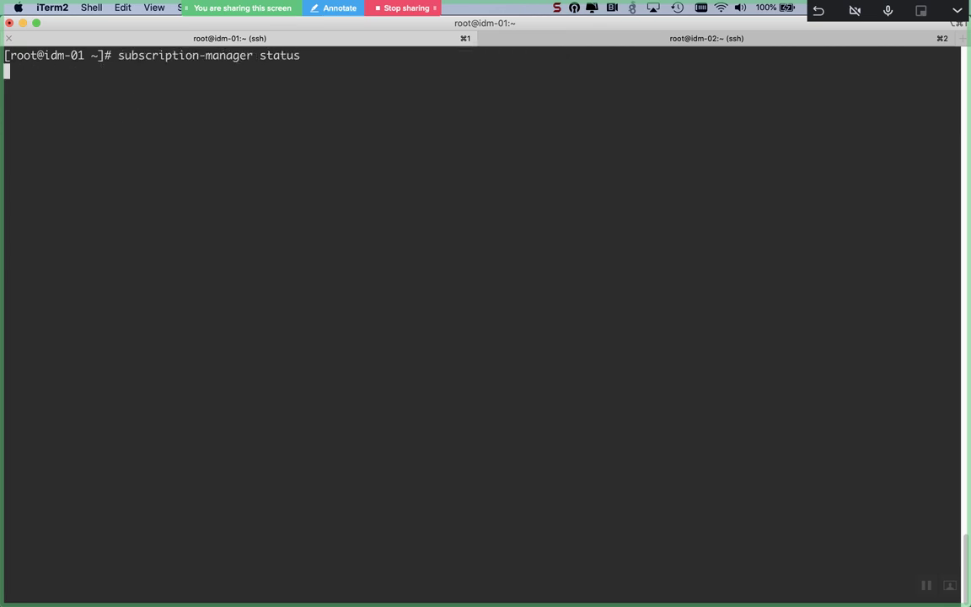
pyautogui.click(613, 39)
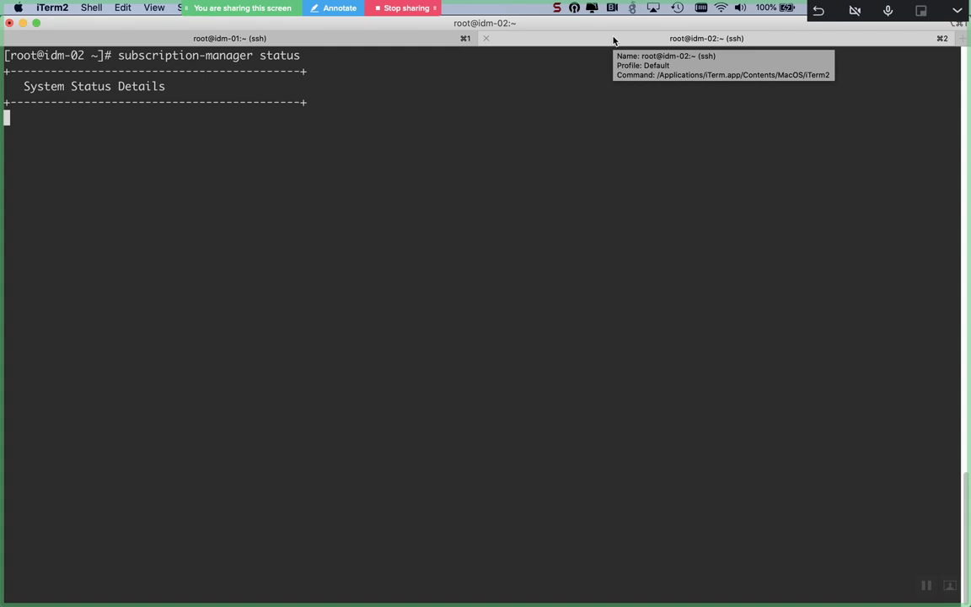
pyautogui.click(413, 38)
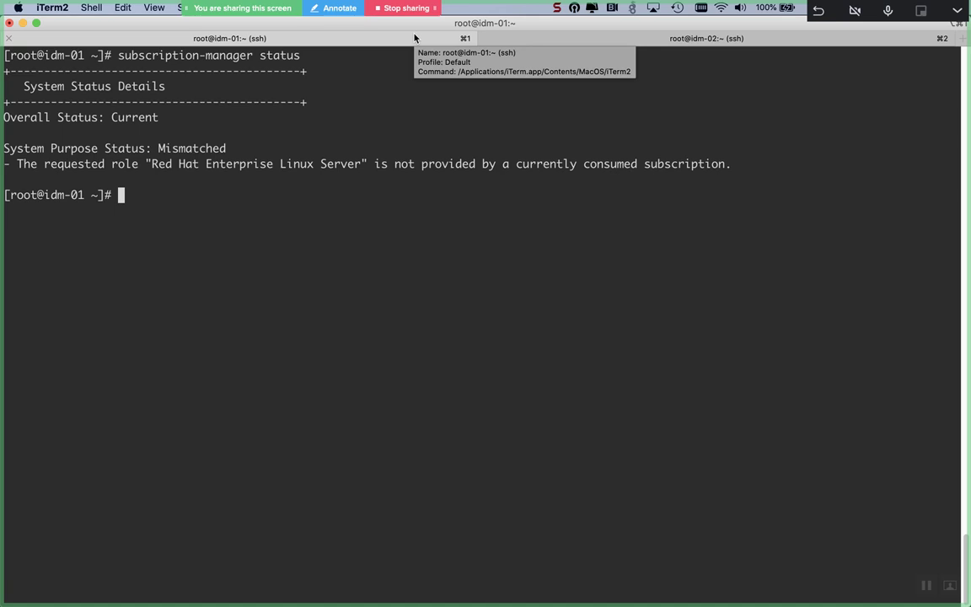
pyautogui.click(546, 41)
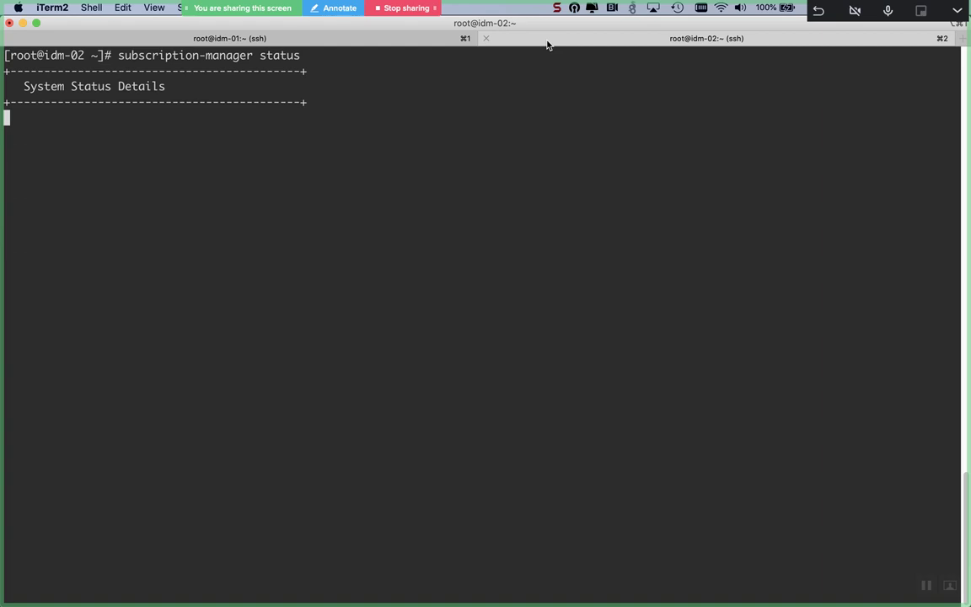
pyautogui.click(407, 42)
# Step: Unregister idm-01 and clean its local subscription data
pyautogui.write('subs')
pyautogui.press('Tab')
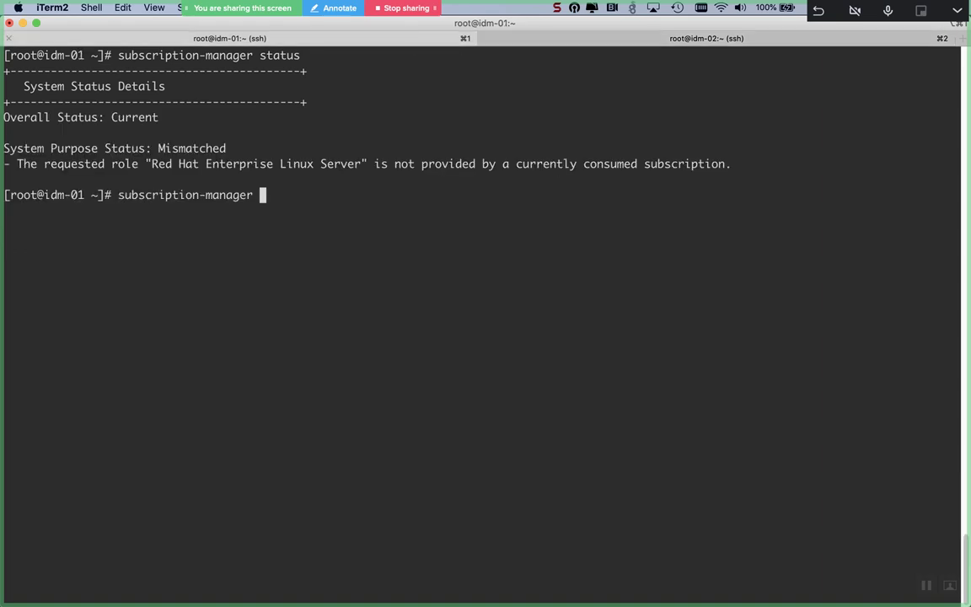
pyautogui.write('unregister')
pyautogui.press('Return')
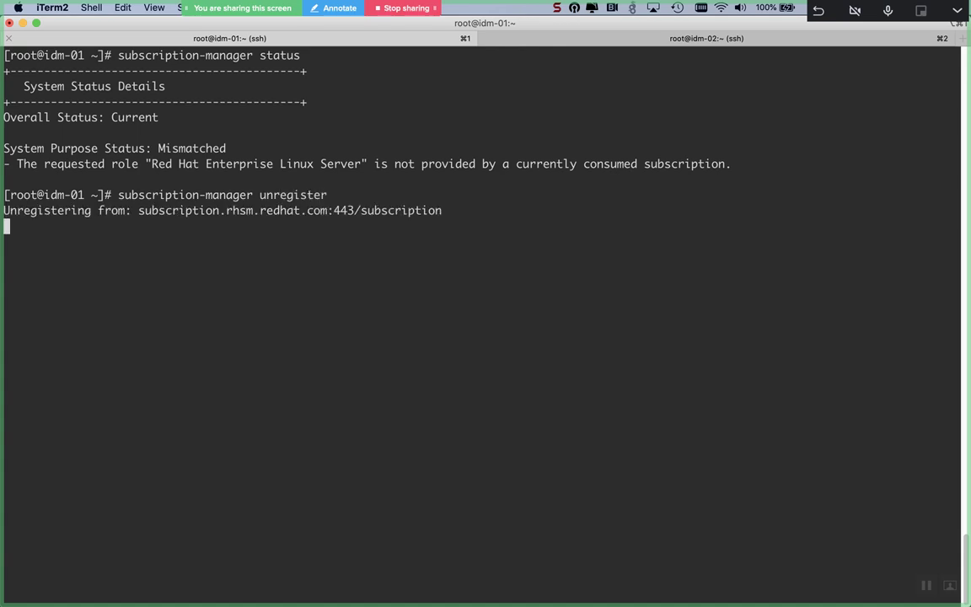
pyautogui.press('Return')
pyautogui.press('Up')
pyautogui.press('BackSpace')
pyautogui.press('BackSpace')
pyautogui.press('BackSpace')
pyautogui.press('BackSpace')
pyautogui.press('BackSpace')
pyautogui.press('BackSpace')
pyautogui.press('BackSpace')
pyautogui.press('BackSpace')
pyautogui.press('BackSpace')
pyautogui.press('BackSpace')
pyautogui.write('clean')
pyautogui.press('Return')
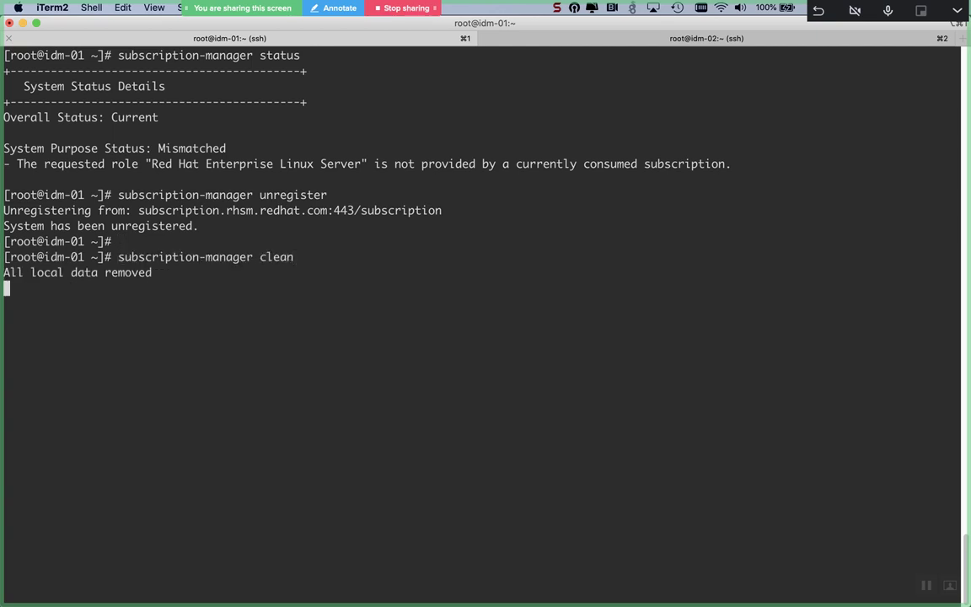
pyautogui.press('Return')
# Step: Register idm-01 with subscription-manager register, entering the Red Hat account username and password
pyautogui.write('sub')
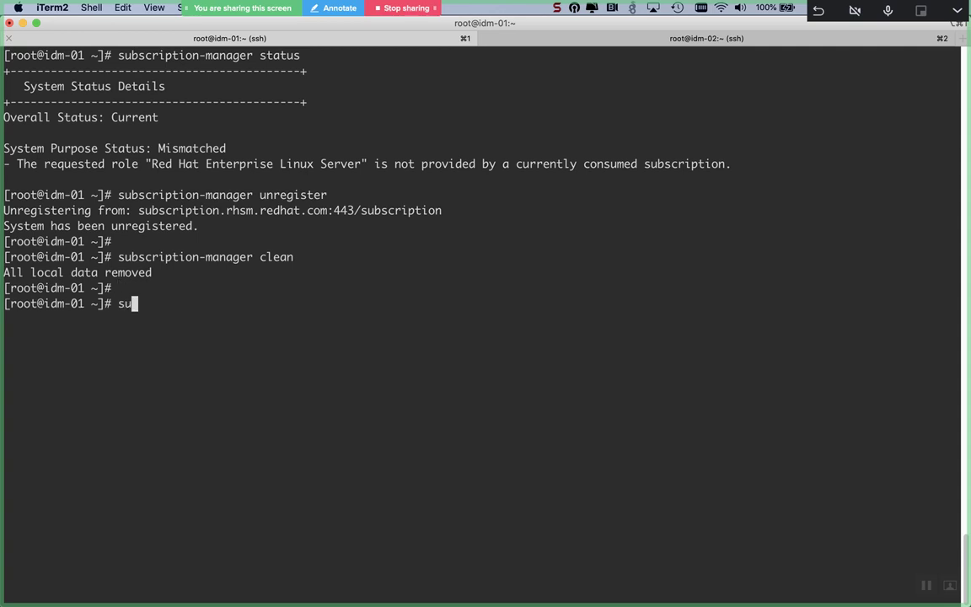
pyautogui.press('Tab')
pyautogui.write('register')
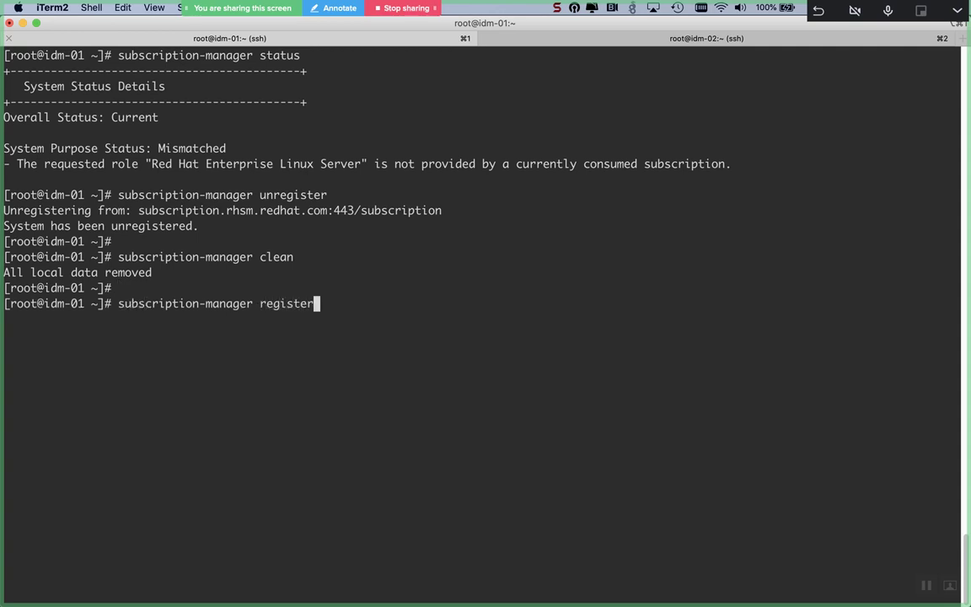
pyautogui.hotkey('ctrl', 'l')
pyautogui.press('Return')
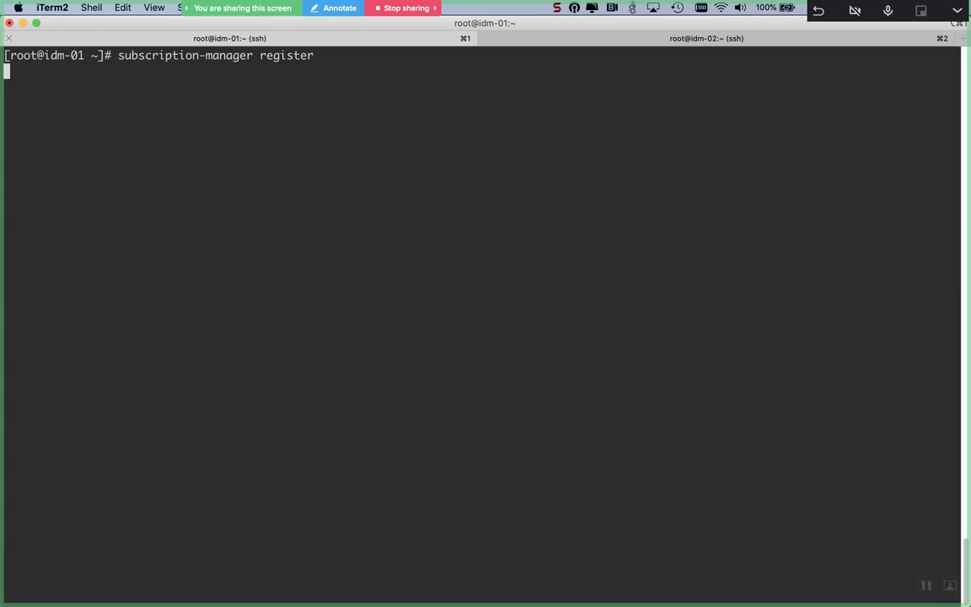
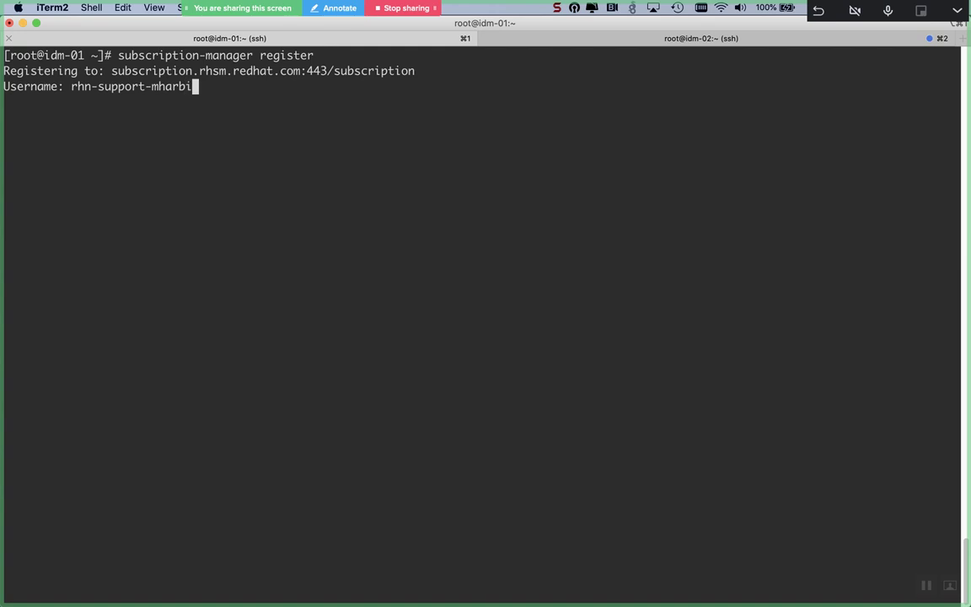
pyautogui.press('Return')
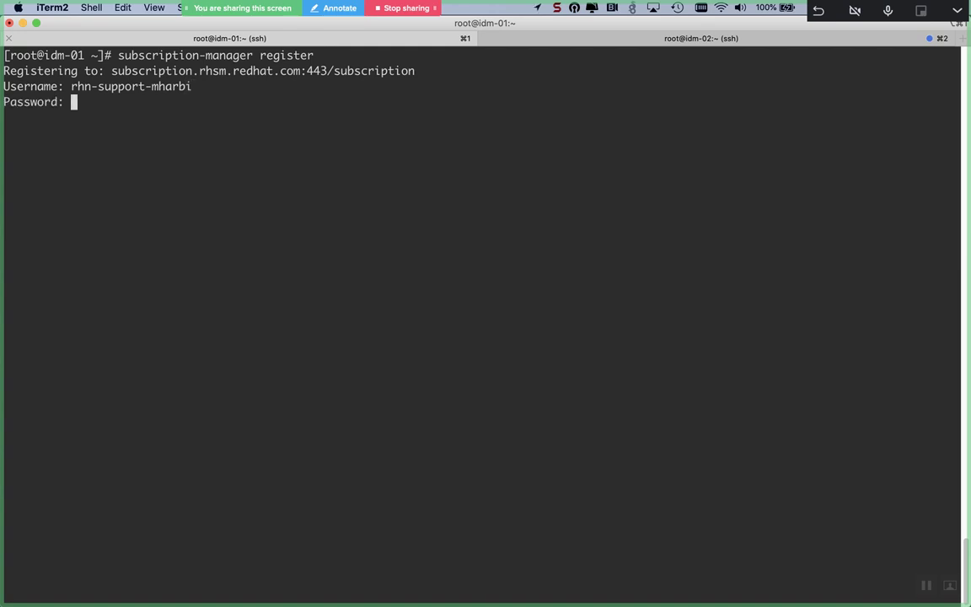
pyautogui.press('Return')
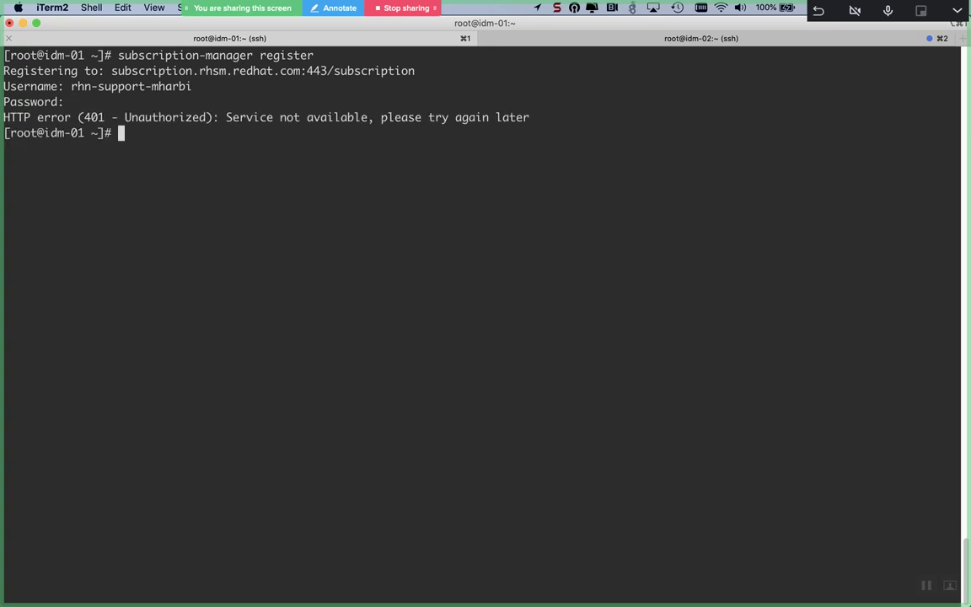
# Step: Retry registering idm-01 after the 401 error, re-entering the account credentials
pyautogui.press('Up')
pyautogui.press('Return')
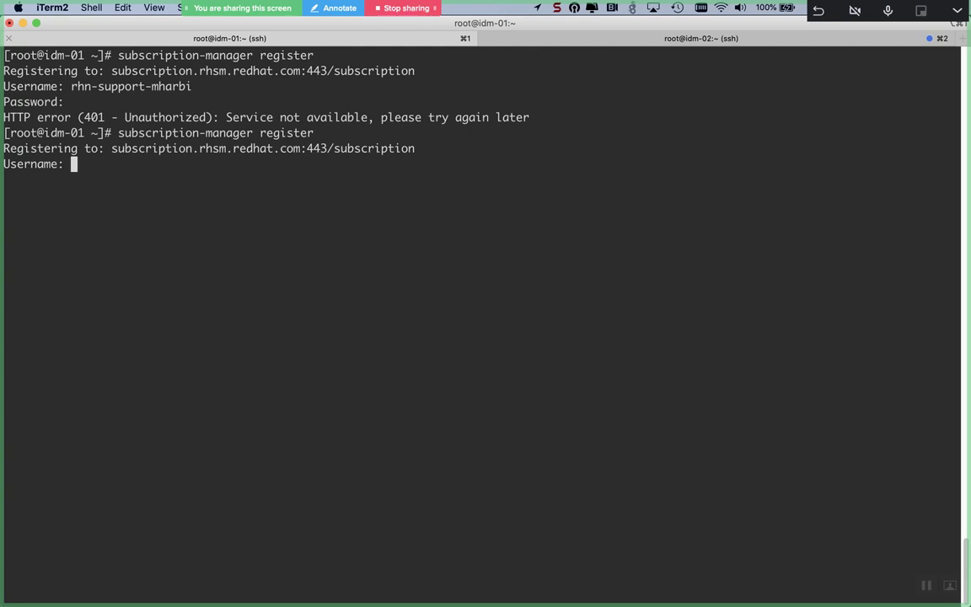
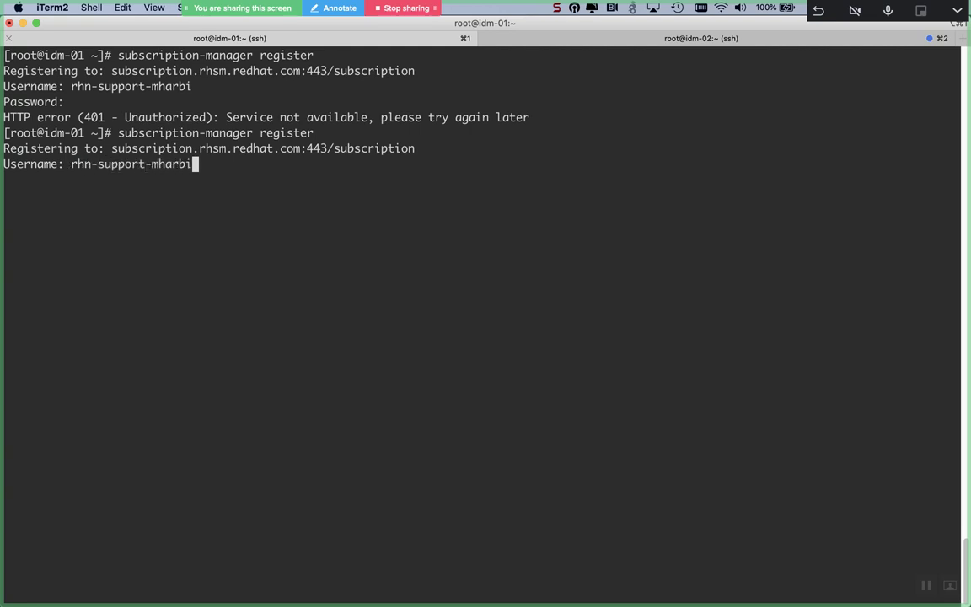
pyautogui.press('Return')
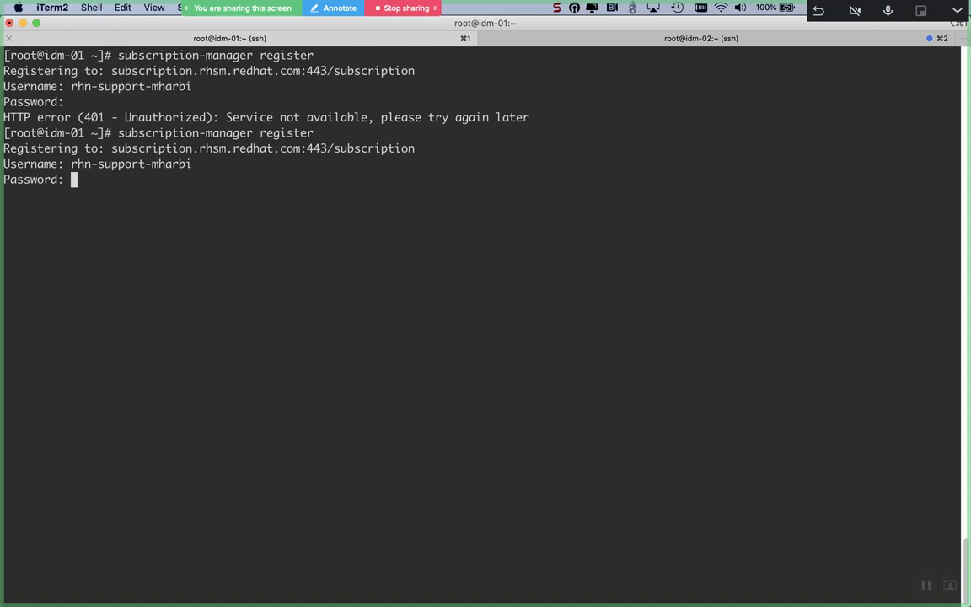
pyautogui.press('Return')
# Step: Clean idm-02's local subscription data with subscription-manager clean
pyautogui.click(606, 37)
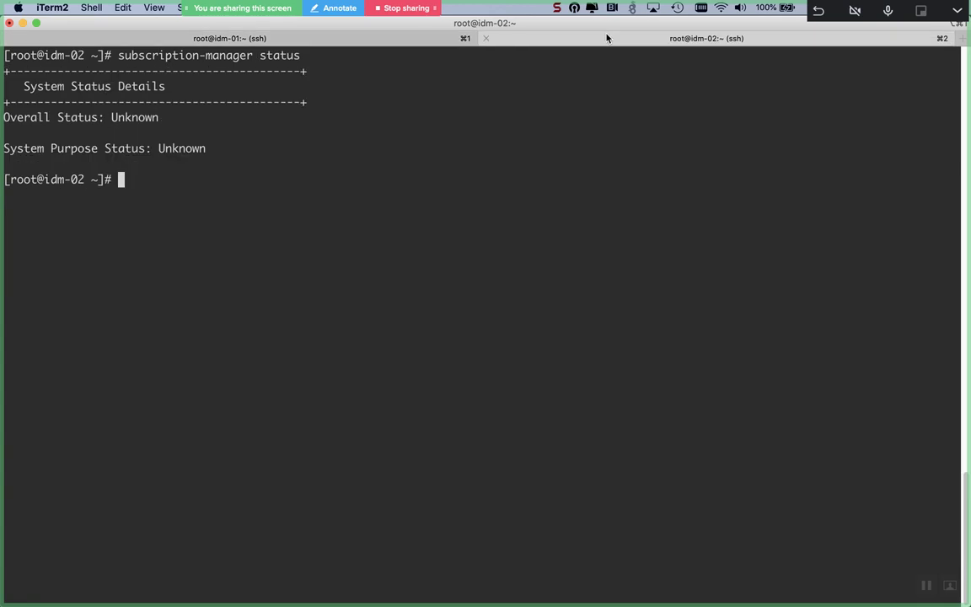
pyautogui.write('sub')
pyautogui.press('Tab')
pyautogui.write('clean')
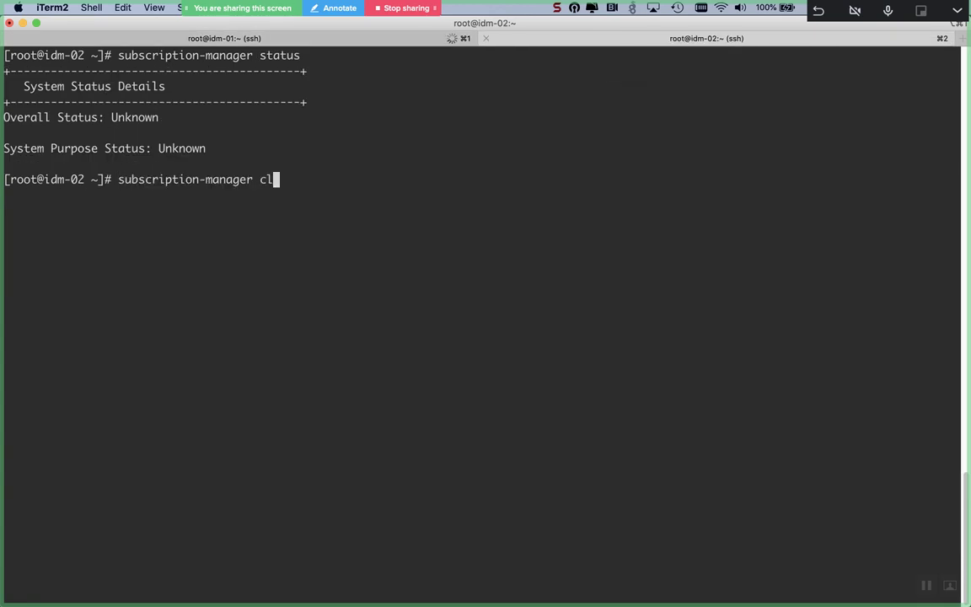
pyautogui.press('Return')
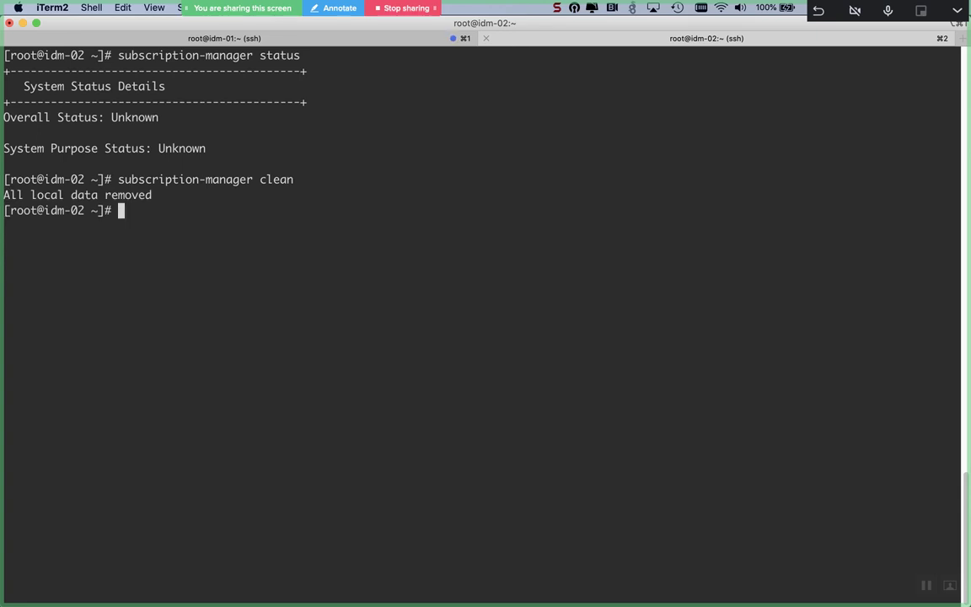
pyautogui.press('Return')
# Step: Register idm-02 with the Red Hat account username and password
pyautogui.write('sub')
pyautogui.press('Tab')
pyautogui.write('register')
pyautogui.press('Return')
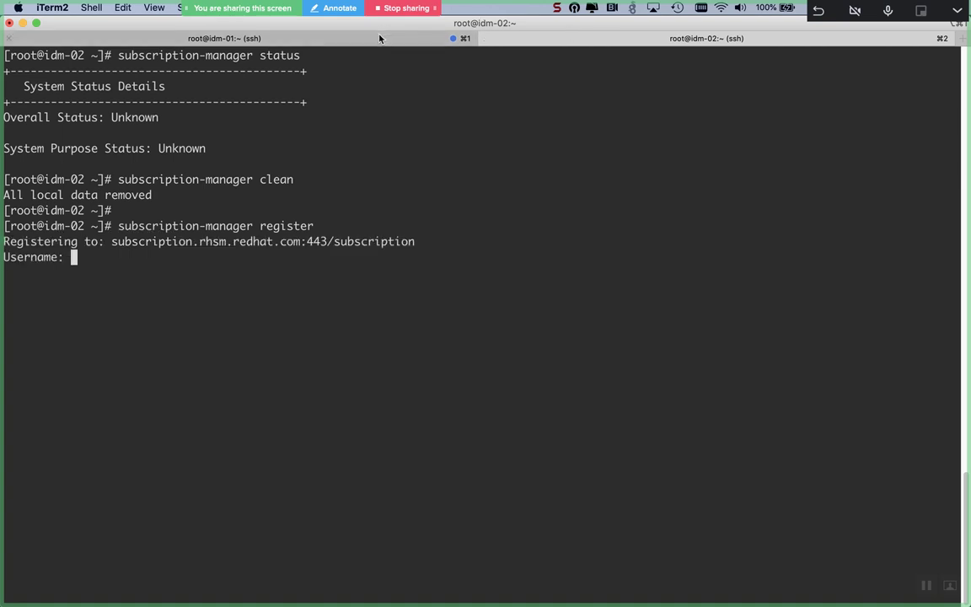
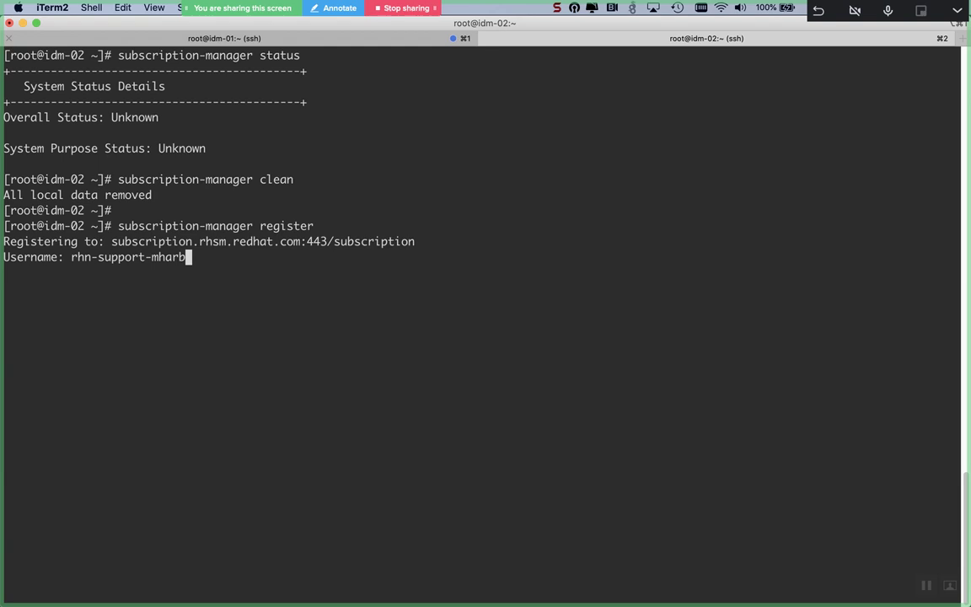
pyautogui.press('Return')
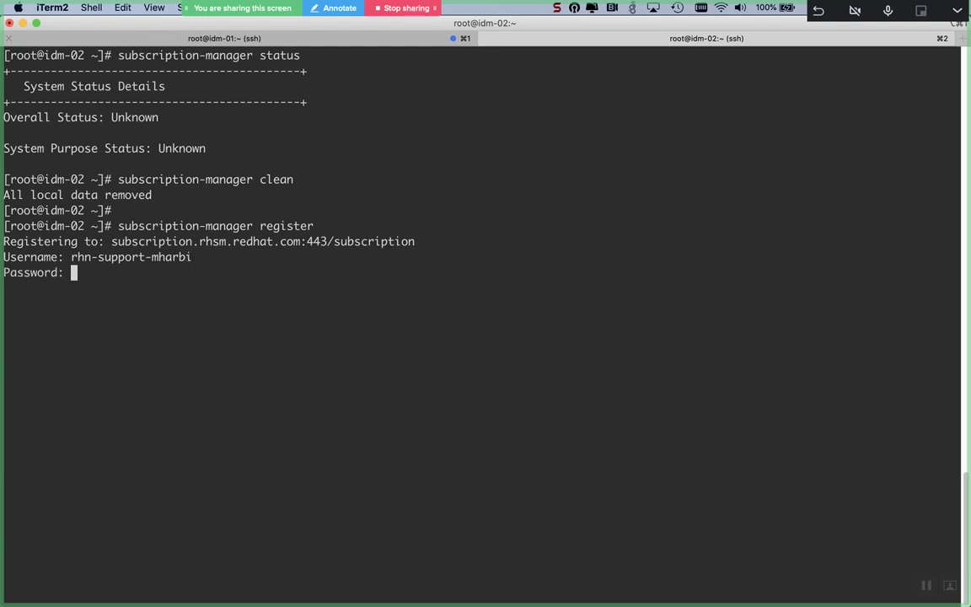
pyautogui.press('Return')
pyautogui.click(248, 38)
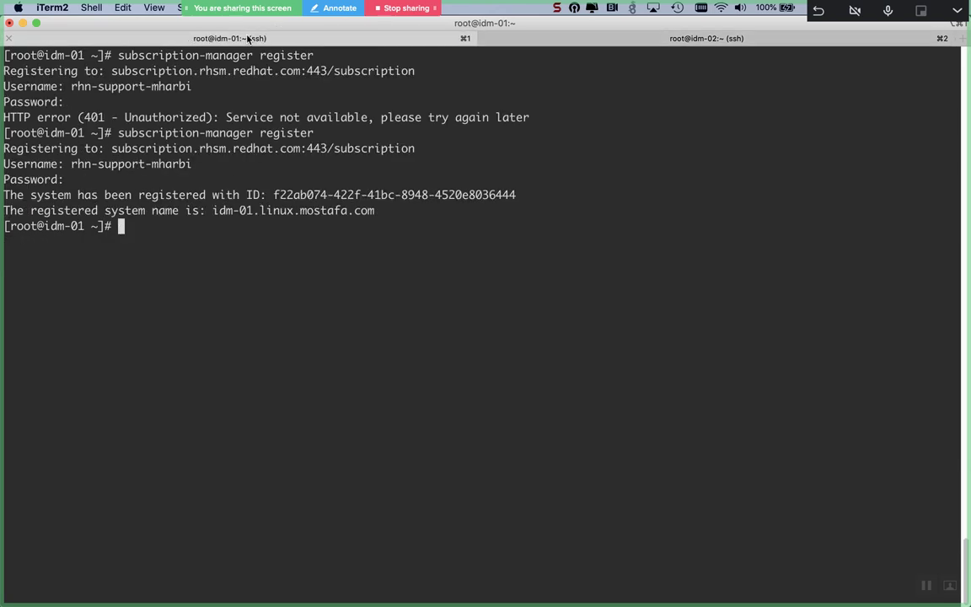
pyautogui.click(514, 38)
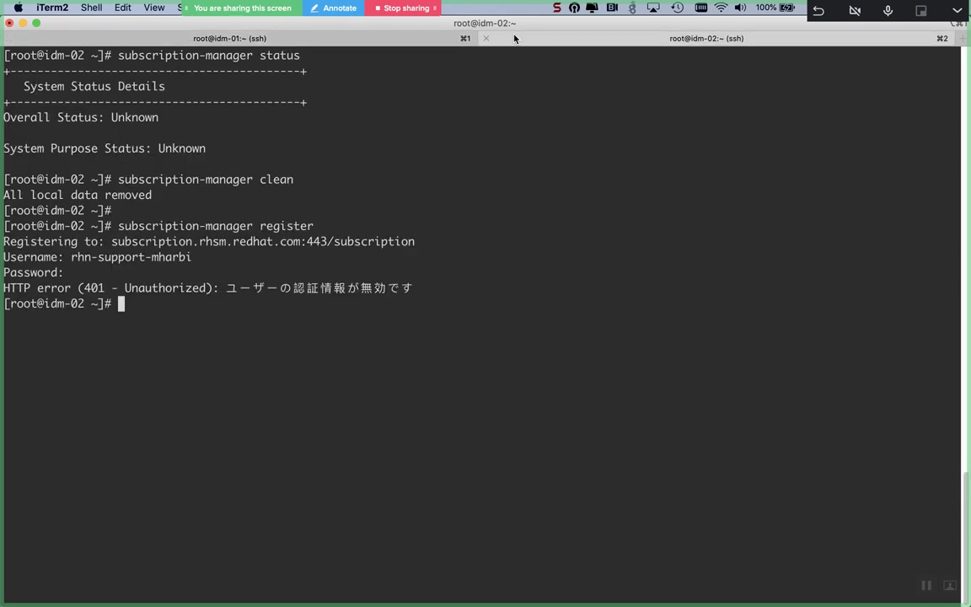
# Step: Rerun the register command on idm-02 with the account credentials until registered
pyautogui.press('Up')
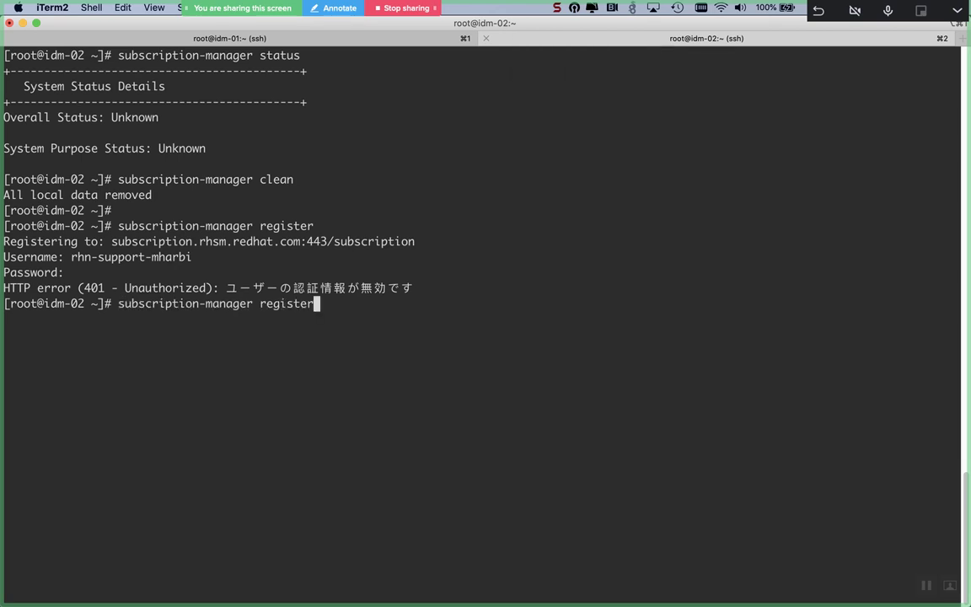
pyautogui.hotkey('ctrl', 'l')
pyautogui.press('Return')
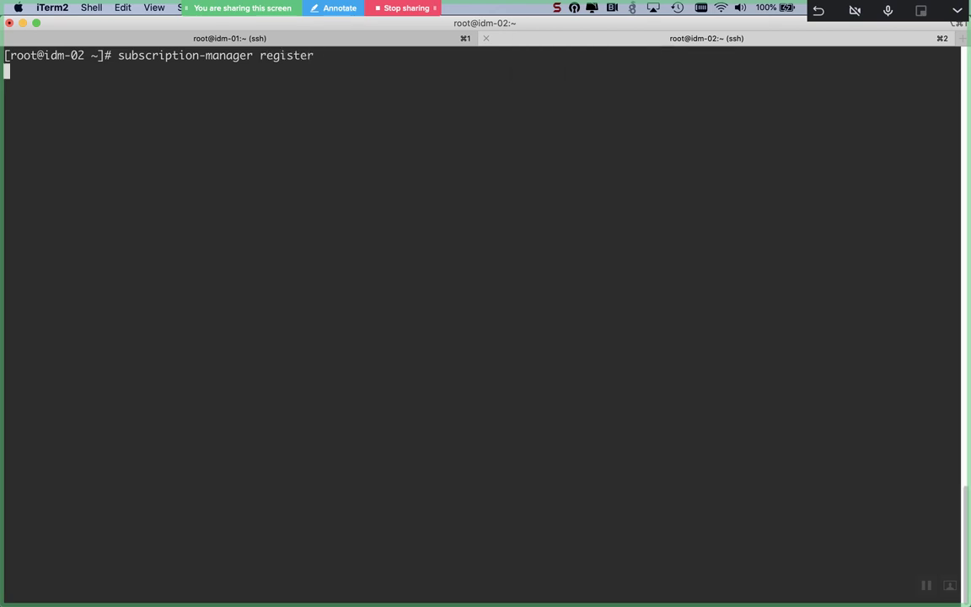
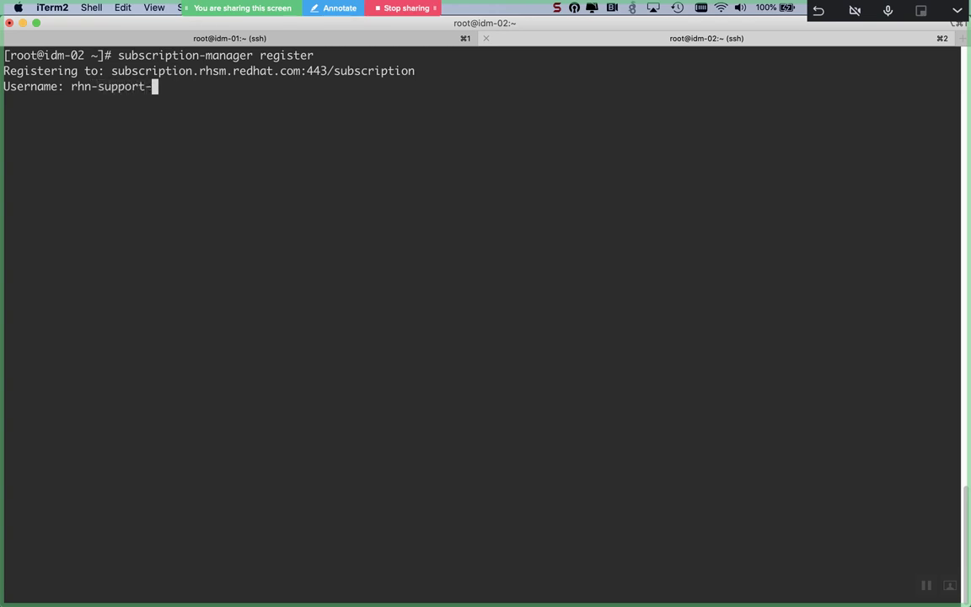
pyautogui.press('Return')
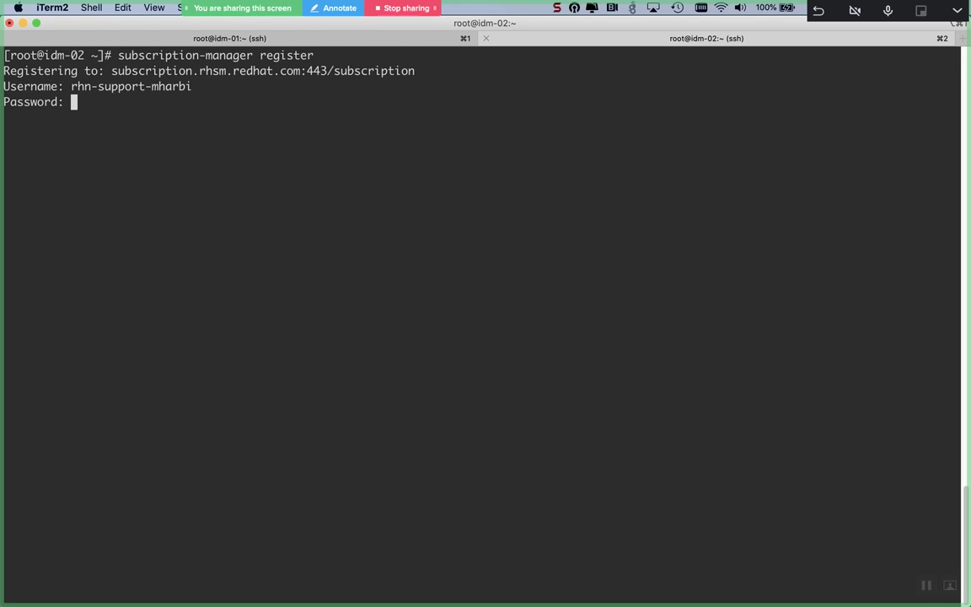
pyautogui.press('Return')
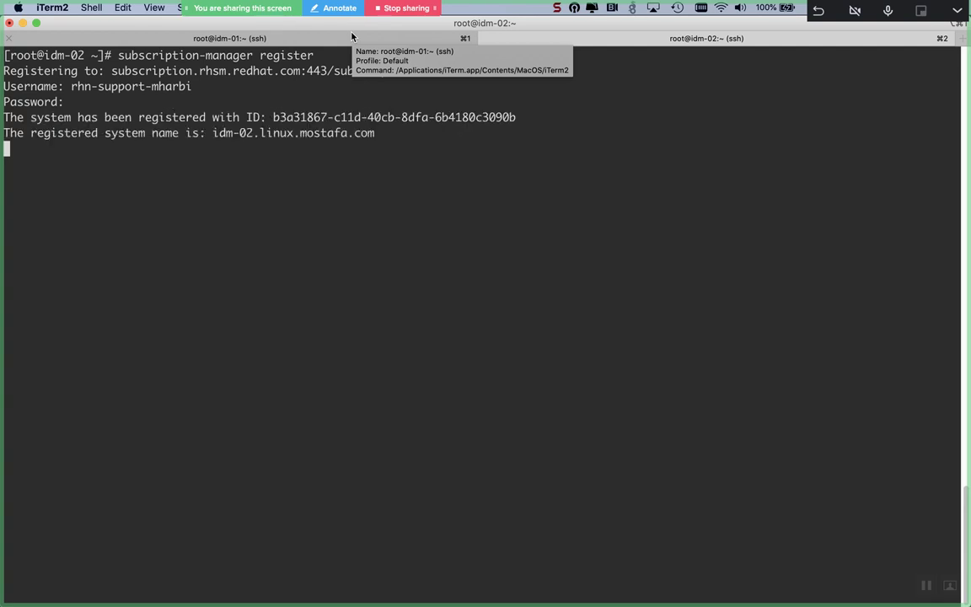
# Step: Run subscription-manager attach --auto on idm-01
pyautogui.click(352, 36)
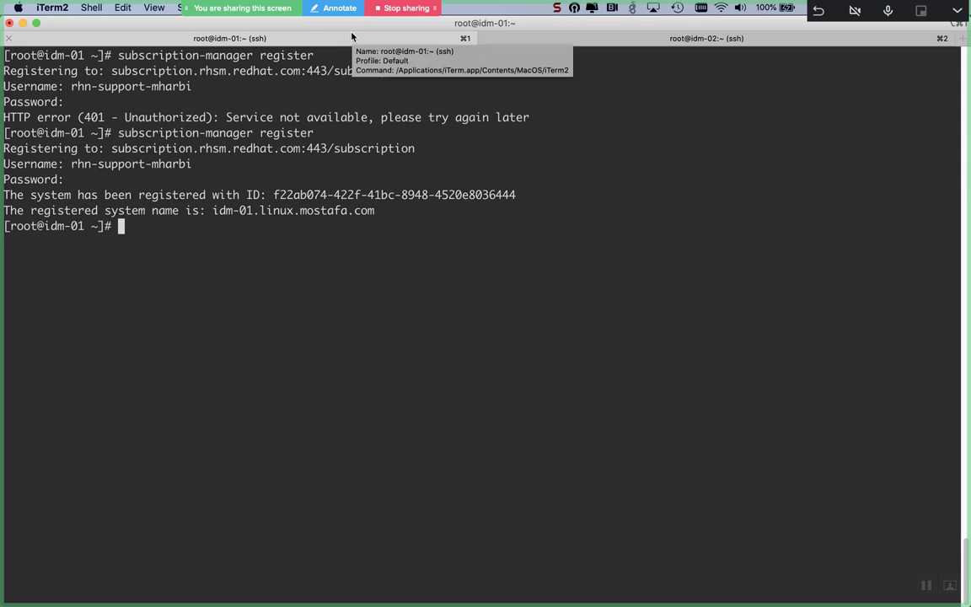
pyautogui.write('subs')
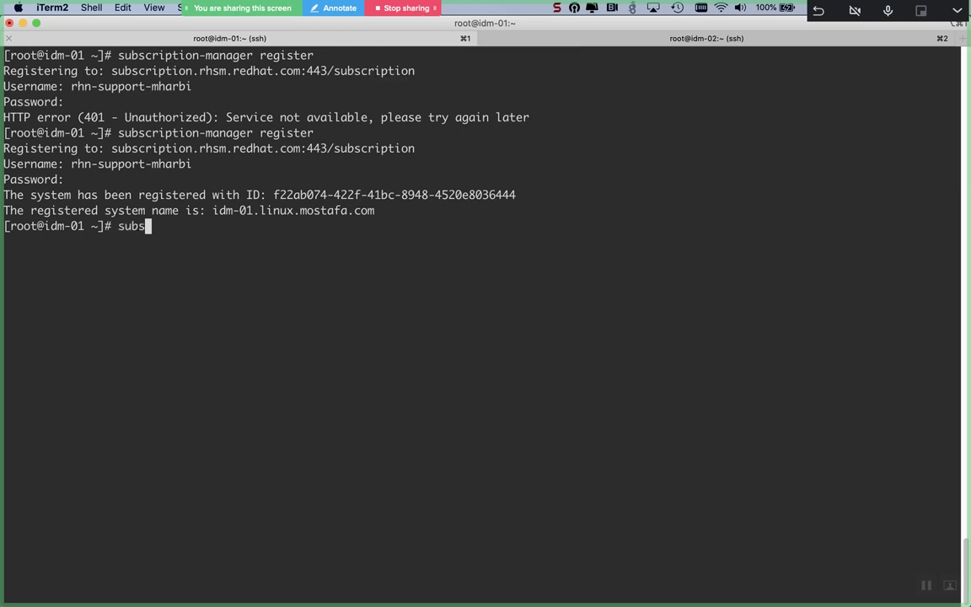
pyautogui.press('Tab')
pyautogui.write('attach')
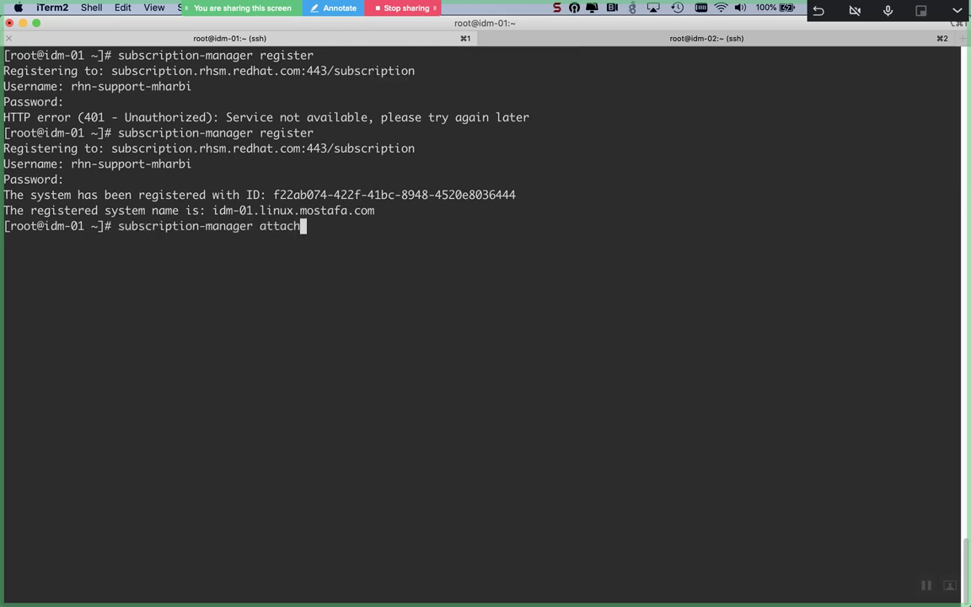
pyautogui.write(' --auto')
pyautogui.press('Return')
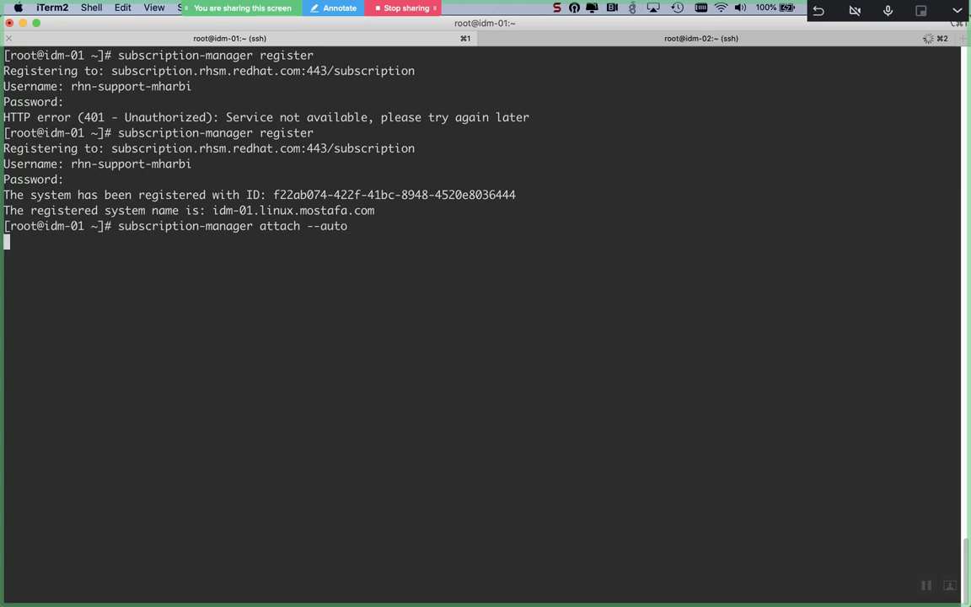
# Step: Run subscription-manager attach --auto on idm-02
pyautogui.click(587, 37)
pyautogui.write('subs')
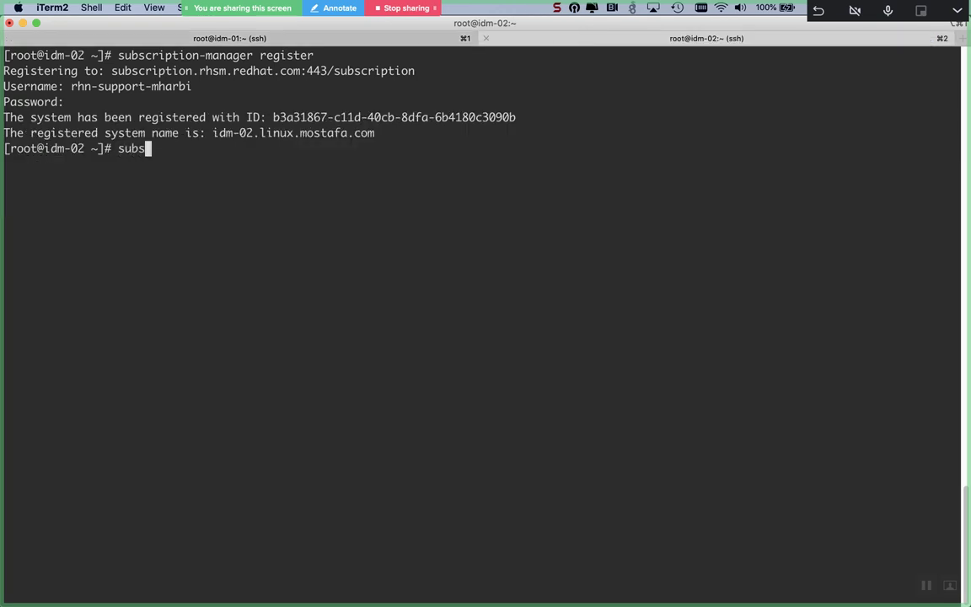
pyautogui.press('Tab')
pyautogui.write('at')
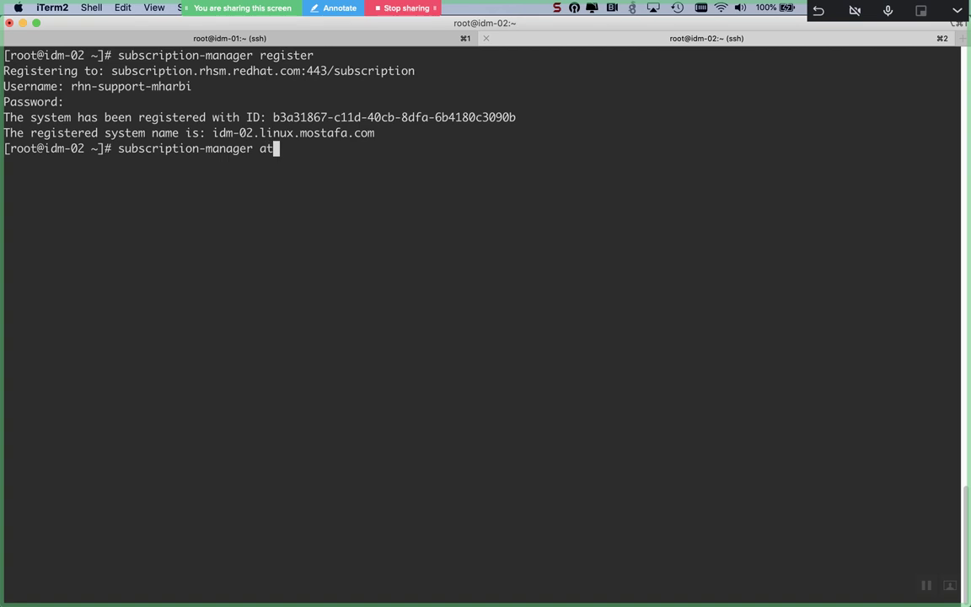
pyautogui.write('tach --auto')
pyautogui.press('Return')
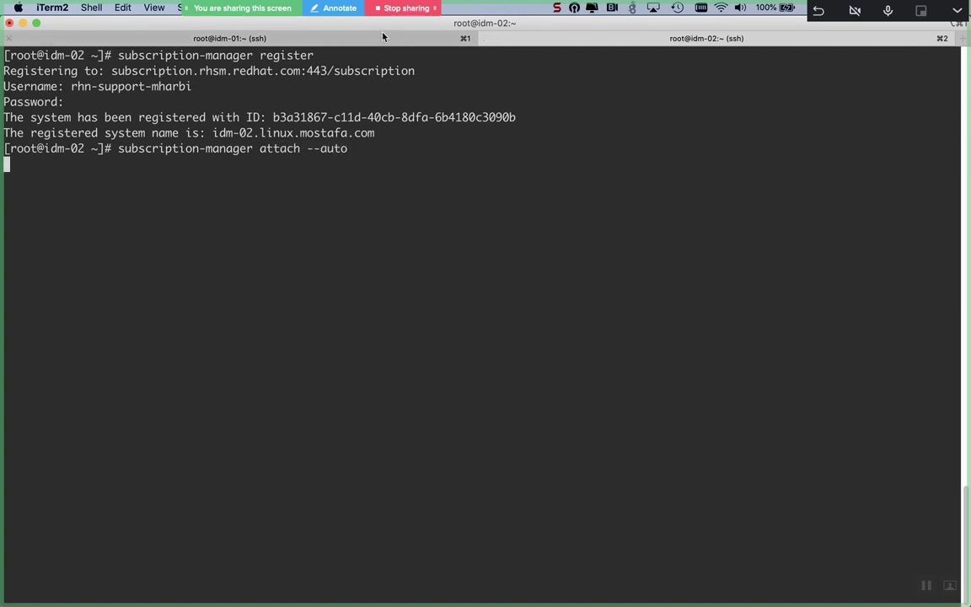
# Step: Confirm both servers show Red Hat Enterprise Linux for x86_64 as Subscribed
pyautogui.click(383, 37)
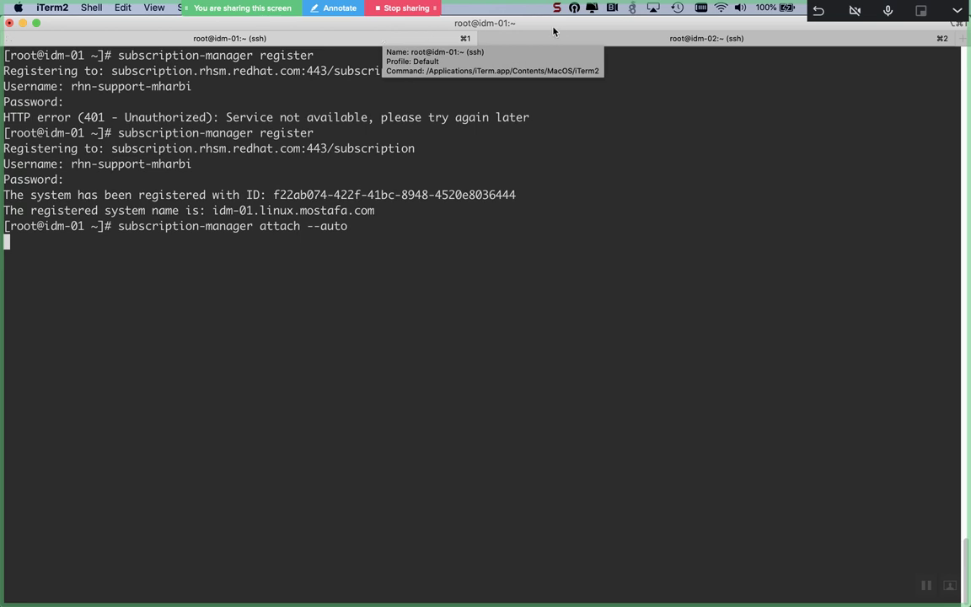
pyautogui.click(578, 38)
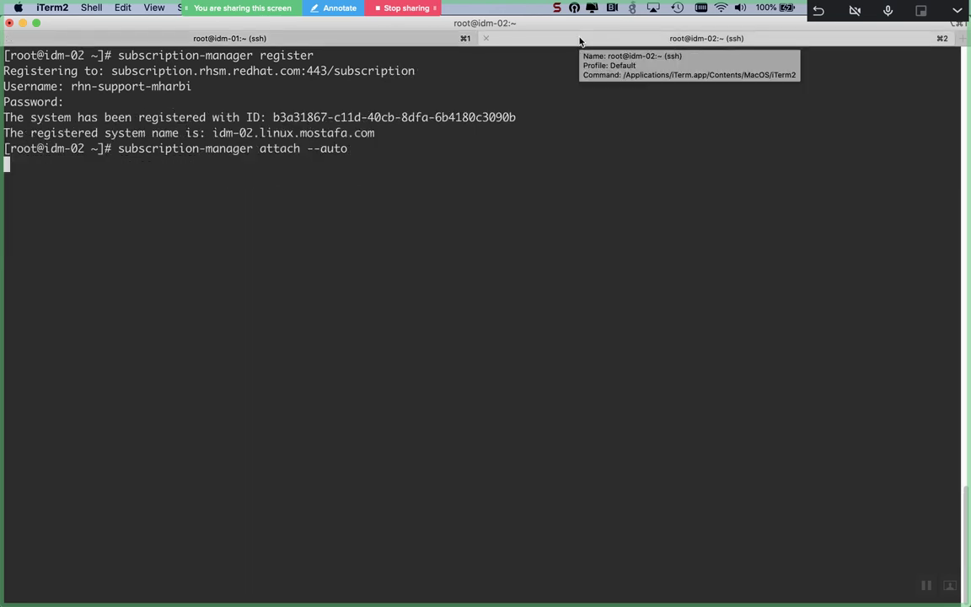
pyautogui.click(401, 42)
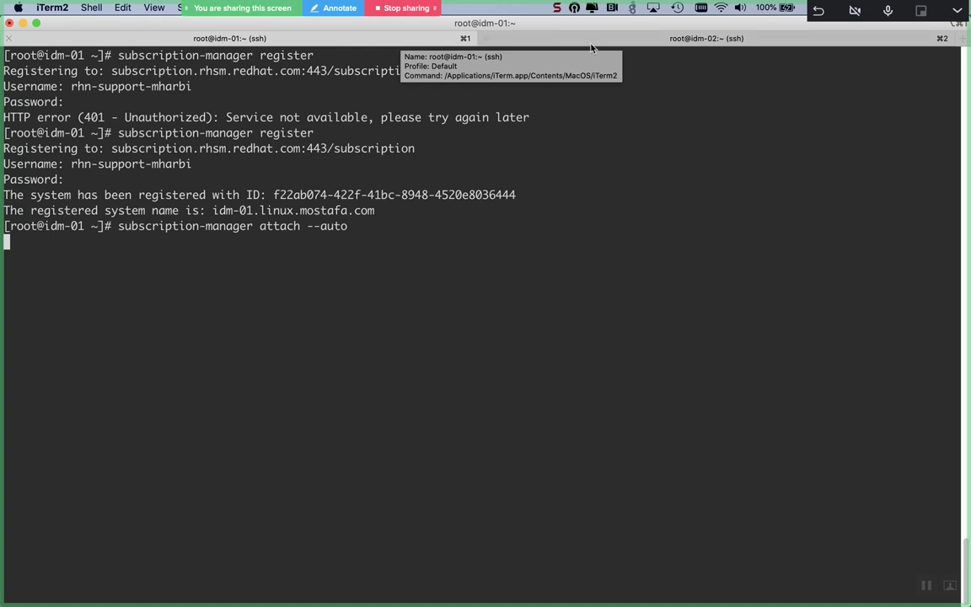
pyautogui.click(631, 44)
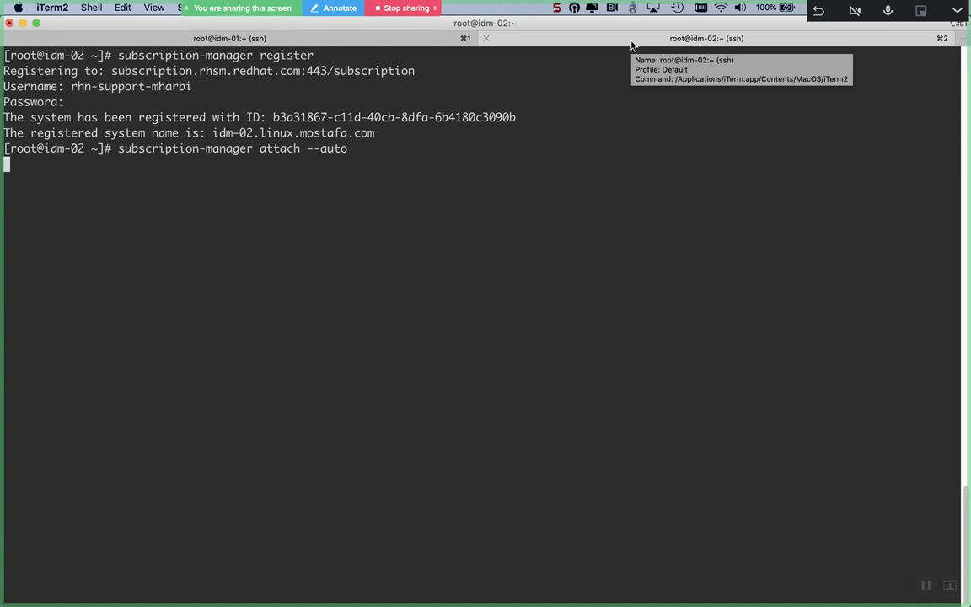
pyautogui.click(318, 33)
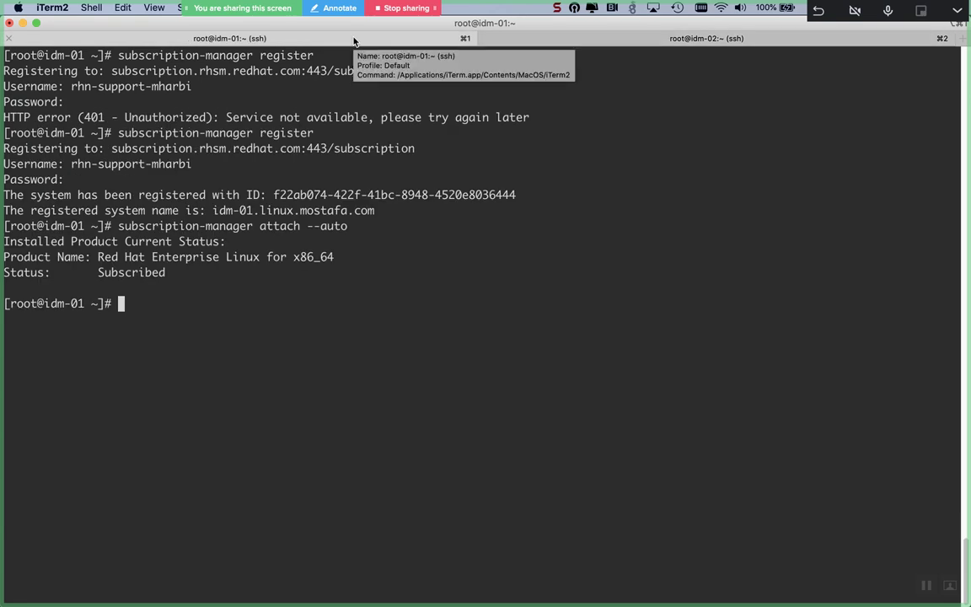
pyautogui.click(600, 39)
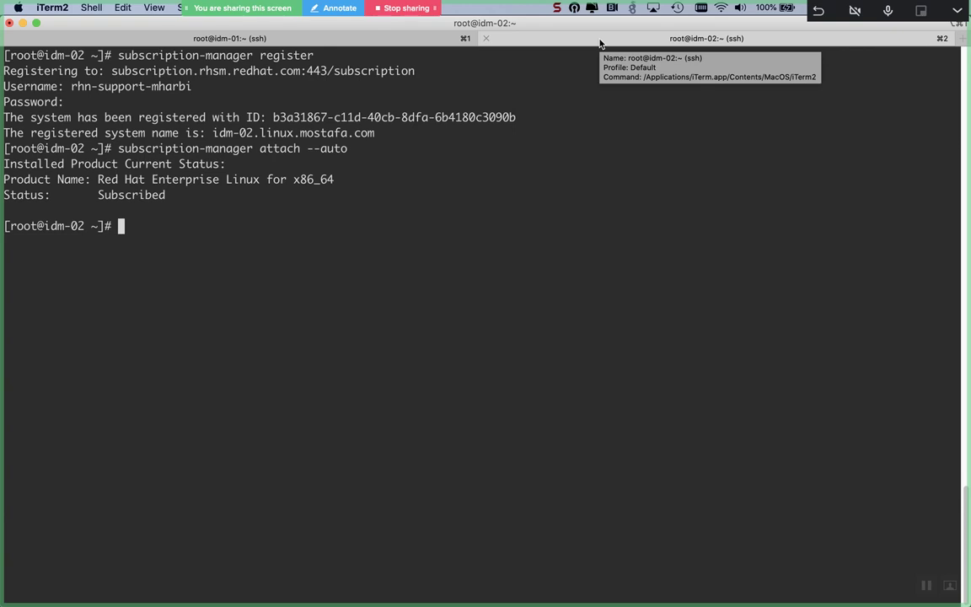
# Step: Draft a yum update and module install command on idm-02, then cancel it
pyautogui.write('yum ')
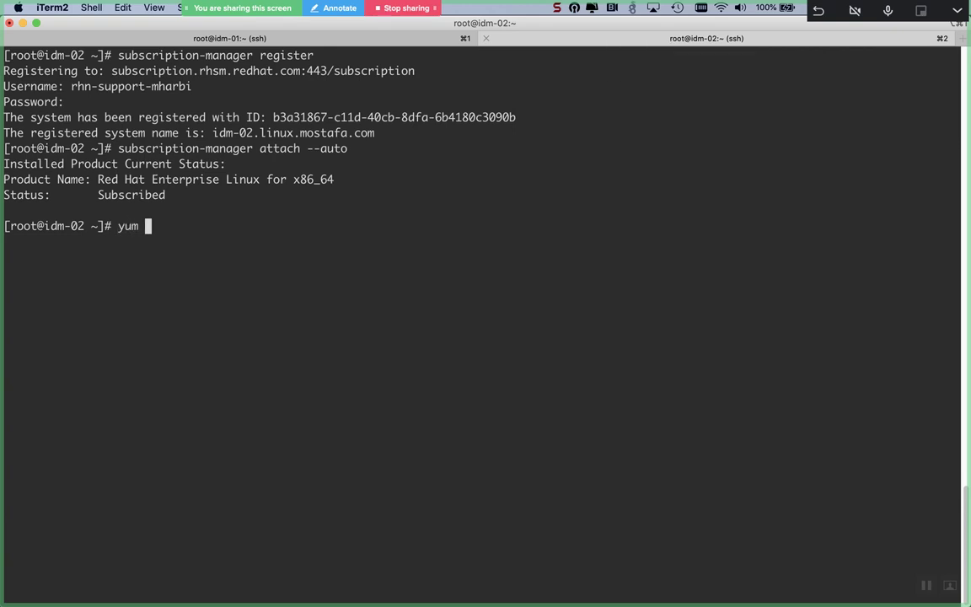
pyautogui.write('-y update && ')
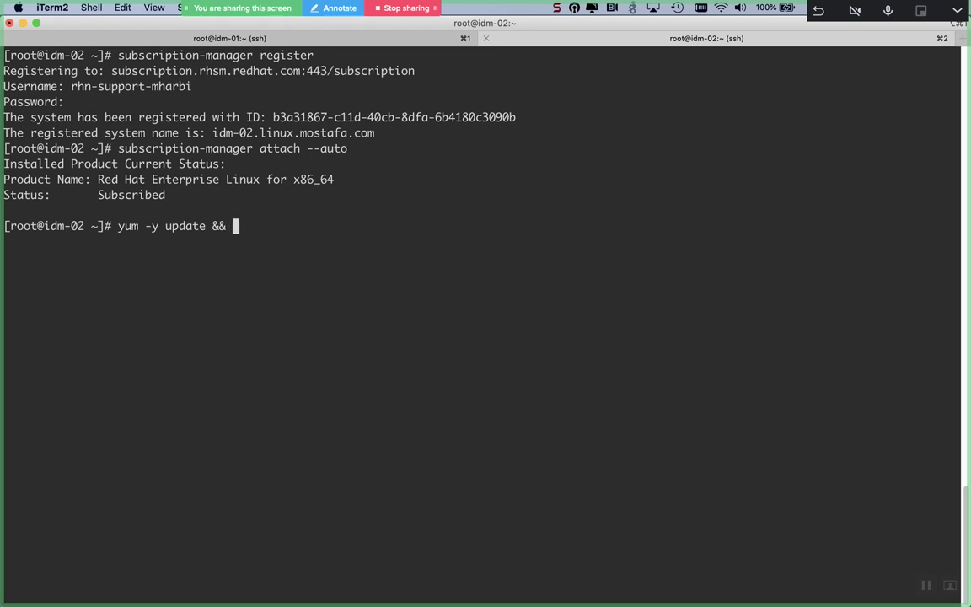
pyautogui.write('yum -y modu')
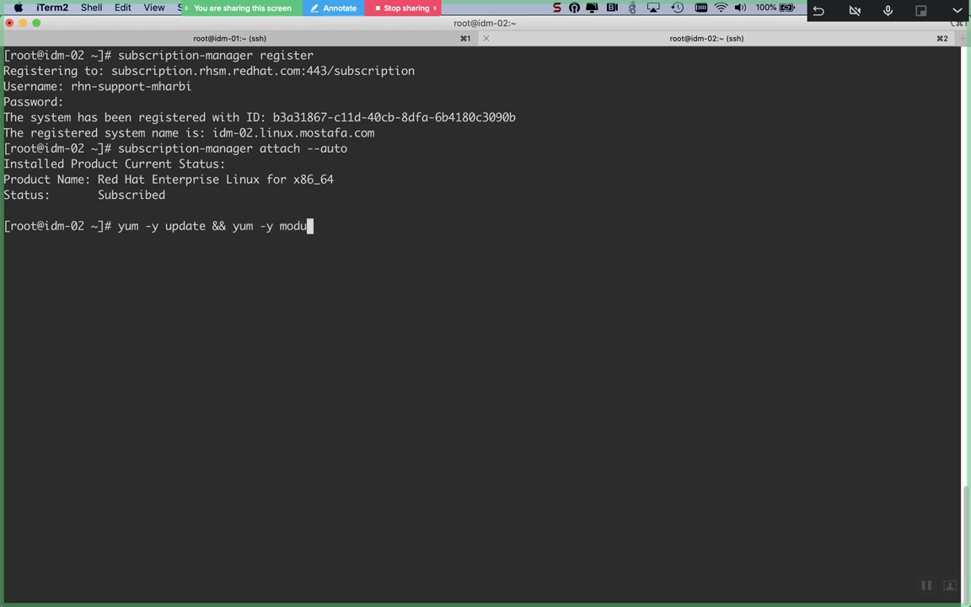
pyautogui.write('le install')
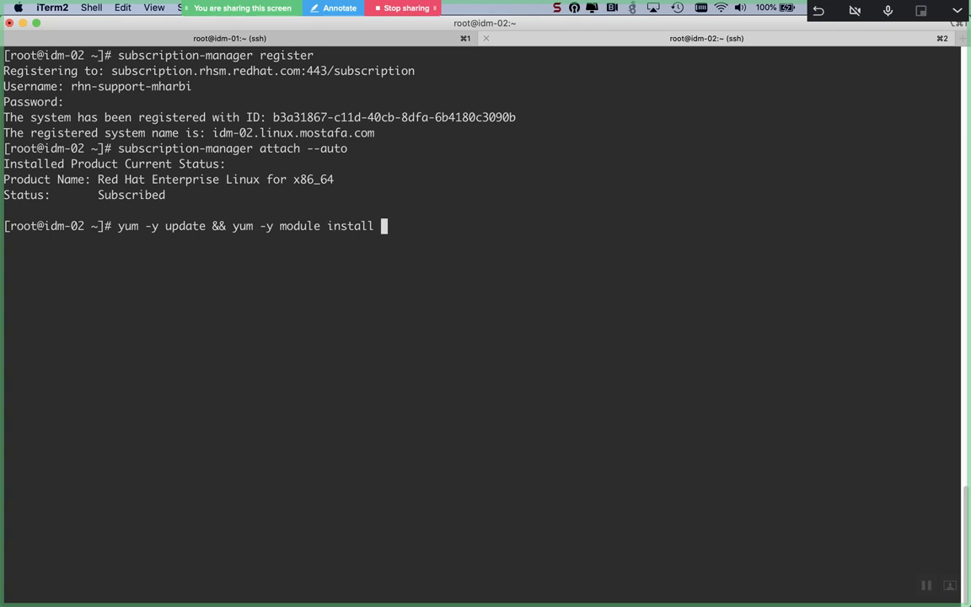
pyautogui.write('i')
pyautogui.hotkey('ctrl', 'c')
pyautogui.press('Return')
pyautogui.press('Return')
# Step: Search yum modules for ipa, then idm, revealing the idm DL1 and client streams
pyautogui.write('yum module l')
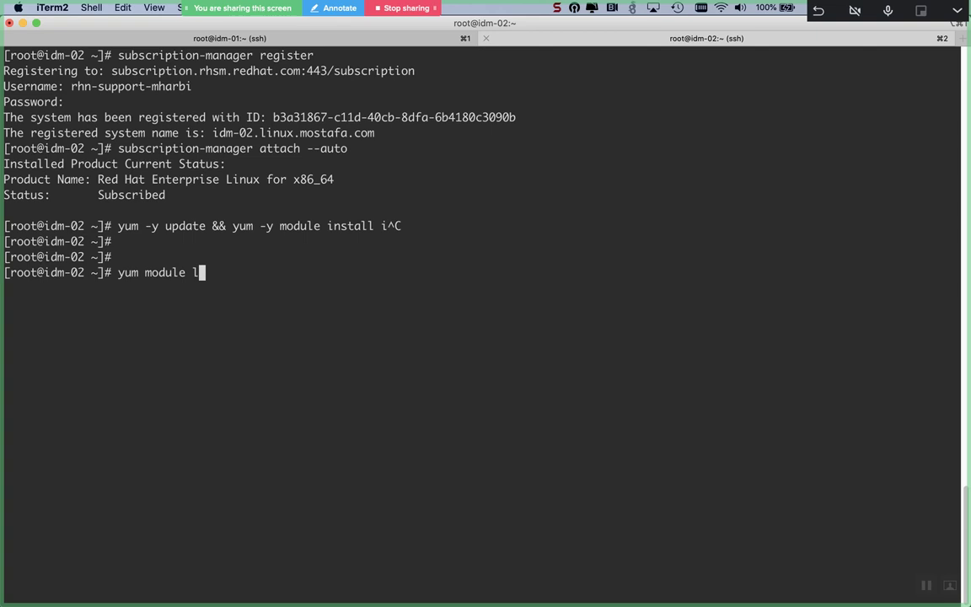
pyautogui.write('ist | grep -i ipa')
pyautogui.press('Return')
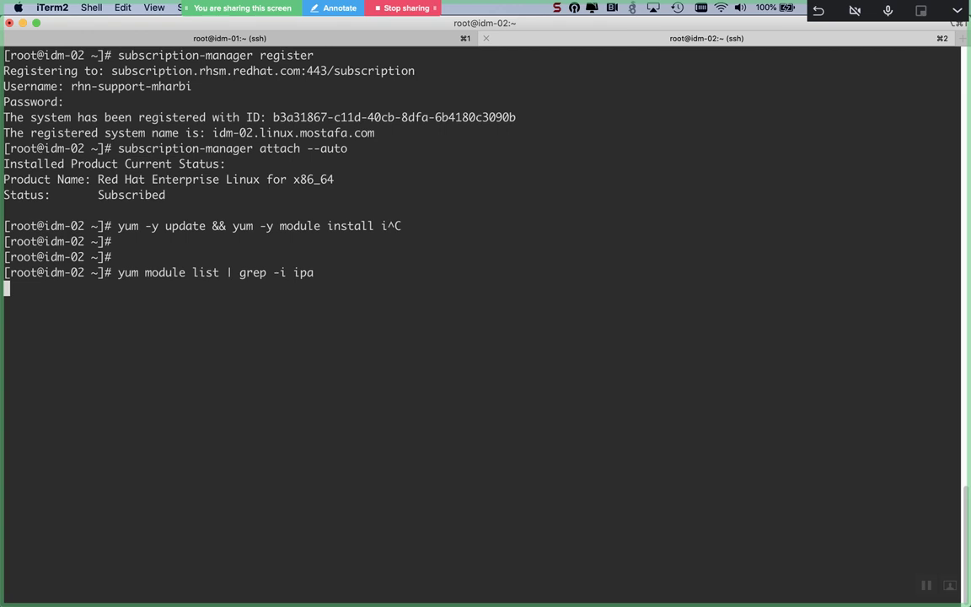
pyautogui.click(290, 33)
pyautogui.click(581, 43)
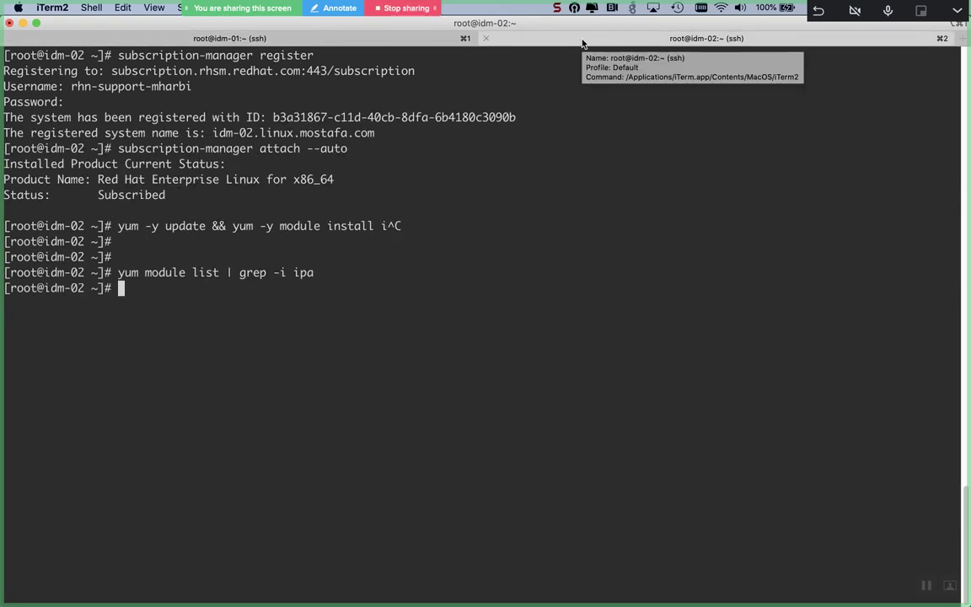
pyautogui.press('Up')
pyautogui.press('BackSpace')
pyautogui.press('BackSpace')
pyautogui.write('dm')
pyautogui.press('Return')
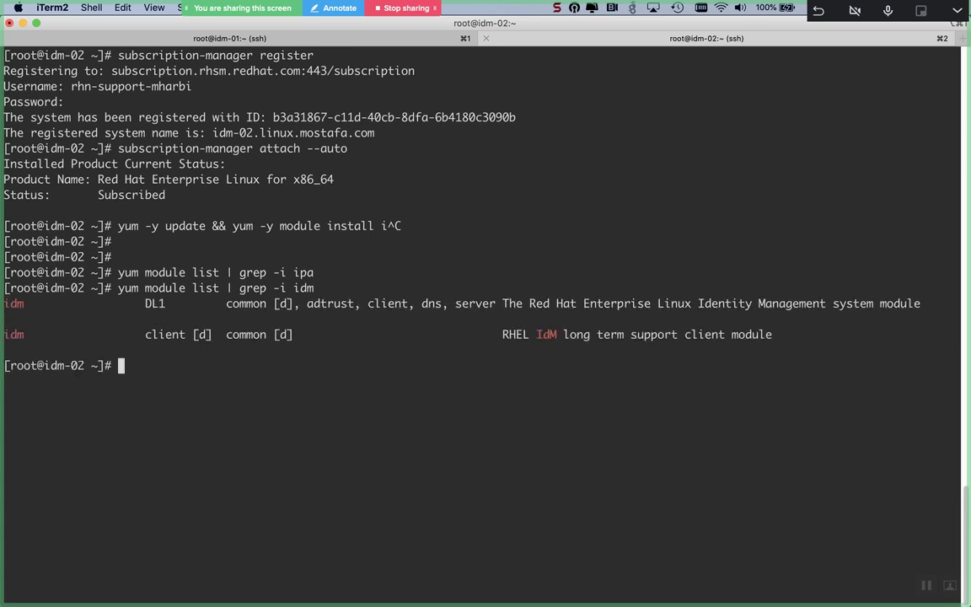
# Step: Run yum -y update, module install idm:DL1, and install ipa-server and ipa-server-dns on idm-02
pyautogui.write('yum -y update && yum -y module install ')
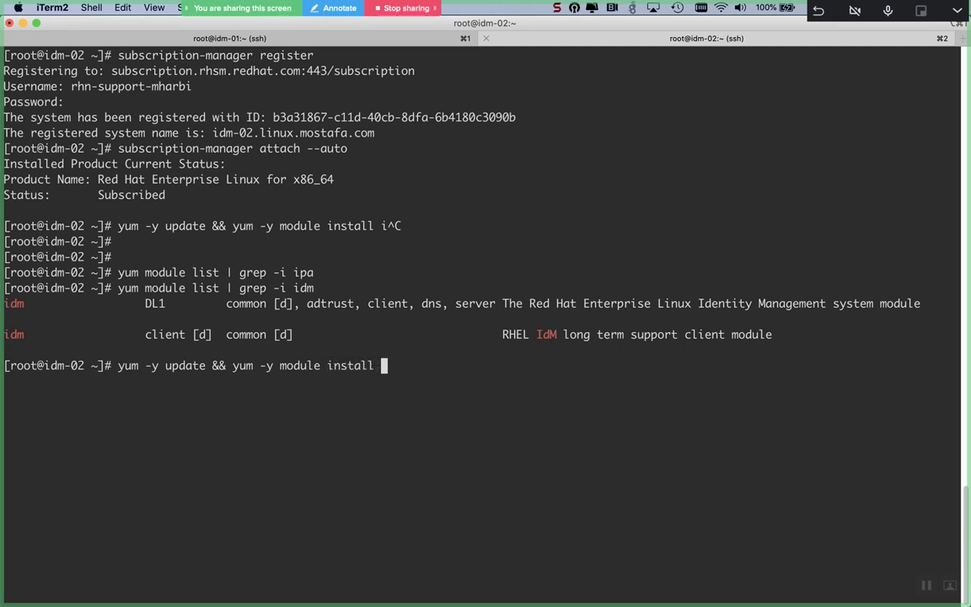
pyautogui.write('idm')
pyautogui.write(':')
pyautogui.write('DL1')
pyautogui.write(' && ')
pyautogui.write('yum -y ')
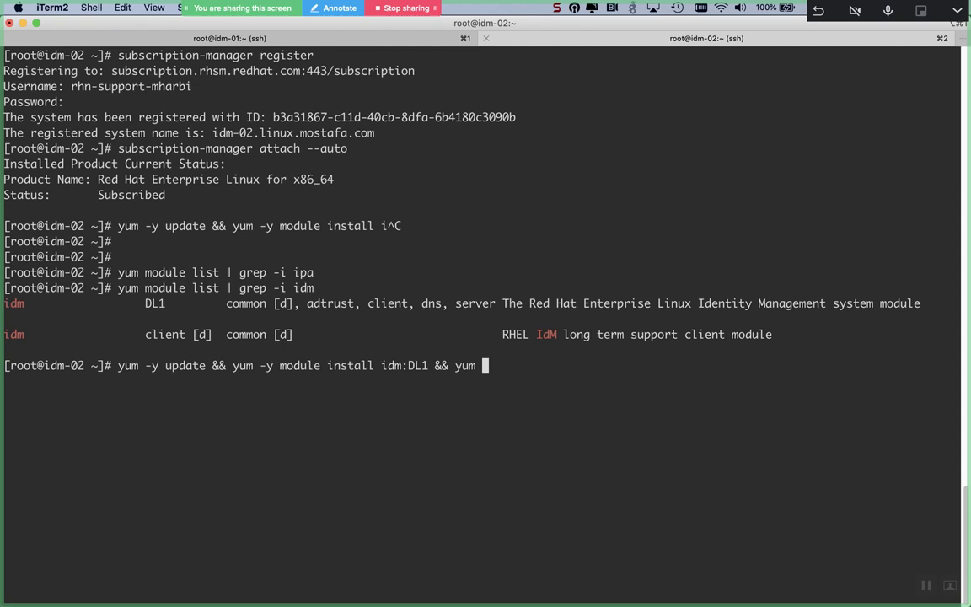
pyautogui.write('install ')
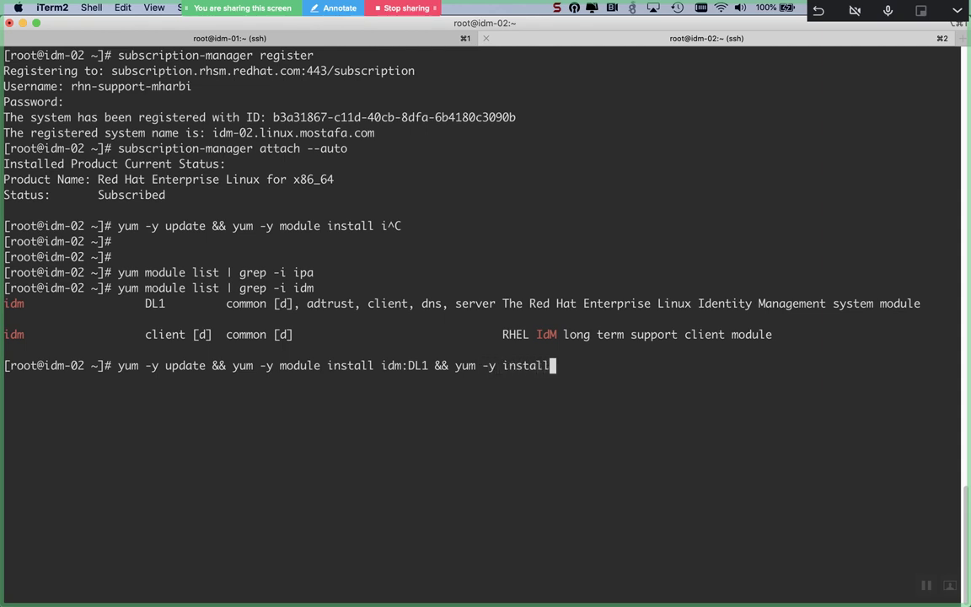
pyautogui.write('ipa-server ipa-server-dns')
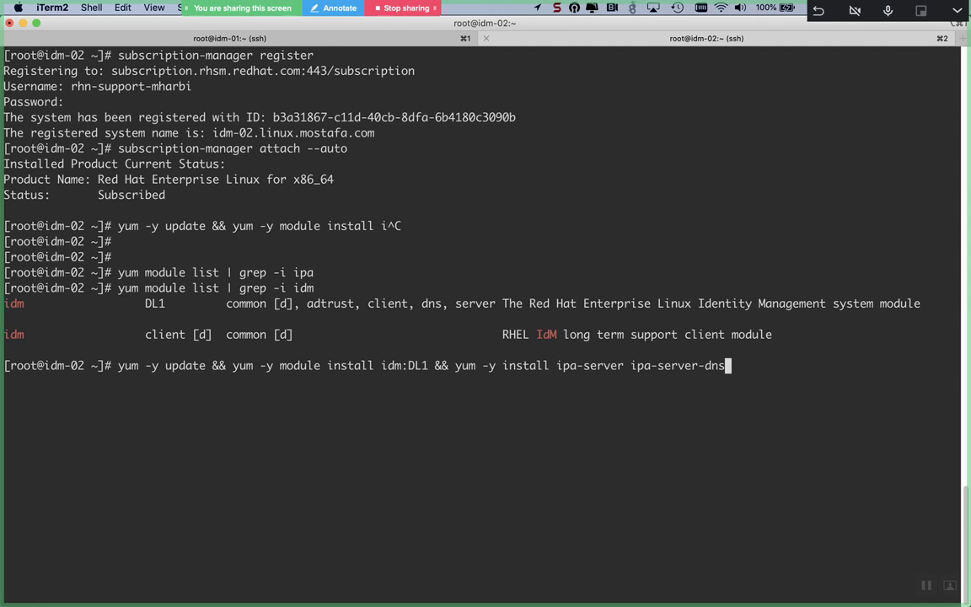
pyautogui.press('Return')
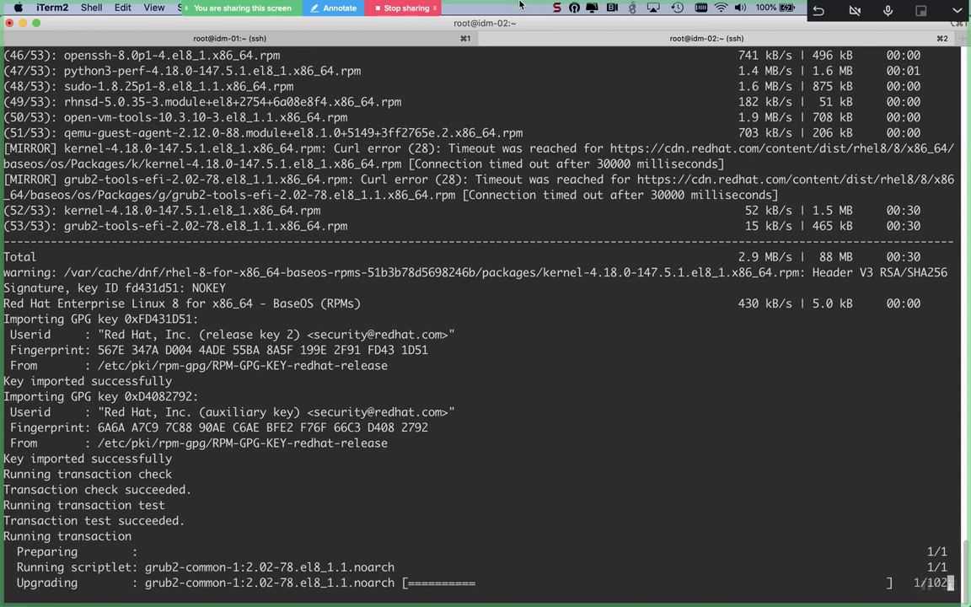
# Step: Run yum -y upgrade on idm-01, checking idm-02's install progress meanwhile
pyautogui.click(344, 42)
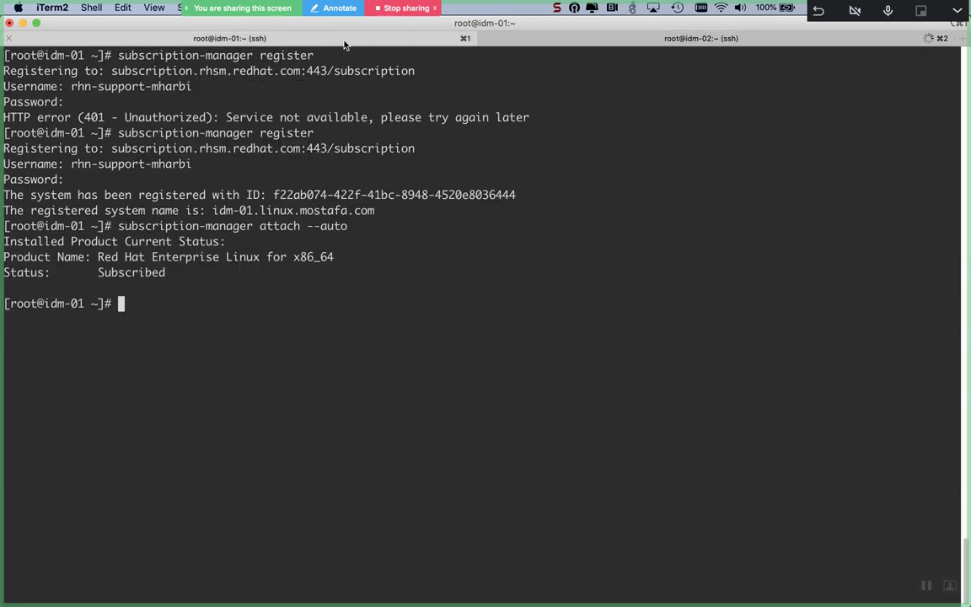
pyautogui.write('yum -y upd')
pyautogui.press('BackSpace')
pyautogui.write('grade')
pyautogui.press('Return')
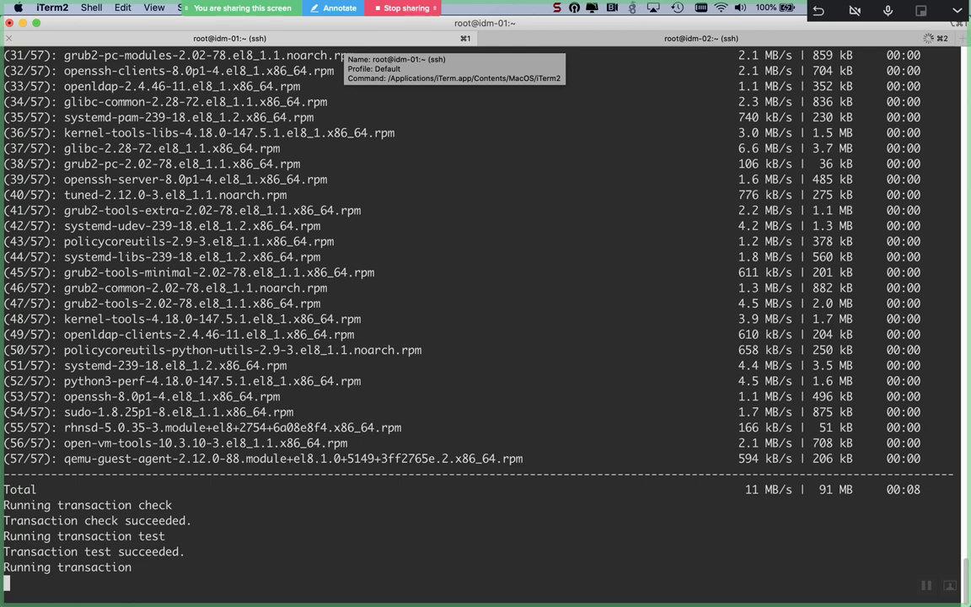
pyautogui.click(638, 38)
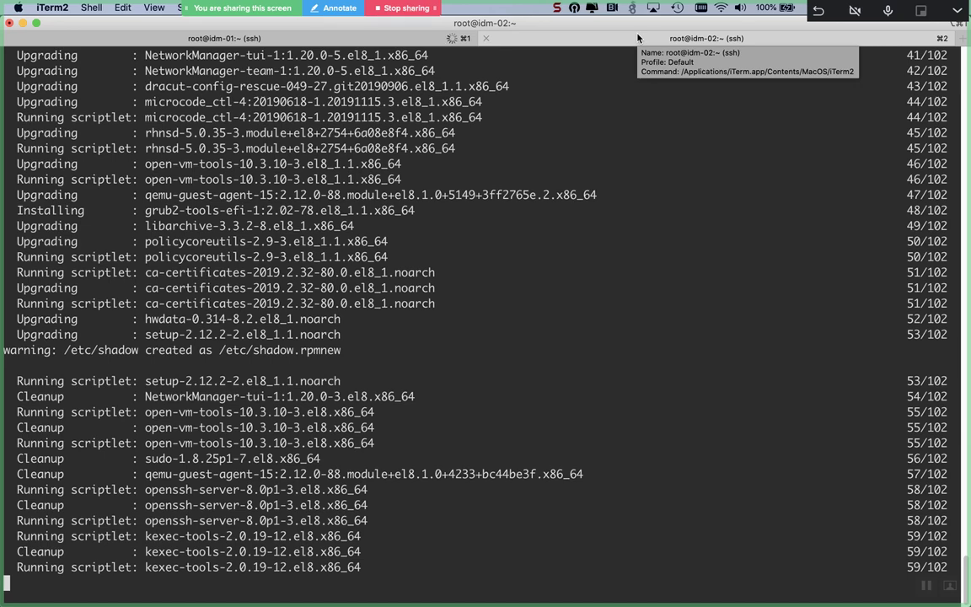
pyautogui.click(305, 38)
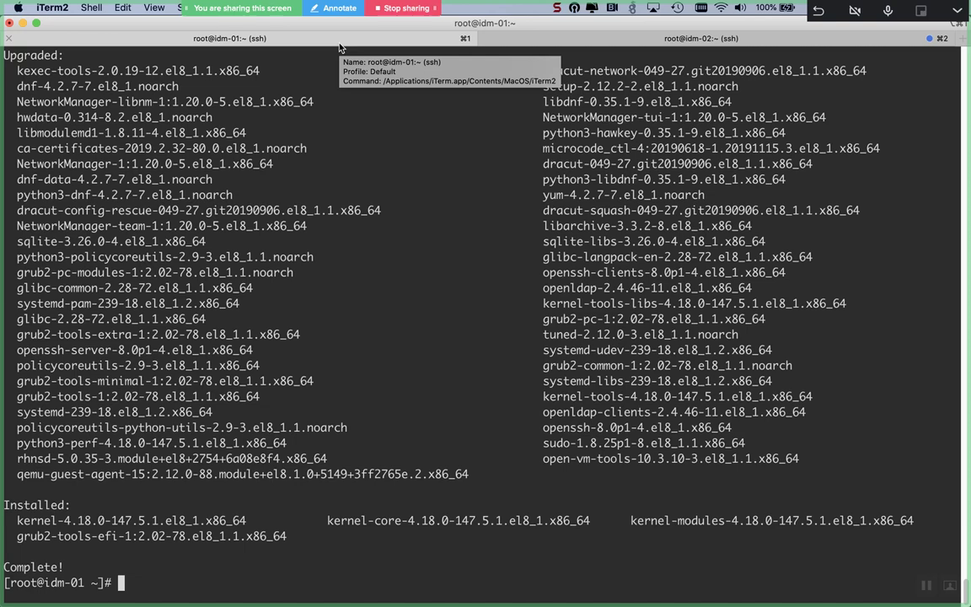
# Step: Confirm idm-02's update finished, then on idm-01 enter 'vim /var/log/' and clear the screen
pyautogui.click(540, 40)
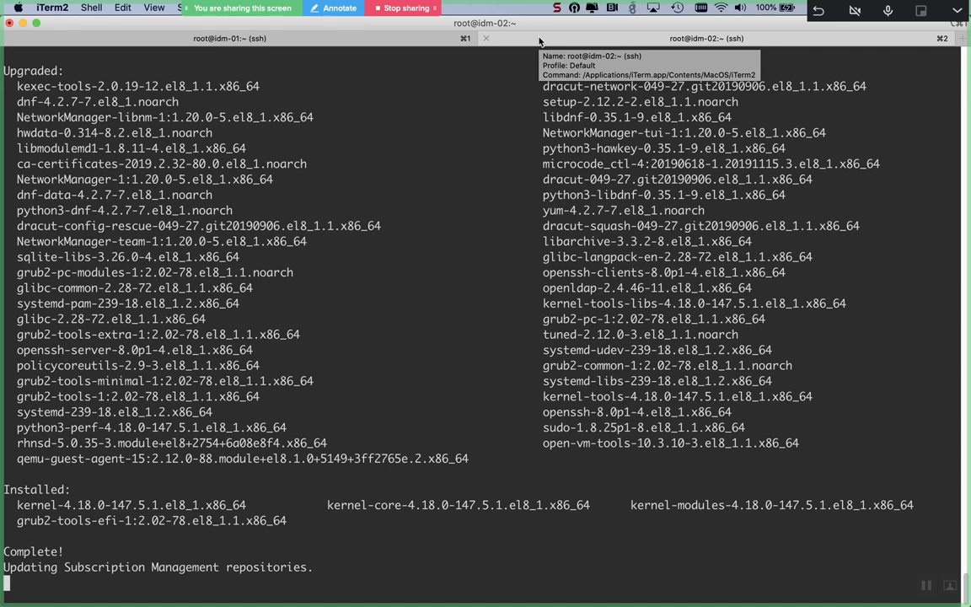
pyautogui.click(330, 37)
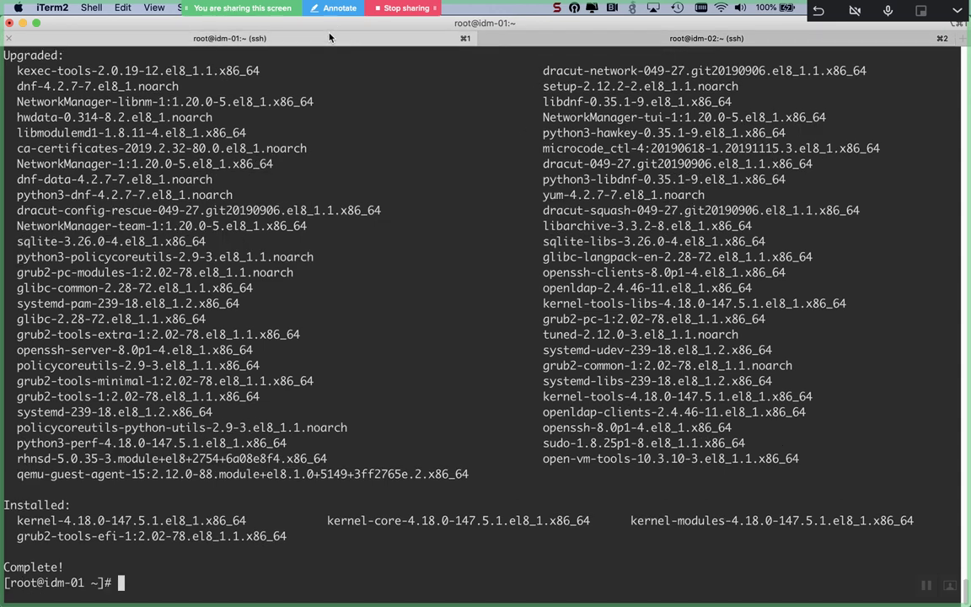
pyautogui.press('Return')
pyautogui.press('Return')
pyautogui.press('Return')
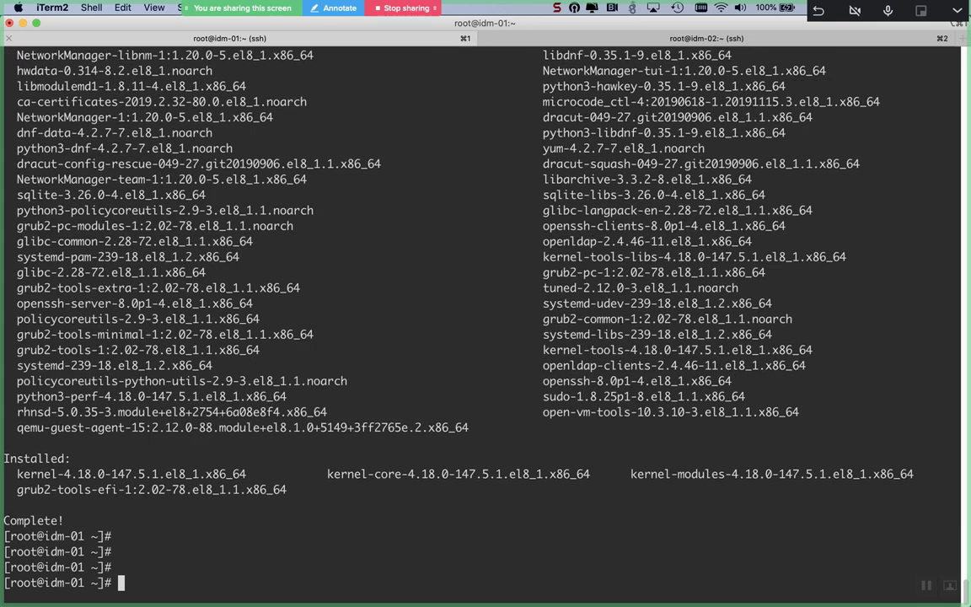
pyautogui.write('vim /var/log')
pyautogui.write('/')
pyautogui.hotkey('ctrl', 'l')
# Step: Change the command to 'cd /var/log/' and list the directory with ls
pyautogui.hotkey('ctrl', 'a')
pyautogui.press('Right')
pyautogui.press('Right')
pyautogui.press('Right')
pyautogui.press('BackSpace')
pyautogui.press('BackSpace')
pyautogui.press('BackSpace')
pyautogui.write('cd')
pyautogui.press('Return')
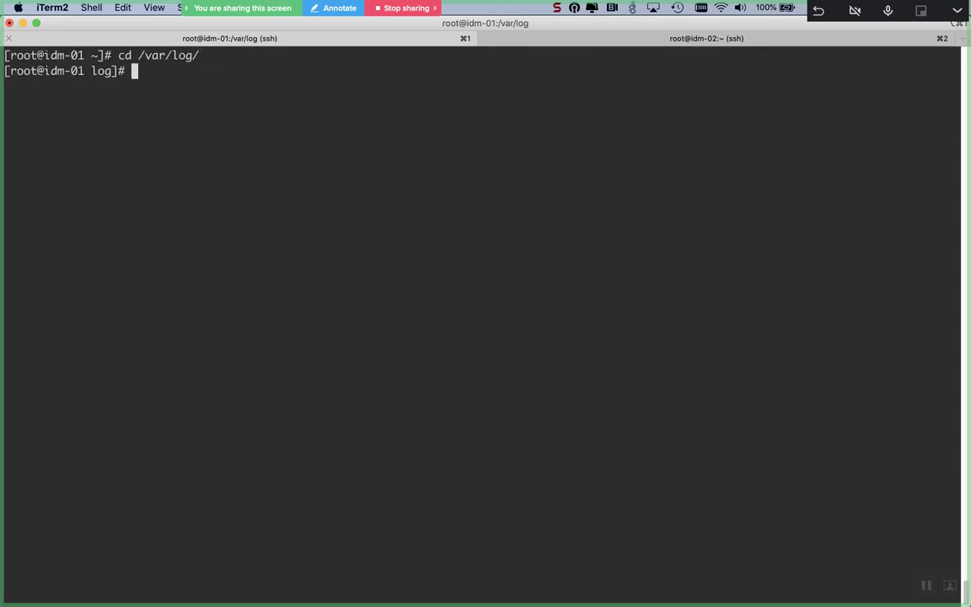
pyautogui.write('ls')
pyautogui.press('Return')
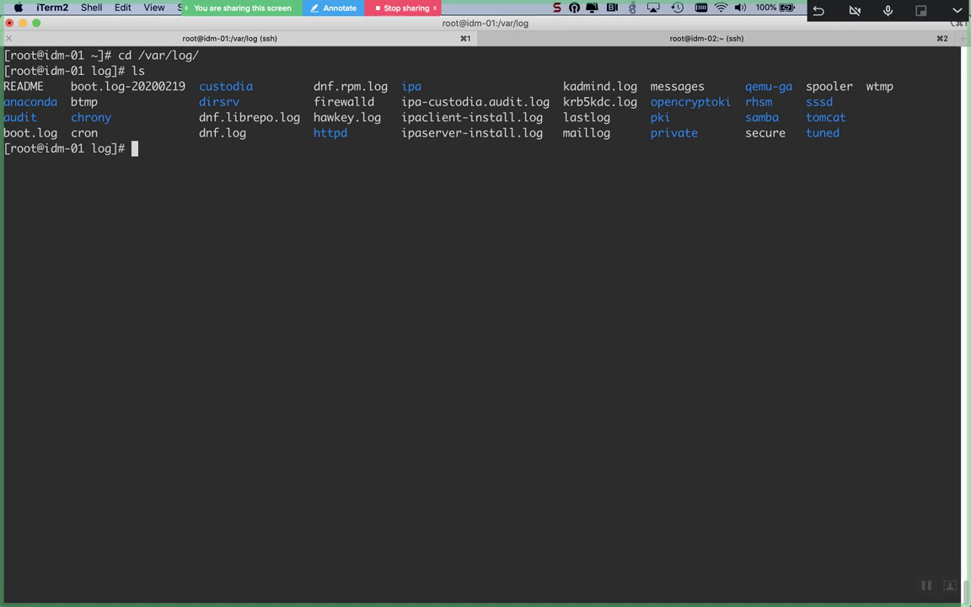
# Step: Enter 'vim ipas' and Tab-complete it to ipaserver-install.log
pyautogui.press('Return')
pyautogui.press('Return')
pyautogui.write('vim ')
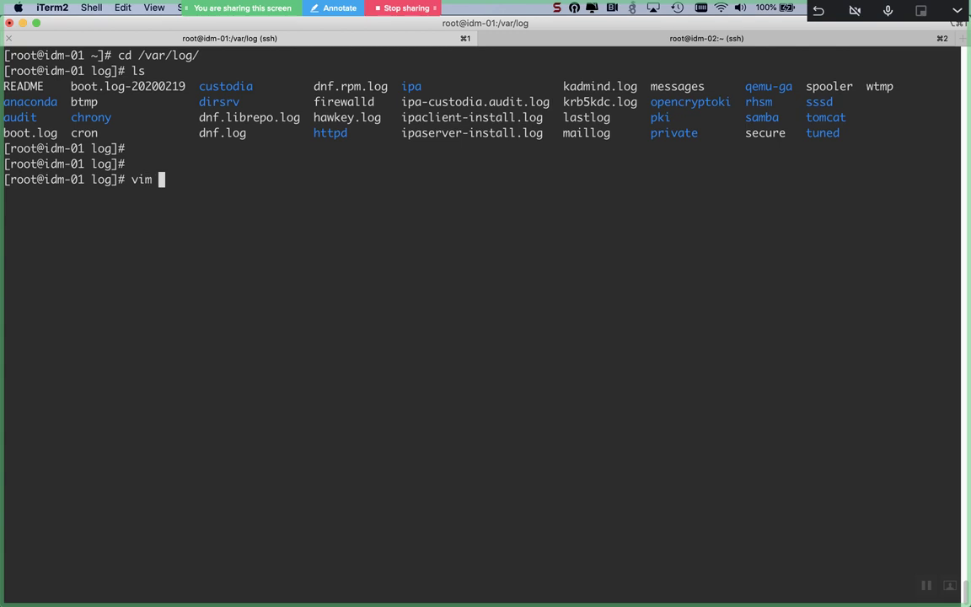
pyautogui.write('ipas')
pyautogui.press('Tab')
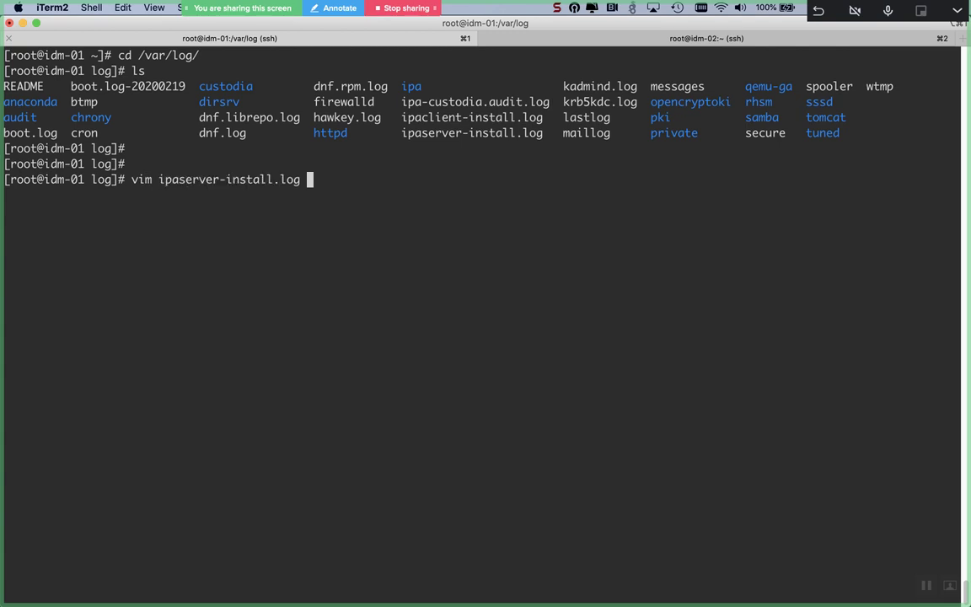
# Step: Open ipaserver-install.log in vim, page down through it, and jump to the end
pyautogui.press('Return')
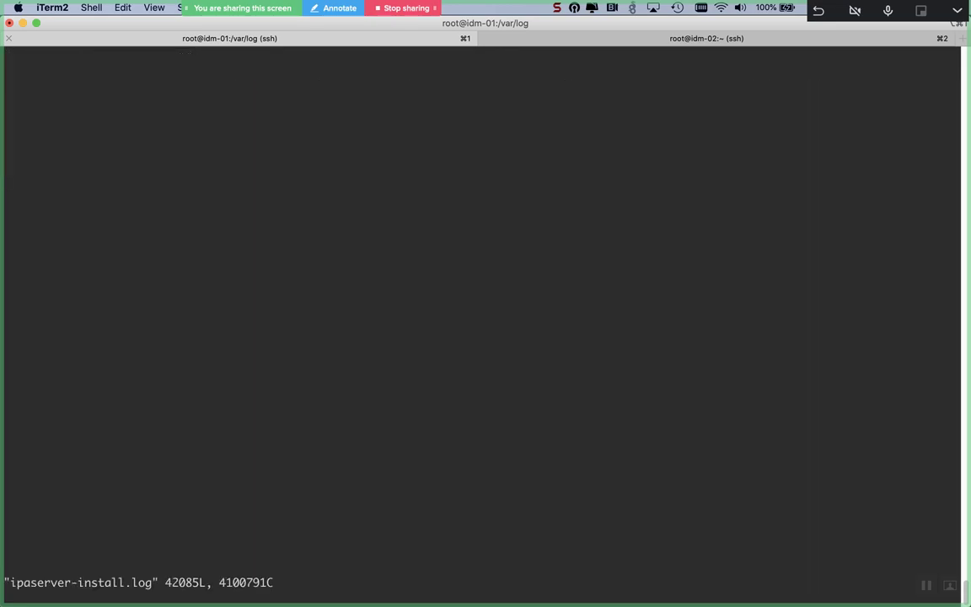
pyautogui.press('Down')
pyautogui.press('Down')
pyautogui.press('Down')
pyautogui.press('Down')
pyautogui.press('Down')
pyautogui.press('Down')
pyautogui.press('Down')
pyautogui.press('Down')
pyautogui.press('Down')
pyautogui.press('Down')
pyautogui.press('Down')
pyautogui.press('Down')
pyautogui.press('Down')
pyautogui.press('Down')
pyautogui.press('Down')
pyautogui.press('Down')
pyautogui.press('Down')
pyautogui.press('Down')
pyautogui.press('Down')
pyautogui.press('Down')
pyautogui.press('Down')
pyautogui.press('Down')
pyautogui.press('Down')
pyautogui.press('Down')
pyautogui.press('Down')
pyautogui.press('Down')
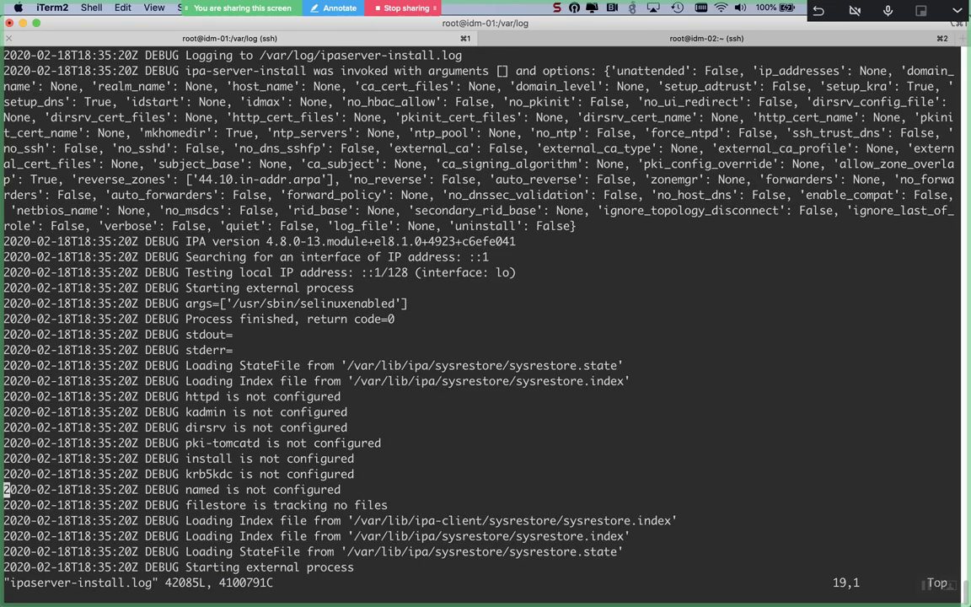
pyautogui.press('Down')
pyautogui.press('Down')
pyautogui.press('Down')
pyautogui.press('Down')
pyautogui.press('Down')
pyautogui.press('Down')
pyautogui.press('Down')
pyautogui.press('Down')
pyautogui.press('Down')
pyautogui.press('Down')
pyautogui.press('Down')
pyautogui.press('Down')
pyautogui.press('Down')
pyautogui.press('Down')
pyautogui.press('Down')
pyautogui.press('Down')
pyautogui.press('Down')
pyautogui.press('Down')
pyautogui.press('Down')
pyautogui.press('Down')
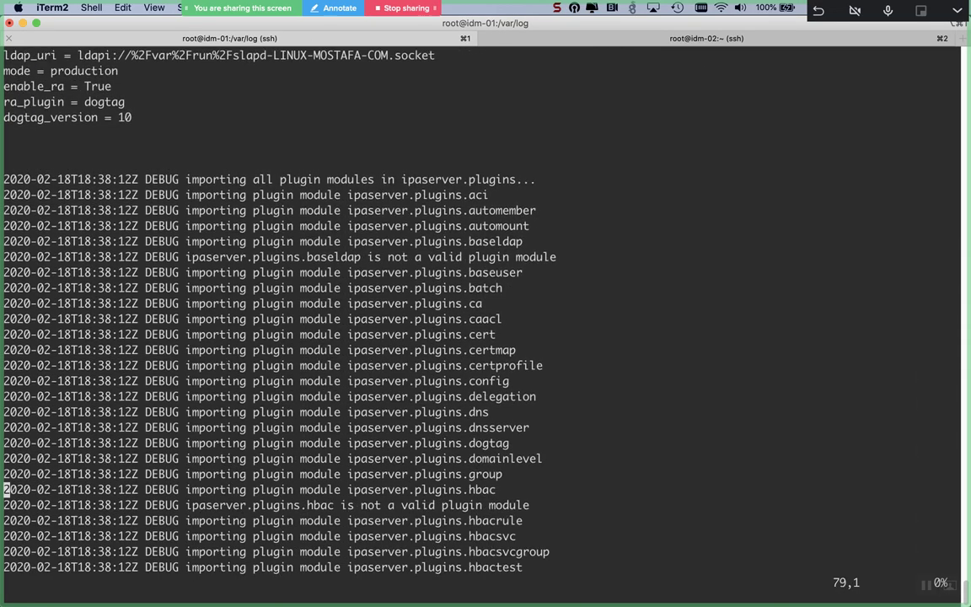
pyautogui.press('Down')
pyautogui.press('Down')
pyautogui.press('Down')
pyautogui.press('Down')
pyautogui.press('Down')
pyautogui.press('Down')
pyautogui.press('Down')
pyautogui.press('Down')
pyautogui.press('Down')
pyautogui.press('Down')
pyautogui.press('Down')
pyautogui.press('Down')
pyautogui.press('Down')
pyautogui.press('Down')
pyautogui.press('Down')
pyautogui.press('Down')
pyautogui.press('Down')
pyautogui.press('Down')
pyautogui.press('Down')
pyautogui.press('Down')
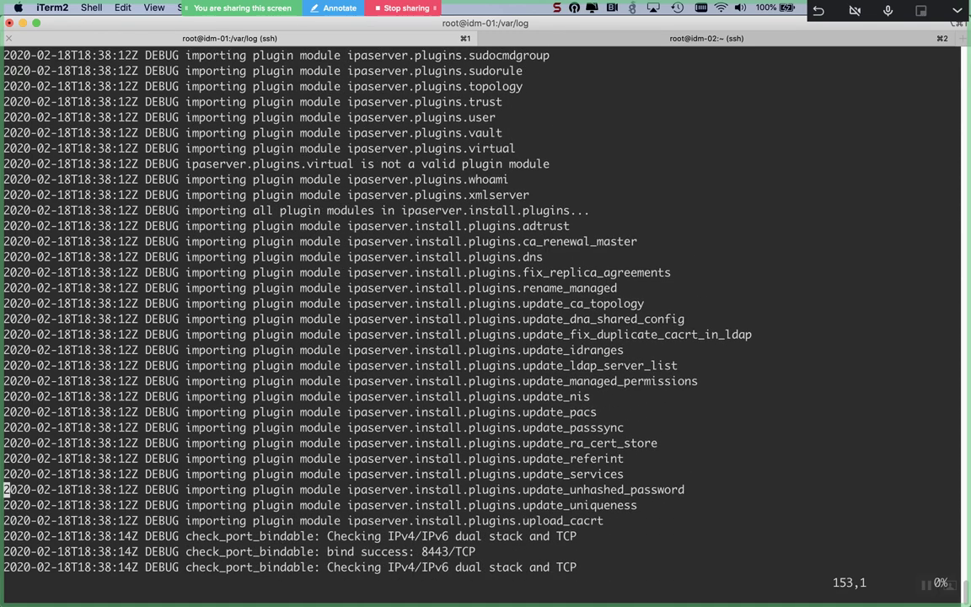
pyautogui.press('Down')
pyautogui.press('Down')
pyautogui.press('Down')
pyautogui.press('Down')
pyautogui.press('Down')
pyautogui.press('Down')
pyautogui.press('Down')
pyautogui.press('Down')
pyautogui.press('Down')
pyautogui.press('Down')
pyautogui.press('Down')
pyautogui.press('Down')
pyautogui.press('Down')
pyautogui.press('Down')
pyautogui.press('Down')
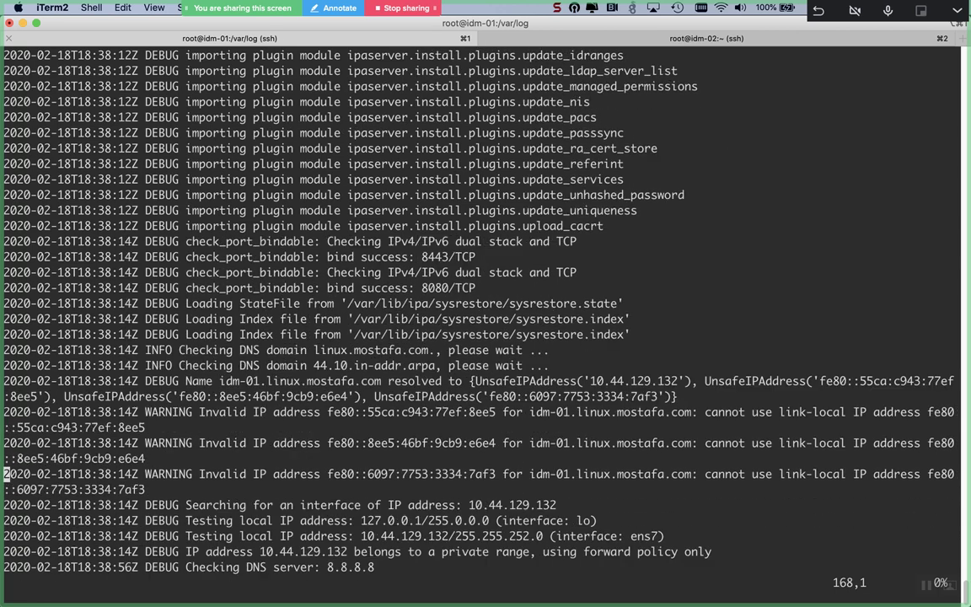
pyautogui.hotkey('shift', 'g')
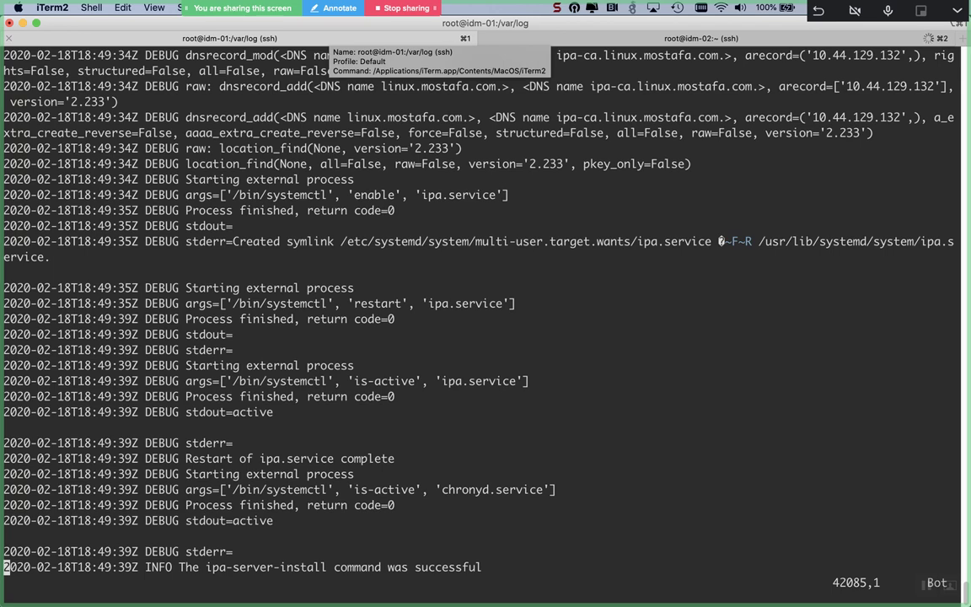
# Step: Scroll back up through the log's final DNS setup entries, then quit vim with :q
pyautogui.press('Up')
pyautogui.press('Up')
pyautogui.press('Up')
pyautogui.press('Up')
pyautogui.press('Up')
pyautogui.press('Up')
pyautogui.press('Up')
pyautogui.press('Up')
pyautogui.press('Up')
pyautogui.press('Up')
pyautogui.press('Up')
pyautogui.press('Up')
pyautogui.press('Up')
pyautogui.press('Up')
pyautogui.press('Up')
pyautogui.press('Up')
pyautogui.press('Up')
pyautogui.press('Up')
pyautogui.press('Up')
pyautogui.press('Up')
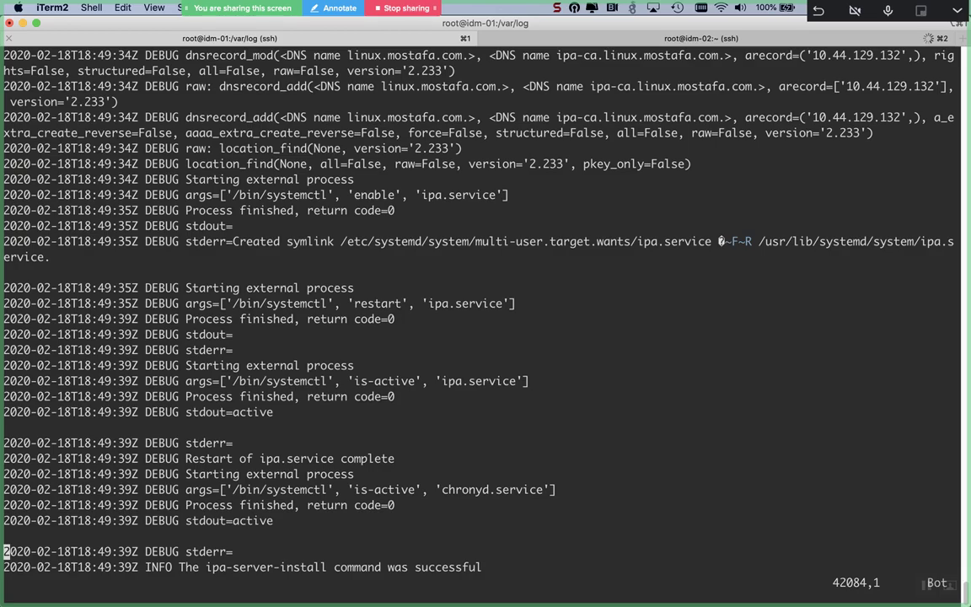
pyautogui.press('Up')
pyautogui.press('Up')
pyautogui.press('Up')
pyautogui.press('Up')
pyautogui.press('Up')
pyautogui.press('Up')
pyautogui.press('Up')
pyautogui.press('Up')
pyautogui.press('Up')
pyautogui.press('Up')
pyautogui.press('Up')
pyautogui.press('Up')
pyautogui.press('Up')
pyautogui.press('Up')
pyautogui.press('Up')
pyautogui.press('Up')
pyautogui.press('Up')
pyautogui.press('Up')
pyautogui.press('Up')
pyautogui.press('Up')
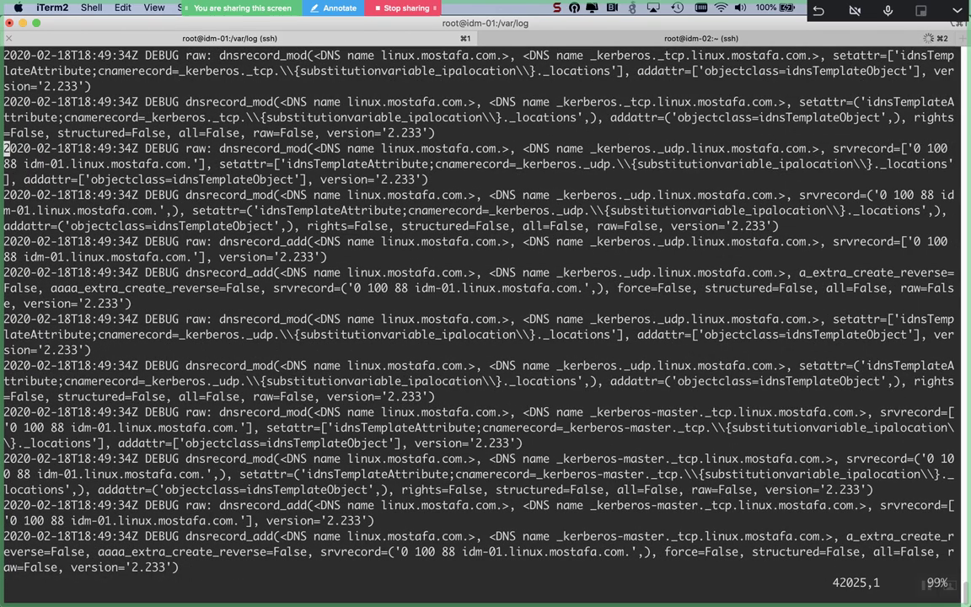
pyautogui.press('Up')
pyautogui.press('Up')
pyautogui.press('Up')
pyautogui.press('Up')
pyautogui.press('Up')
pyautogui.press('Up')
pyautogui.press('Up')
pyautogui.press('Up')
pyautogui.press('Up')
pyautogui.press('Up')
pyautogui.press('Up')
pyautogui.press('Up')
pyautogui.press('Up')
pyautogui.press('Up')
pyautogui.press('Up')
pyautogui.press('Up')
pyautogui.press('Up')
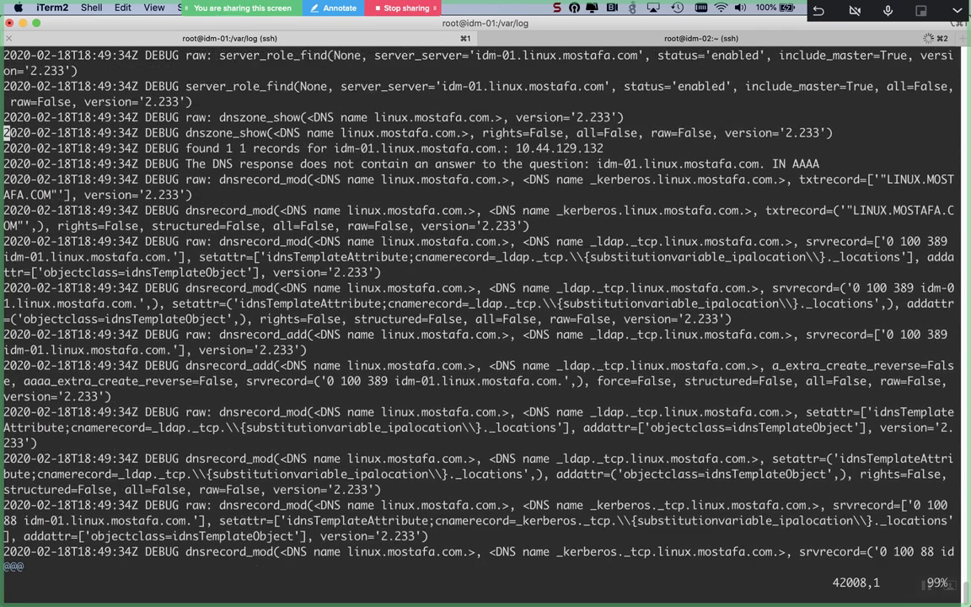
pyautogui.press('Up')
pyautogui.press('Up')
pyautogui.press('Up')
pyautogui.press('Up')
pyautogui.press('Up')
pyautogui.press('Up')
pyautogui.press('Up')
pyautogui.press('Up')
pyautogui.press('Up')
pyautogui.press('Up')
pyautogui.press('Up')
pyautogui.press('Up')
pyautogui.press('Up')
pyautogui.press('Up')
pyautogui.press('Up')
pyautogui.press('Up')
pyautogui.press('Up')
pyautogui.press('Up')
pyautogui.press('Up')
pyautogui.press('Up')
pyautogui.press('Up')
pyautogui.press('Up')
pyautogui.press('Up')
pyautogui.press('Up')
pyautogui.press('Up')
pyautogui.press('Up')
pyautogui.press('Up')
pyautogui.press('Up')
pyautogui.press('Up')
pyautogui.press('Up')
pyautogui.press('Up')
pyautogui.press('Up')
pyautogui.press('Up')
pyautogui.press('Up')
pyautogui.press('Up')
pyautogui.press('Up')
pyautogui.press('Up')
pyautogui.press('Up')
pyautogui.press('Up')
pyautogui.press('Up')
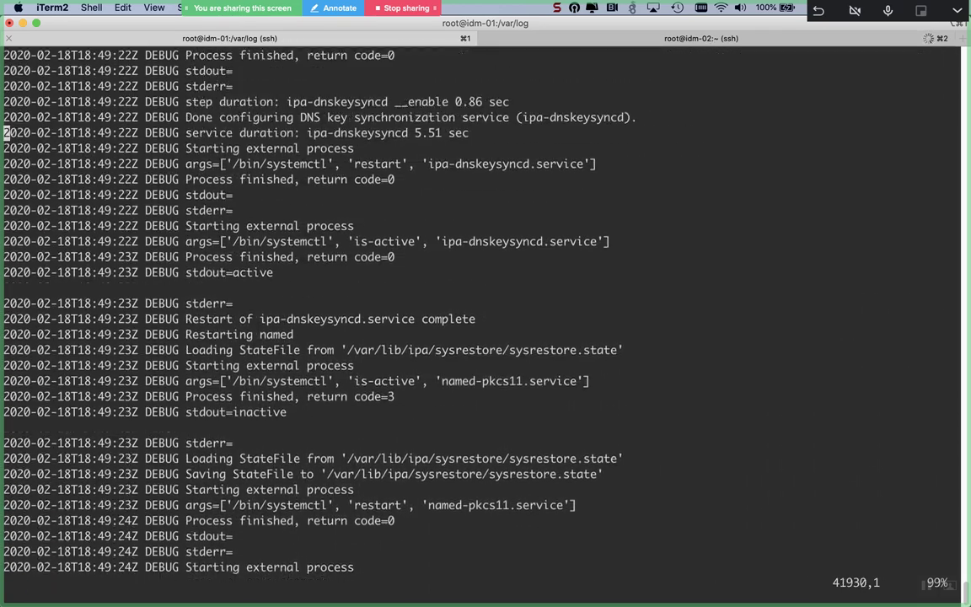
pyautogui.press('Up')
pyautogui.press('Up')
pyautogui.press('Up')
pyautogui.press('Up')
pyautogui.press('Up')
pyautogui.press('Up')
pyautogui.press('Up')
pyautogui.press('Up')
pyautogui.press('Up')
pyautogui.press('Up')
pyautogui.press('Up')
pyautogui.press('Up')
pyautogui.press('Up')
pyautogui.press('Up')
pyautogui.press('Up')
pyautogui.press('Up')
pyautogui.press('Up')
pyautogui.press('Up')
pyautogui.press('Up')
pyautogui.press('Up')
pyautogui.press('Up')
pyautogui.press('Up')
pyautogui.press('Up')
pyautogui.press('Up')
pyautogui.press('Up')
pyautogui.press('Up')
pyautogui.press('Up')
pyautogui.press('Up')
pyautogui.press('Up')
pyautogui.press('Up')
pyautogui.press('Up')
pyautogui.press('Up')
pyautogui.press('Up')
pyautogui.press('Up')
pyautogui.press('Up')
pyautogui.press('Up')
pyautogui.press('Up')
pyautogui.press('Up')
pyautogui.press('Up')
pyautogui.press('Up')
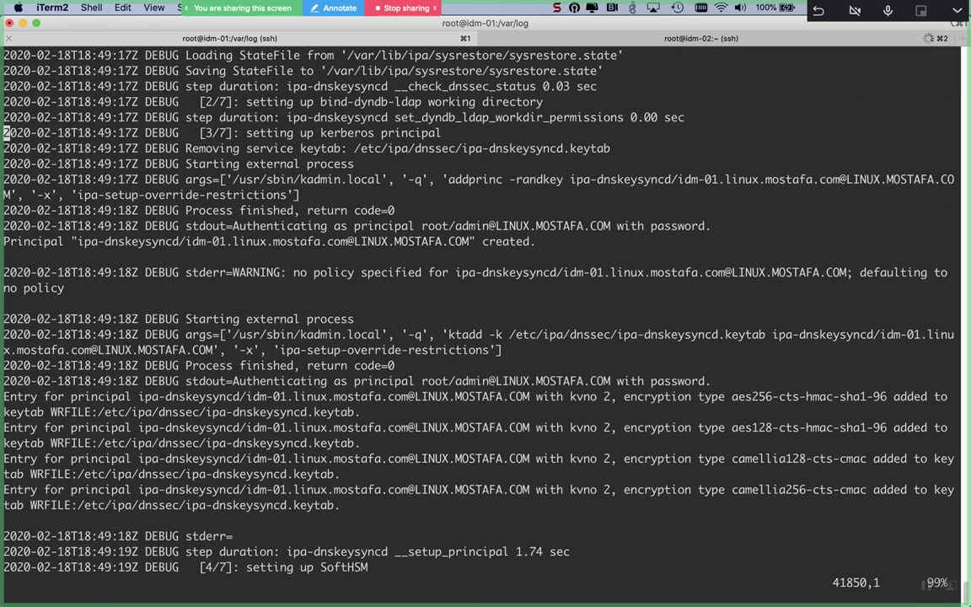
pyautogui.press('Up')
pyautogui.press('Up')
pyautogui.press('Up')
pyautogui.press('Up')
pyautogui.press('Up')
pyautogui.press('Up')
pyautogui.press('Up')
pyautogui.press('Up')
pyautogui.press('Up')
pyautogui.press('Up')
pyautogui.press('Up')
pyautogui.press('Up')
pyautogui.press('Up')
pyautogui.press('Up')
pyautogui.press('Up')
pyautogui.press('Up')
pyautogui.press('Up')
pyautogui.press('Up')
pyautogui.press('Up')
pyautogui.press('Up')
pyautogui.press('Up')
pyautogui.press('Up')
pyautogui.press('Up')
pyautogui.press('Up')
pyautogui.press('Up')
pyautogui.press('Up')
pyautogui.press('Up')
pyautogui.press('Up')
pyautogui.press('Up')
pyautogui.press('Up')
pyautogui.press('Up')
pyautogui.press('Up')
pyautogui.press('Up')
pyautogui.press('Up')
pyautogui.press('Up')
pyautogui.press('Up')
pyautogui.press('Up')
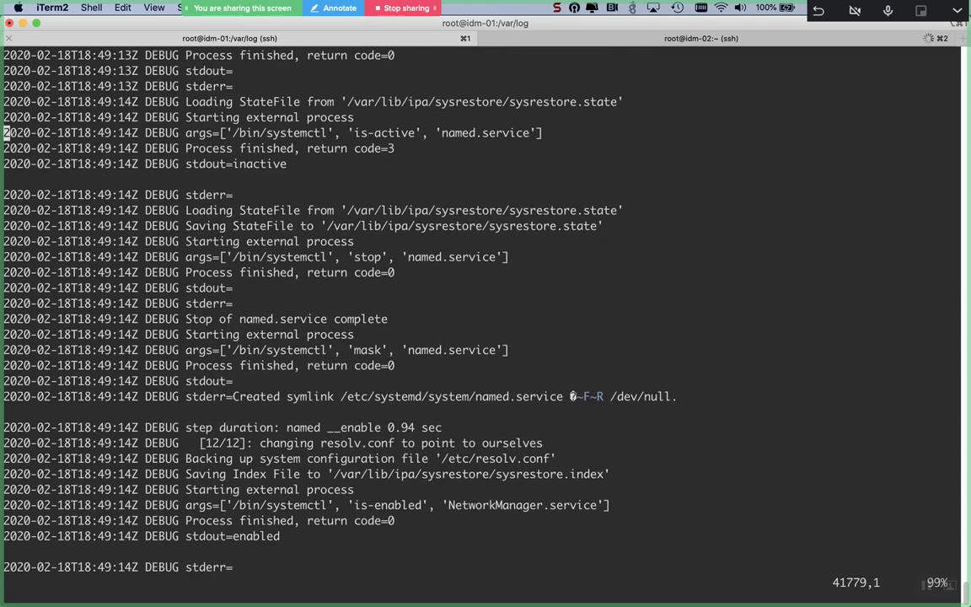
pyautogui.press('Escape')
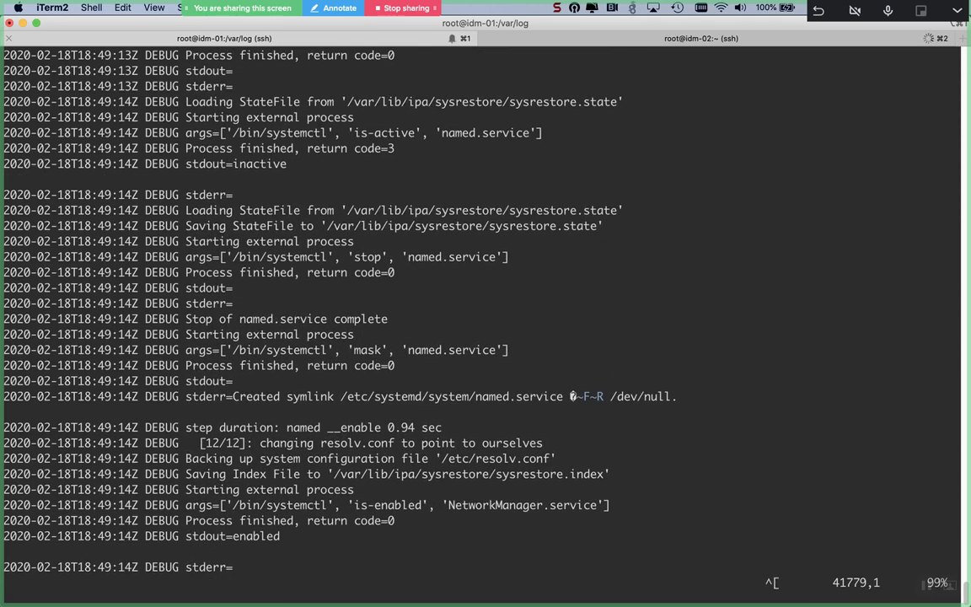
pyautogui.write(':q')
pyautogui.press('Return')
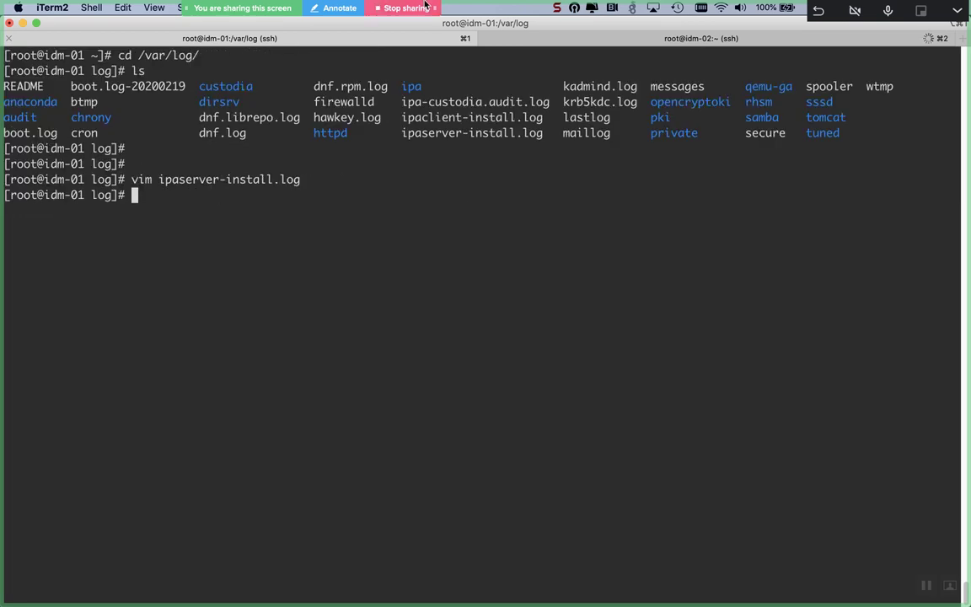
# Step: On idm-01, run 'vim ipacl' Tab-completed to ipaclient-install.log
pyautogui.click(701, 40)
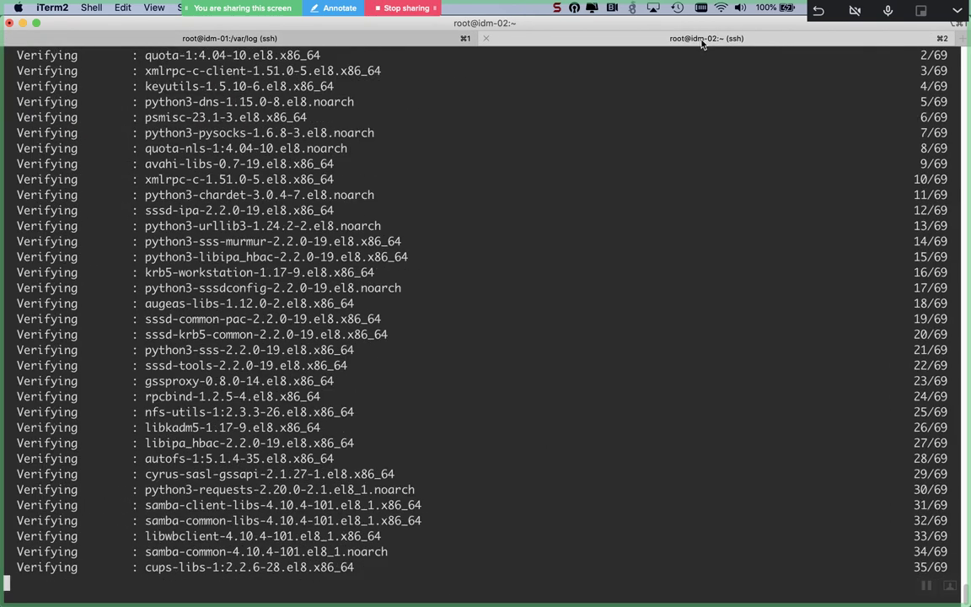
pyautogui.click(282, 39)
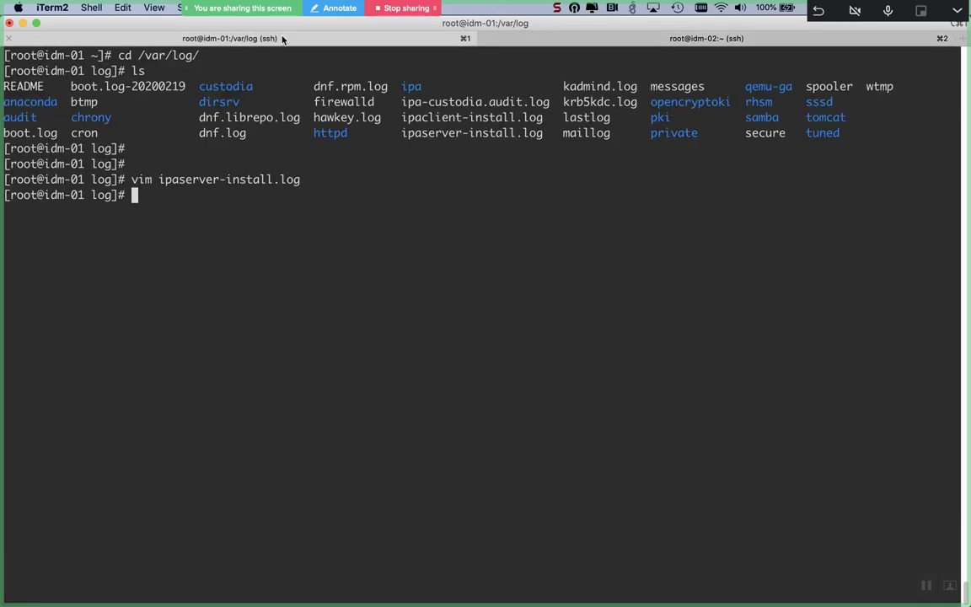
pyautogui.write('vim ')
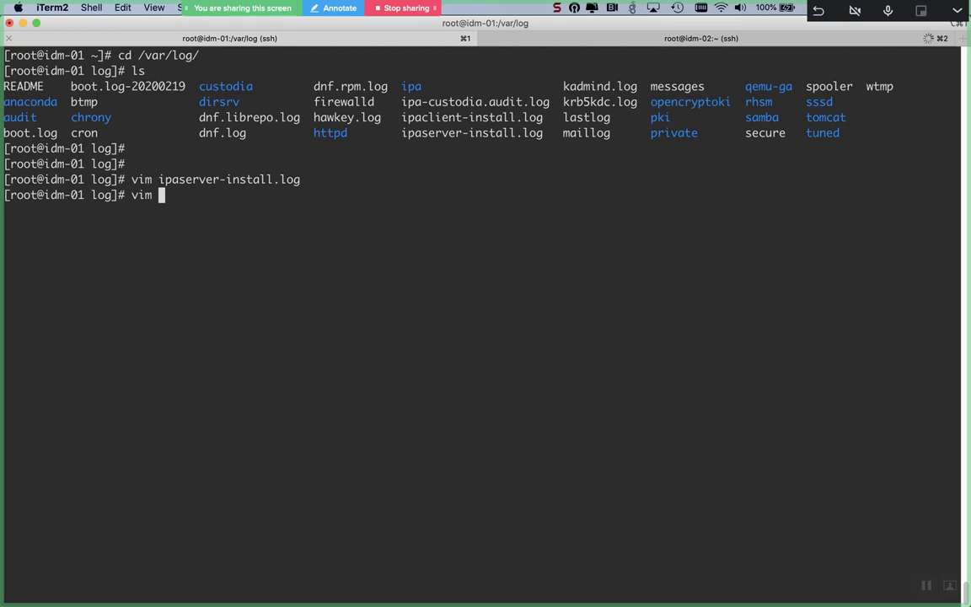
pyautogui.write('ipacl')
pyautogui.press('Tab')
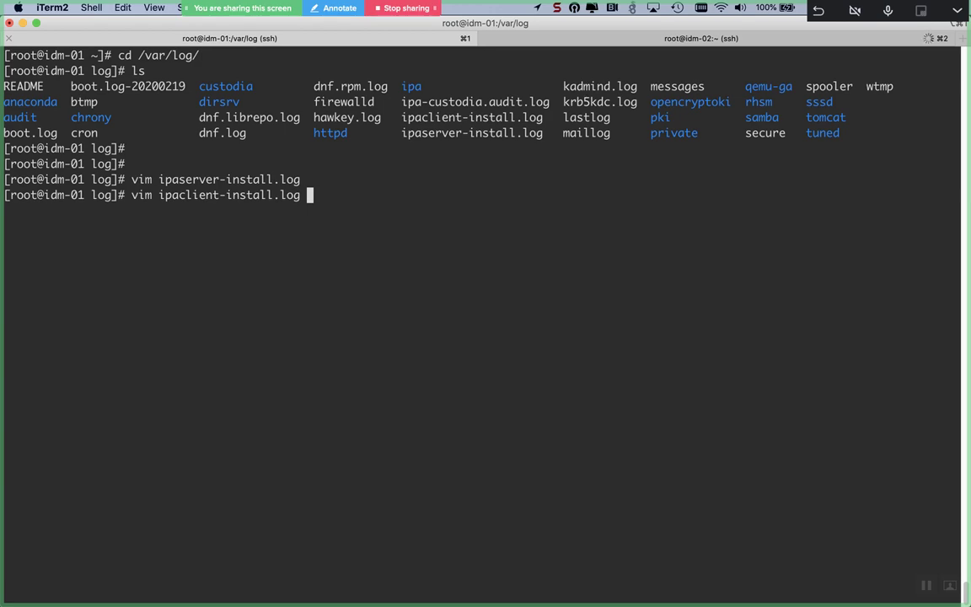
pyautogui.press('Return')
# Step: Page through ipaclient-install.log to its end and review the final 'command was successful' lines
pyautogui.press('Down')
pyautogui.press('Down')
pyautogui.press('Down')
pyautogui.press('Down')
pyautogui.press('Down')
pyautogui.press('Down')
pyautogui.press('Down')
pyautogui.press('Down')
pyautogui.press('Down')
pyautogui.press('Down')
pyautogui.press('Down')
pyautogui.press('Down')
pyautogui.press('Down')
pyautogui.press('Down')
pyautogui.press('Down')
pyautogui.press('Down')
pyautogui.press('Down')
pyautogui.press('Down')
pyautogui.press('Down')
pyautogui.press('Down')
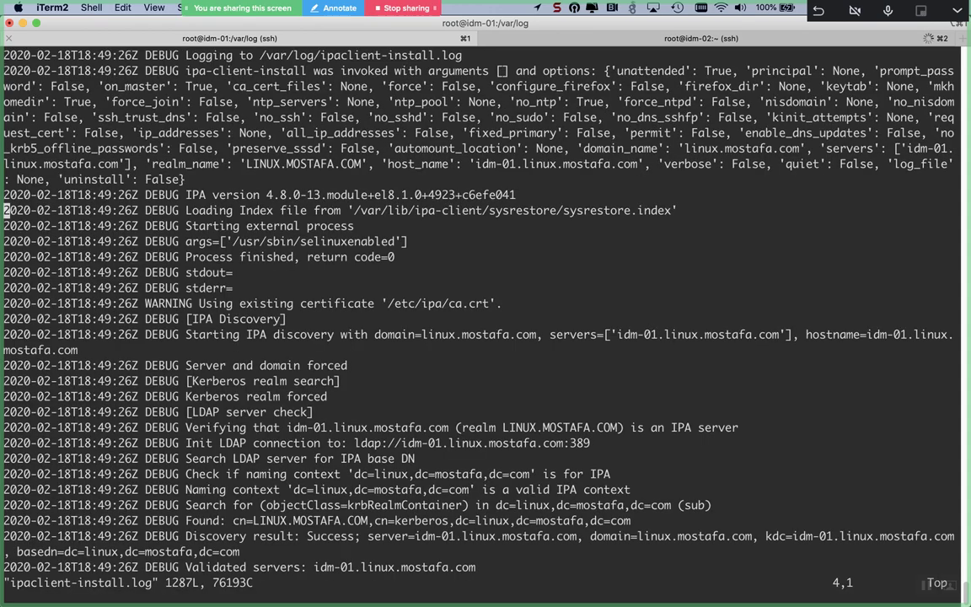
pyautogui.press('Down')
pyautogui.press('Down')
pyautogui.press('Down')
pyautogui.press('Down')
pyautogui.press('Down')
pyautogui.press('Down')
pyautogui.press('Down')
pyautogui.press('Down')
pyautogui.press('Down')
pyautogui.press('Down')
pyautogui.press('Down')
pyautogui.press('Down')
pyautogui.press('Down')
pyautogui.press('Down')
pyautogui.press('Down')
pyautogui.press('Down')
pyautogui.press('Down')
pyautogui.press('Down')
pyautogui.press('Down')
pyautogui.press('Down')
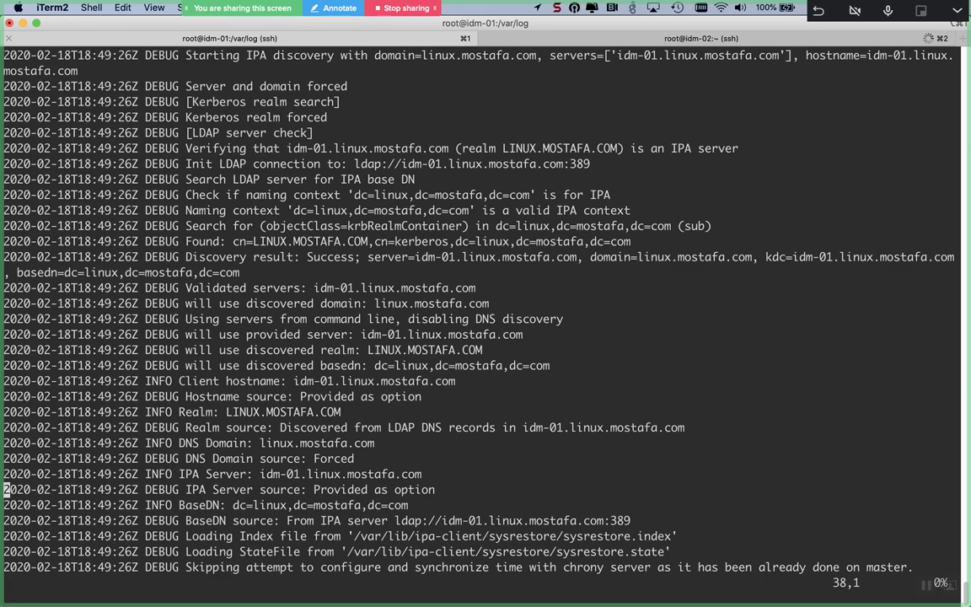
pyautogui.press('Down')
pyautogui.press('Down')
pyautogui.press('Down')
pyautogui.press('Down')
pyautogui.press('Down')
pyautogui.press('Down')
pyautogui.press('Down')
pyautogui.press('Down')
pyautogui.press('Down')
pyautogui.press('Down')
pyautogui.press('Down')
pyautogui.press('Down')
pyautogui.press('Down')
pyautogui.press('Down')
pyautogui.press('Down')
pyautogui.press('Down')
pyautogui.press('Down')
pyautogui.press('Down')
pyautogui.press('Down')
pyautogui.press('Down')
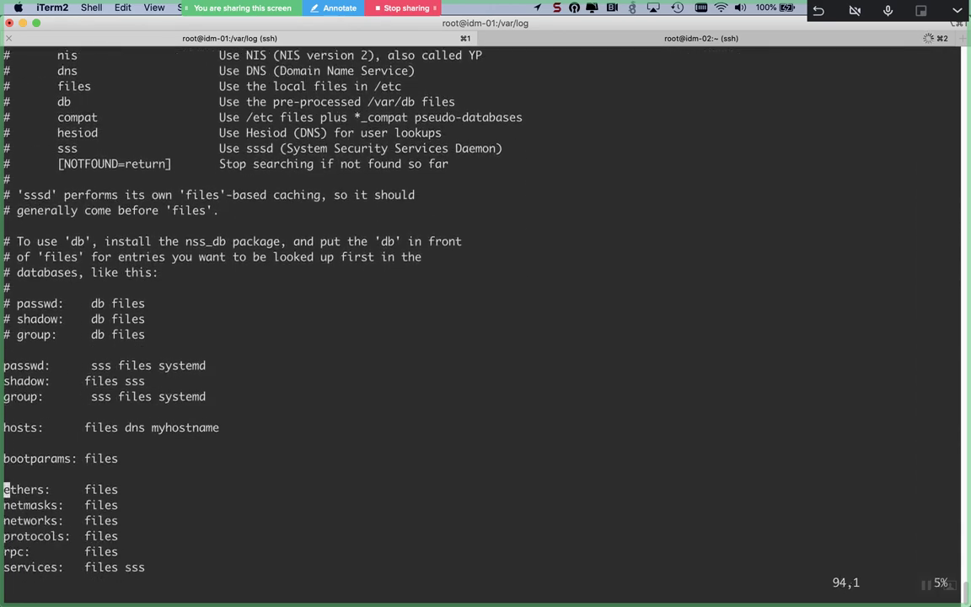
pyautogui.press('Down')
pyautogui.press('Down')
pyautogui.press('Down')
pyautogui.press('Down')
pyautogui.press('Down')
pyautogui.press('Down')
pyautogui.press('Down')
pyautogui.press('Down')
pyautogui.press('Down')
pyautogui.press('Down')
pyautogui.press('Down')
pyautogui.press('Down')
pyautogui.press('Down')
pyautogui.press('Down')
pyautogui.press('Down')
pyautogui.press('Down')
pyautogui.press('Down')
pyautogui.press('Down')
pyautogui.press('Down')
pyautogui.press('Down')
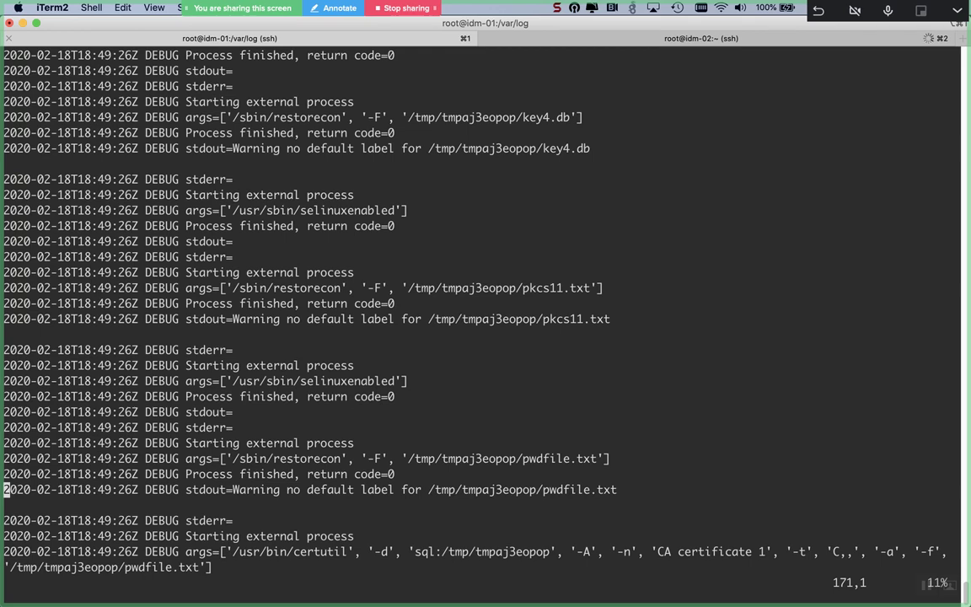
pyautogui.hotkey('shift', 'g')
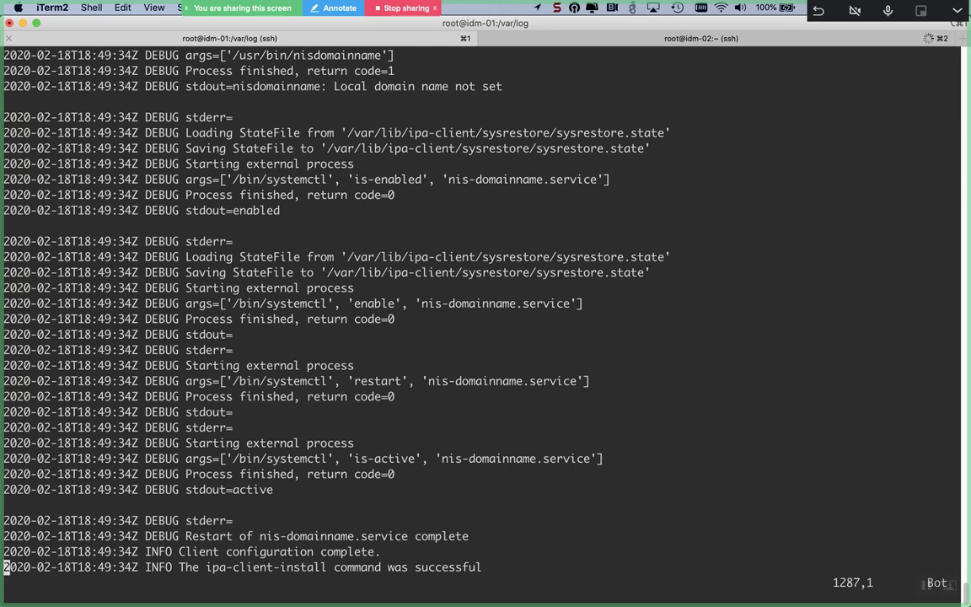
pyautogui.press('Up')
pyautogui.press('Up')
pyautogui.press('Up')
pyautogui.press('Up')
pyautogui.press('Up')
pyautogui.press('Up')
pyautogui.press('Up')
pyautogui.press('Up')
pyautogui.press('Up')
pyautogui.press('Up')
pyautogui.press('Up')
pyautogui.press('Up')
pyautogui.press('Up')
pyautogui.press('Up')
pyautogui.press('Up')
pyautogui.press('Up')
pyautogui.press('Up')
pyautogui.press('Up')
pyautogui.press('Up')
pyautogui.press('Up')
pyautogui.press('Up')
pyautogui.press('Up')
pyautogui.press('Up')
pyautogui.press('Up')
pyautogui.press('Up')
pyautogui.press('Up')
pyautogui.press('Up')
pyautogui.press('Up')
pyautogui.press('Up')
pyautogui.press('Up')
pyautogui.press('Up')
pyautogui.press('Up')
pyautogui.press('Up')
pyautogui.press('Up')
pyautogui.press('Up')
pyautogui.press('Up')
pyautogui.press('Up')
pyautogui.press('Up')
pyautogui.press('Up')
pyautogui.press('Up')
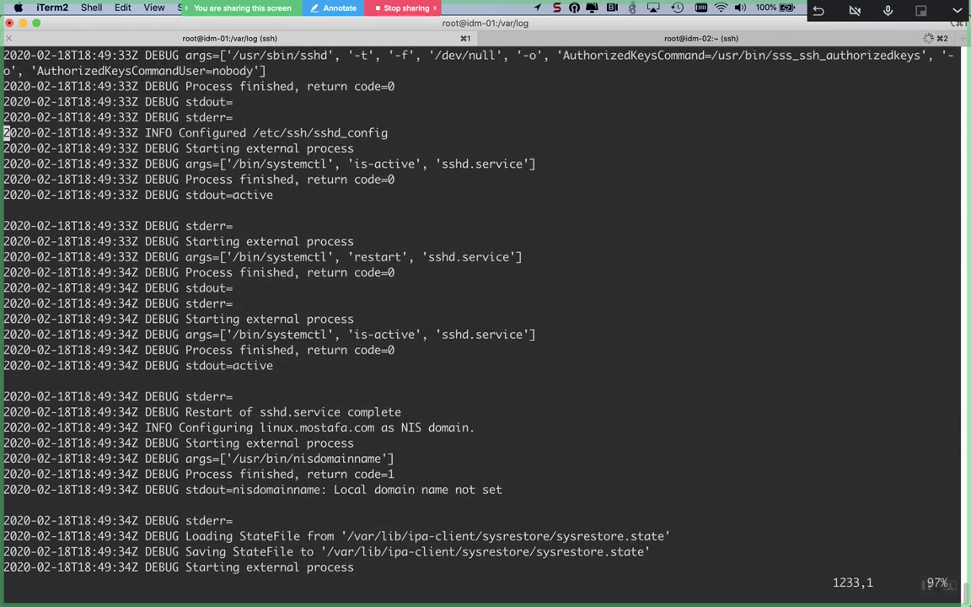
pyautogui.press('Up')
pyautogui.press('Up')
pyautogui.press('Up')
pyautogui.press('Up')
pyautogui.press('Up')
pyautogui.press('Up')
pyautogui.press('Up')
pyautogui.press('Up')
pyautogui.press('Up')
pyautogui.press('Up')
pyautogui.press('Up')
pyautogui.press('Up')
pyautogui.press('Up')
pyautogui.press('Up')
pyautogui.press('Up')
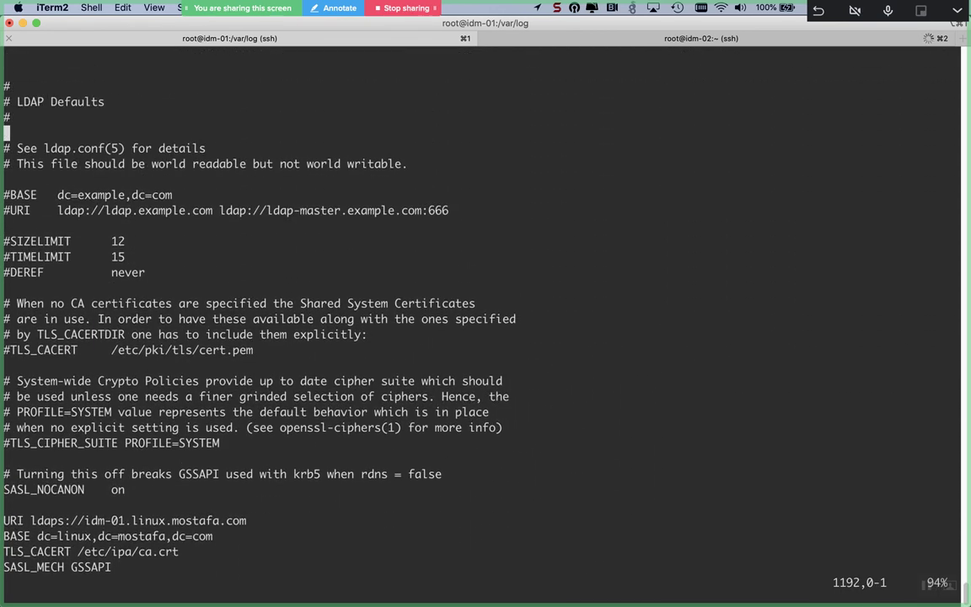
# Step: Quit the client install log with :q and add blank prompt lines
pyautogui.write(':q')
pyautogui.press('Return')
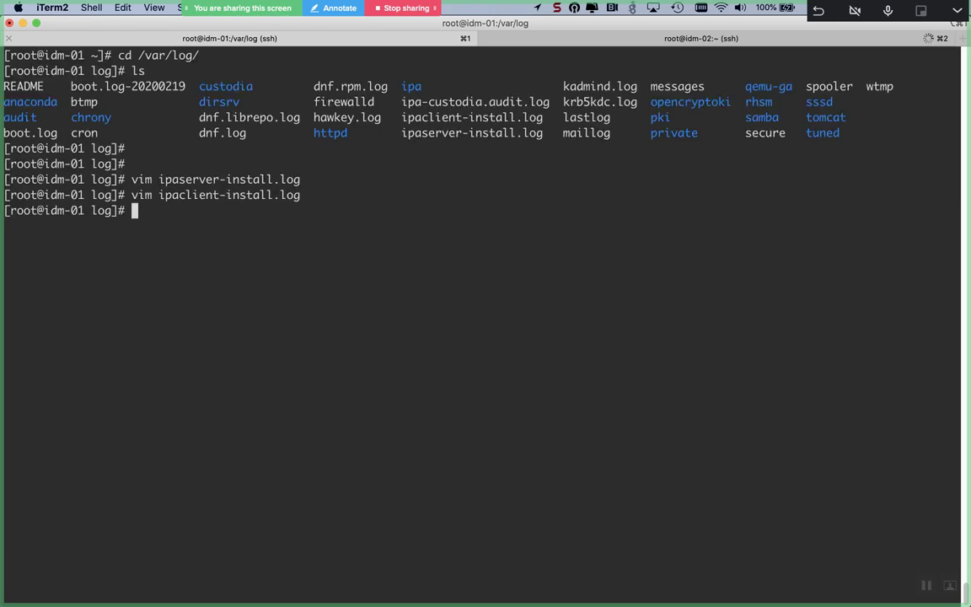
pyautogui.press('Return')
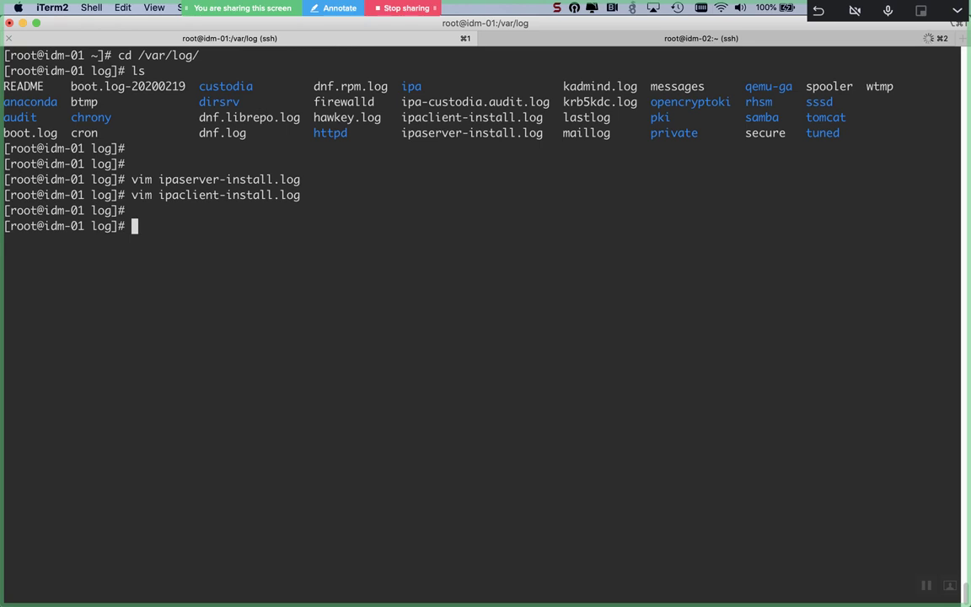
pyautogui.press('Return')
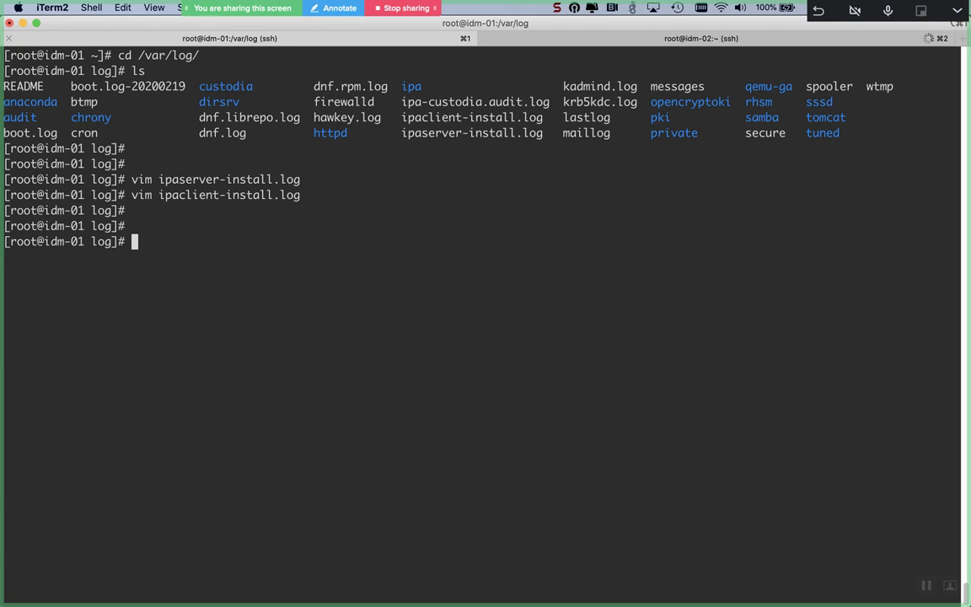
# Step: Open dirsrv/slapd-LINUX-MOSTAFA-COM/access in vim using Tab completion, and page down
pyautogui.write('vim dr')
pyautogui.press('BackSpace')
pyautogui.write('i')
pyautogui.press('Tab')
pyautogui.press('Tab')
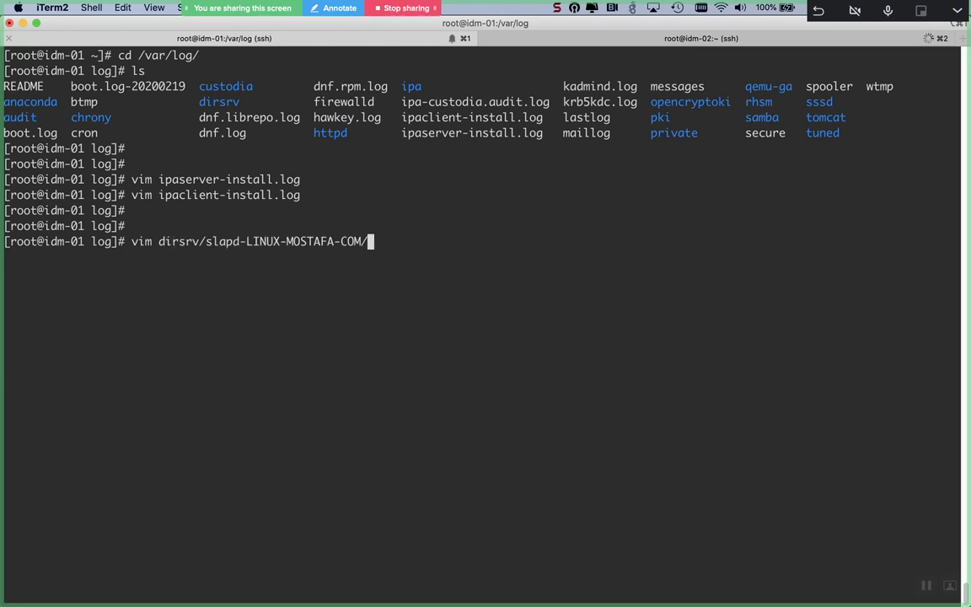
pyautogui.press('Tab')
pyautogui.press('Tab')
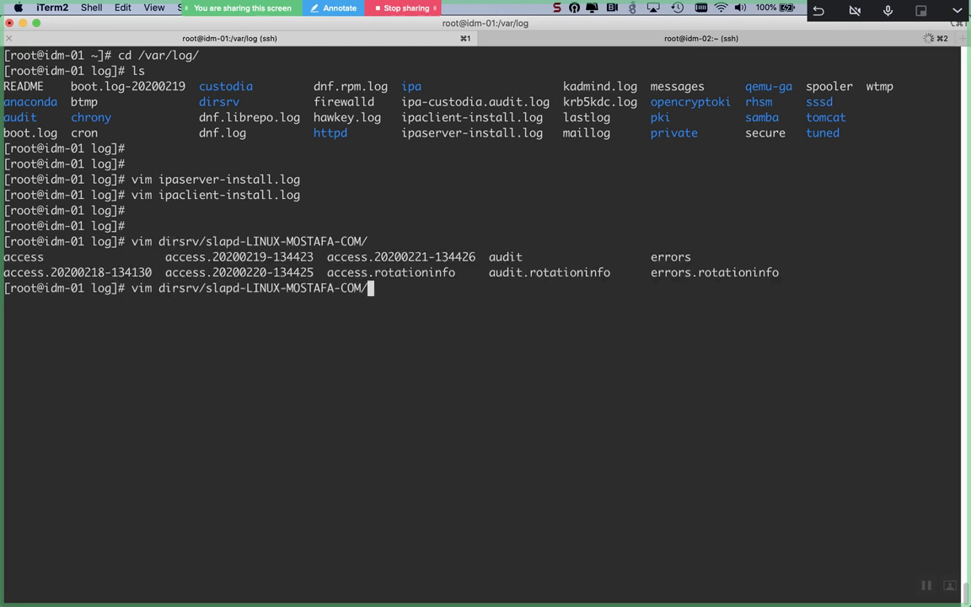
pyautogui.hotkey('ctrl', 'l')
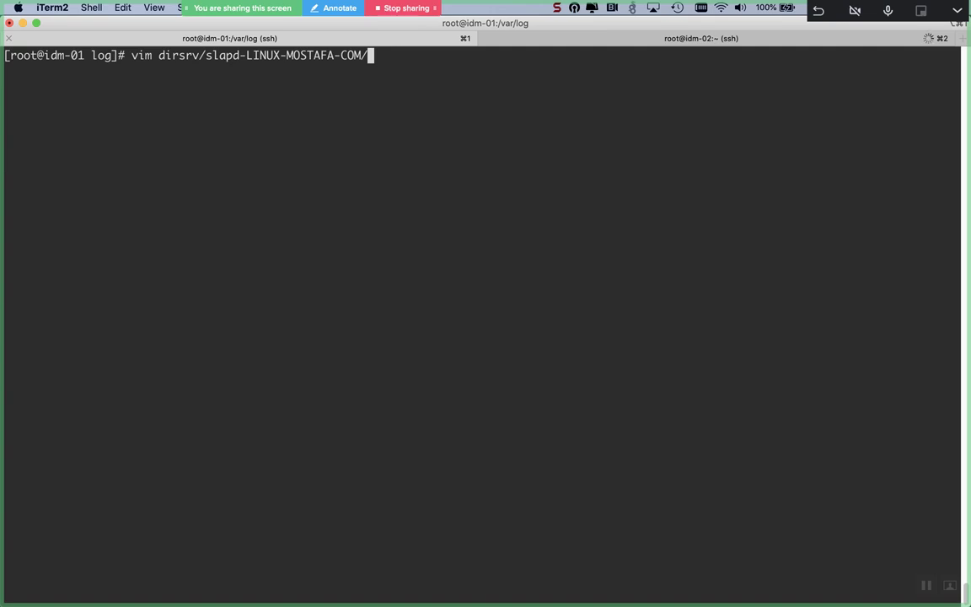
pyautogui.press('Tab')
pyautogui.press('Tab')
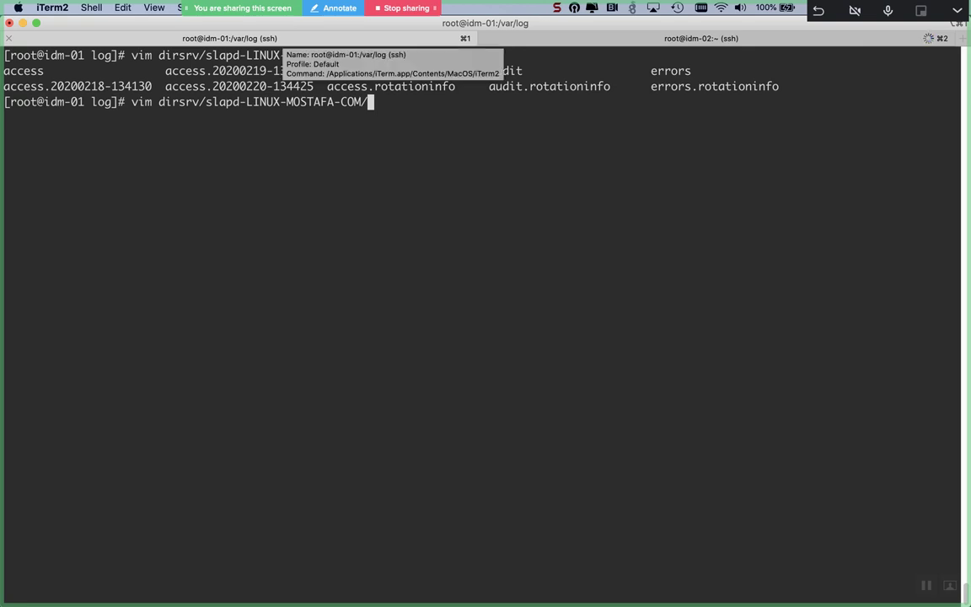
pyautogui.write('access')
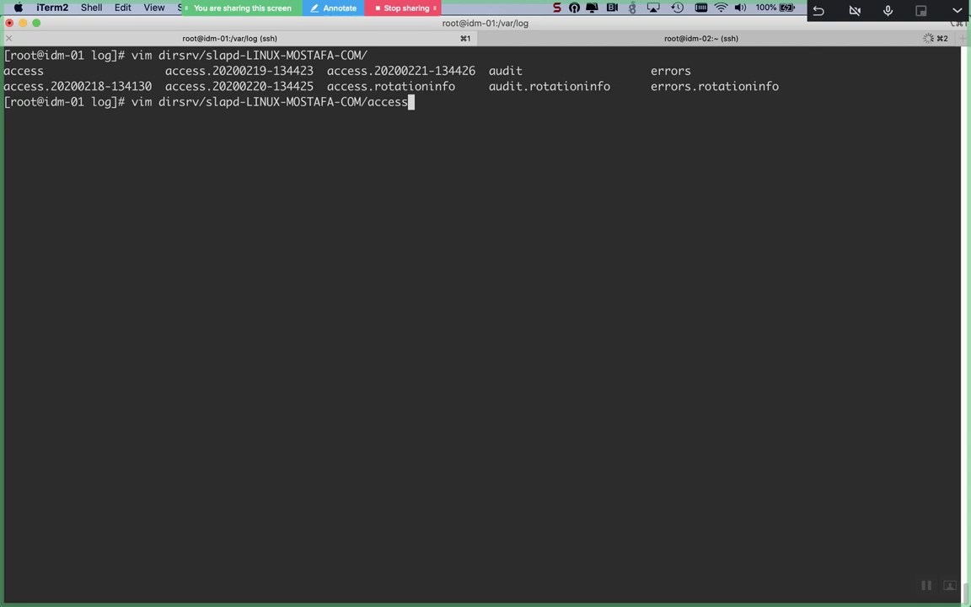
pyautogui.press('Return')
pyautogui.press('Down')
pyautogui.press('Down')
pyautogui.press('Down')
pyautogui.press('Down')
pyautogui.press('Down')
pyautogui.press('Down')
pyautogui.press('Down')
pyautogui.press('Down')
pyautogui.press('Down')
pyautogui.press('Down')
pyautogui.press('Down')
pyautogui.press('Down')
pyautogui.press('Down')
pyautogui.press('Down')
pyautogui.press('Down')
pyautogui.press('Down')
pyautogui.press('Down')
pyautogui.press('Down')
pyautogui.press('Down')
pyautogui.press('Down')
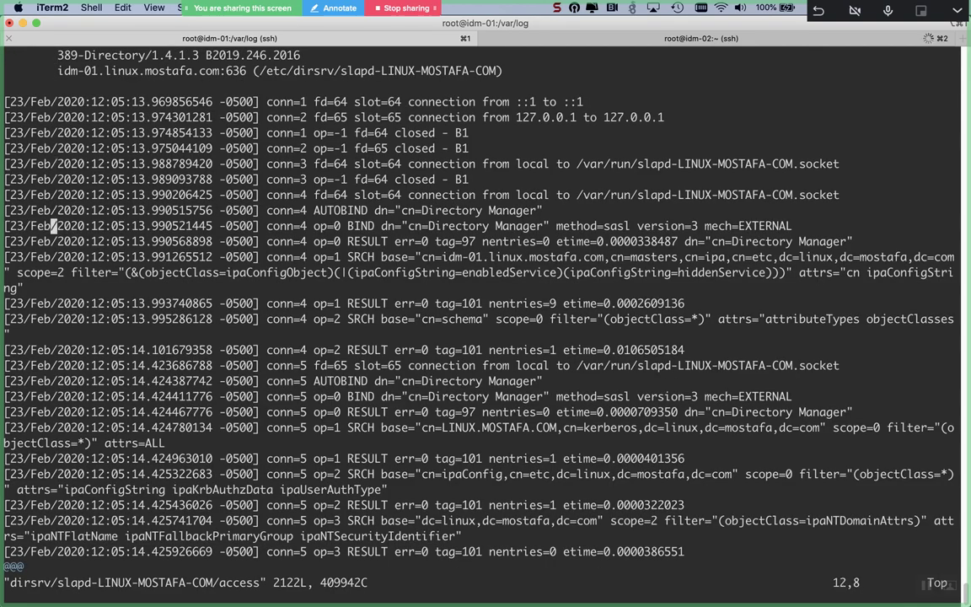
# Step: Page further through the access log's connection and bind entries, then quit with :q
pyautogui.press('Down')
pyautogui.press('Down')
pyautogui.press('Down')
pyautogui.press('Down')
pyautogui.press('Down')
pyautogui.press('Down')
pyautogui.press('Down')
pyautogui.press('Down')
pyautogui.press('Down')
pyautogui.press('Down')
pyautogui.press('Down')
pyautogui.press('Down')
pyautogui.press('Down')
pyautogui.press('Down')
pyautogui.press('Down')
pyautogui.press('Down')
pyautogui.press('Down')
pyautogui.press('Down')
pyautogui.press('Down')
pyautogui.press('Down')
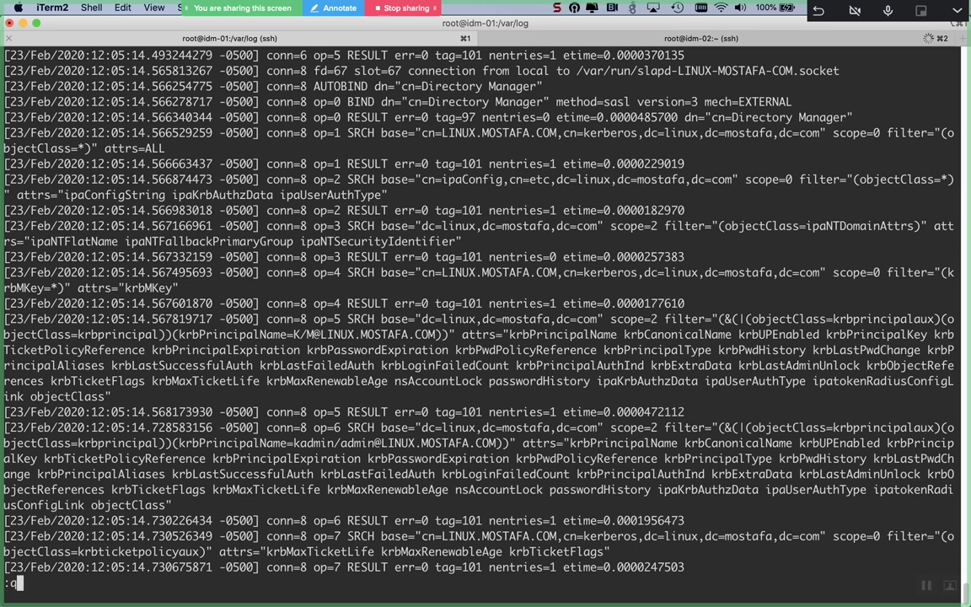
pyautogui.write(':q')
pyautogui.press('Return')
pyautogui.press('Return')
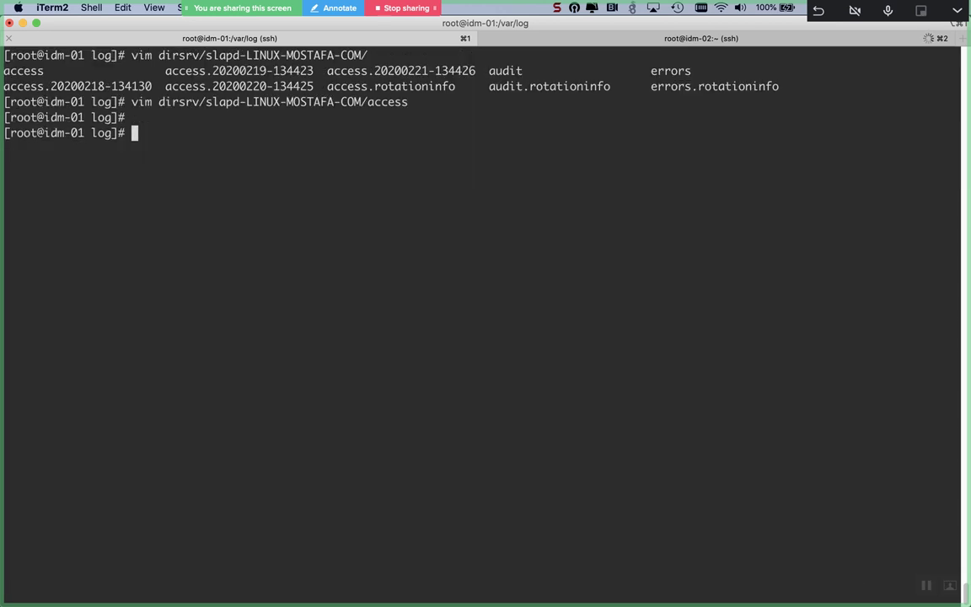
# Step: Open the empty slapd audit log from the recalled command, quit it, and recall that command
pyautogui.press('Up')
pyautogui.press('BackSpace')
pyautogui.press('BackSpace')
pyautogui.press('BackSpace')
pyautogui.press('BackSpace')
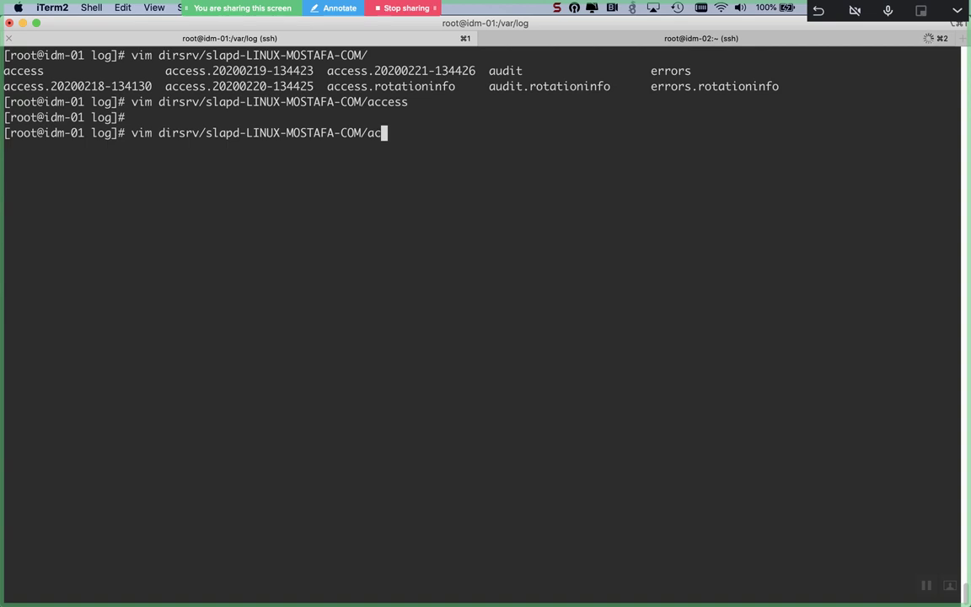
pyautogui.press('BackSpace')
pyautogui.write('udit')
pyautogui.press('Return')
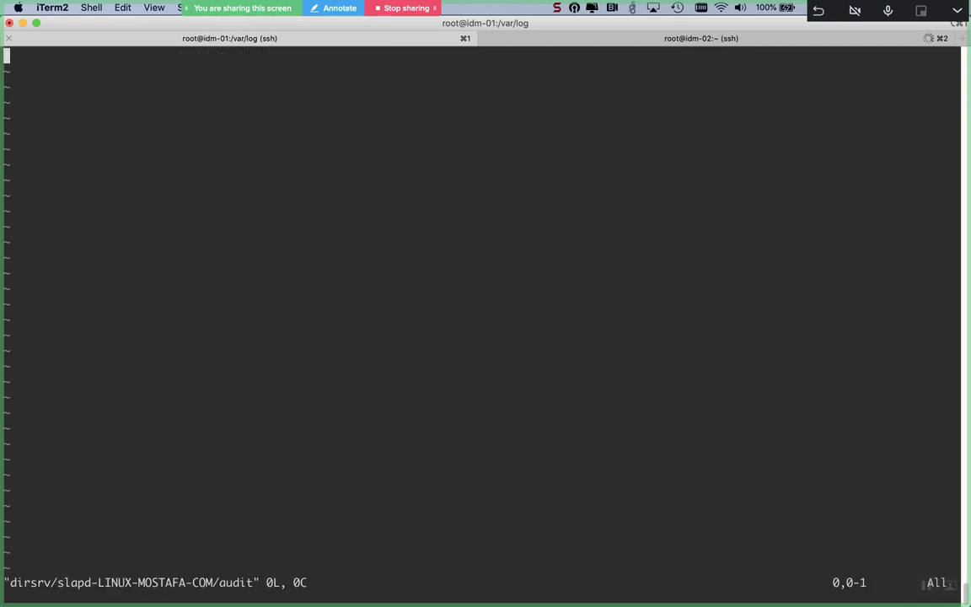
pyautogui.write(':q')
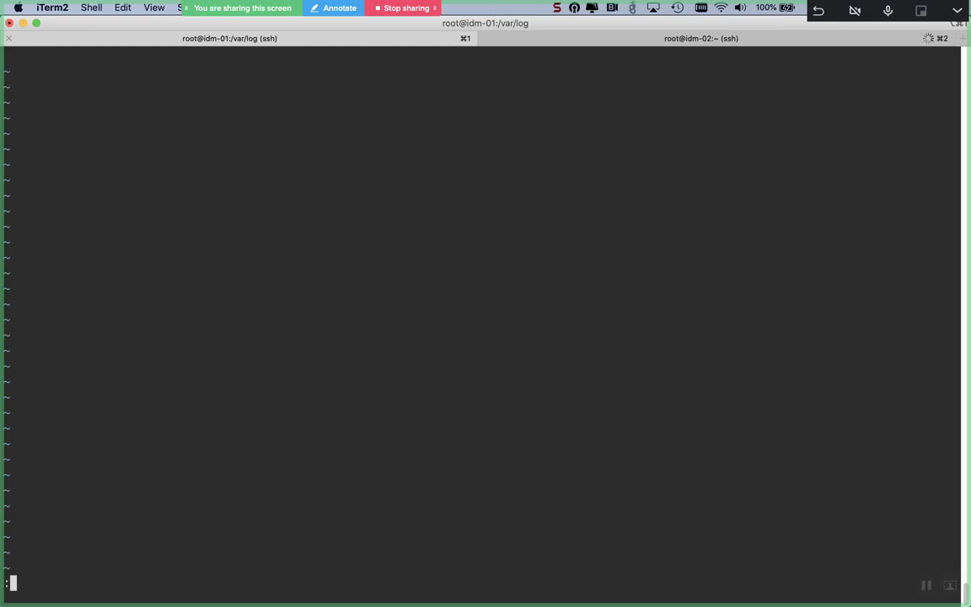
pyautogui.press('Return')
pyautogui.press('Up')
# Step: Open the slapd errors log and page down to the replica and indexing entries
pyautogui.press('BackSpace')
pyautogui.press('BackSpace')
pyautogui.press('BackSpace')
pyautogui.press('BackSpace')
pyautogui.press('BackSpace')
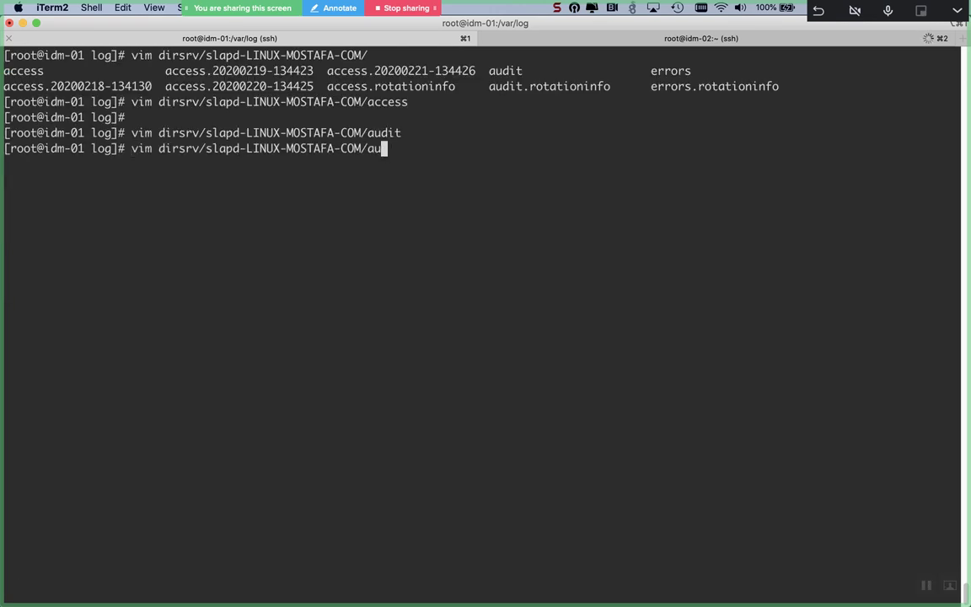
pyautogui.write('errors')
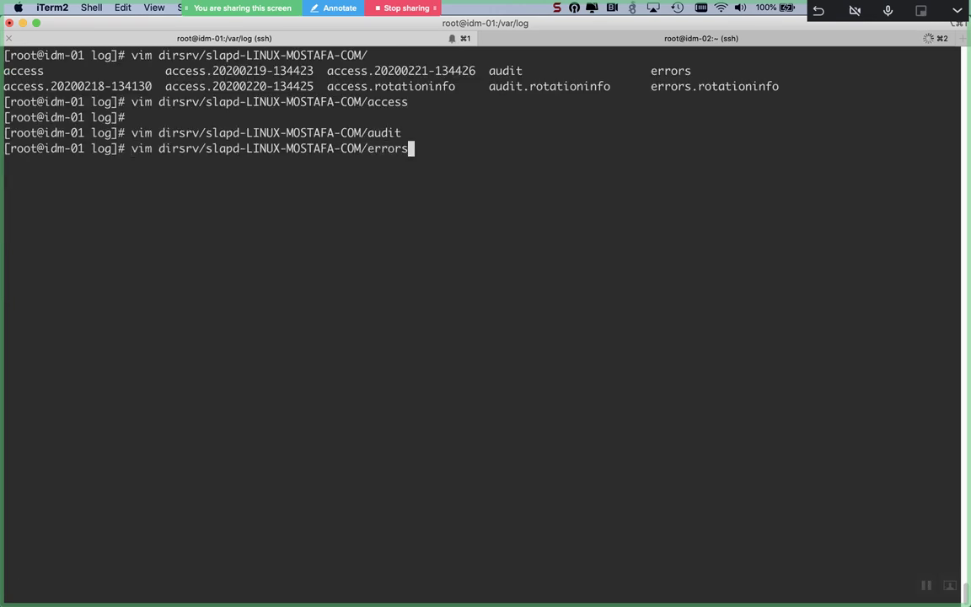
pyautogui.press('Return')
pyautogui.press('Down')
pyautogui.press('Down')
pyautogui.press('Down')
pyautogui.press('Down')
pyautogui.press('Down')
pyautogui.press('Down')
pyautogui.press('Down')
pyautogui.press('Down')
pyautogui.press('Down')
pyautogui.press('Down')
pyautogui.press('Down')
pyautogui.press('Down')
pyautogui.press('Down')
pyautogui.press('Down')
pyautogui.press('Down')
pyautogui.press('Down')
pyautogui.press('Down')
pyautogui.press('Down')
pyautogui.press('Down')
pyautogui.press('Down')
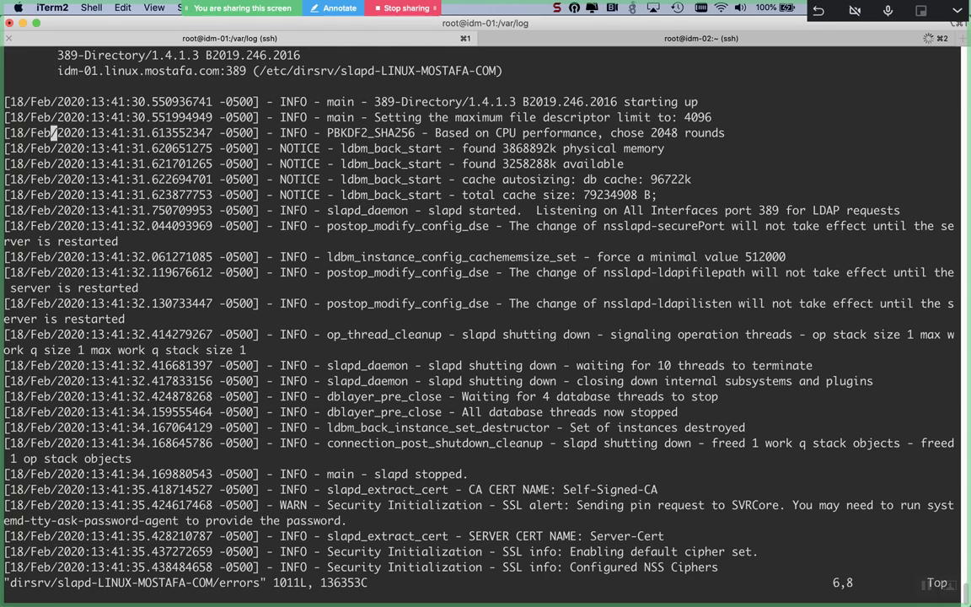
pyautogui.press('Down')
pyautogui.press('Down')
pyautogui.press('Down')
pyautogui.press('Down')
pyautogui.press('Down')
pyautogui.press('Down')
pyautogui.press('Down')
pyautogui.press('Down')
pyautogui.press('Down')
pyautogui.press('Down')
pyautogui.press('Down')
pyautogui.press('Down')
pyautogui.press('Down')
pyautogui.press('Down')
pyautogui.press('Down')
pyautogui.press('Down')
pyautogui.press('Down')
pyautogui.press('Down')
pyautogui.press('Down')
pyautogui.press('Down')
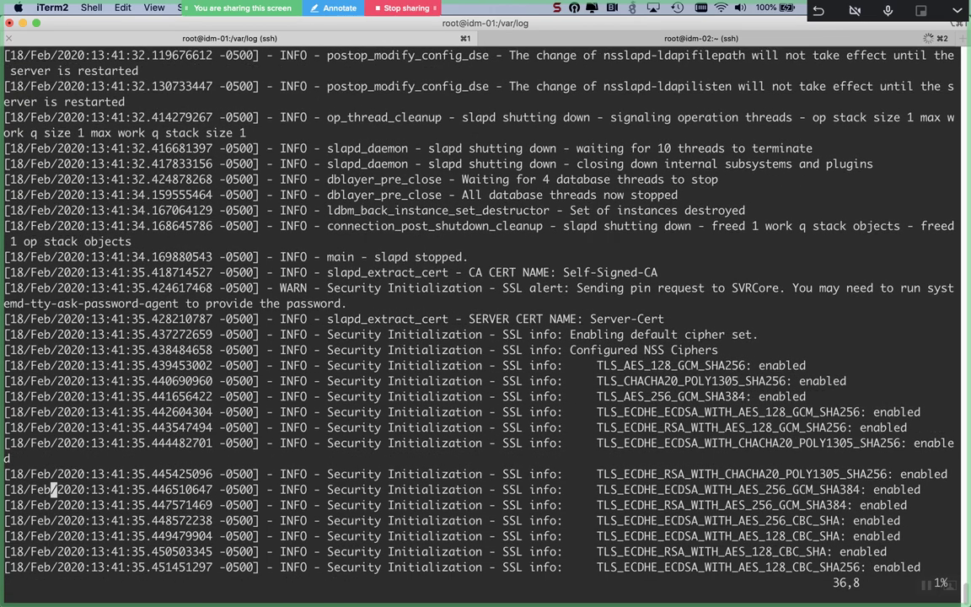
pyautogui.press('Down')
pyautogui.press('Down')
pyautogui.press('Down')
pyautogui.press('Down')
pyautogui.press('Down')
pyautogui.press('Down')
pyautogui.press('Down')
pyautogui.press('Down')
pyautogui.press('Down')
pyautogui.press('Down')
pyautogui.press('Down')
pyautogui.press('Down')
pyautogui.press('Down')
pyautogui.press('Down')
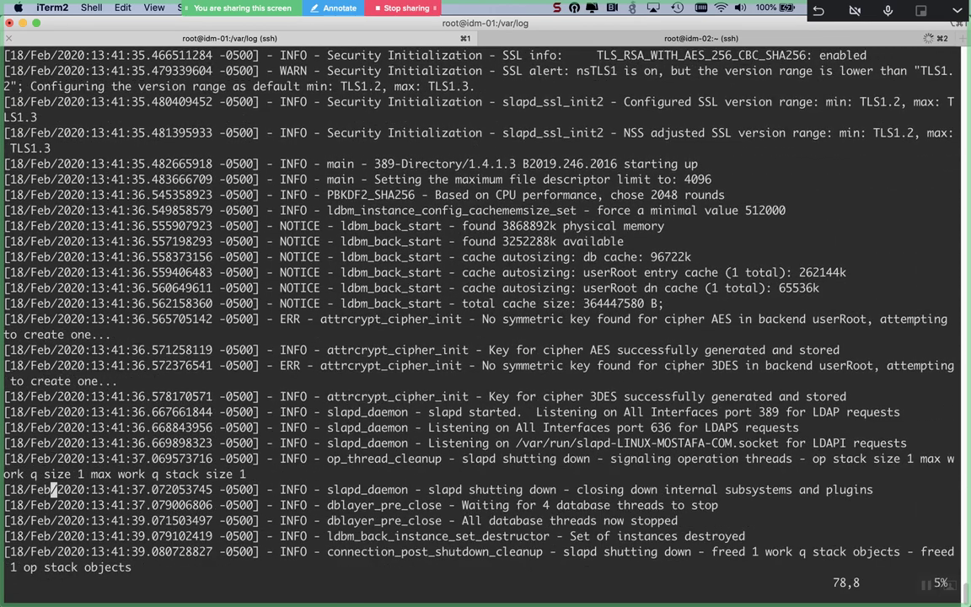
pyautogui.press('Down')
pyautogui.press('Down')
pyautogui.press('Down')
pyautogui.press('Down')
pyautogui.press('Down')
pyautogui.press('Down')
pyautogui.press('Down')
pyautogui.press('Down')
pyautogui.press('Down')
pyautogui.press('Down')
pyautogui.press('Down')
pyautogui.press('Down')
pyautogui.press('Down')
pyautogui.press('Down')
pyautogui.press('Down')
pyautogui.press('Down')
pyautogui.press('Down')
pyautogui.press('Down')
pyautogui.press('Down')
pyautogui.press('Down')
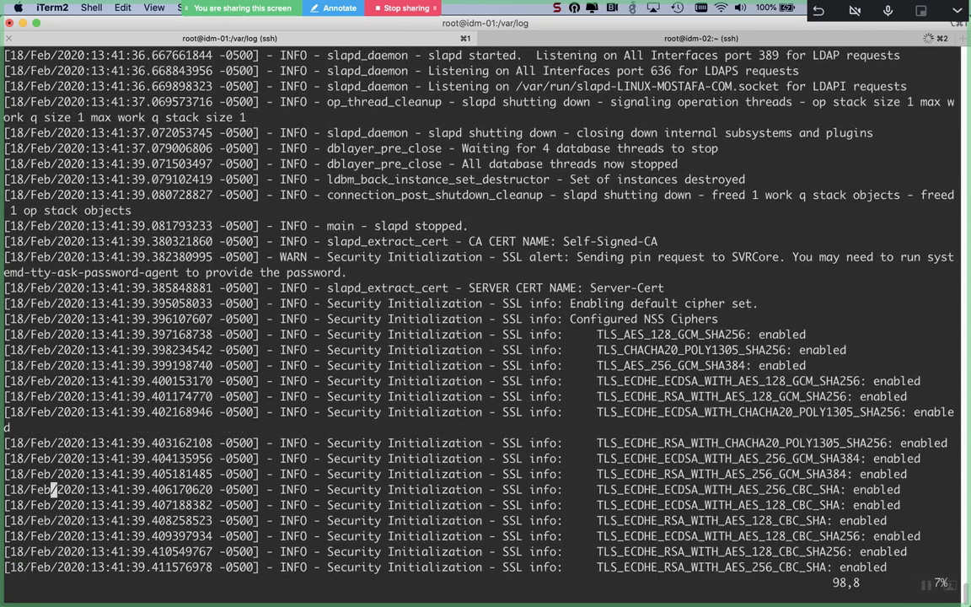
pyautogui.press('Down')
pyautogui.press('Down')
pyautogui.press('Down')
pyautogui.press('Down')
pyautogui.press('Down')
pyautogui.press('Down')
pyautogui.press('Down')
pyautogui.press('Down')
pyautogui.press('Down')
pyautogui.press('Down')
pyautogui.press('Down')
pyautogui.press('Down')
pyautogui.press('Down')
pyautogui.press('Down')
pyautogui.press('Down')
pyautogui.press('Down')
pyautogui.press('Down')
pyautogui.press('Down')
pyautogui.press('Down')
pyautogui.press('Down')
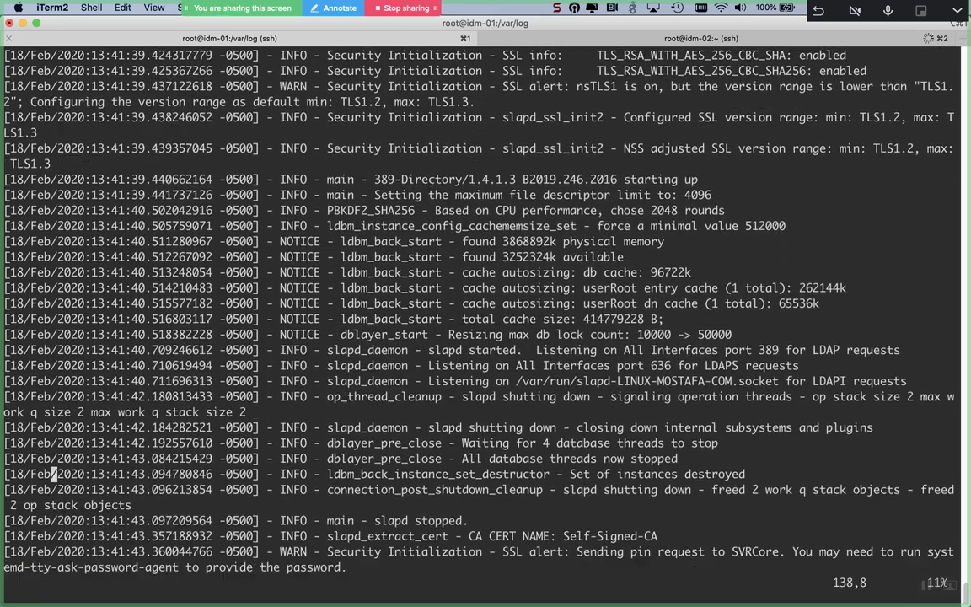
pyautogui.press('Down')
pyautogui.press('Down')
pyautogui.press('Down')
pyautogui.press('Down')
pyautogui.press('Down')
pyautogui.press('Down')
pyautogui.press('Down')
pyautogui.press('Down')
pyautogui.press('Down')
pyautogui.press('Down')
pyautogui.press('Down')
pyautogui.press('Down')
pyautogui.press('Down')
pyautogui.press('Down')
pyautogui.press('Down')
pyautogui.press('Down')
pyautogui.press('Down')
pyautogui.press('Down')
pyautogui.press('Down')
pyautogui.press('Down')
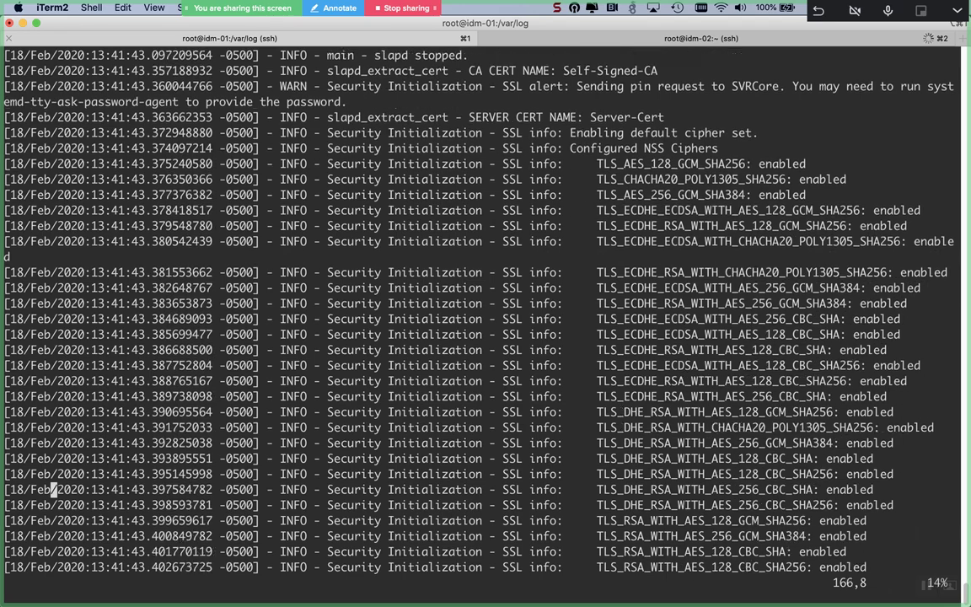
pyautogui.press('Down')
pyautogui.press('Down')
pyautogui.press('Down')
pyautogui.press('Down')
pyautogui.press('Down')
pyautogui.press('Down')
pyautogui.press('Down')
pyautogui.press('Down')
pyautogui.press('Down')
pyautogui.press('Down')
pyautogui.press('Down')
pyautogui.press('Down')
pyautogui.press('Down')
pyautogui.press('Down')
pyautogui.press('Down')
pyautogui.press('Down')
pyautogui.press('Down')
pyautogui.press('Down')
pyautogui.press('Down')
pyautogui.press('Down')
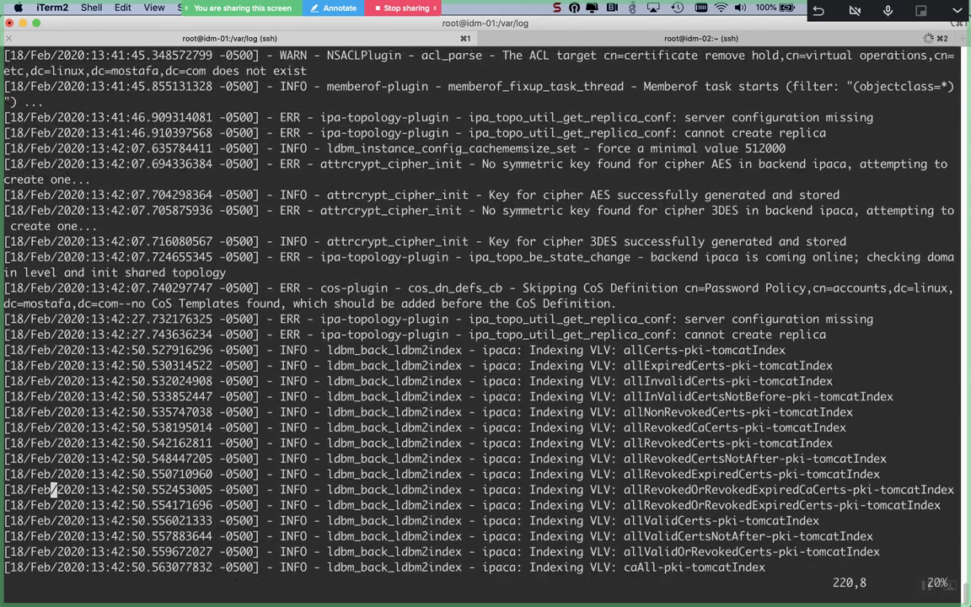
# Step: Inspect the replica error on line 203, read down to the shutdown lines, and quit with :q
pyautogui.press('Up')
pyautogui.press('Up')
pyautogui.press('Up')
pyautogui.press('Up')
pyautogui.press('Up')
pyautogui.press('Up')
pyautogui.press('Up')
pyautogui.press('Up')
pyautogui.press('Up')
pyautogui.press('Up')
pyautogui.press('Up')
pyautogui.press('Up')
pyautogui.press('Up')
pyautogui.press('Up')
pyautogui.press('Up')
pyautogui.press('Up')
pyautogui.press('Up')
pyautogui.press('Up')
pyautogui.press('Up')
pyautogui.press('Up')
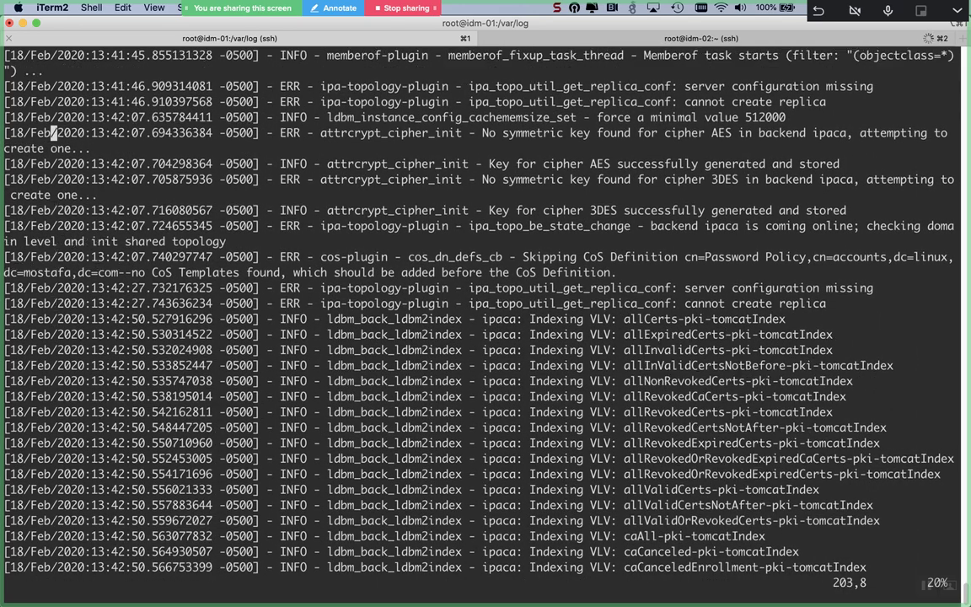
pyautogui.press('Down')
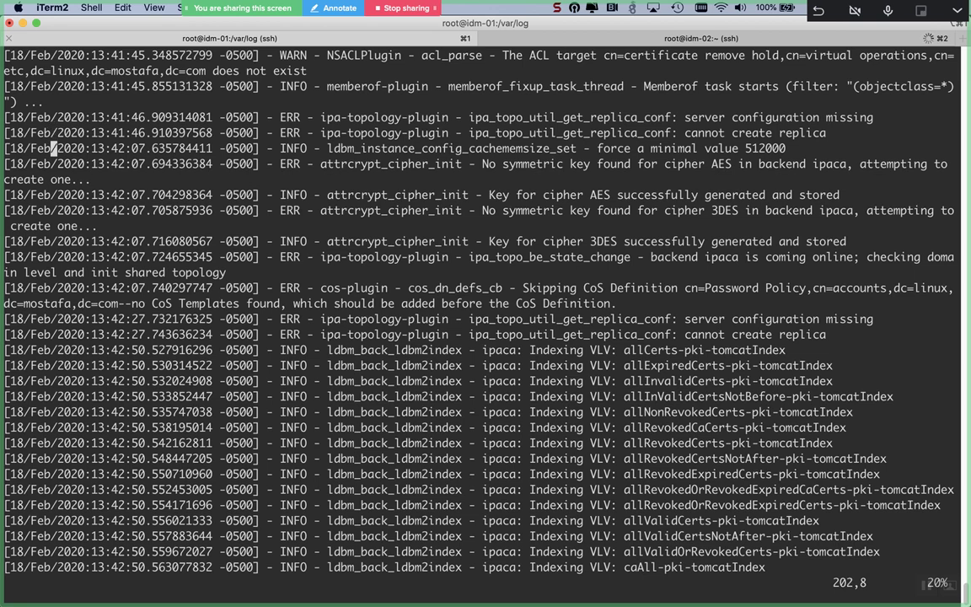
pyautogui.press('Right')
pyautogui.press('Right')
pyautogui.press('Right')
pyautogui.press('Right')
pyautogui.press('Right')
pyautogui.press('Right')
pyautogui.press('Right')
pyautogui.press('Right')
pyautogui.press('Right')
pyautogui.press('Right')
pyautogui.press('Right')
pyautogui.press('Right')
pyautogui.press('Right')
pyautogui.press('Right')
pyautogui.press('Right')
pyautogui.press('Right')
pyautogui.press('Right')
pyautogui.press('Right')
pyautogui.press('Right')
pyautogui.press('Right')
pyautogui.press('Down')
pyautogui.press('Right')
pyautogui.press('Right')
pyautogui.press('Right')
pyautogui.press('Right')
pyautogui.press('Right')
pyautogui.press('Right')
pyautogui.press('Right')
pyautogui.press('Right')
pyautogui.press('Right')
pyautogui.press('Right')
pyautogui.press('Right')
pyautogui.press('Right')
pyautogui.press('Right')
pyautogui.press('Right')
pyautogui.press('Right')
pyautogui.press('Right')
pyautogui.press('Right')
pyautogui.press('Right')
pyautogui.press('Right')
pyautogui.press('Right')
pyautogui.press('Right')
pyautogui.press('Right')
pyautogui.press('Right')
pyautogui.press('Right')
pyautogui.press('Right')
pyautogui.press('Right')
pyautogui.press('Right')
pyautogui.press('Right')
pyautogui.press('Right')
pyautogui.press('Right')
pyautogui.press('Right')
pyautogui.press('Right')
pyautogui.press('Right')
pyautogui.press('Right')
pyautogui.press('Right')
pyautogui.press('Right')
pyautogui.press('Right')
pyautogui.press('Right')
pyautogui.press('Right')
pyautogui.press('Right')
pyautogui.press('Down')
pyautogui.press('Down')
pyautogui.press('Up')
pyautogui.press('Up')
pyautogui.press('Down')
pyautogui.press('Down')
pyautogui.press('Down')
pyautogui.press('Down')
pyautogui.press('Down')
pyautogui.press('Down')
pyautogui.press('Down')
pyautogui.press('Down')
pyautogui.press('Down')
pyautogui.press('Down')
pyautogui.press('Down')
pyautogui.press('Down')
pyautogui.press('Down')
pyautogui.press('Down')
pyautogui.press('Down')
pyautogui.press('Down')
pyautogui.press('Down')
pyautogui.press('Down')
pyautogui.press('Down')
pyautogui.press('Down')
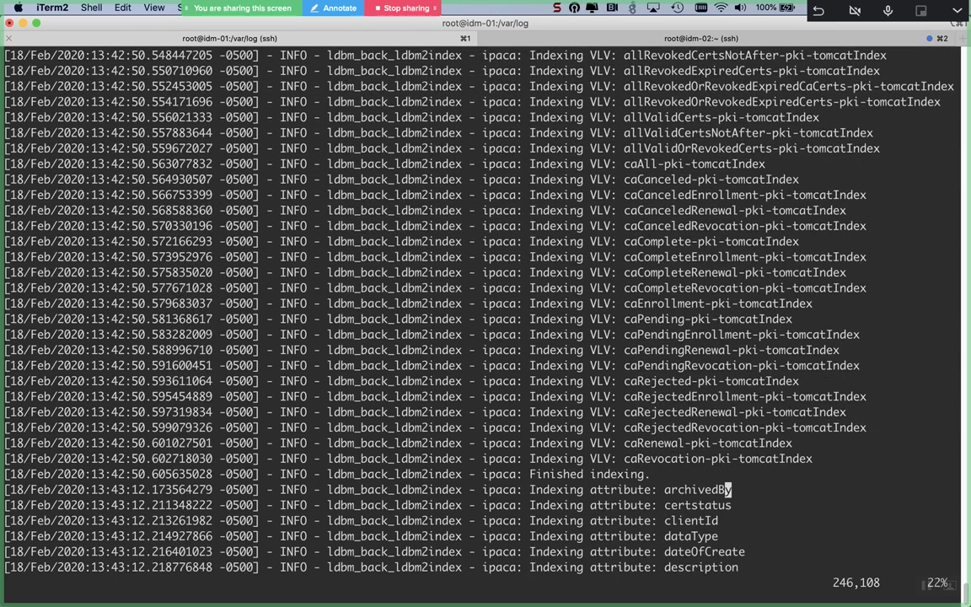
pyautogui.press('Down')
pyautogui.press('Down')
pyautogui.press('Down')
pyautogui.press('Down')
pyautogui.press('Down')
pyautogui.press('Down')
pyautogui.press('Down')
pyautogui.press('Down')
pyautogui.press('Down')
pyautogui.press('Down')
pyautogui.press('Down')
pyautogui.press('Down')
pyautogui.press('Down')
pyautogui.press('Down')
pyautogui.press('Down')
pyautogui.press('Down')
pyautogui.press('Down')
pyautogui.press('Down')
pyautogui.press('Down')
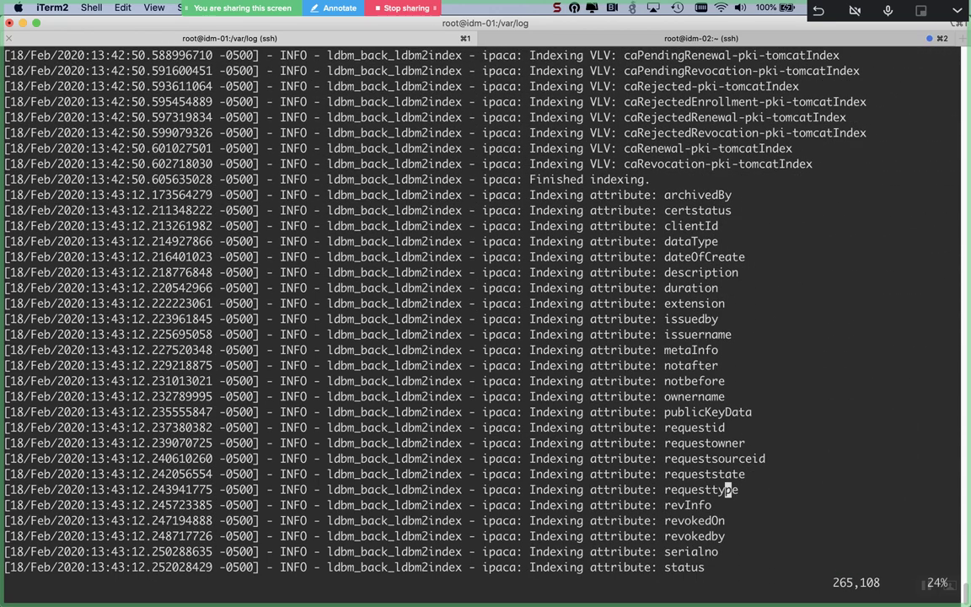
pyautogui.press('Down')
pyautogui.press('Down')
pyautogui.press('Down')
pyautogui.press('Down')
pyautogui.press('Down')
pyautogui.press('Down')
pyautogui.press('Down')
pyautogui.press('Down')
pyautogui.press('Down')
pyautogui.press('Down')
pyautogui.press('Down')
pyautogui.press('Down')
pyautogui.press('Down')
pyautogui.press('Down')
pyautogui.press('Down')
pyautogui.press('Down')
pyautogui.press('Down')
pyautogui.press('Down')
pyautogui.press('Down')
pyautogui.press('Down')
pyautogui.write(':q')
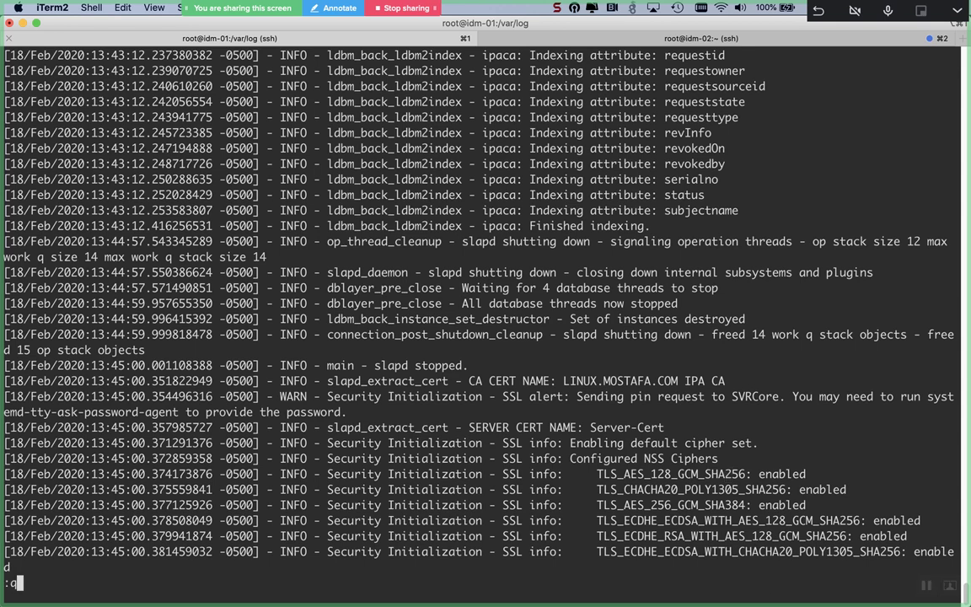
pyautogui.press('Return')
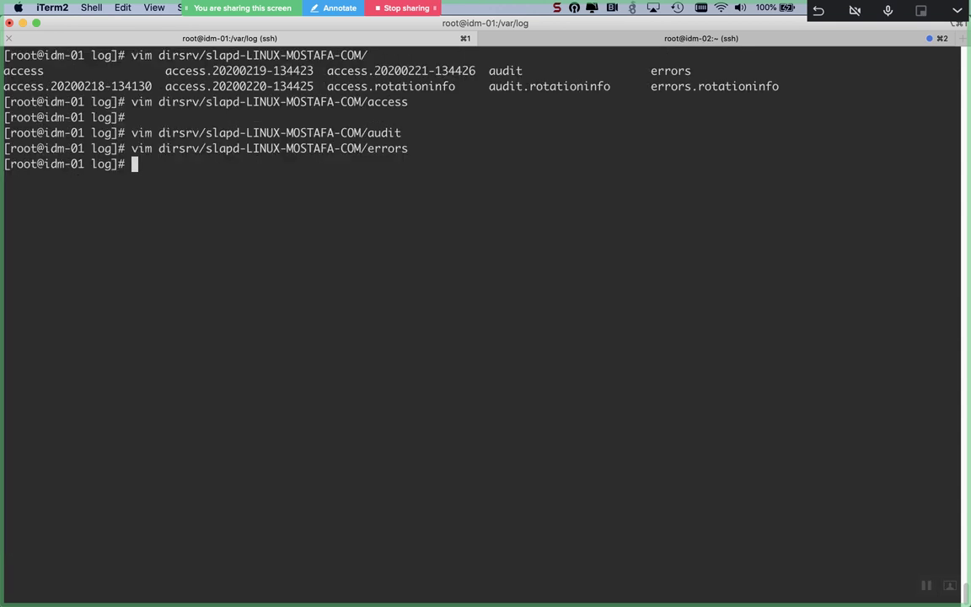
# Step: List /var/log, then open pki/pki-ca-spawn.20200218134155.log in vim with Tab completion
pyautogui.write('ls')
pyautogui.press('Return')
pyautogui.write('vim ')
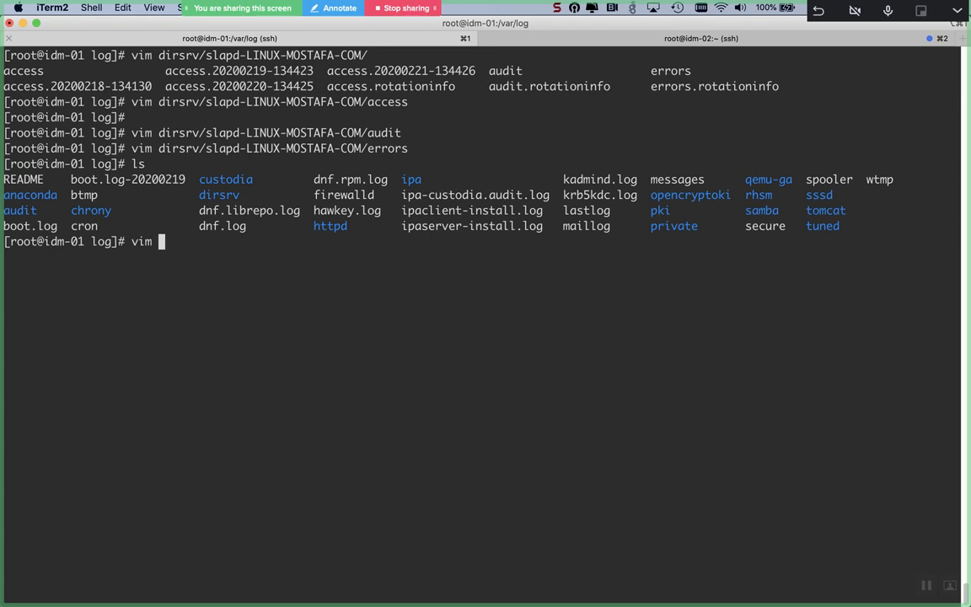
pyautogui.write('pki/pki-')
pyautogui.press('Tab')
pyautogui.press('Tab')
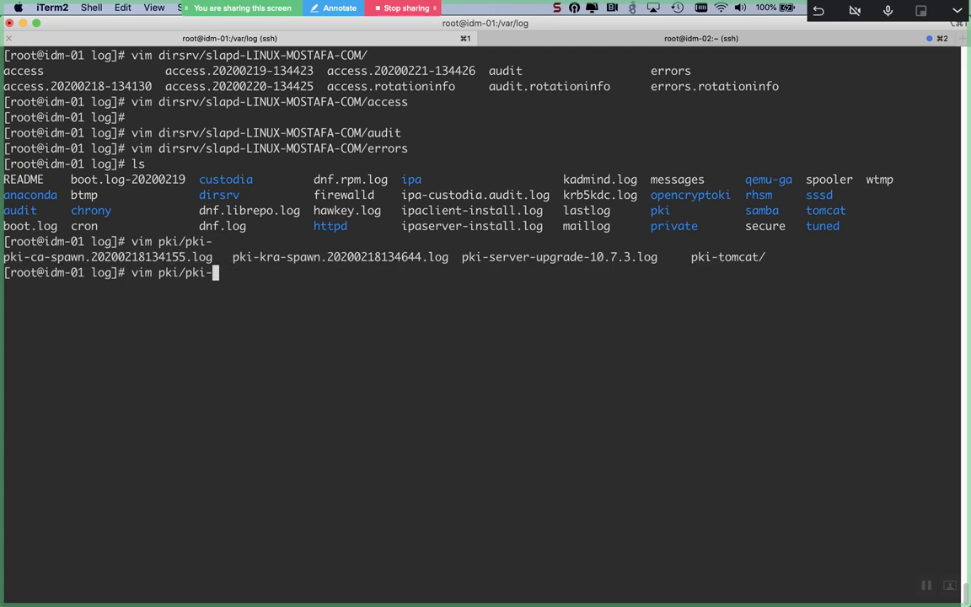
pyautogui.write('s')
pyautogui.press('BackSpace')
pyautogui.write('ca')
pyautogui.press('Tab')
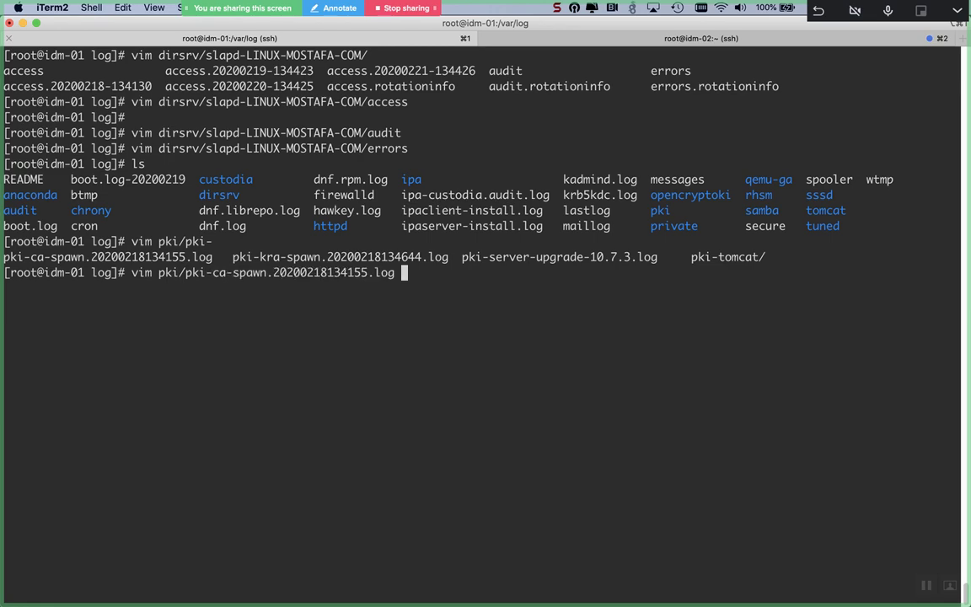
pyautogui.press('Return')
# Step: Skim the PKI master dictionary entries, then close the log with :q
pyautogui.press('Down')
pyautogui.press('Down')
pyautogui.press('Down')
pyautogui.press('Down')
pyautogui.press('Down')
pyautogui.press('Down')
pyautogui.press('Down')
pyautogui.press('Down')
pyautogui.press('Down')
pyautogui.press('Down')
pyautogui.press('Down')
pyautogui.press('Down')
pyautogui.press('Down')
pyautogui.press('Down')
pyautogui.press('Down')
pyautogui.press('Down')
pyautogui.press('Down')
pyautogui.press('Down')
pyautogui.press('Down')
pyautogui.press('Down')
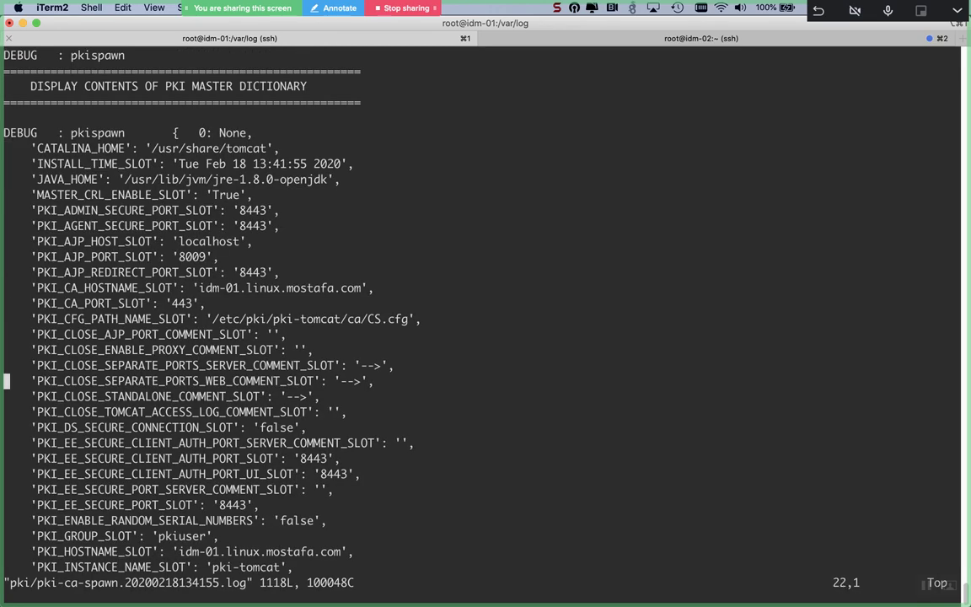
pyautogui.press('Down')
pyautogui.press('Down')
pyautogui.press('Down')
pyautogui.press('Down')
pyautogui.press('Down')
pyautogui.press('Down')
pyautogui.press('Down')
pyautogui.press('Down')
pyautogui.press('Down')
pyautogui.press('Down')
pyautogui.press('Down')
pyautogui.press('Down')
pyautogui.press('Down')
pyautogui.press('Down')
pyautogui.press('Down')
pyautogui.press('Down')
pyautogui.press('Down')
pyautogui.press('Down')
pyautogui.press('Down')
pyautogui.press('Down')
pyautogui.press('Down')
pyautogui.press('Down')
pyautogui.press('Down')
pyautogui.press('Down')
pyautogui.press('Down')
pyautogui.press('Down')
pyautogui.press('Down')
pyautogui.press('Down')
pyautogui.press('Down')
pyautogui.press('Down')
pyautogui.press('Down')
pyautogui.press('Down')
pyautogui.press('Down')
pyautogui.press('Down')
pyautogui.press('Down')
pyautogui.press('Down')
pyautogui.press('Down')
pyautogui.press('Down')
pyautogui.press('Down')
pyautogui.press('Down')
pyautogui.press('Down')
pyautogui.press('Down')
pyautogui.press('Down')
pyautogui.press('Down')
pyautogui.press('Down')
pyautogui.press('Down')
pyautogui.press('Down')
pyautogui.press('Down')
pyautogui.press('Down')
pyautogui.press('Down')
pyautogui.press('Down')
pyautogui.press('Down')
pyautogui.press('Down')
pyautogui.press('Down')
pyautogui.press('Down')
pyautogui.press('Down')
pyautogui.press('Down')
pyautogui.press('Down')
pyautogui.press('Down')
pyautogui.press('Down')
pyautogui.write(':q')
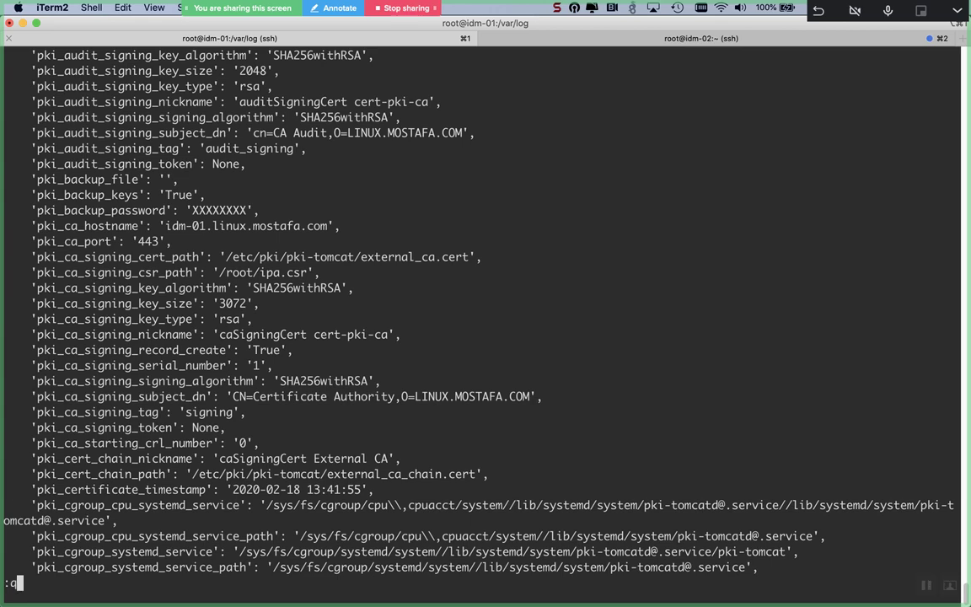
pyautogui.press('Return')
pyautogui.press('Return')
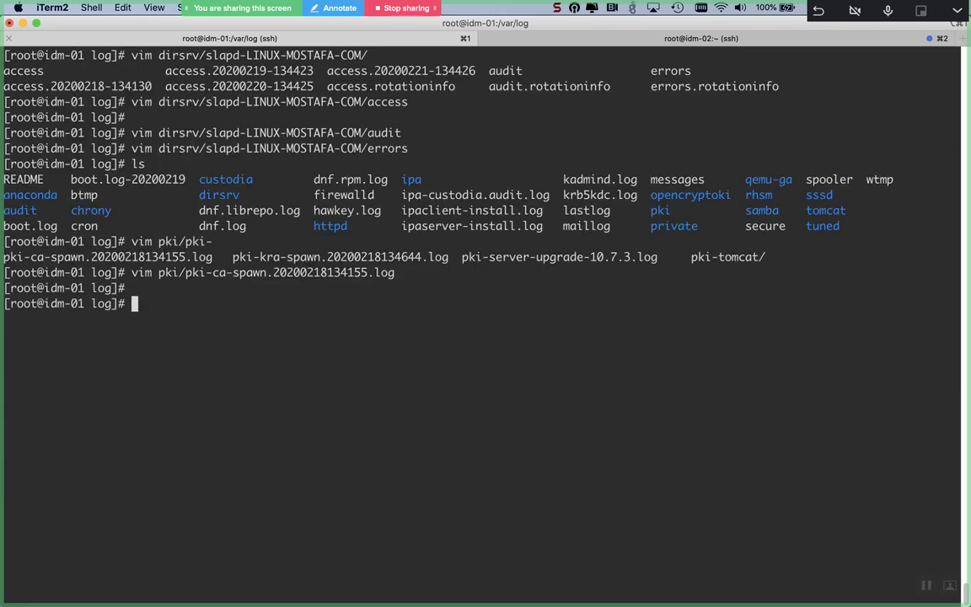
# Step: Open httpd/access_log in vim on idm-01 and read down to its last lines
pyautogui.write('vim httpd/')
pyautogui.press('Tab')
pyautogui.press('Tab')
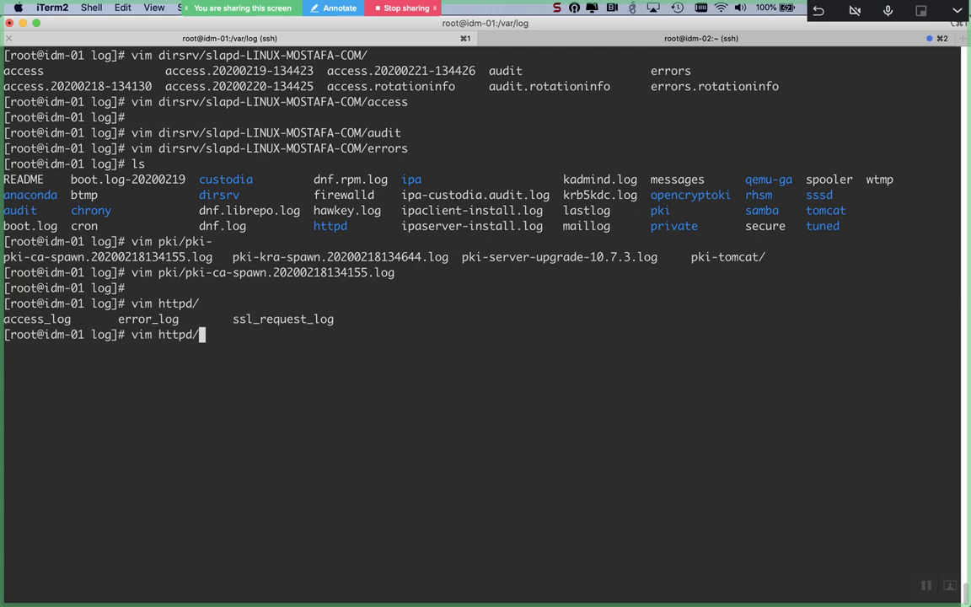
pyautogui.write('a')
pyautogui.press('Tab')
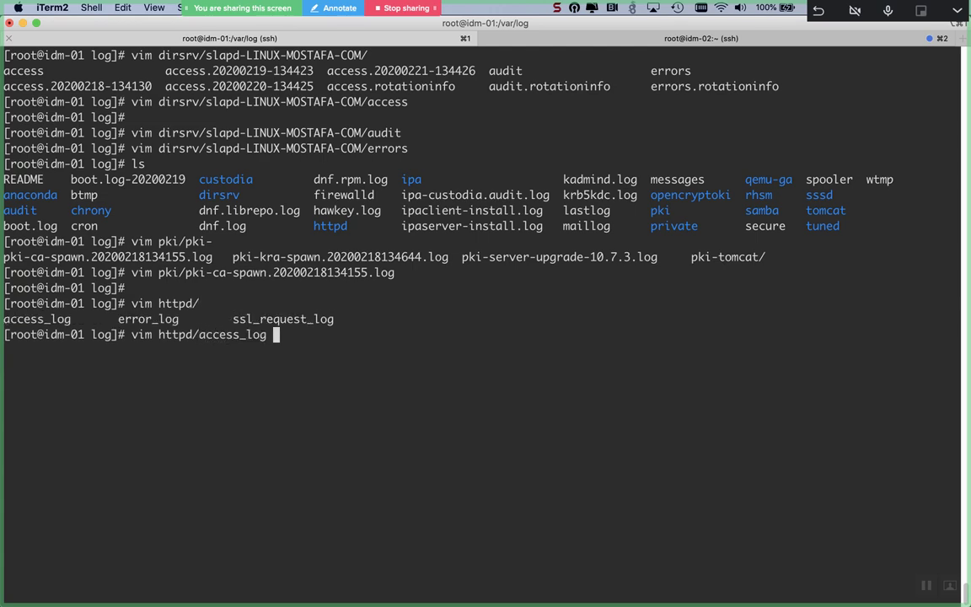
pyautogui.press('Return')
pyautogui.press('Down')
pyautogui.press('Down')
pyautogui.press('Down')
pyautogui.press('Down')
pyautogui.press('Down')
pyautogui.press('Down')
pyautogui.press('Down')
pyautogui.press('Down')
pyautogui.press('Down')
pyautogui.press('Down')
pyautogui.press('Down')
pyautogui.press('Down')
pyautogui.press('Down')
pyautogui.press('Down')
pyautogui.press('Down')
pyautogui.press('Down')
pyautogui.press('Down')
pyautogui.press('Down')
pyautogui.press('Down')
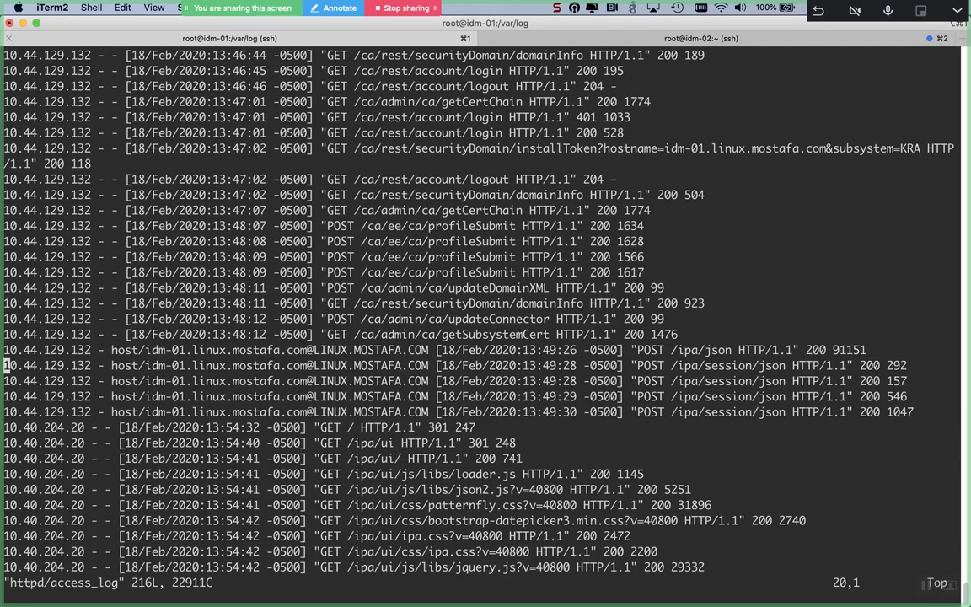
pyautogui.press('Down')
pyautogui.press('Down')
pyautogui.press('Down')
pyautogui.press('Down')
pyautogui.press('Down')
pyautogui.press('Down')
pyautogui.press('Down')
pyautogui.press('Down')
pyautogui.press('Down')
pyautogui.press('Down')
pyautogui.press('Down')
pyautogui.press('Down')
pyautogui.press('Down')
pyautogui.press('Down')
pyautogui.press('Down')
pyautogui.press('Down')
pyautogui.press('Down')
pyautogui.press('Down')
pyautogui.press('Down')
pyautogui.press('Down')
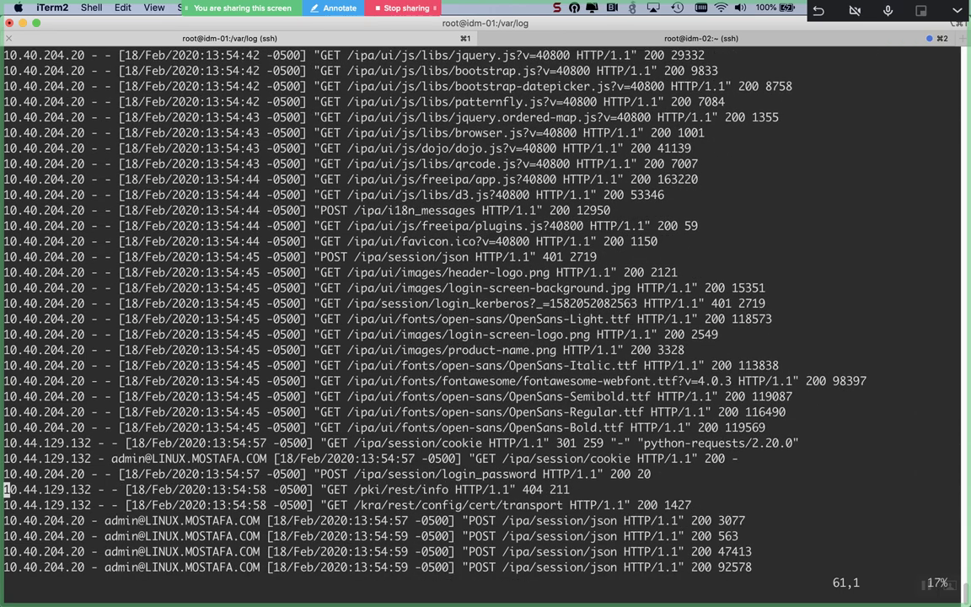
pyautogui.hotkey('shift', 'g')
pyautogui.press('Up')
pyautogui.press('Up')
pyautogui.press('Down')
pyautogui.press('Up')
pyautogui.press('Up')
pyautogui.press('Up')
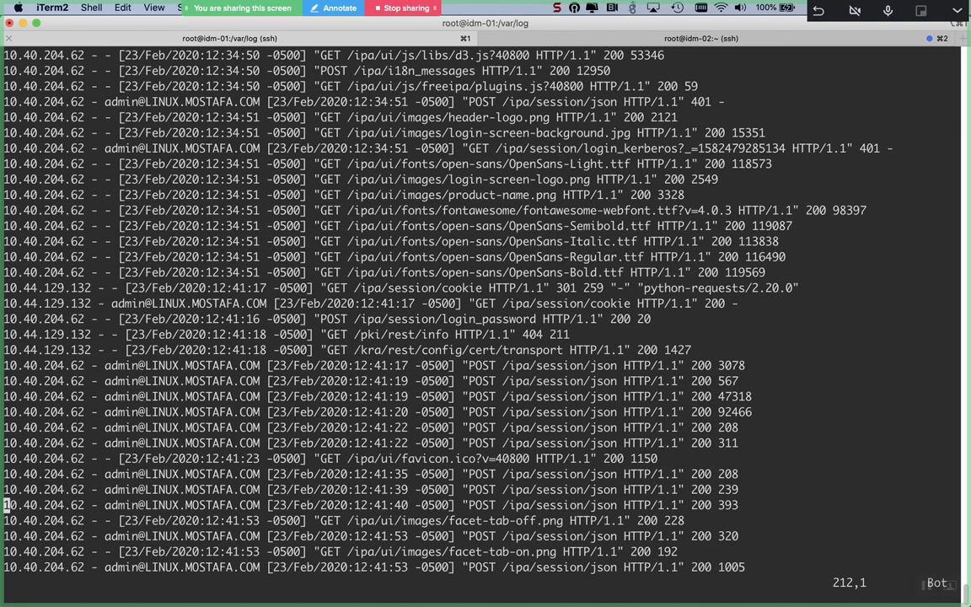
# Step: Quit vim with :q and return to the home directory with cd
pyautogui.write(':q')
pyautogui.press('Return')
pyautogui.write('cd')
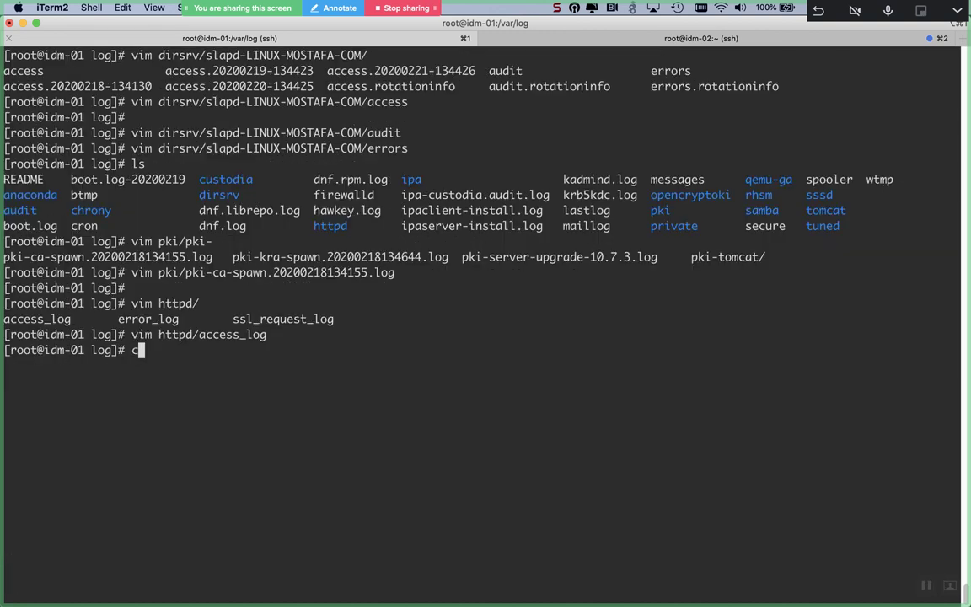
pyautogui.press('Return')
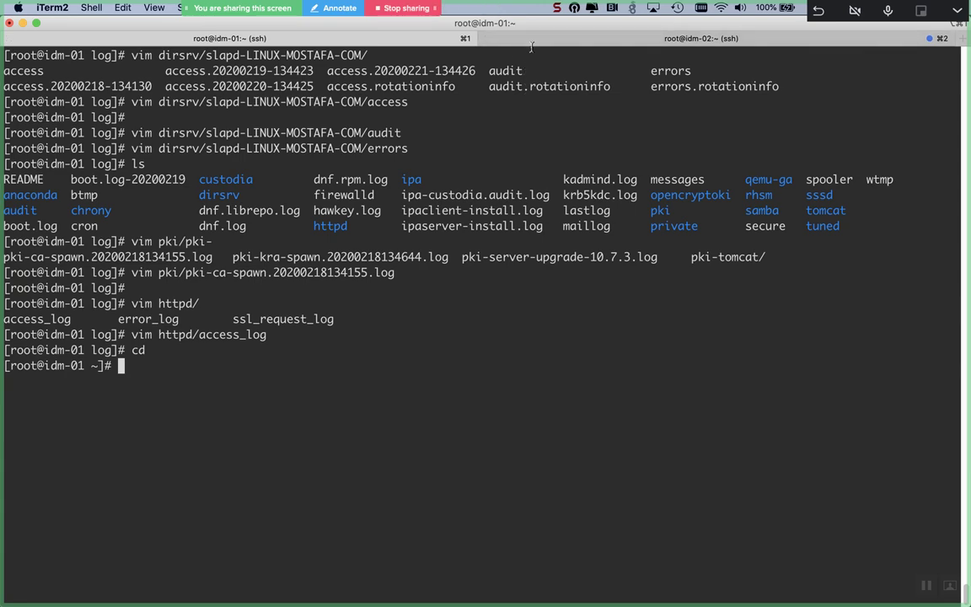
# Step: On idm-02, ping idm-01.linux.mostafa.com and stop after three replies
pyautogui.click(534, 43)
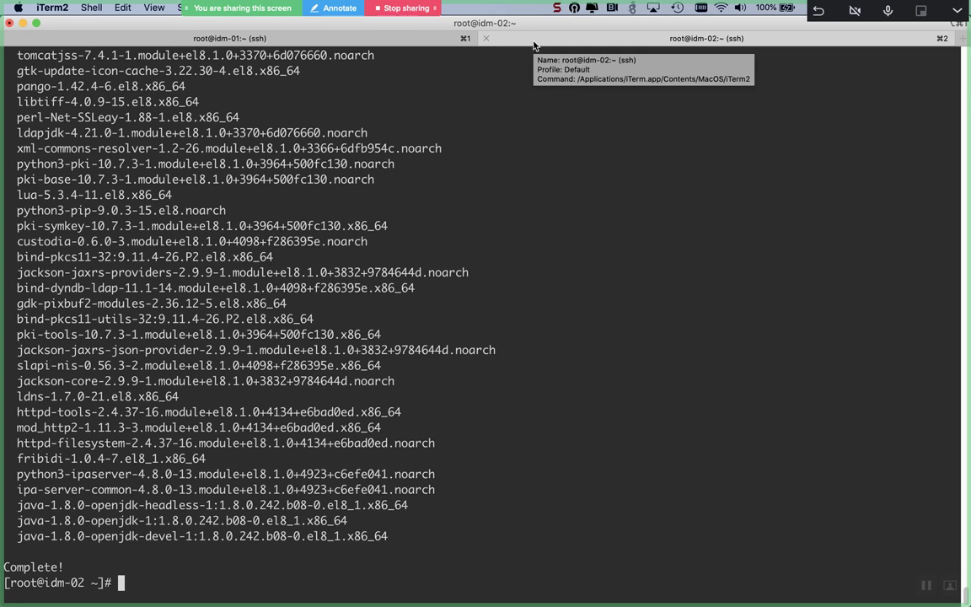
pyautogui.write('p')
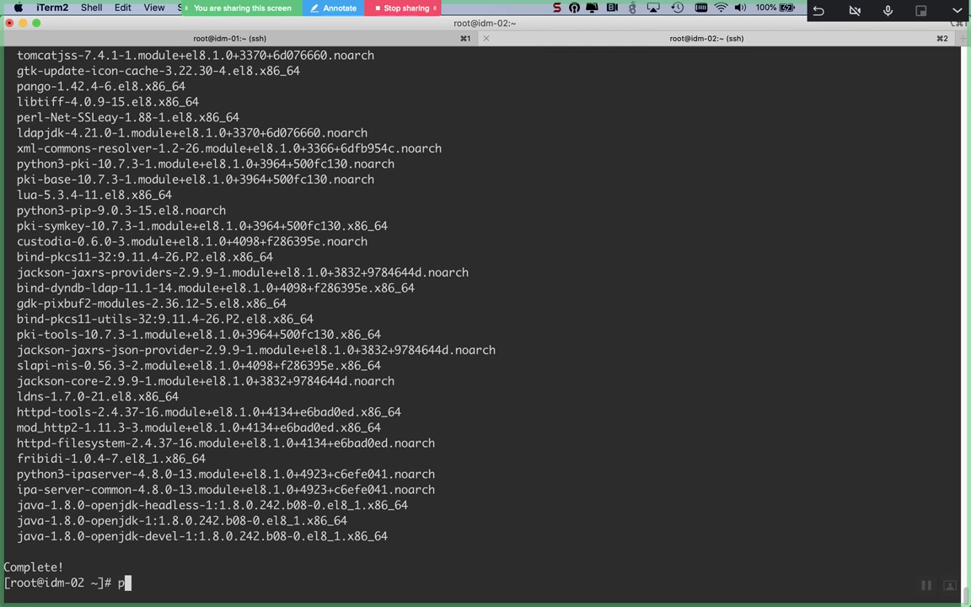
pyautogui.hotkey('ctrl', 'l')
pyautogui.write('ing')
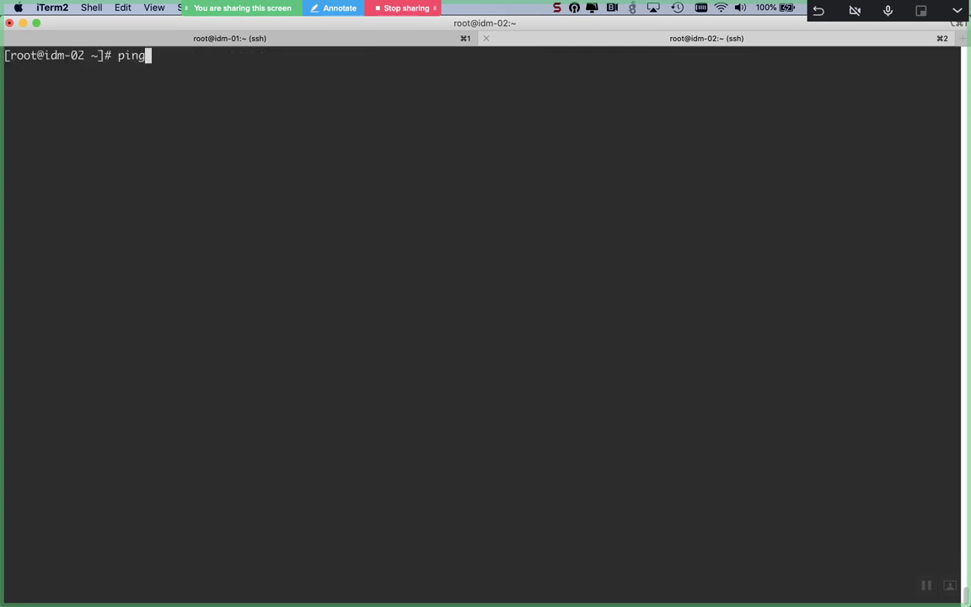
pyautogui.write(' idm-01.linux')
pyautogui.press('BackSpace')
pyautogui.press('BackSpace')
pyautogui.write('i')
pyautogui.press('BackSpace')
pyautogui.write('ux')
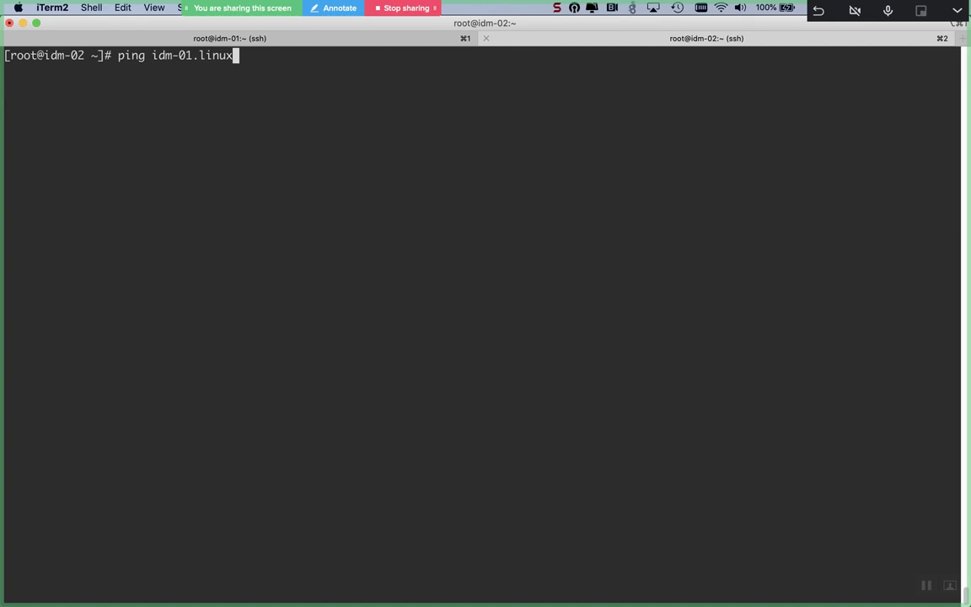
pyautogui.write('.mostafa.com')
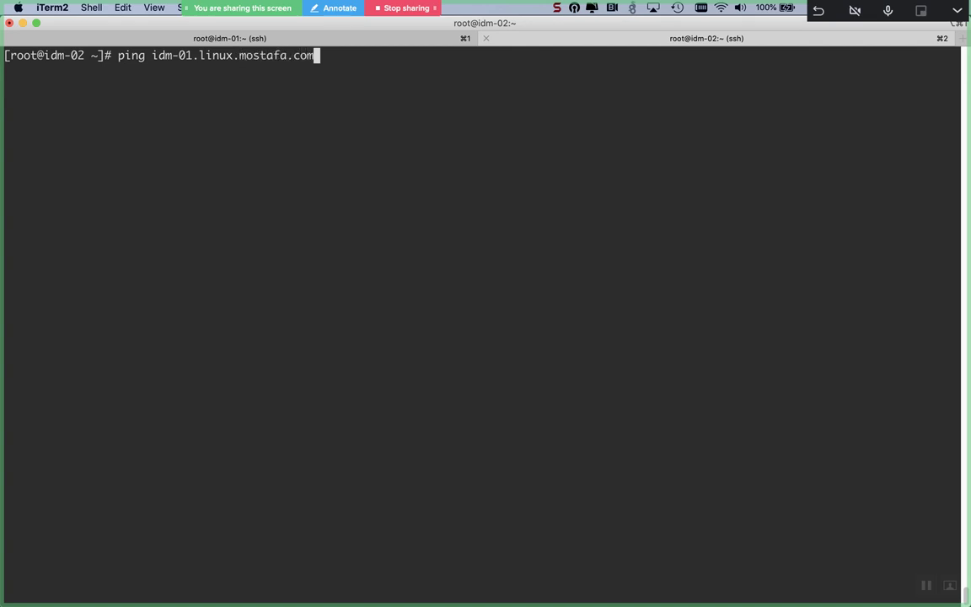
pyautogui.press('Return')
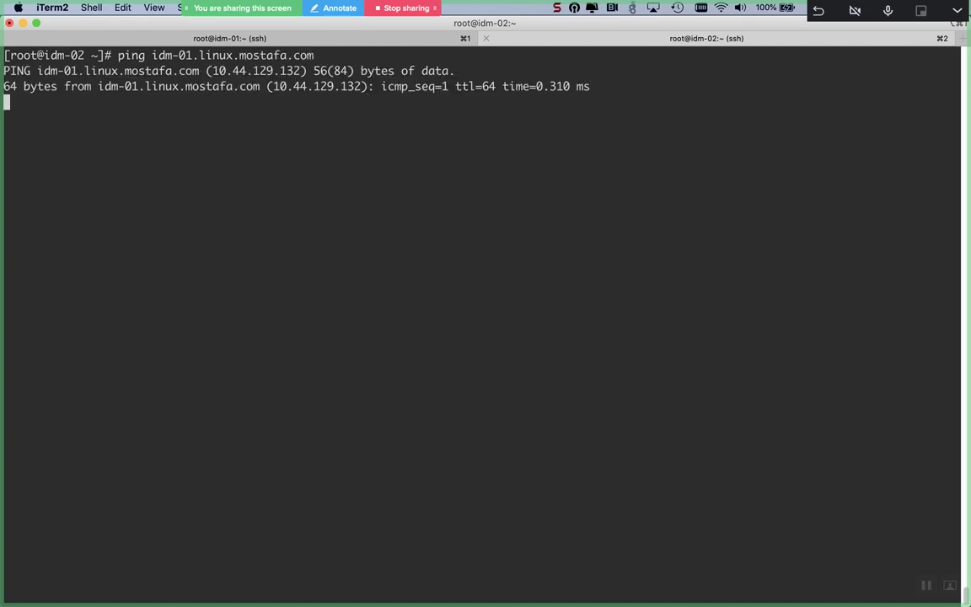
pyautogui.hotkey('ctrl', 'c')
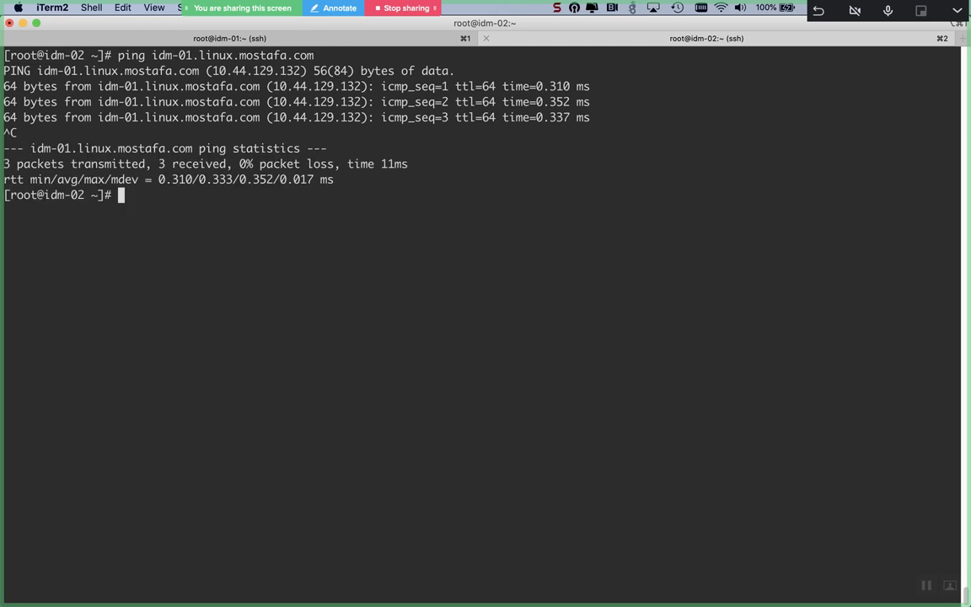
pyautogui.press('Return')
# Step: Display idm-02's /etc/resolv.conf, showing nameserver 10.44.129.132 and the linux.mostafa.com search domain
pyautogui.write('cat /etc/r')
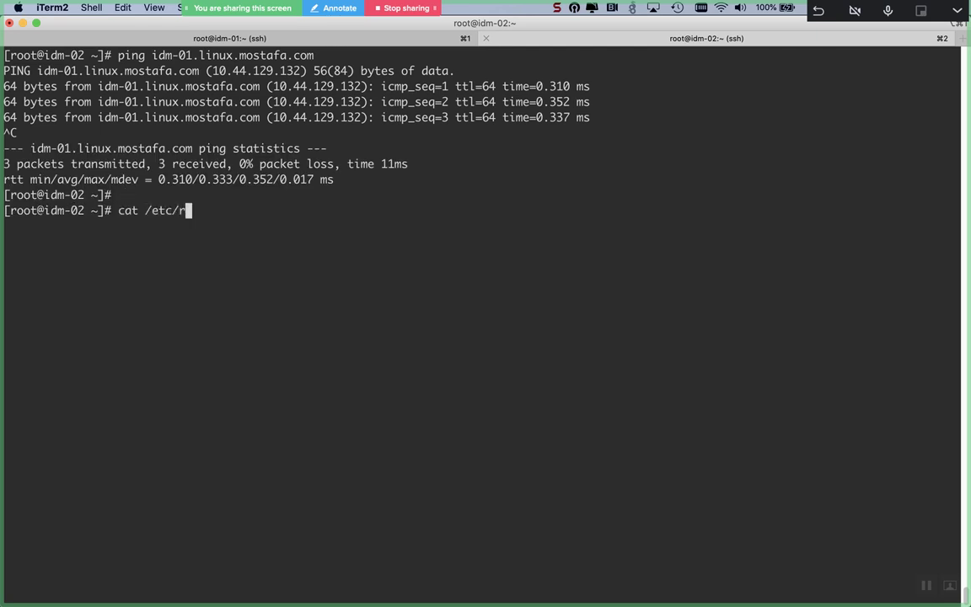
pyautogui.write('es')
pyautogui.press('Tab')
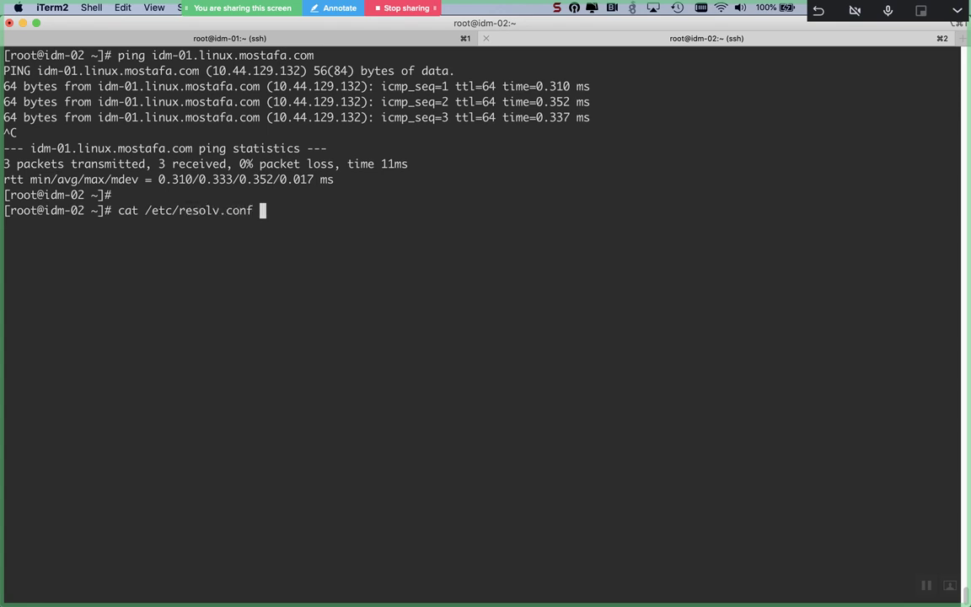
pyautogui.press('Return')
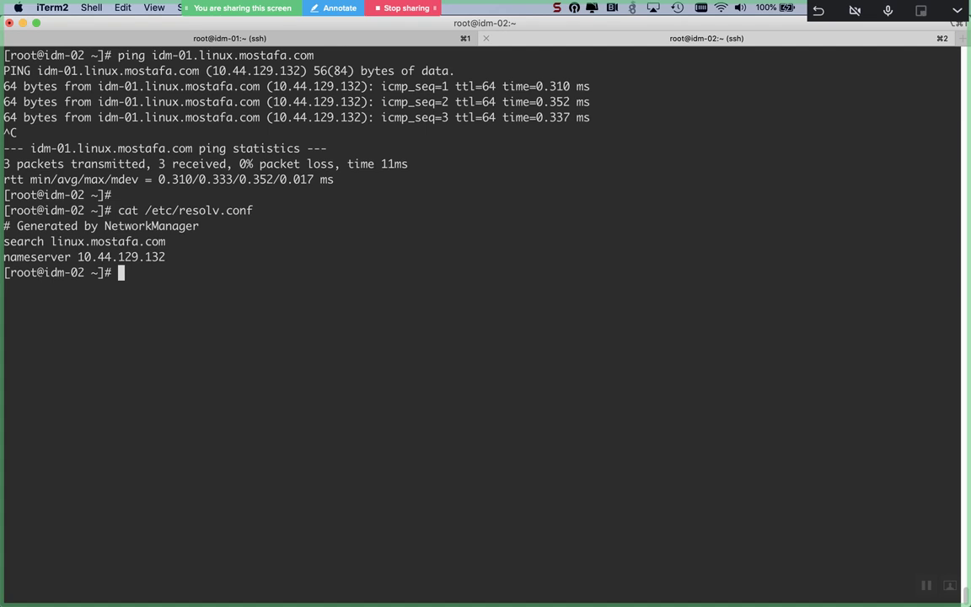
pyautogui.press('Return')
pyautogui.press('Return')
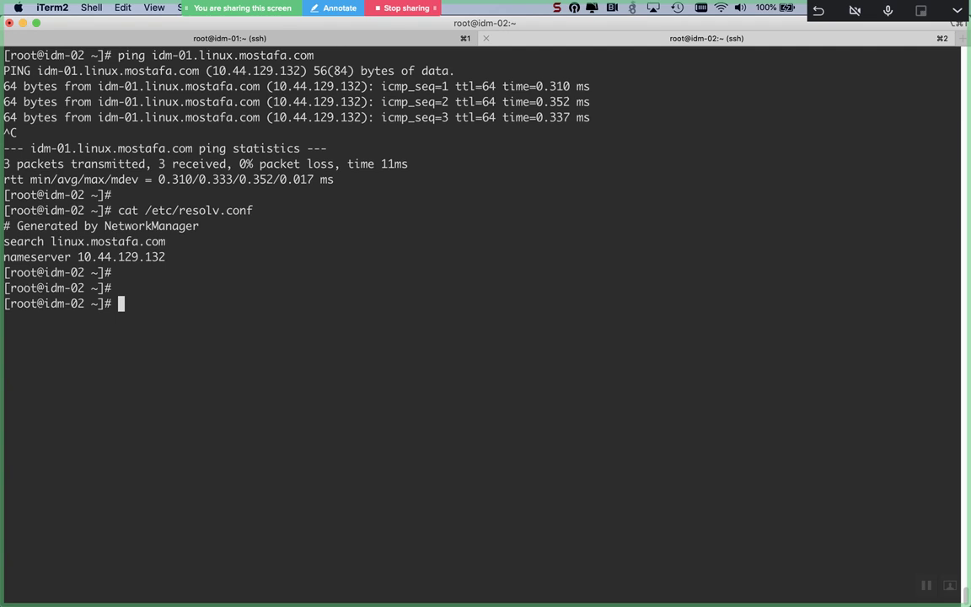
pyautogui.click(286, 39)
# Step: Clear the idm-01 screen and run netstat -ntlp to list listening TCP ports
pyautogui.hotkey('ctrl', 'l')
pyautogui.write('n')
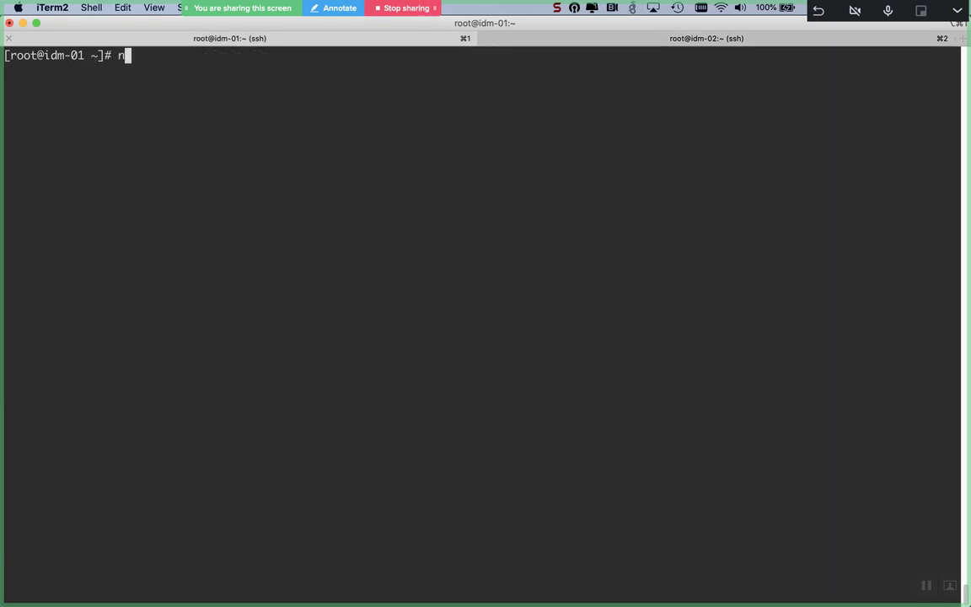
pyautogui.write('etstat -ntlp')
pyautogui.press('Return')
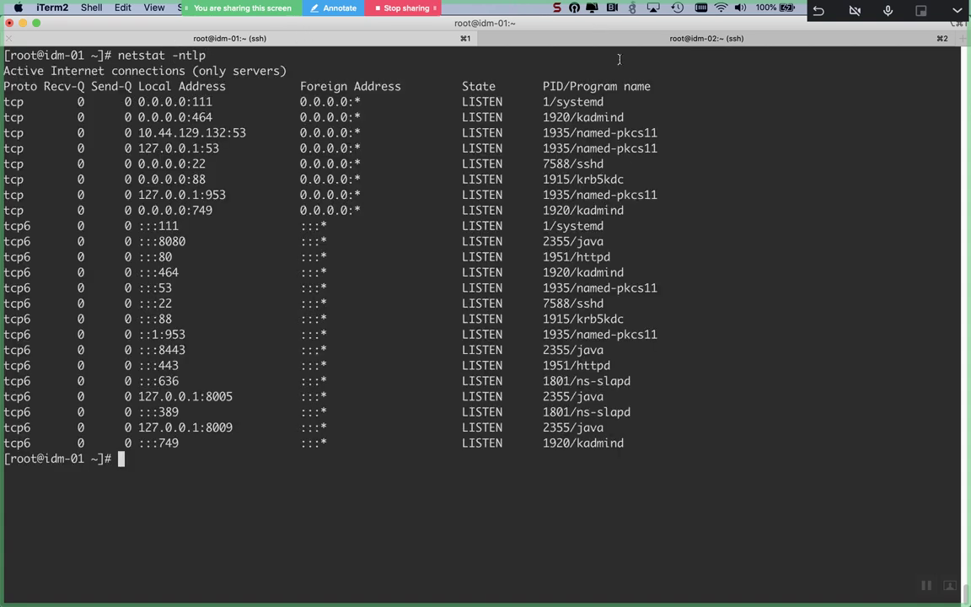
# Step: Highlight the kadmind 464, named-pkcs11 53, krb5kdc 88, java 8080, httpd 443 and ns-slapd 636 lines
pyautogui.tripleClick(588, 117)
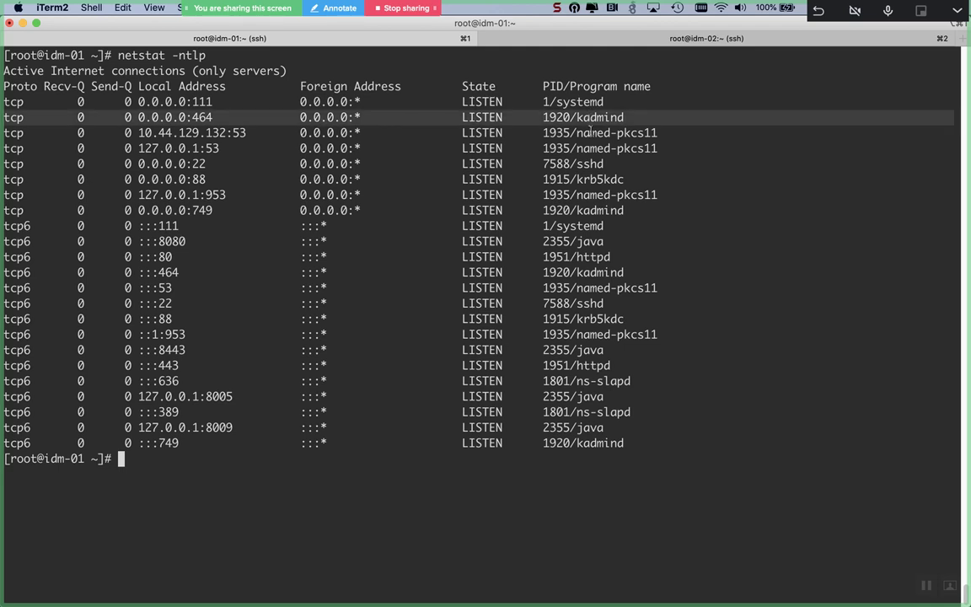
pyautogui.tripleClick(590, 133)
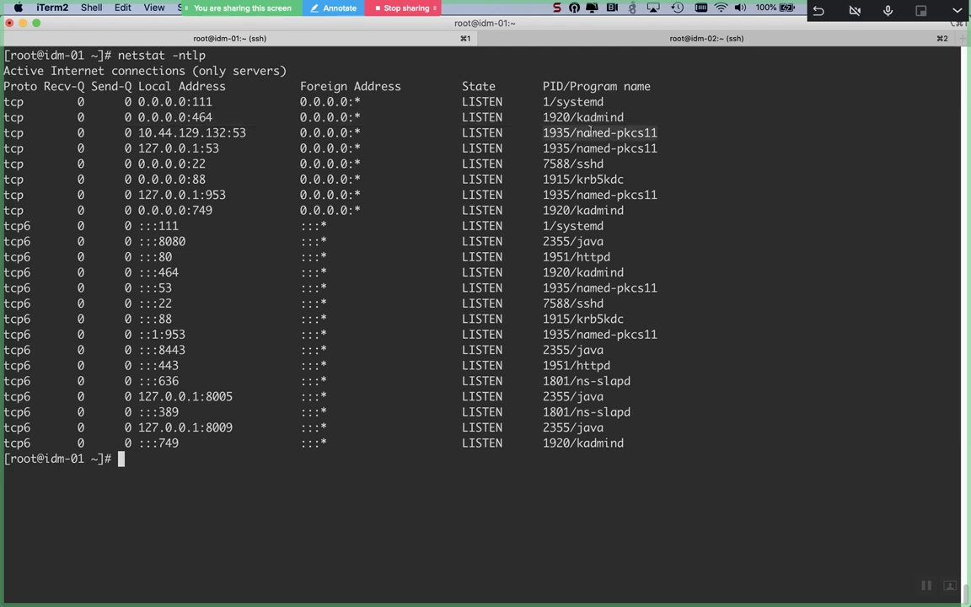
pyautogui.tripleClick(597, 178)
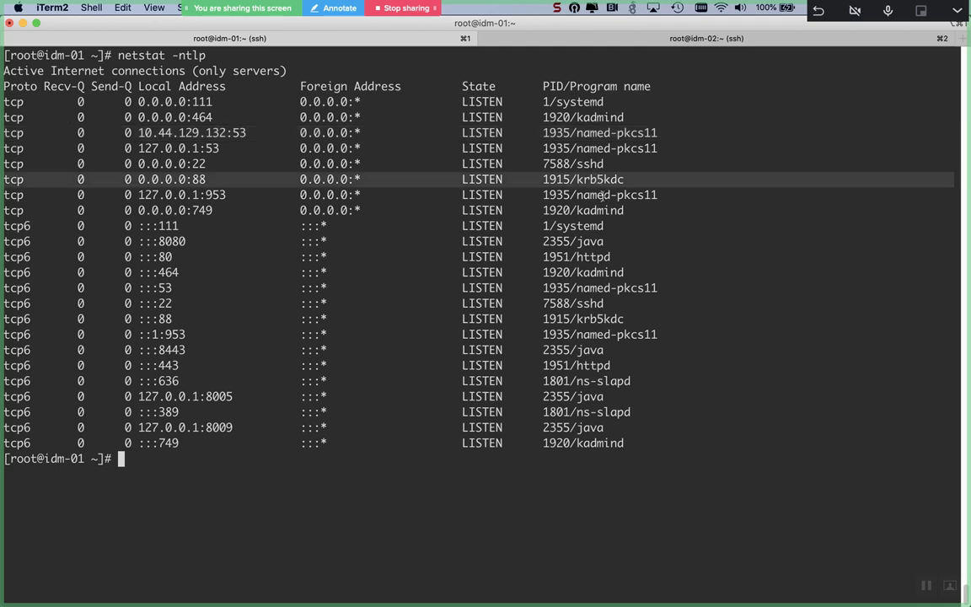
pyautogui.tripleClick(595, 241)
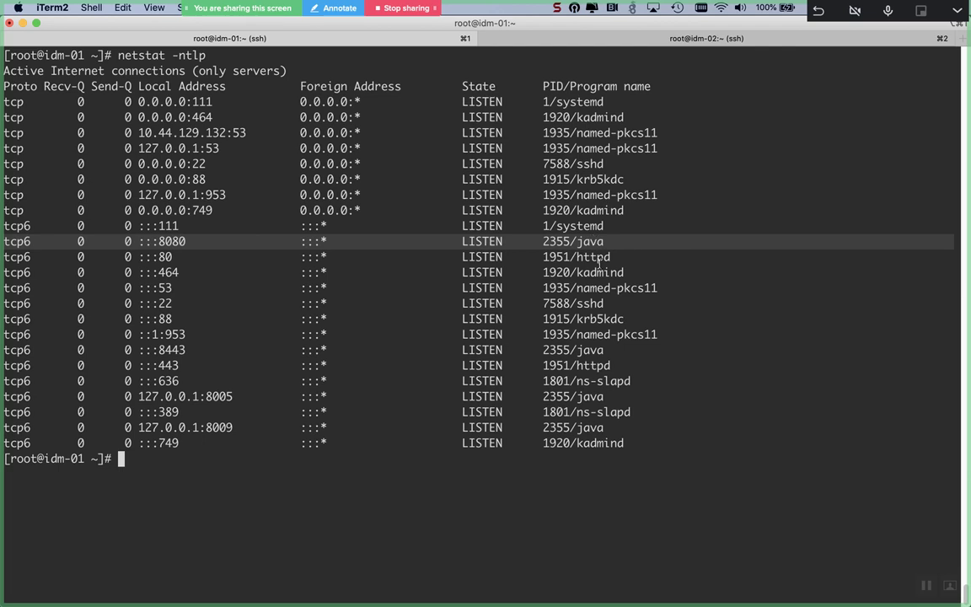
pyautogui.tripleClick(599, 364)
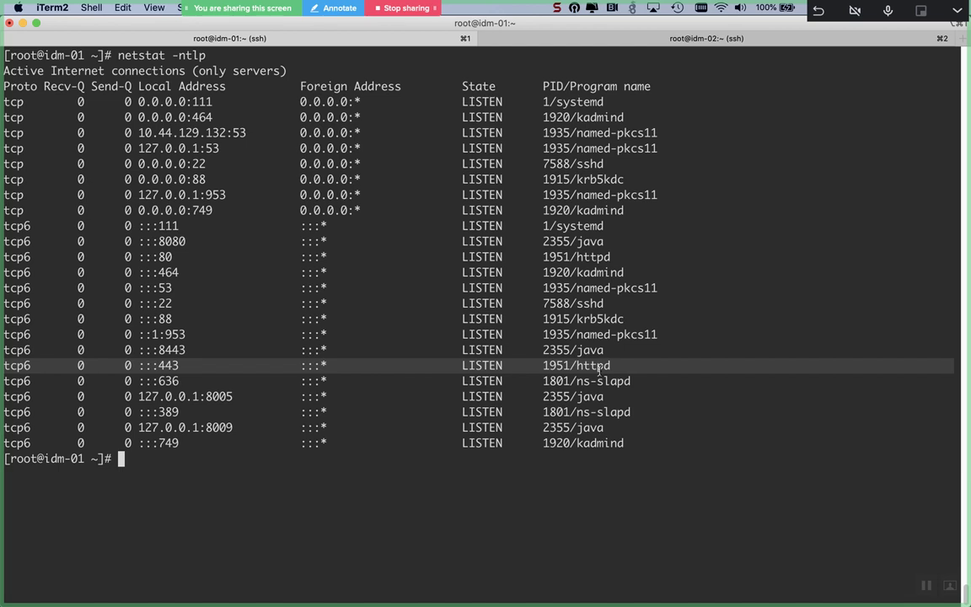
pyautogui.moveTo(543, 381); pyautogui.dragTo(598, 380)
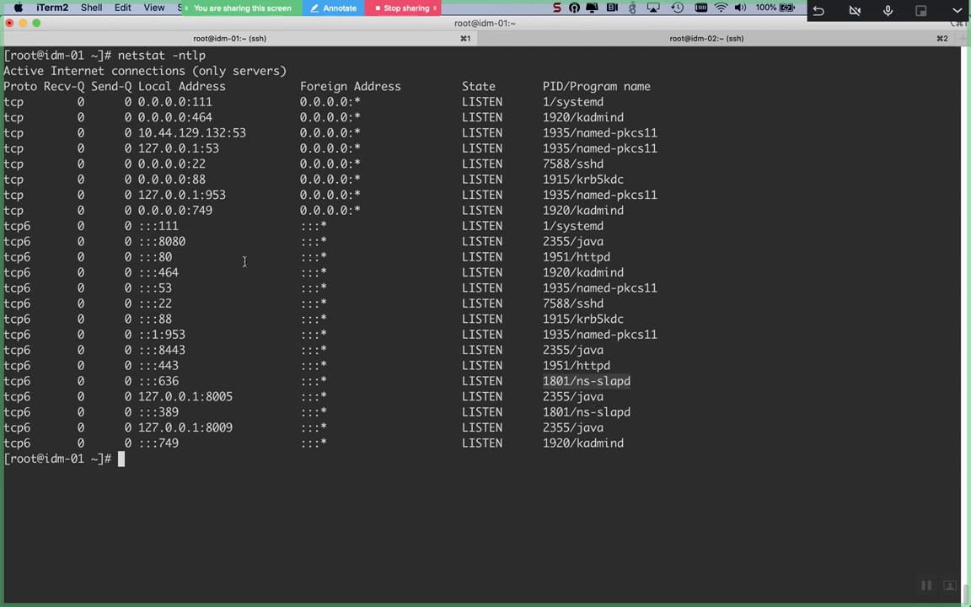
pyautogui.tripleClick(166, 242)
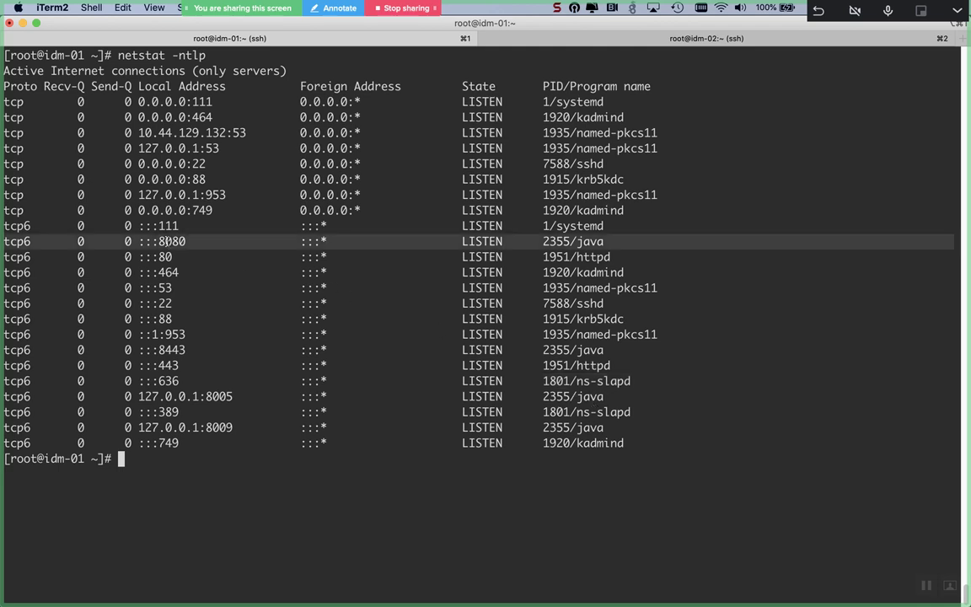
pyautogui.press('Return')
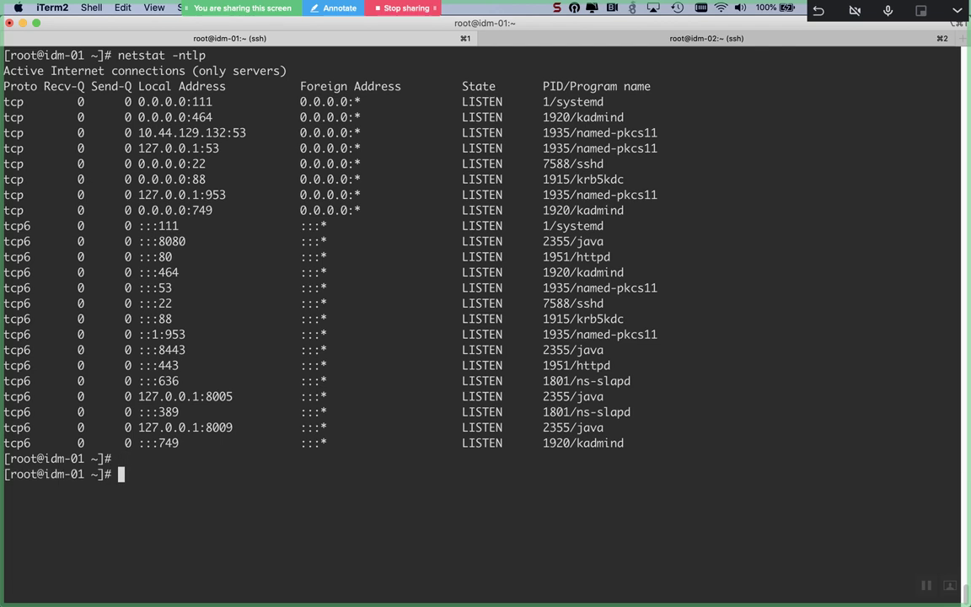
# Step: Run netstat -nulp on idm-01 to show UDP listeners like named-pkcs11, krb5kdc, chronyd and kadmind
pyautogui.write('netstat -nulp')
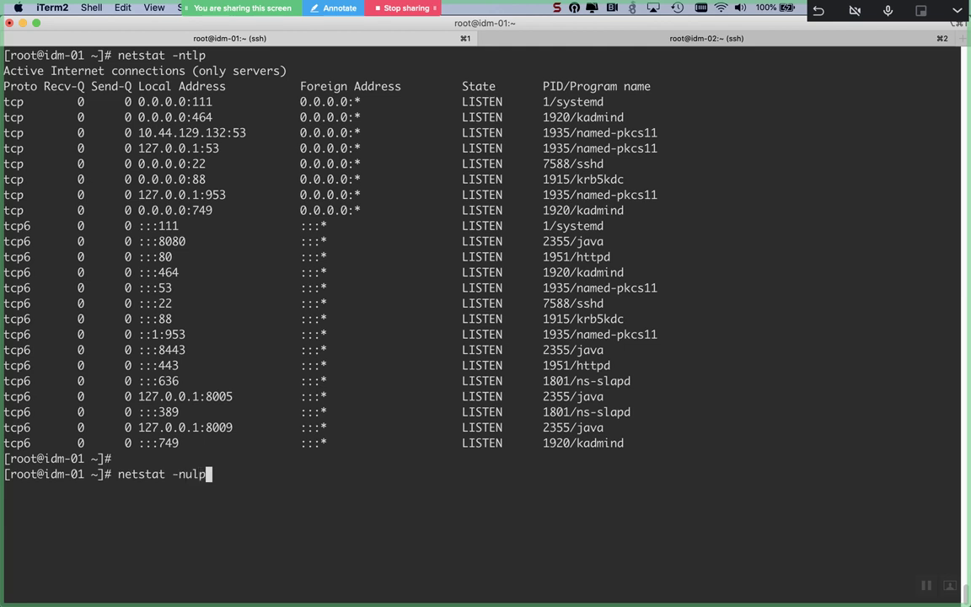
pyautogui.hotkey('ctrl', 'l')
pyautogui.press('Return')
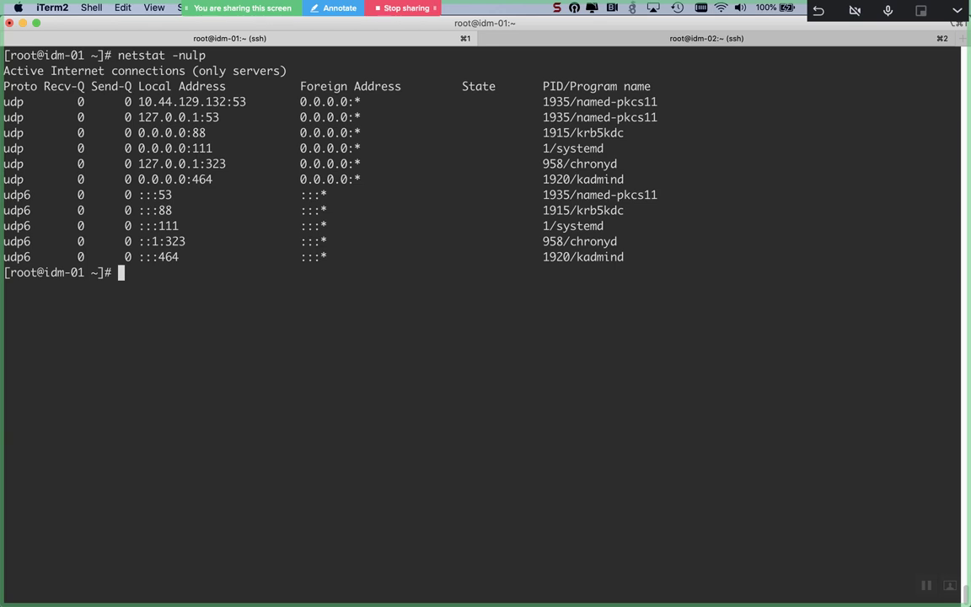
pyautogui.press('Return')
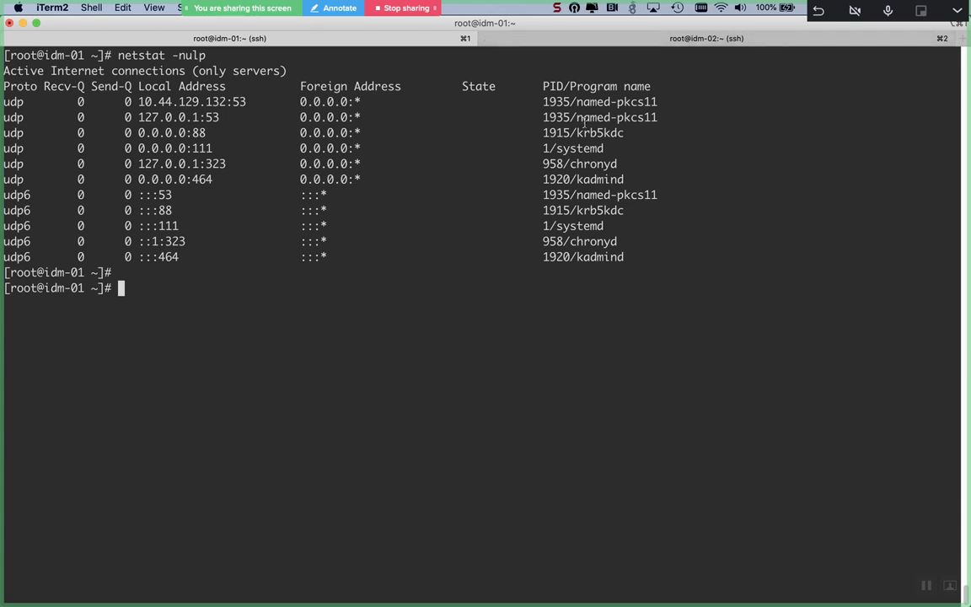
pyautogui.press('Return')
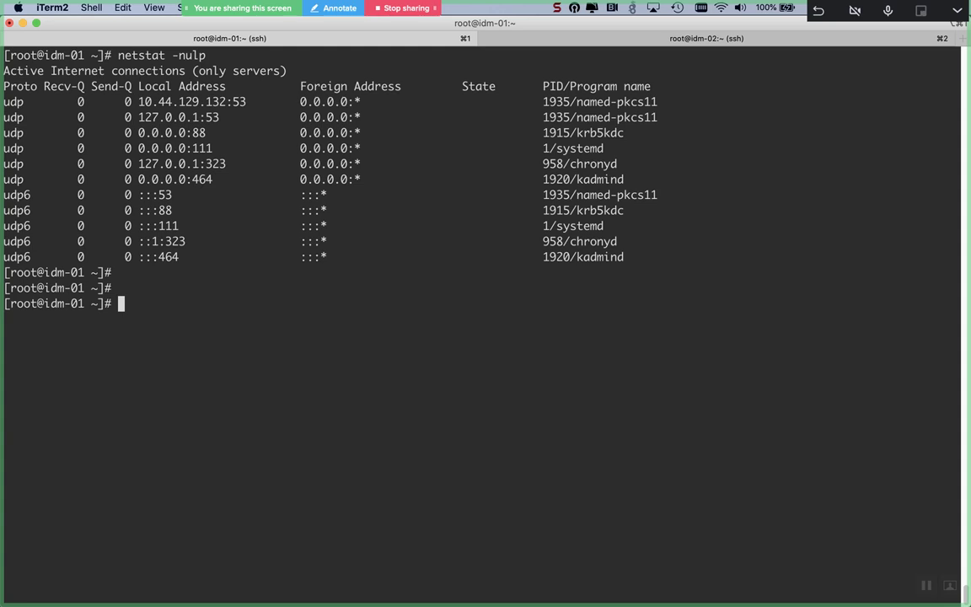
# Step: Add the freeipa-replication service to idm-01's firewall at runtime and with --permanent
pyautogui.write('firewall-cmd ')
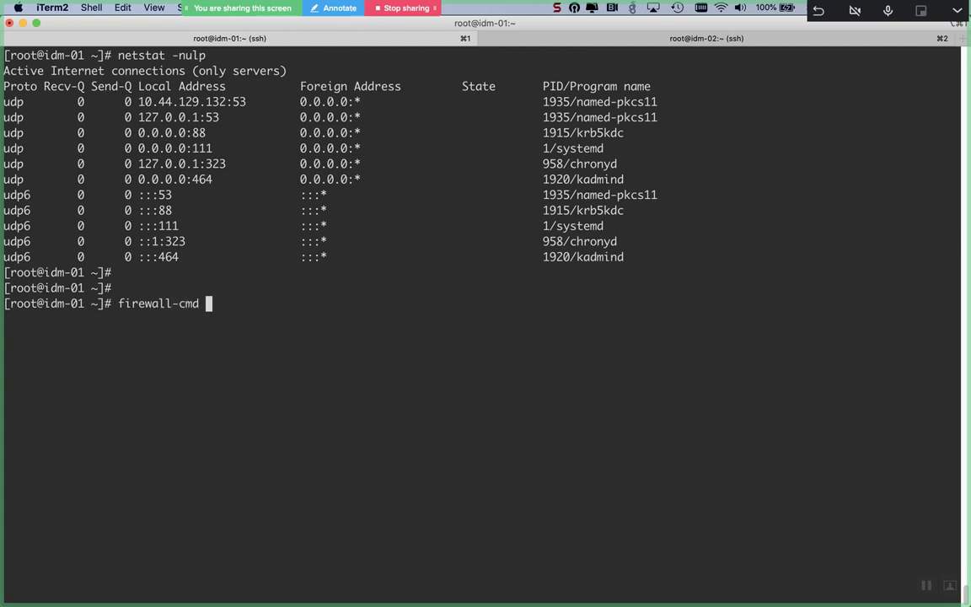
pyautogui.write('--add-service=')
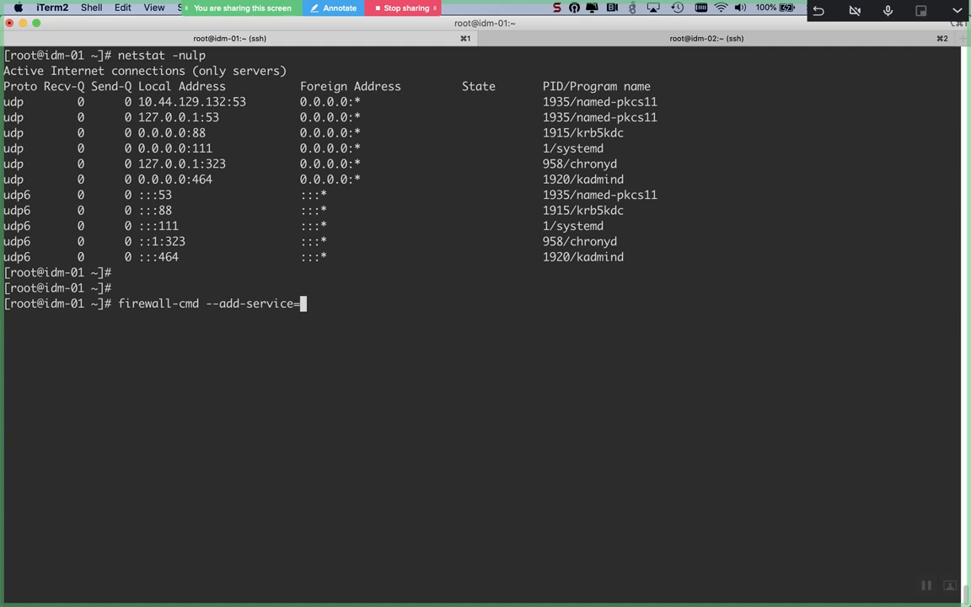
pyautogui.write('freeipa-re')
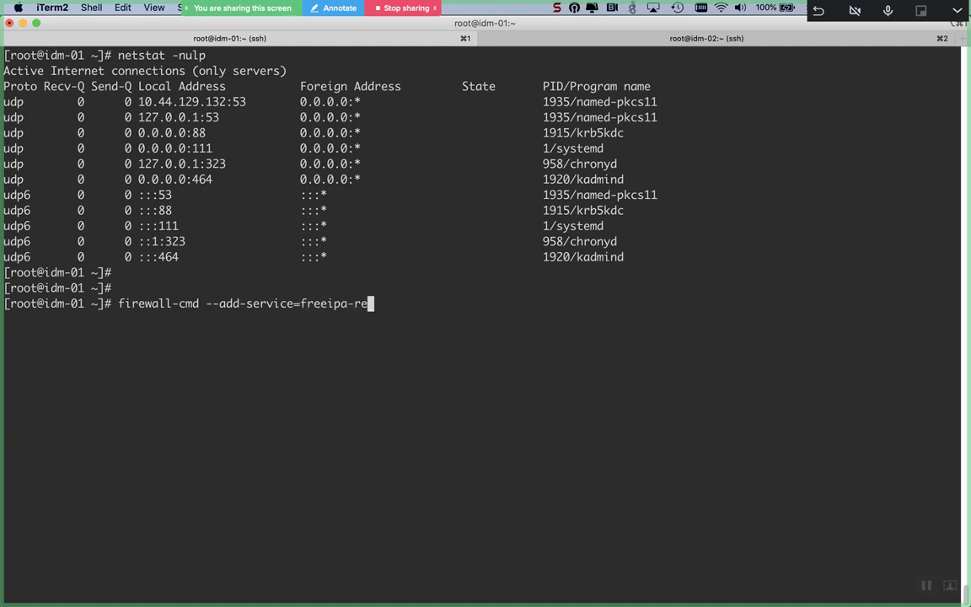
pyautogui.press('Tab')
pyautogui.press('Return')
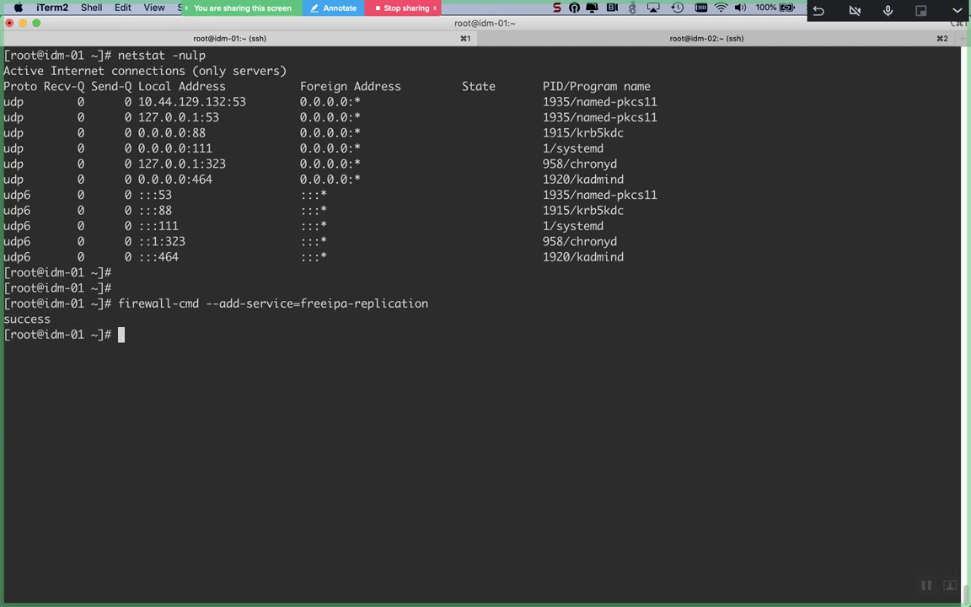
pyautogui.press('Up')
pyautogui.write('--permanent')
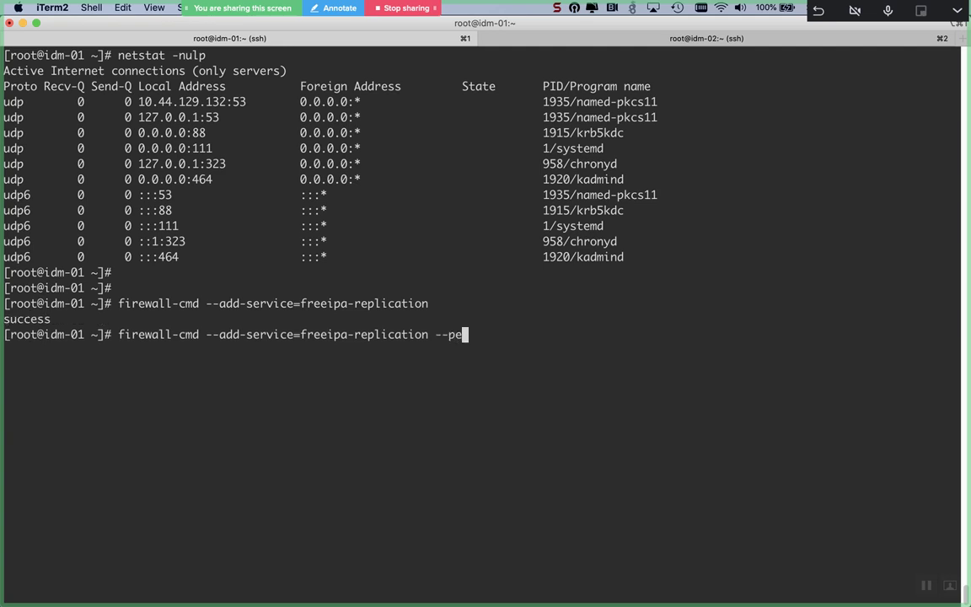
pyautogui.press('Return')
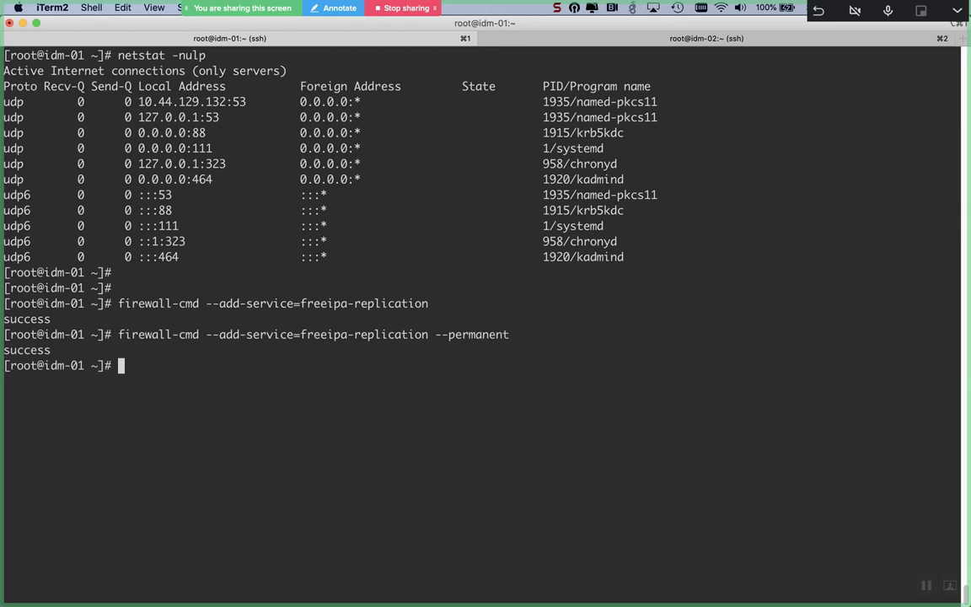
pyautogui.press('Return')
pyautogui.write('vim /')
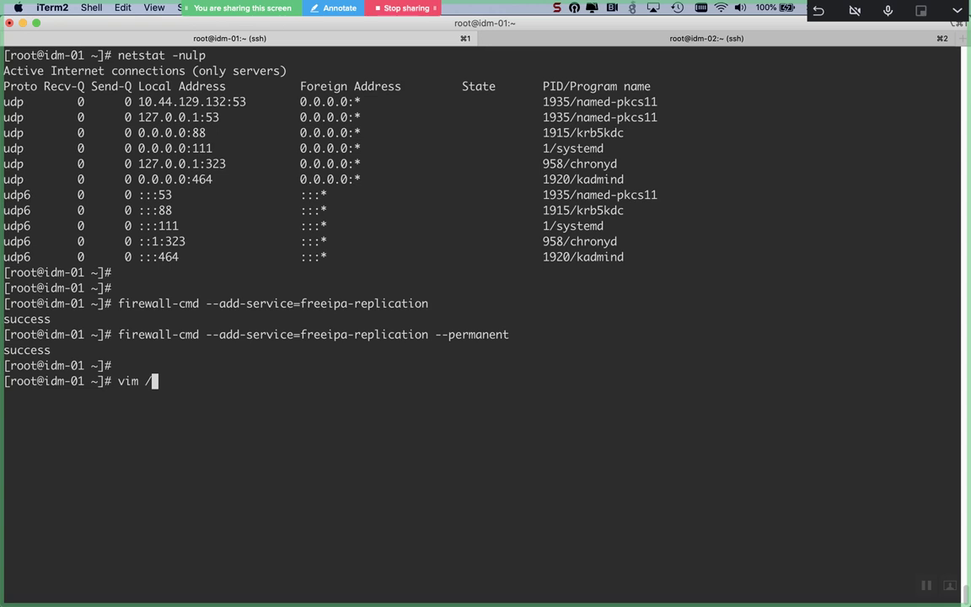
pyautogui.write('usr/lib')
pyautogui.write('firewalld/-cm')
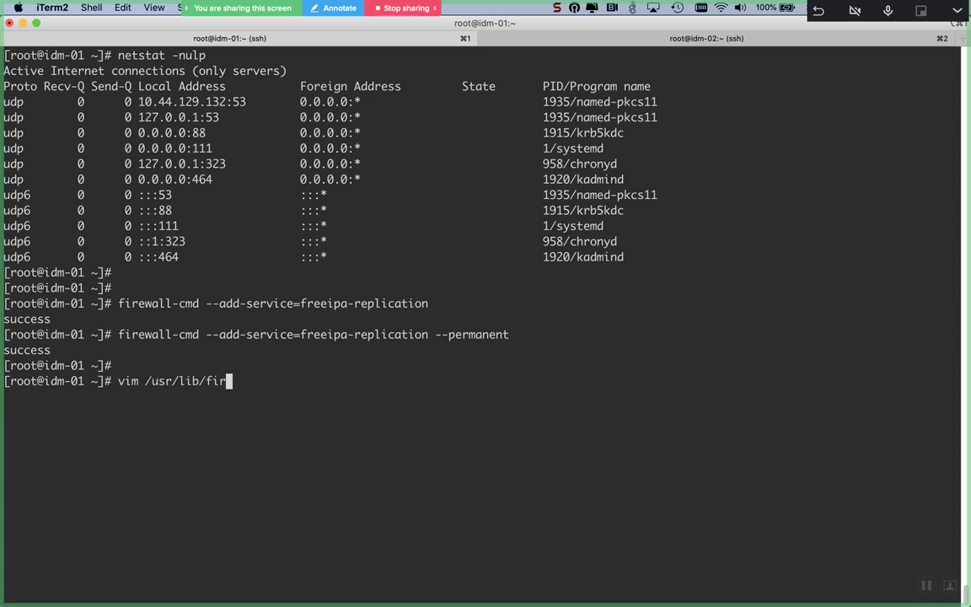
pyautogui.press('BackSpace')
pyautogui.press('BackSpace')
pyautogui.press('BackSpace')
pyautogui.write('services/')
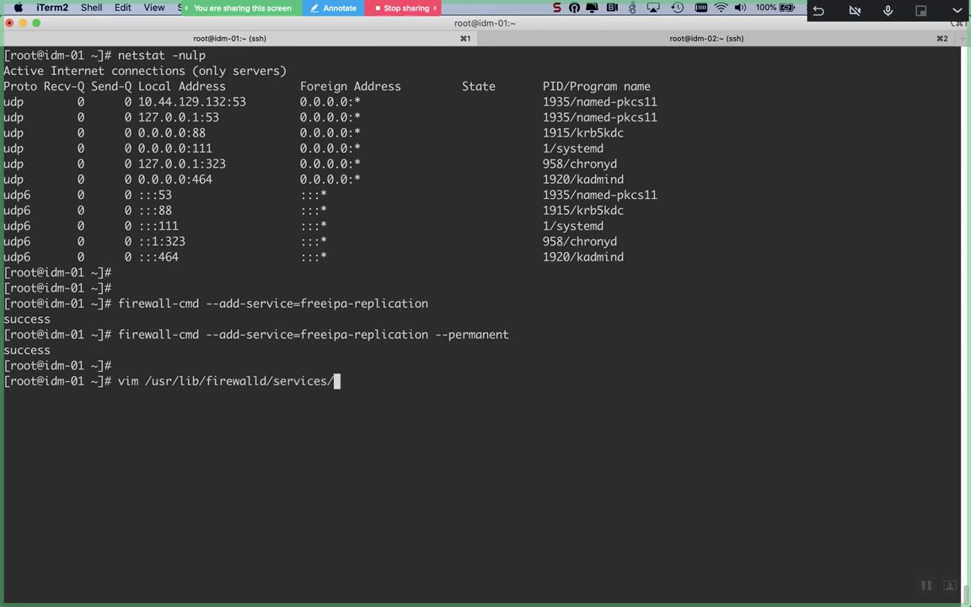
pyautogui.write('fre')
pyautogui.press('Tab')
pyautogui.write('r')
pyautogui.press('Tab')
pyautogui.press('Return')
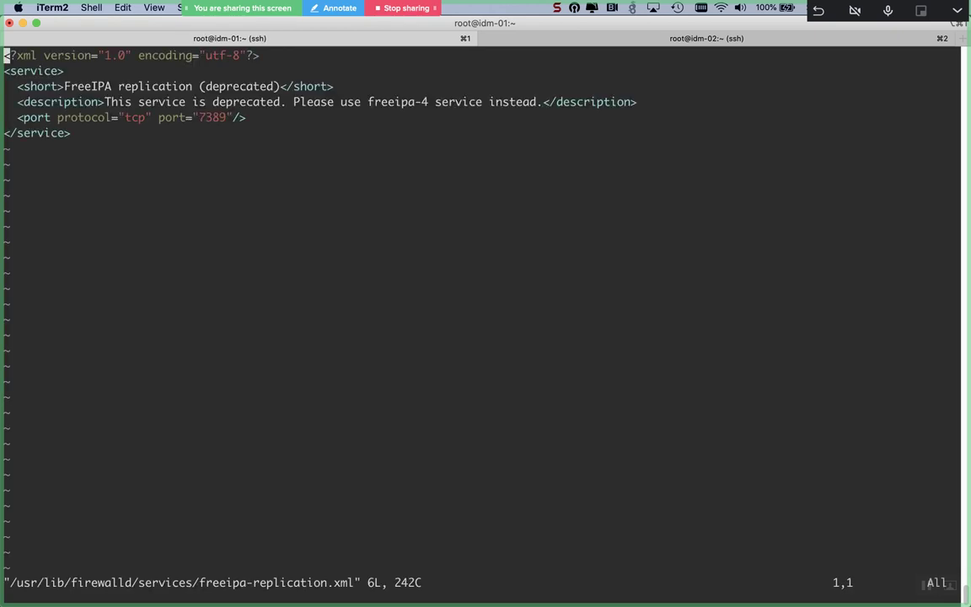
pyautogui.press('Down')
pyautogui.press('Down')
pyautogui.press('Down')
pyautogui.press('Down')
pyautogui.press('Right')
pyautogui.press('Right')
pyautogui.press('Right')
pyautogui.press('Right')
pyautogui.press('Right')
pyautogui.press('Right')
pyautogui.press('Right')
pyautogui.press('Right')
pyautogui.press('Right')
pyautogui.press('Right')
pyautogui.press('Right')
pyautogui.press('Right')
pyautogui.press('Right')
pyautogui.press('Right')
pyautogui.press('Right')
pyautogui.press('Right')
pyautogui.press('Right')
pyautogui.press('Right')
pyautogui.press('Right')
pyautogui.press('Right')
pyautogui.press('Right')
pyautogui.press('Left')
pyautogui.press('Right')
pyautogui.press('Left')
pyautogui.press('Left')
pyautogui.press('Left')
pyautogui.press('Right')
pyautogui.press('Right')
pyautogui.press('Right')
pyautogui.press('Right')
pyautogui.press('Right')
pyautogui.press('Right')
pyautogui.press('Right')
pyautogui.press('Right')
pyautogui.press('Right')
pyautogui.press('Right')
pyautogui.press('Right')
pyautogui.press('Right')
pyautogui.press('Right')
pyautogui.press('Right')
pyautogui.press('Right')
pyautogui.press('Right')
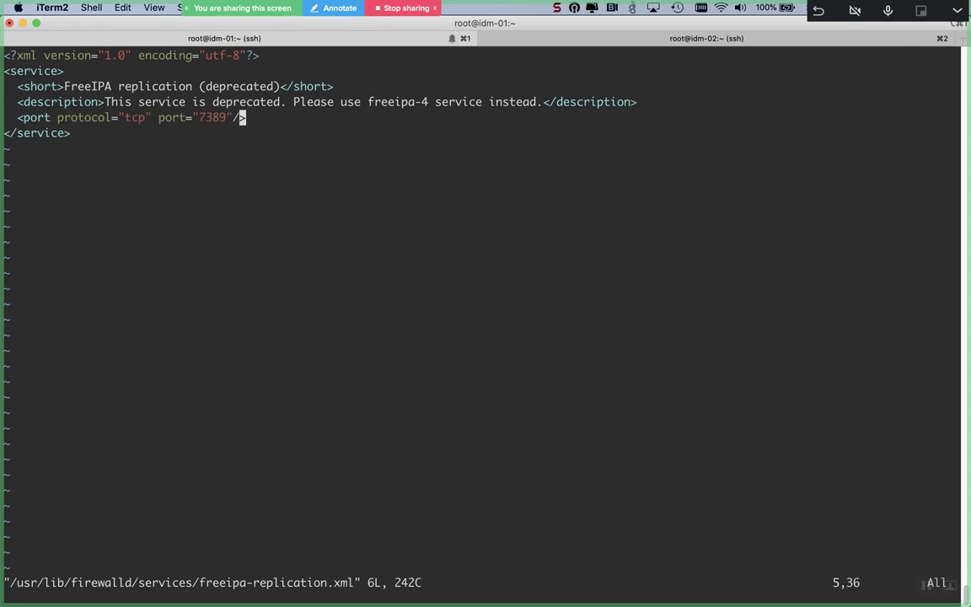
pyautogui.press('Left')
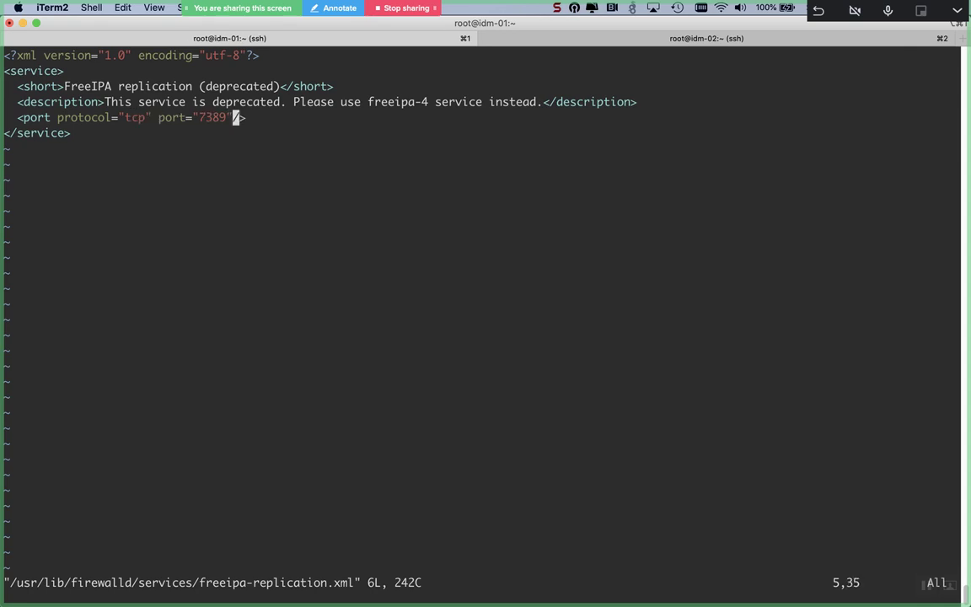
pyautogui.write(':q')
pyautogui.press('Return')
pyautogui.press('Return')
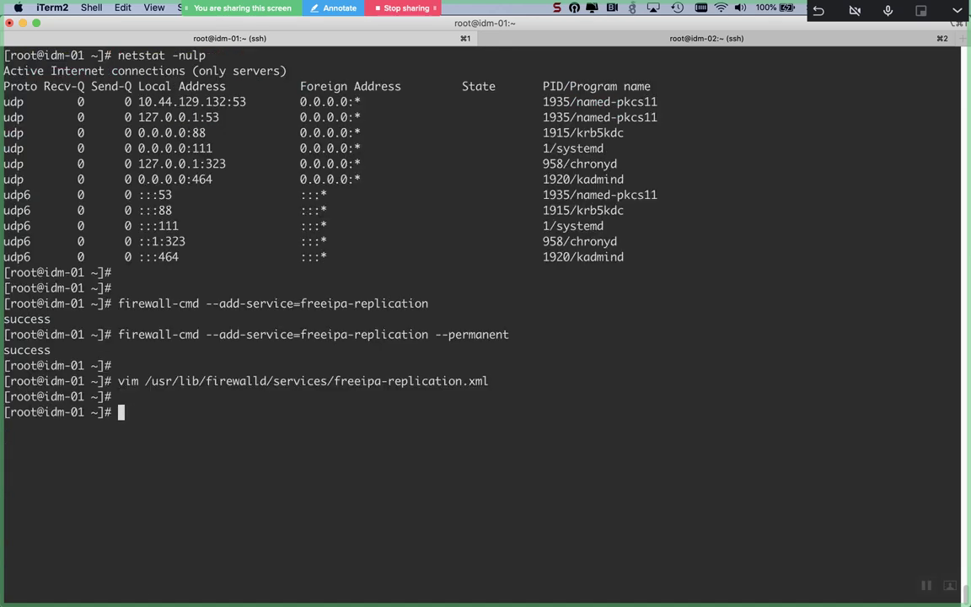
# Step: On idm-02, abandon a half-typed firewall-cmd --add-service command
pyautogui.click(765, 40)
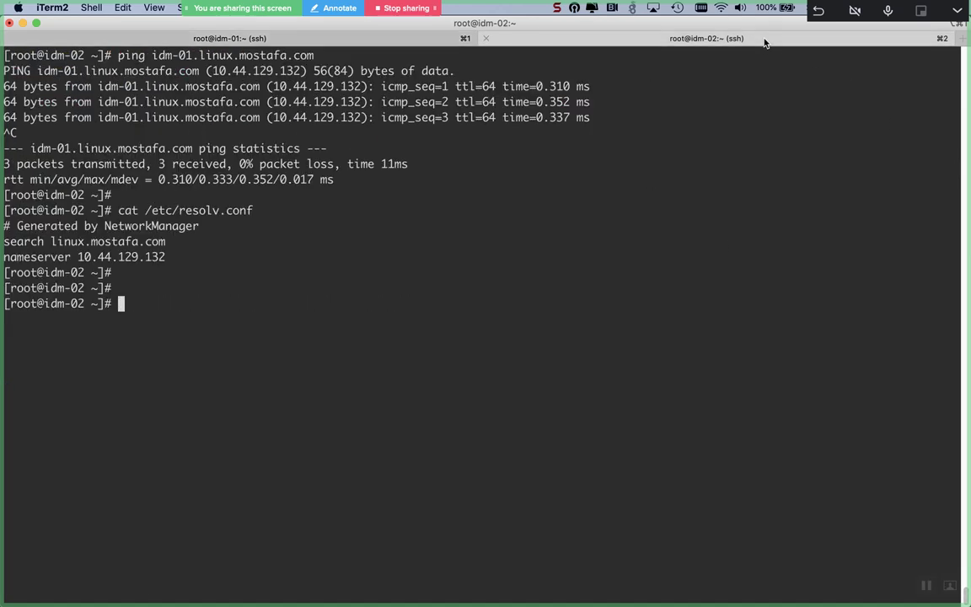
pyautogui.write('firewall-cmd --addse')
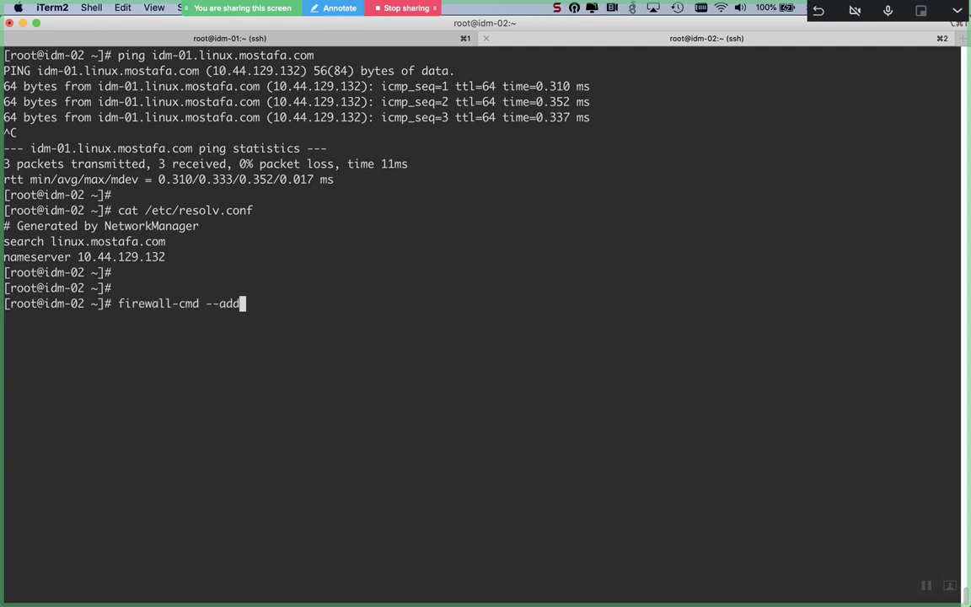
pyautogui.press('BackSpace')
pyautogui.press('BackSpace')
pyautogui.write('-se')
pyautogui.hotkey('ctrl', 'c')
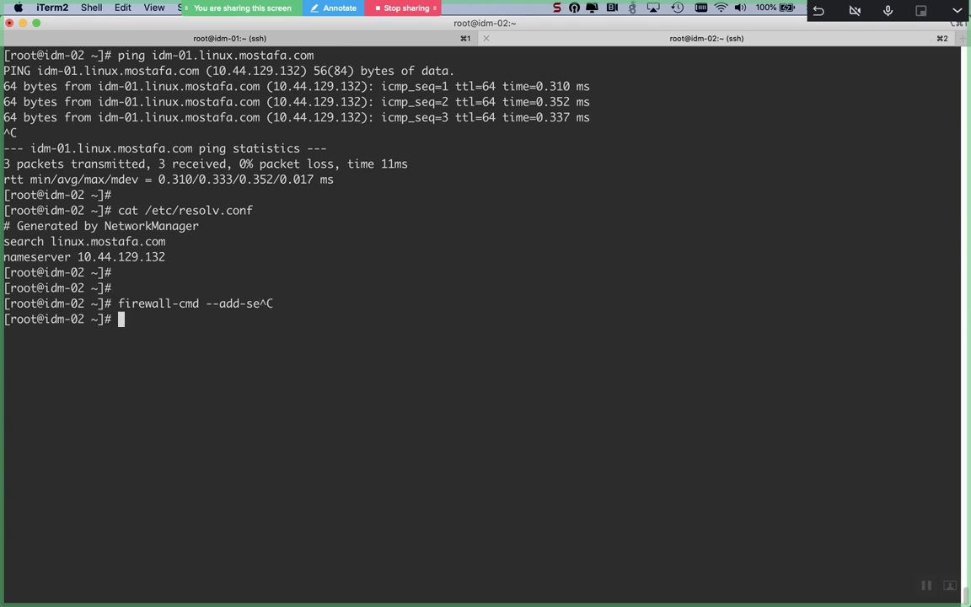
pyautogui.press('Return')
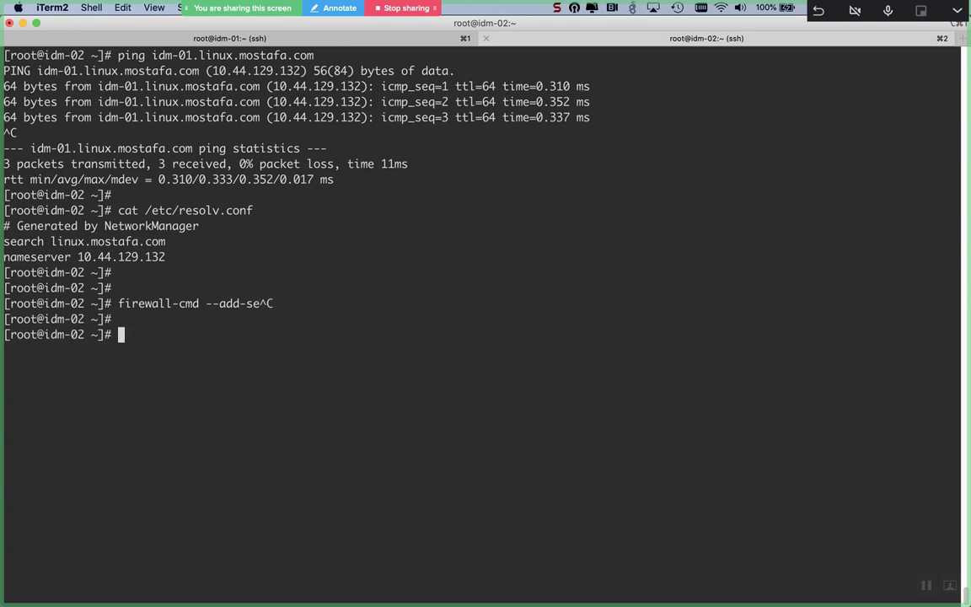
# Step: Install vim, bash-completion and net-tools with yum -y, then become root via sudo -i
pyautogui.write('yum insta')
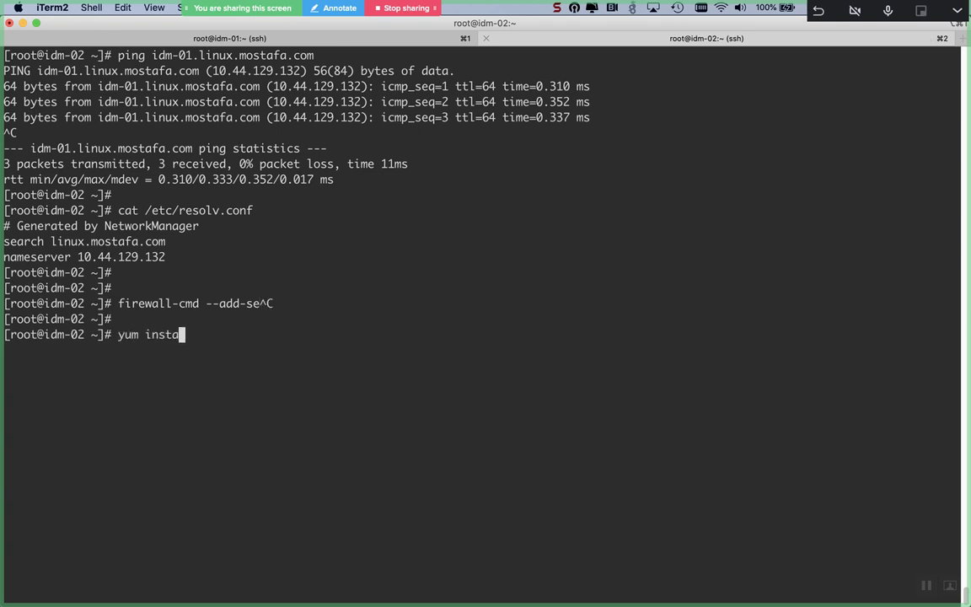
pyautogui.write('ll vim bas')
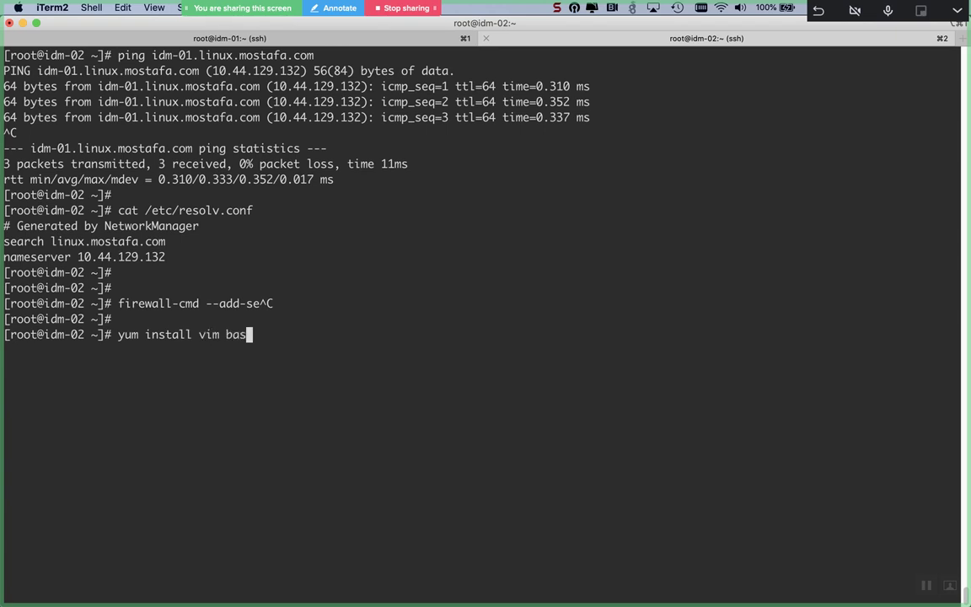
pyautogui.write('h-completio')
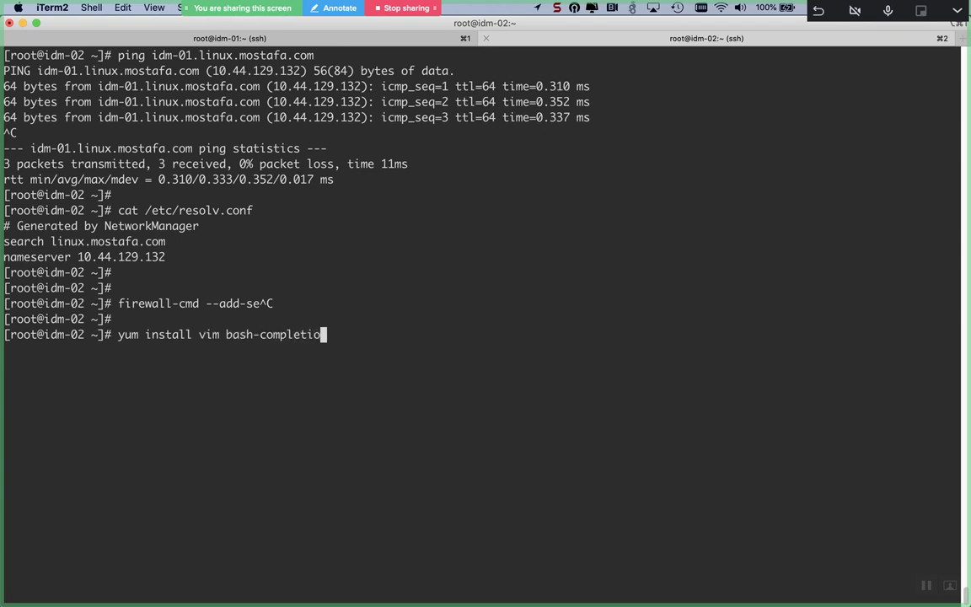
pyautogui.write('n net-tools -y')
pyautogui.press('Return')
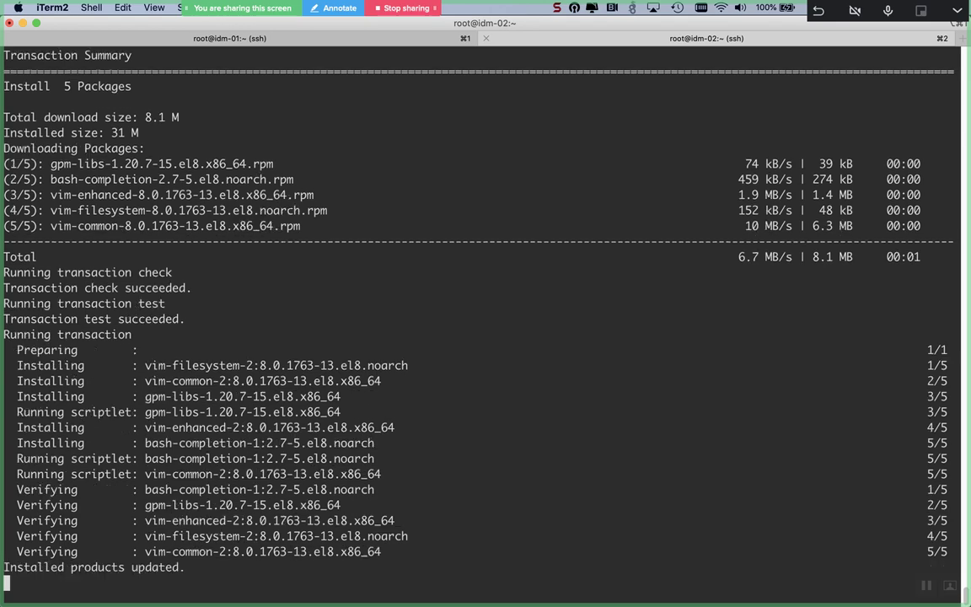
pyautogui.press('Return')
pyautogui.press('Return')
pyautogui.write('sudo -i')
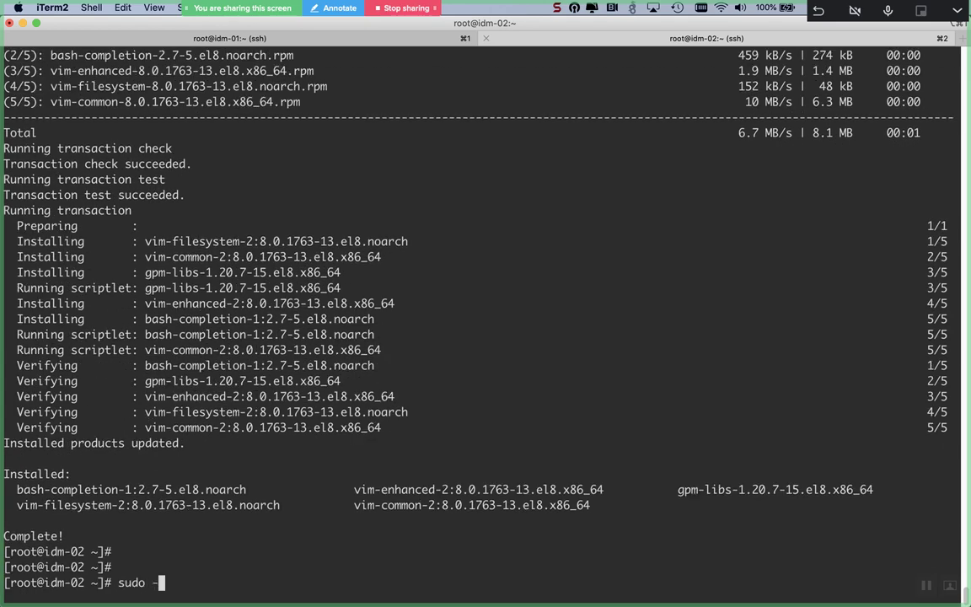
pyautogui.press('Return')
pyautogui.press('Return')
pyautogui.press('Return')
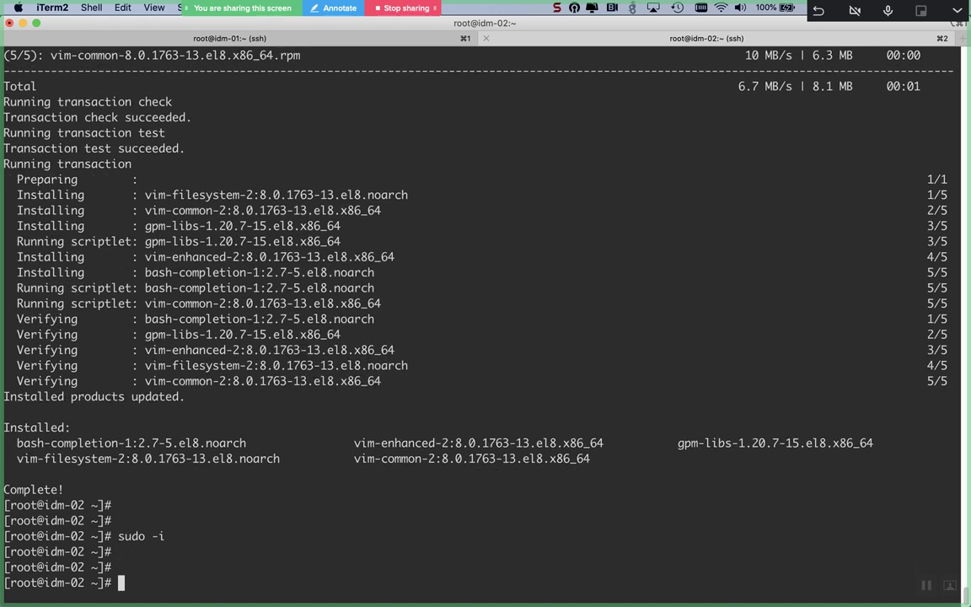
pyautogui.hotkey('ctrl', 'l')
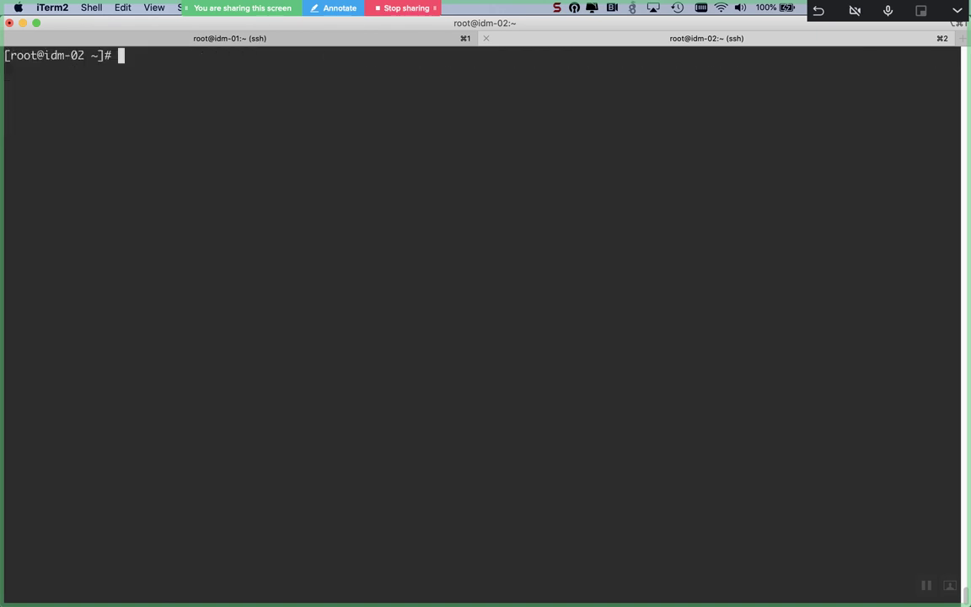
# Step: Add the freeipa-4 and freeipa-replication services to idm-02's firewall
pyautogui.write('firewall-cmd --add-se')
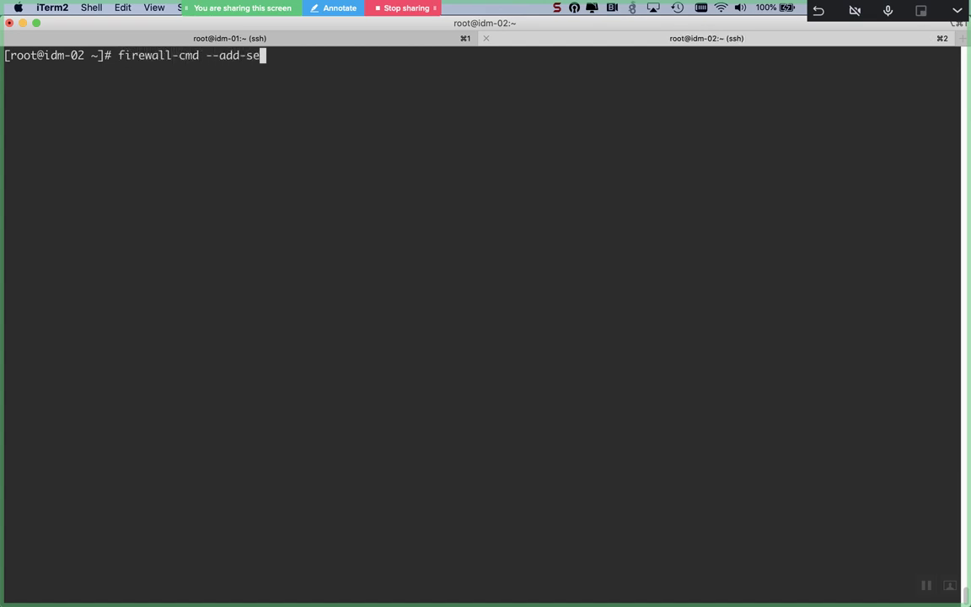
pyautogui.write('rvice=free')
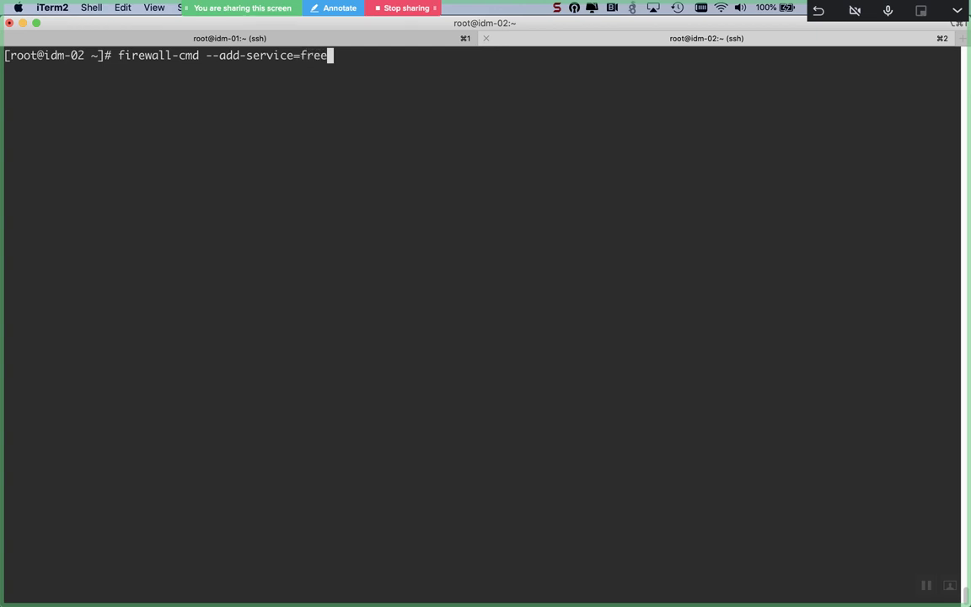
pyautogui.write('ipa-4')
pyautogui.press('Return')
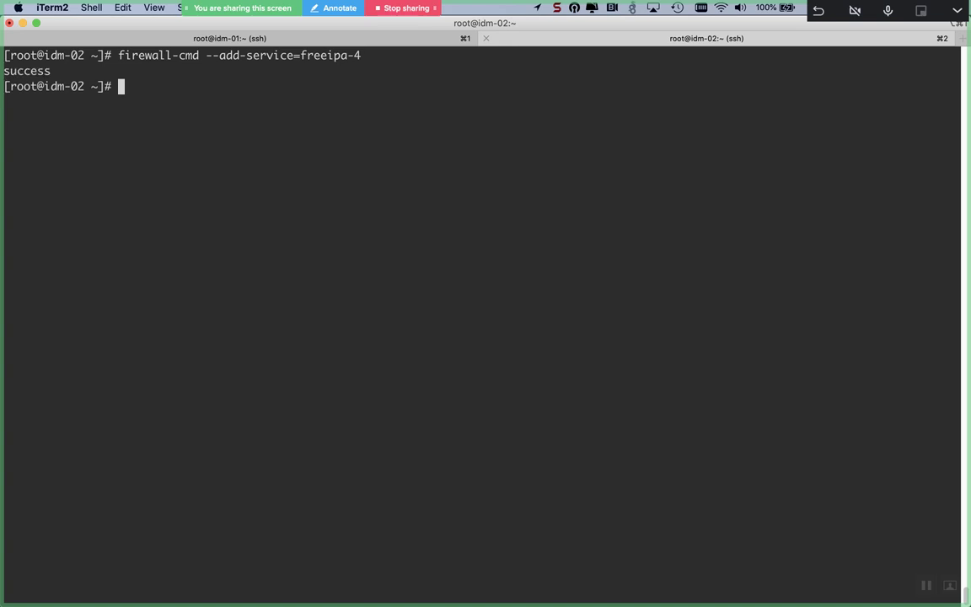
pyautogui.press('Up')
pyautogui.press('BackSpace')
pyautogui.press('BackSpace')
pyautogui.write('re')
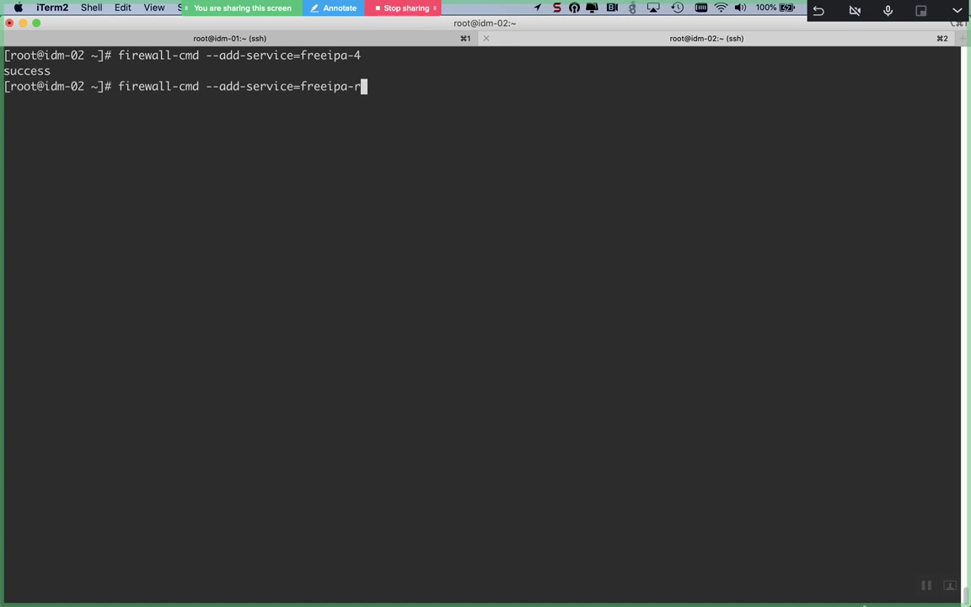
pyautogui.press('Tab')
pyautogui.press('Return')
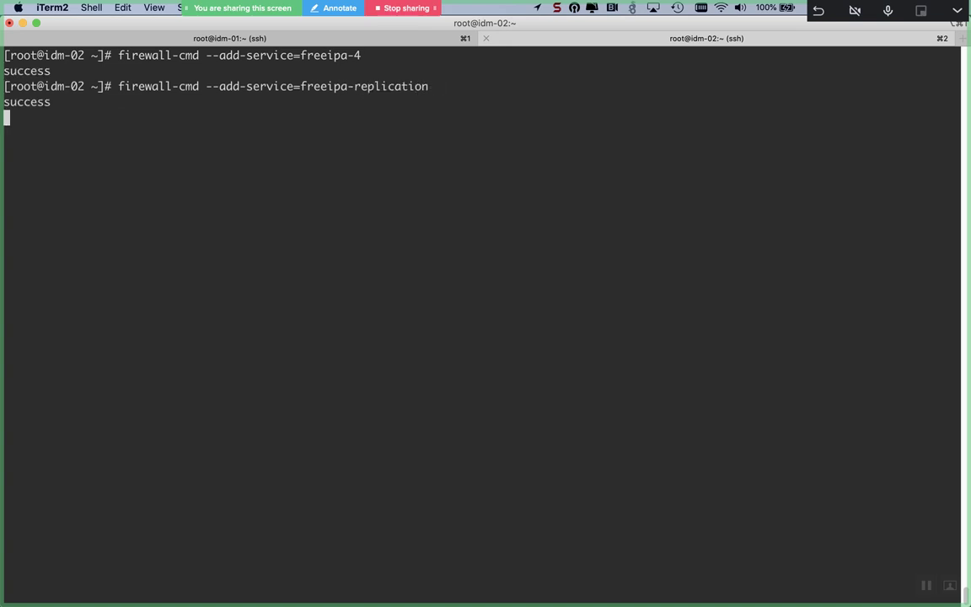
# Step: Add the dns and ntp services to idm-02's firewall
pyautogui.press('Up')
pyautogui.press('BackSpace')
pyautogui.press('BackSpace')
pyautogui.press('BackSpace')
pyautogui.press('BackSpace')
pyautogui.press('BackSpace')
pyautogui.press('BackSpace')
pyautogui.press('BackSpace')
pyautogui.press('BackSpace')
pyautogui.press('BackSpace')
pyautogui.press('BackSpace')
pyautogui.press('BackSpace')
pyautogui.press('BackSpace')
pyautogui.press('BackSpace')
pyautogui.press('BackSpace')
pyautogui.press('BackSpace')
pyautogui.press('BackSpace')
pyautogui.press('BackSpace')
pyautogui.press('BackSpace')
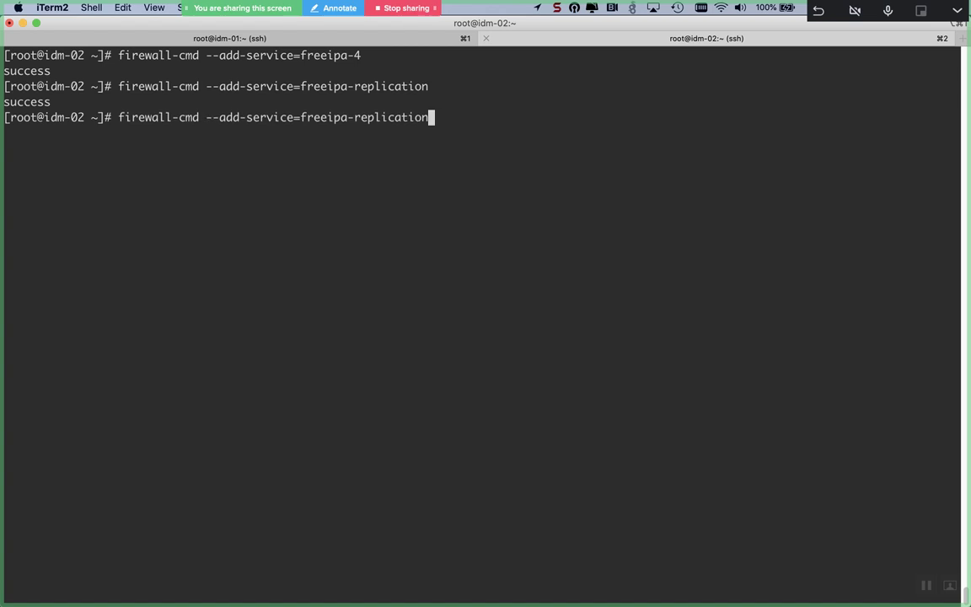
pyautogui.press('BackSpace')
pyautogui.press('BackSpace')
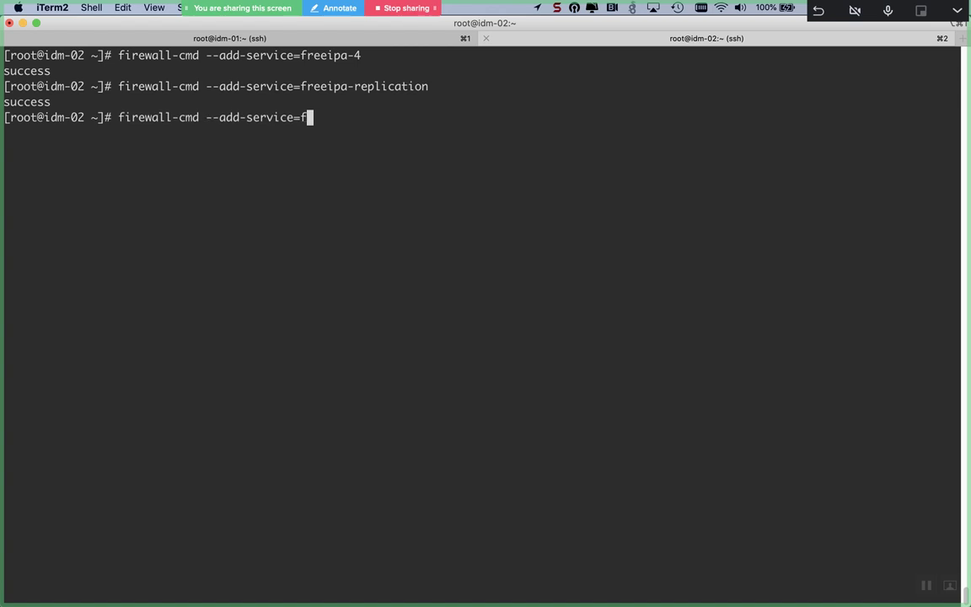
pyautogui.write('dns')
pyautogui.press('Return')
pyautogui.press('Up')
pyautogui.press('BackSpace')
pyautogui.press('BackSpace')
pyautogui.press('BackSpace')
pyautogui.write('ntp')
pyautogui.press('Return')
pyautogui.press('Return')
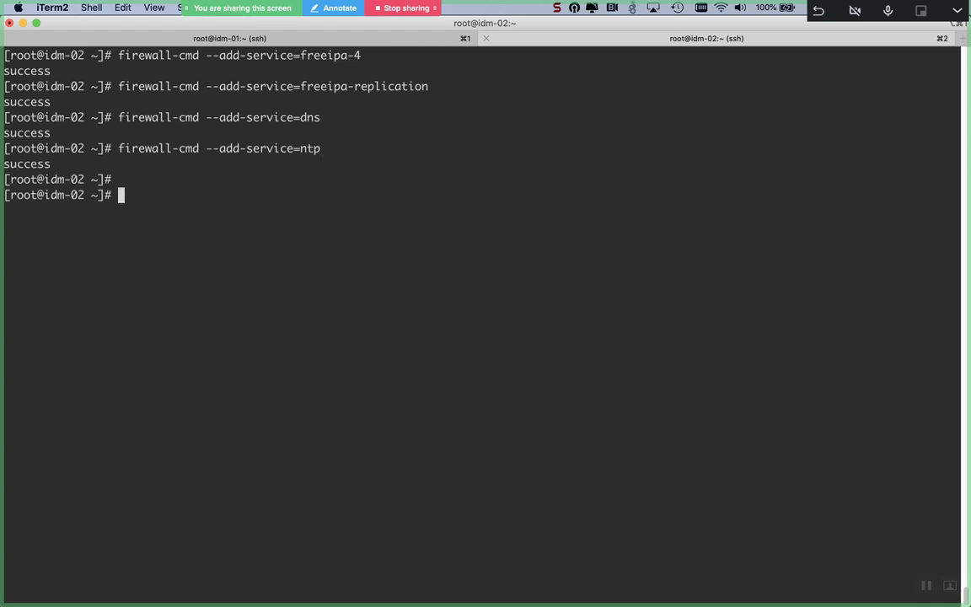
# Step: Save the firewall rules with --runtime-to-permanent and verify them with --list-all
pyautogui.write('firewall-c')
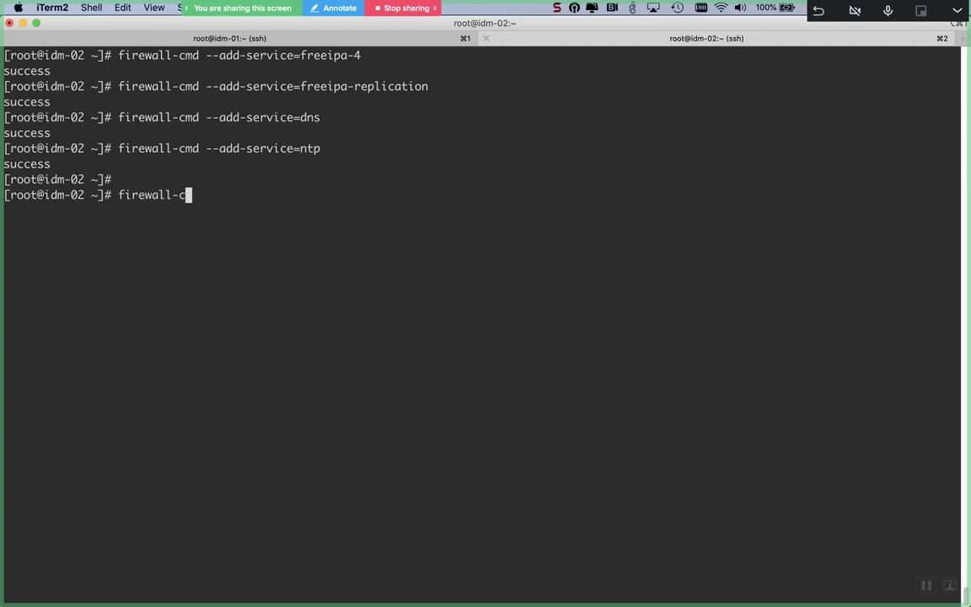
pyautogui.write('md --runtime-to')
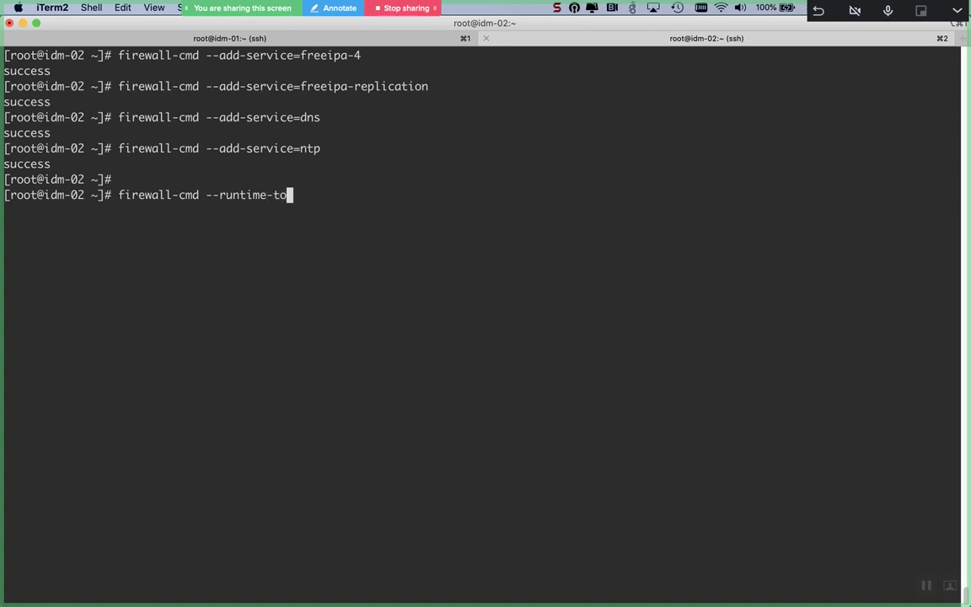
pyautogui.write('-permanent')
pyautogui.press('Return')
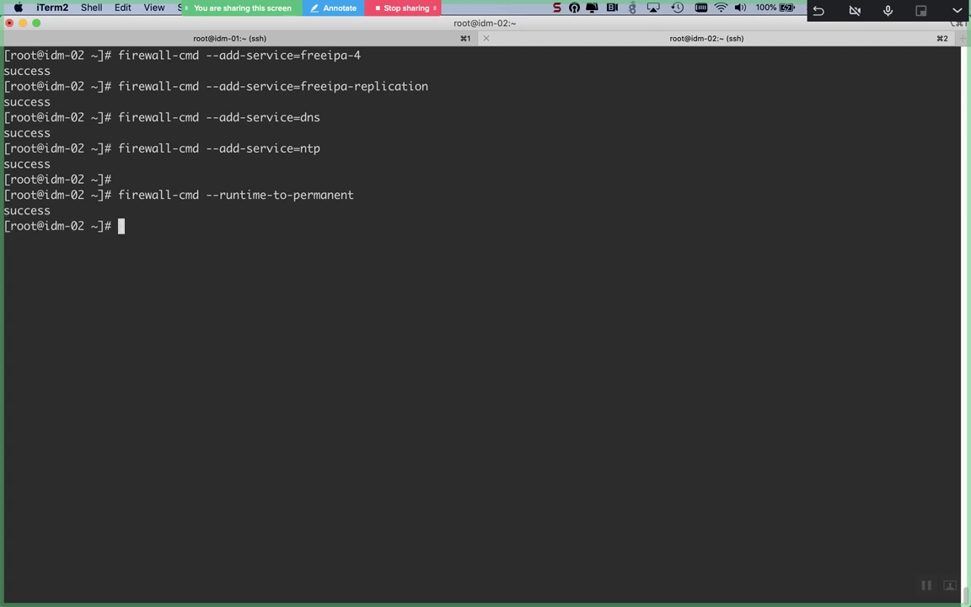
pyautogui.press('Return')
pyautogui.write('fire')
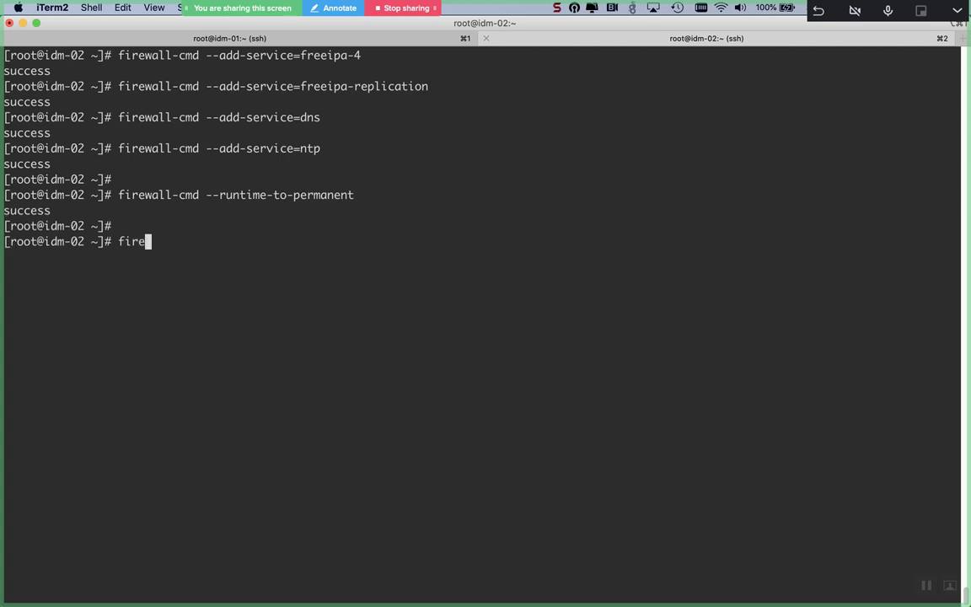
pyautogui.write('wall-cmd --list-all')
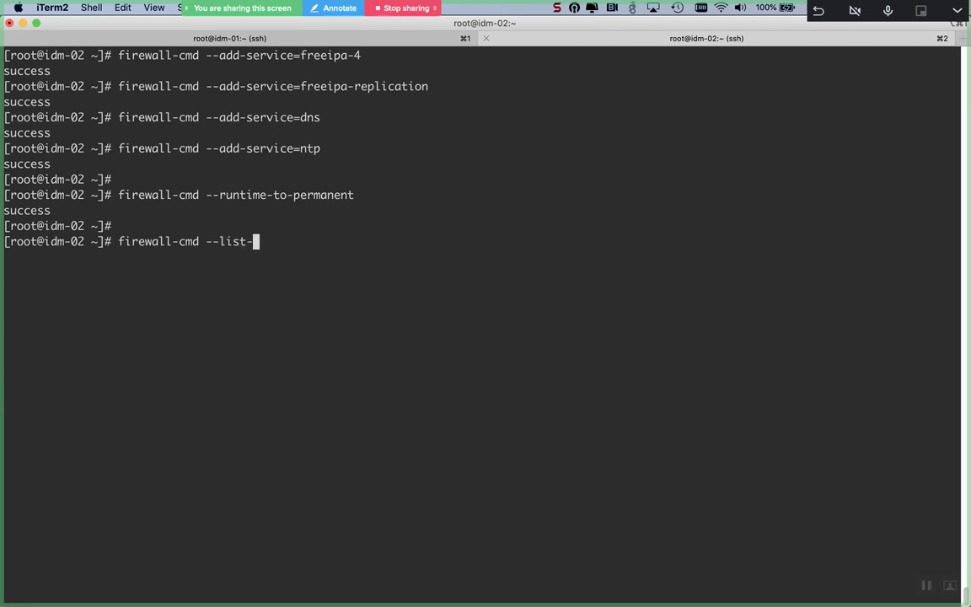
pyautogui.press('Return')
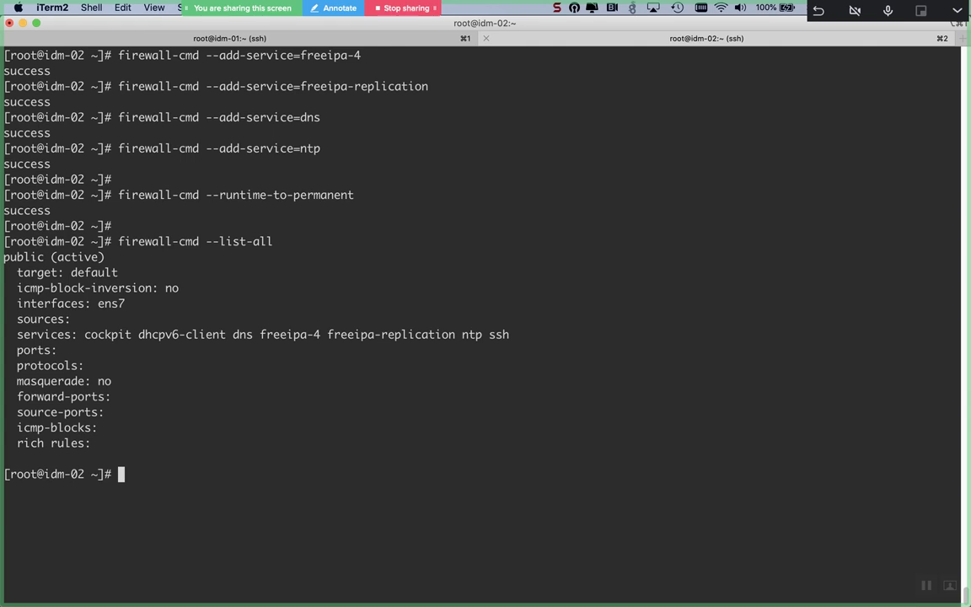
pyautogui.hotkey('ctrl', 'l')
# Step: List the available ipa-* tools, then run ipa-replica-install --help
pyautogui.write('ipa')
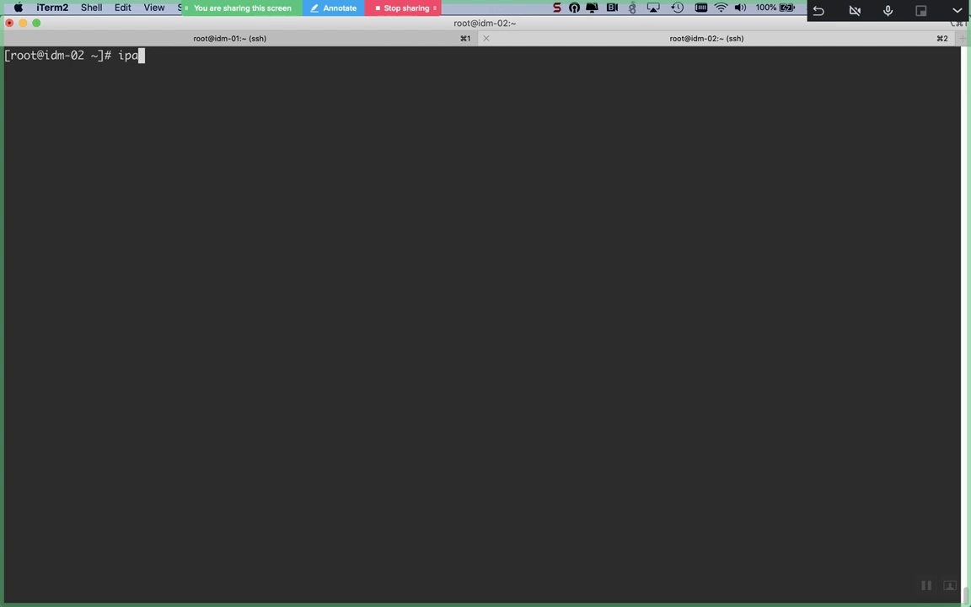
pyautogui.press('Tab')
pyautogui.press('Tab')
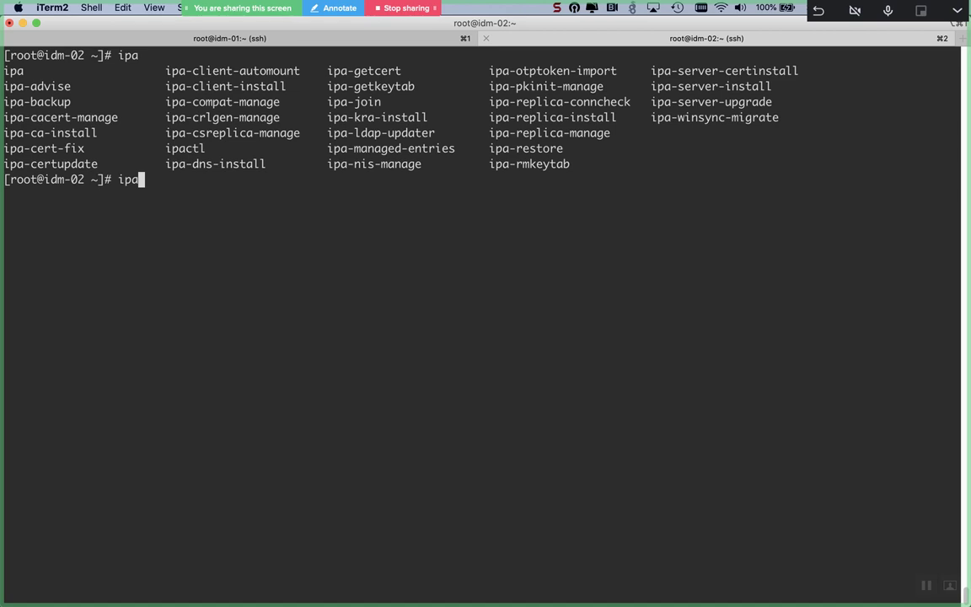
pyautogui.write('-replica-')
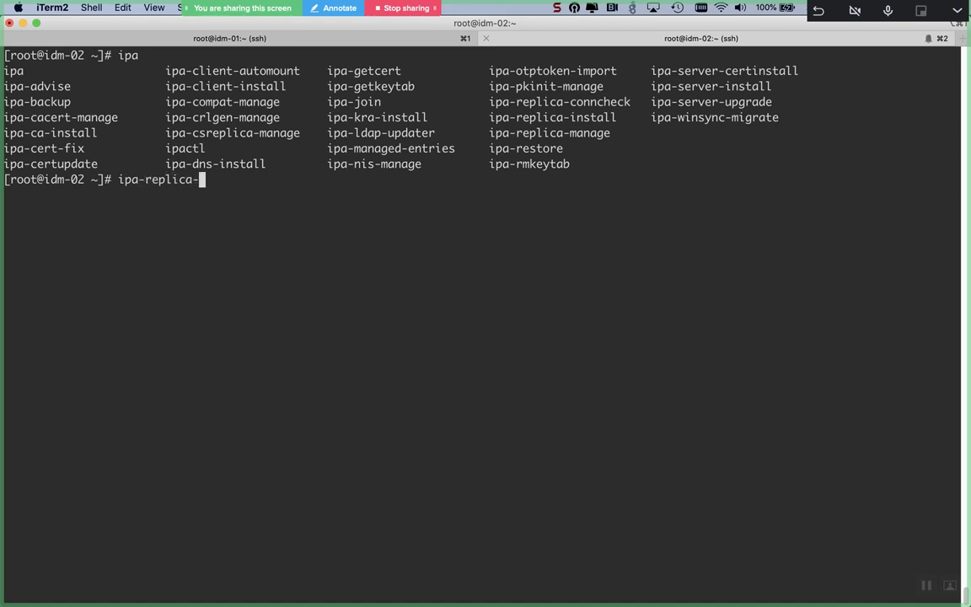
pyautogui.write('ins')
pyautogui.press('Tab')
pyautogui.hotkey('ctrl', 'l')
pyautogui.write('--help')
pyautogui.press('Return')
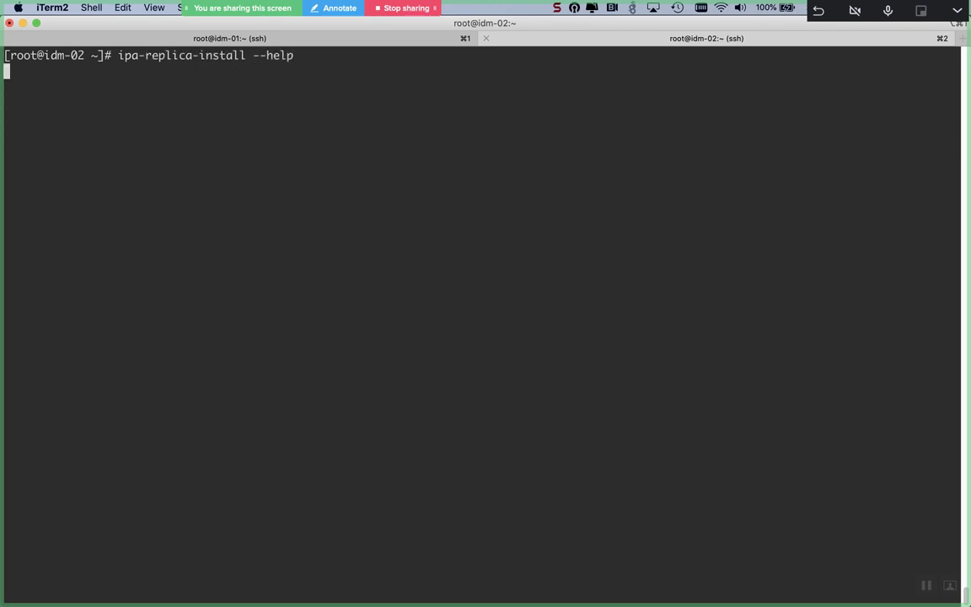
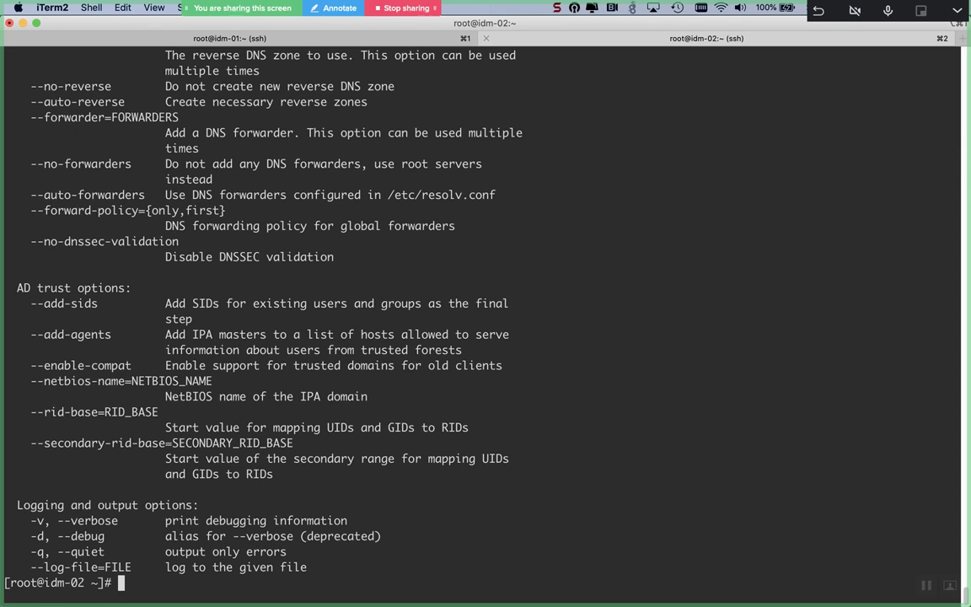
# Step: Recall the ipa-replica-install command without its help option and append --setup-ca
pyautogui.press('Up')
pyautogui.press('BackSpace')
pyautogui.press('BackSpace')
pyautogui.press('BackSpace')
pyautogui.press('BackSpace')
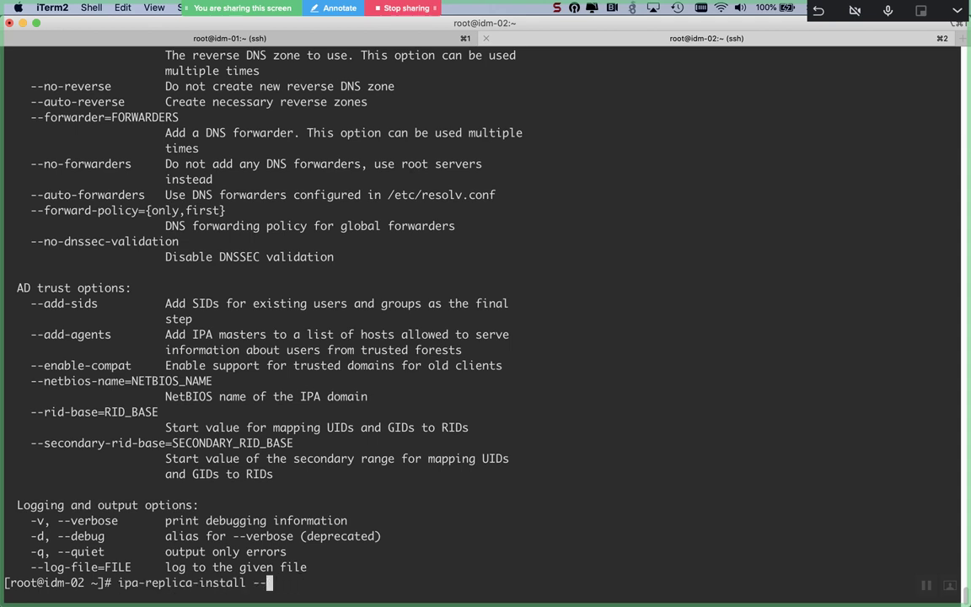
pyautogui.press('BackSpace')
pyautogui.press('BackSpace')
pyautogui.scroll(10, 812, 149)
pyautogui.scroll(9, 811, 149)
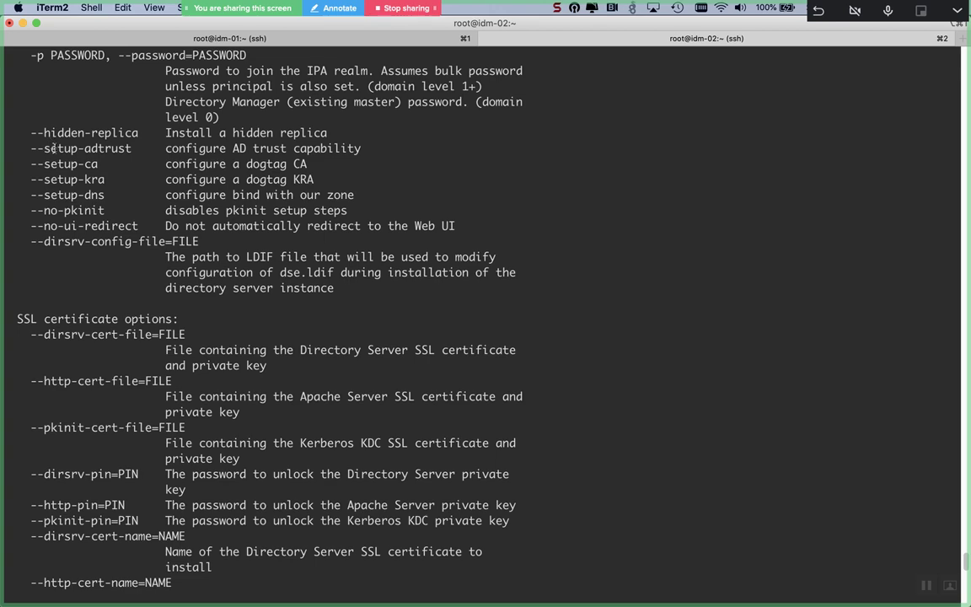
pyautogui.doubleClick(51, 165)
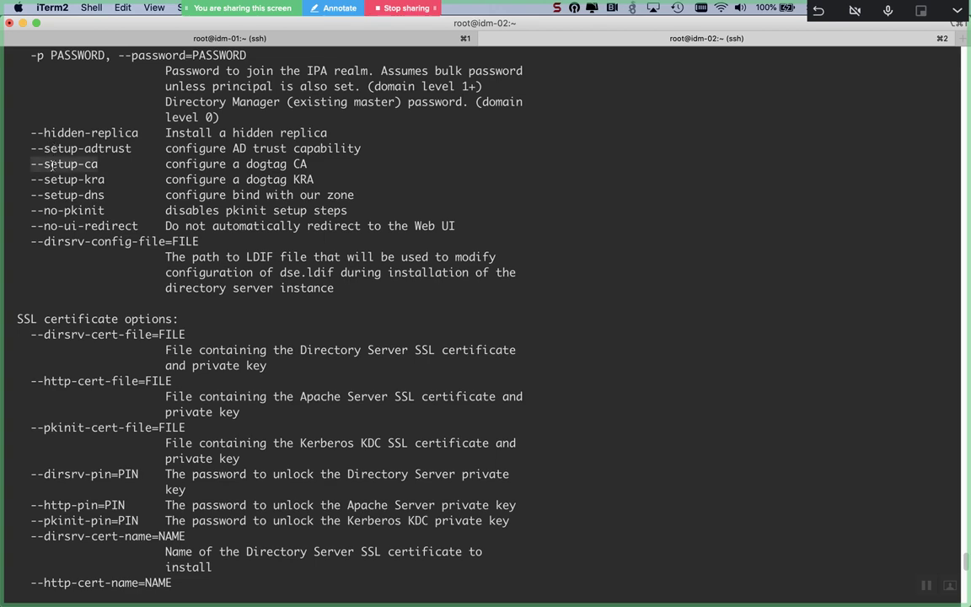
pyautogui.write('--setup-ca')
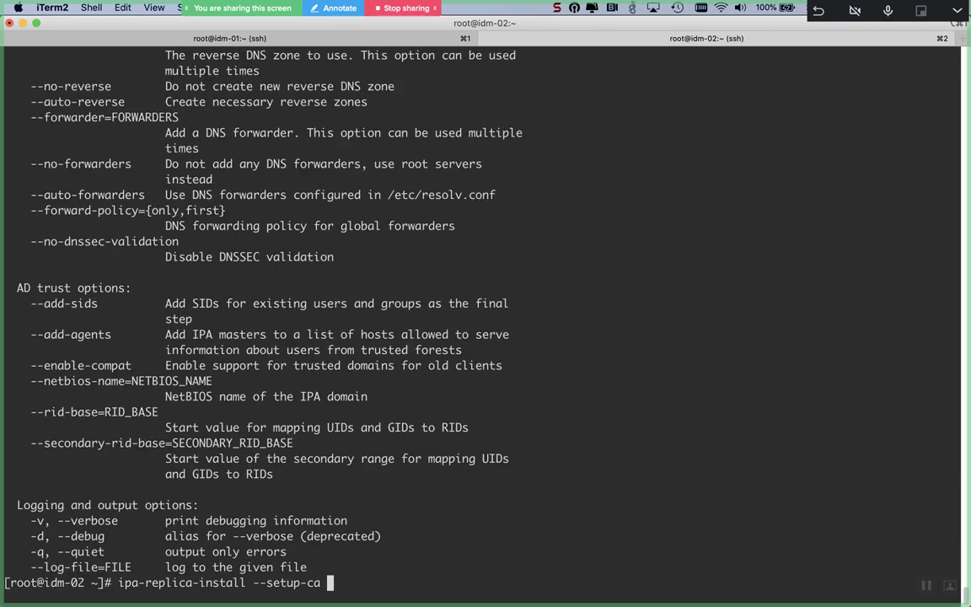
# Step: Append --setup-kra and --setup-dns, copied from the help text
pyautogui.scroll(10, 36, 203)
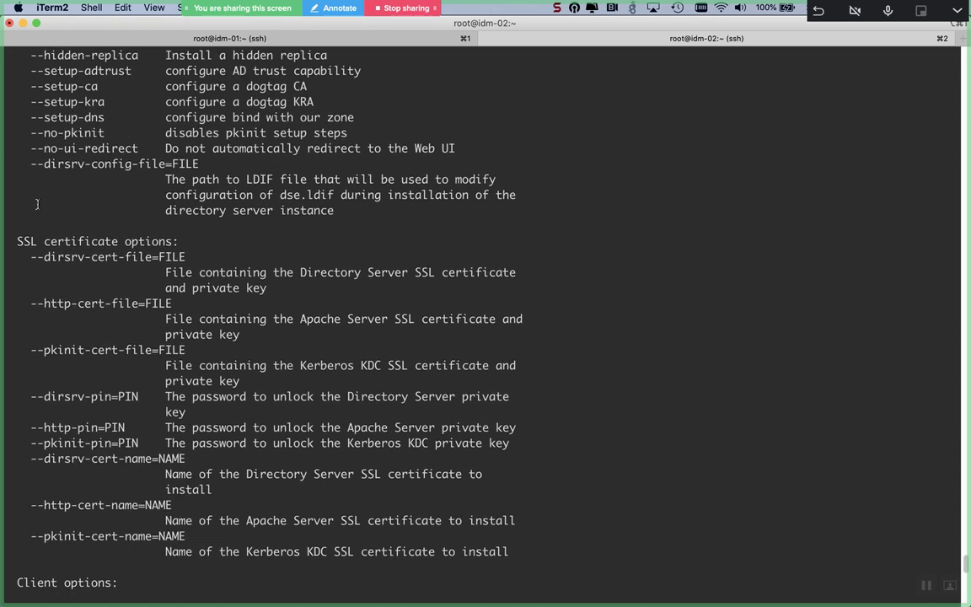
pyautogui.doubleClick(58, 101)
pyautogui.press('super+c')
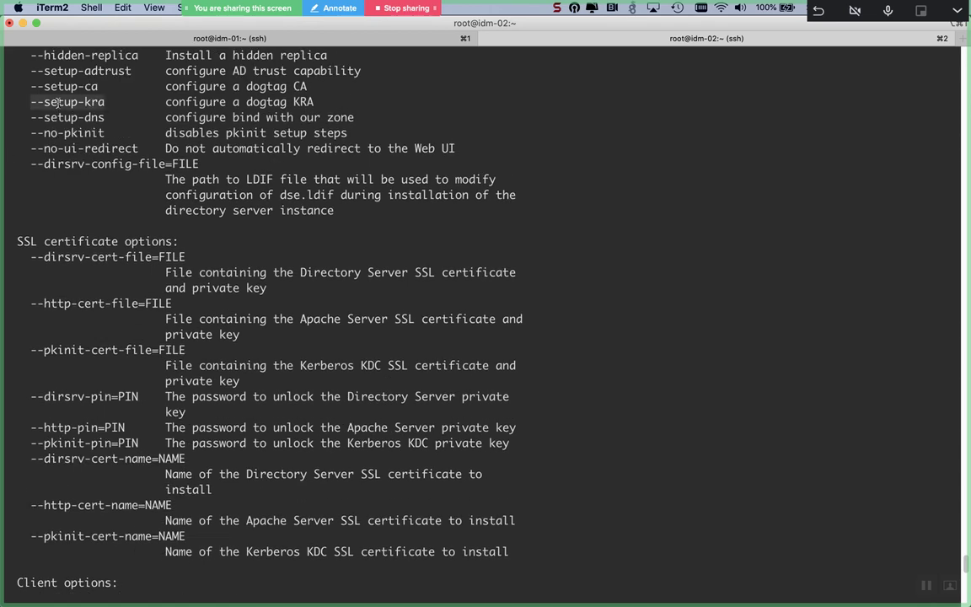
pyautogui.scroll(-15, 57, 101)
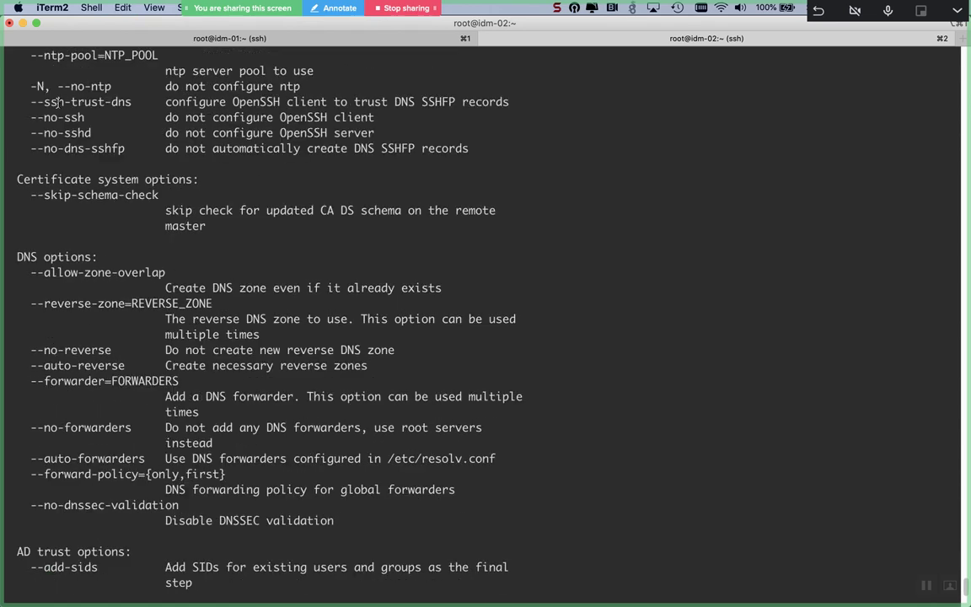
pyautogui.press('super+v')
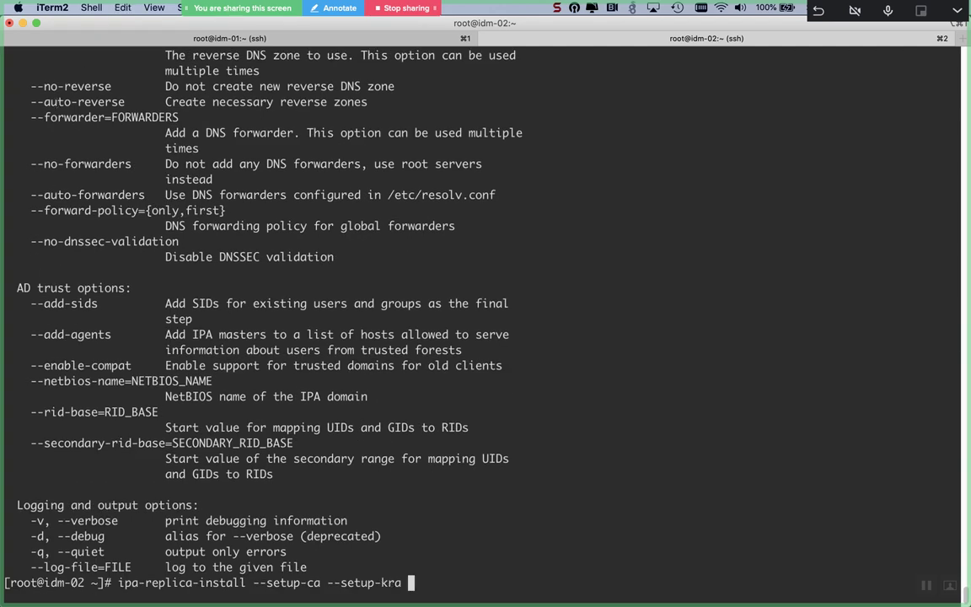
pyautogui.scroll(6, 58, 101)
pyautogui.scroll(5, 51, 169)
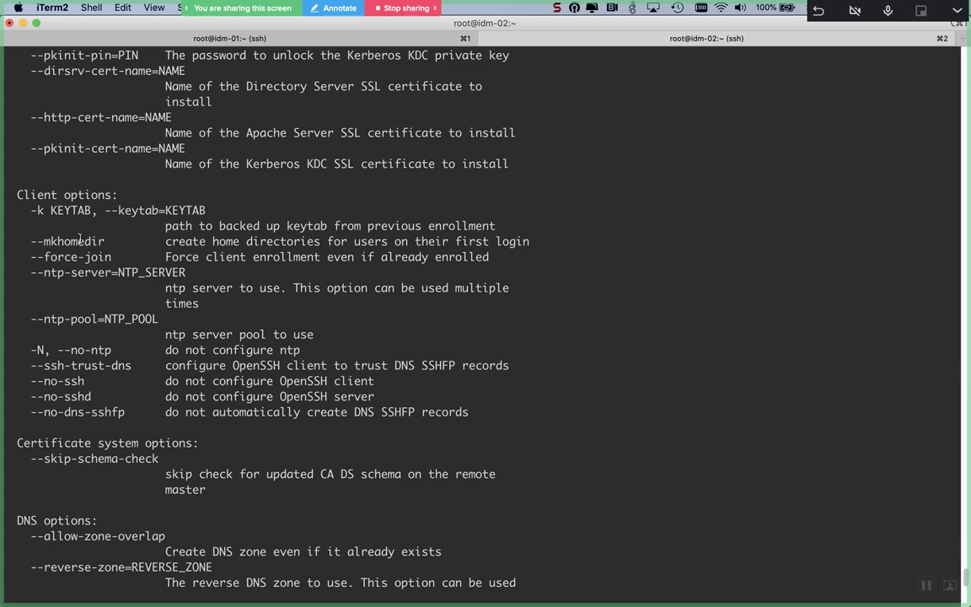
pyautogui.scroll(5, 81, 242)
pyautogui.scroll(5, 80, 238)
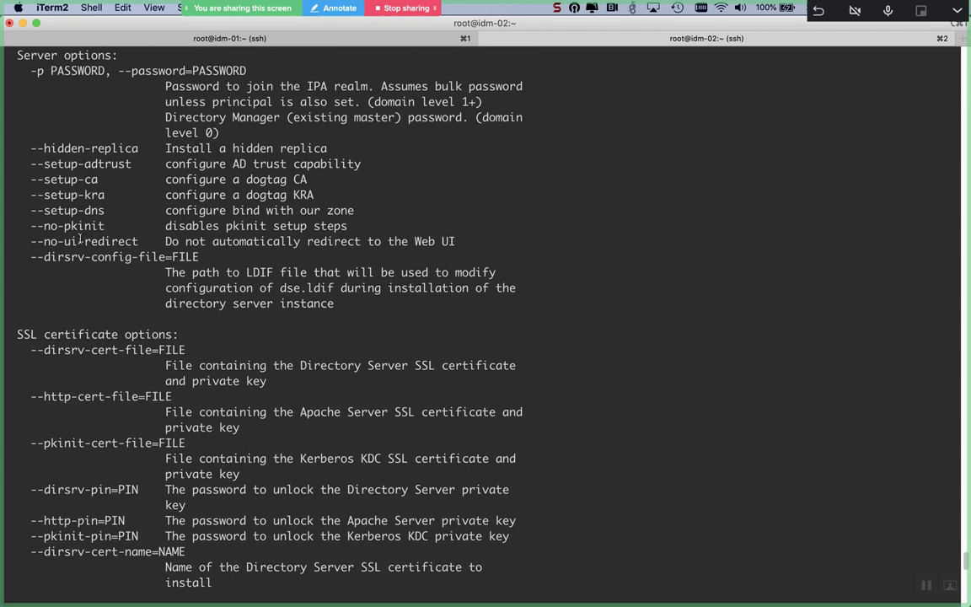
pyautogui.doubleClick(88, 210)
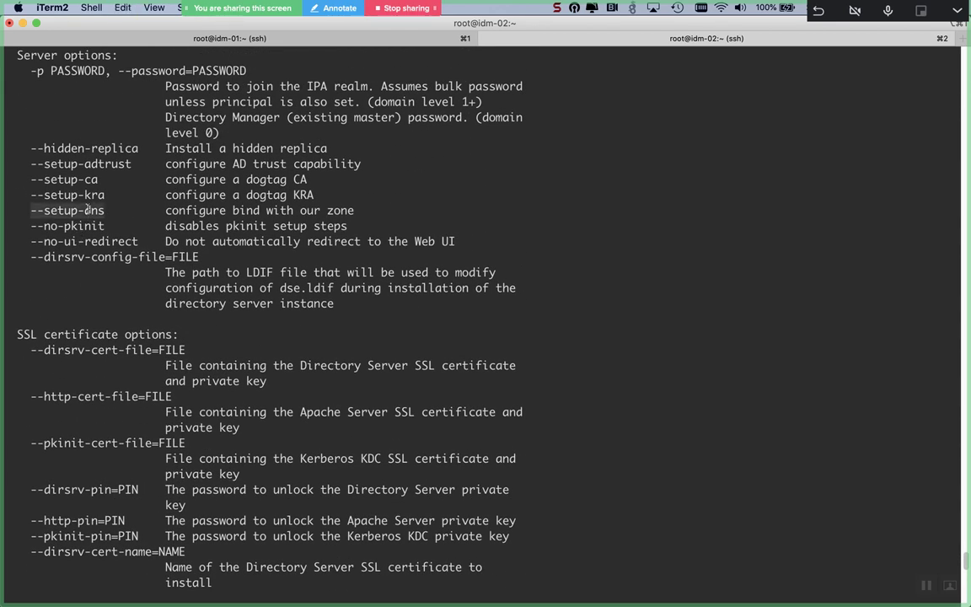
pyautogui.write('--setup-dns')
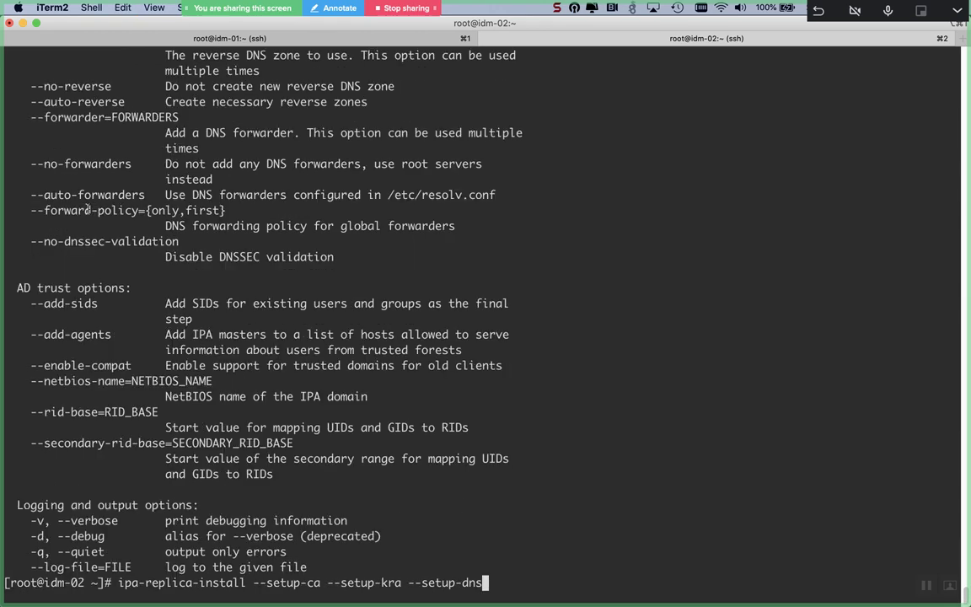
# Step: Append --mkhomedir, --allow-zone-overlap and --reverse-zone, copied from the help text
pyautogui.scroll(8, 80, 189)
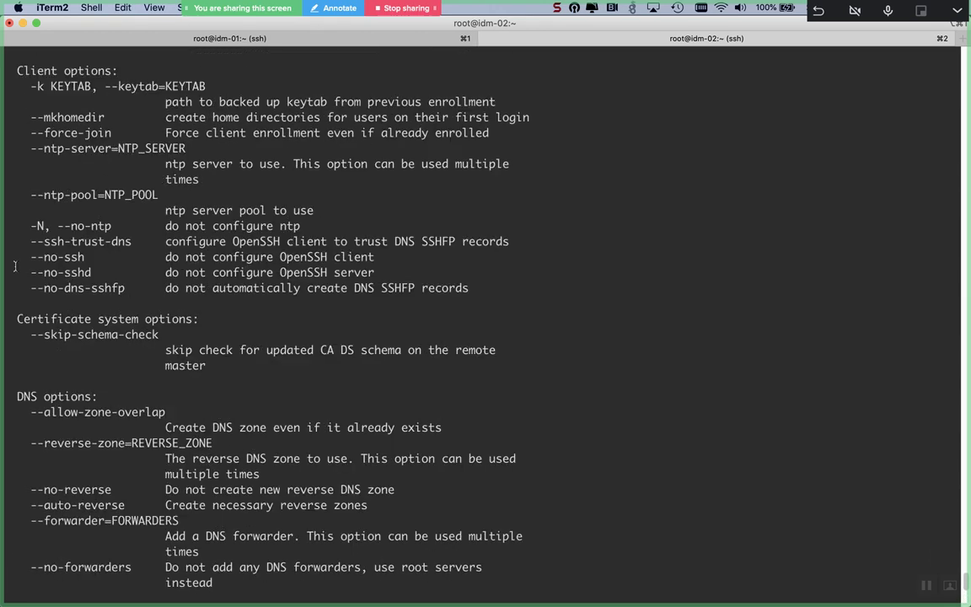
pyautogui.doubleClick(59, 117)
pyautogui.press('super+c')
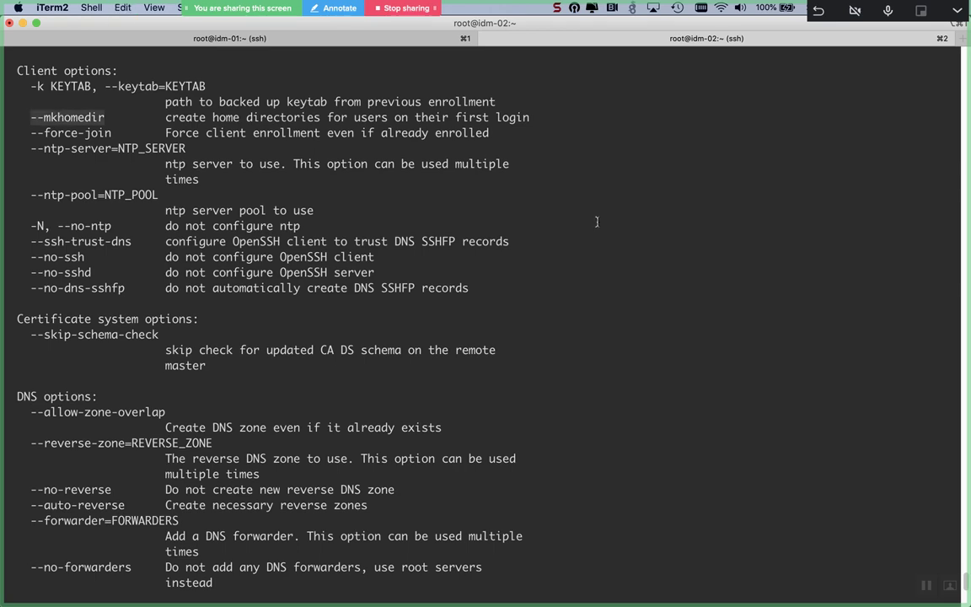
pyautogui.scroll(-10, 597, 222)
pyautogui.press('super+v')
pyautogui.scroll(12, 597, 222)
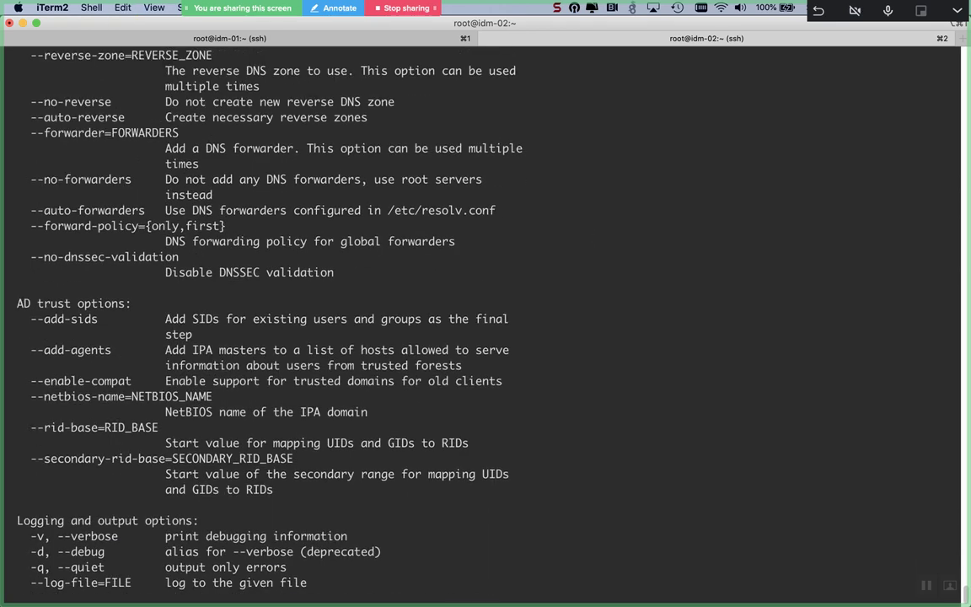
pyautogui.scroll(10, 485, 320)
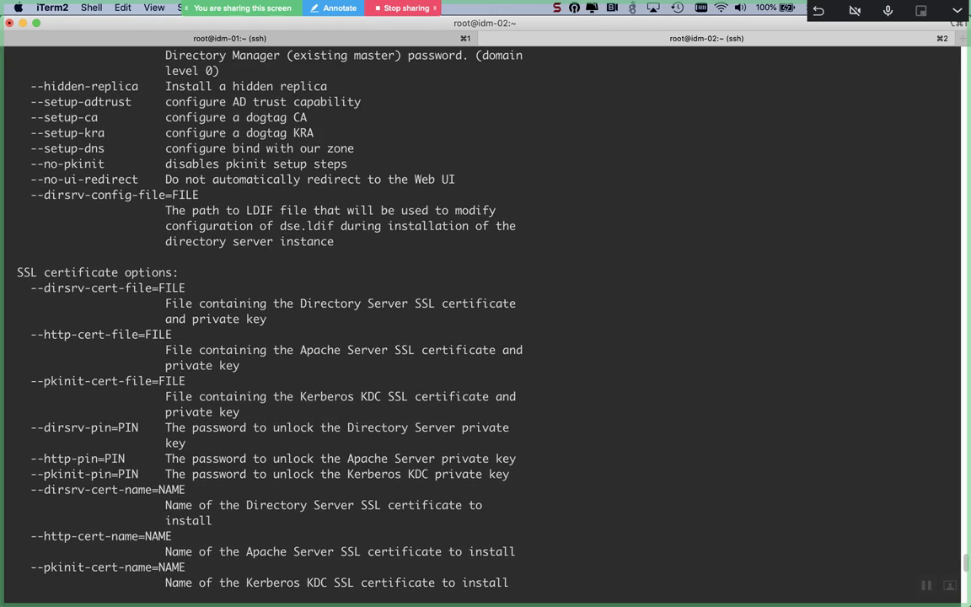
pyautogui.scroll(-15, 485, 320)
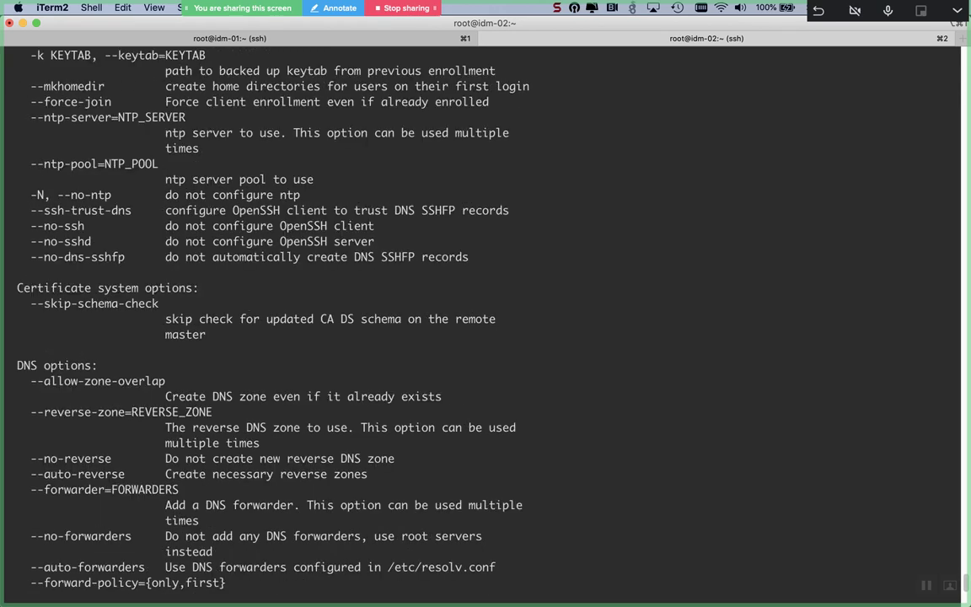
pyautogui.scroll(-5, 485, 320)
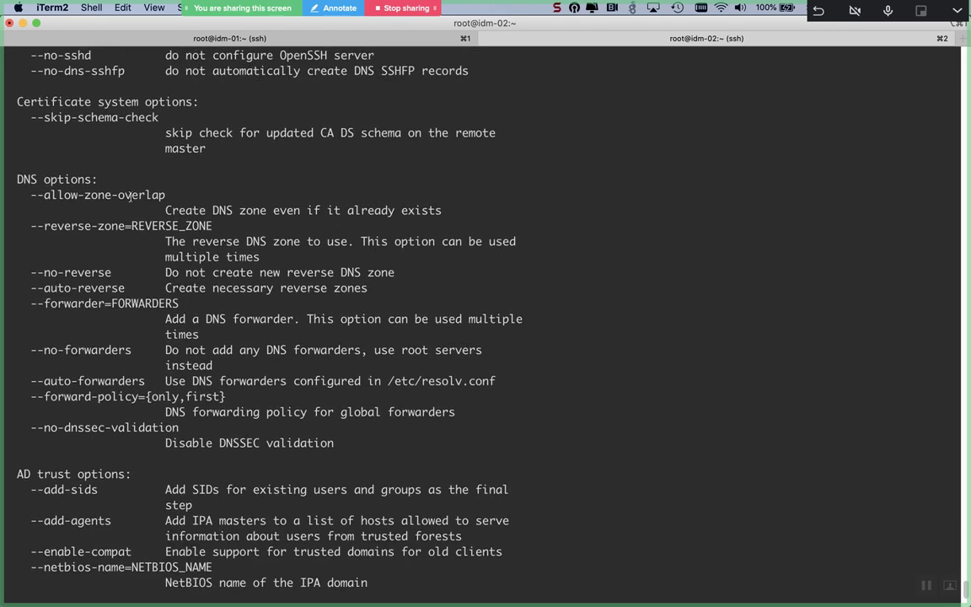
pyautogui.doubleClick(121, 195)
pyautogui.press('super+c')
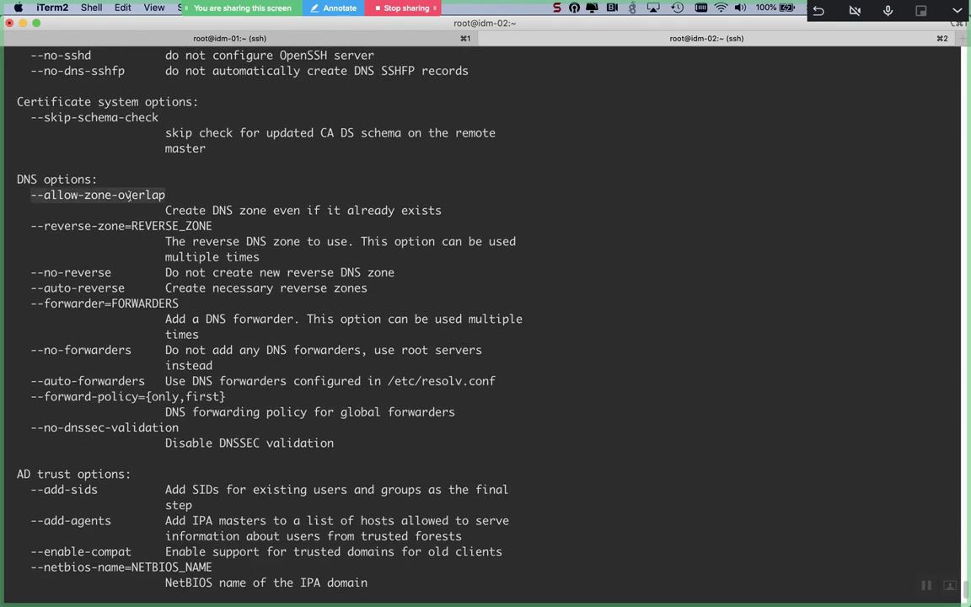
pyautogui.press('super+v')
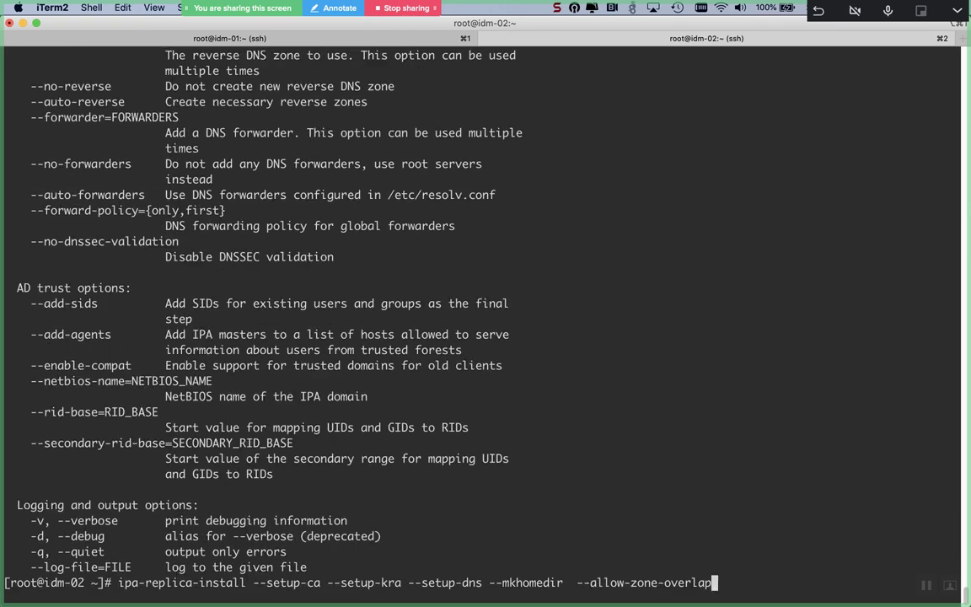
pyautogui.scroll(10, 60, 205)
pyautogui.scroll(-5, 60, 205)
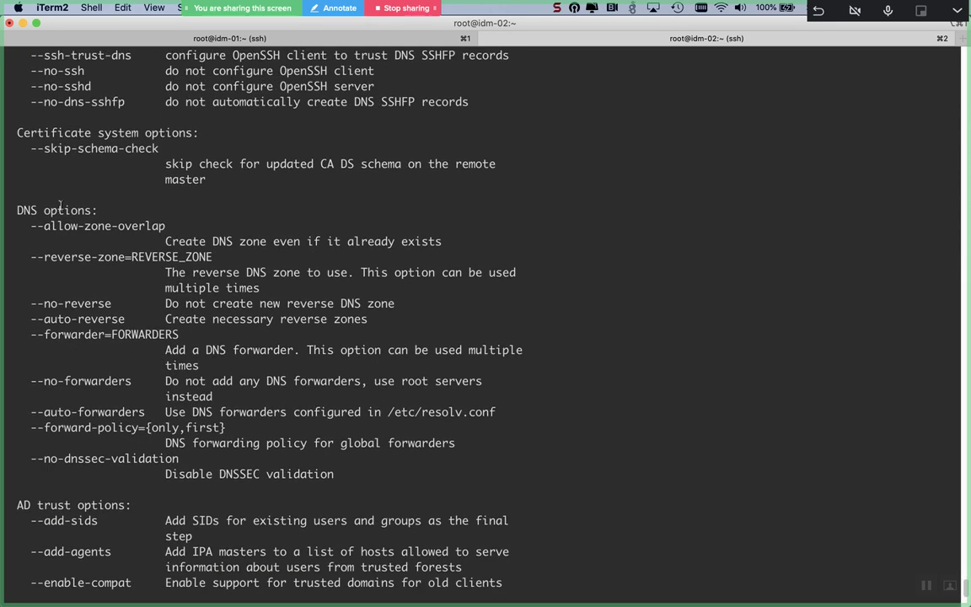
pyautogui.doubleClick(42, 256)
pyautogui.write('--reverse-zone')
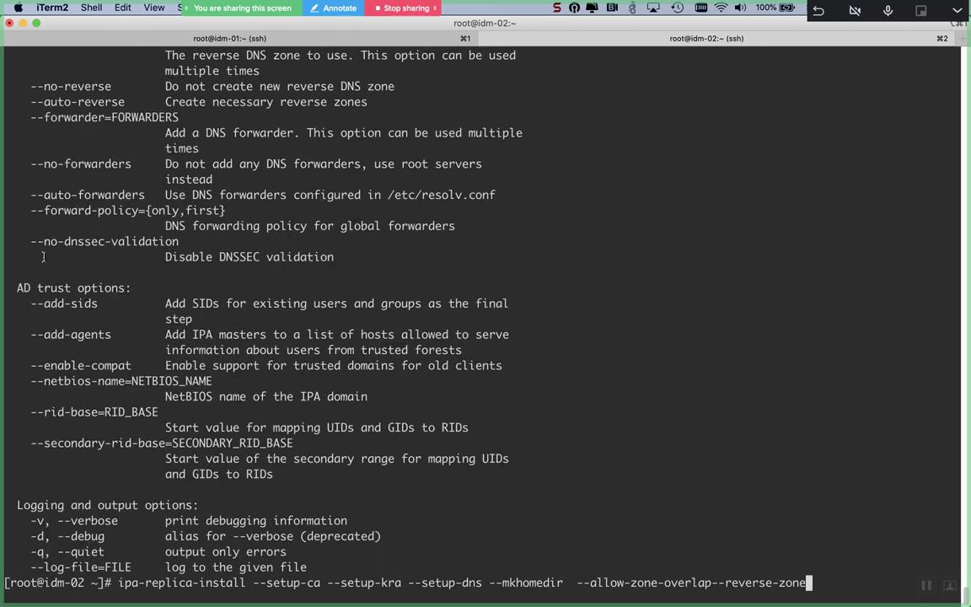
# Step: Set --reverse-zone=44.10.in-addr.arpa, separated from the previous option by a space
pyautogui.write('=')
pyautogui.press('Left')
pyautogui.press('Left')
pyautogui.press('Left')
pyautogui.press('Left')
pyautogui.press('Left')
pyautogui.press('Left')
pyautogui.press('Left')
pyautogui.press('Left')
pyautogui.press('Left')
pyautogui.press('Left')
pyautogui.press('Left')
pyautogui.press('Left')
pyautogui.press('Left')
pyautogui.press('Left')
pyautogui.press('Left')
pyautogui.press('Right')
pyautogui.press('Right')
pyautogui.press('Right')
pyautogui.press('Right')
pyautogui.press('Right')
pyautogui.press('Right')
pyautogui.press('Right')
pyautogui.press('Right')
pyautogui.press('Right')
pyautogui.press('Right')
pyautogui.press('Right')
pyautogui.press('Right')
pyautogui.press('Right')
pyautogui.press('Right')
pyautogui.press('Right')
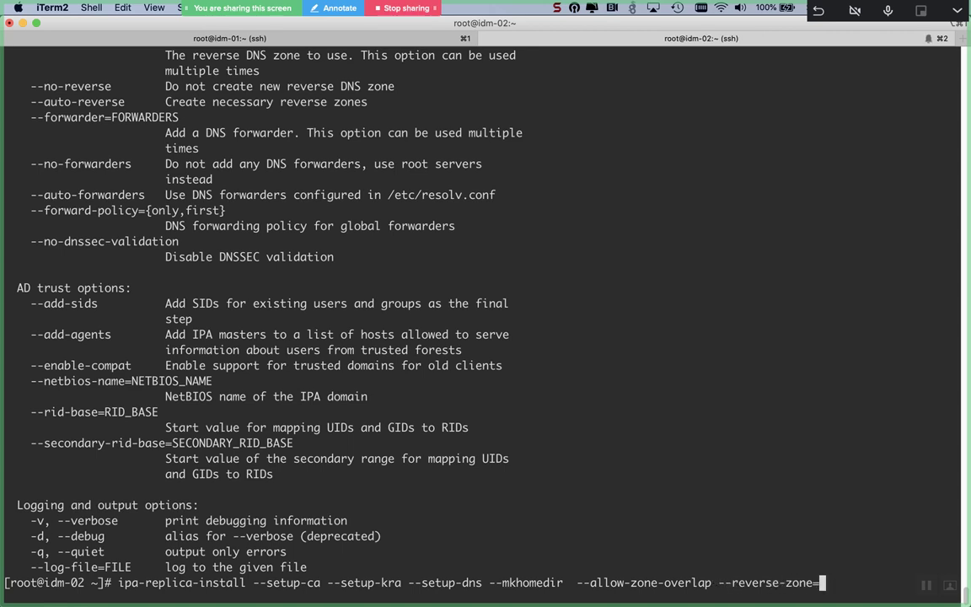
pyautogui.write('44.10.in-addr')
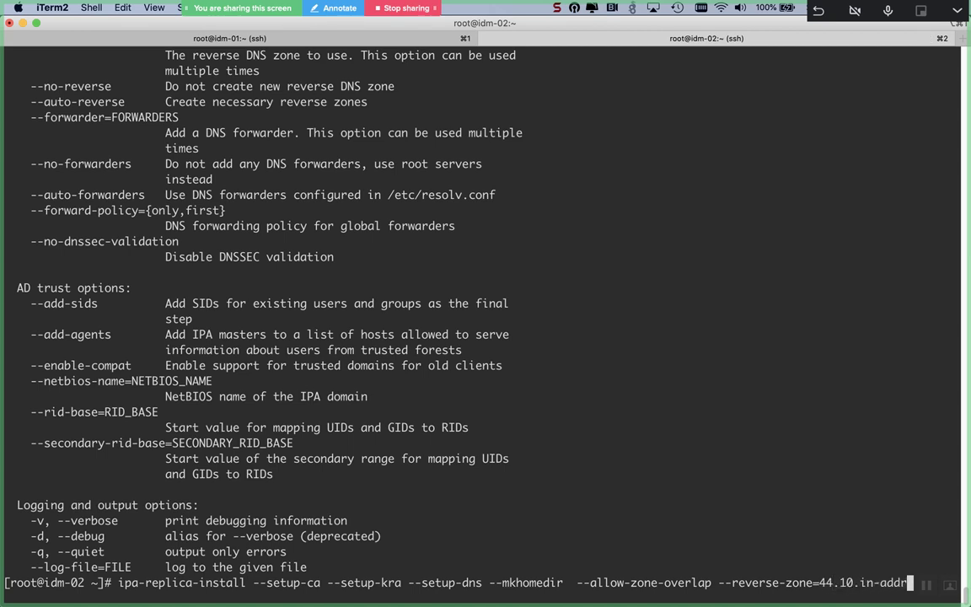
pyautogui.write('.arpa')
# Step: Add --forwarder=8.8.8.8 to the command, taking the option name from the help
pyautogui.scroll(6, 81, 205)
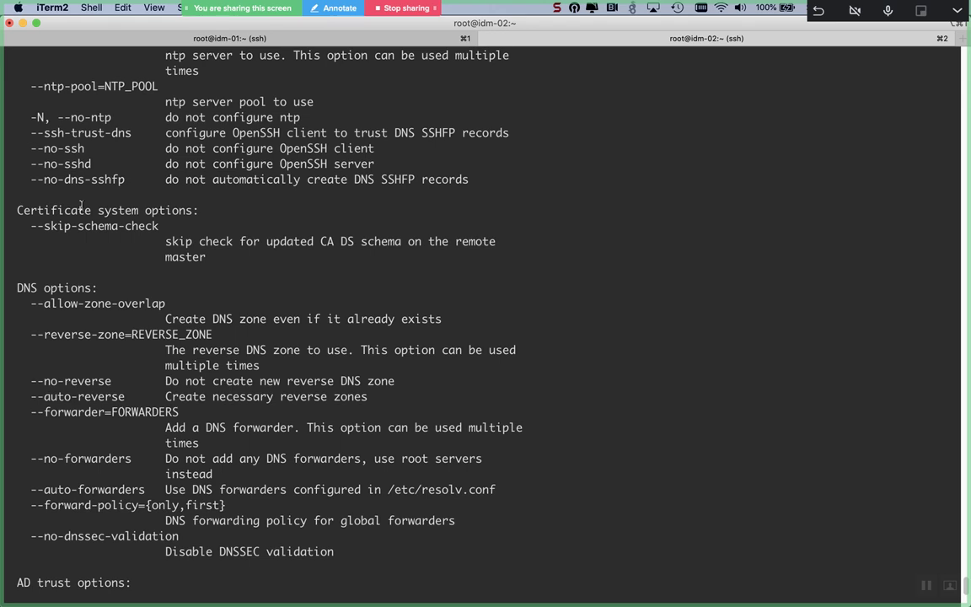
pyautogui.scroll(-2, 82, 204)
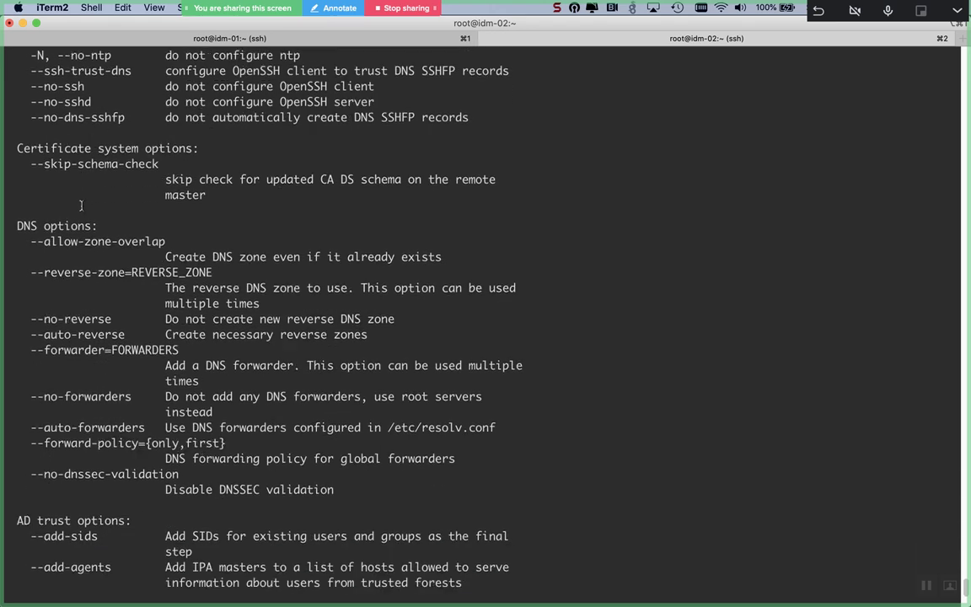
pyautogui.moveTo(30, 318); pyautogui.dragTo(108, 318)
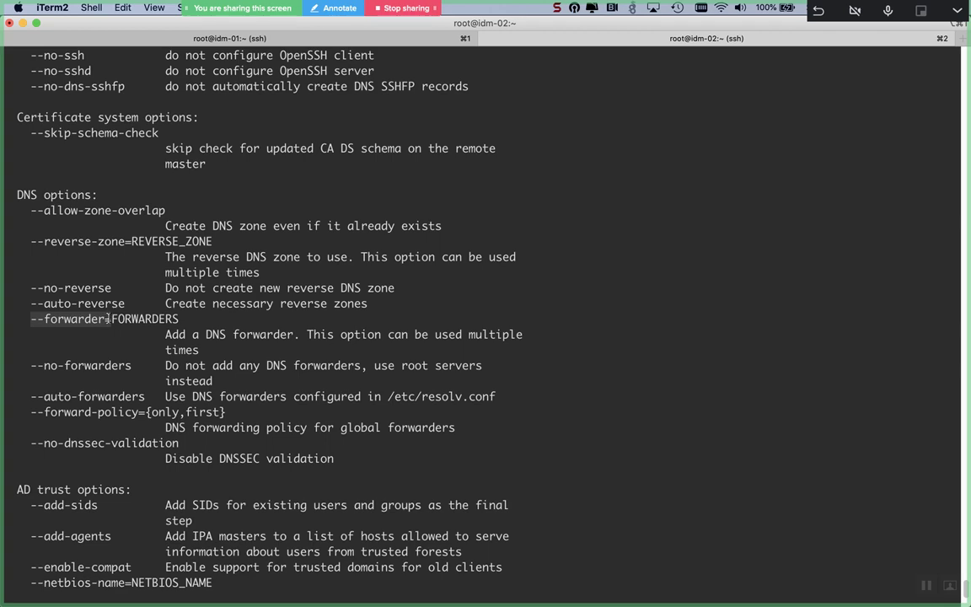
pyautogui.scroll(-4, 108, 319)
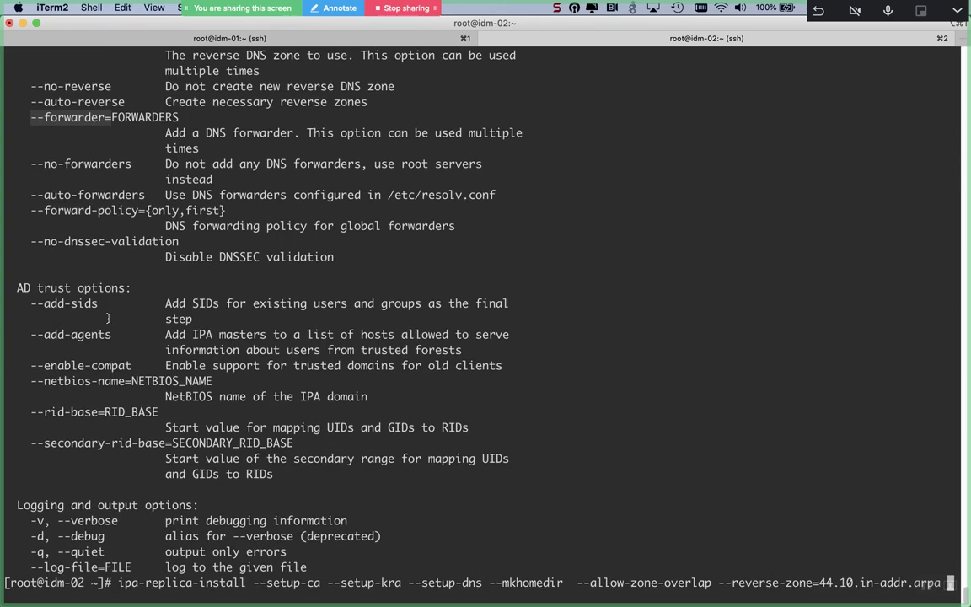
pyautogui.write('--forwarder=')
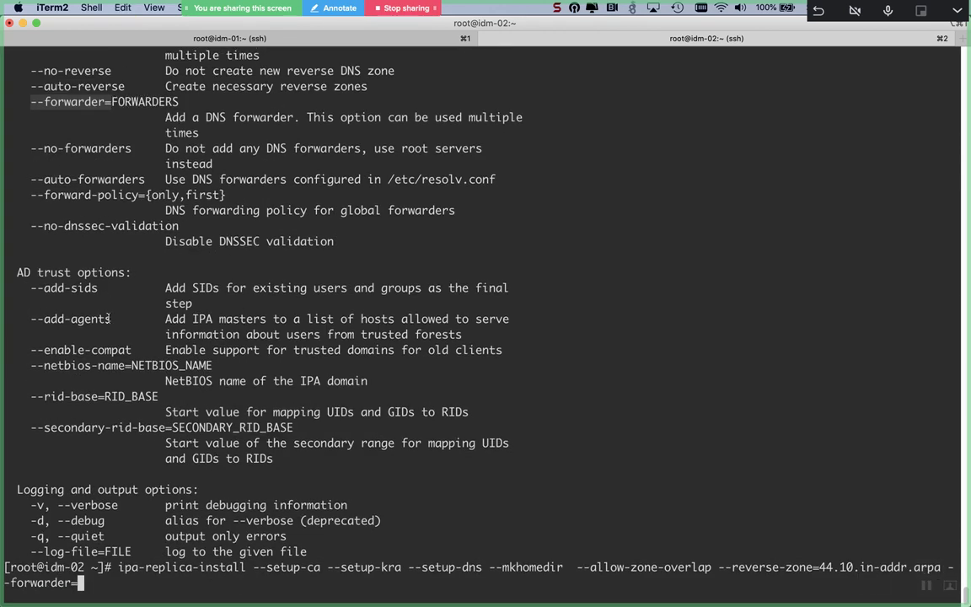
pyautogui.write('8.8.8.8')
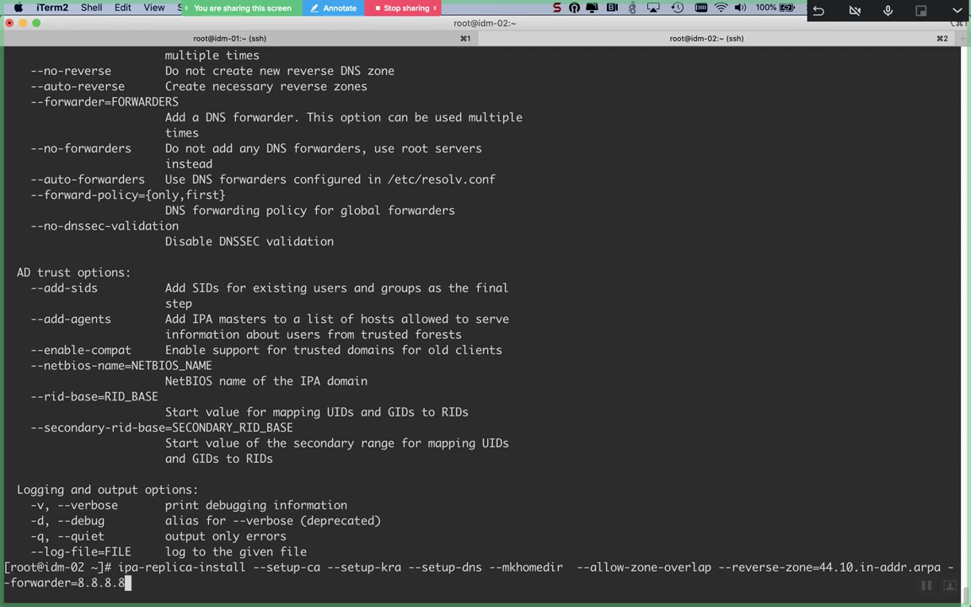
pyautogui.scroll(3, 486, 311)
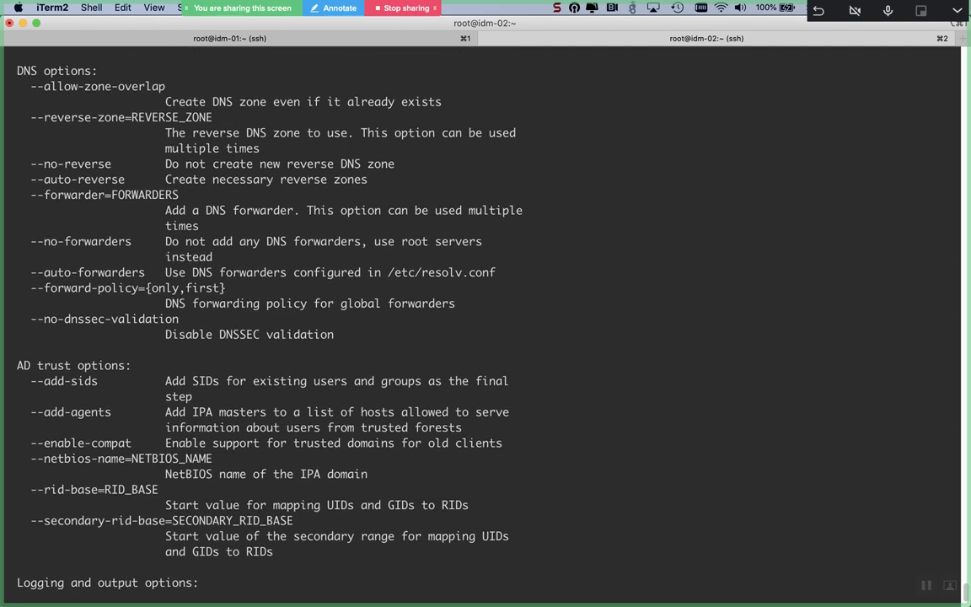
pyautogui.scroll(3, 485, 312)
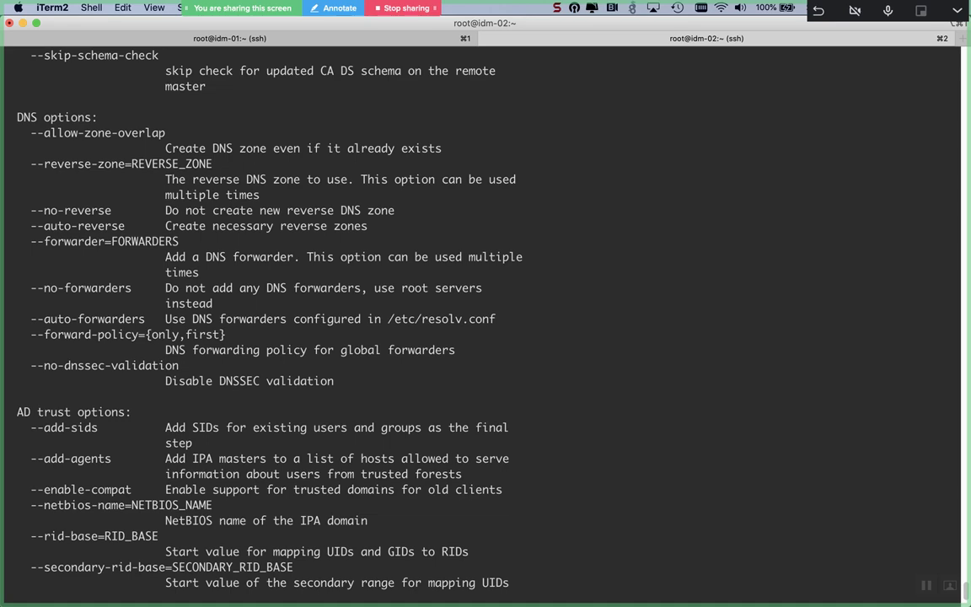
pyautogui.scroll(10, 486, 312)
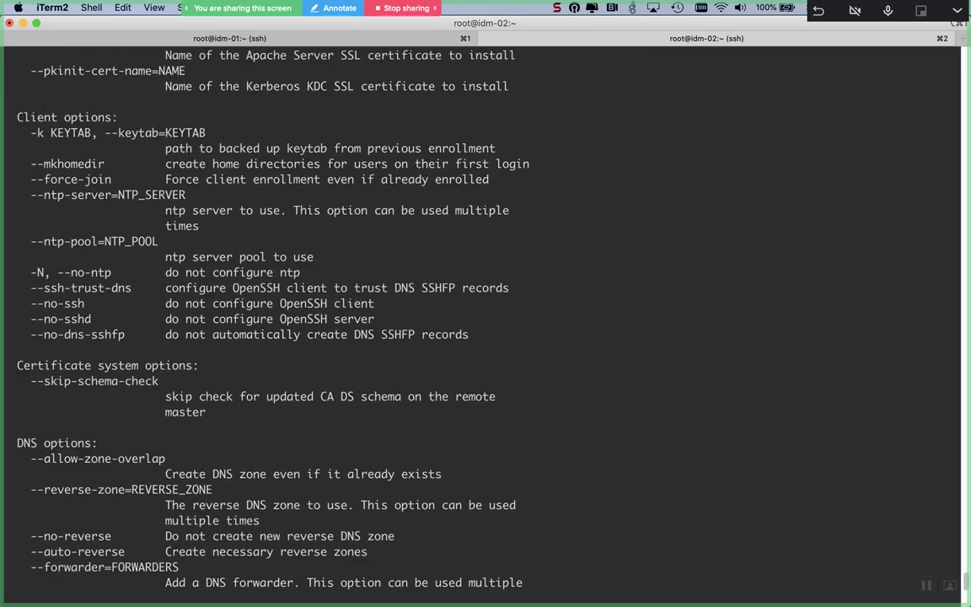
pyautogui.scroll(-5, 485, 312)
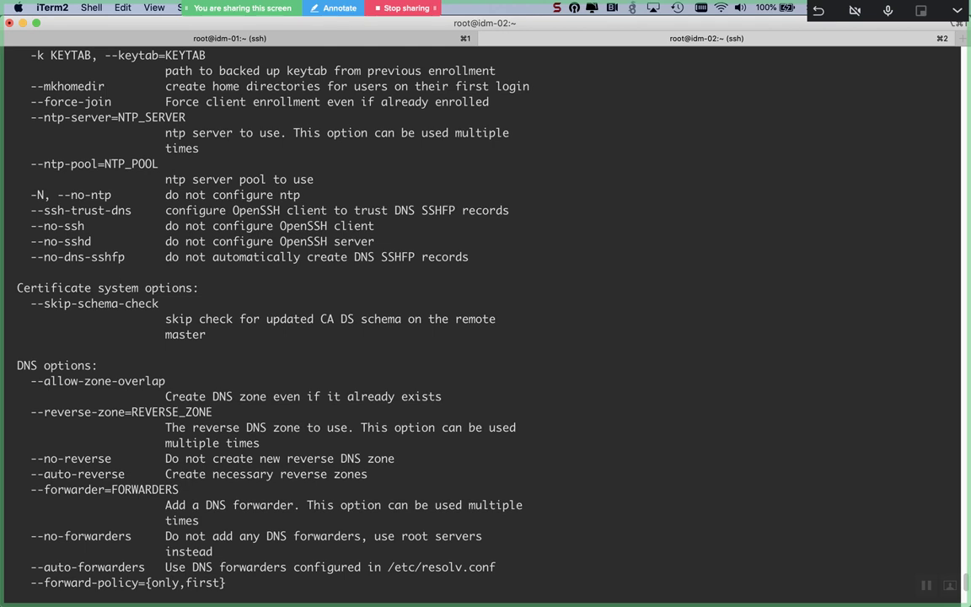
pyautogui.scroll(-8, 485, 312)
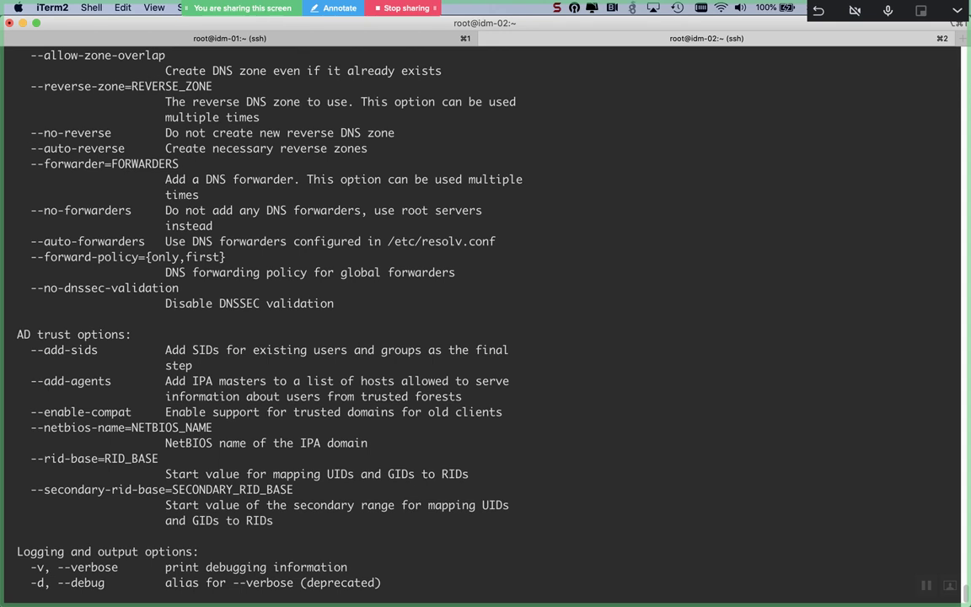
pyautogui.scroll(-2, 485, 312)
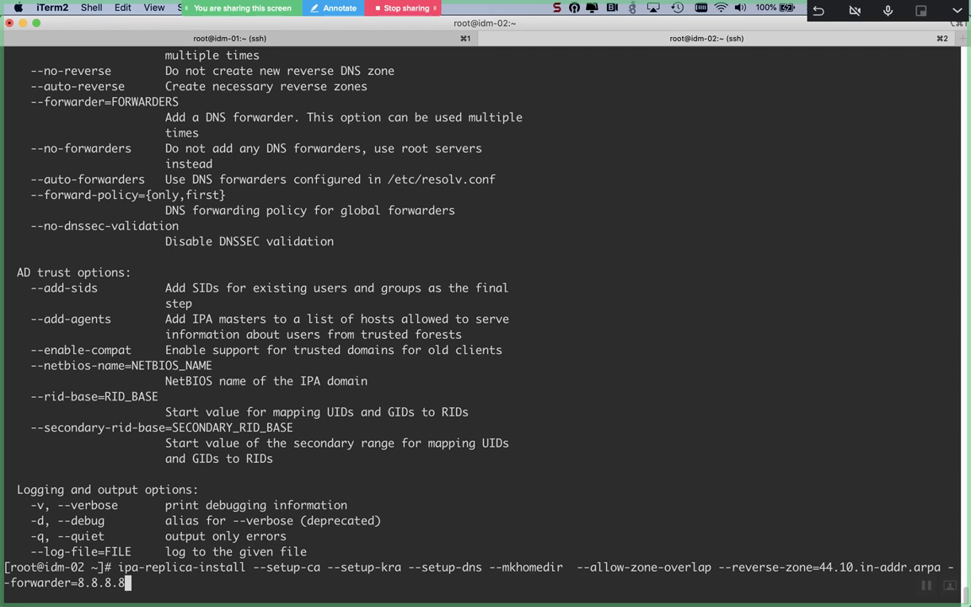
# Step: Prefix the ipa-replica-install line with # and enter it as a comment, leaving blank prompts
pyautogui.hotkey('ctrl', 'a')
pyautogui.write('#')
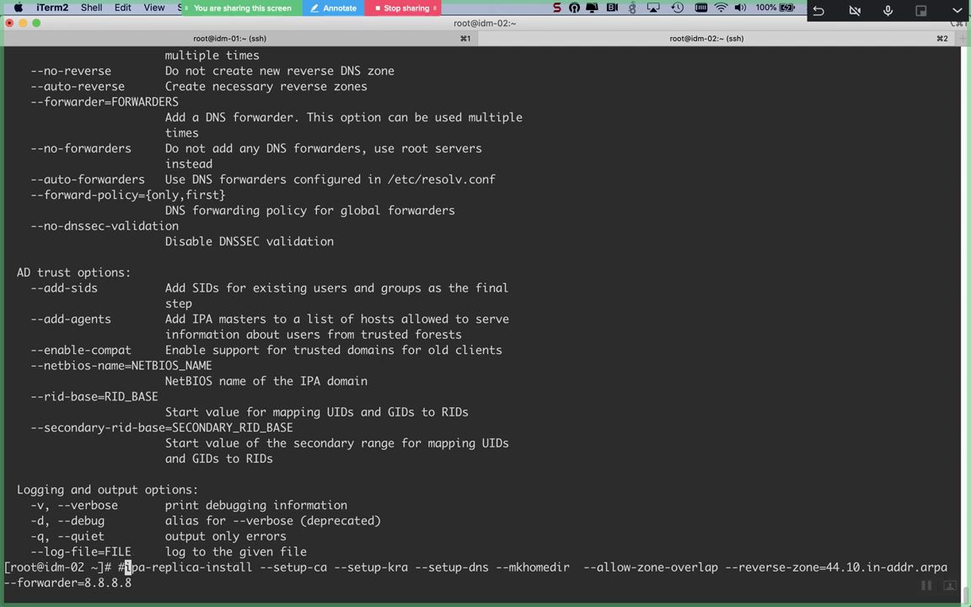
pyautogui.hotkey('ctrl', 'l')
pyautogui.press('Return')
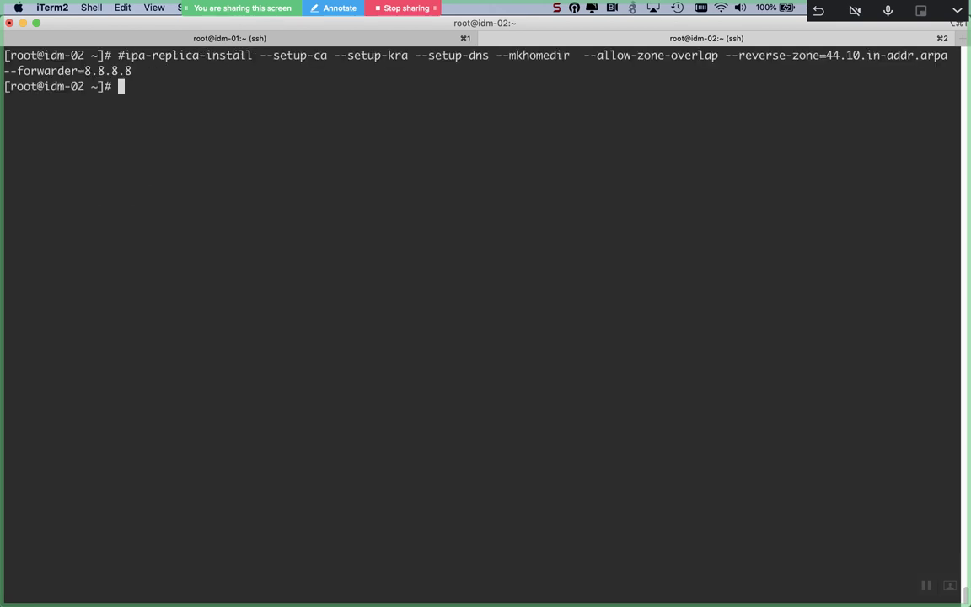
pyautogui.press('Return')
pyautogui.press('Return')
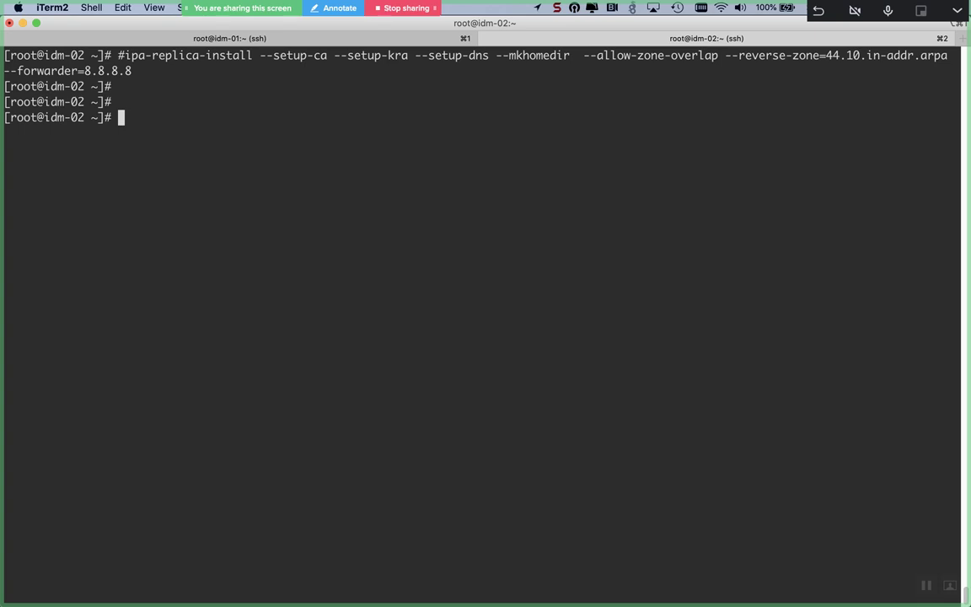
# Step: Run ipa-client-install and accept chrony without NTP servers or an NTP pool
pyautogui.write('ipa-client-install')
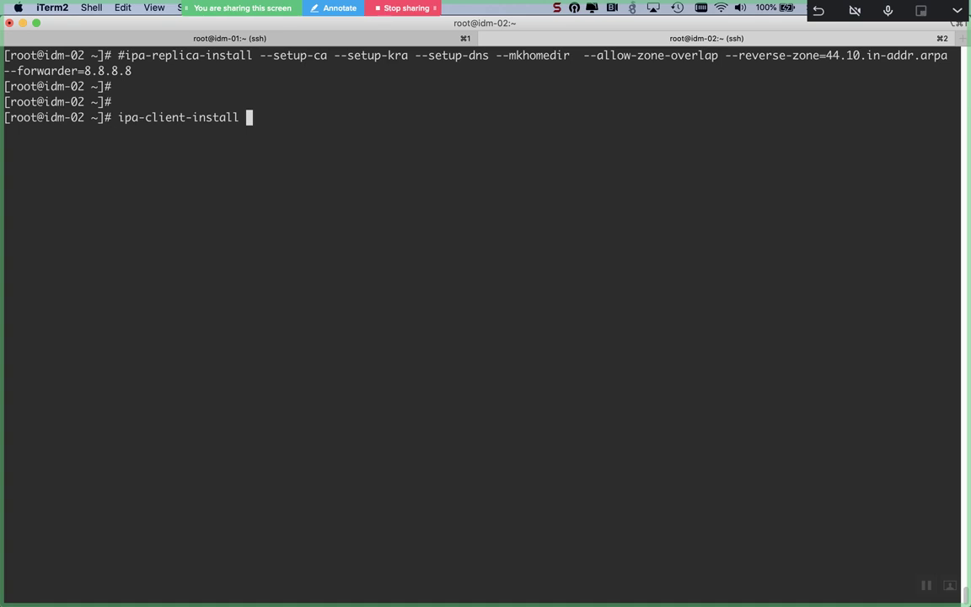
pyautogui.press('Return')
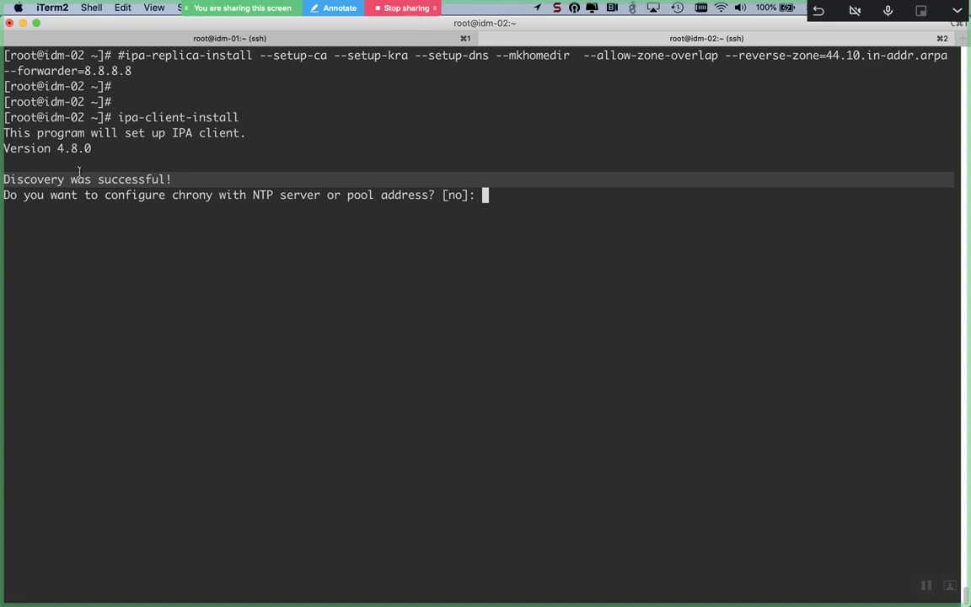
pyautogui.write('yes')
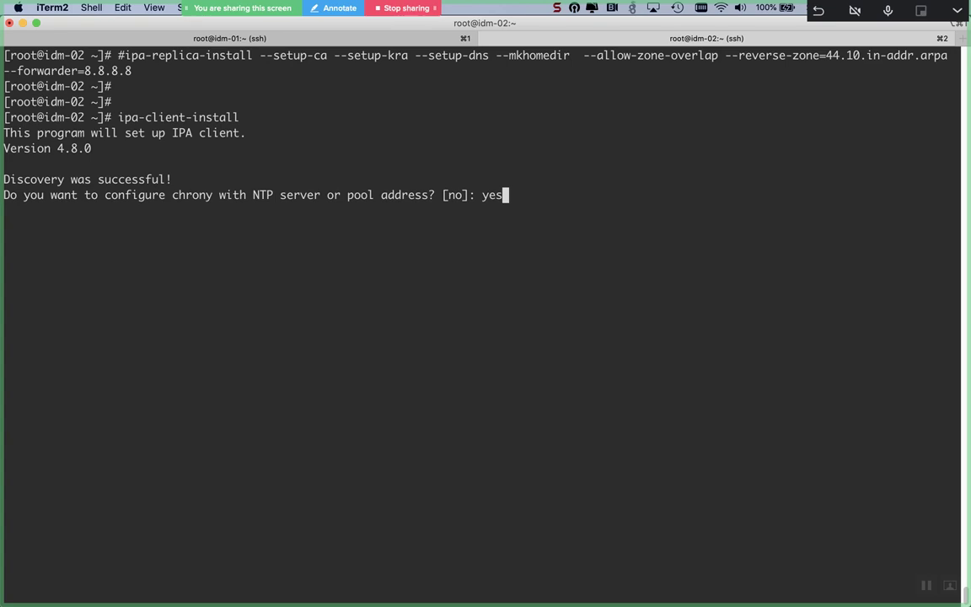
pyautogui.press('Return')
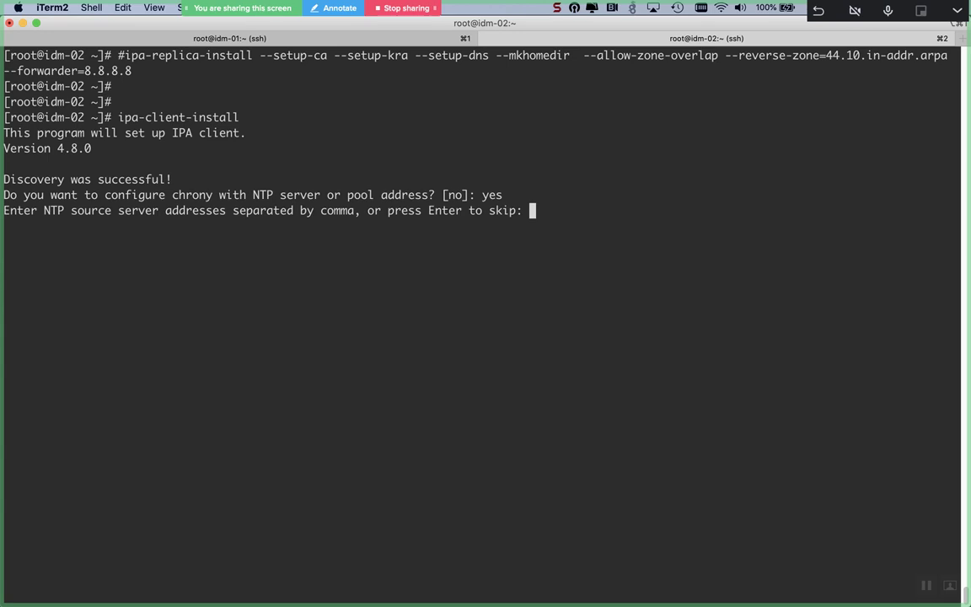
pyautogui.press('Return')
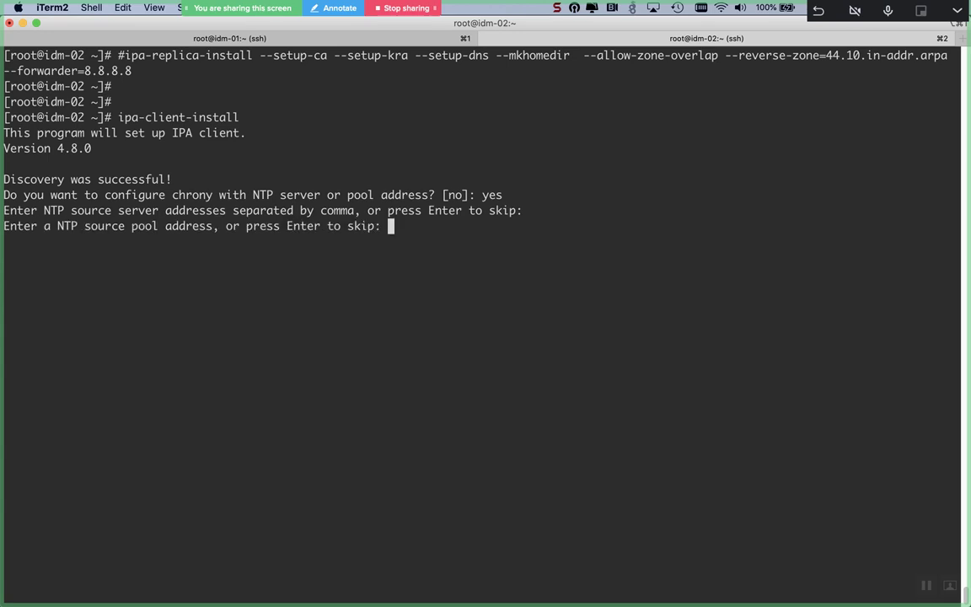
pyautogui.press('Return')
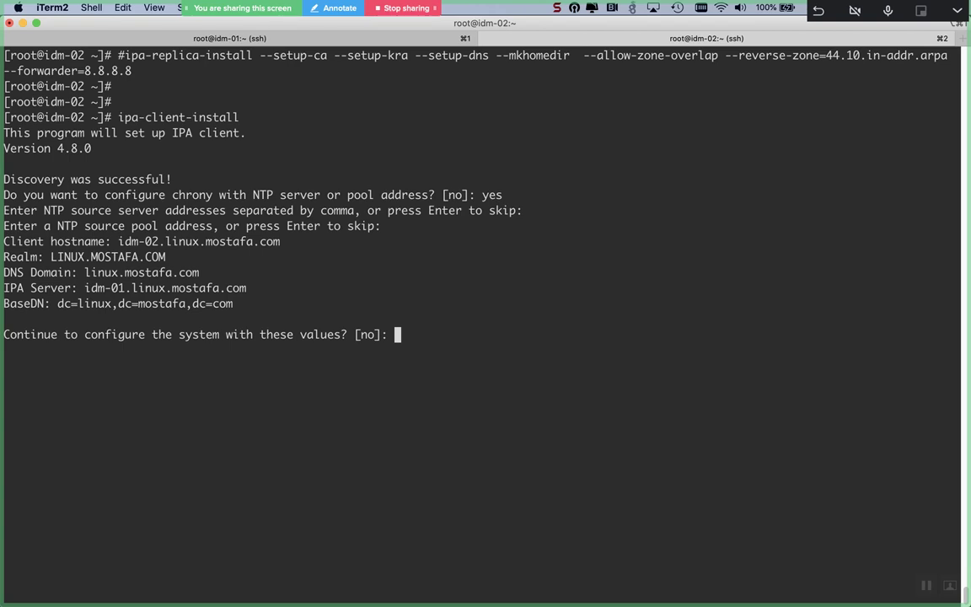
# Step: Confirm the discovered values and enroll using the admin account and its password
pyautogui.write('yes')
pyautogui.press('Return')
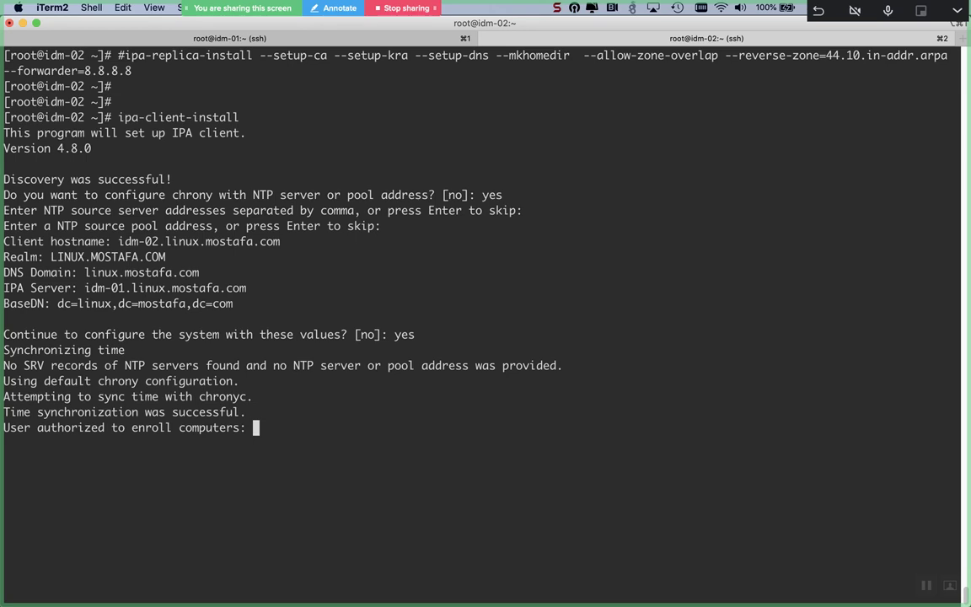
pyautogui.write('admin')
pyautogui.press('Return')
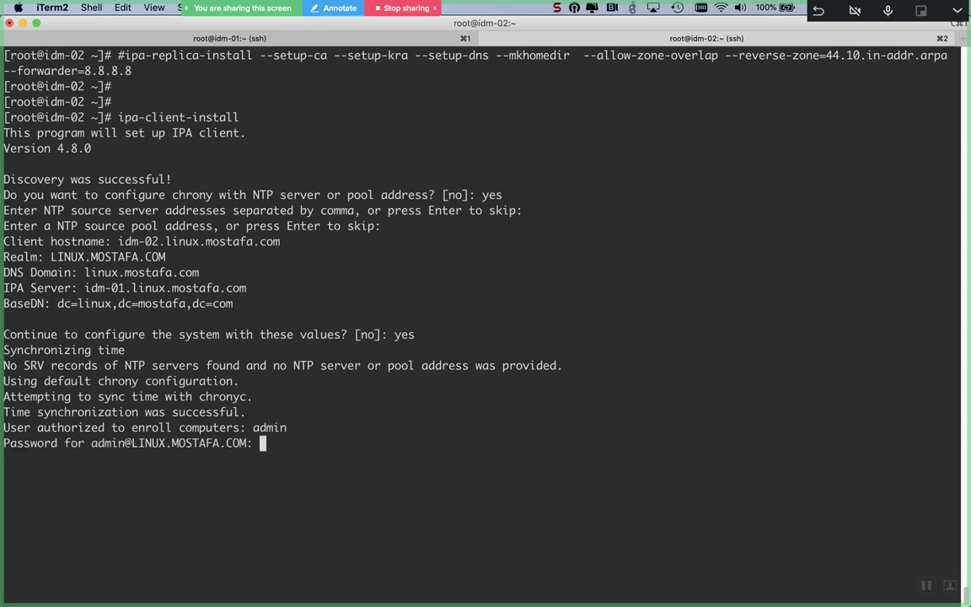
pyautogui.press('Return')
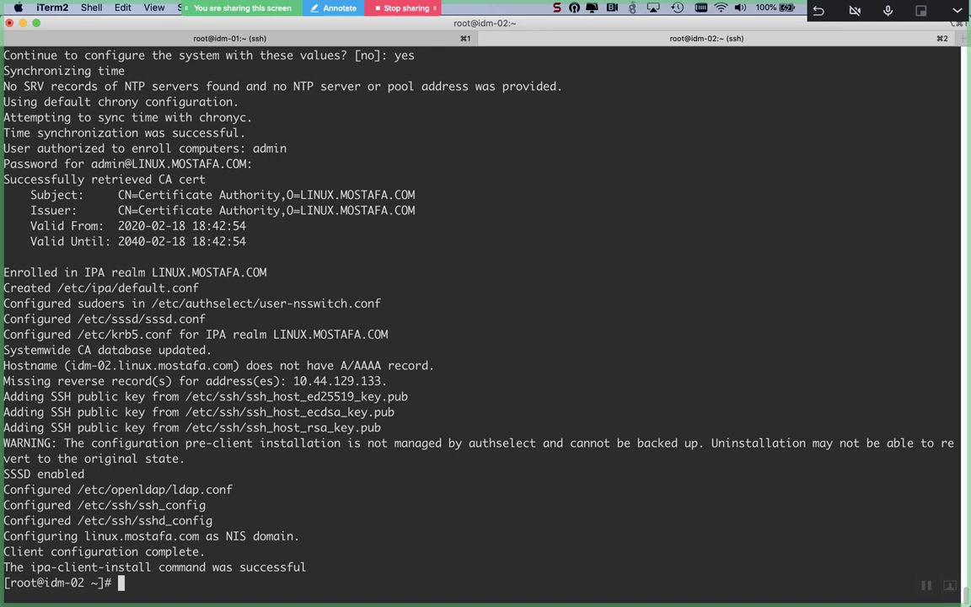
# Step: Clear the screen and check klist for existing Kerberos tickets
pyautogui.hotkey('ctrl', 'l')
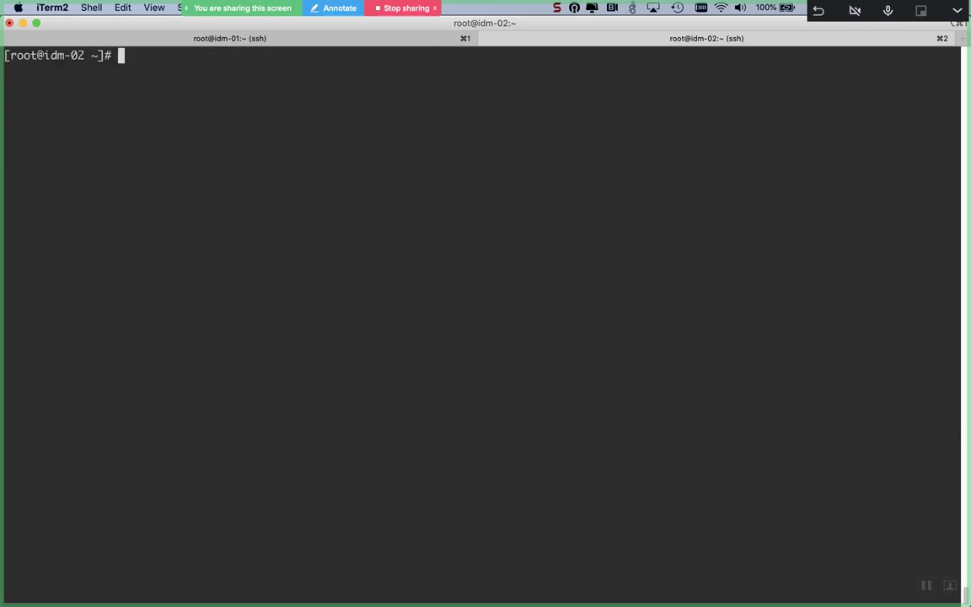
pyautogui.write('klist')
pyautogui.press('Return')
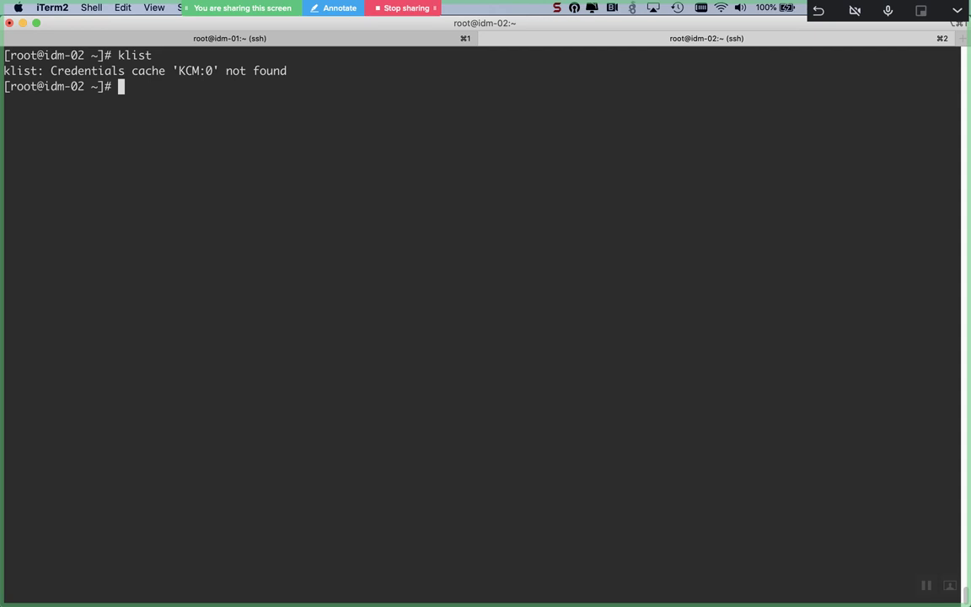
pyautogui.press('Return')
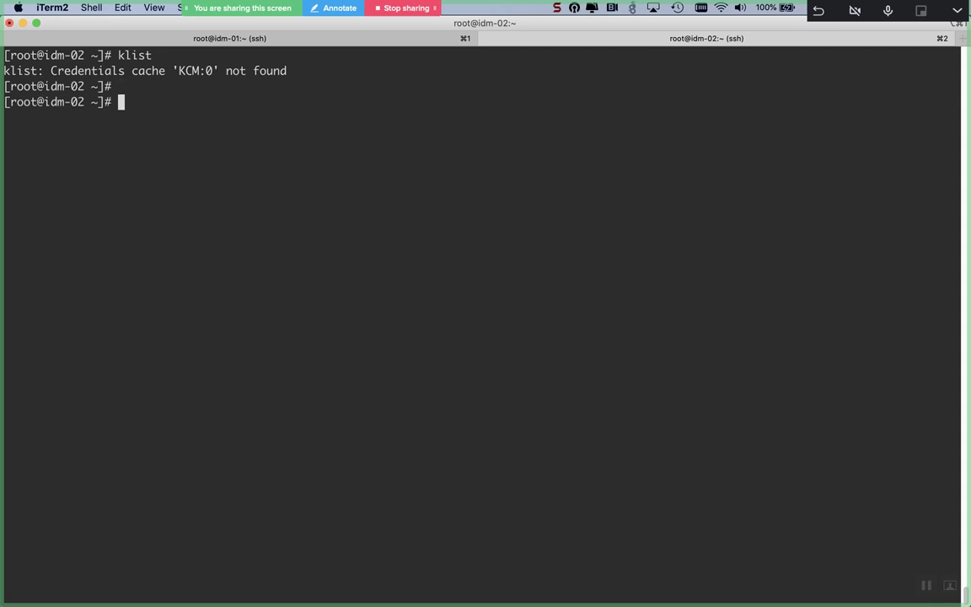
# Step: Obtain an admin ticket with kinit admin and its password, then list it with klist
pyautogui.write('kinit admin')
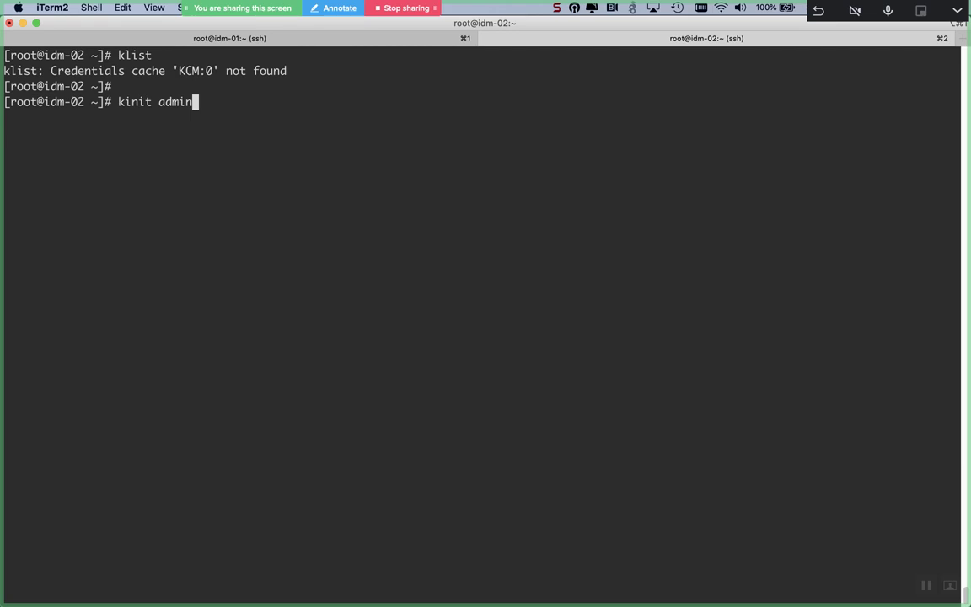
pyautogui.press('Return')
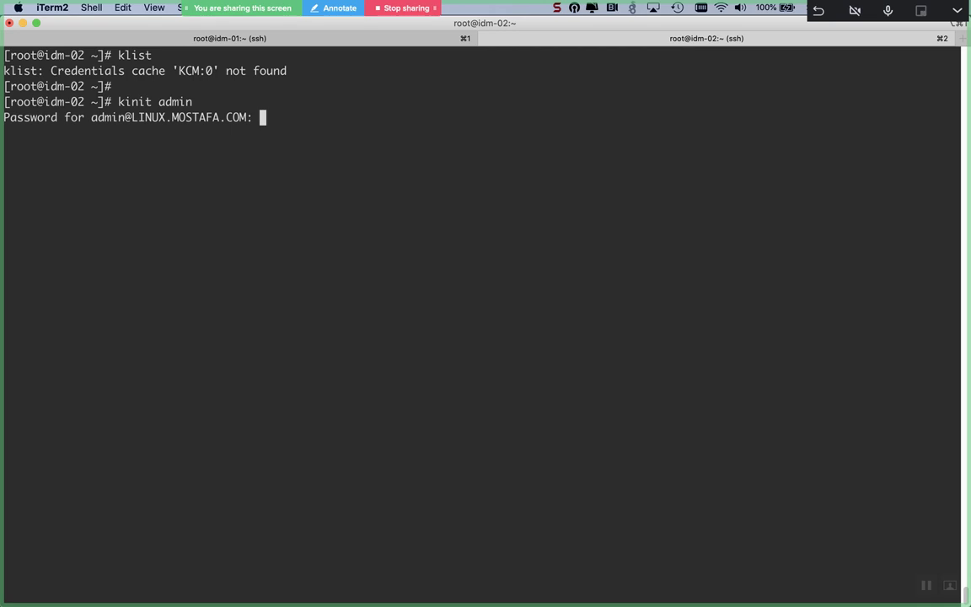
pyautogui.press('Return')
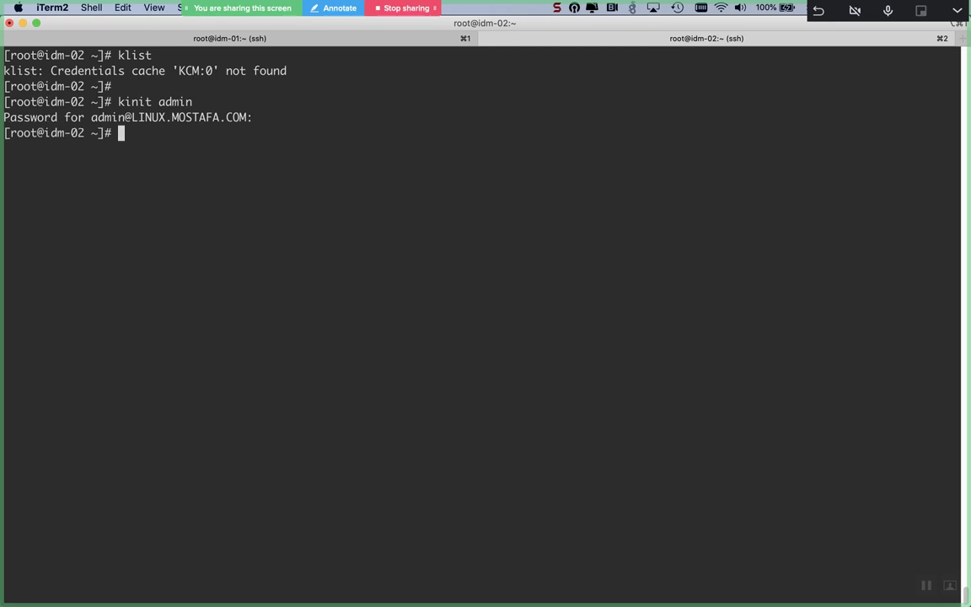
pyautogui.press('Return')
pyautogui.press('Return')
pyautogui.write('klist')
pyautogui.press('Return')
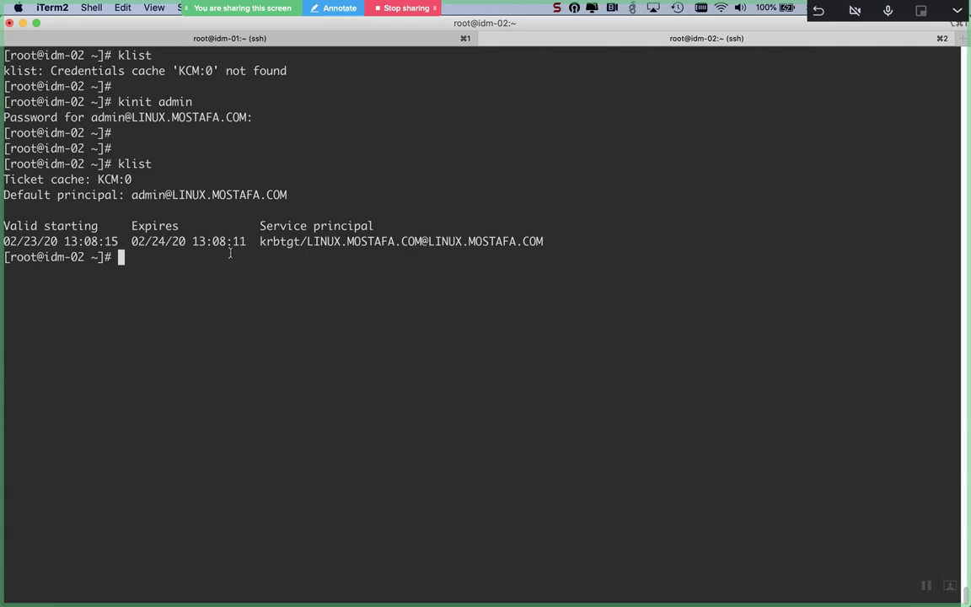
pyautogui.doubleClick(149, 196)
pyautogui.doubleClick(178, 195)
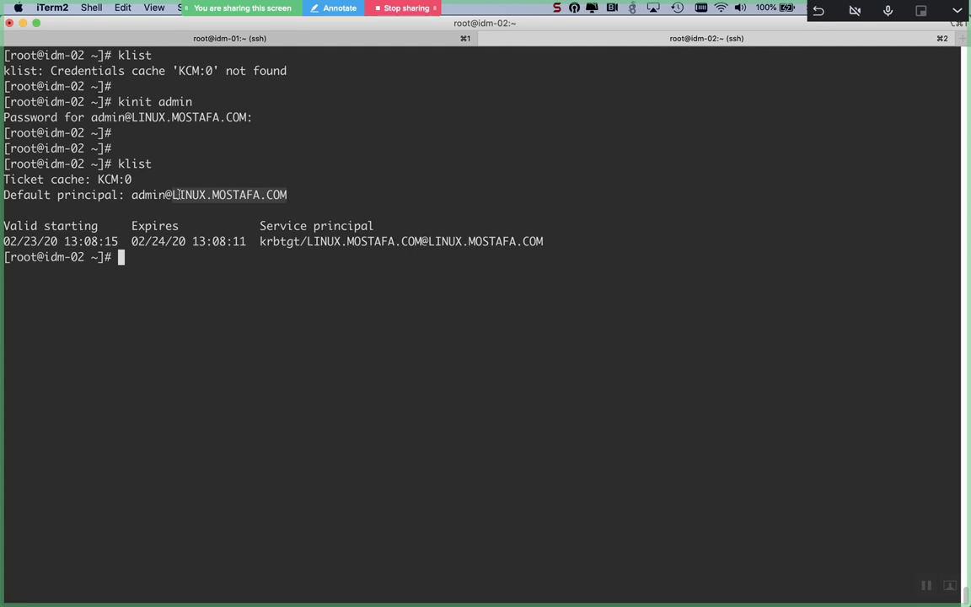
pyautogui.press('Return')
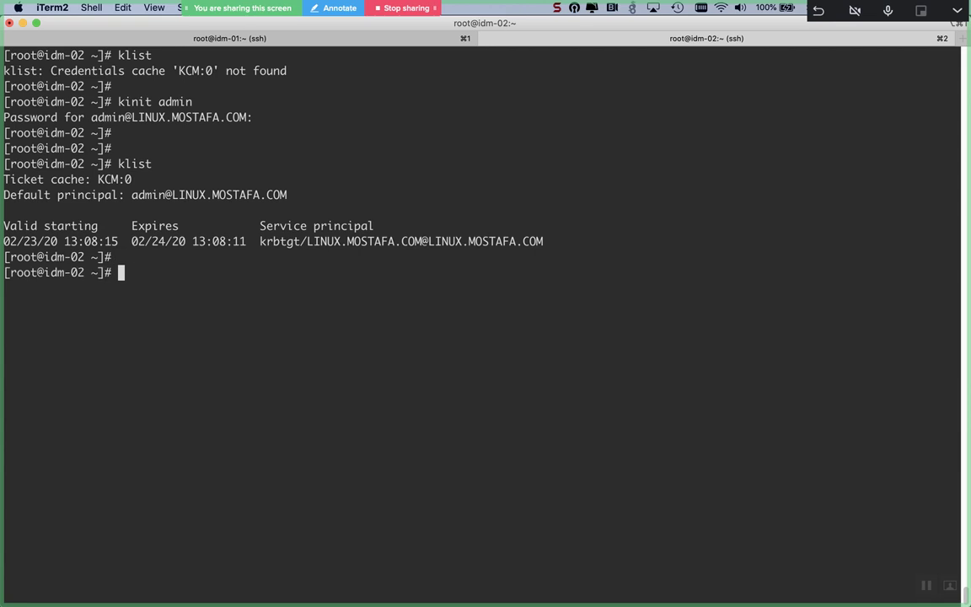
pyautogui.press('Up')
pyautogui.press('Up')
pyautogui.press('Down')
pyautogui.press('Up')
pyautogui.press('Up')
pyautogui.press('Up')
pyautogui.press('Up')
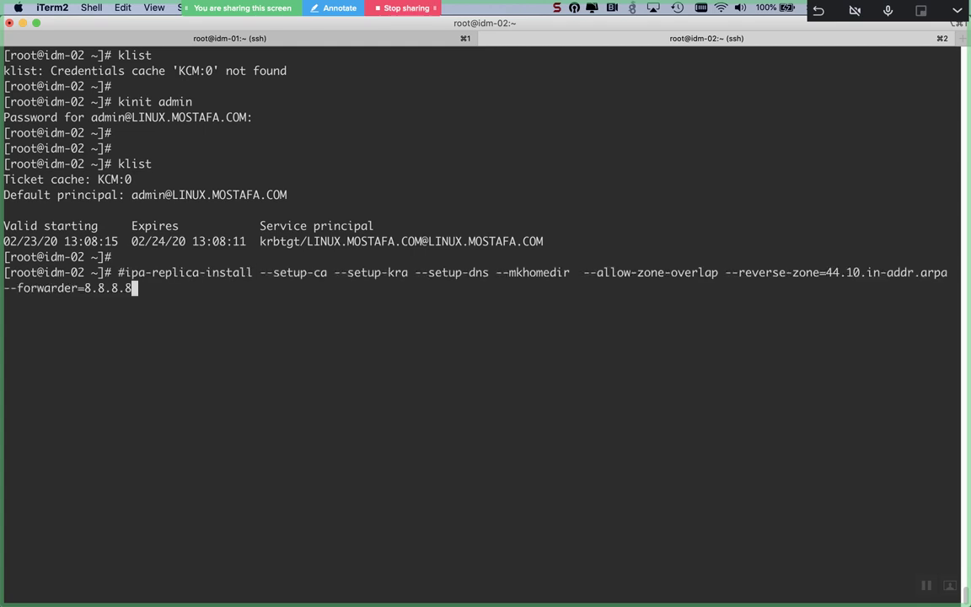
# Step: Remove the leading # and run ipa-replica-install on a cleared screen
pyautogui.hotkey('ctrl', 'a')
pyautogui.press('Right')
pyautogui.press('BackSpace')
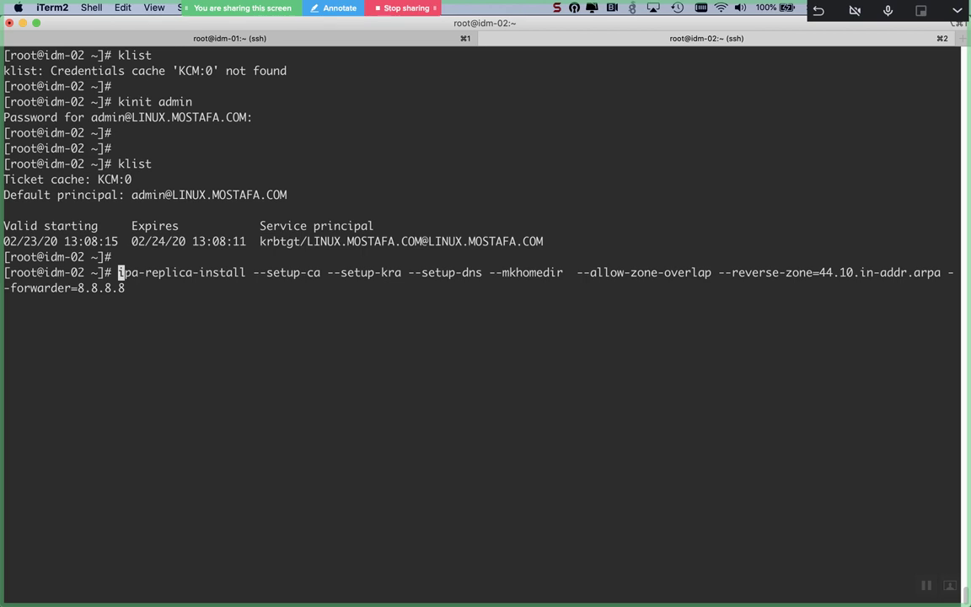
pyautogui.hotkey('ctrl', 'l')
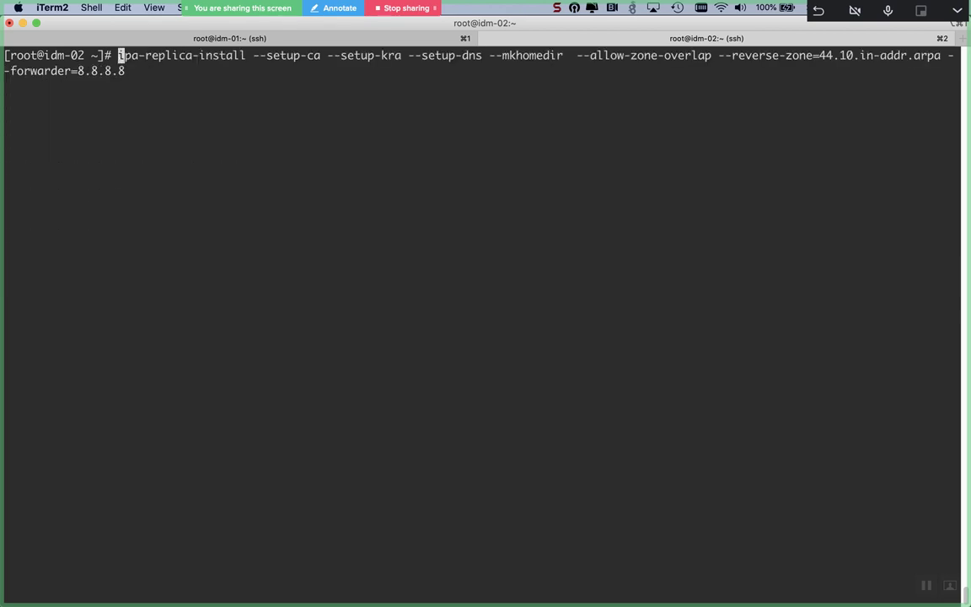
pyautogui.press('Return')
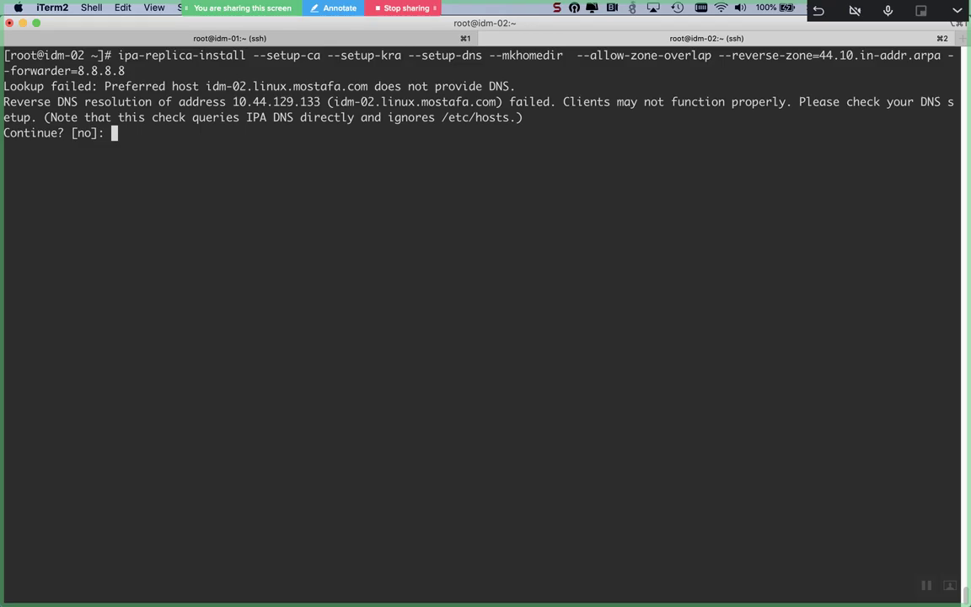
pyautogui.press('super+Tab')
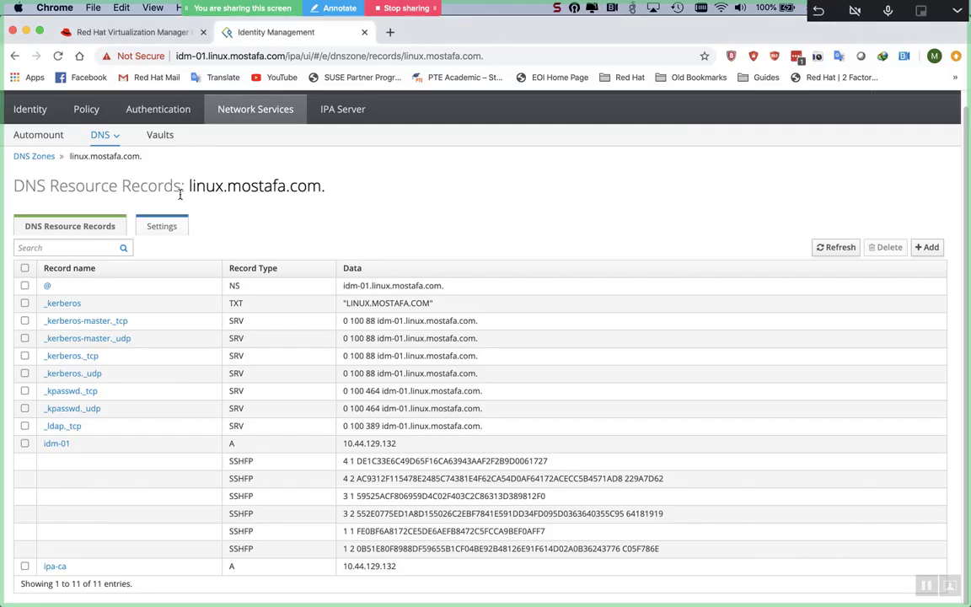
# Step: Reload the records page, then open the 44.10.in-addr.arpa. zone from DNS Zones
pyautogui.press('super+r')
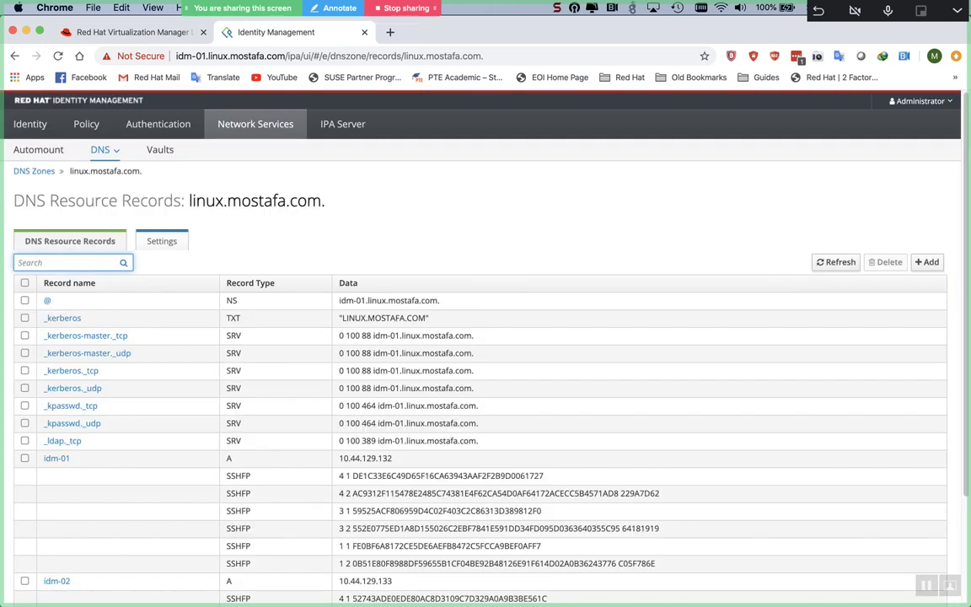
pyautogui.scroll(-3, 266, 412)
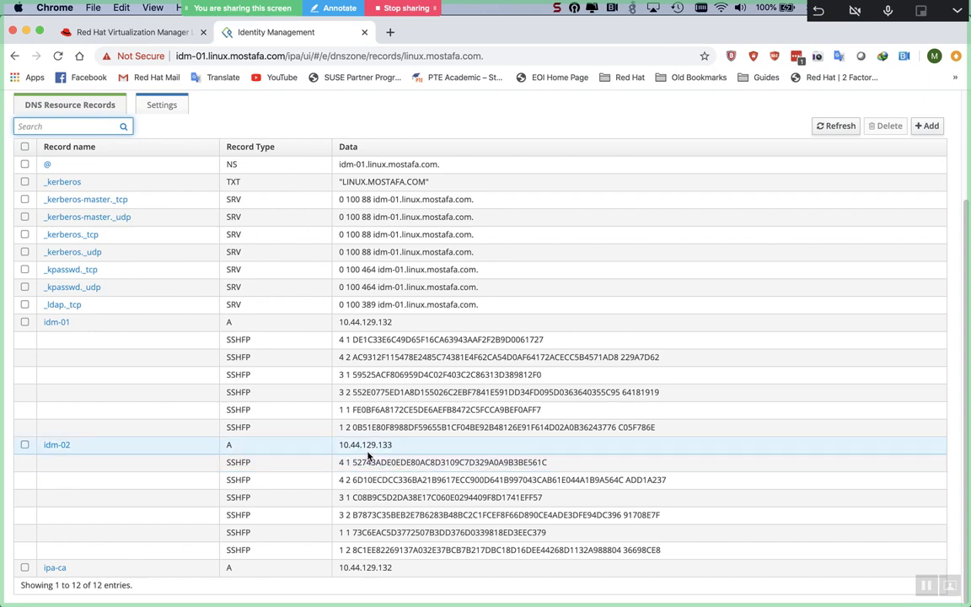
pyautogui.scroll(3, 99, 156)
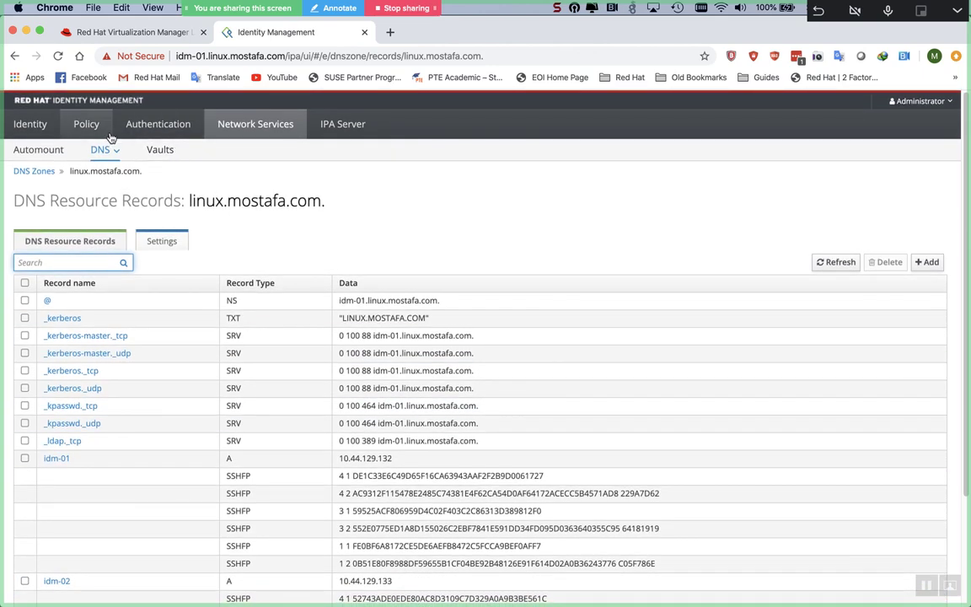
pyautogui.click(99, 156)
pyautogui.click(108, 173)
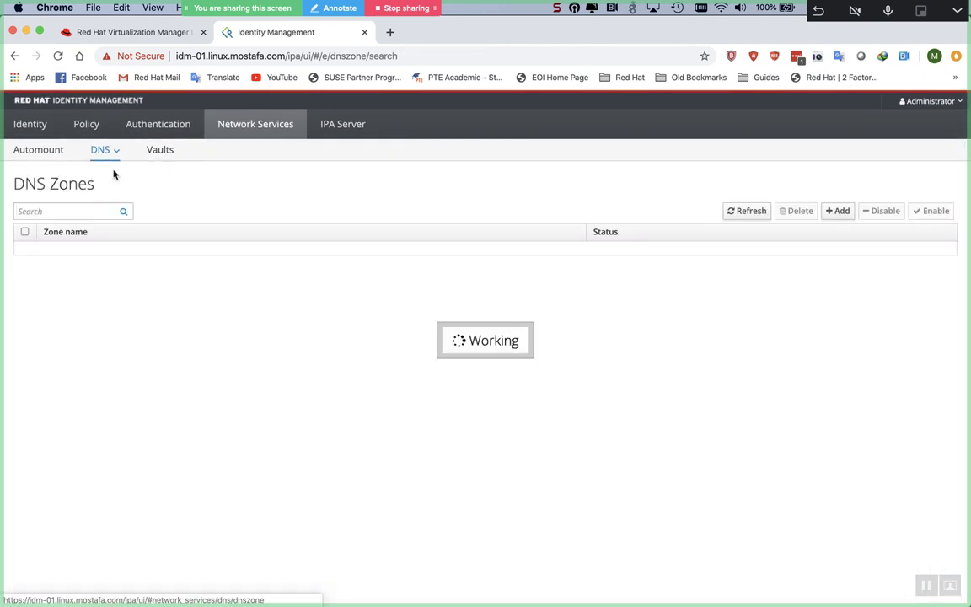
pyautogui.click(59, 250)
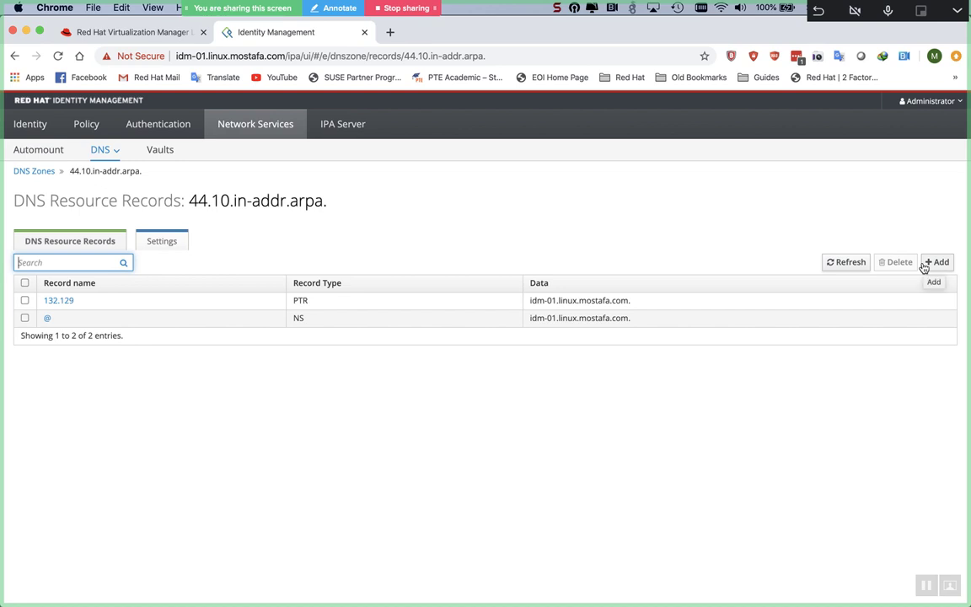
# Step: Copy idm-01's PTR hostname and start adding a new PTR record
pyautogui.tripleClick(617, 300)
pyautogui.press('super+c')
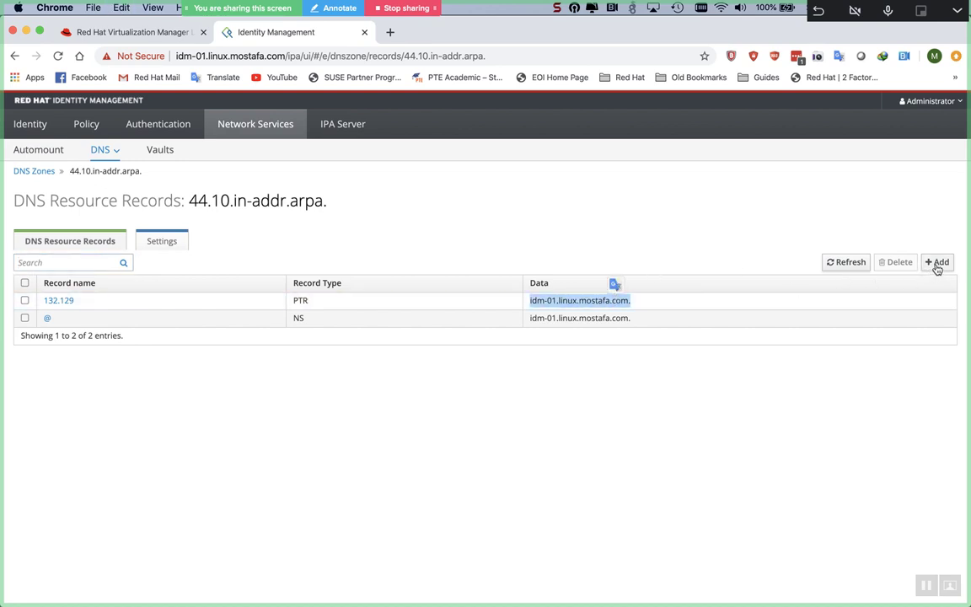
pyautogui.click(936, 263)
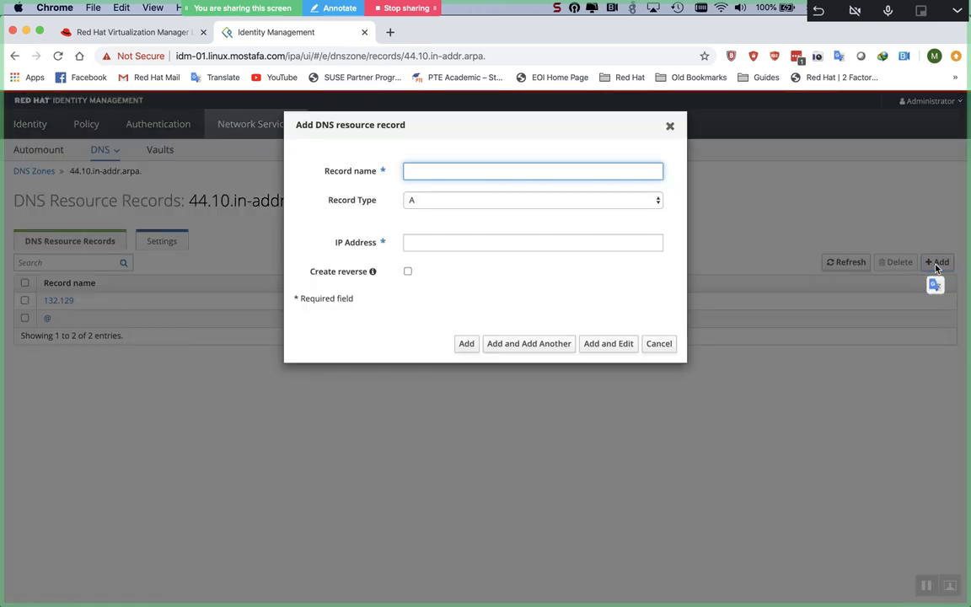
pyautogui.click(586, 197)
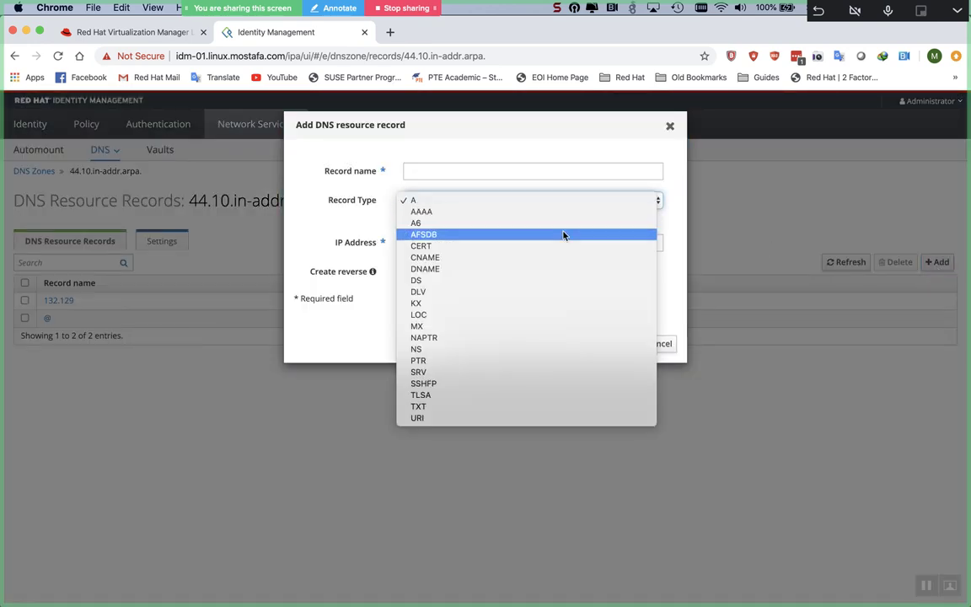
pyautogui.click(530, 362)
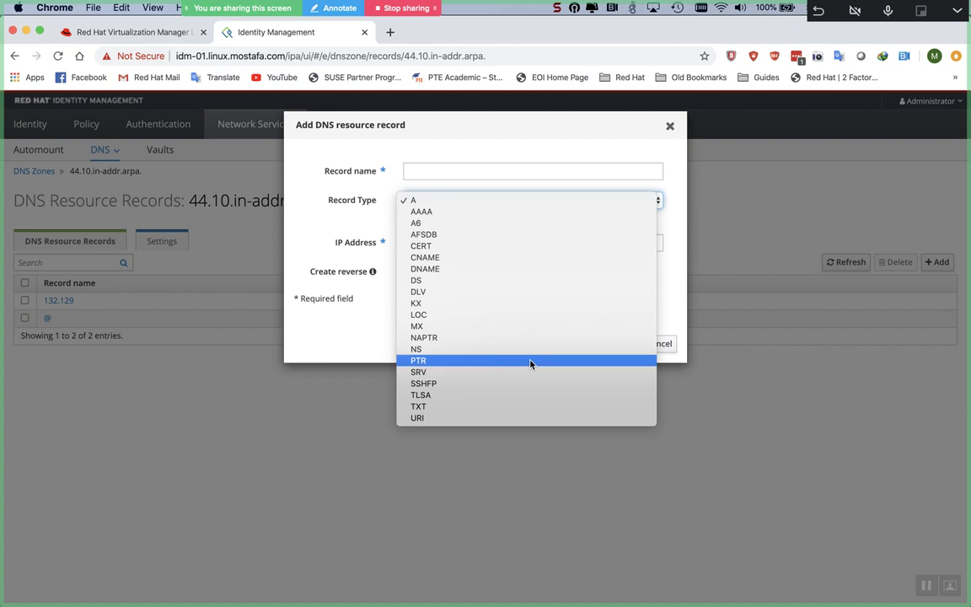
# Step: Set hostname to idm-02.linux.mostafa.com and record name 133.129, then save the record
pyautogui.click(451, 244)
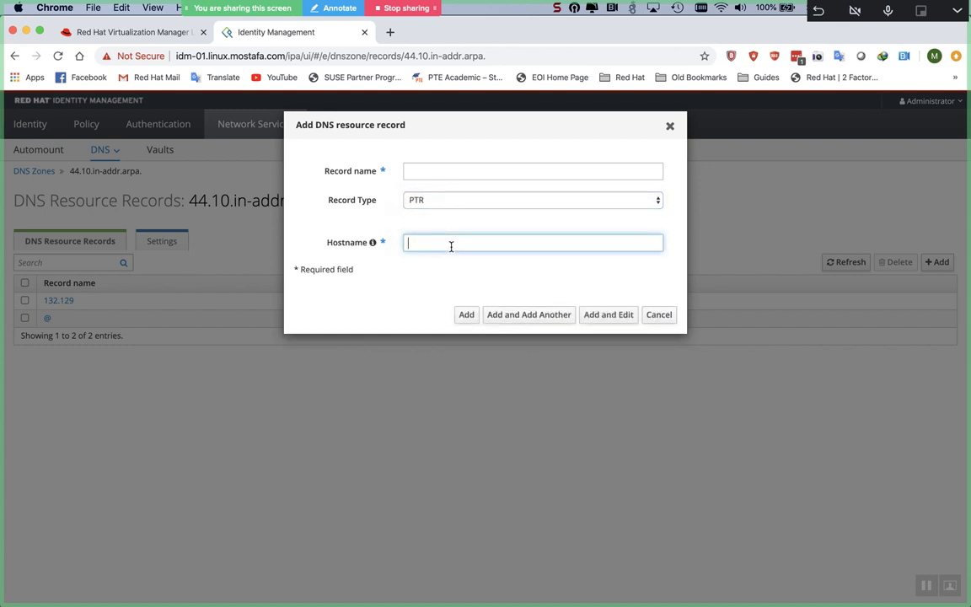
pyautogui.press('super+v')
pyautogui.press('Left')
pyautogui.press('Left')
pyautogui.press('Left')
pyautogui.press('Left')
pyautogui.press('Left')
pyautogui.press('Left')
pyautogui.press('Left')
pyautogui.press('Left')
pyautogui.press('Left')
pyautogui.press('Left')
pyautogui.press('Left')
pyautogui.press('Left')
pyautogui.press('Left')
pyautogui.press('Left')
pyautogui.press('Left')
pyautogui.press('Left')
pyautogui.press('Left')
pyautogui.press('Left')
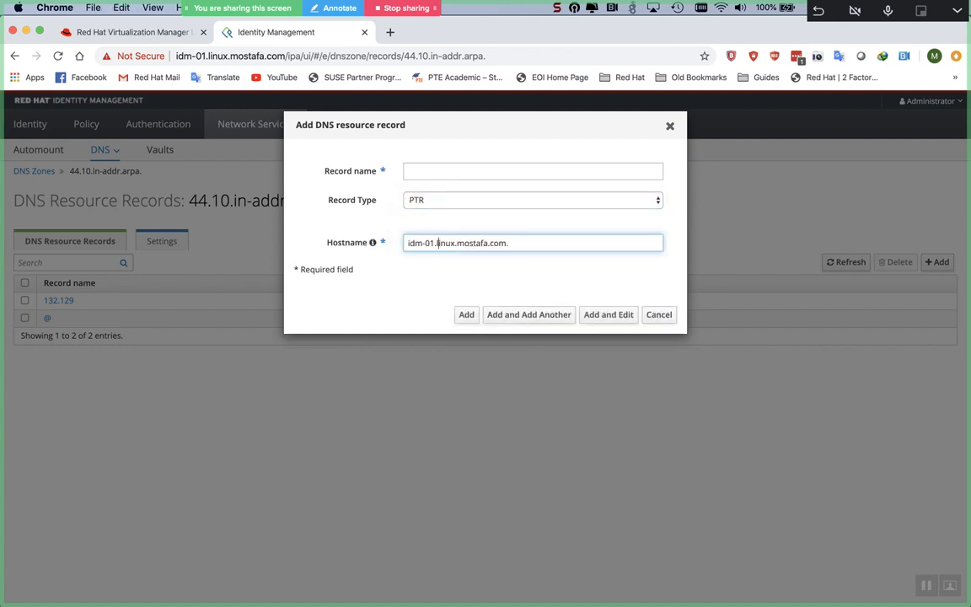
pyautogui.press('BackSpace')
pyautogui.write('2')
pyautogui.click(442, 172)
pyautogui.write('133')
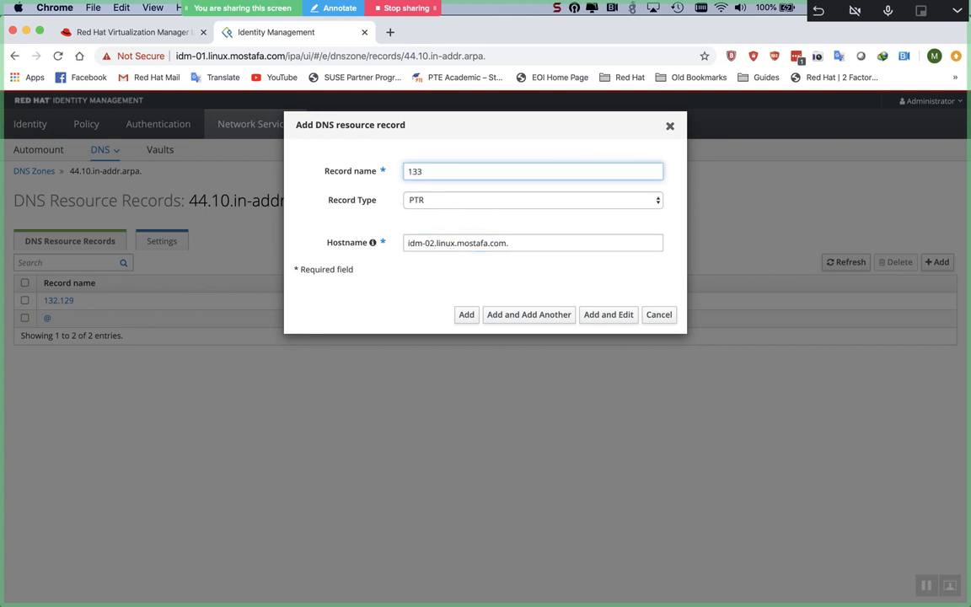
pyautogui.write('.129')
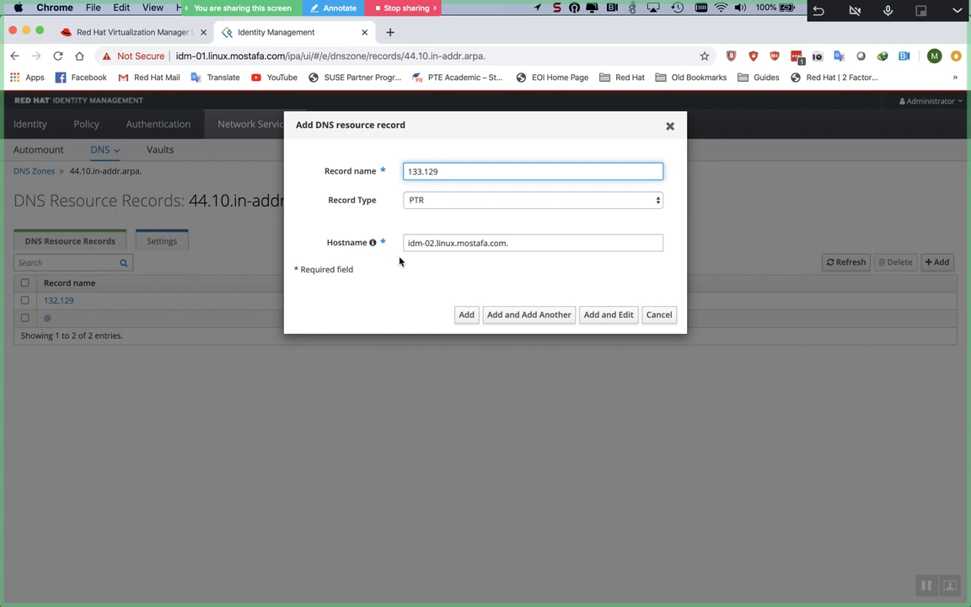
pyautogui.click(466, 315)
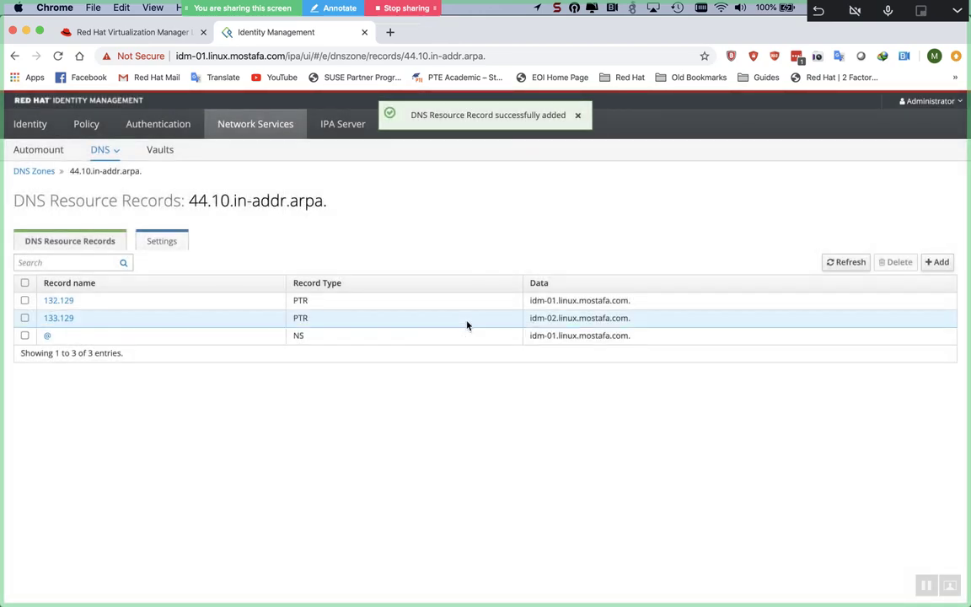
pyautogui.press('super+Tab')
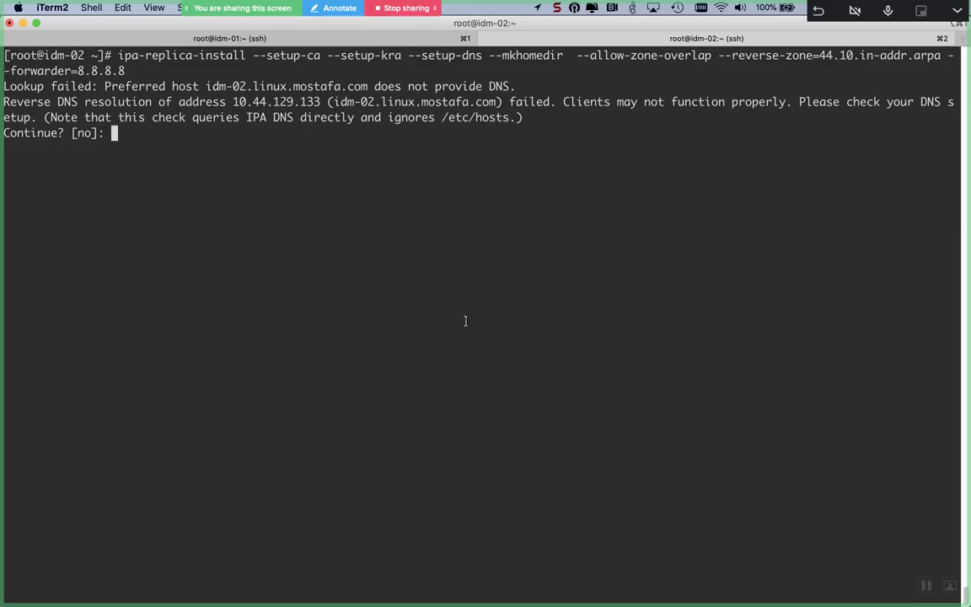
# Step: Decline to continue the installer and reverse-look up 10.44.129.132 with dig -x
pyautogui.press('Return')
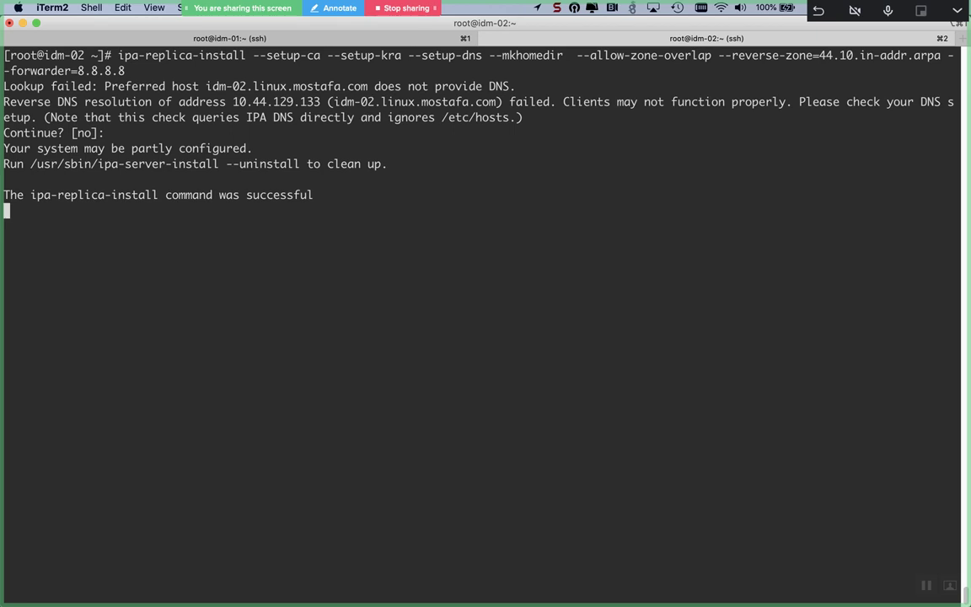
pyautogui.press('Return')
pyautogui.press('Return')
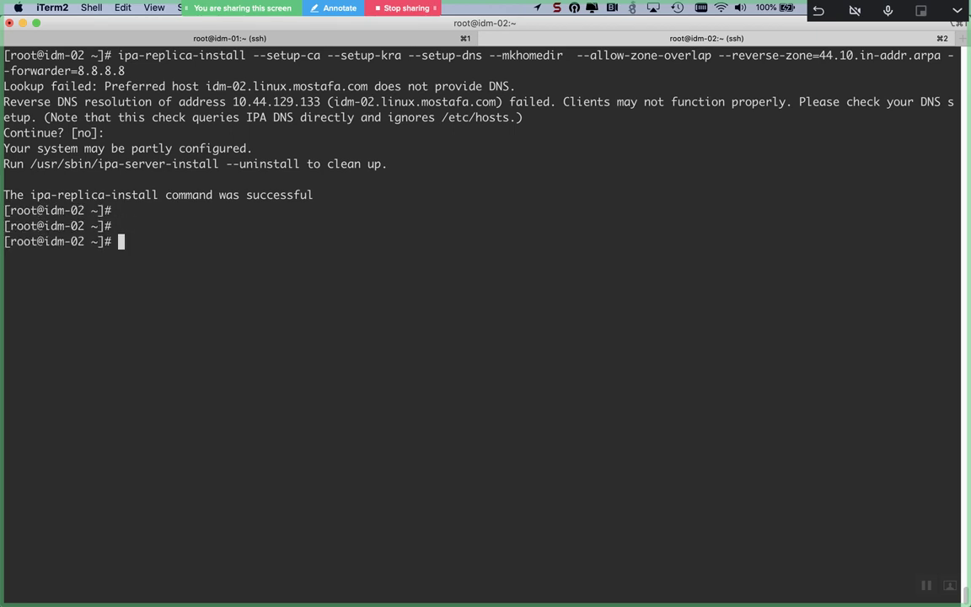
pyautogui.write('dig -x 10.44.129.132')
pyautogui.press('Return')
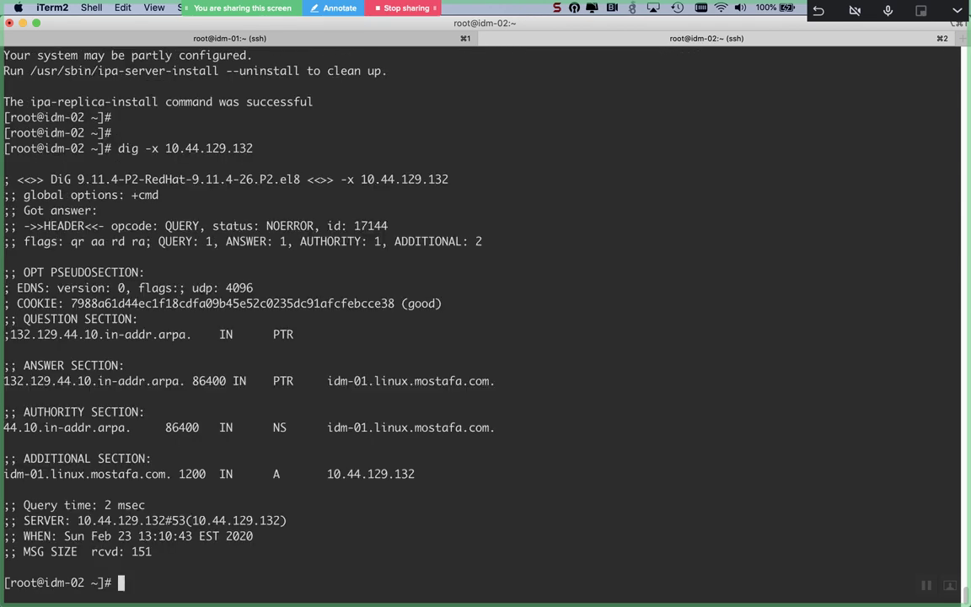
# Step: Reverse-look up 10.44.129.133 to confirm the idm-02 PTR, then recall the install command
pyautogui.press('Up')
pyautogui.press('BackSpace')
pyautogui.write('33')
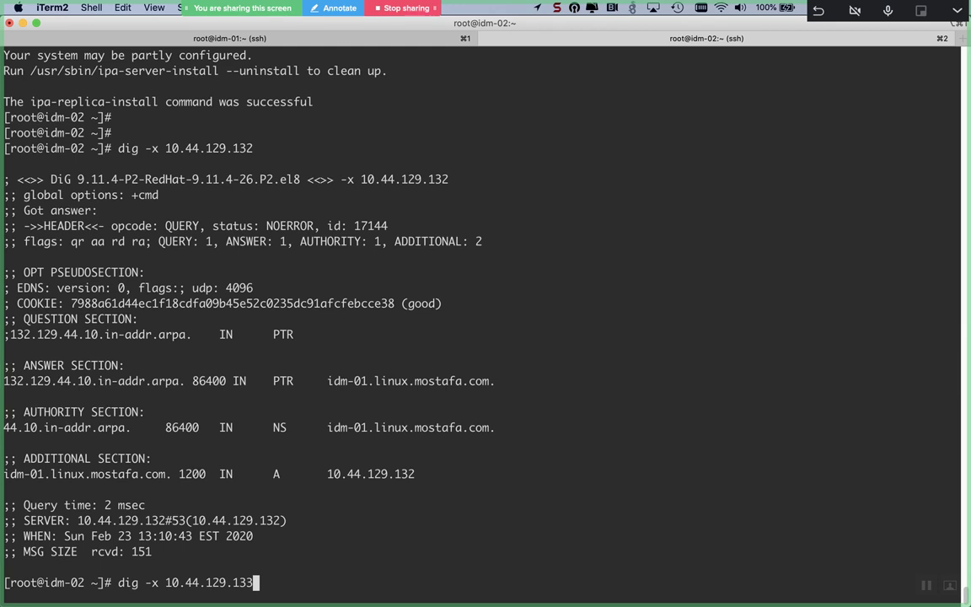
pyautogui.press('Return')
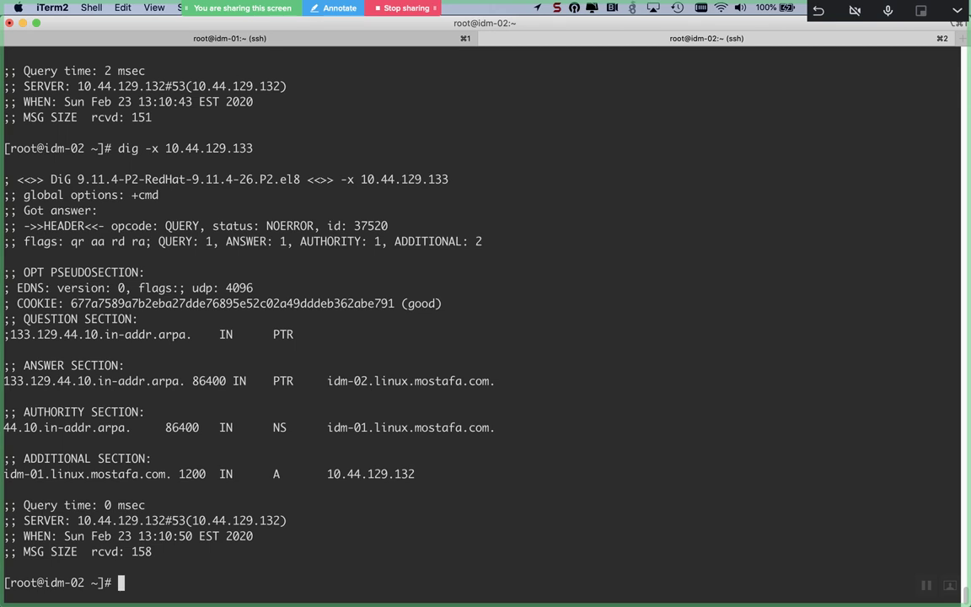
pyautogui.tripleClick(409, 303)
pyautogui.doubleClick(371, 303)
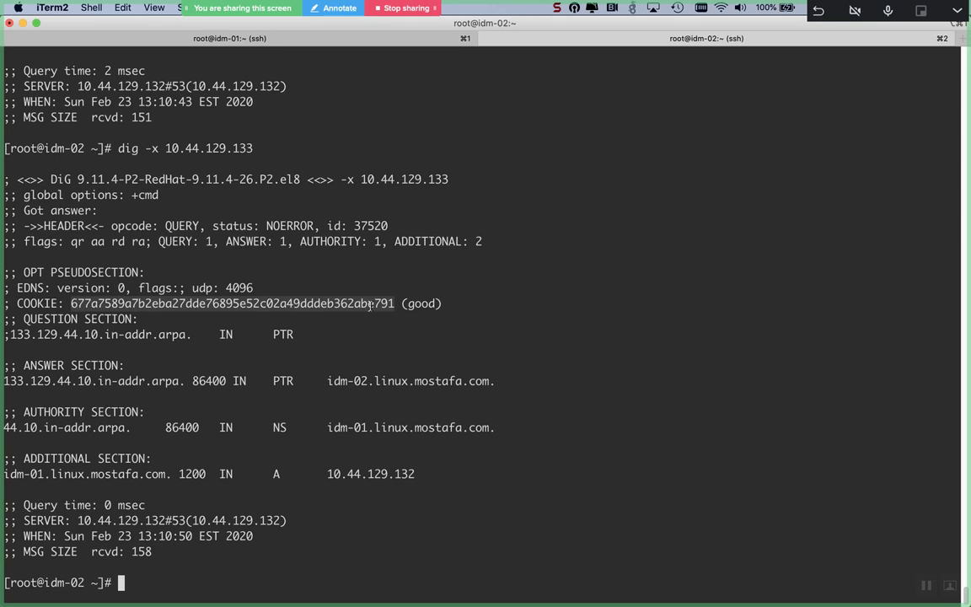
pyautogui.press('Up')
pyautogui.press('Up')
pyautogui.press('Up')
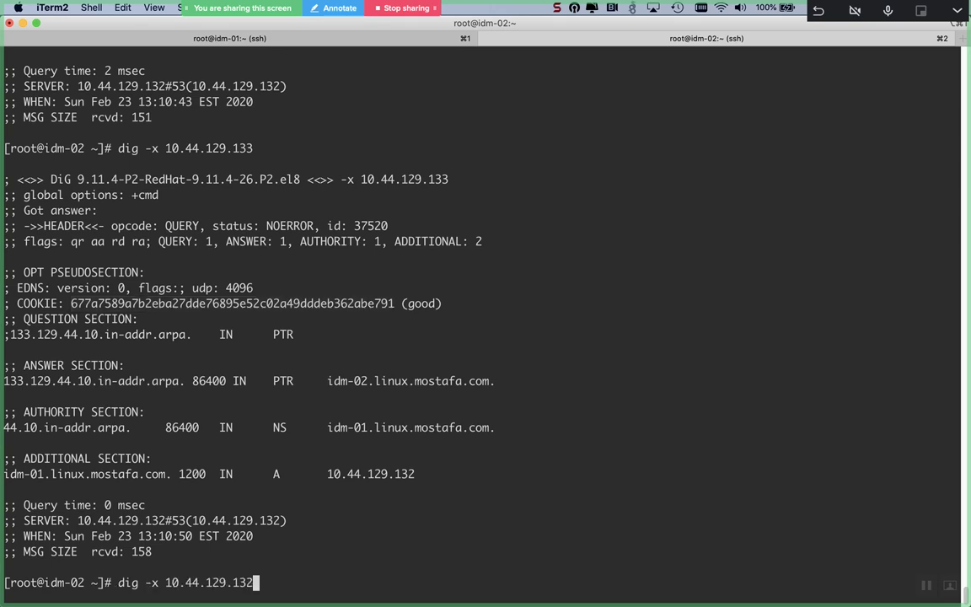
# Step: Rerun ipa-replica-install on a cleared screen through certificate server setup into Kerberos KDC configuration
pyautogui.hotkey('ctrl', 'l')
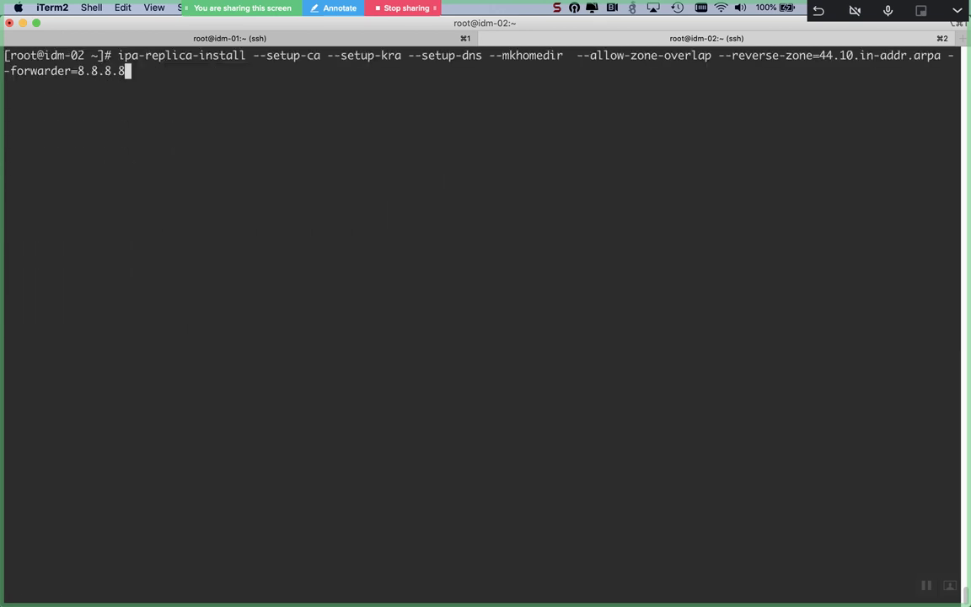
pyautogui.press('Return')
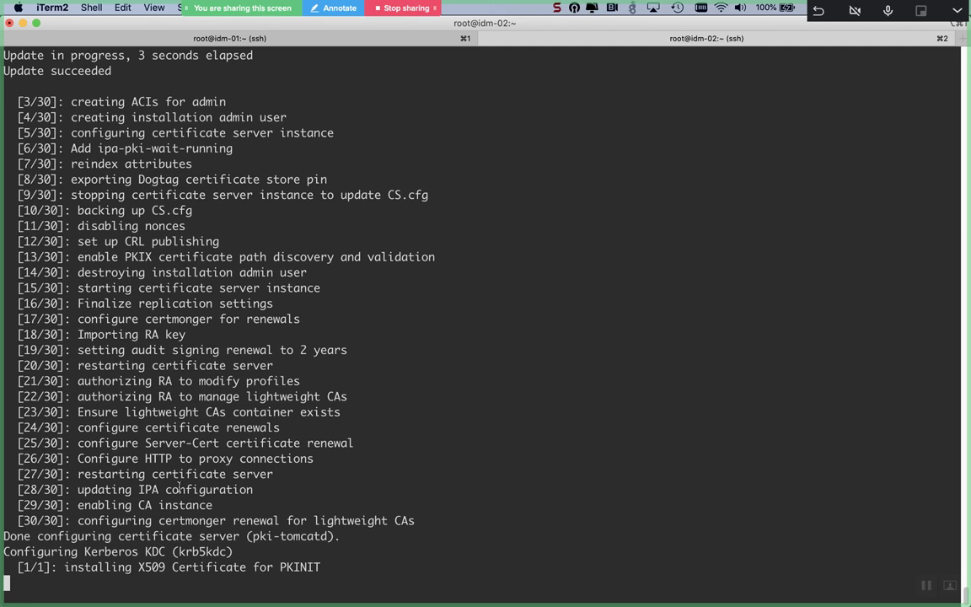
pyautogui.press('super+Tab')
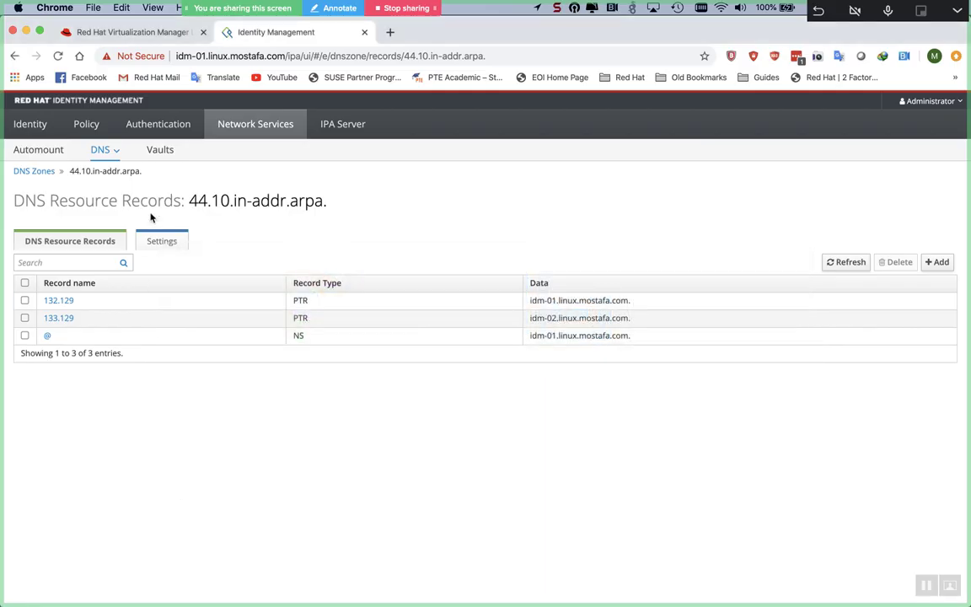
# Step: Reload IdM and open the linux.mostafa.com. zone records, scrolling to idm-02's A record 10.44.129.133
pyautogui.click(57, 55)
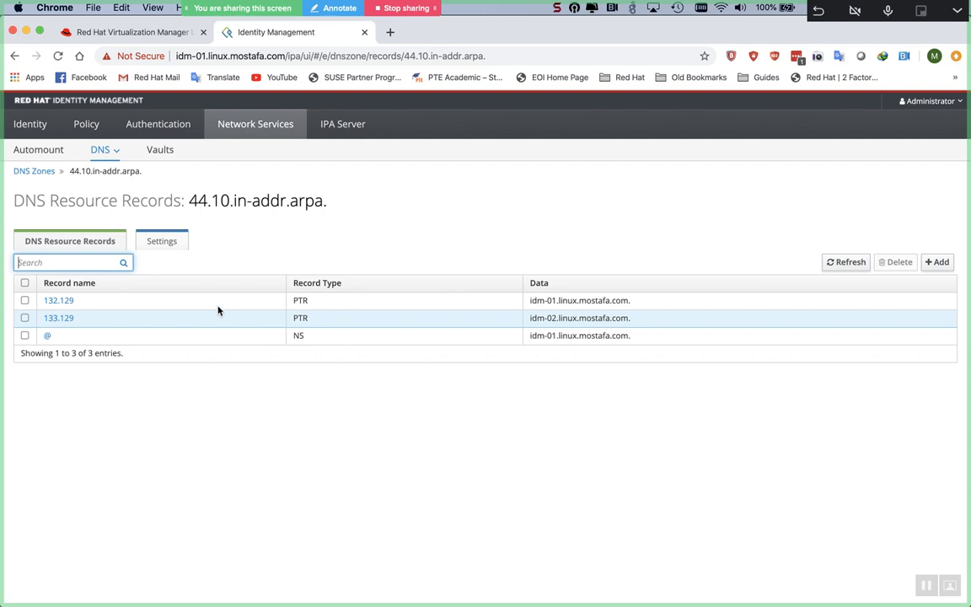
pyautogui.click(118, 151)
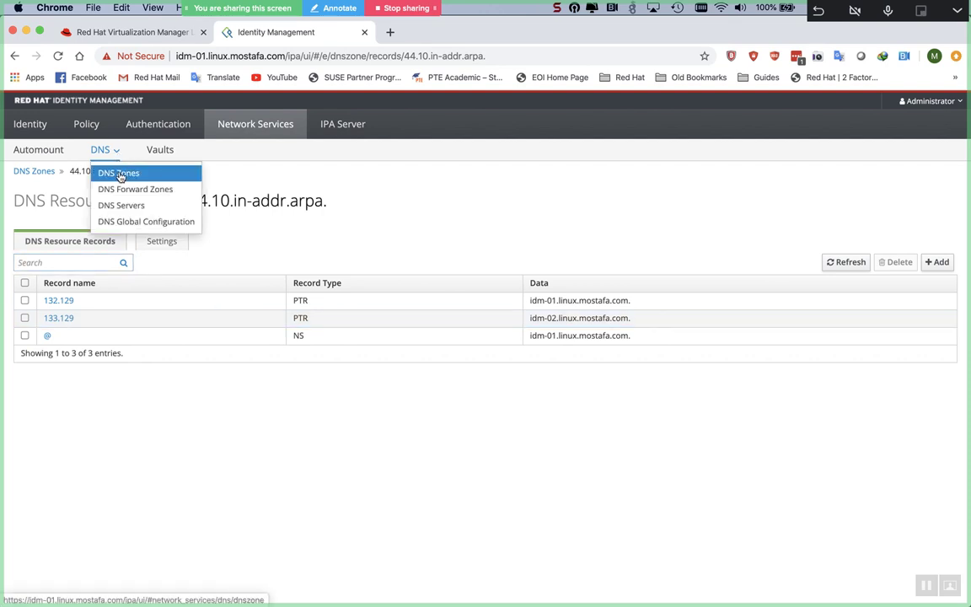
pyautogui.click(119, 172)
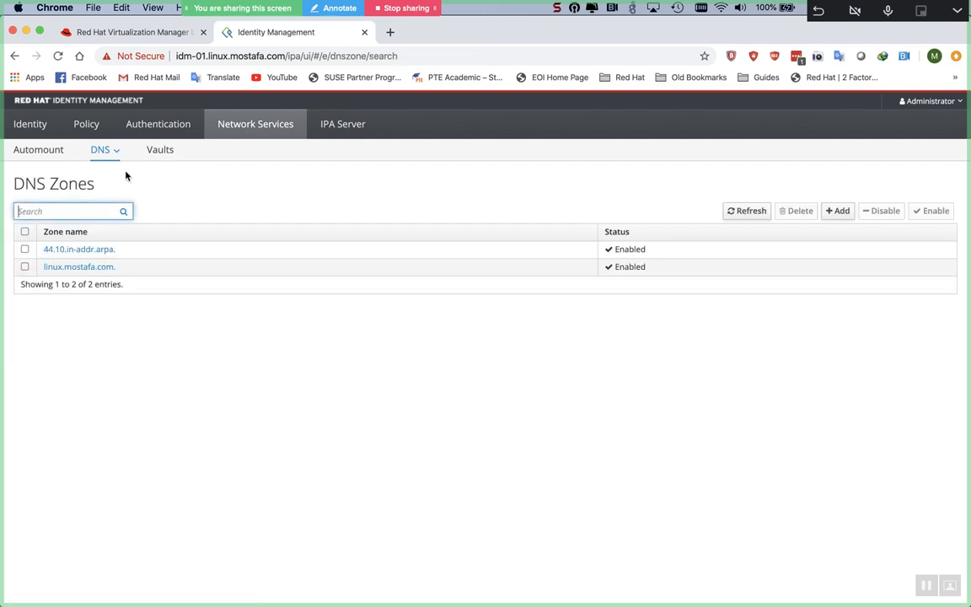
pyautogui.click(91, 270)
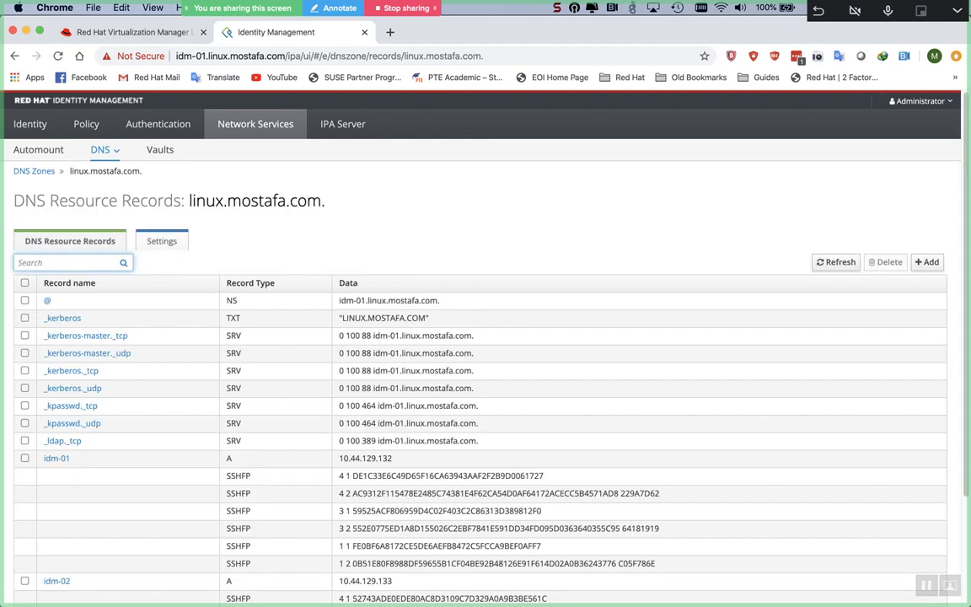
pyautogui.scroll(-2, 156, 416)
pyautogui.scroll(-1, 156, 416)
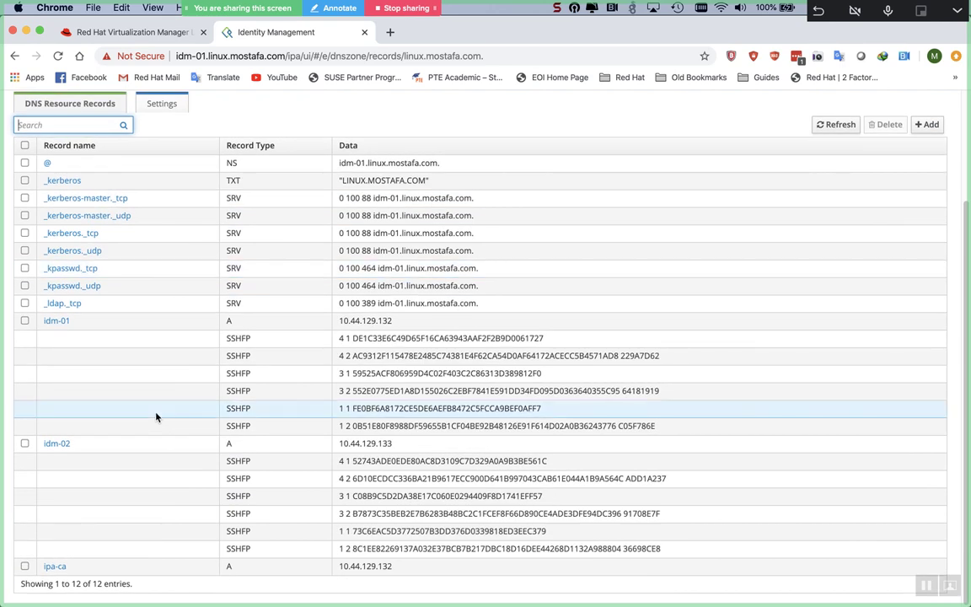
# Step: Switch to iTerm2 to watch the idm-02 ipa-replica-install output
pyautogui.press('super+Tab')
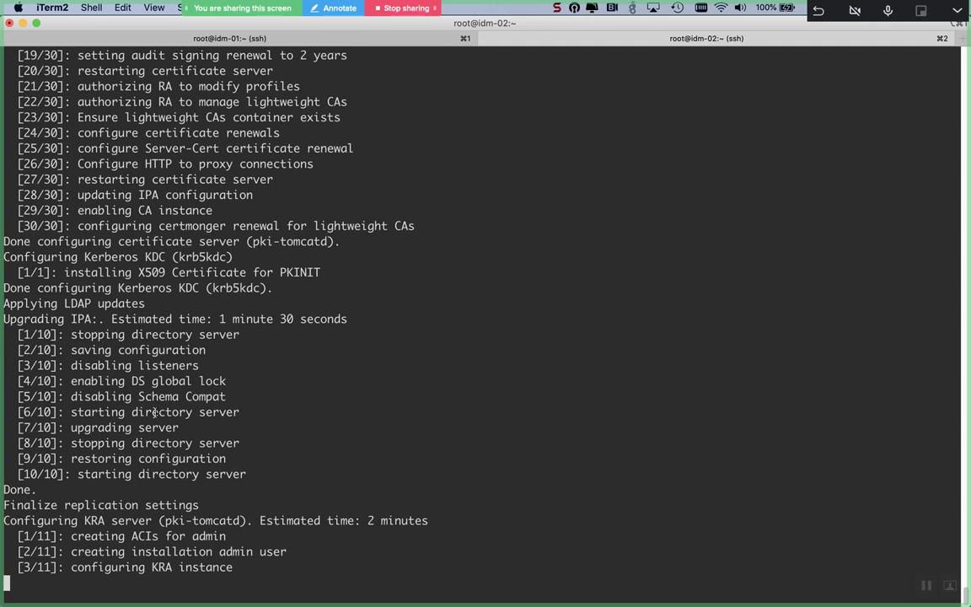
# Step: In a new tab, ssh into 10.44.129.133 as root by reusing the earlier ssh command and entering the password
pyautogui.press('super+t')
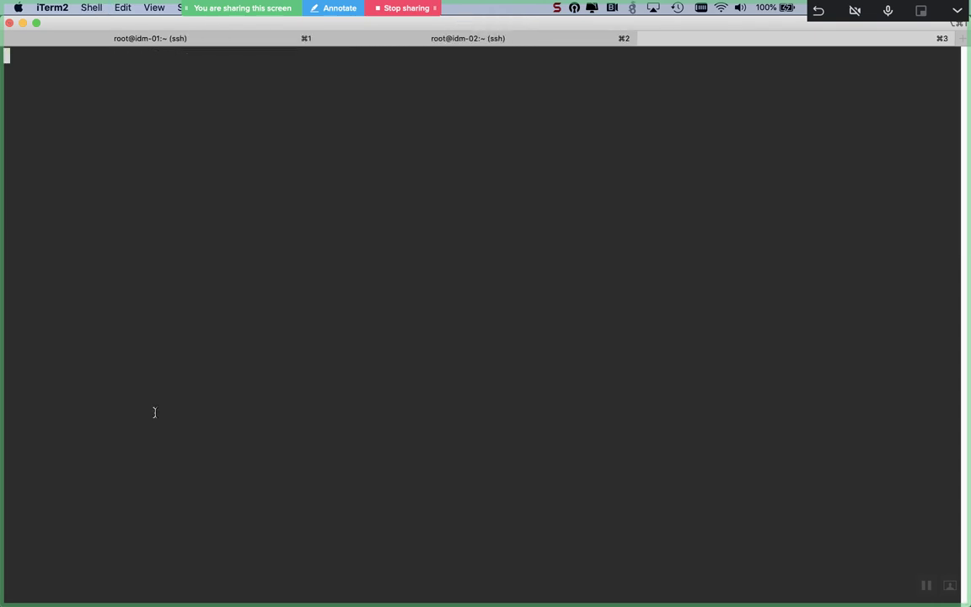
pyautogui.press('Up')
pyautogui.press('Up')
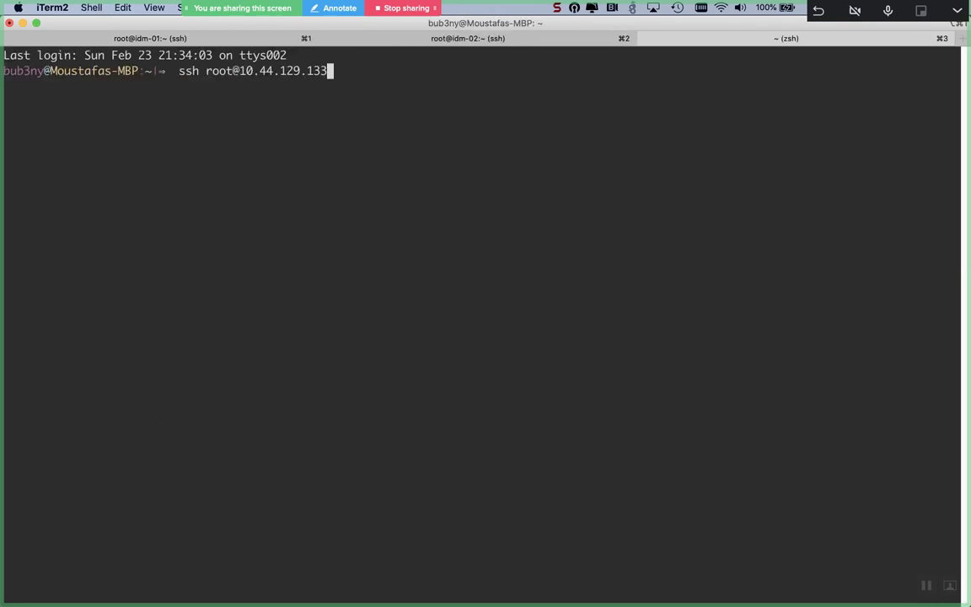
pyautogui.press('Return')
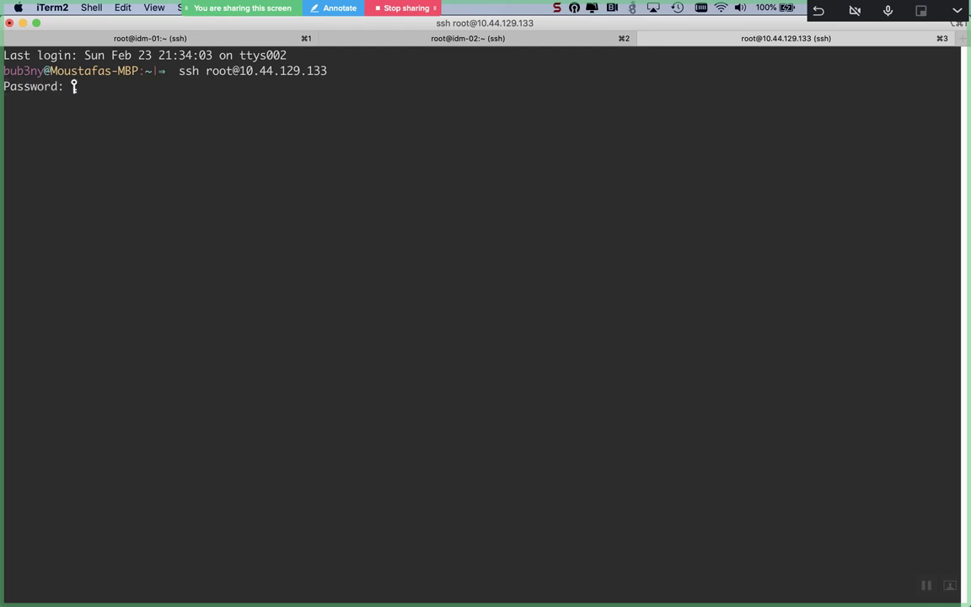
pyautogui.press('Return')
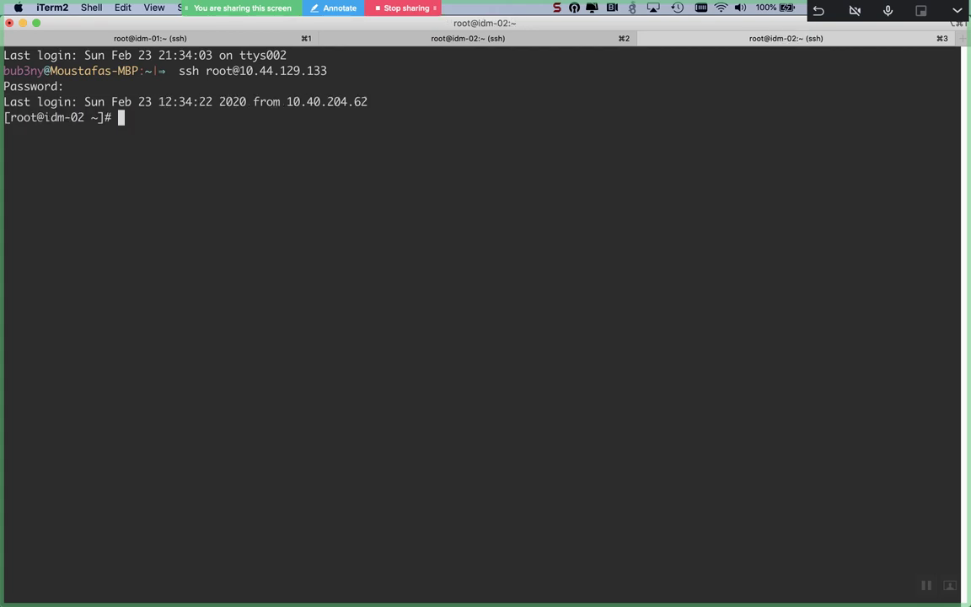
# Step: Follow /var/log/ipareplica-install.log with tail -f, using Tab completion for the file name
pyautogui.write('tail -f /var/log/')
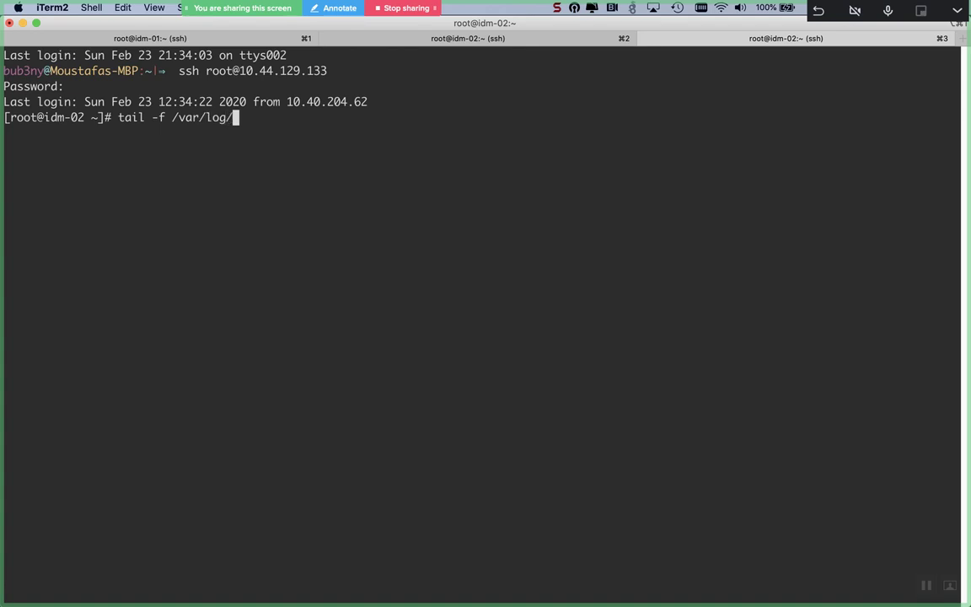
pyautogui.write('ipa')
pyautogui.press('Tab')
pyautogui.press('Tab')
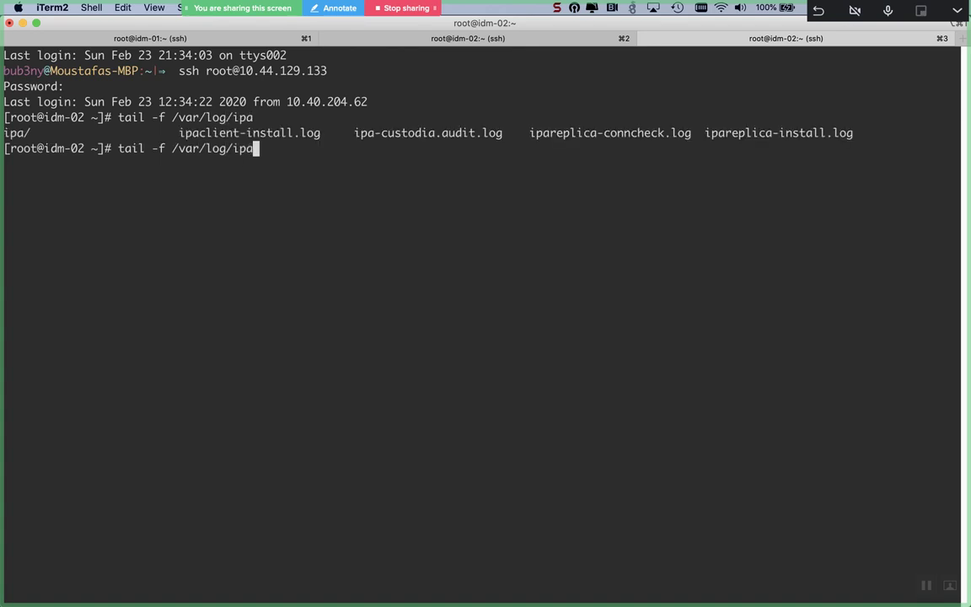
pyautogui.press('Tab')
pyautogui.press('Tab')
pyautogui.write('se')
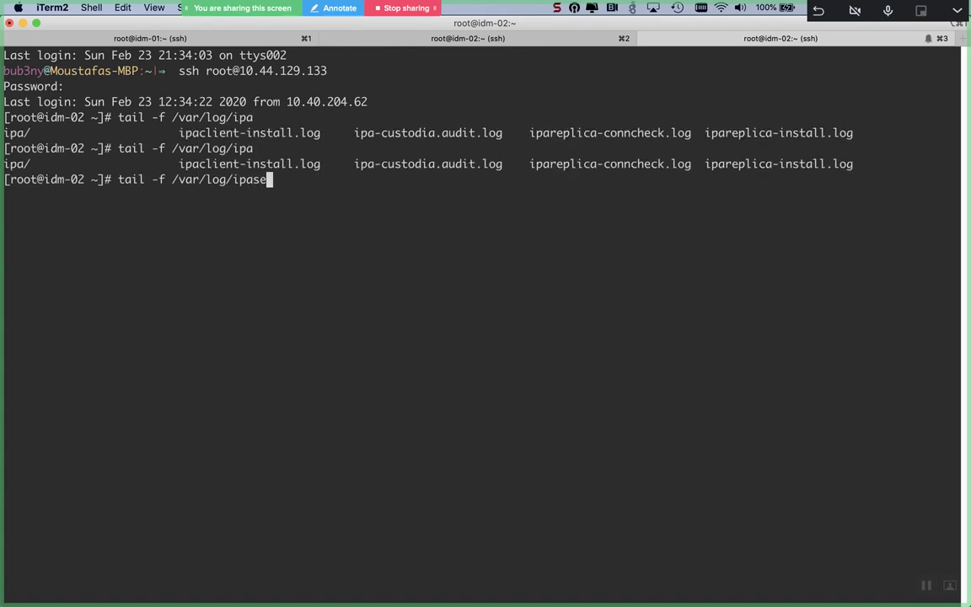
pyautogui.press('BackSpace')
pyautogui.press('BackSpace')
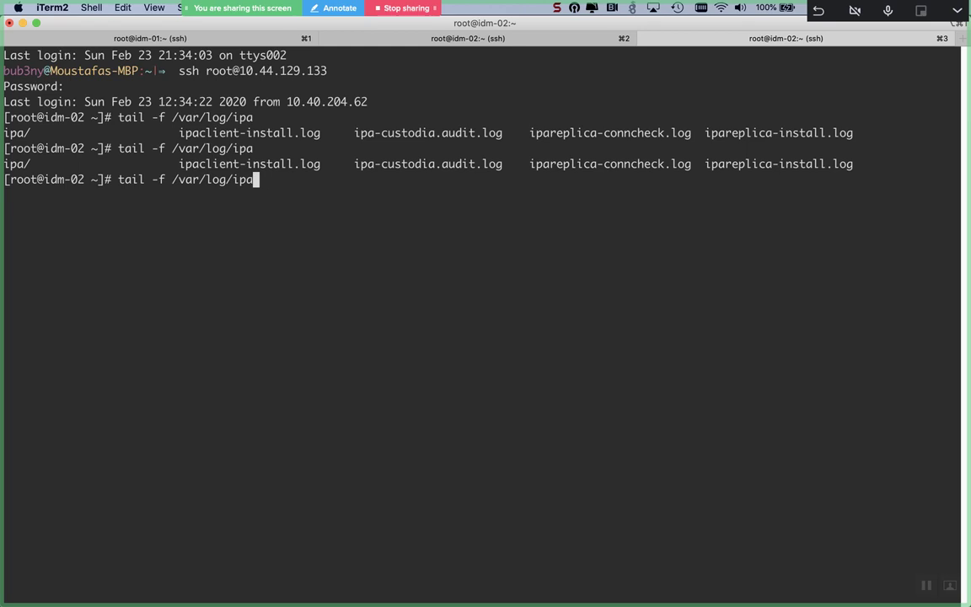
pyautogui.write('r')
pyautogui.press('Tab')
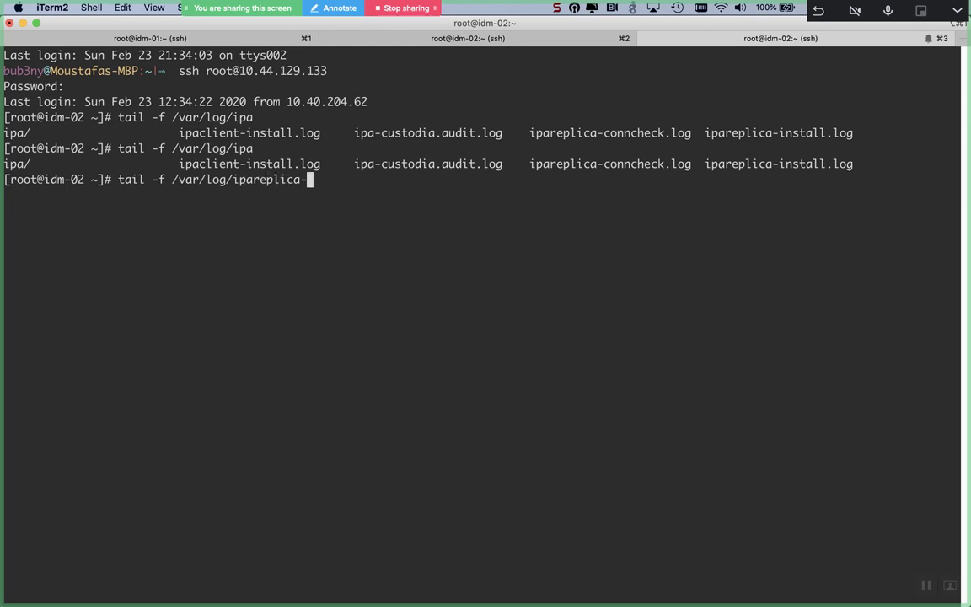
pyautogui.write('in')
pyautogui.press('Tab')
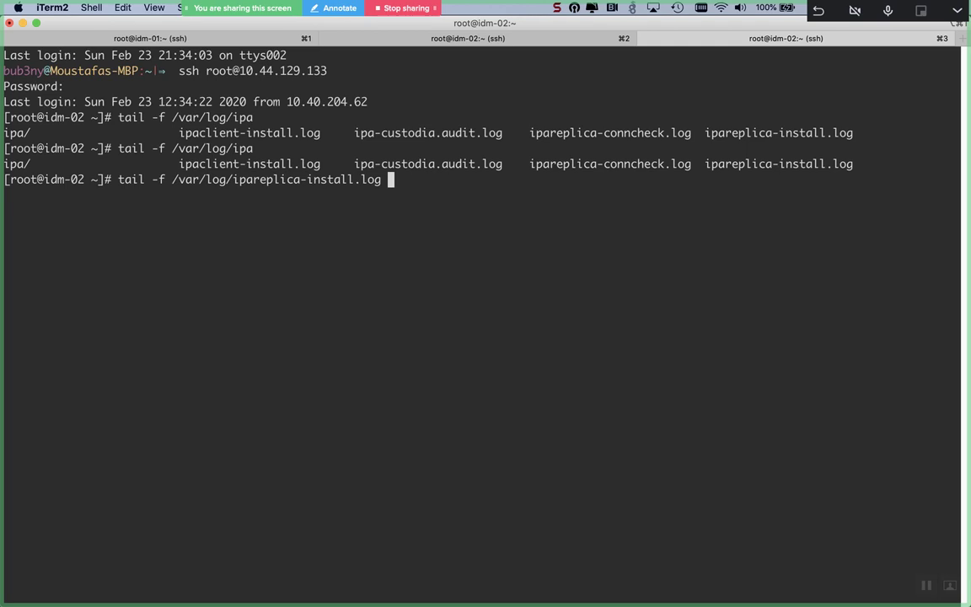
pyautogui.press('Return')
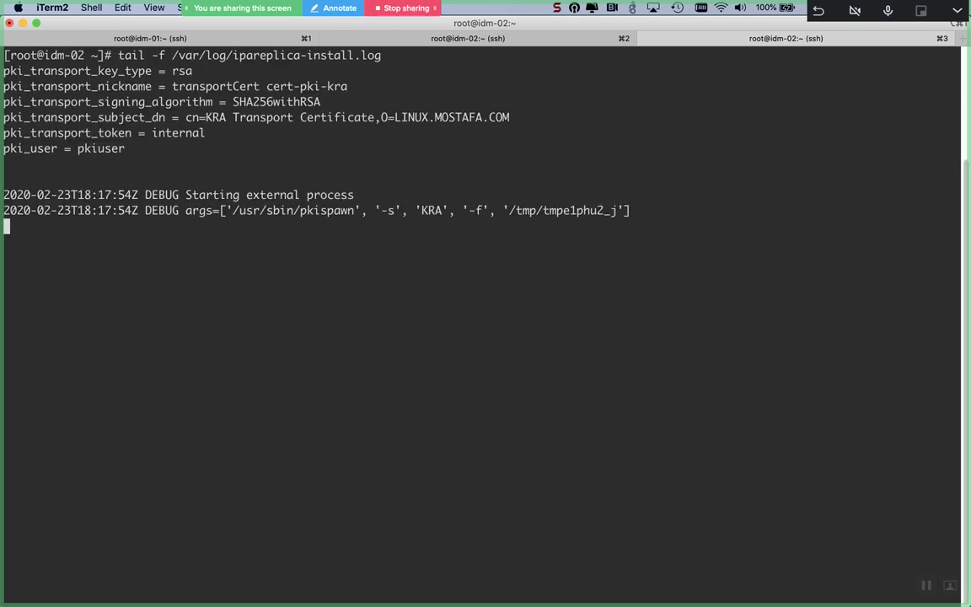
# Step: Alternate between the idm-01, idm-02 install and log tabs to track replica install progress
pyautogui.press('super+2')
pyautogui.press('super+1')
pyautogui.press('super+3')
pyautogui.press('super+2')
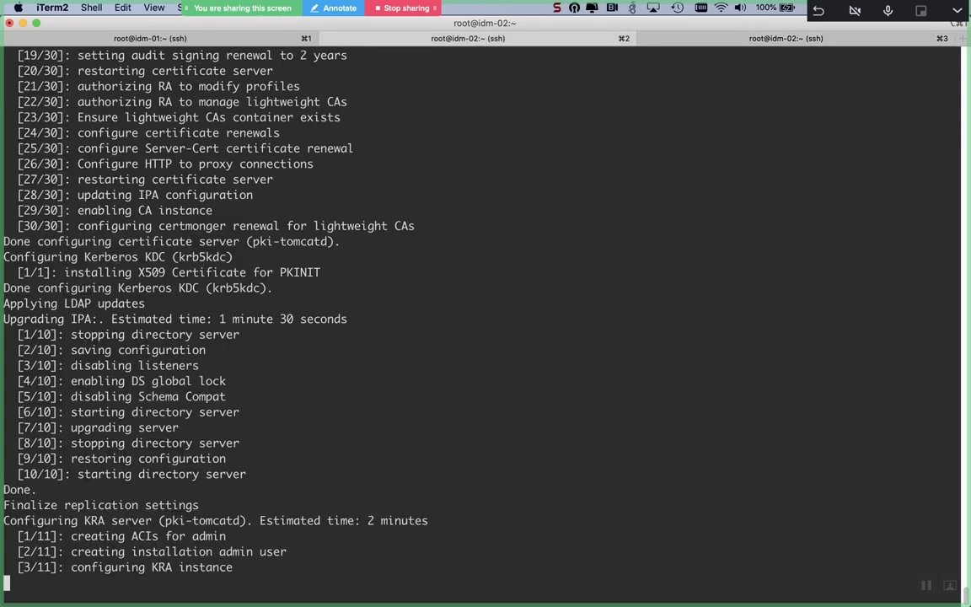
pyautogui.press('super+3')
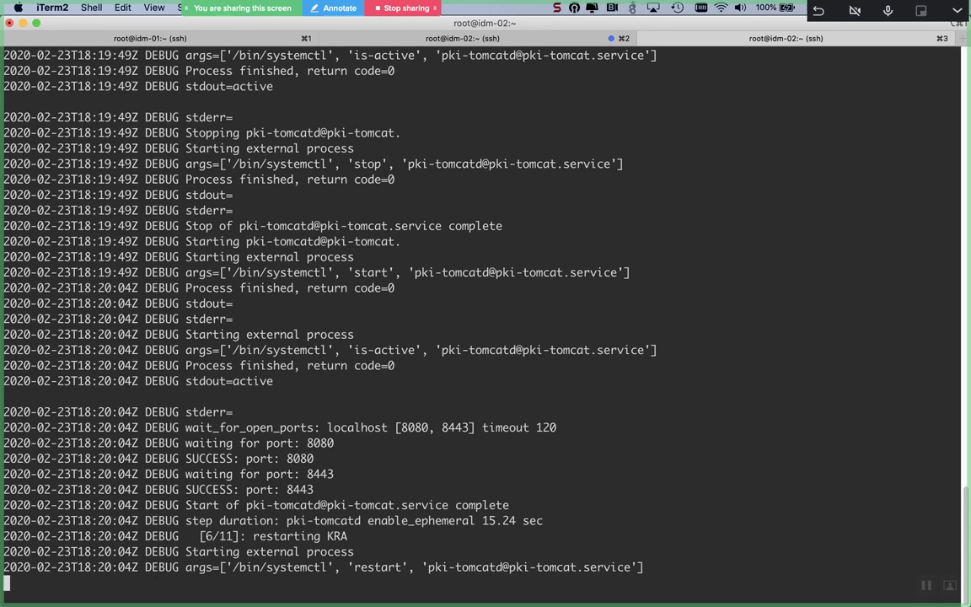
pyautogui.press('super+1')
pyautogui.press('super+3')
pyautogui.press('super+2')
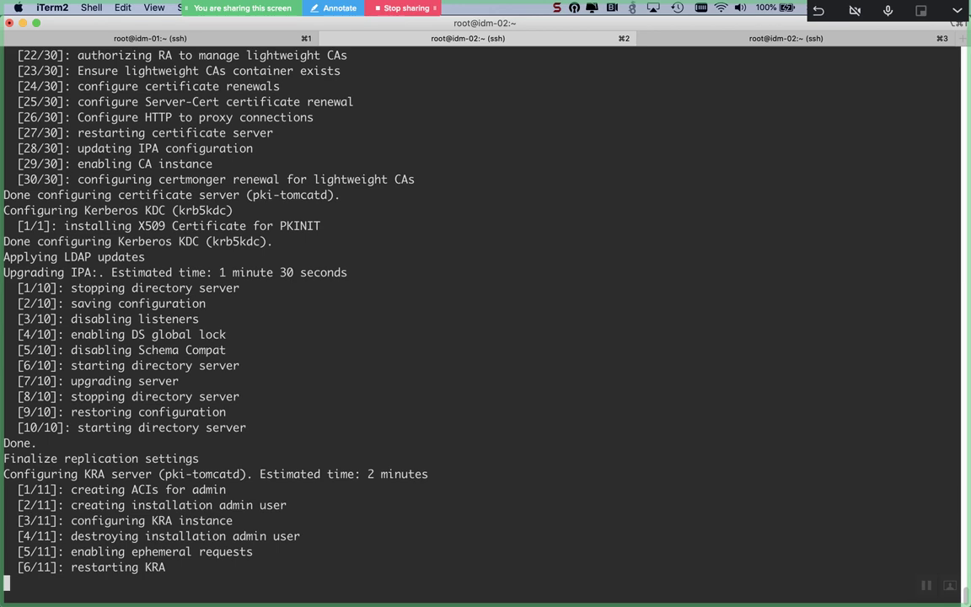
pyautogui.press('super+3')
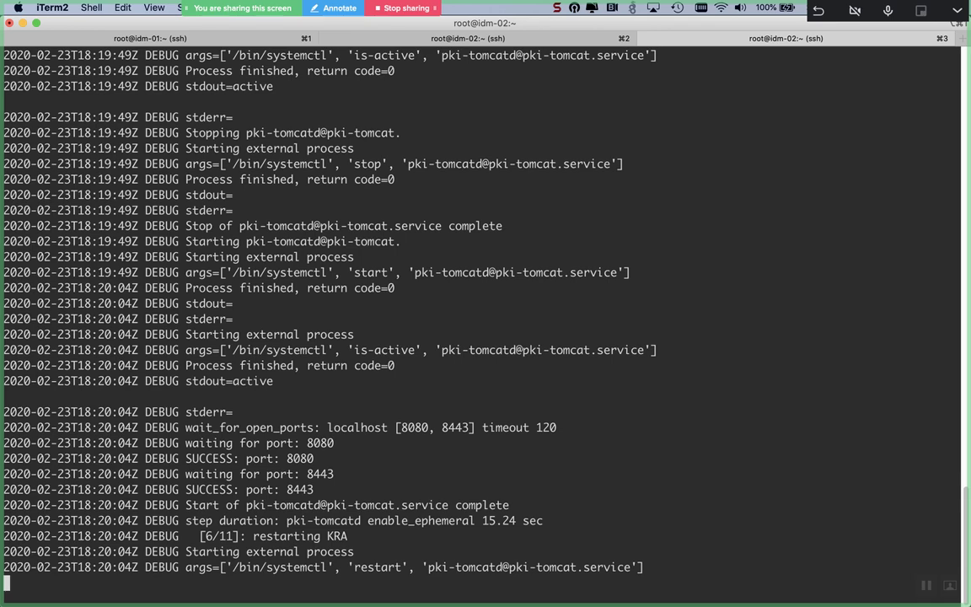
pyautogui.press('super+2')
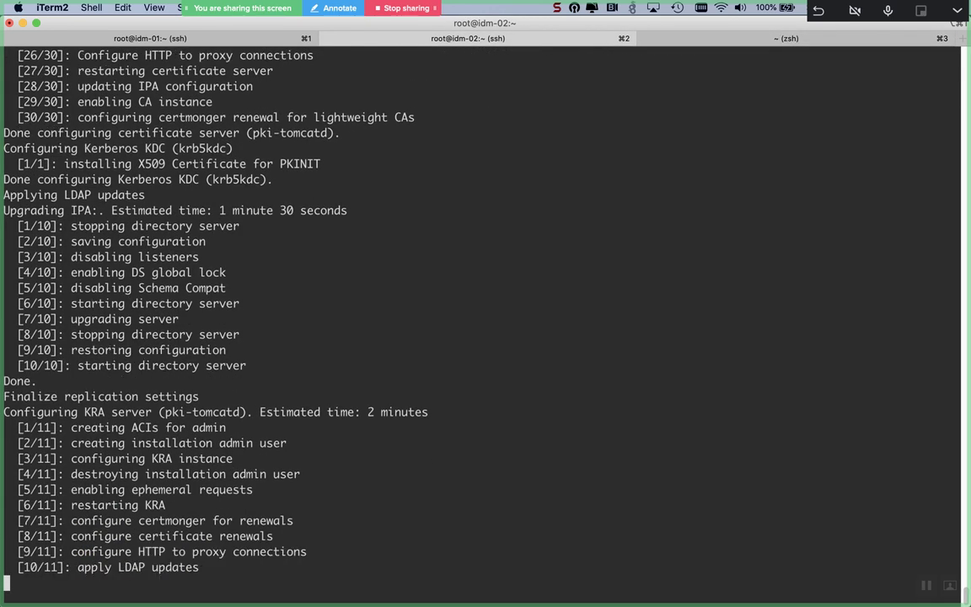
pyautogui.press('super+3')
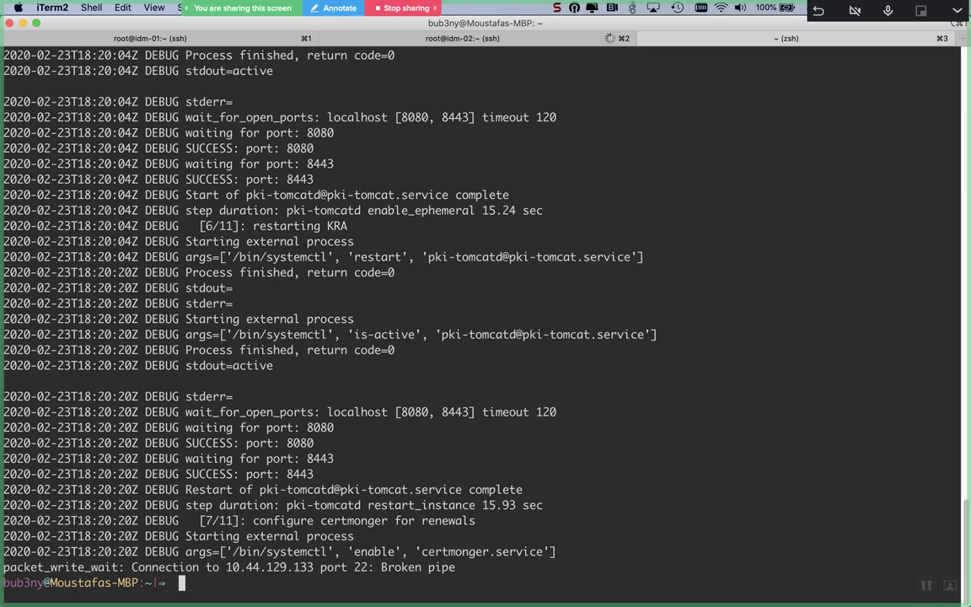
# Step: Cycle between the idm-01 and idm-02 tabs to watch ipa-replica-install progress
pyautogui.press('super+2')
pyautogui.press('super+2')
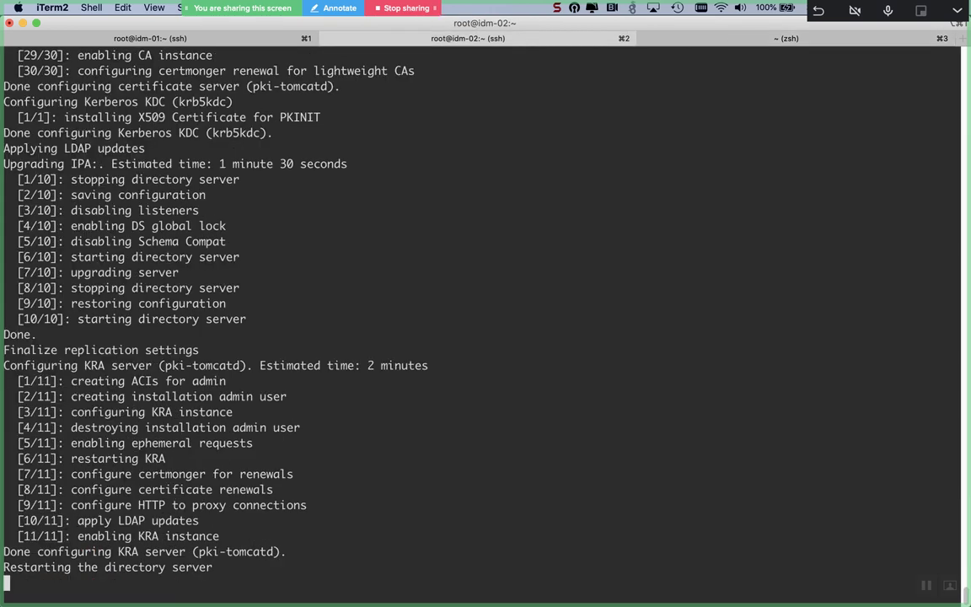
pyautogui.press('super+3')
pyautogui.press('super+1')
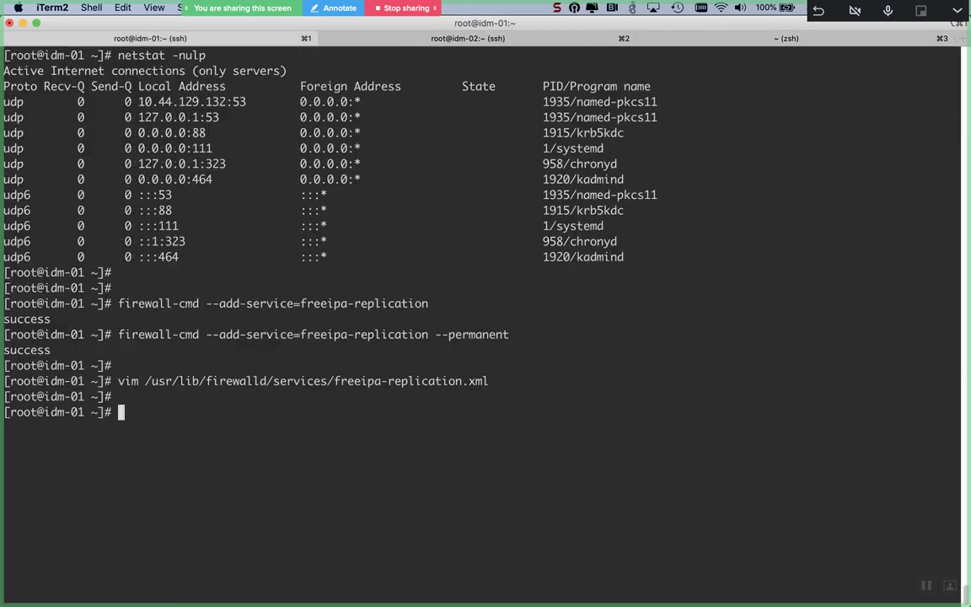
pyautogui.press('super+2')
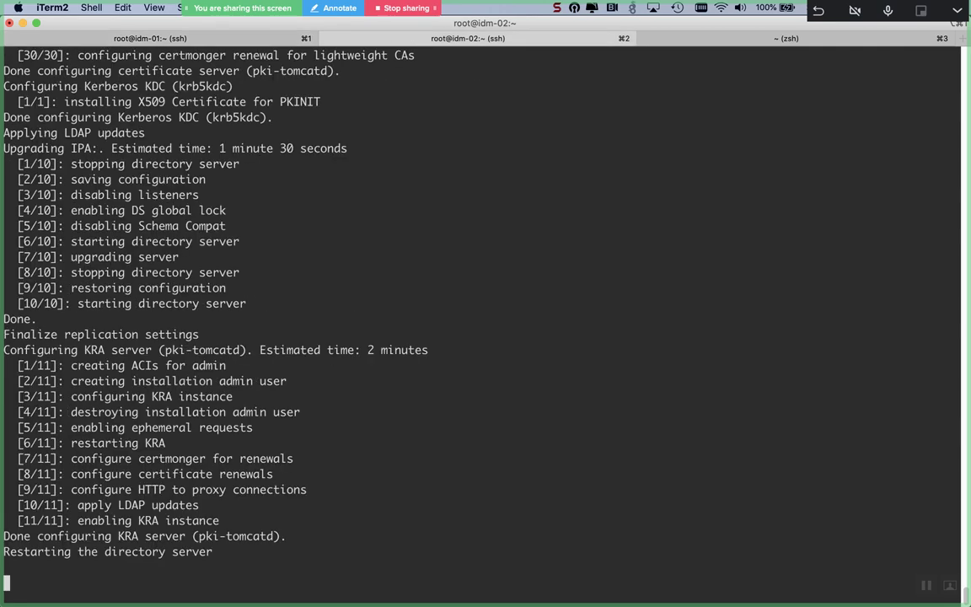
pyautogui.press('super+1')
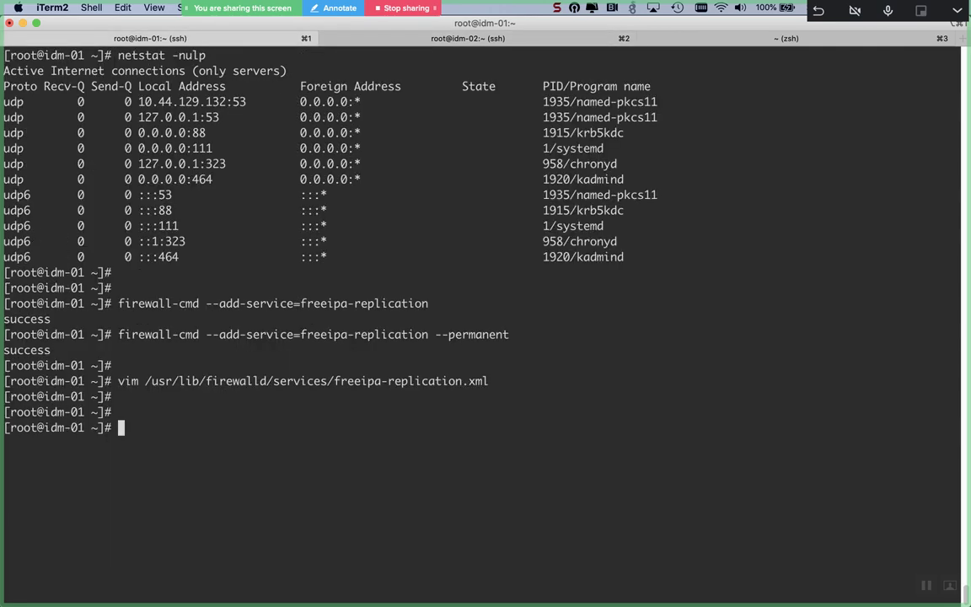
pyautogui.press('super+2')
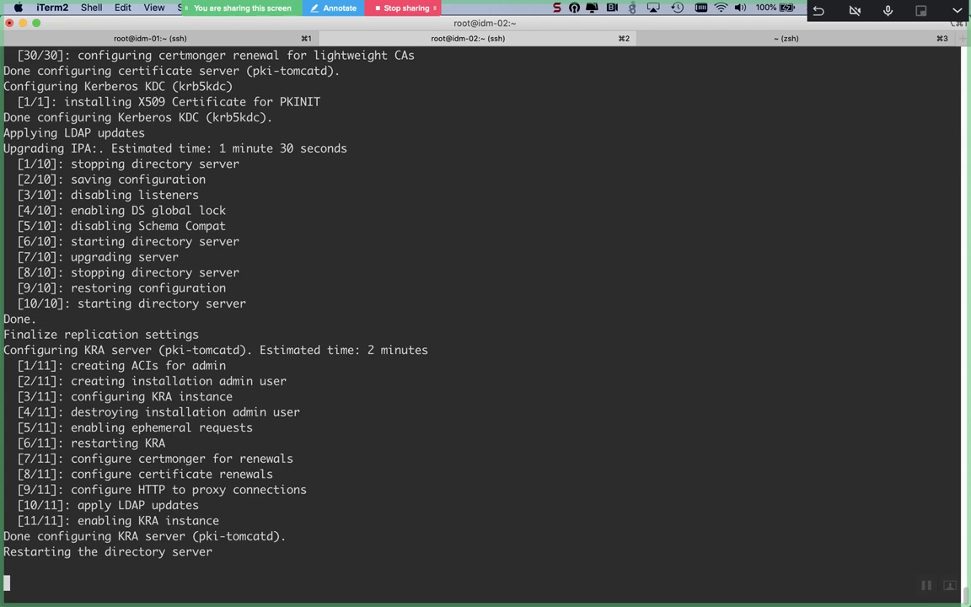
pyautogui.press('super+1')
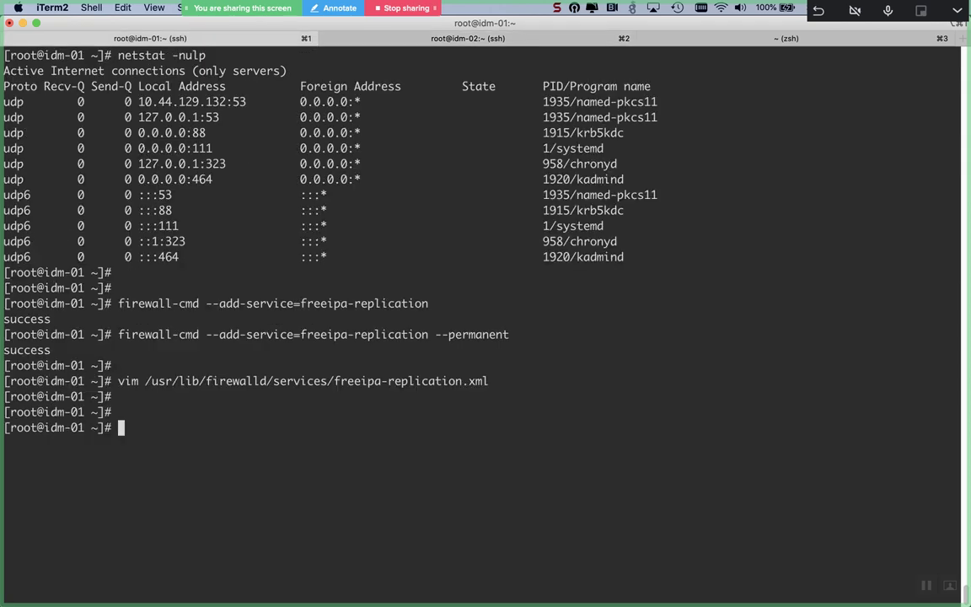
pyautogui.press('super+2')
# Step: Rerun ssh to 10.44.129.133 in the local tab and check its failed attempt
pyautogui.press('super+3')
pyautogui.press('Up')
pyautogui.press('Return')
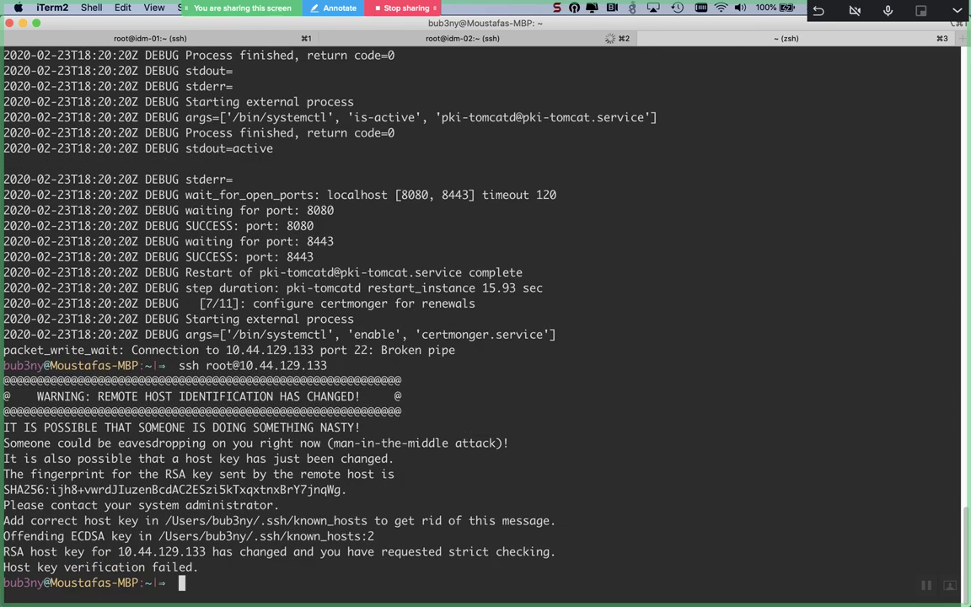
pyautogui.press('super+1')
pyautogui.press('super+2')
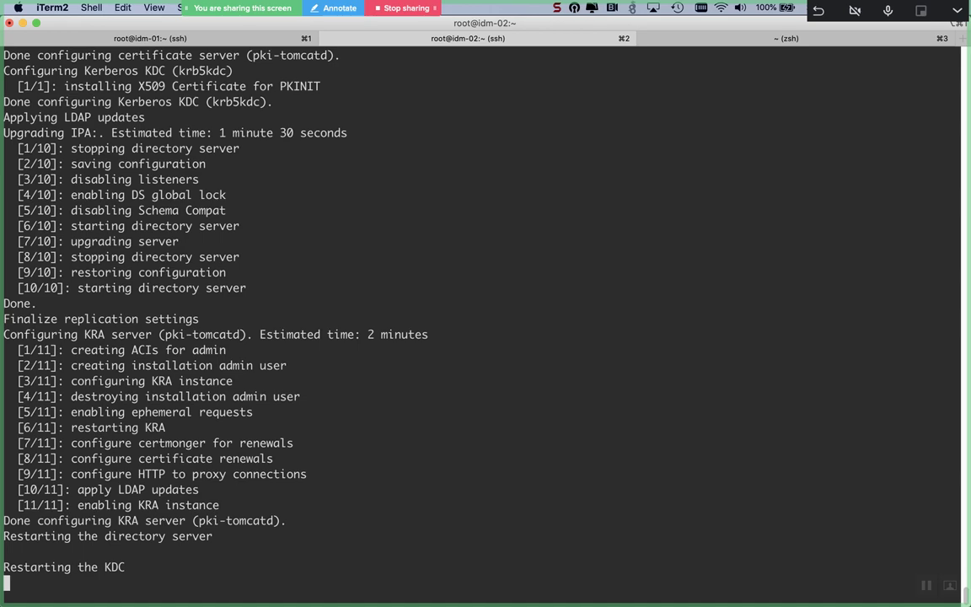
pyautogui.press('super+3')
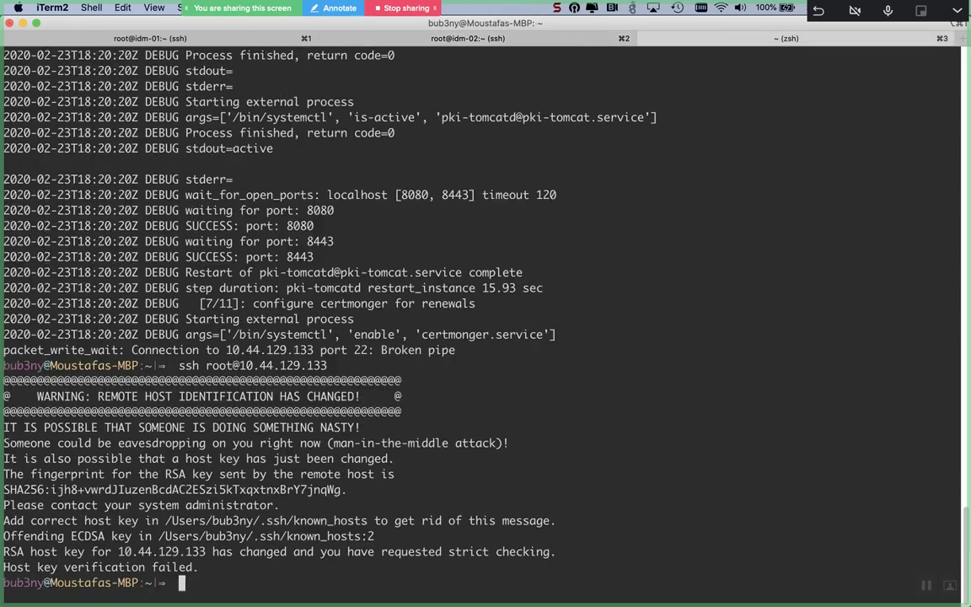
pyautogui.press('super+2')
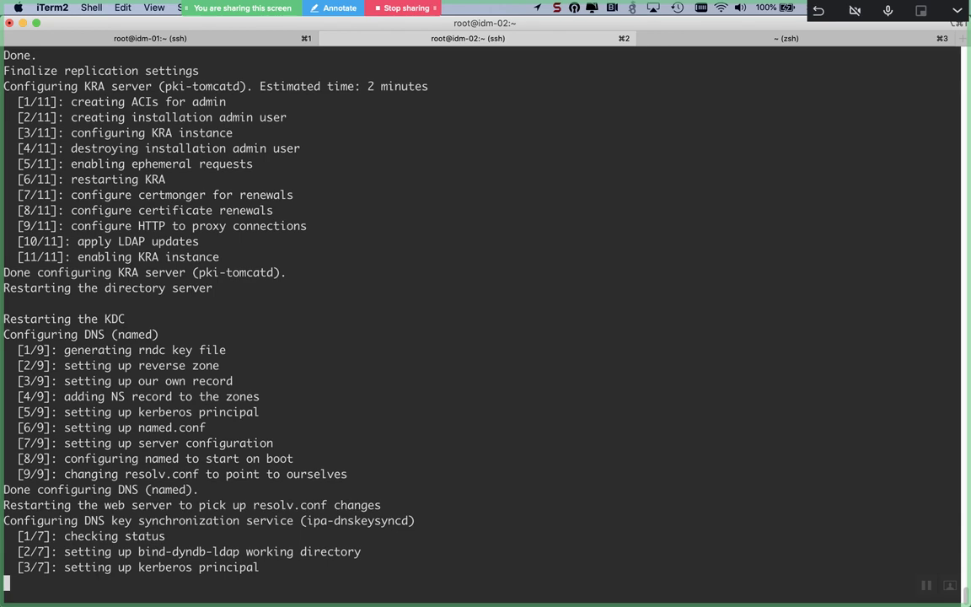
# Step: Reload the IdM DNS records page and confirm ipa-replica-install finished successfully
pyautogui.press('super+Tab')
pyautogui.press('super+r')
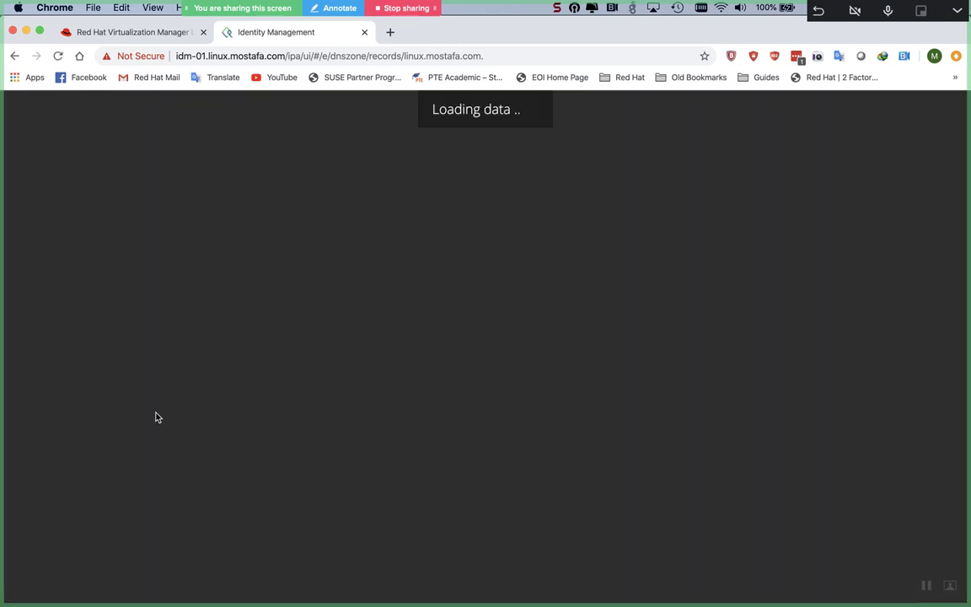
pyautogui.press('super+Tab')
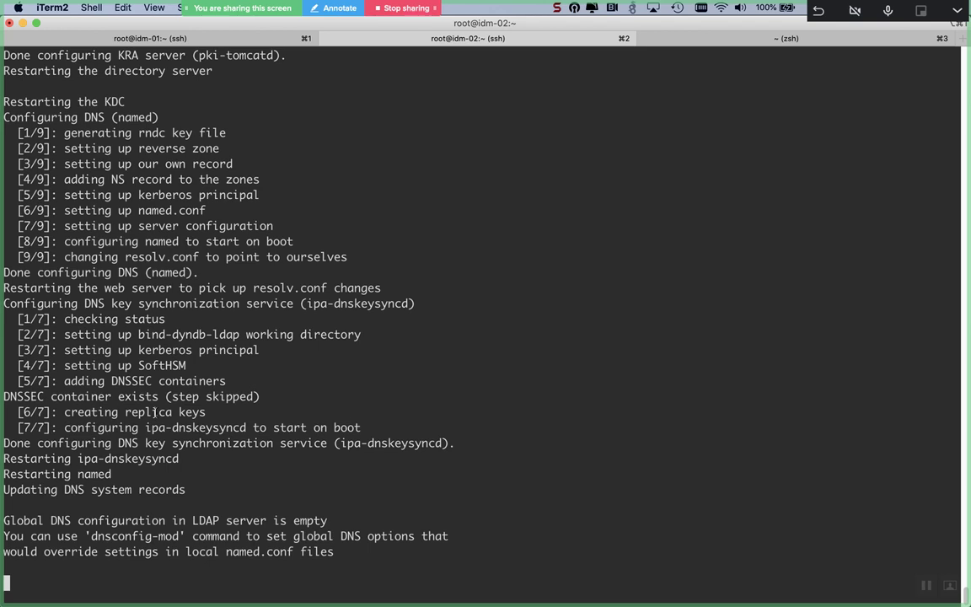
pyautogui.press('Return')
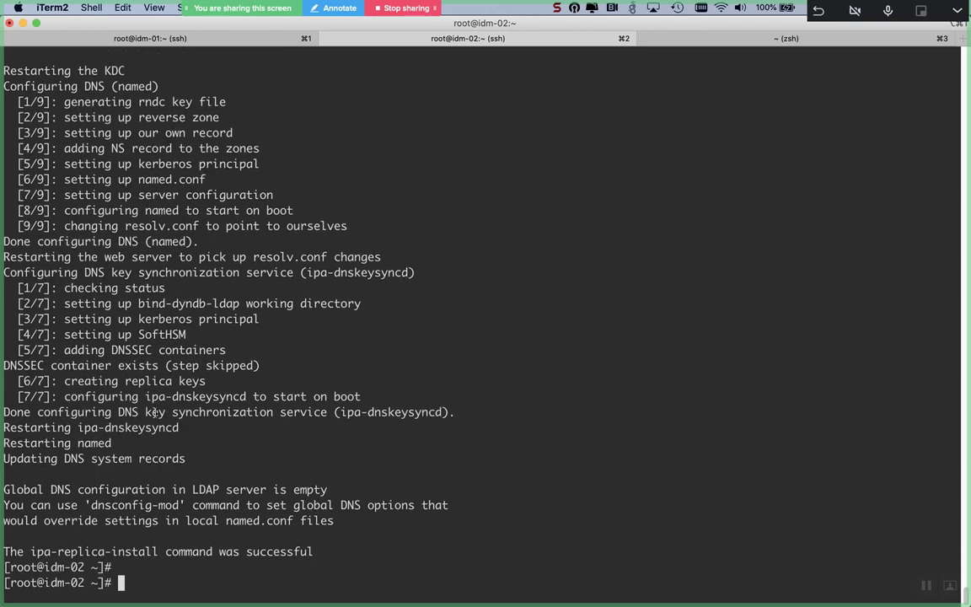
pyautogui.press('super+Tab')
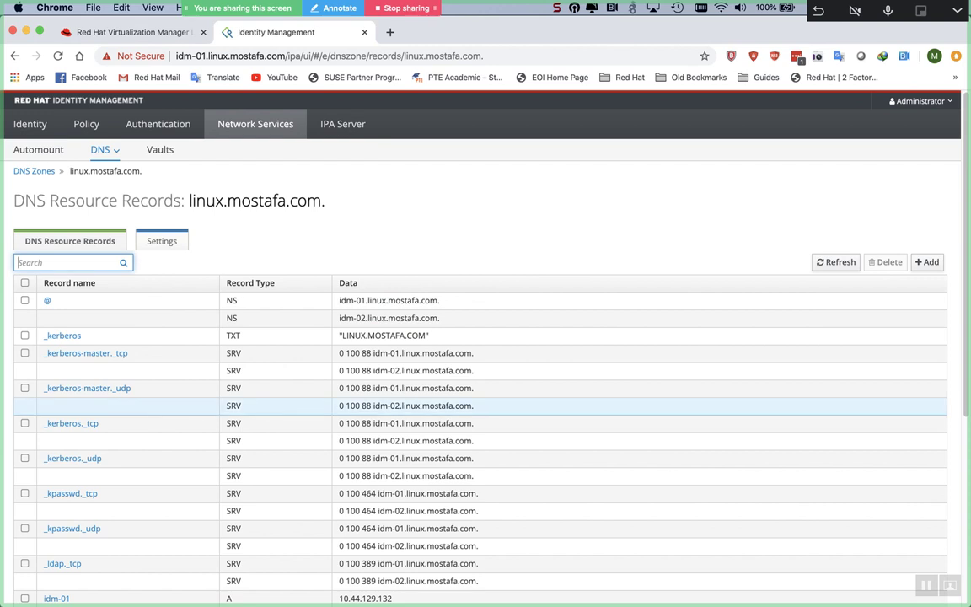
# Step: Review idm-02's SRV, A 10.44.129.133 and ipa-ca records, then open Network Services' Automount Locations
pyautogui.click(399, 210)
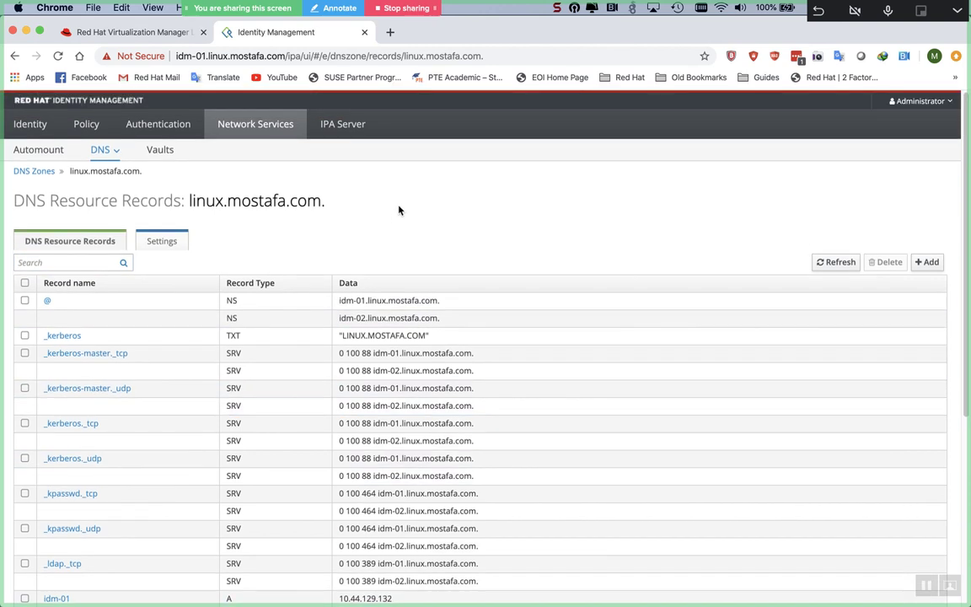
pyautogui.scroll(-3, 399, 209)
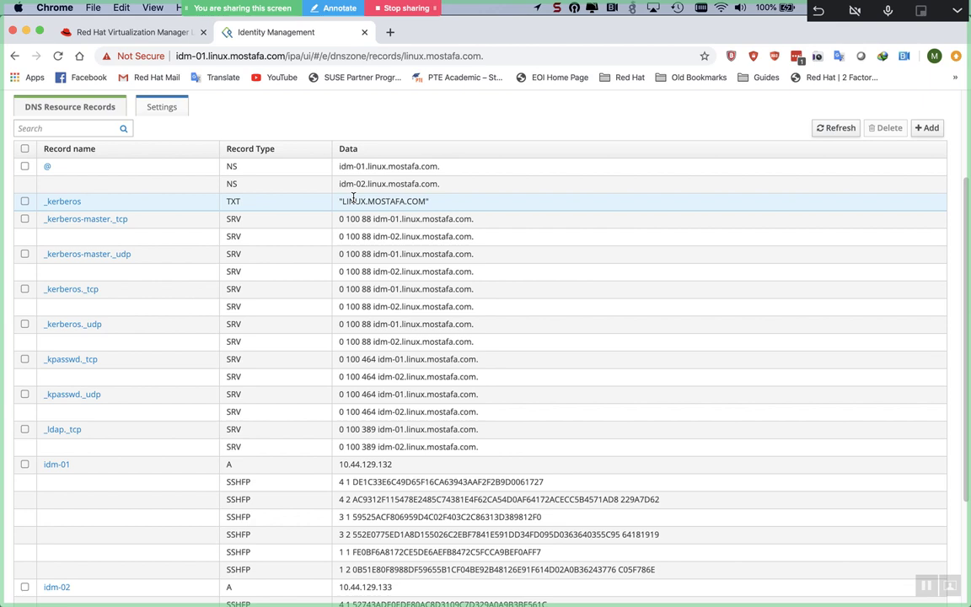
pyautogui.tripleClick(353, 200)
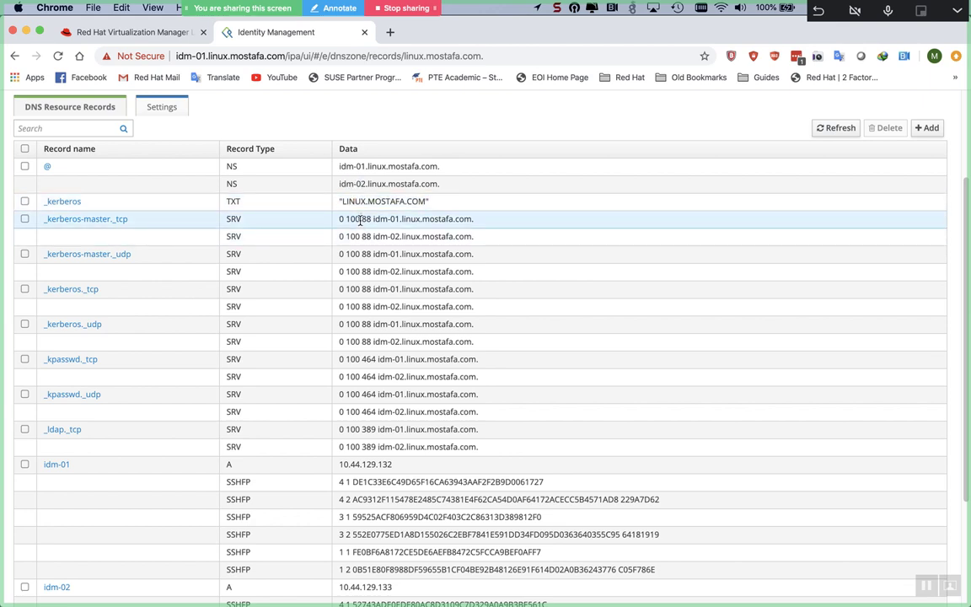
pyautogui.tripleClick(359, 219)
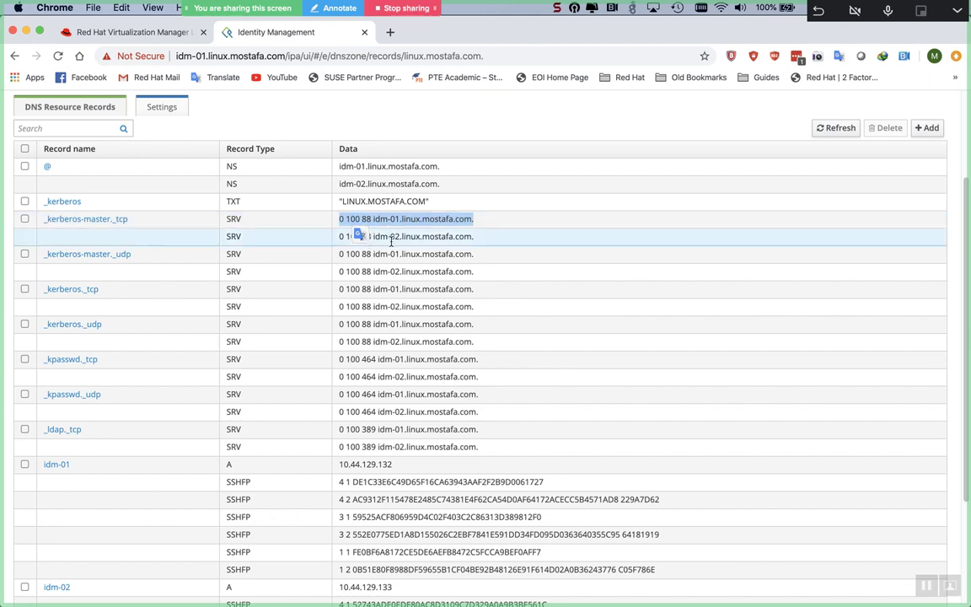
pyautogui.doubleClick(391, 238)
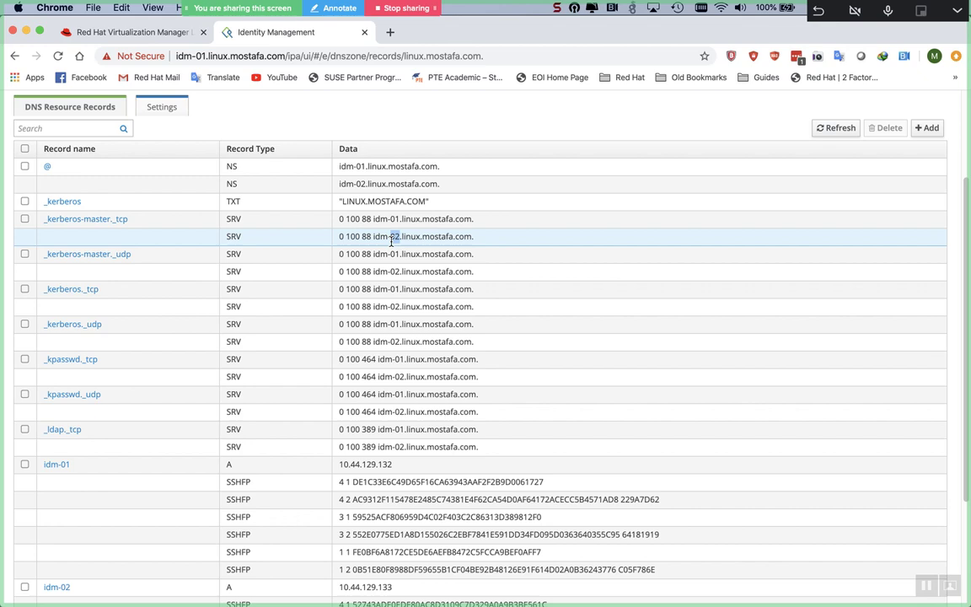
pyautogui.scroll(-5, 390, 240)
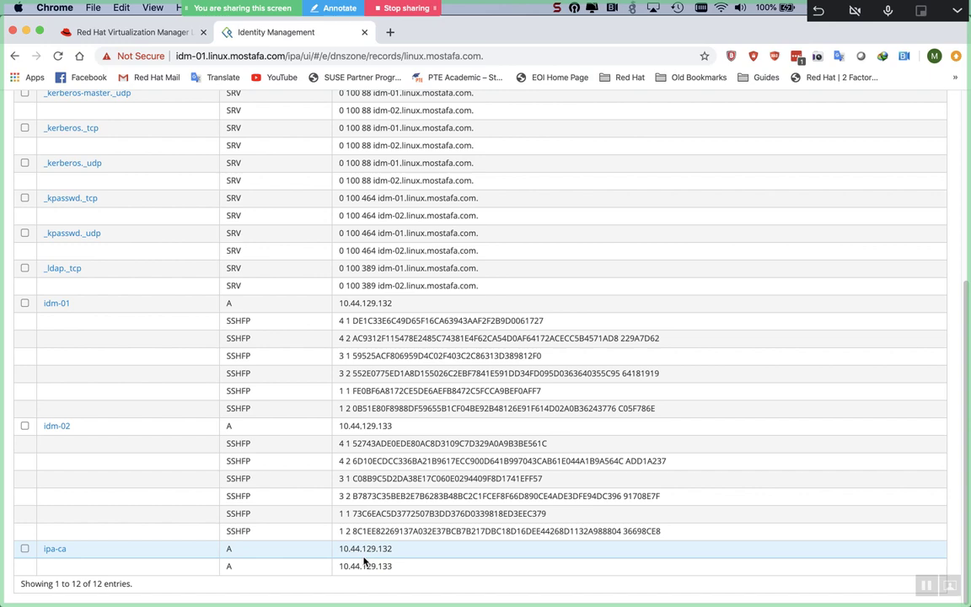
pyautogui.scroll(5, 364, 560)
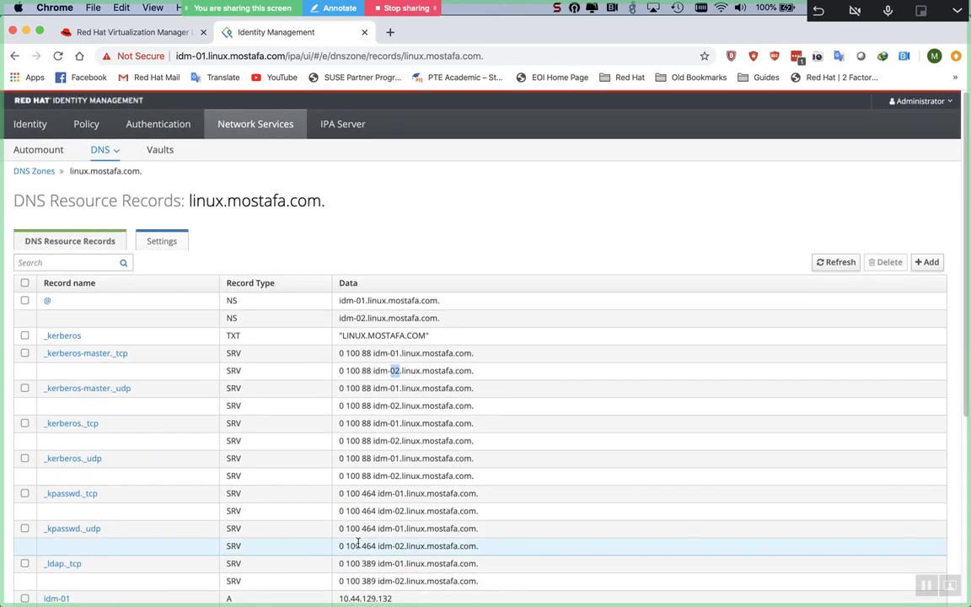
pyautogui.click(227, 131)
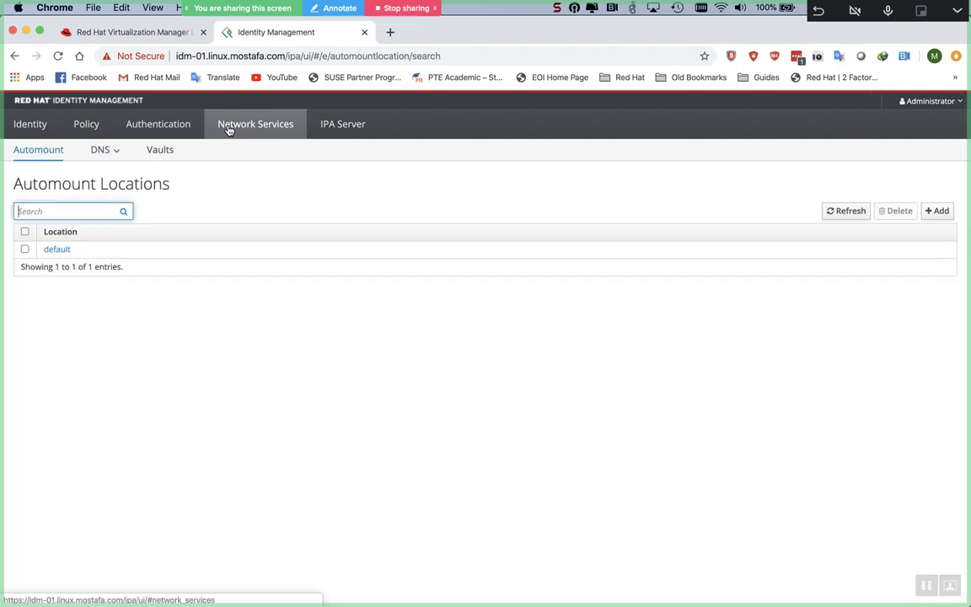
# Step: Open IPA Server > Topology > Topology Graph and inspect the idm-02 to idm-01 domain agreement
pyautogui.click(360, 131)
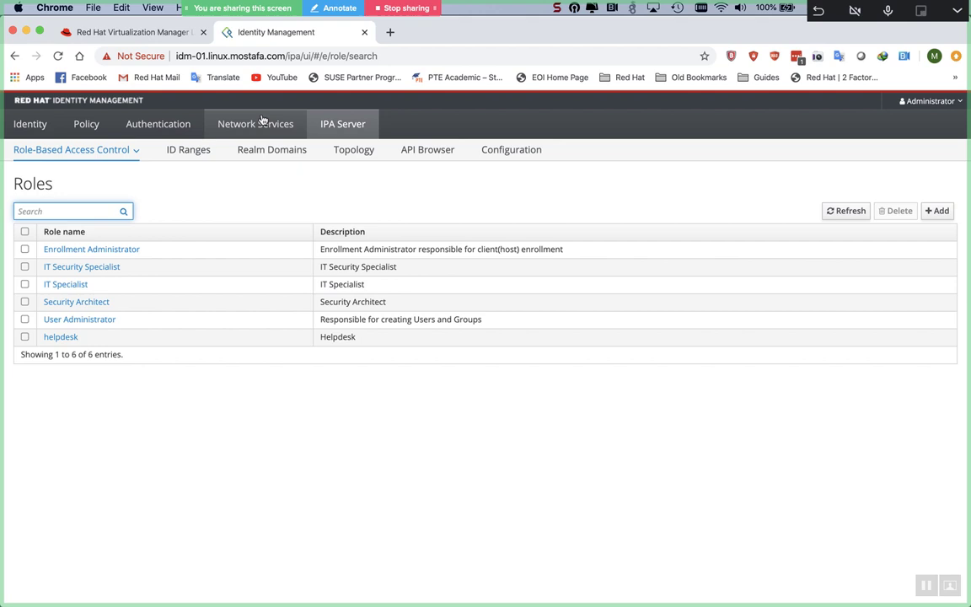
pyautogui.click(337, 151)
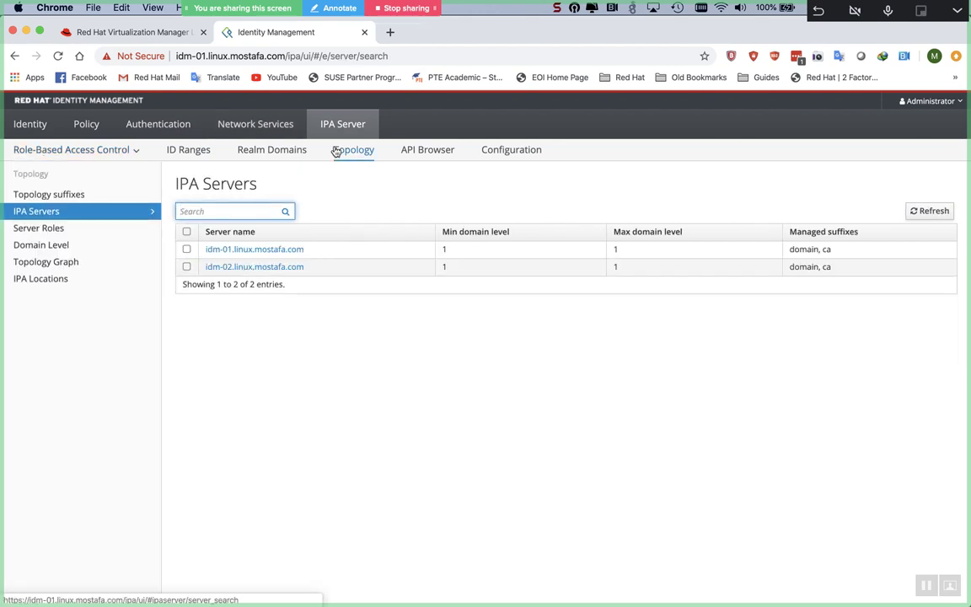
pyautogui.click(68, 260)
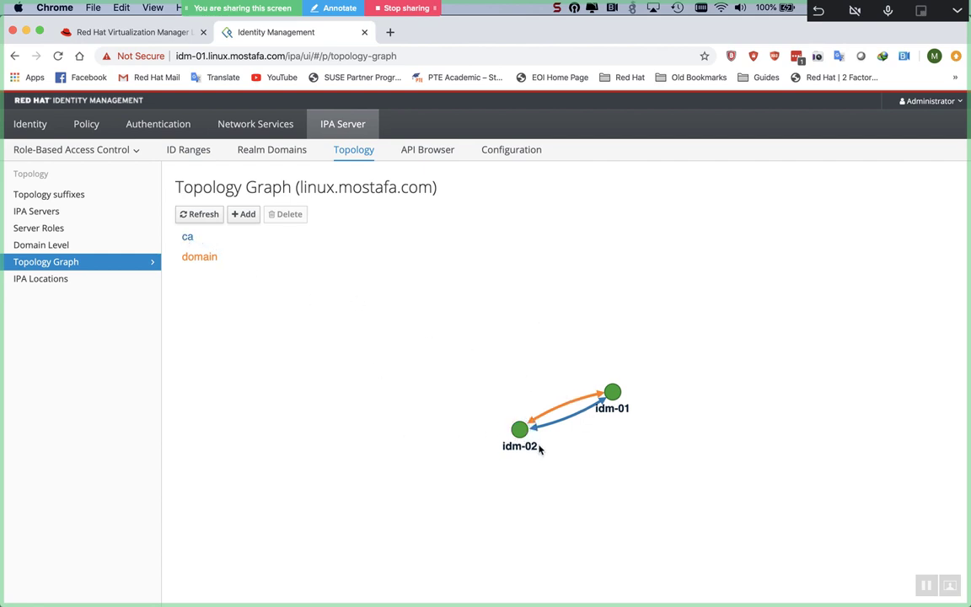
pyautogui.moveTo(531, 436)
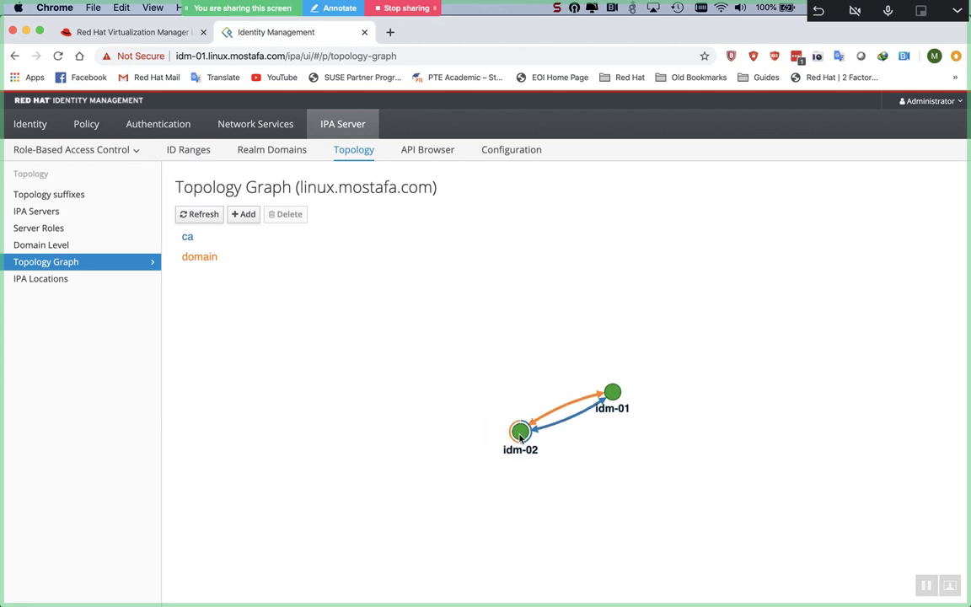
pyautogui.moveTo(614, 394)
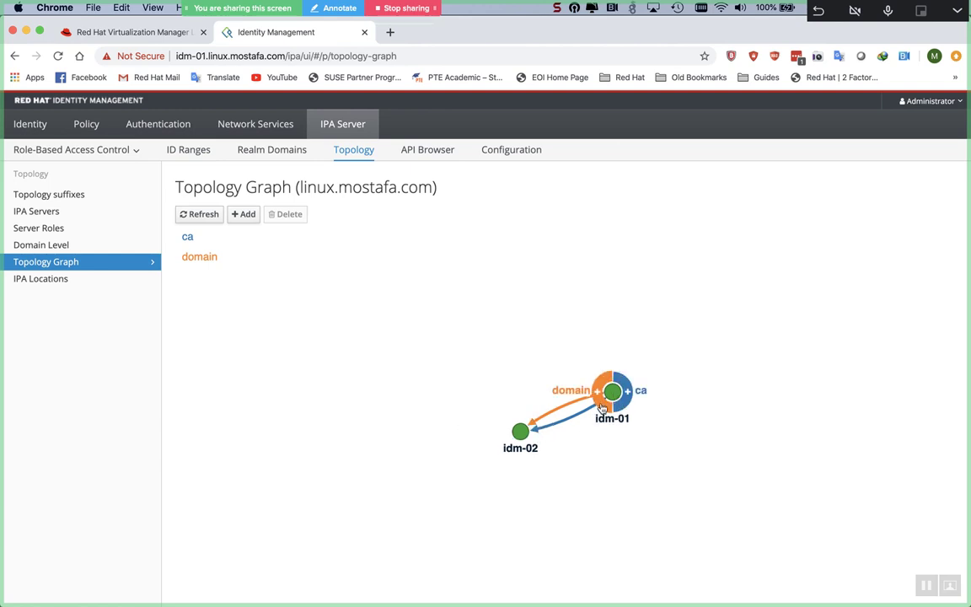
pyautogui.click(544, 418)
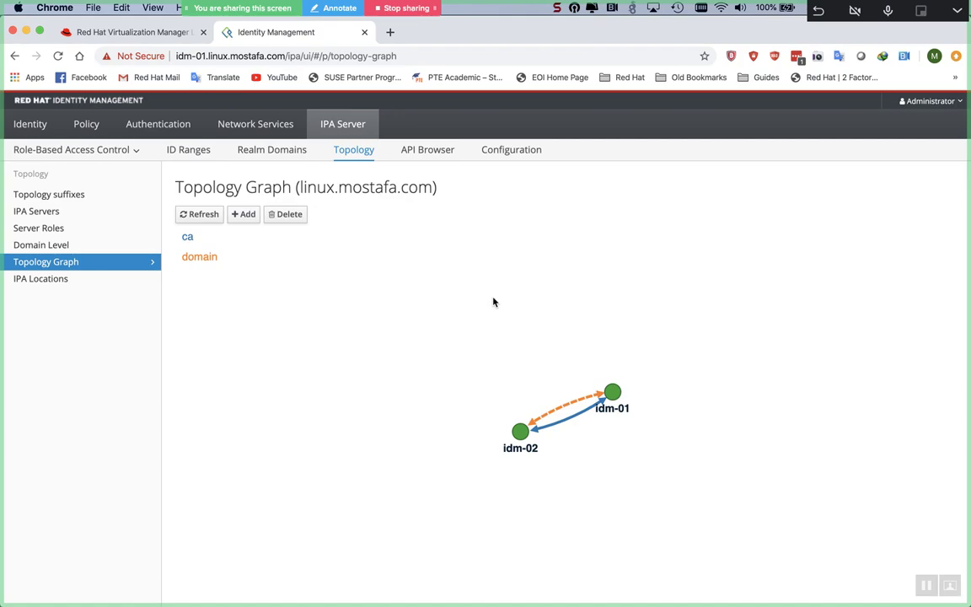
pyautogui.press('super+Tab')
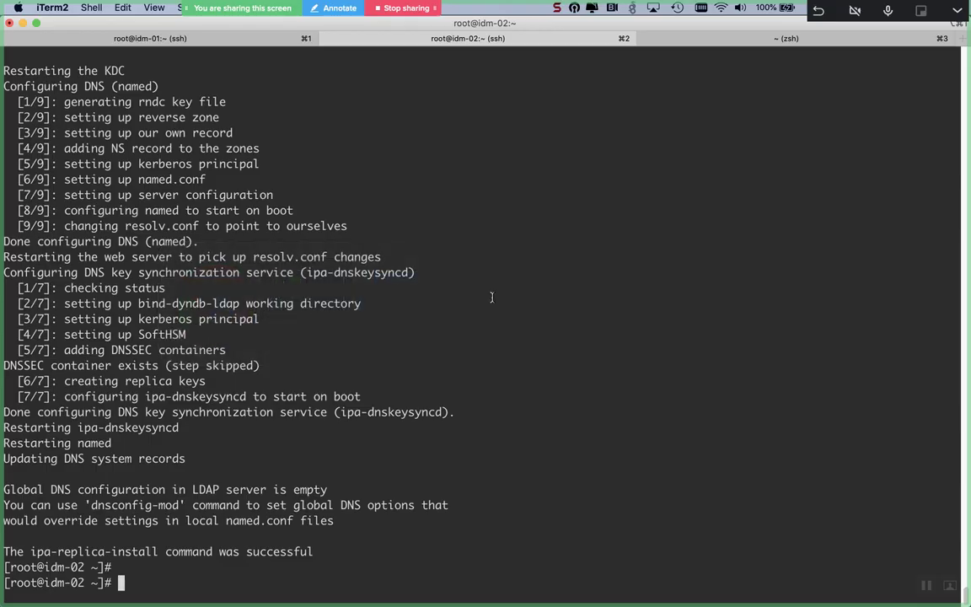
# Step: Change into /var/named/dyndb-ldap and list its contents
pyautogui.press('Return')
pyautogui.press('Return')
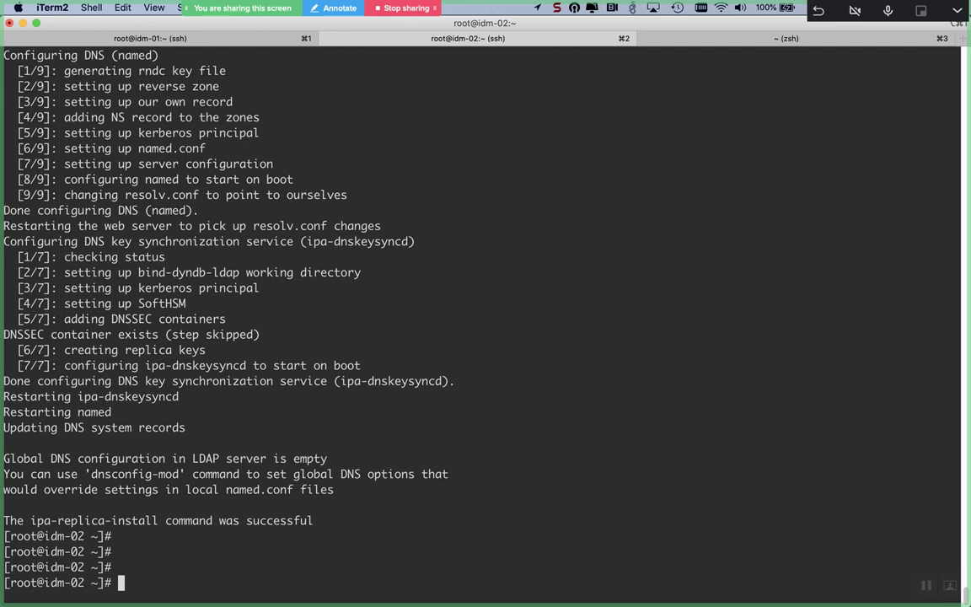
pyautogui.write('cd /var/named/')
pyautogui.press('Tab')
pyautogui.press('Tab')
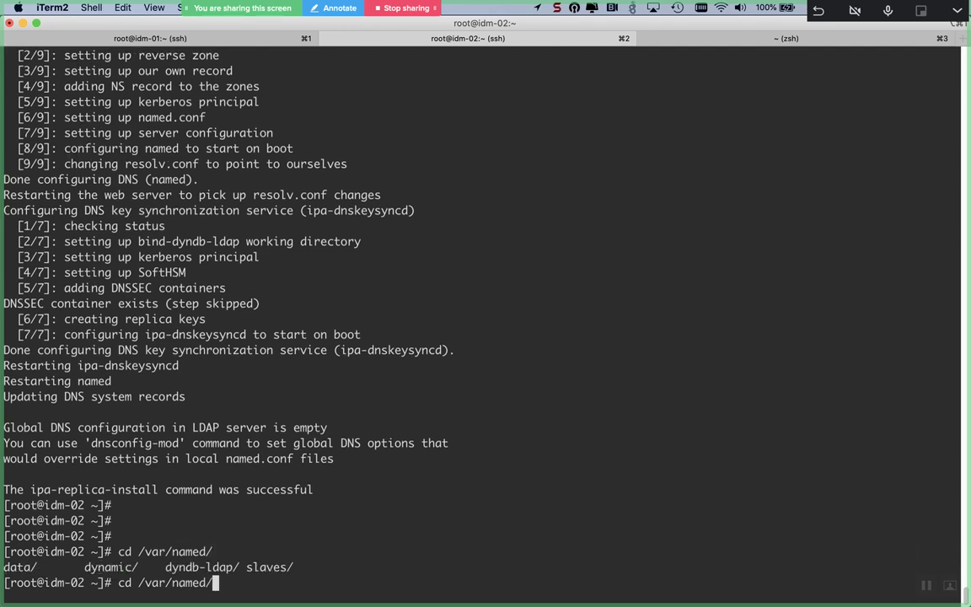
pyautogui.write('dyn')
pyautogui.press('Return')
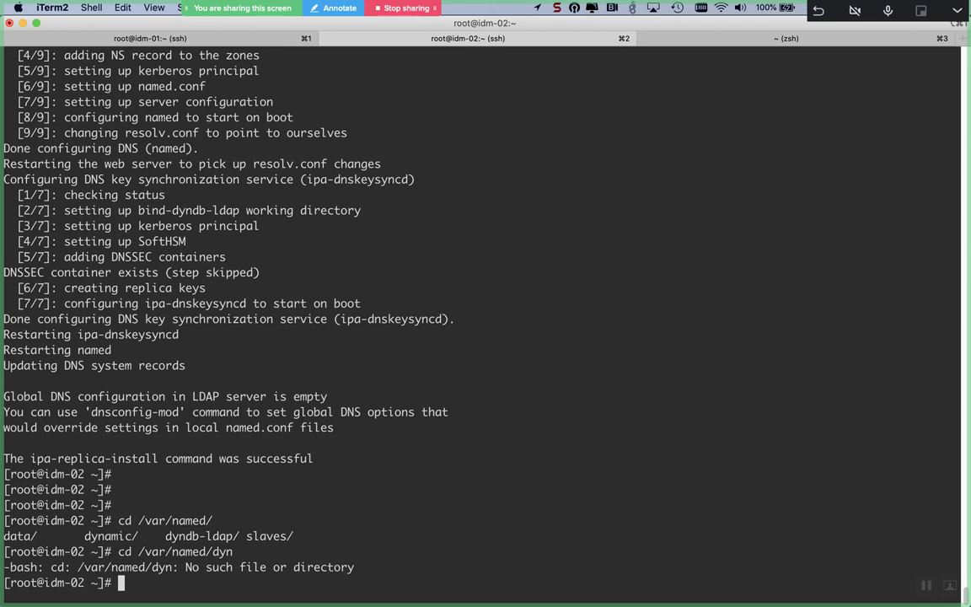
pyautogui.press('Up')
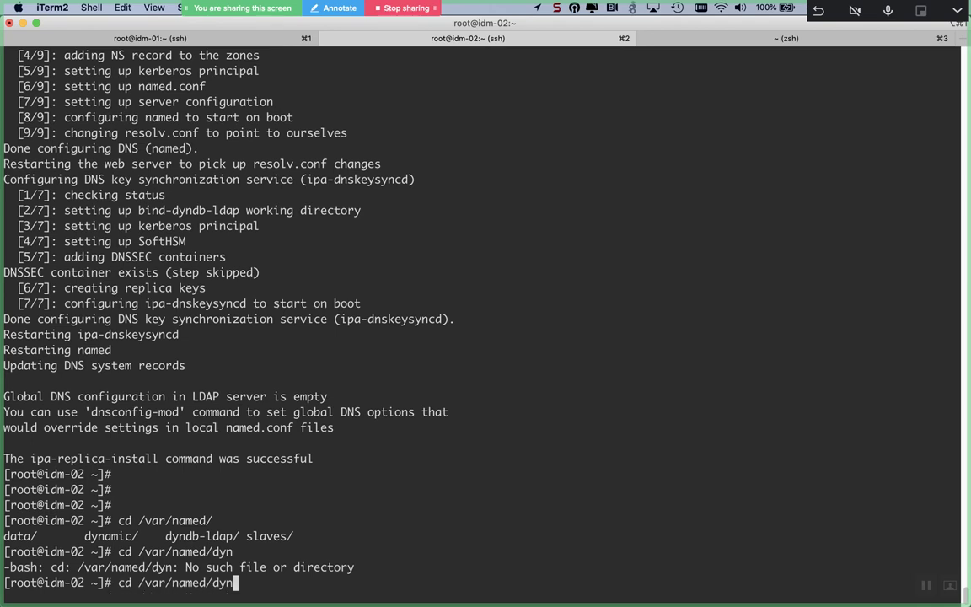
pyautogui.write('db-ldap/')
pyautogui.hotkey('ctrl', 'l')
pyautogui.press('Return')
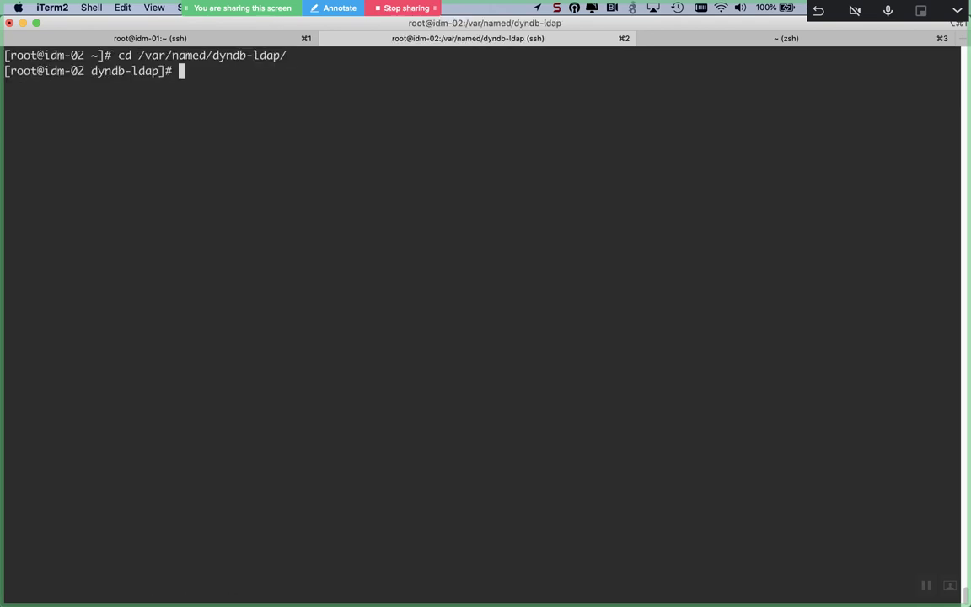
pyautogui.write('ls')
pyautogui.press('Return')
# Step: Move into ipa/ then master/, listing each to reveal the zone directories
pyautogui.write('cd ip')
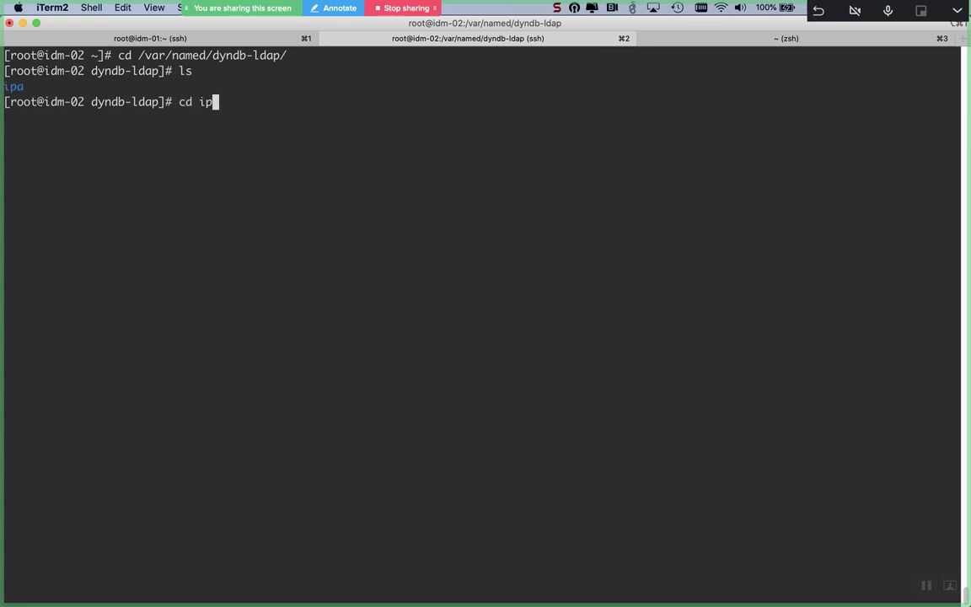
pyautogui.press('Tab')
pyautogui.press('Return')
pyautogui.write('ls')
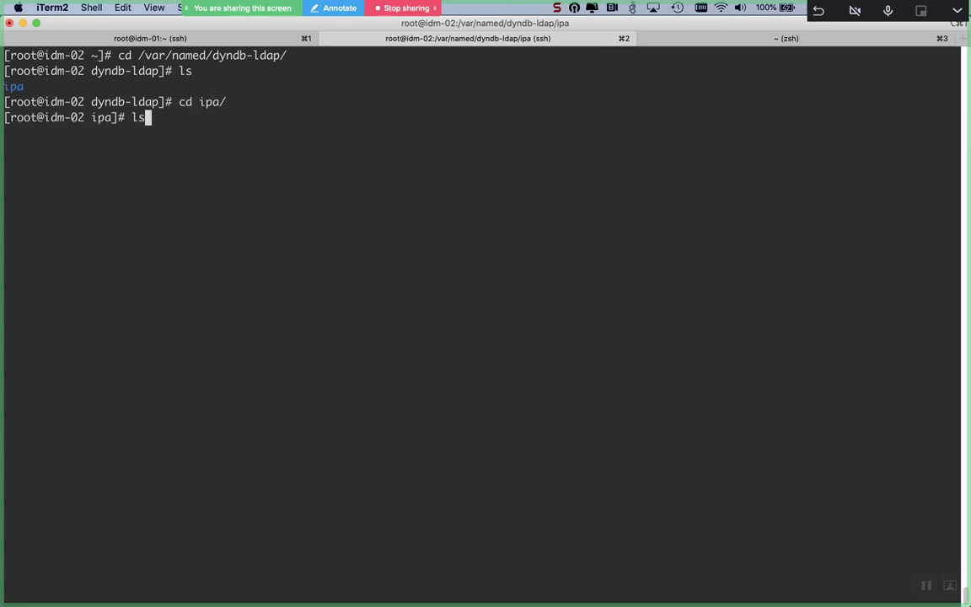
pyautogui.press('Return')
pyautogui.write('cd ma')
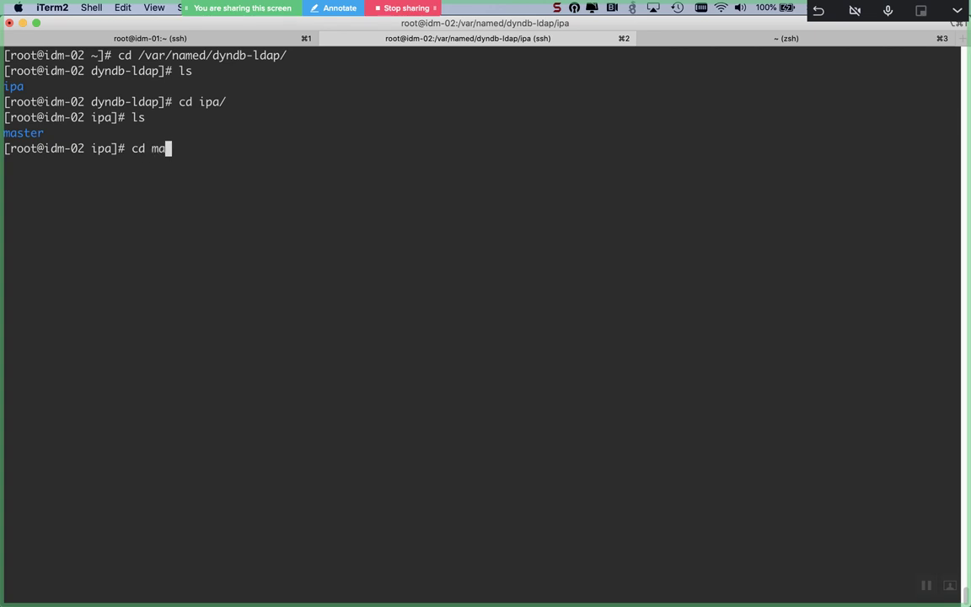
pyautogui.press('Tab')
pyautogui.press('Return')
pyautogui.write('ls')
pyautogui.press('Return')
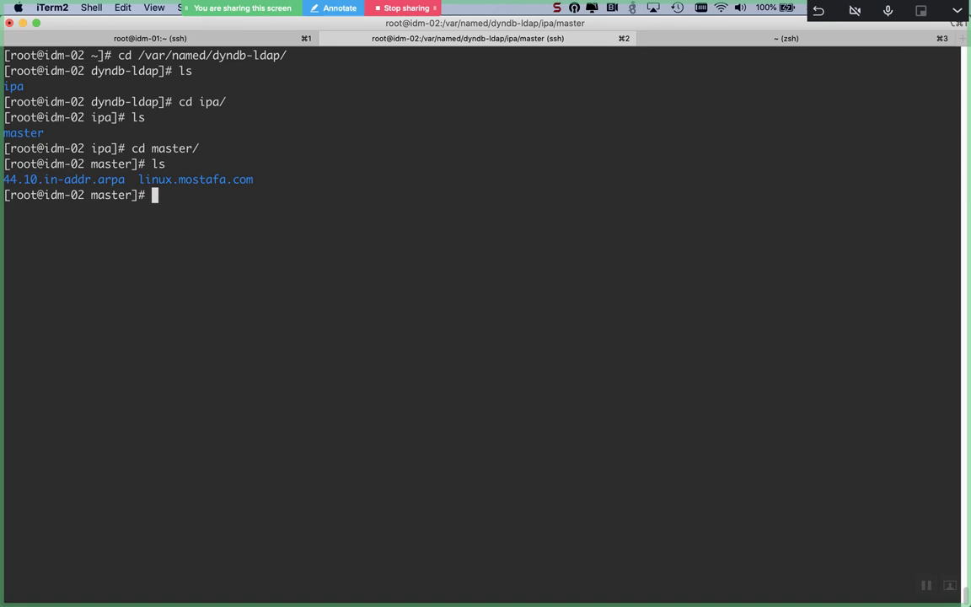
# Step: Open linux.mostafa.com/raw.jnl in vim
pyautogui.write('vim l')
pyautogui.press('Tab')
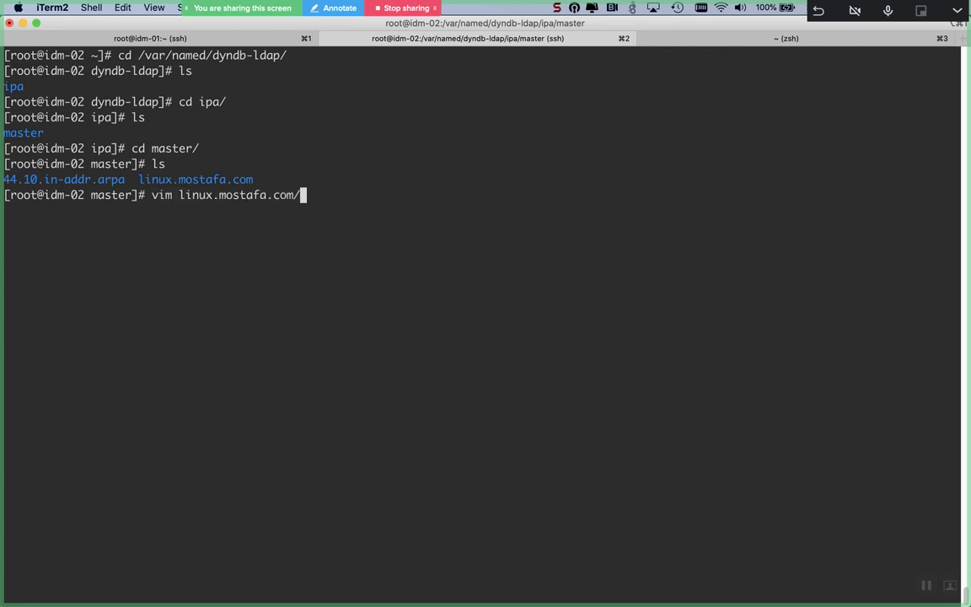
pyautogui.press('Tab')
pyautogui.press('Tab')
pyautogui.write('r')
pyautogui.press('Tab')
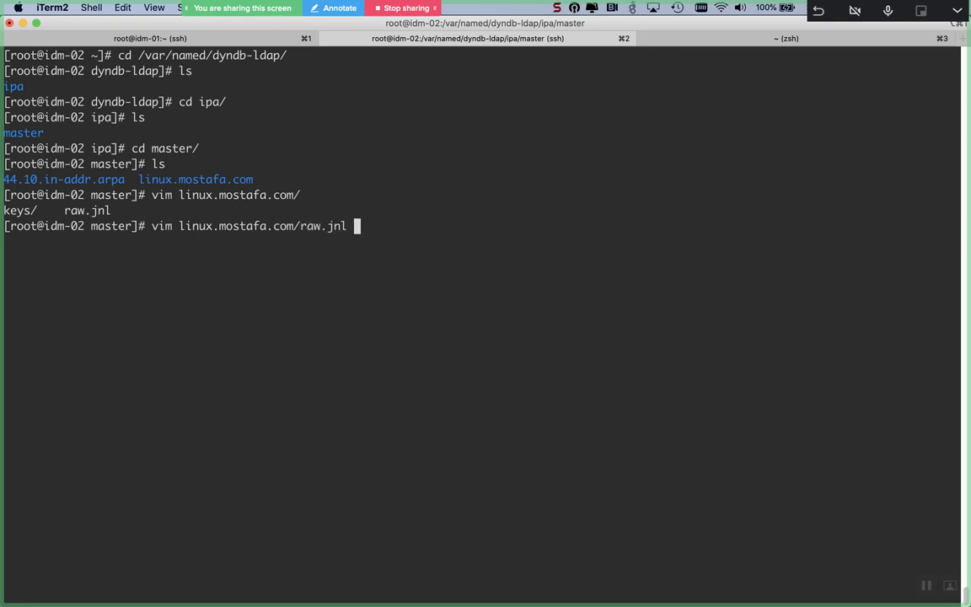
pyautogui.press('Return')
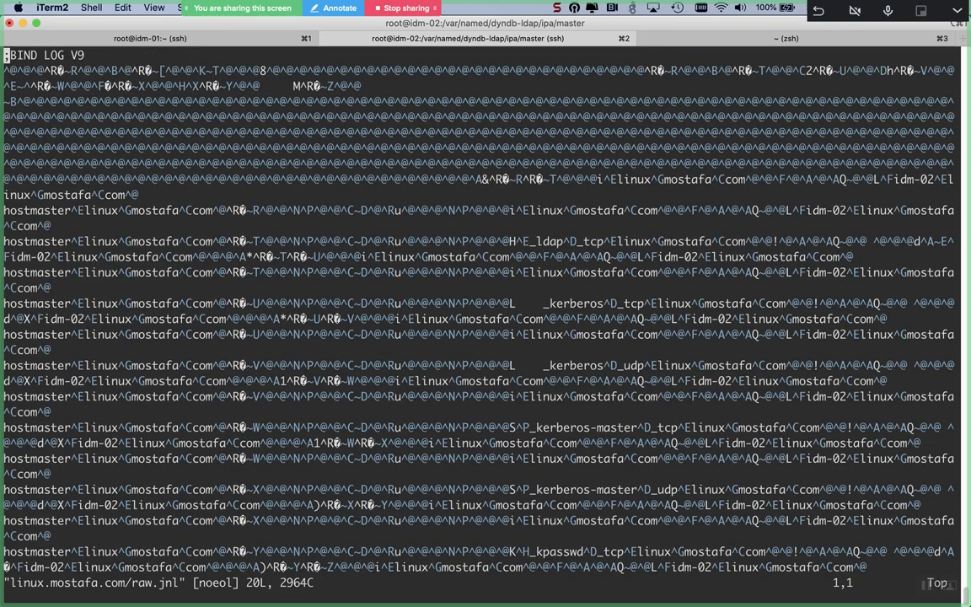
# Step: Quit vim with :q to return to the idm-02 master directory prompt
pyautogui.write(':q')
pyautogui.press('Return')
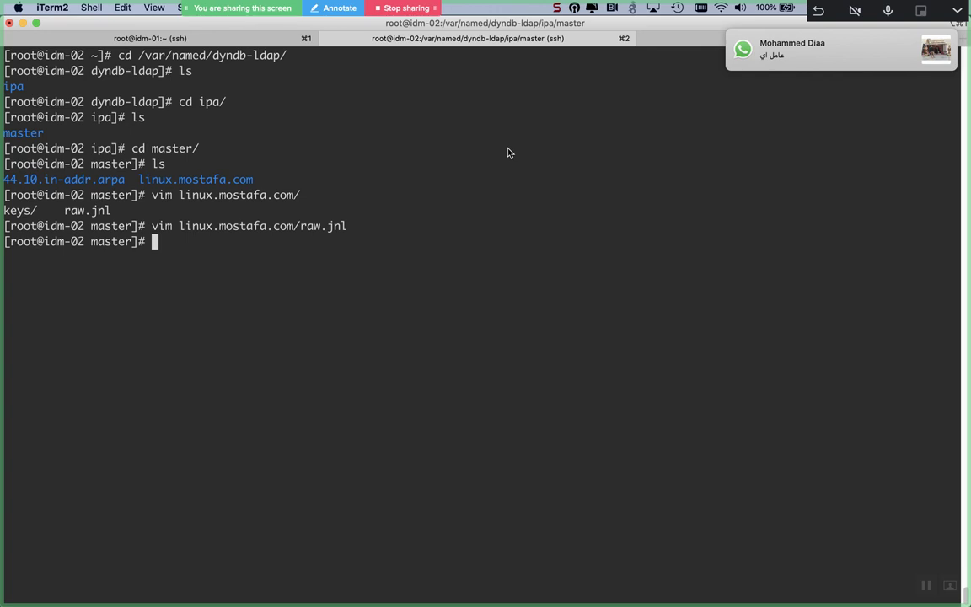
# Step: Open /etc/named.conf in vim
pyautogui.press('Return')
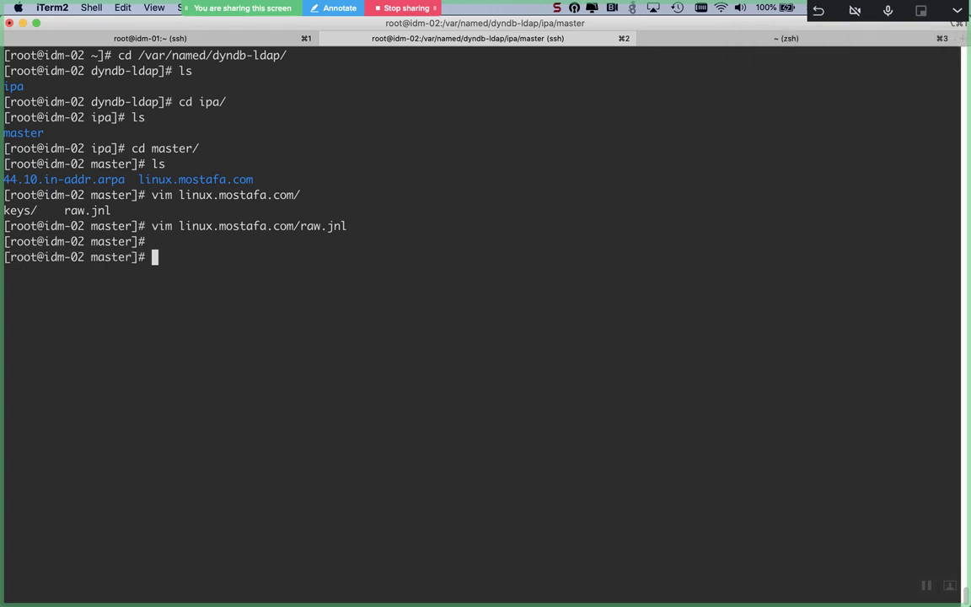
pyautogui.press('Return')
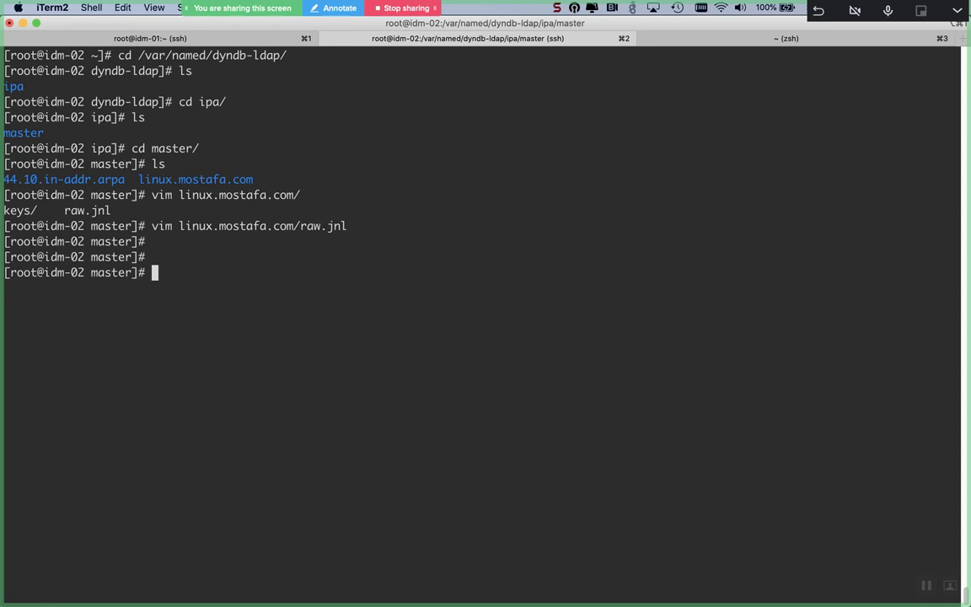
pyautogui.write('vim')
pyautogui.write('/etc/named')
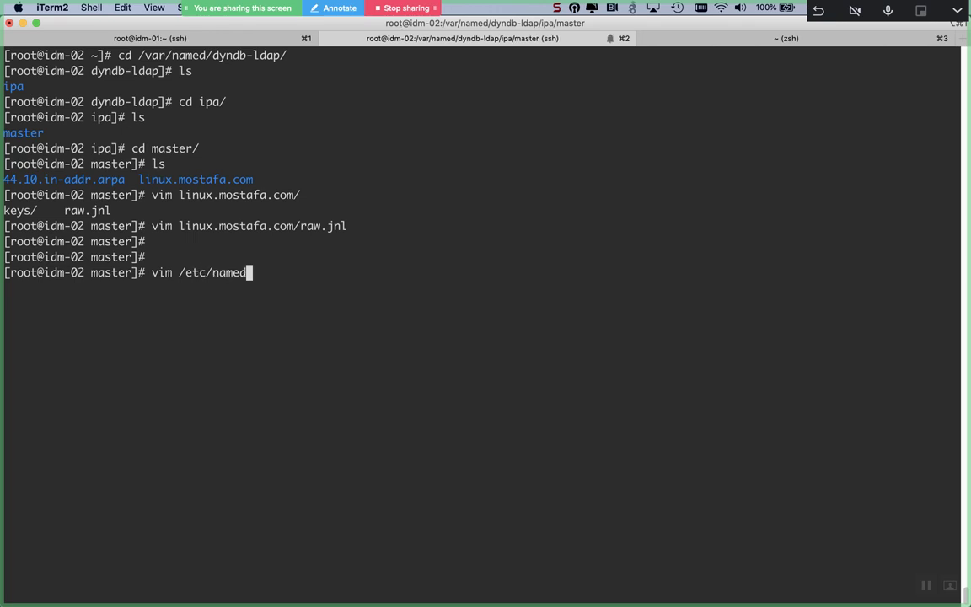
pyautogui.write('.conf')
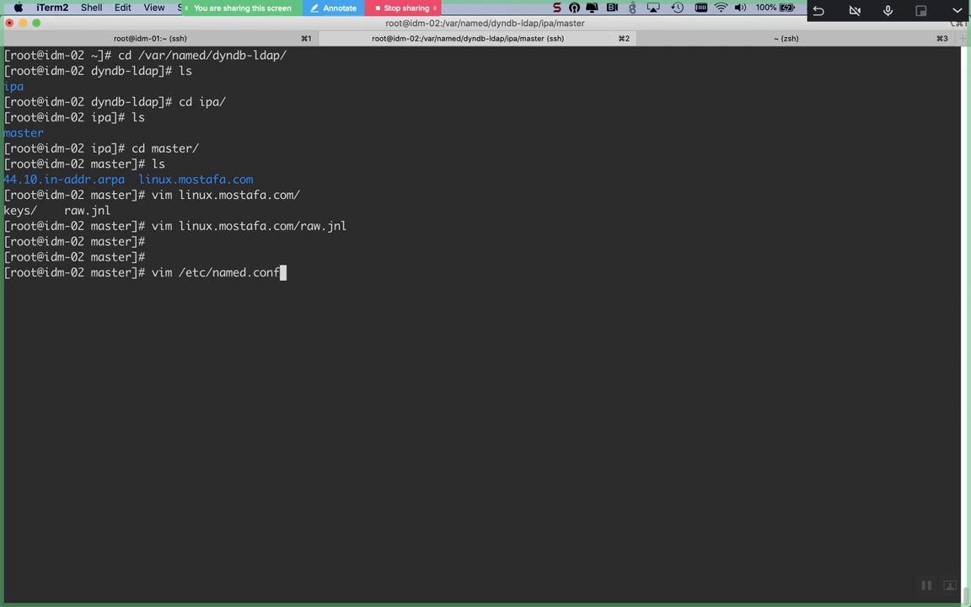
pyautogui.press('Return')
# Step: Browse named.conf's include, auth_method and sasl_user dyndb lines, then quit with :q
pyautogui.press('j')
pyautogui.press('j')
pyautogui.press('j')
pyautogui.press('j')
pyautogui.press('j')
pyautogui.press('j')
pyautogui.press('j')
pyautogui.press('j')
pyautogui.press('j')
pyautogui.press('j')
pyautogui.press('j')
pyautogui.press('j')
pyautogui.press('j')
pyautogui.press('j')
pyautogui.press('j')
pyautogui.press('j')
pyautogui.press('j')
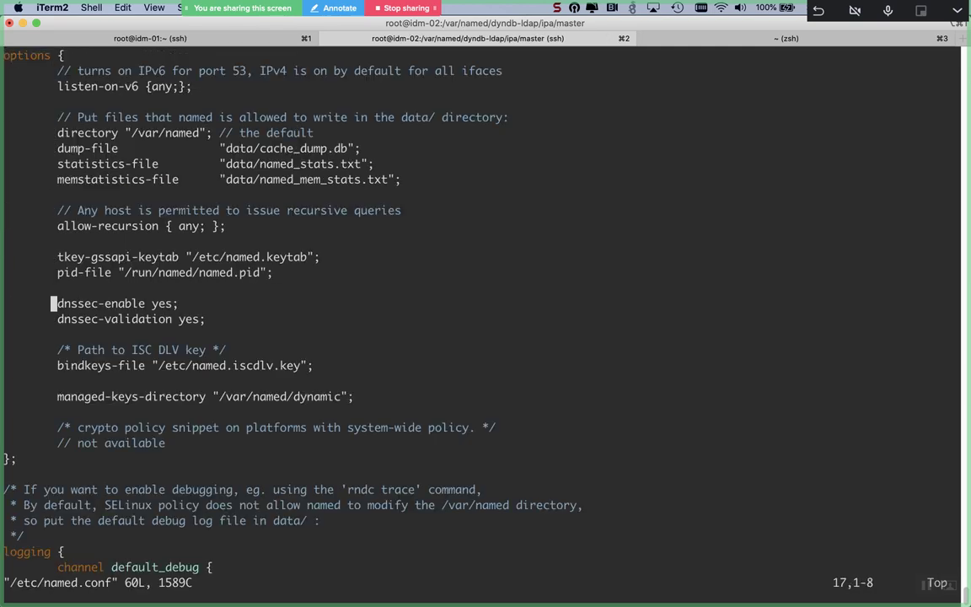
pyautogui.press('j')
pyautogui.press('j')
pyautogui.press('j')
pyautogui.press('j')
pyautogui.press('j')
pyautogui.press('j')
pyautogui.press('j')
pyautogui.press('j')
pyautogui.press('j')
pyautogui.press('j')
pyautogui.press('j')
pyautogui.press('j')
pyautogui.press('j')
pyautogui.press('j')
pyautogui.press('j')
pyautogui.press('j')
pyautogui.press('j')
pyautogui.press('j')
pyautogui.press('j')
pyautogui.press('j')
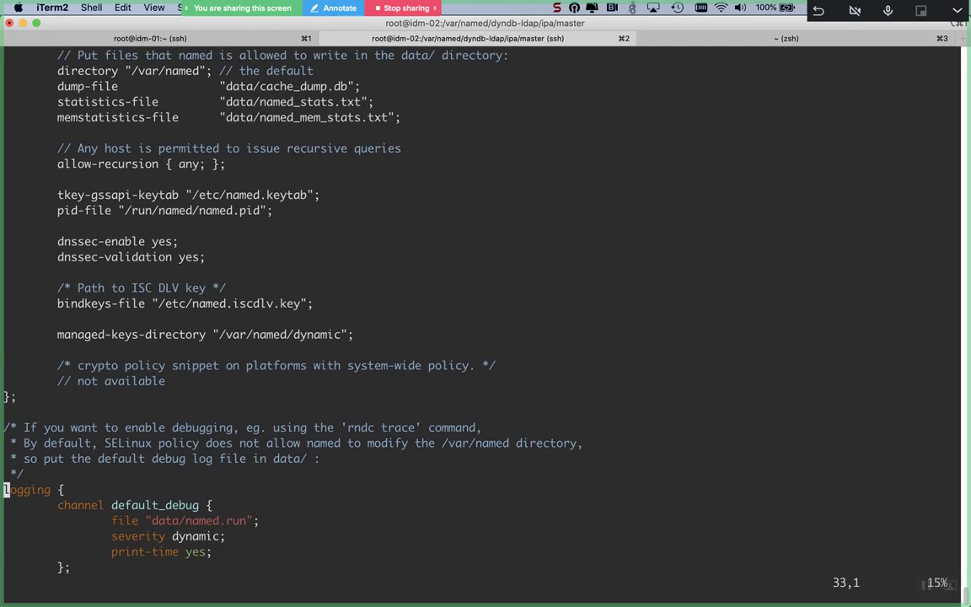
pyautogui.press('k')
pyautogui.press('k')
pyautogui.press('k')
pyautogui.press('k')
pyautogui.press('k')
pyautogui.press('k')
pyautogui.press('k')
pyautogui.press('k')
pyautogui.press('k')
pyautogui.press('k')
pyautogui.press('k')
pyautogui.press('k')
pyautogui.press('k')
pyautogui.press('k')
pyautogui.press('k')
pyautogui.press('k')
pyautogui.press('k')
pyautogui.press('j')
pyautogui.press('j')
pyautogui.press('j')
pyautogui.press('j')
pyautogui.press('j')
pyautogui.press('j')
pyautogui.press('j')
pyautogui.press('j')
pyautogui.press('j')
pyautogui.press('j')
pyautogui.press('j')
pyautogui.press('j')
pyautogui.press('j')
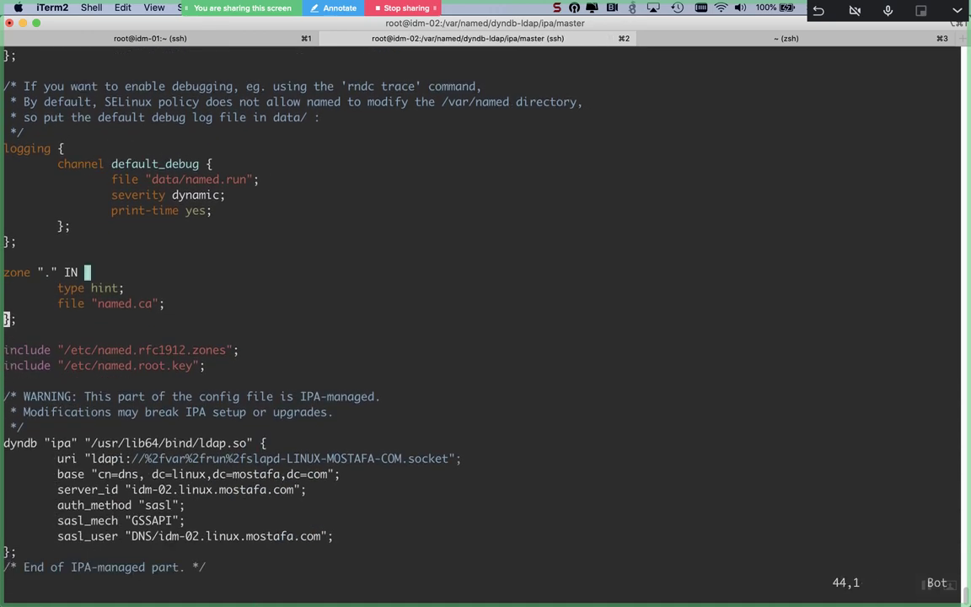
pyautogui.press('j')
pyautogui.press('j')
pyautogui.press('k')
pyautogui.press('k')
pyautogui.press('k')
pyautogui.press('k')
pyautogui.press('k')
pyautogui.press('k')
pyautogui.press('Escape')
pyautogui.write(':q')
pyautogui.press('Return')
pyautogui.press('Return')
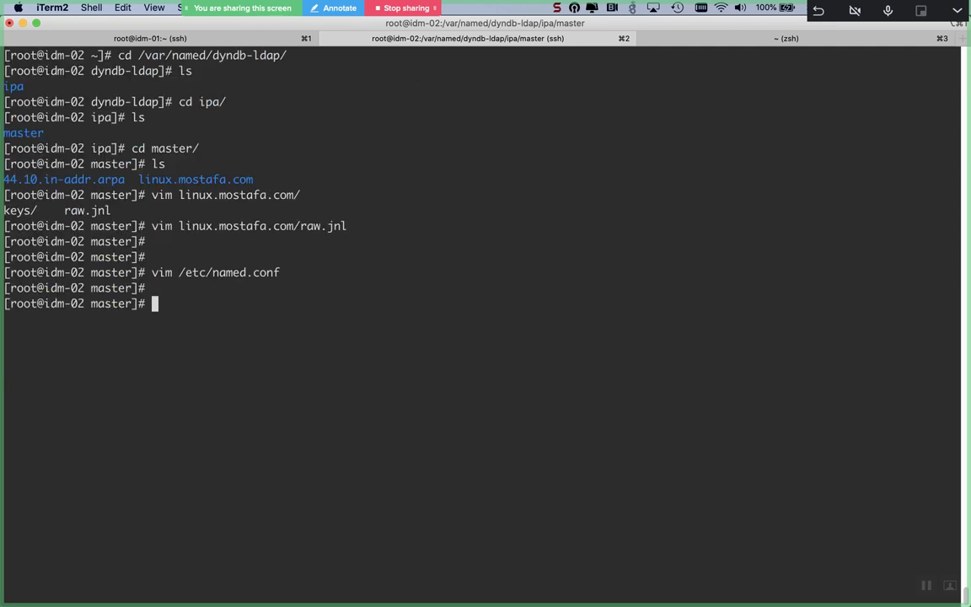
# Step: Start a vim command for the 44.10.in-addr.arpa keys path, cancel it, and switch to the browser
pyautogui.press('Up')
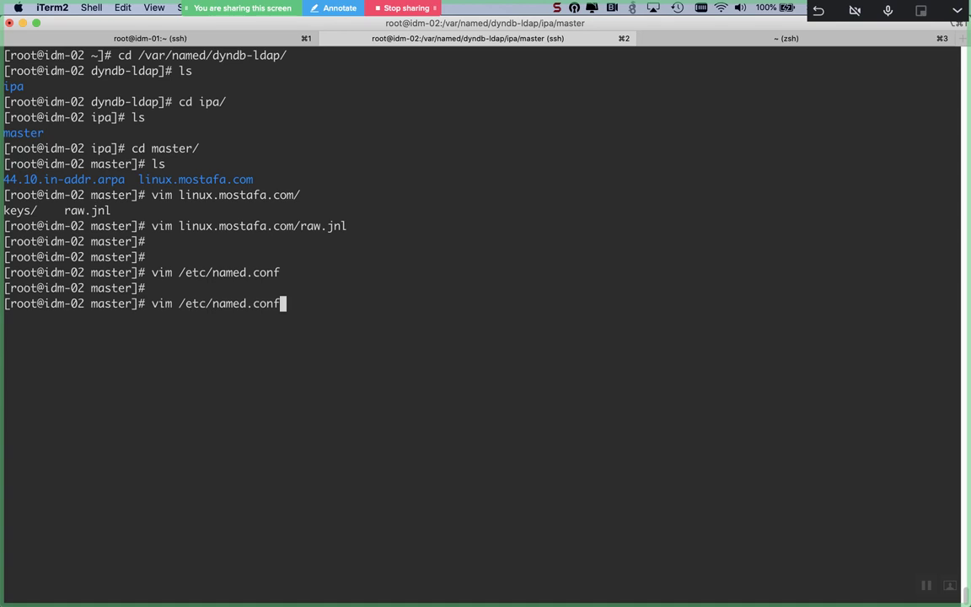
pyautogui.press('Up')
pyautogui.press('BackSpace')
pyautogui.press('BackSpace')
pyautogui.press('BackSpace')
pyautogui.press('BackSpace')
pyautogui.press('BackSpace')
pyautogui.press('BackSpace')
pyautogui.press('BackSpace')
pyautogui.press('BackSpace')
pyautogui.press('BackSpace')
pyautogui.press('BackSpace')
pyautogui.press('BackSpace')
pyautogui.press('BackSpace')
pyautogui.press('BackSpace')
pyautogui.press('BackSpace')
pyautogui.press('BackSpace')
pyautogui.press('BackSpace')
pyautogui.press('BackSpace')
pyautogui.press('BackSpace')
pyautogui.press('BackSpace')
pyautogui.press('BackSpace')
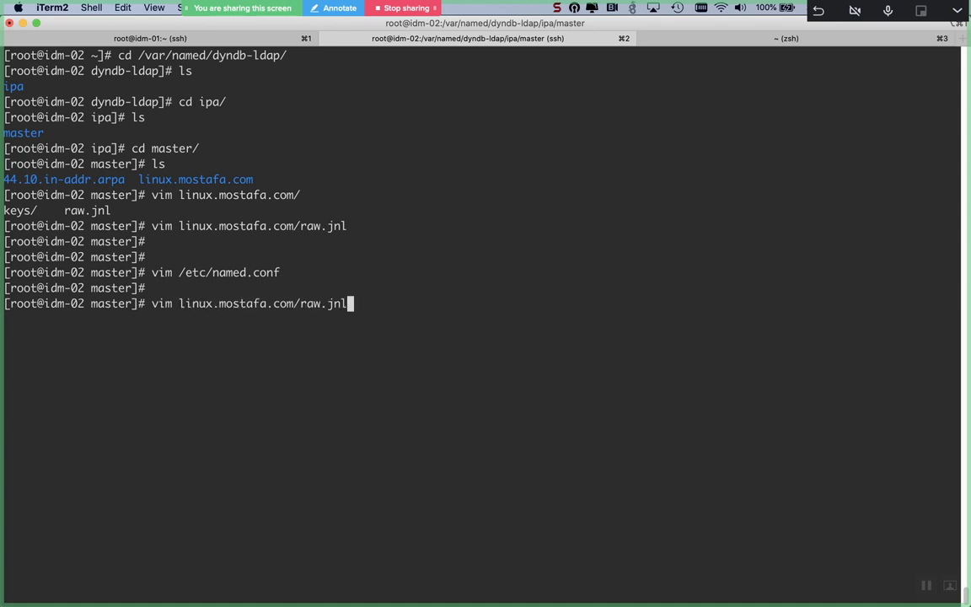
pyautogui.write('im 44')
pyautogui.press('Tab')
pyautogui.write('k')
pyautogui.press('Tab')
pyautogui.press('BackSpace')
pyautogui.press('BackSpace')
pyautogui.press('BackSpace')
pyautogui.press('BackSpace')
pyautogui.press('BackSpace')
pyautogui.write('k')
pyautogui.press('Tab')
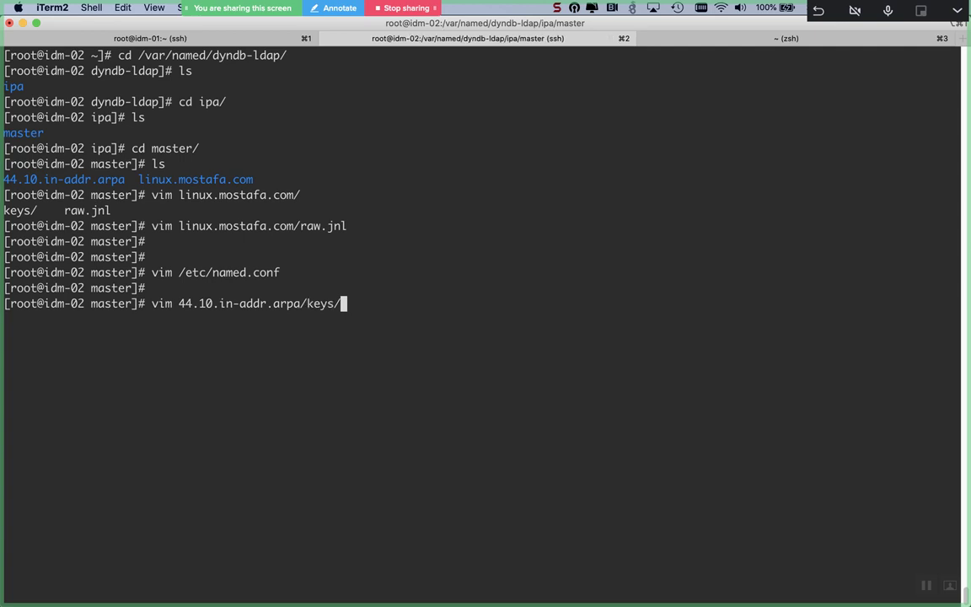
pyautogui.hotkey('ctrl', 'c')
pyautogui.press('super+Tab')
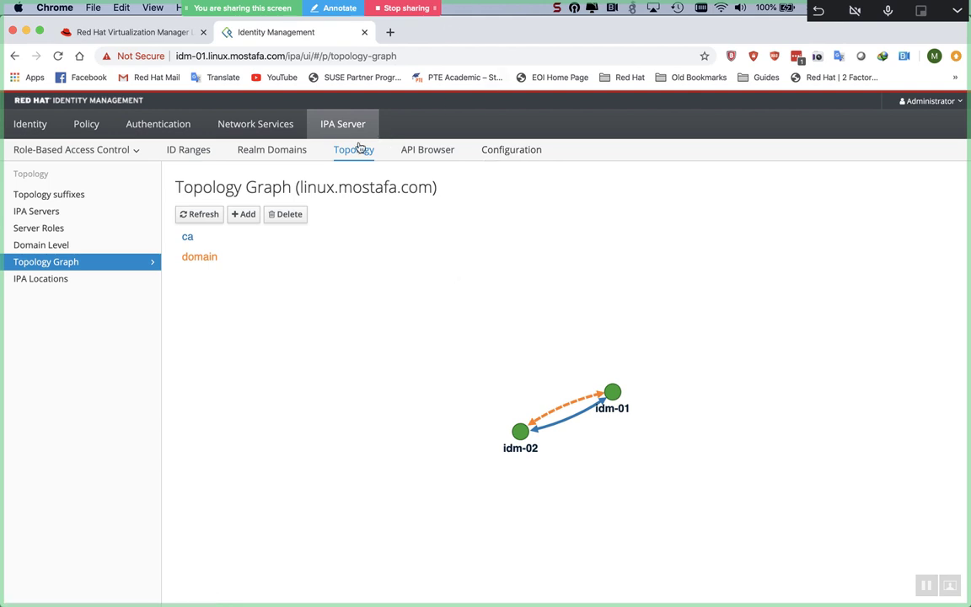
# Step: View Realm Domains, then compare idm-01 certificates 8–10 with idm-02 certificates 15–18 in the list of 18
pyautogui.click(297, 156)
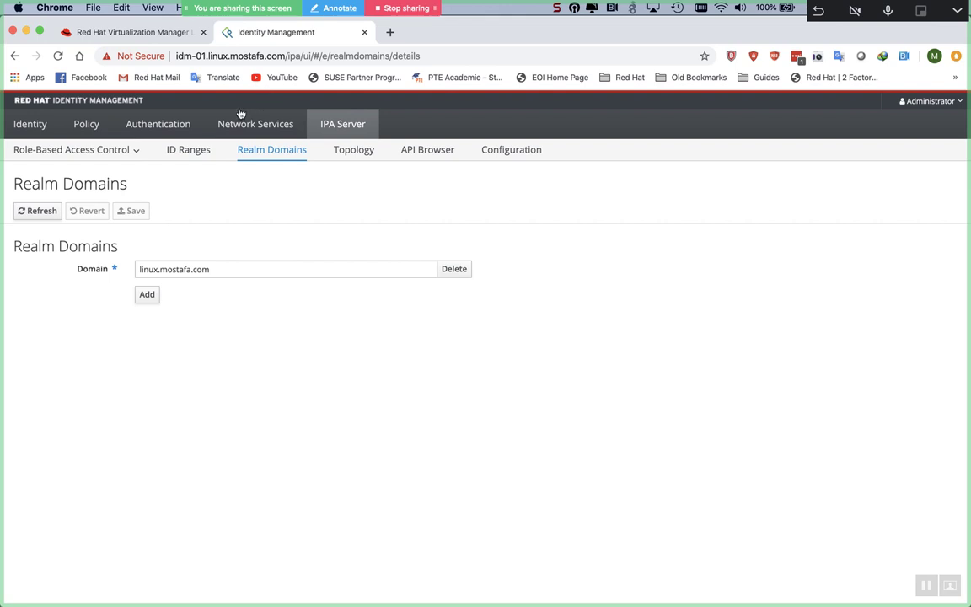
pyautogui.click(132, 126)
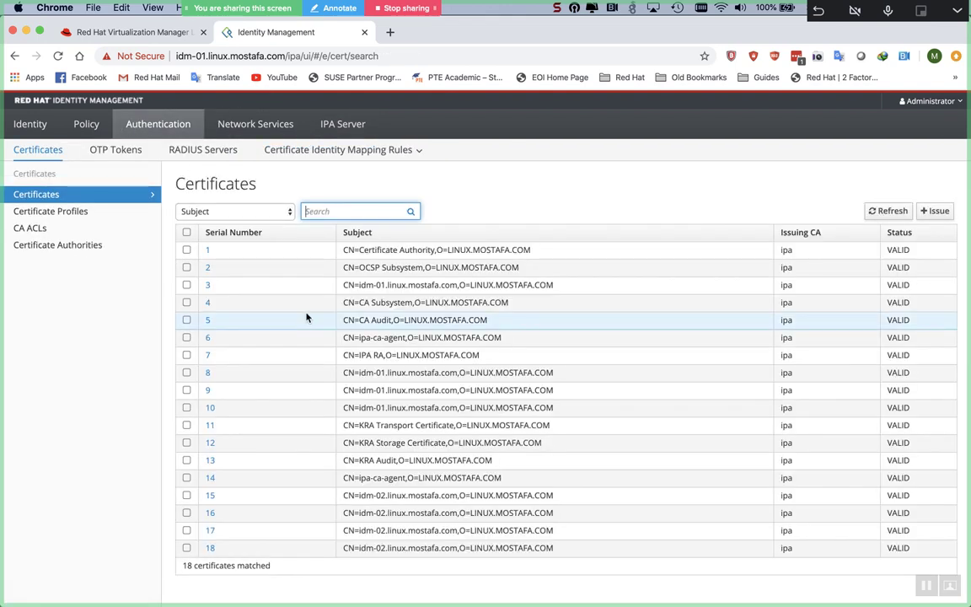
pyautogui.scroll(-1, 307, 318)
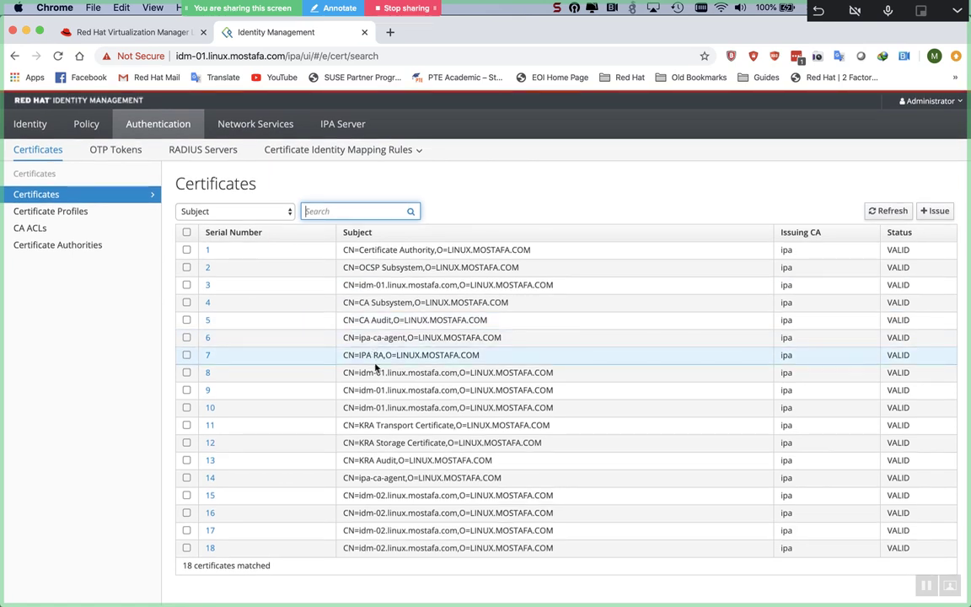
pyautogui.moveTo(343, 373); pyautogui.dragTo(554, 421)
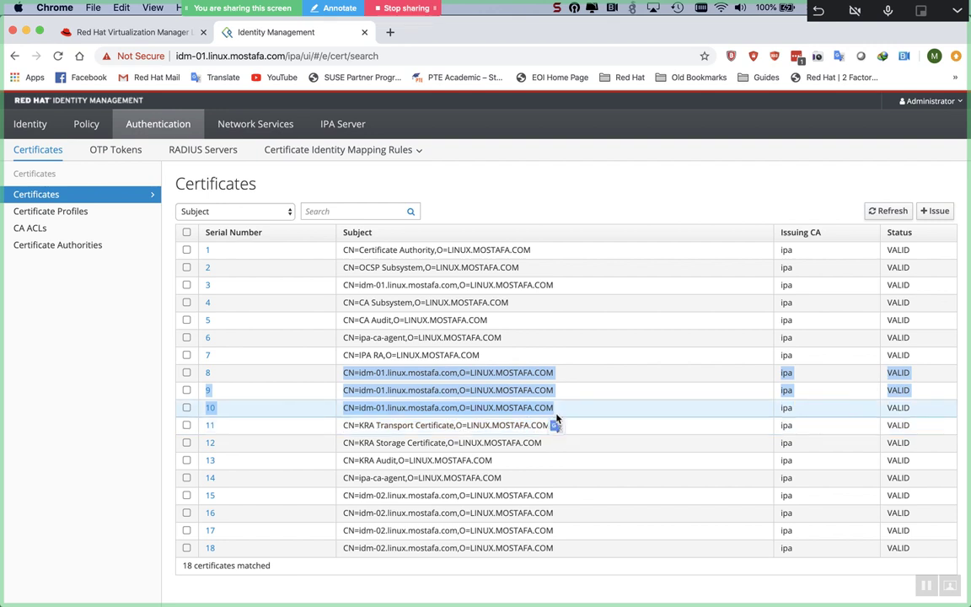
pyautogui.click(341, 499)
pyautogui.moveTo(341, 499); pyautogui.dragTo(555, 549)
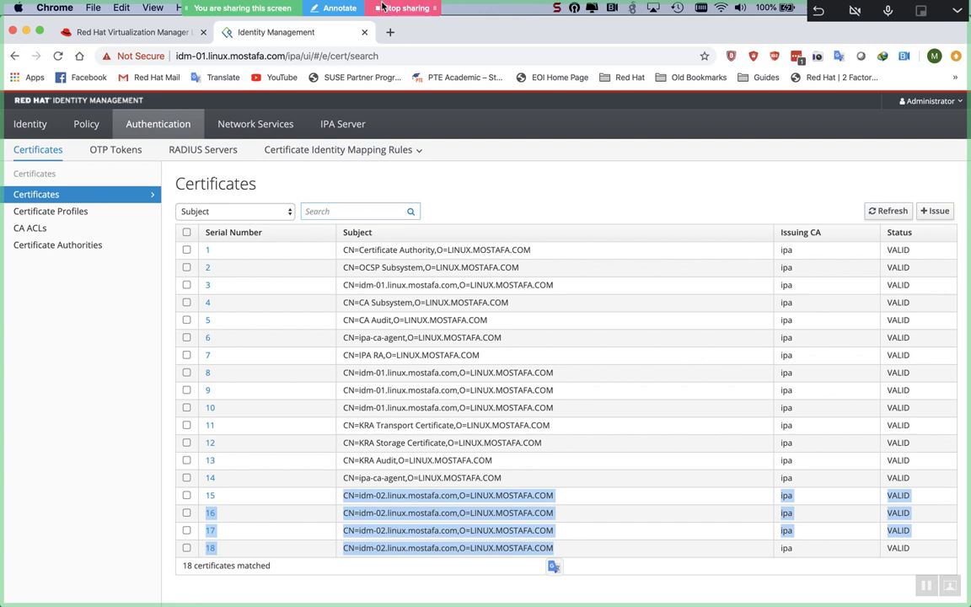
pyautogui.click(401, 193)
# Step: Return to root's home directory, abandon a cat of /etc/rs*, and reconnect via ssh to 10.44.129.133
pyautogui.press('super+Tab')
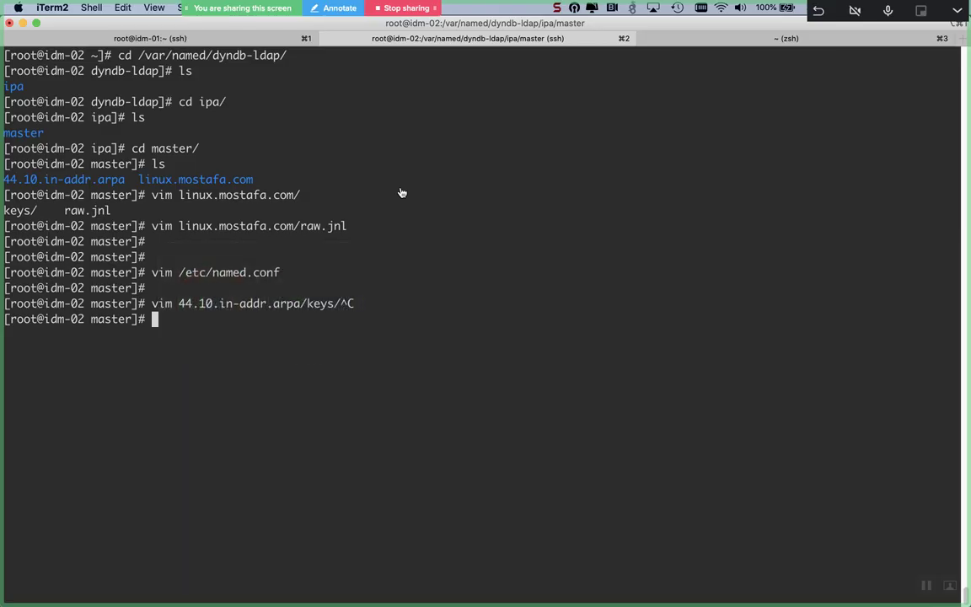
pyautogui.write('cd')
pyautogui.press('Return')
pyautogui.press('Return')
pyautogui.write('ca')
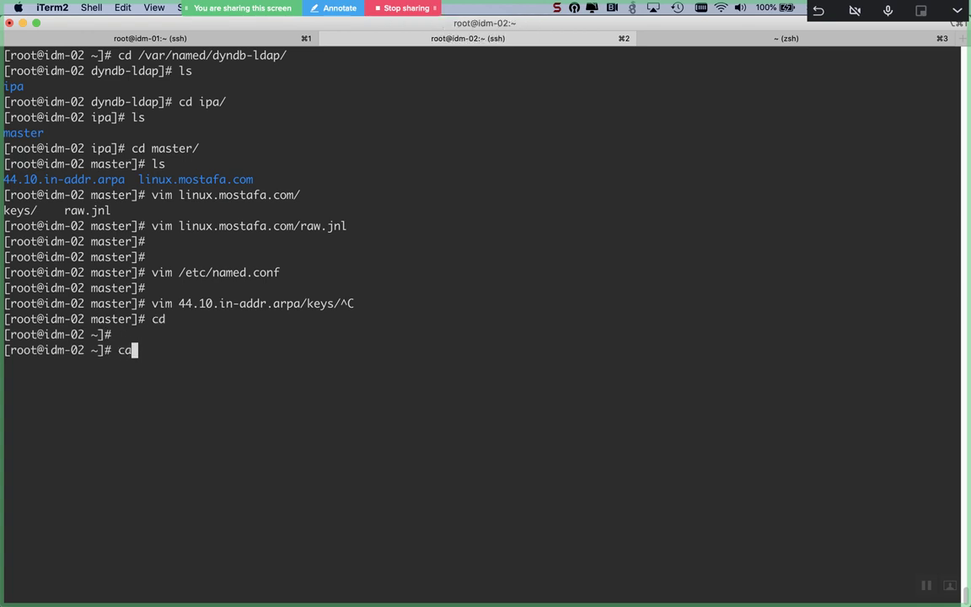
pyautogui.write('t /etc/rs')
pyautogui.press('Tab')
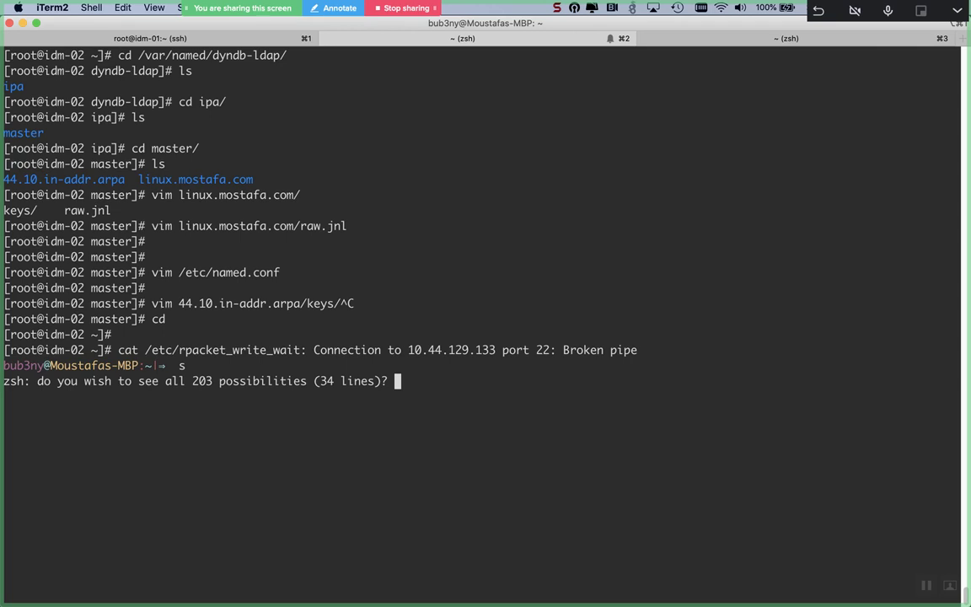
pyautogui.press('n')
pyautogui.press('BackSpace')
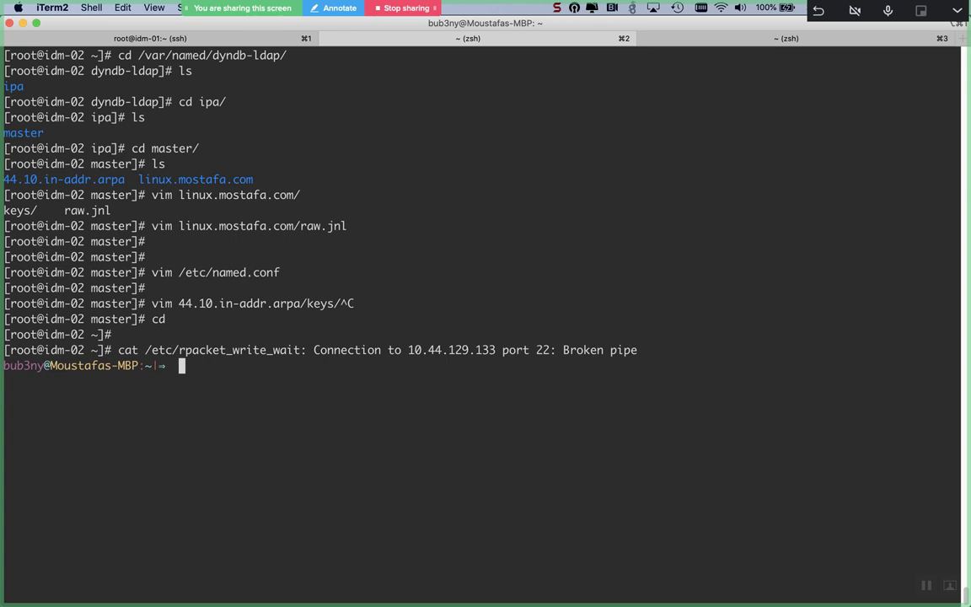
pyautogui.press('Up')
pyautogui.press('Return')
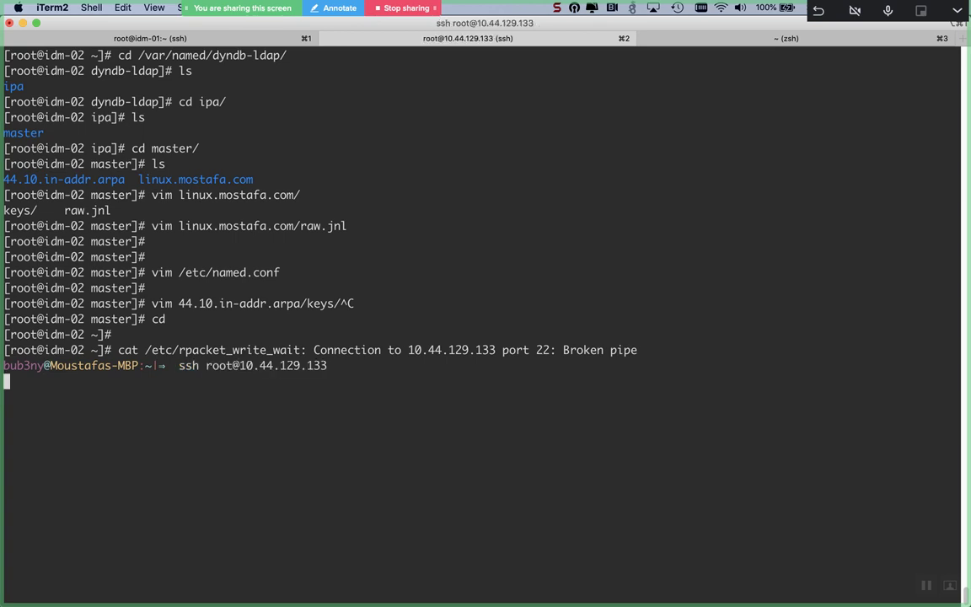
pyautogui.write('rm .ssh/k')
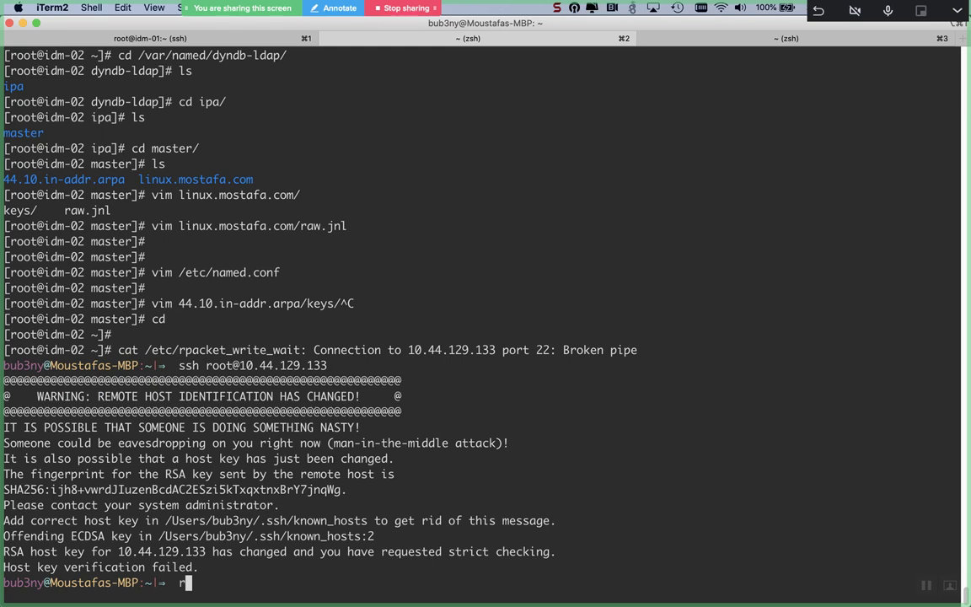
pyautogui.press('Tab')
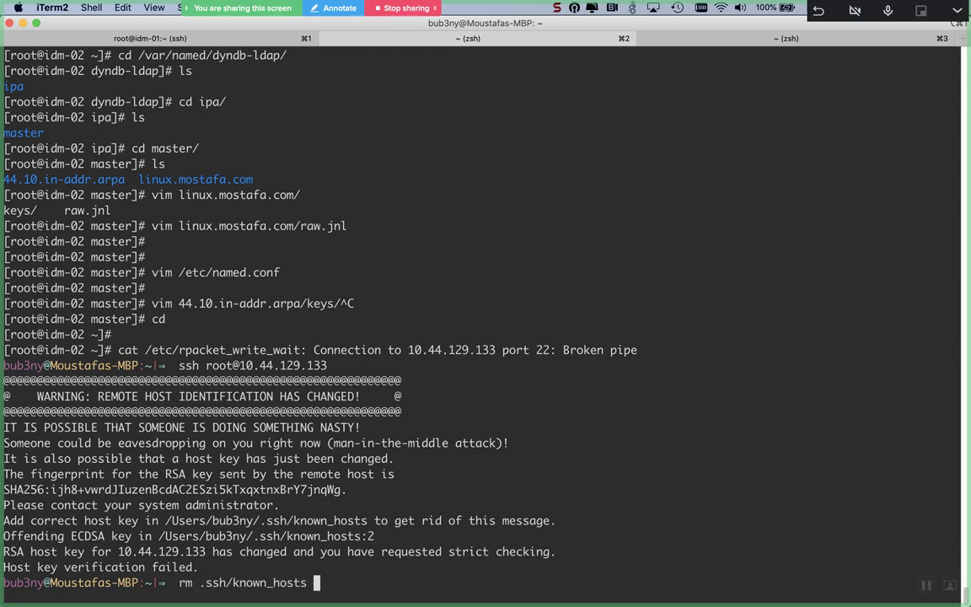
pyautogui.press('Return')
pyautogui.press('Up')
pyautogui.write('A')
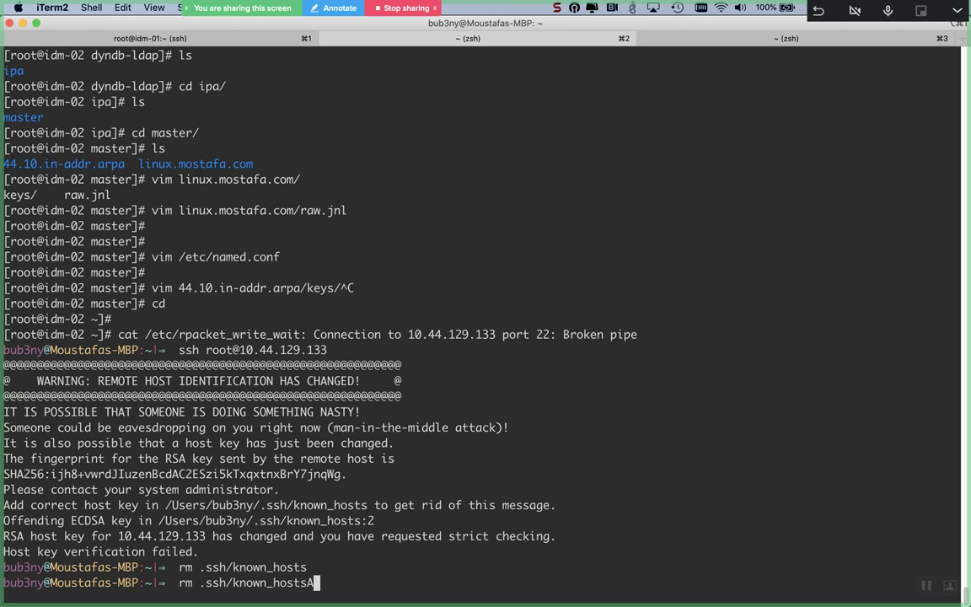
pyautogui.hotkey('ctrl', 'c')
pyautogui.press('Up')
pyautogui.press('Up')
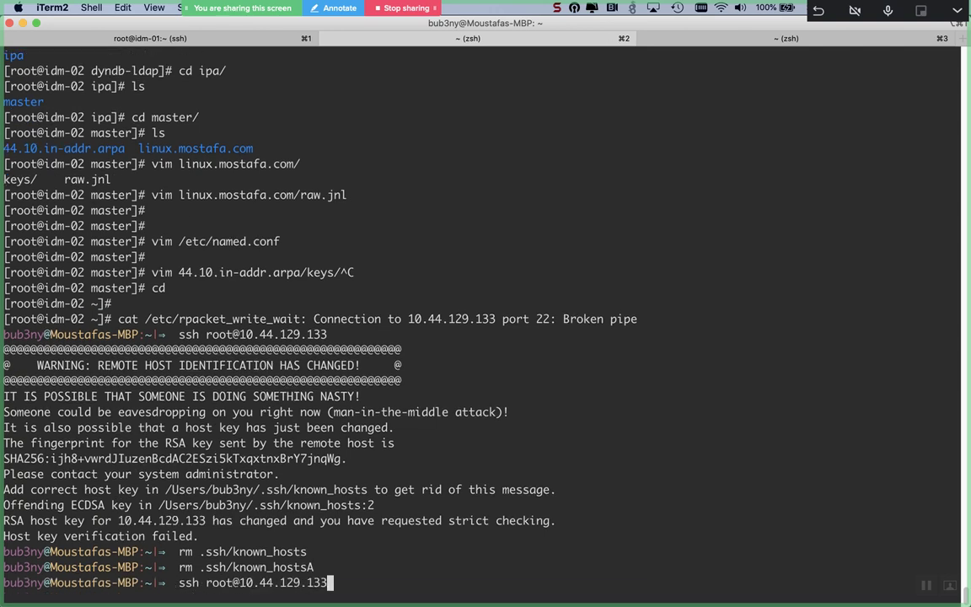
pyautogui.press('Return')
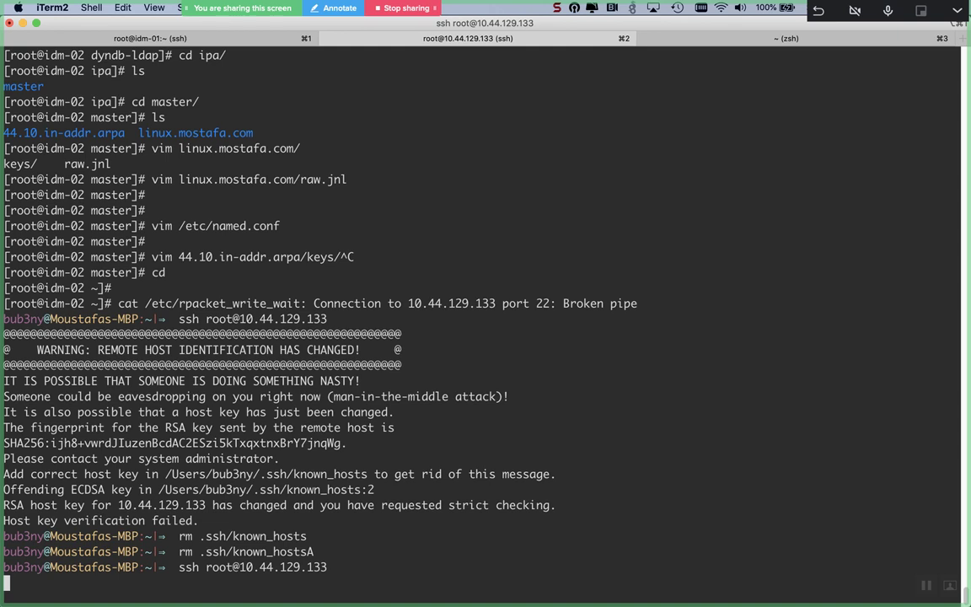
# Step: Accept the new host key with 'yes', then fail three root password attempts
pyautogui.write('yes')
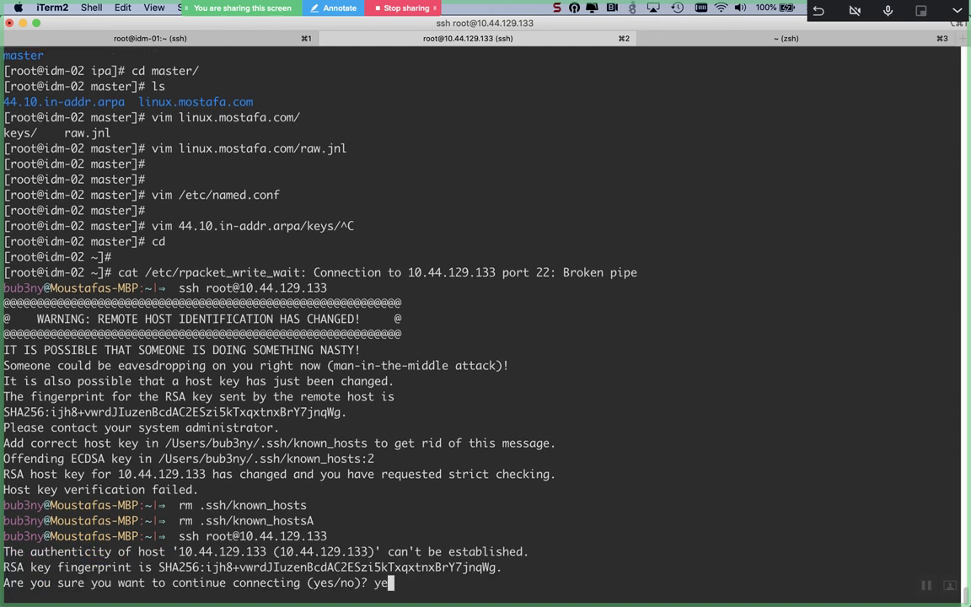
pyautogui.press('Return')
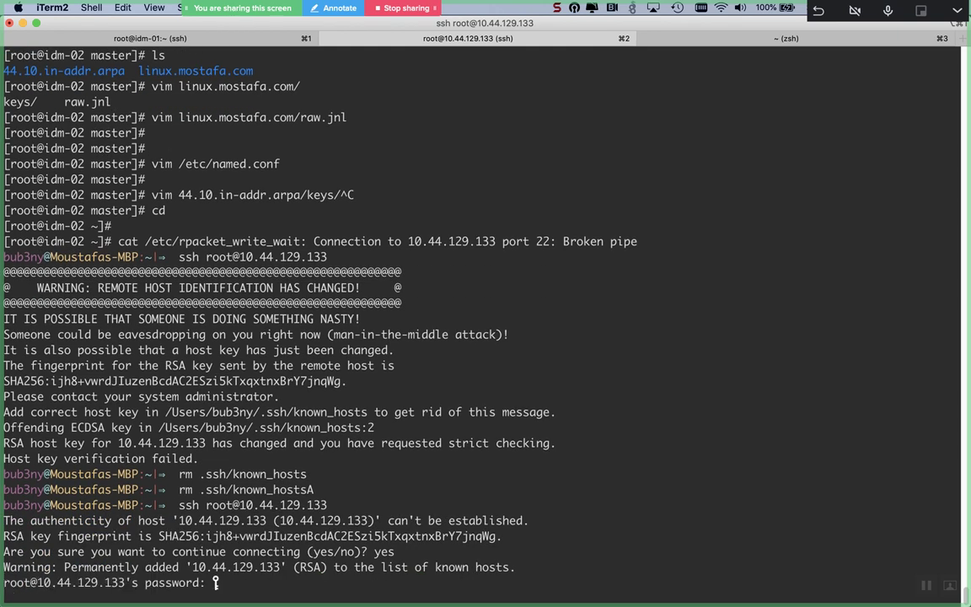
pyautogui.press('Return')
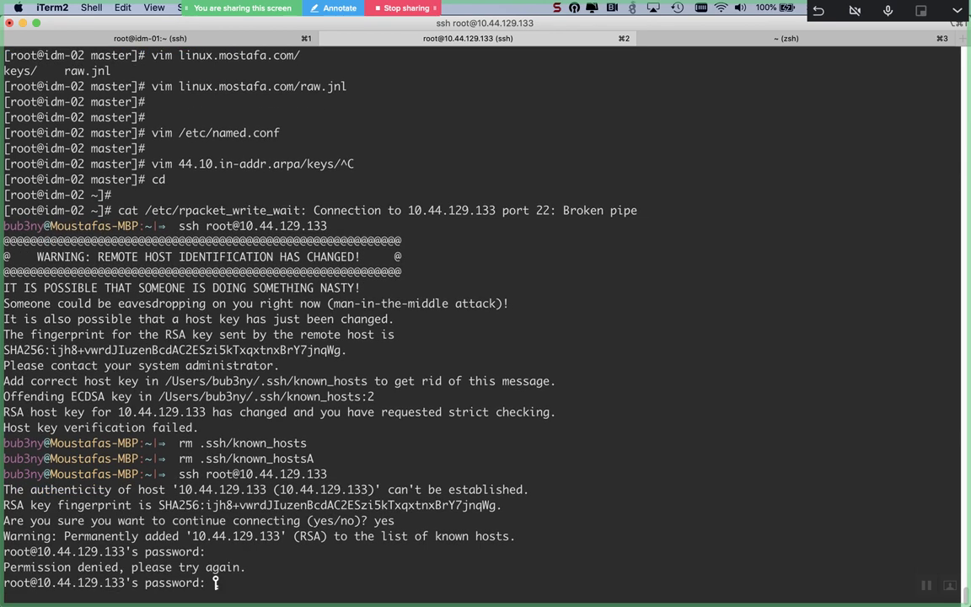
pyautogui.press('Return')
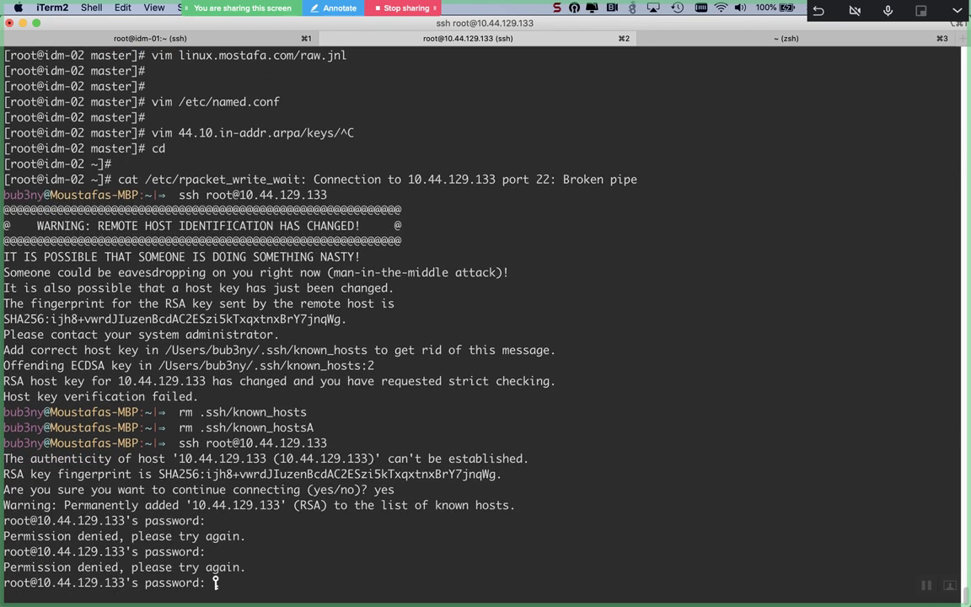
pyautogui.press('Return')
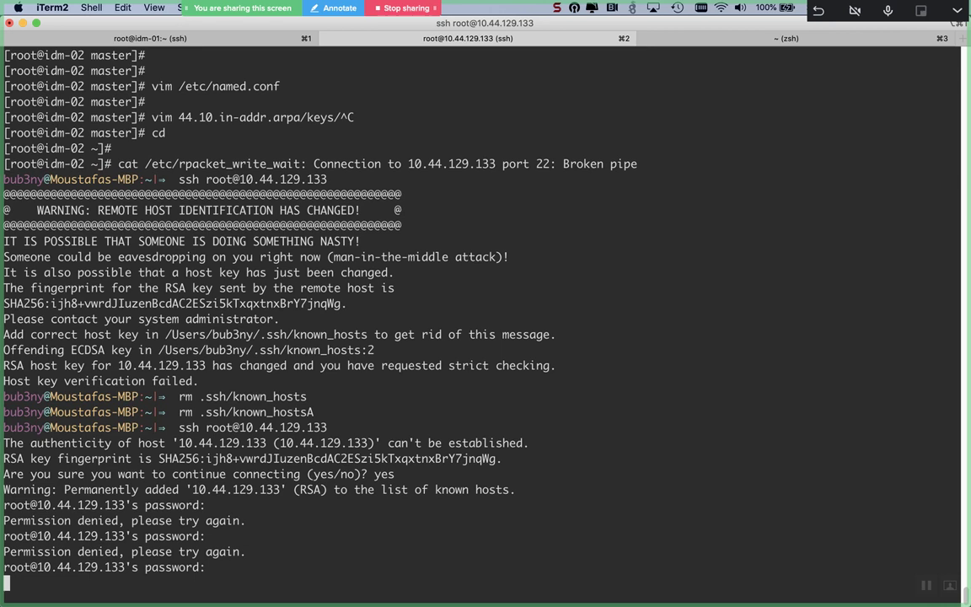
pyautogui.press('Return')
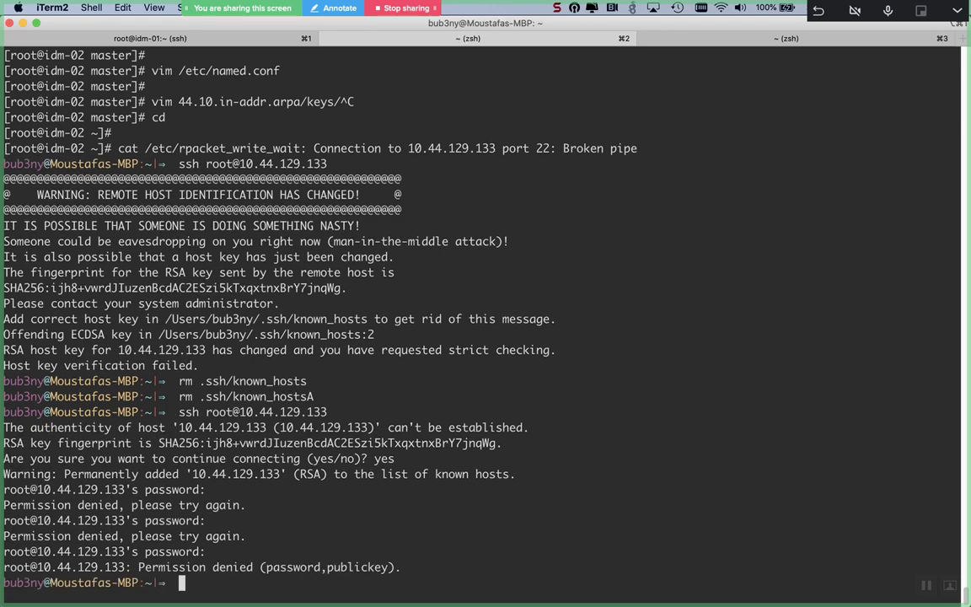
pyautogui.press('super+Tab')
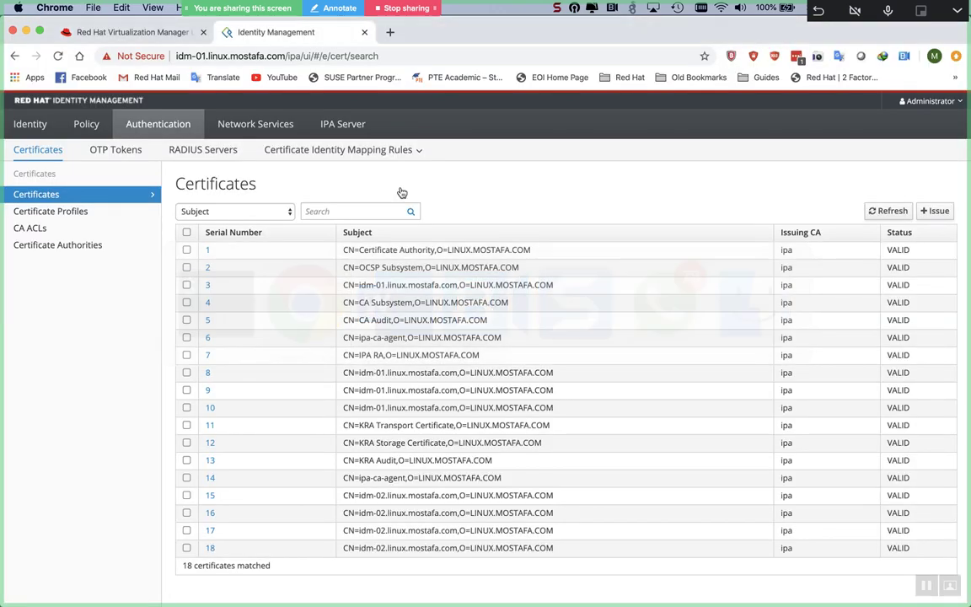
# Step: Log in to Red Hat Virtualization Manager after trimming the domain off the username
pyautogui.click(133, 33)
pyautogui.click(212, 376)
pyautogui.press('BackSpace')
pyautogui.press('BackSpace')
pyautogui.press('BackSpace')
pyautogui.press('BackSpace')
pyautogui.press('BackSpace')
pyautogui.press('BackSpace')
pyautogui.press('BackSpace')
pyautogui.press('BackSpace')
pyautogui.press('BackSpace')
pyautogui.press('BackSpace')
pyautogui.press('Return')
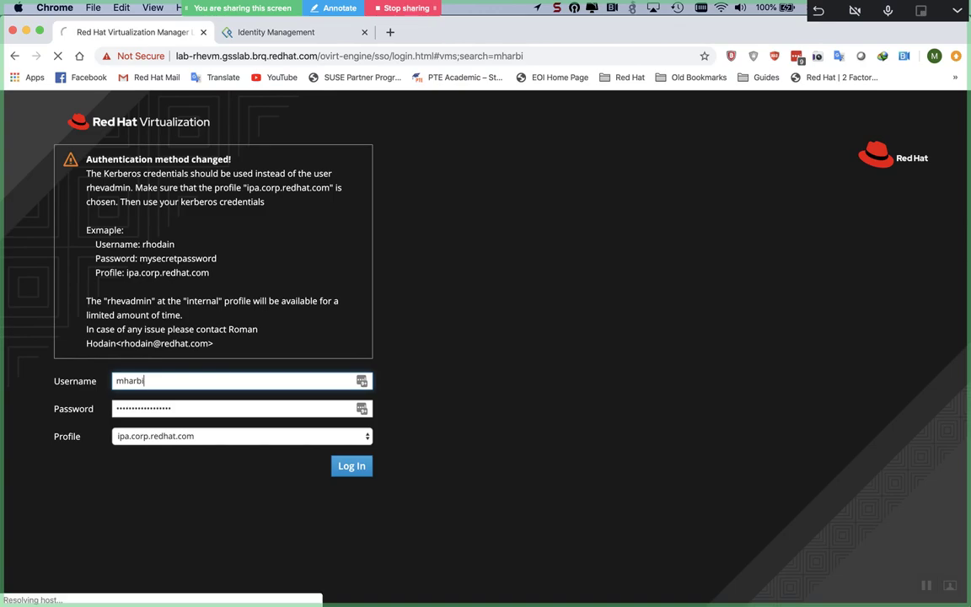
pyautogui.press('super+Tab')
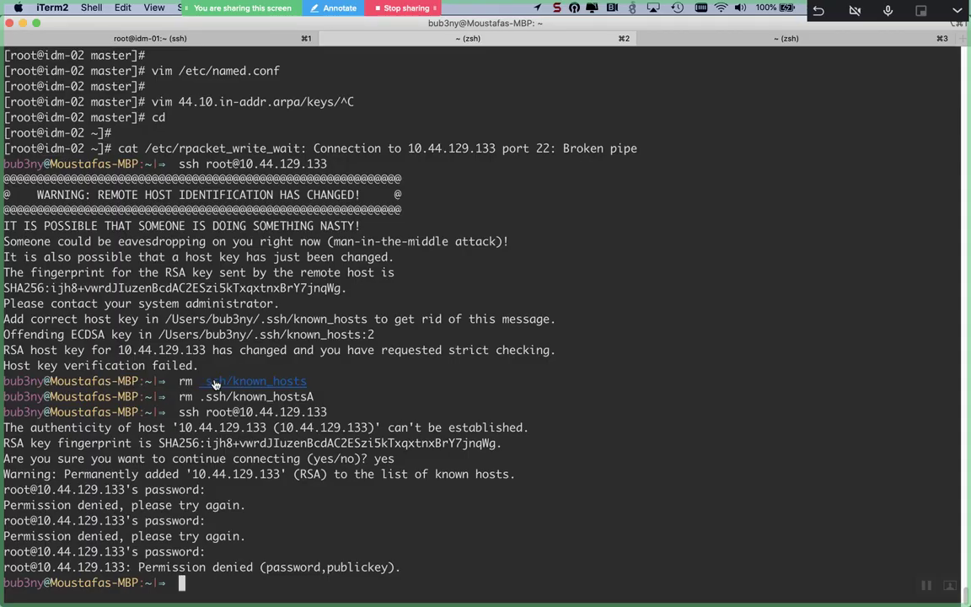
pyautogui.press('super+Tab')
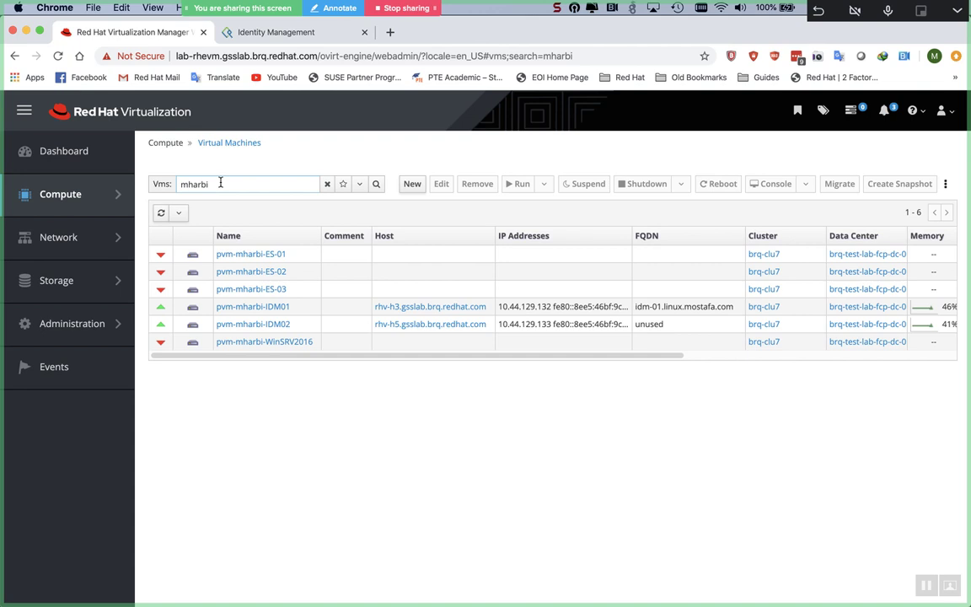
# Step: Search VMs with the 'Vms: ip =' filter for 10.44.129.133, retrying once, finding no matches
pyautogui.doubleClick(220, 183)
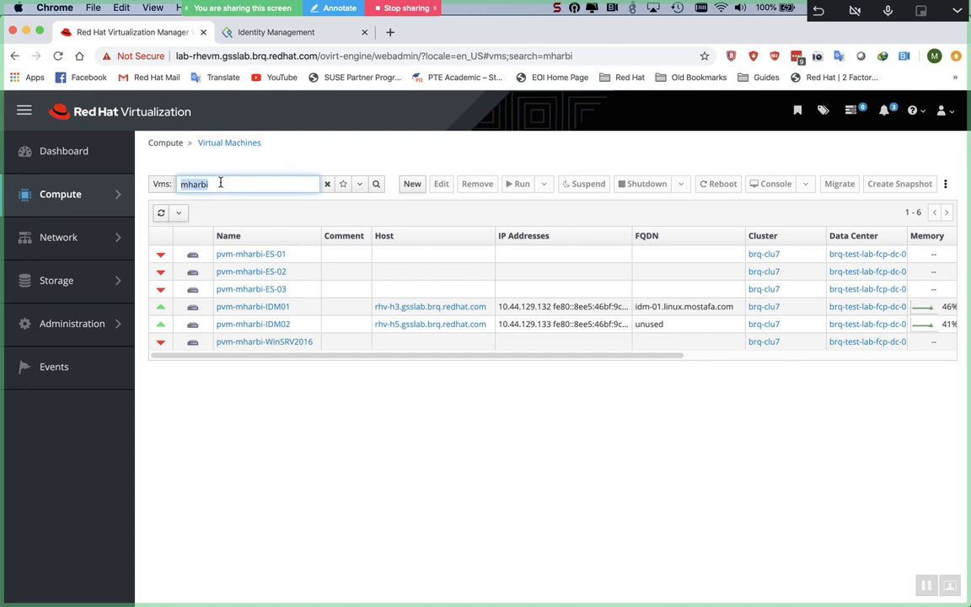
pyautogui.write('ip')
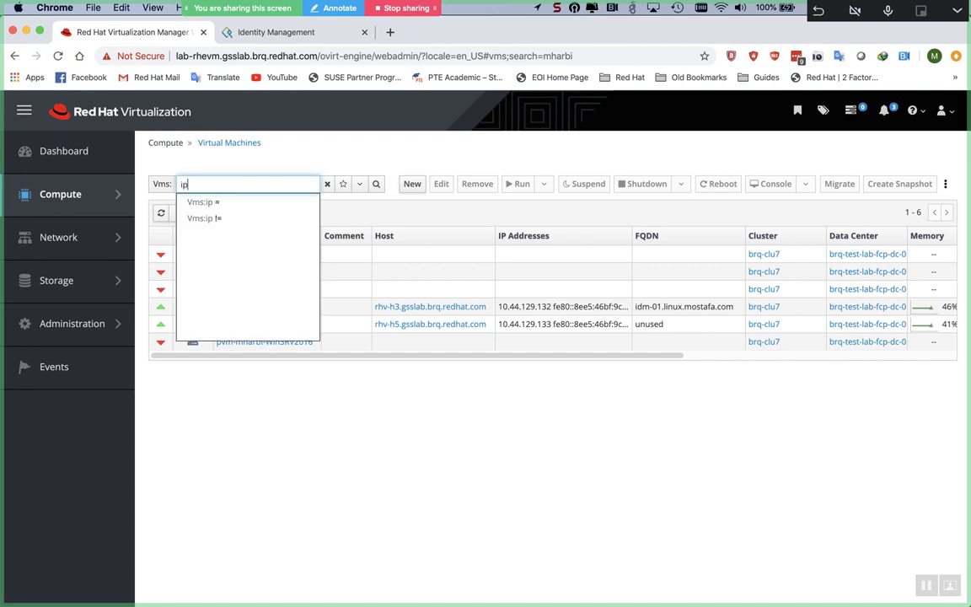
pyautogui.press('Down')
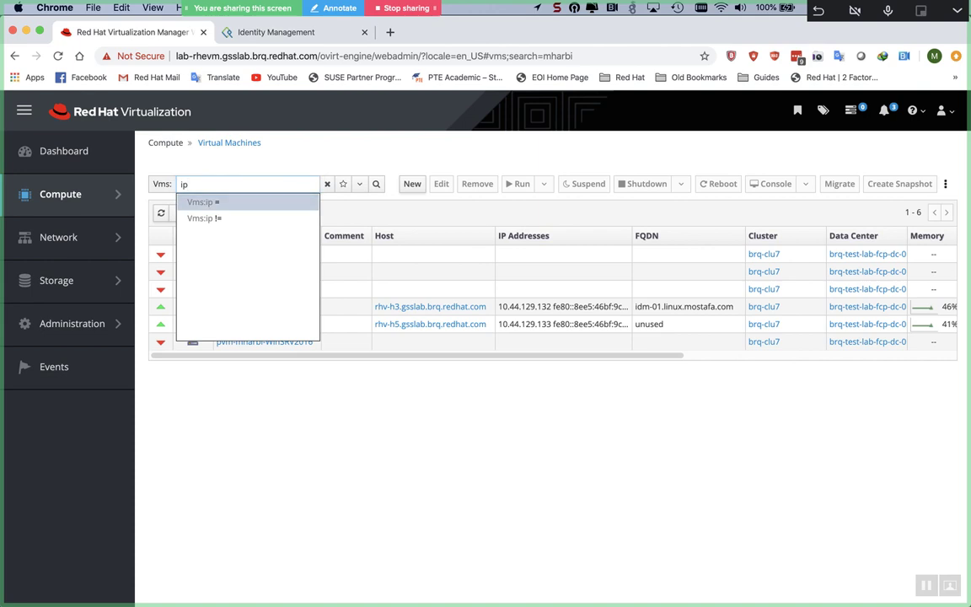
pyautogui.press('Return')
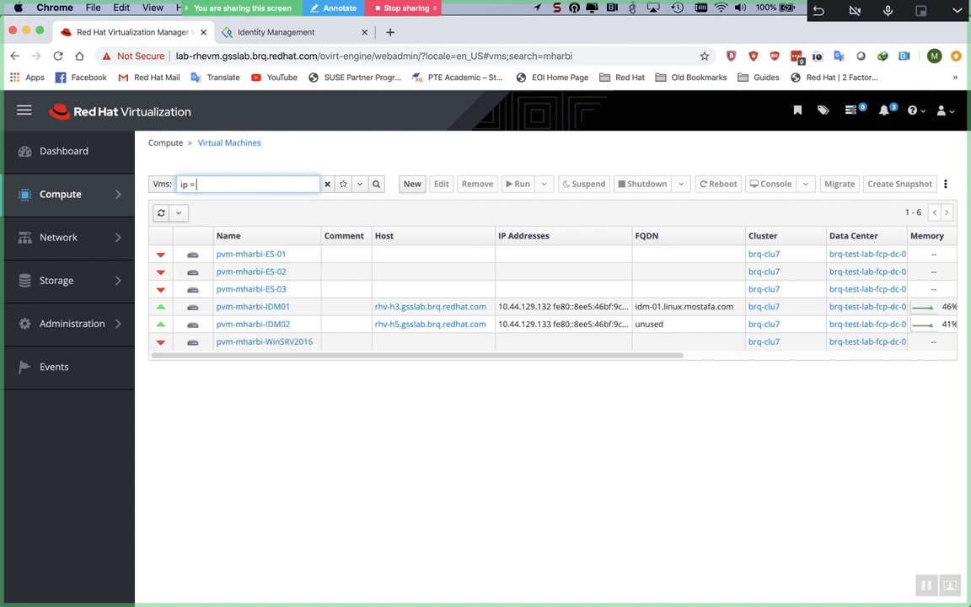
pyautogui.write('10.44.129.133')
pyautogui.press('Return')
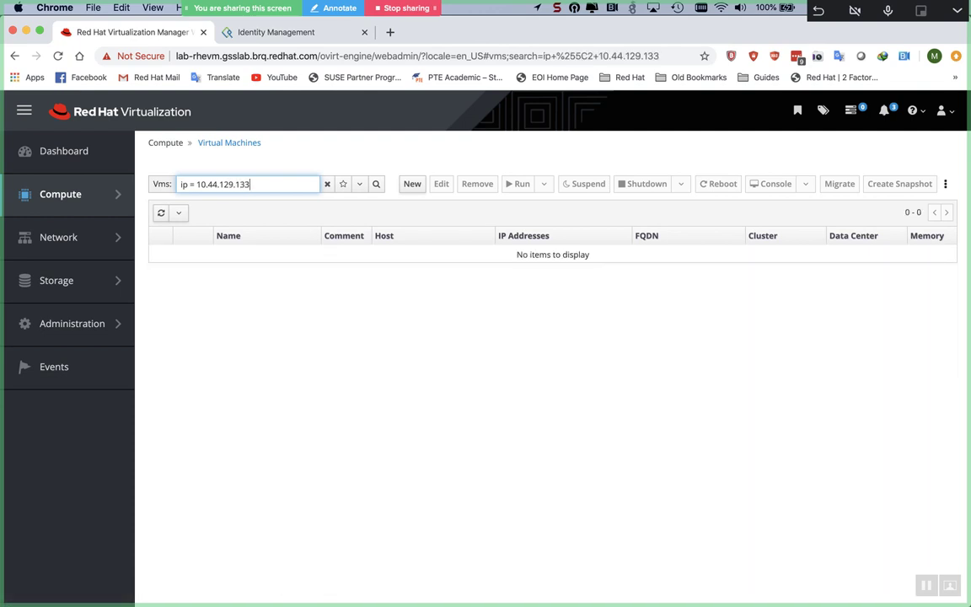
pyautogui.press('BackSpace')
pyautogui.press('BackSpace')
pyautogui.press('BackSpace')
pyautogui.press('BackSpace')
pyautogui.press('BackSpace')
pyautogui.press('BackSpace')
pyautogui.press('BackSpace')
pyautogui.press('BackSpace')
pyautogui.press('BackSpace')
pyautogui.press('BackSpace')
pyautogui.write('10.44.129.133')
pyautogui.press('Return')
pyautogui.press('BackSpace')
pyautogui.press('BackSpace')
pyautogui.press('BackSpace')
pyautogui.press('BackSpace')
pyautogui.press('BackSpace')
pyautogui.press('BackSpace')
pyautogui.press('BackSpace')
pyautogui.press('BackSpace')
pyautogui.press('BackSpace')
pyautogui.press('BackSpace')
pyautogui.press('BackSpace')
pyautogui.press('BackSpace')
pyautogui.press('BackSpace')
pyautogui.press('BackSpace')
pyautogui.press('BackSpace')
pyautogui.press('BackSpace')
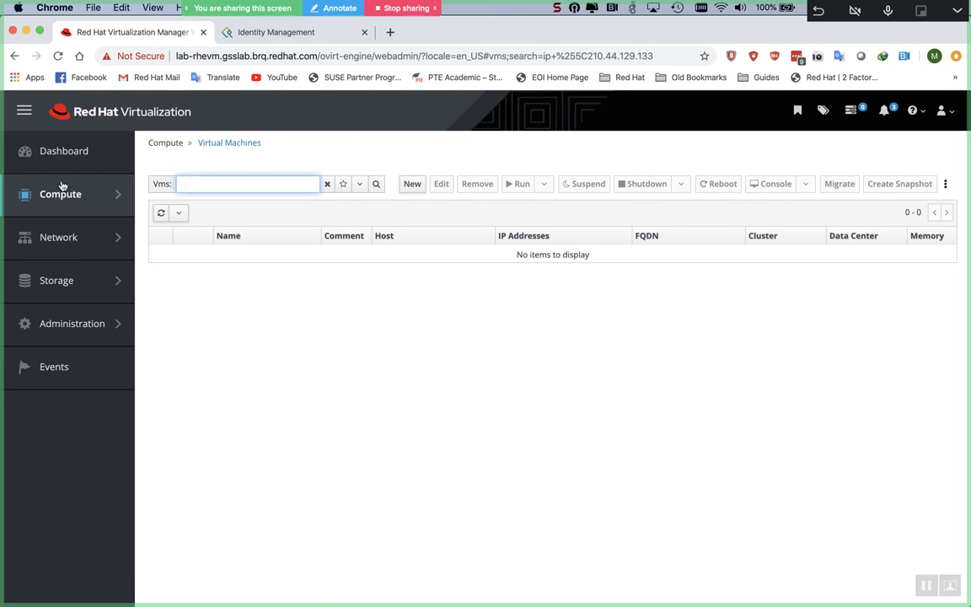
# Step: Open the Virtual Machines list from the Compute menu, reloading the page once
pyautogui.moveTo(13, 180)
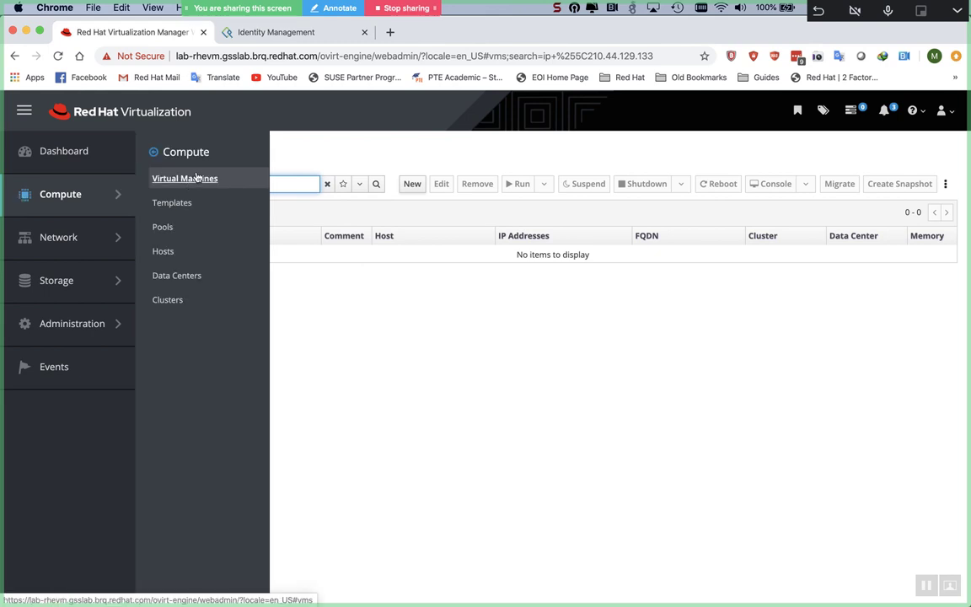
pyautogui.click(185, 179)
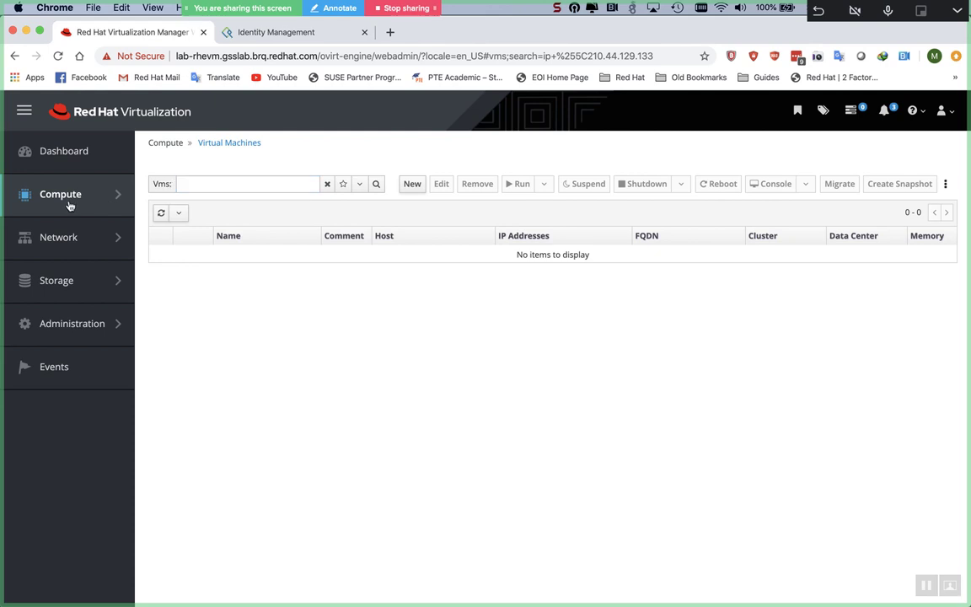
pyautogui.moveTo(63, 189)
pyautogui.click(238, 144)
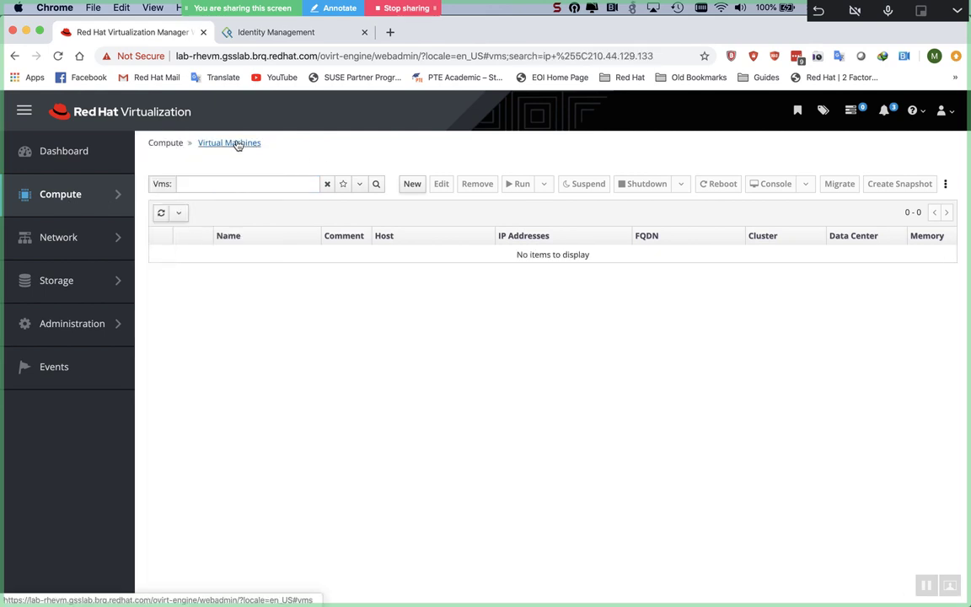
pyautogui.moveTo(106, 200)
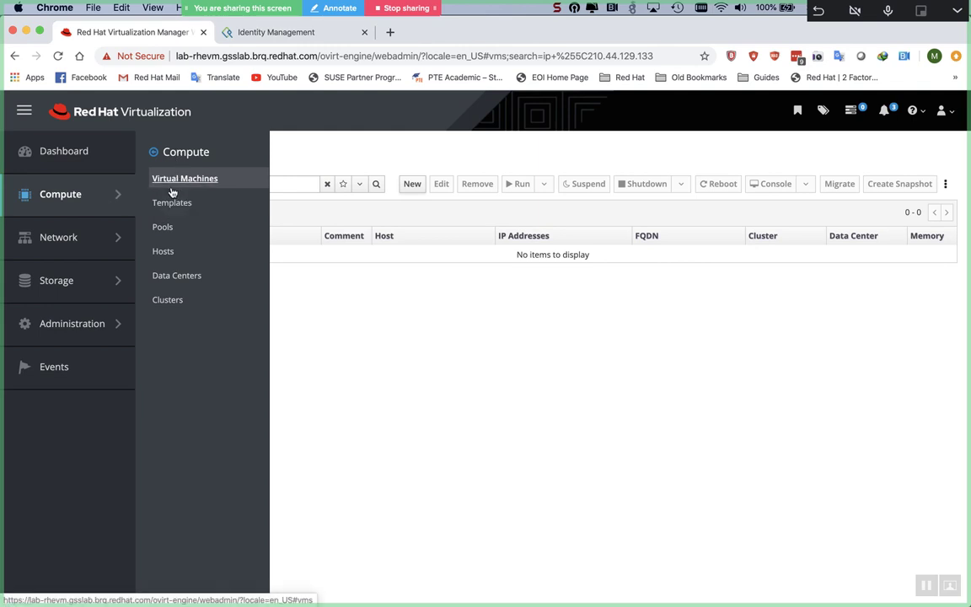
pyautogui.click(171, 185)
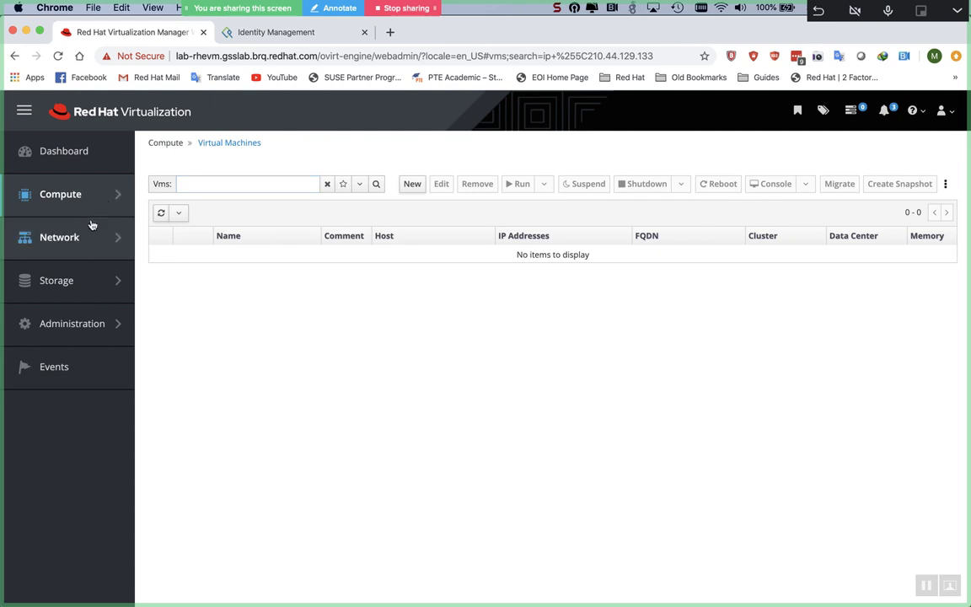
# Step: Return from Templates to Virtual Machines and clear the ip= search text
pyautogui.moveTo(94, 212)
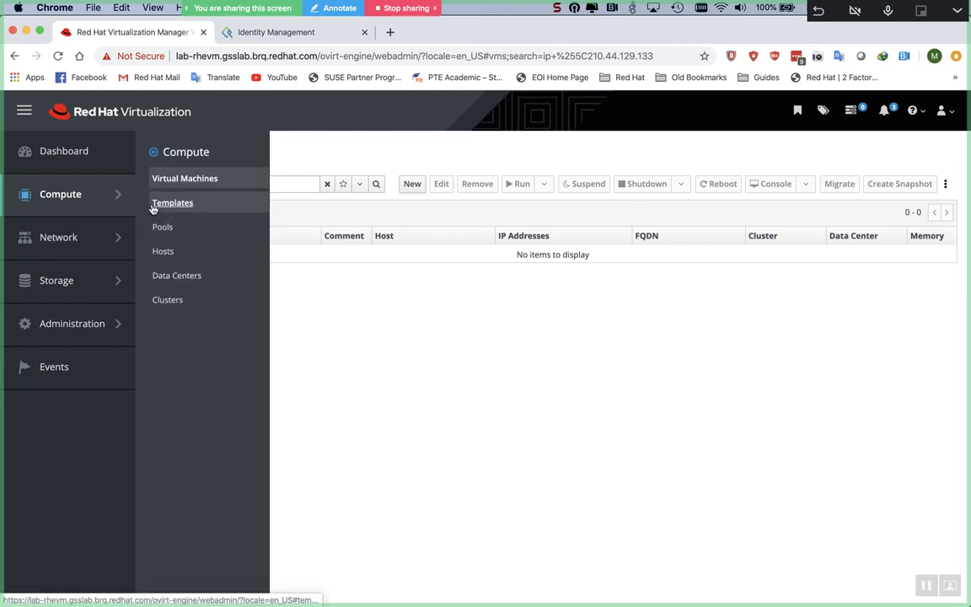
pyautogui.click(154, 207)
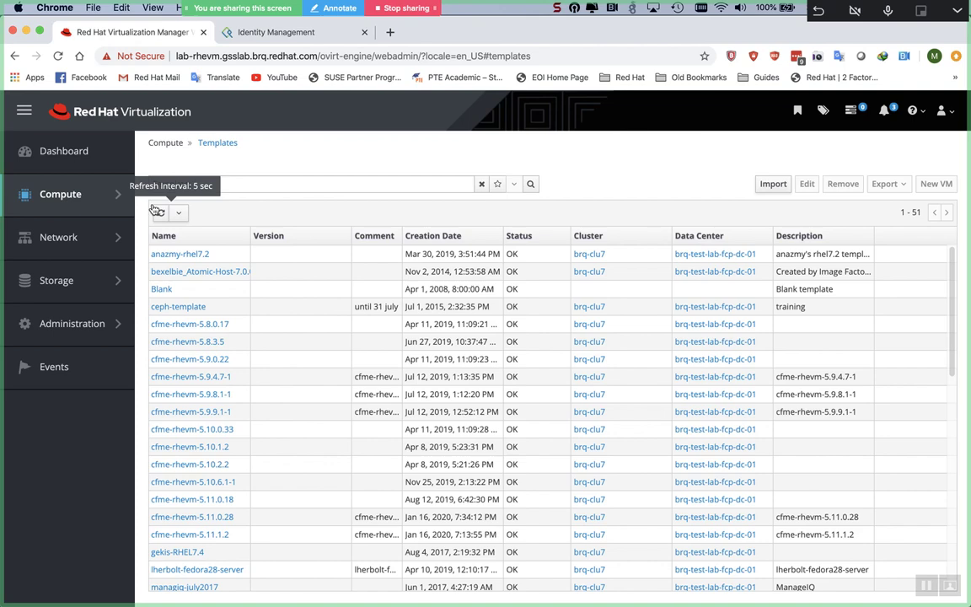
pyautogui.moveTo(78, 188)
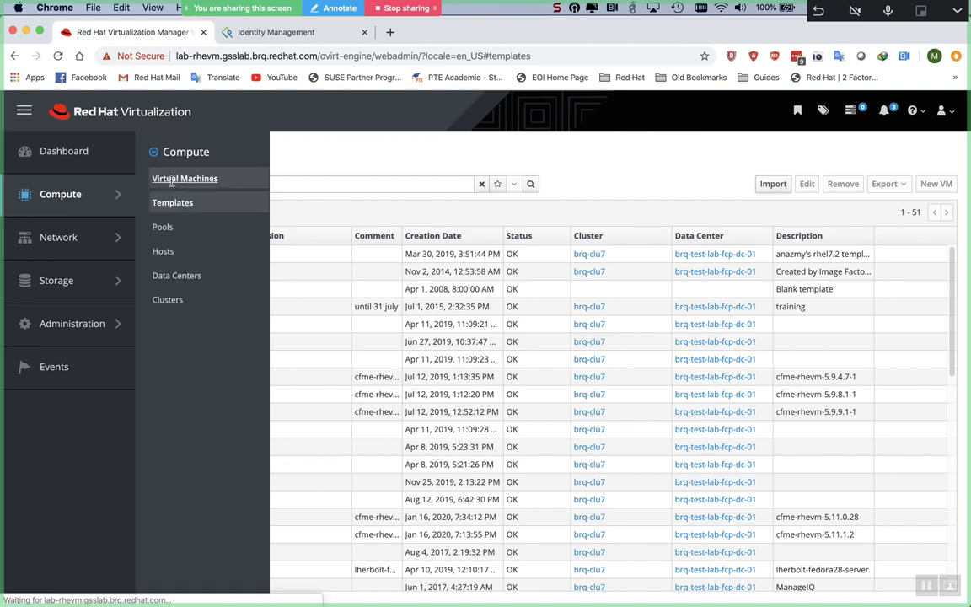
pyautogui.click(179, 181)
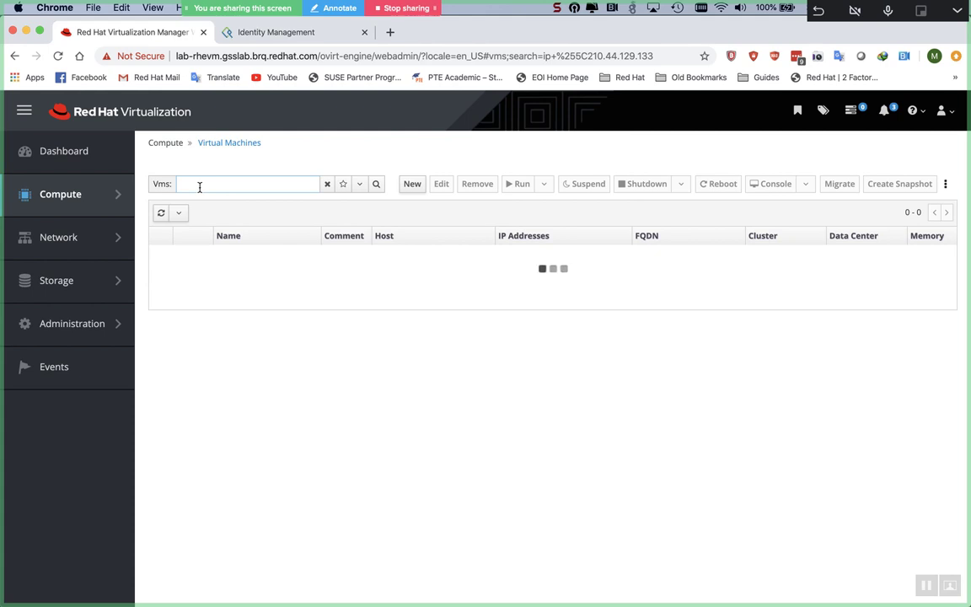
pyautogui.click(200, 186)
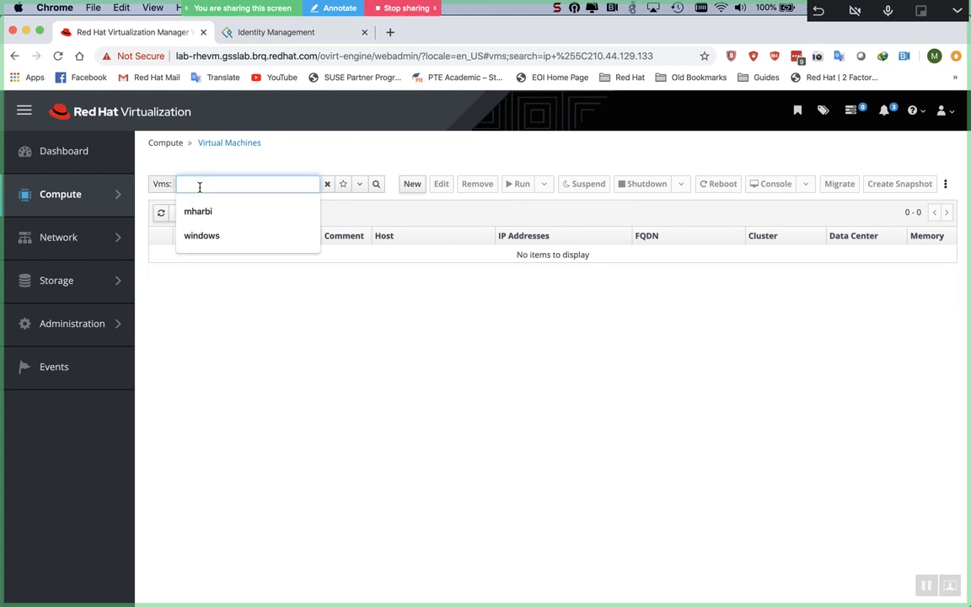
pyautogui.click(327, 188)
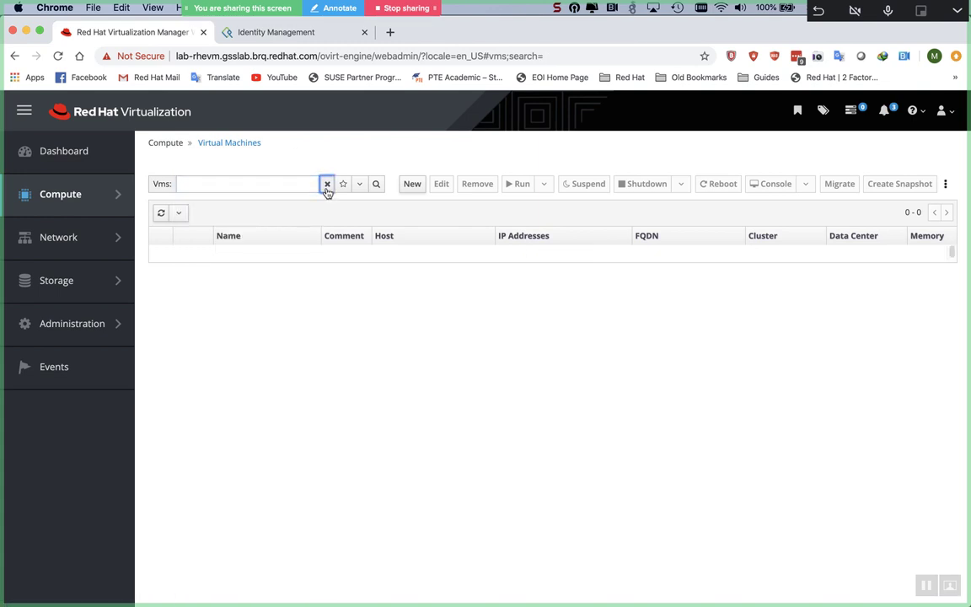
# Step: List all virtual machines unfiltered and sort them by IP address, descending
pyautogui.click(377, 184)
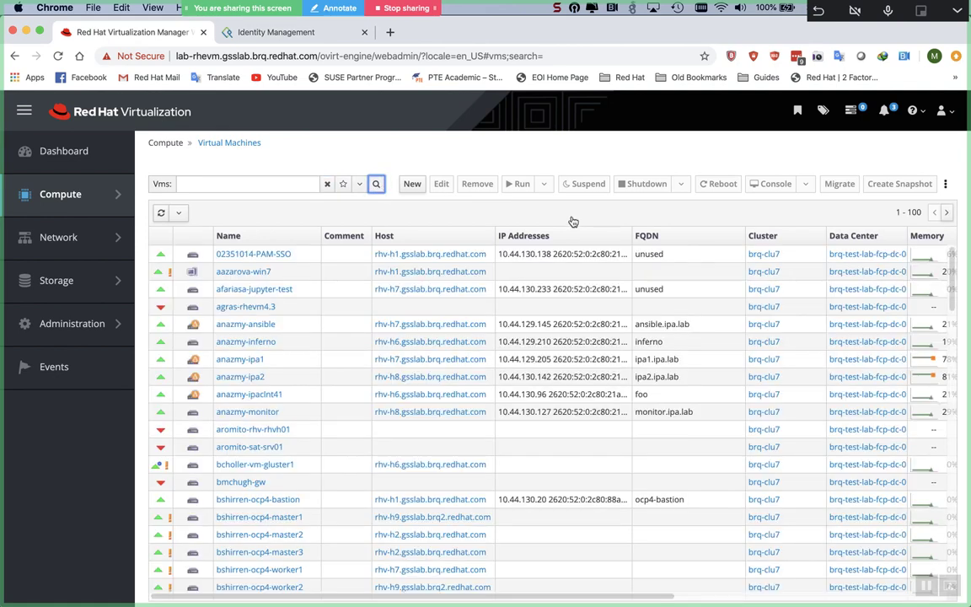
pyautogui.click(573, 236)
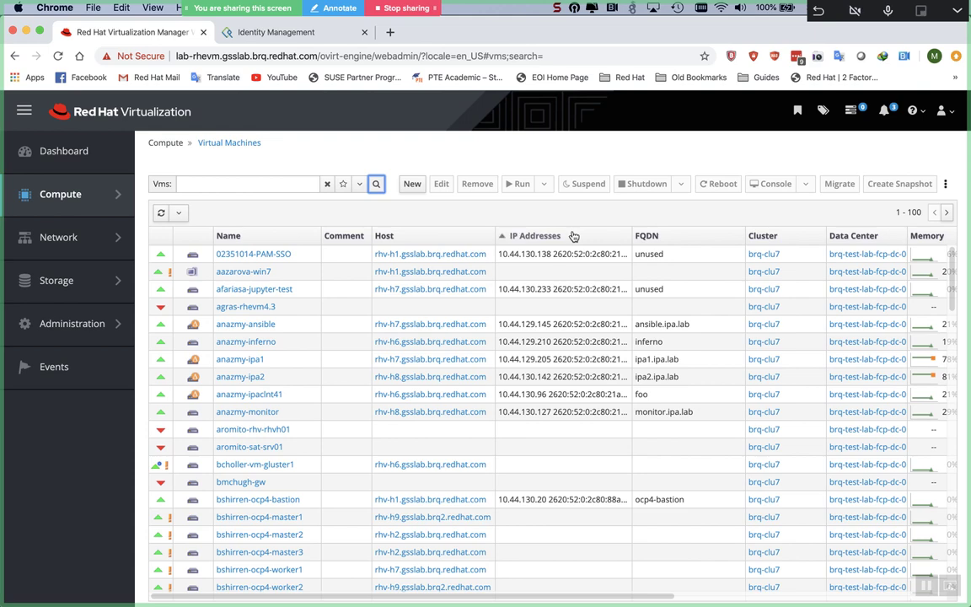
pyautogui.click(550, 237)
pyautogui.scroll(-10, 566, 324)
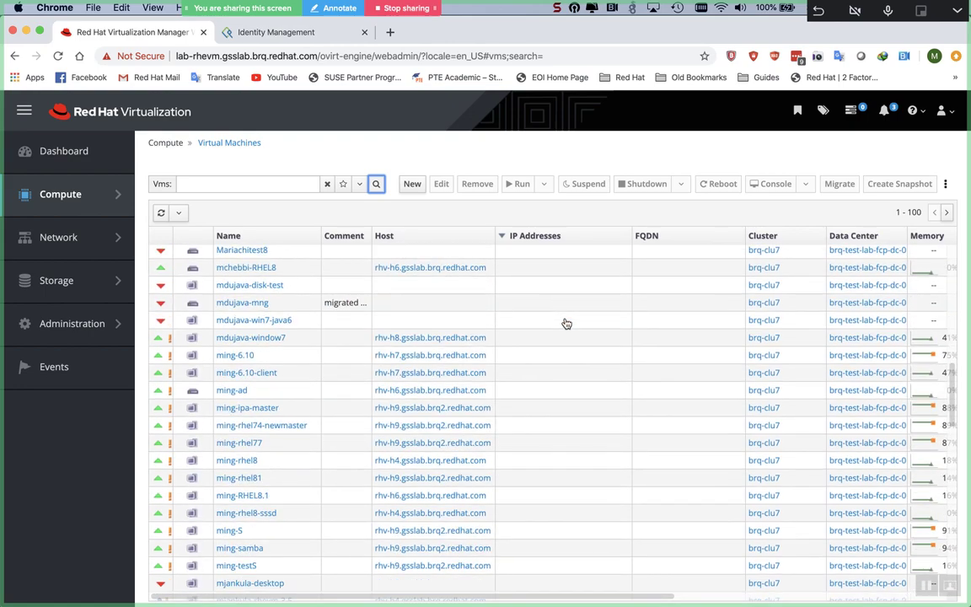
pyautogui.scroll(10, 566, 323)
pyautogui.scroll(5, 566, 323)
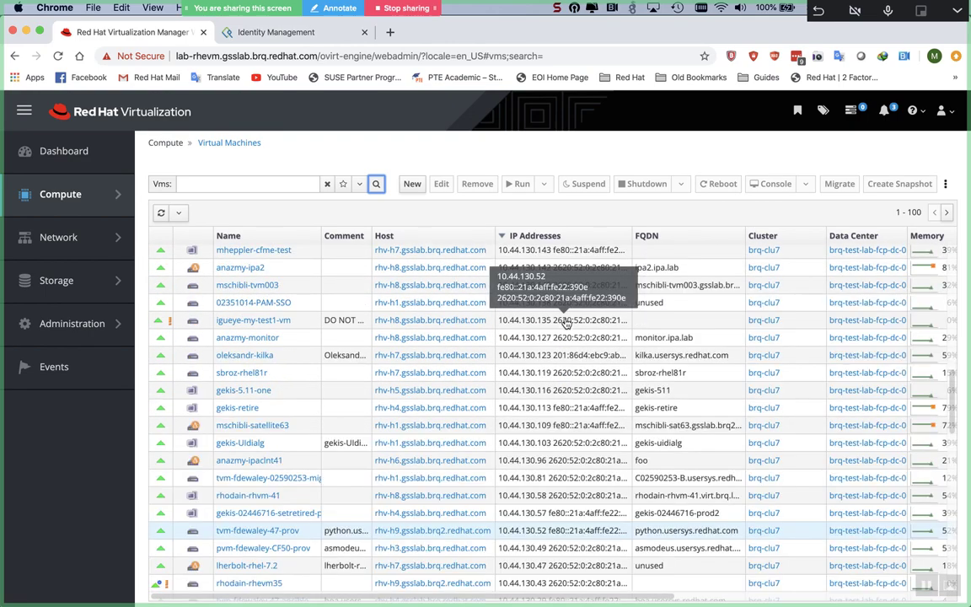
pyautogui.scroll(1, 567, 324)
pyautogui.scroll(3, 566, 324)
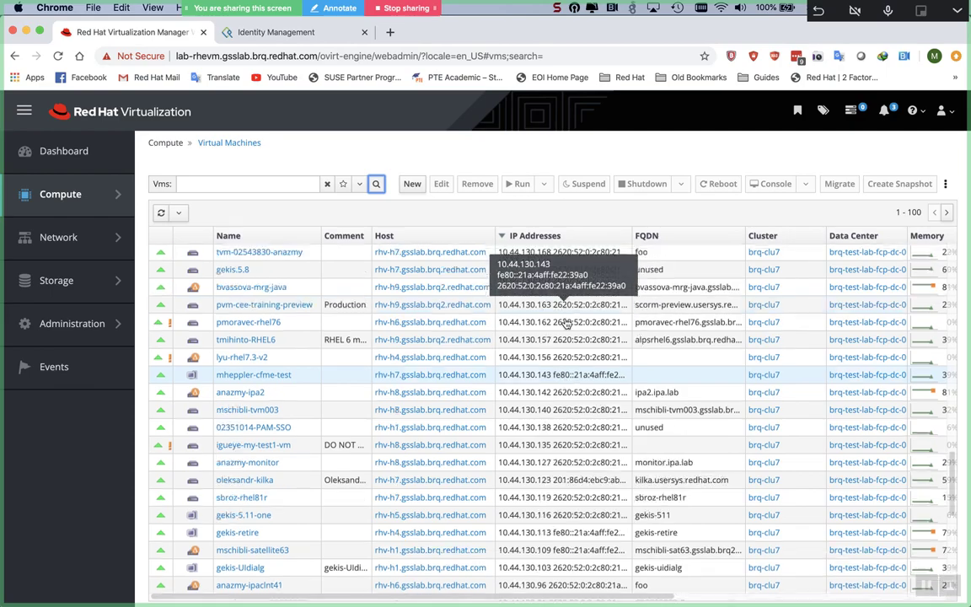
pyautogui.scroll(5, 566, 323)
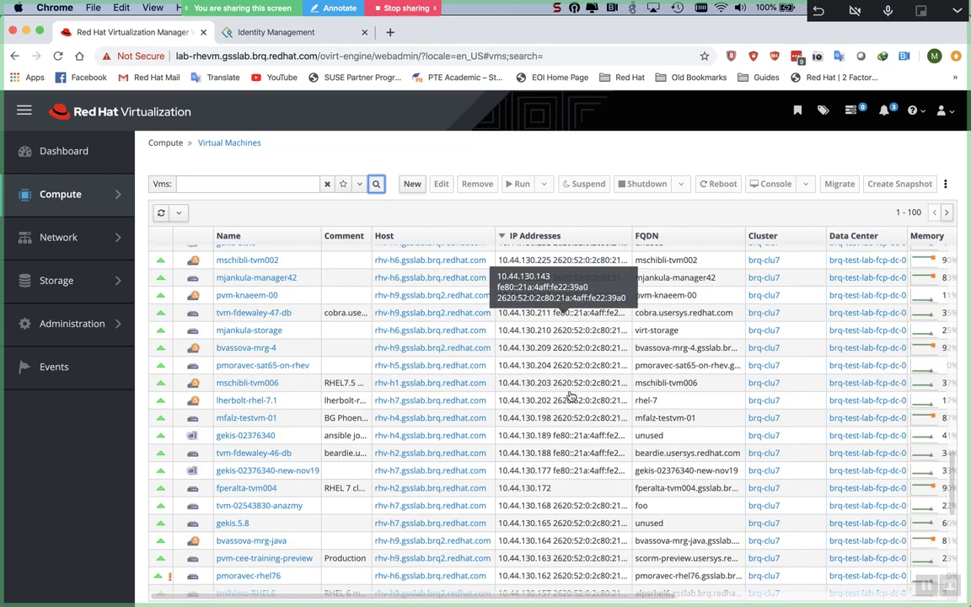
pyautogui.scroll(8, 571, 395)
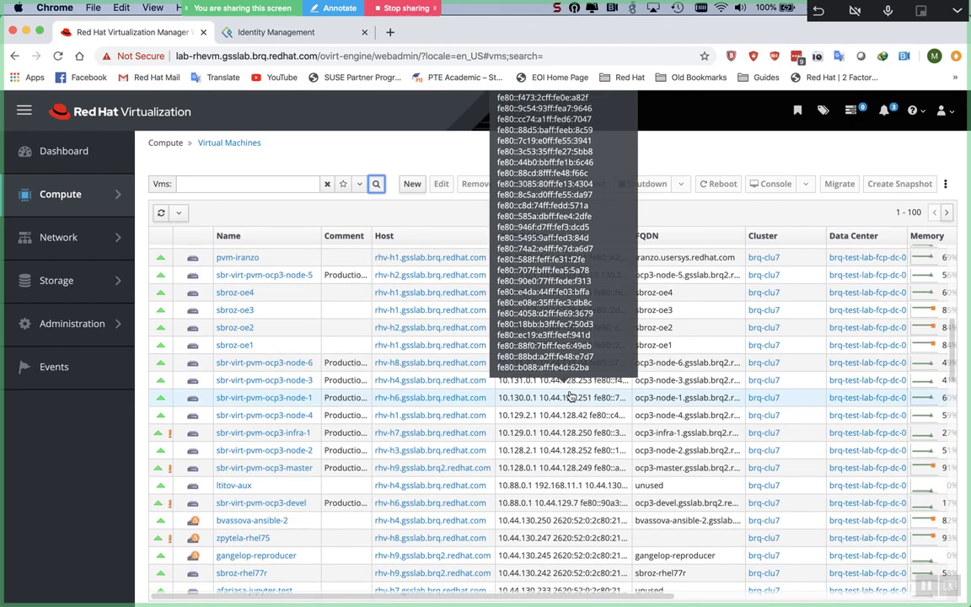
pyautogui.scroll(8, 571, 396)
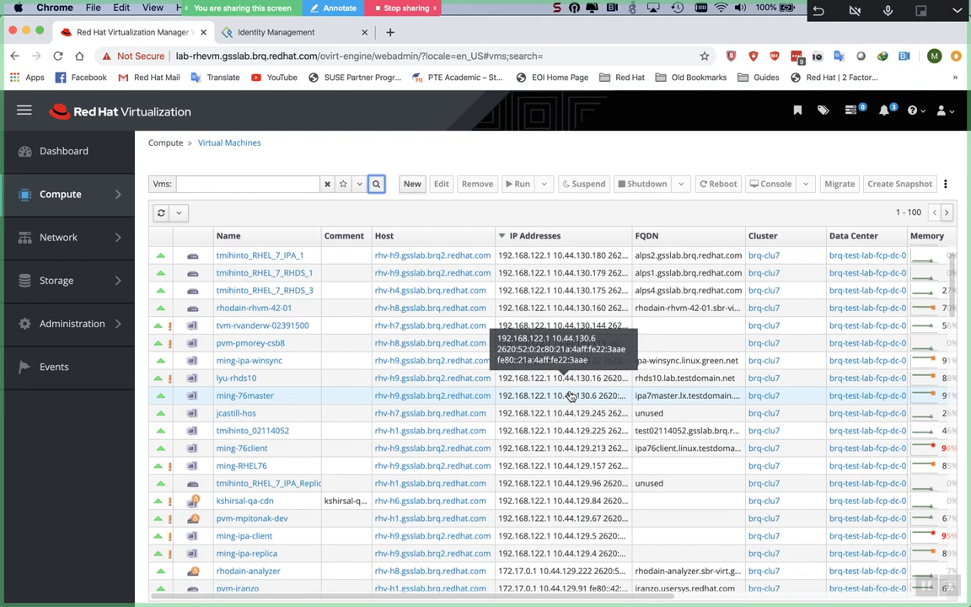
# Step: Scroll the list and select tvm-anazmy-02491515, then mschibli-tvm009
pyautogui.scroll(-4, 570, 396)
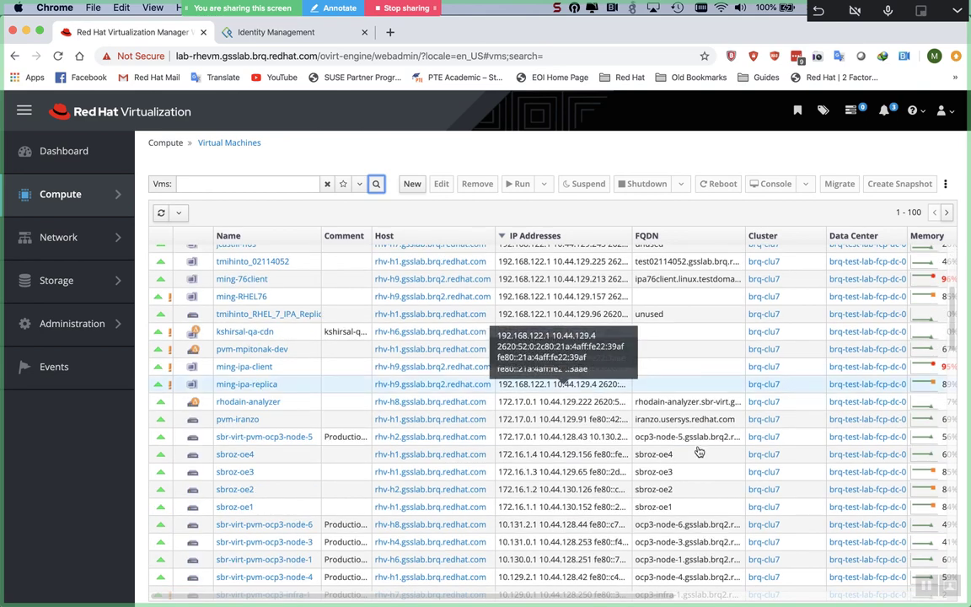
pyautogui.scroll(-1, 698, 452)
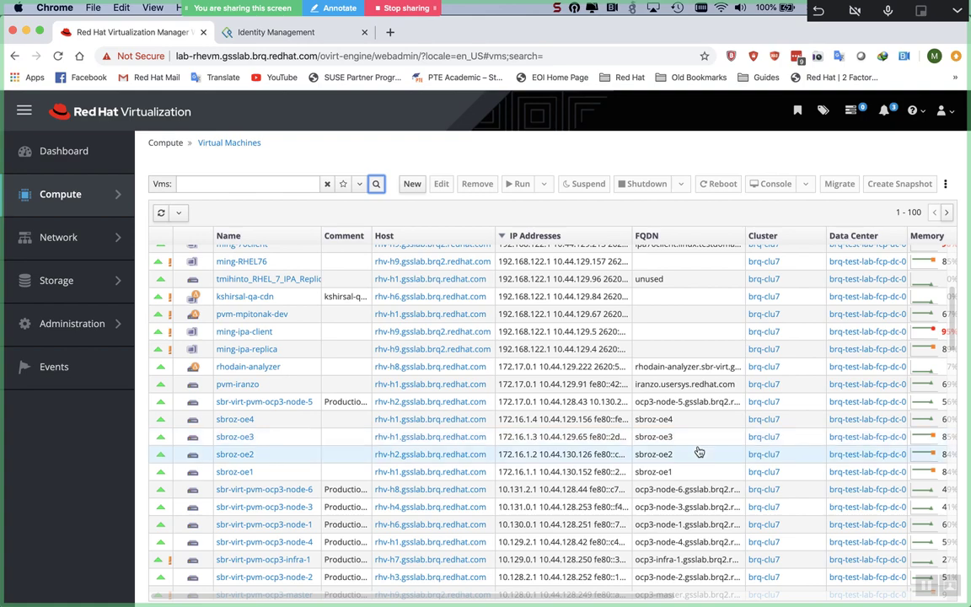
pyautogui.scroll(-6, 698, 452)
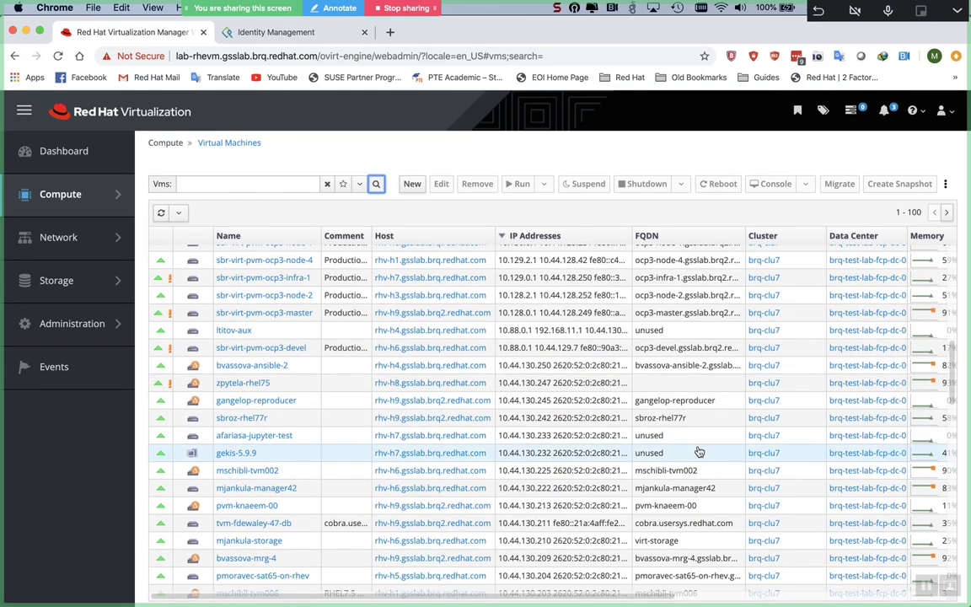
pyautogui.scroll(-1, 699, 452)
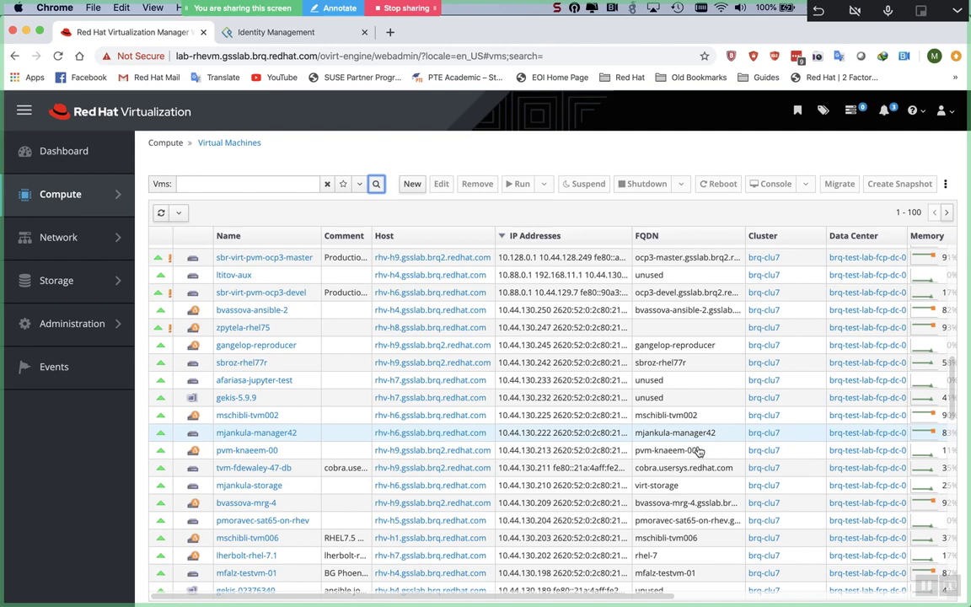
pyautogui.scroll(-4, 699, 453)
pyautogui.scroll(-10, 699, 452)
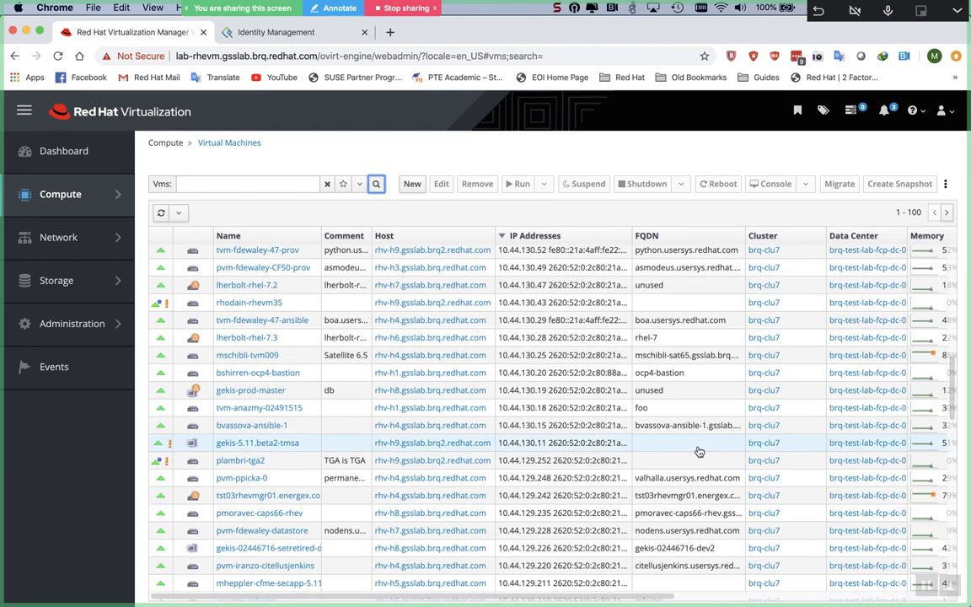
pyautogui.scroll(-1, 698, 453)
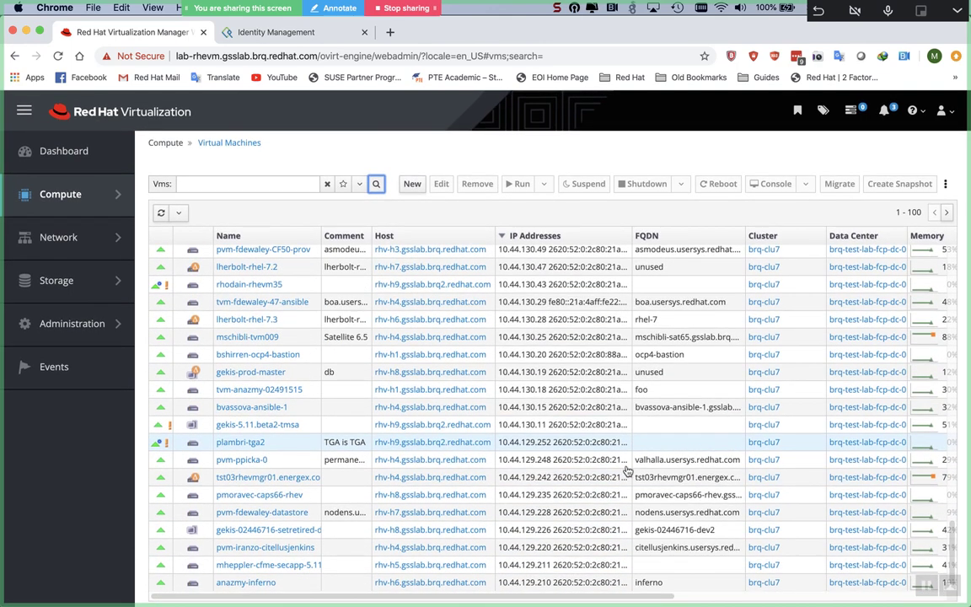
pyautogui.scroll(2, 600, 489)
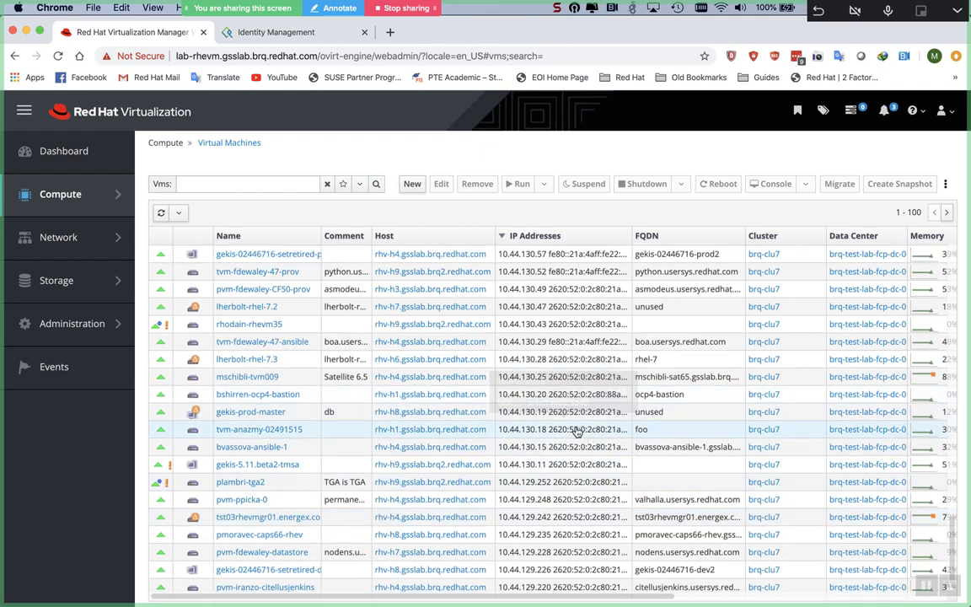
pyautogui.click(577, 430)
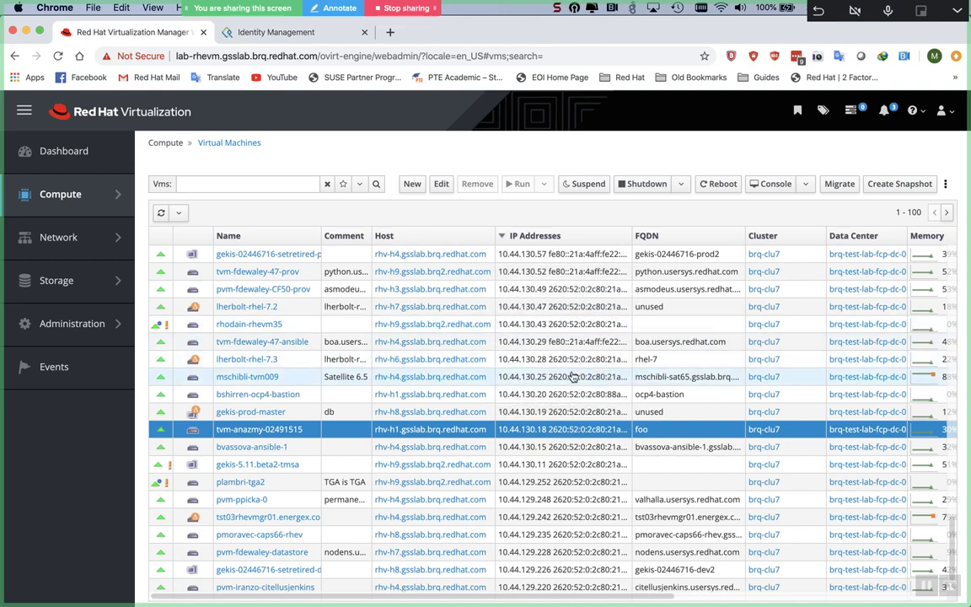
pyautogui.click(572, 376)
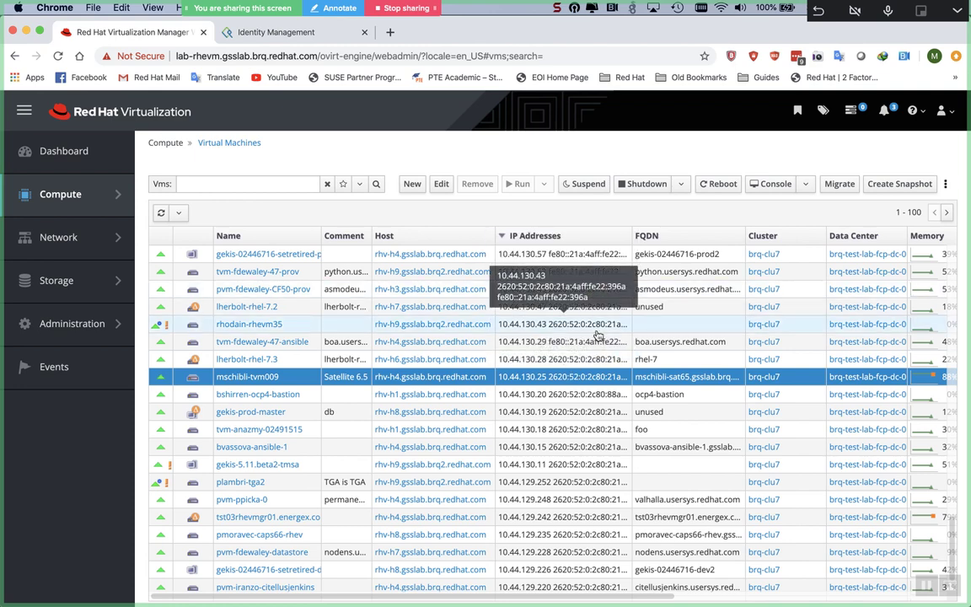
# Step: Drag the VM table scrollbar up to show the first rows, starting with tmihinto_RHEL_7_RHDS_2
pyautogui.scroll(3, 596, 335)
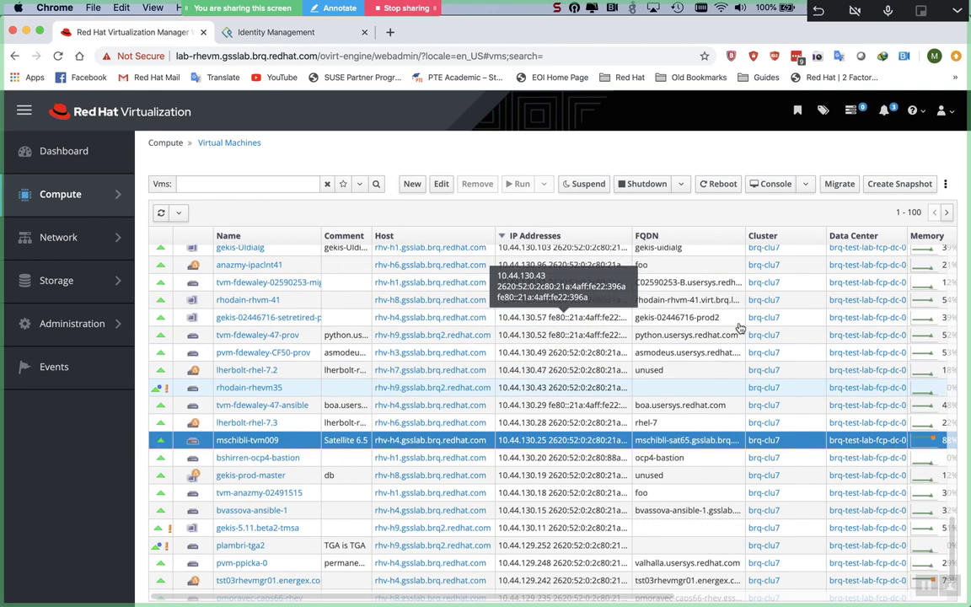
pyautogui.scroll(-3, 738, 328)
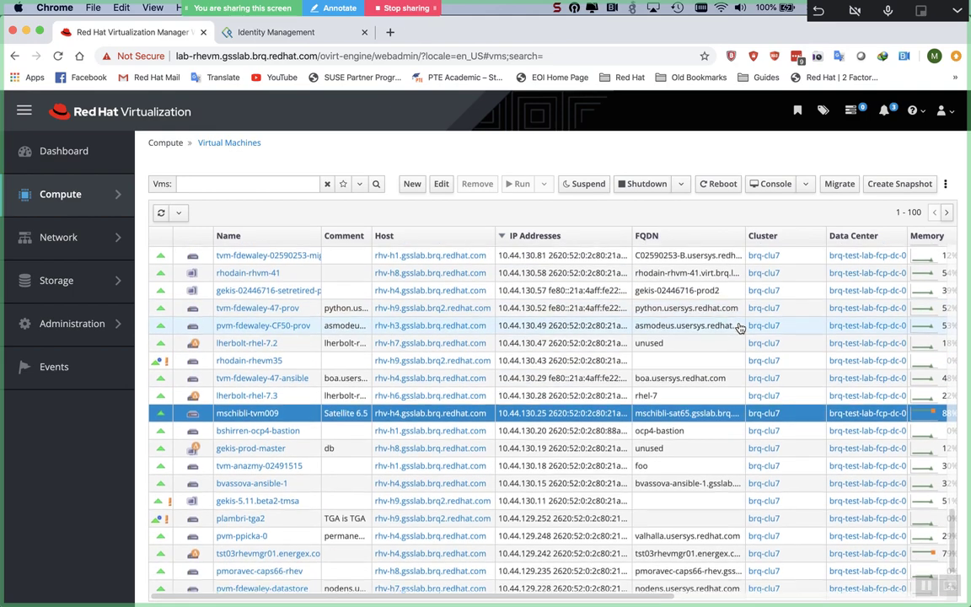
pyautogui.scroll(-3, 738, 327)
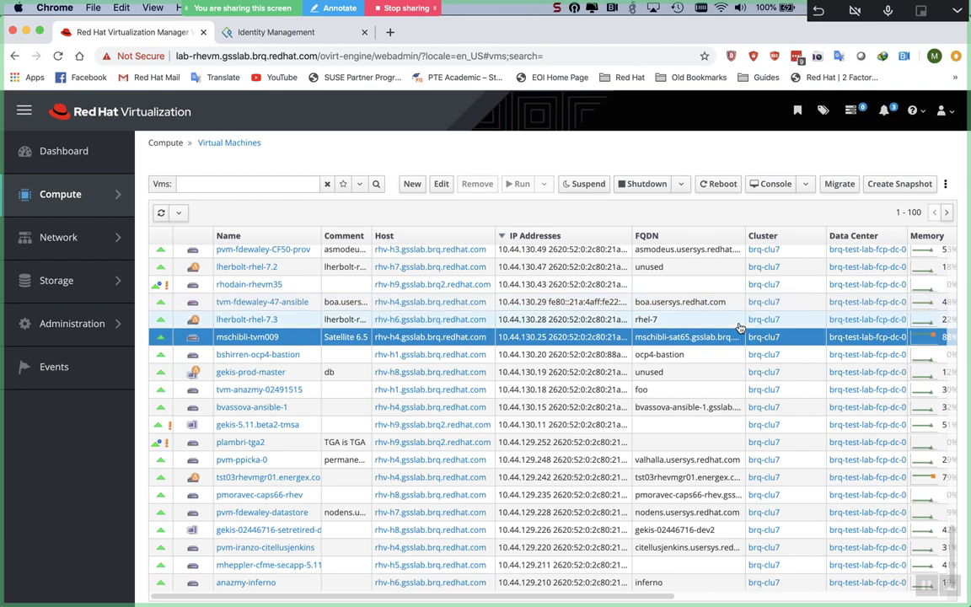
pyautogui.scroll(5, 738, 328)
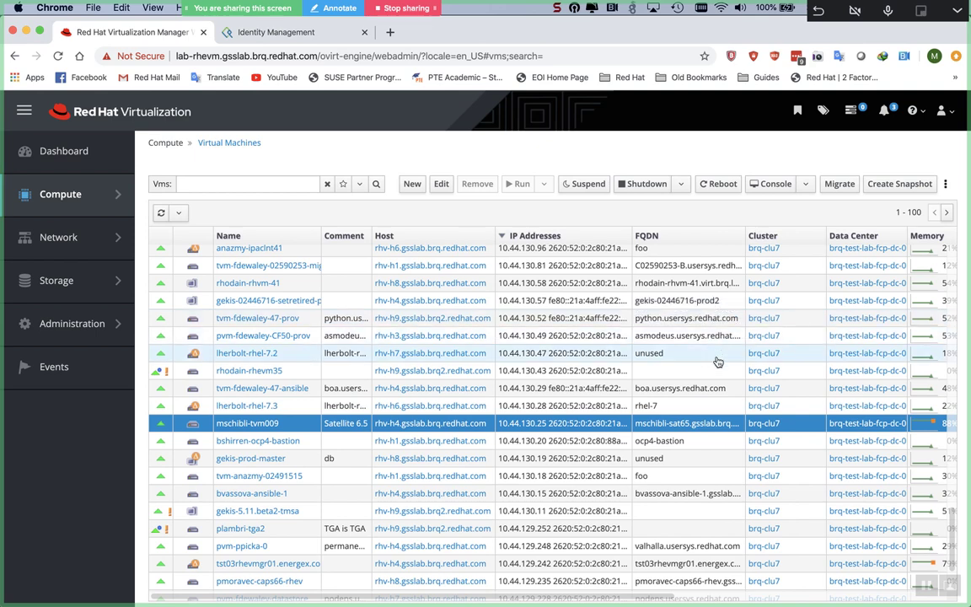
pyautogui.scroll(4, 717, 361)
pyautogui.scroll(5, 717, 361)
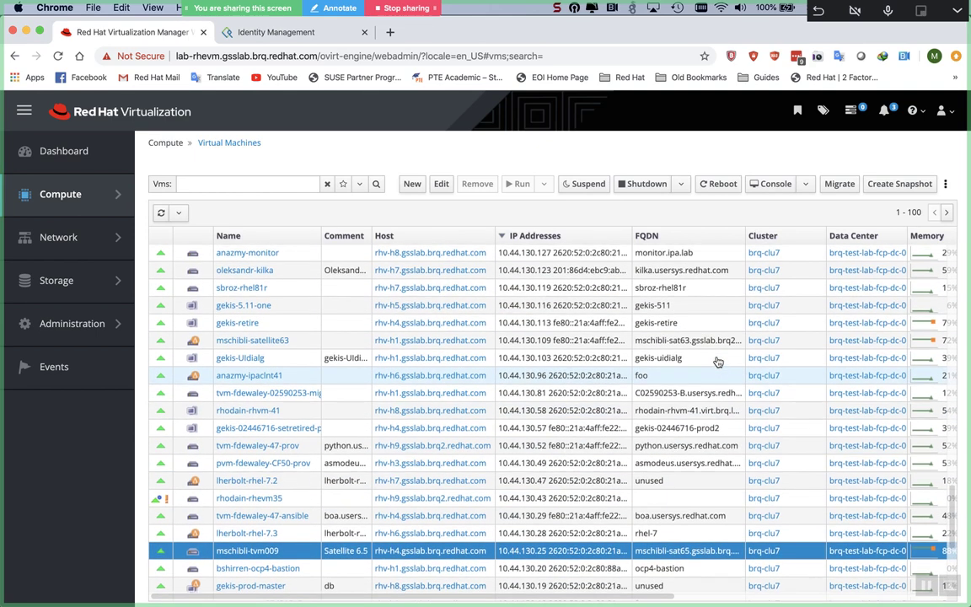
pyautogui.scroll(9, 717, 362)
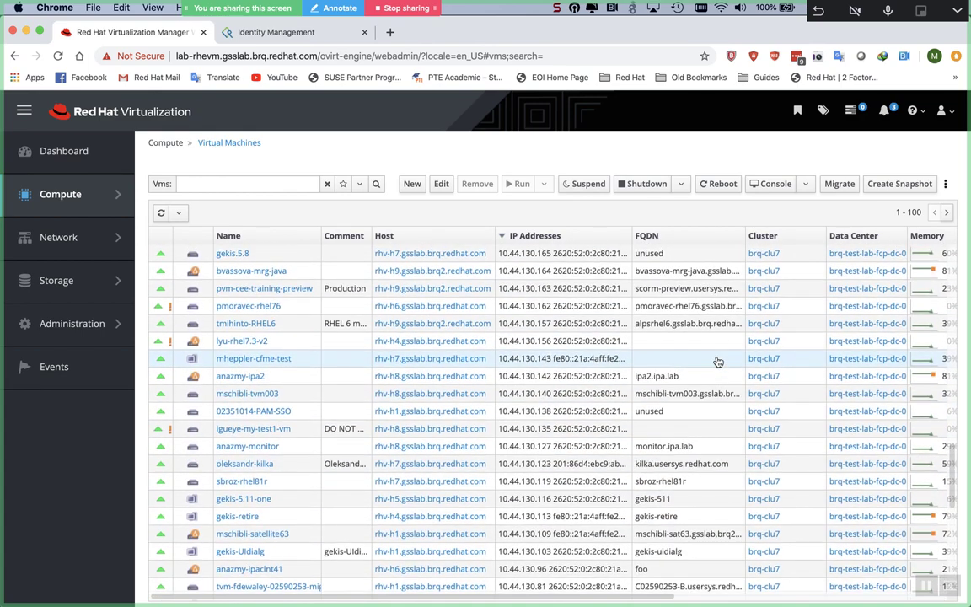
pyautogui.scroll(8, 717, 362)
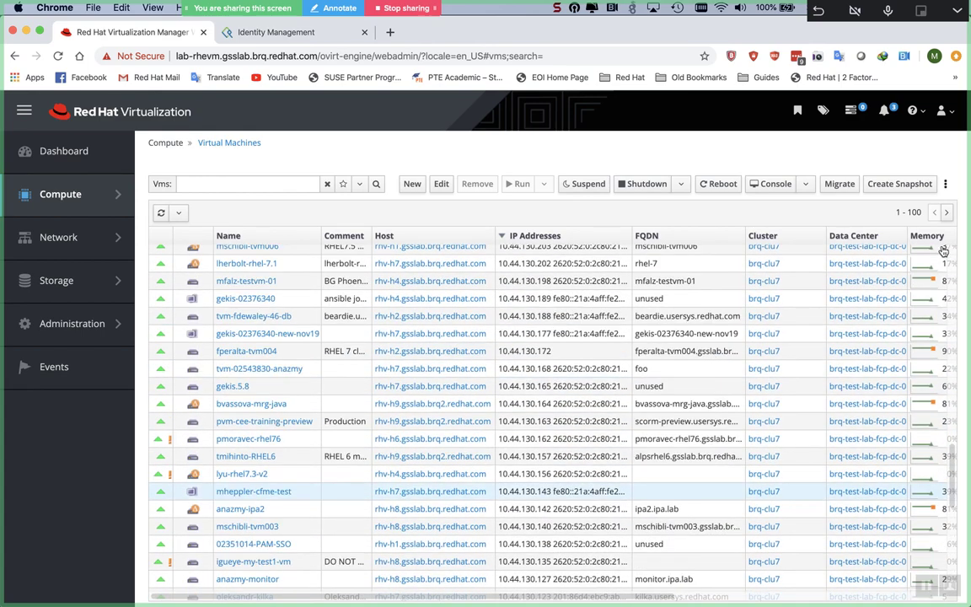
pyautogui.moveTo(948, 452)
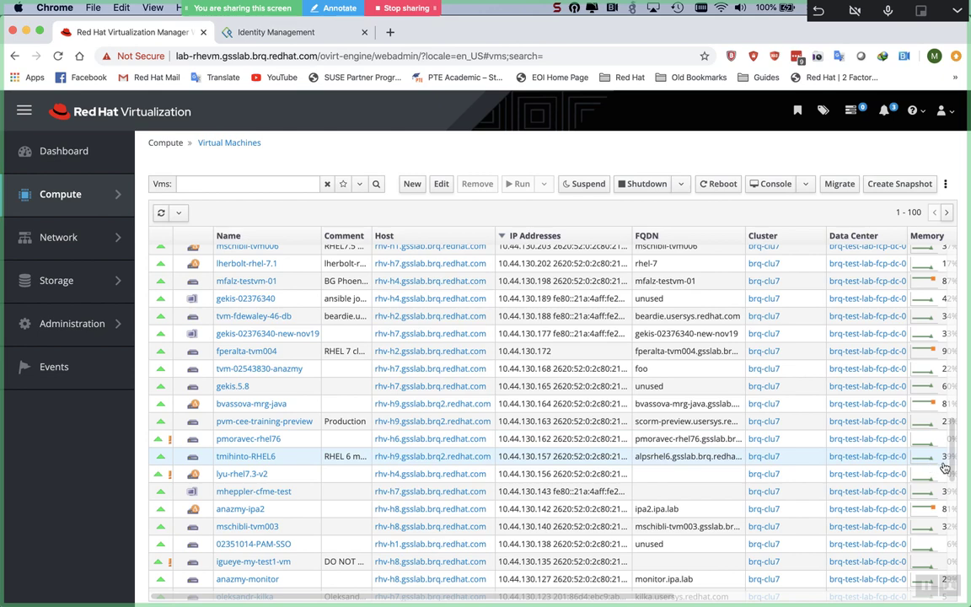
pyautogui.scroll(1, 951, 469)
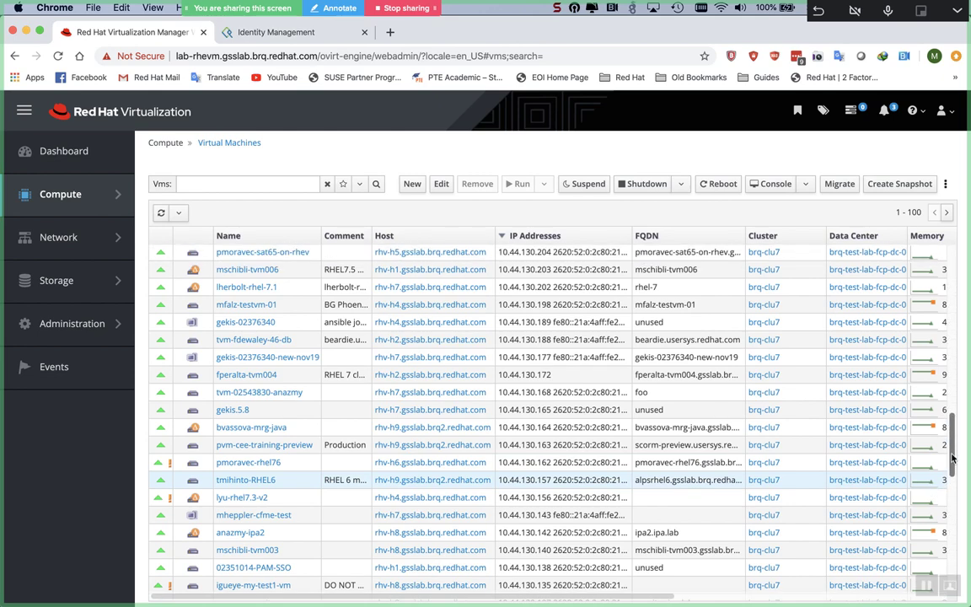
pyautogui.moveTo(952, 447); pyautogui.dragTo(949, 311)
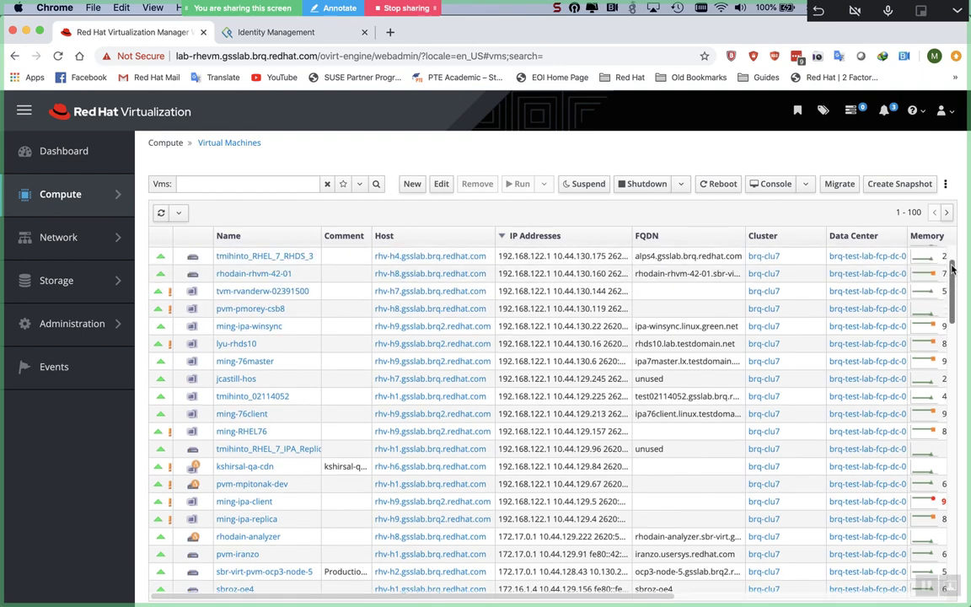
pyautogui.moveTo(953, 261); pyautogui.dragTo(955, 255)
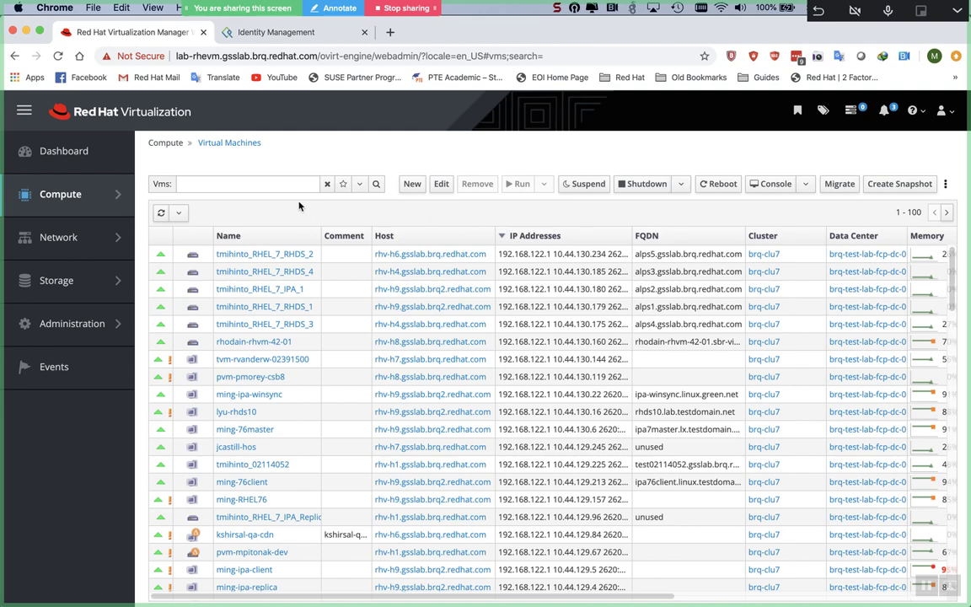
pyautogui.click(581, 238)
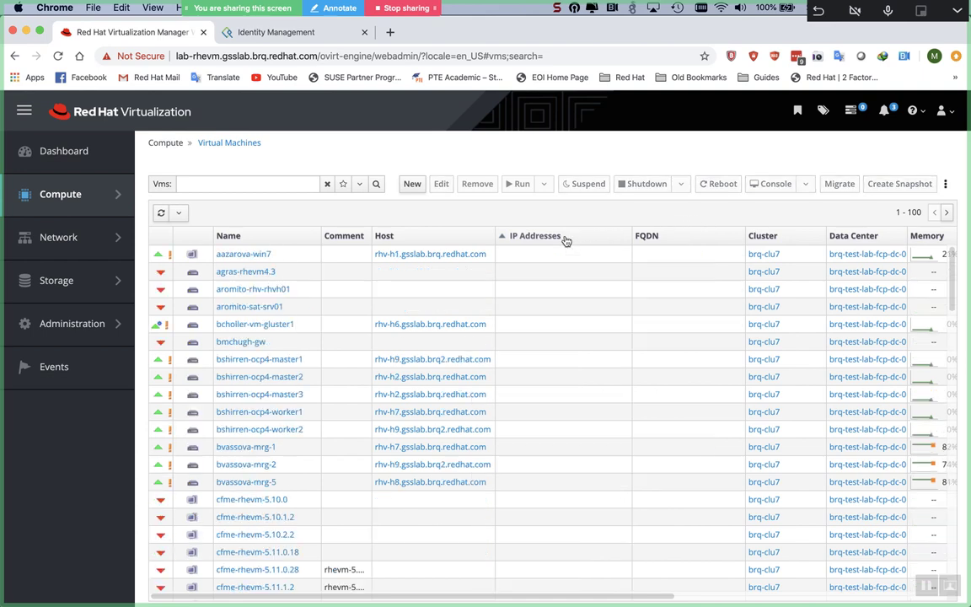
pyautogui.moveTo(965, 287)
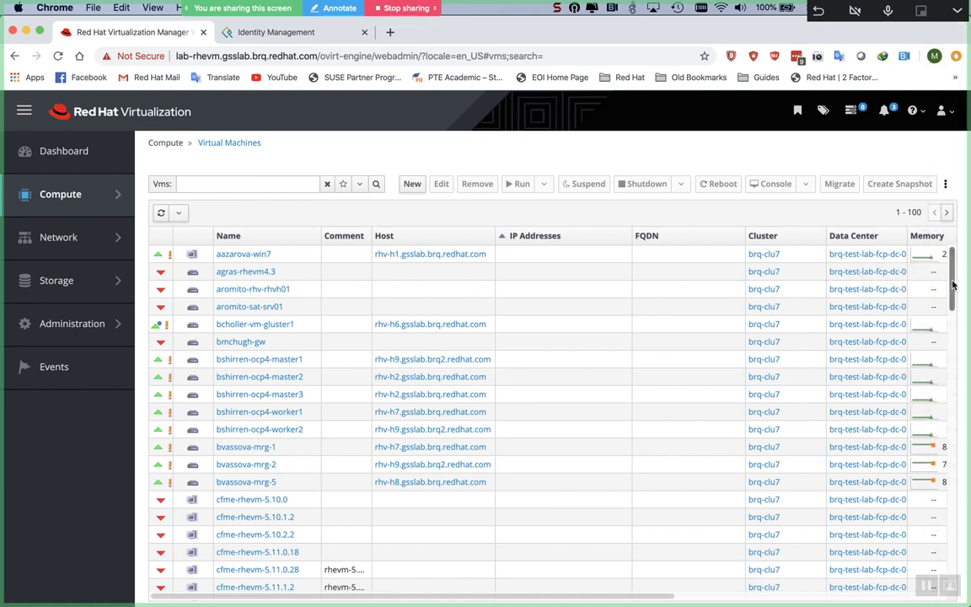
pyautogui.moveTo(952, 285); pyautogui.dragTo(953, 381)
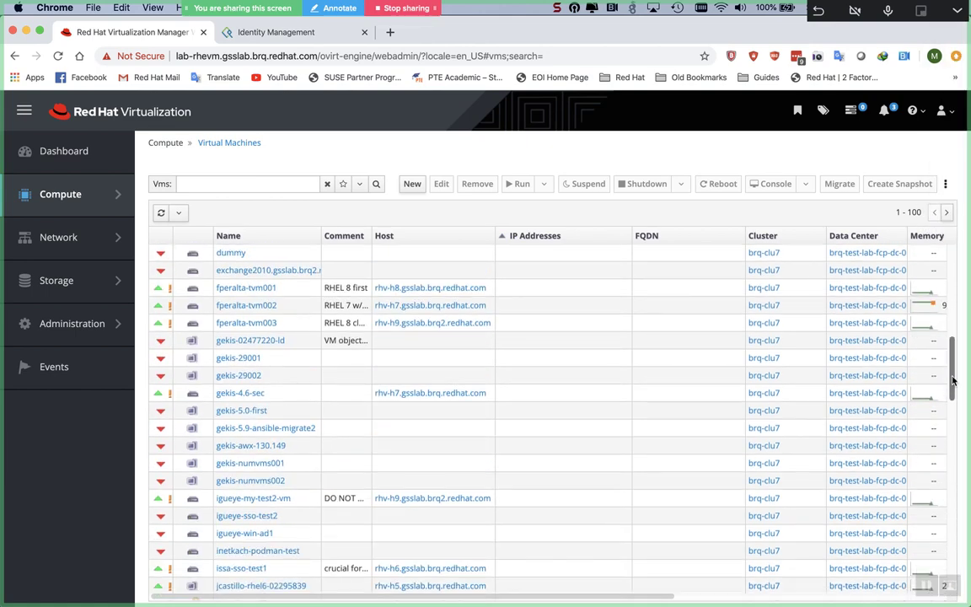
pyautogui.click(951, 425)
pyautogui.moveTo(952, 451); pyautogui.dragTo(956, 560)
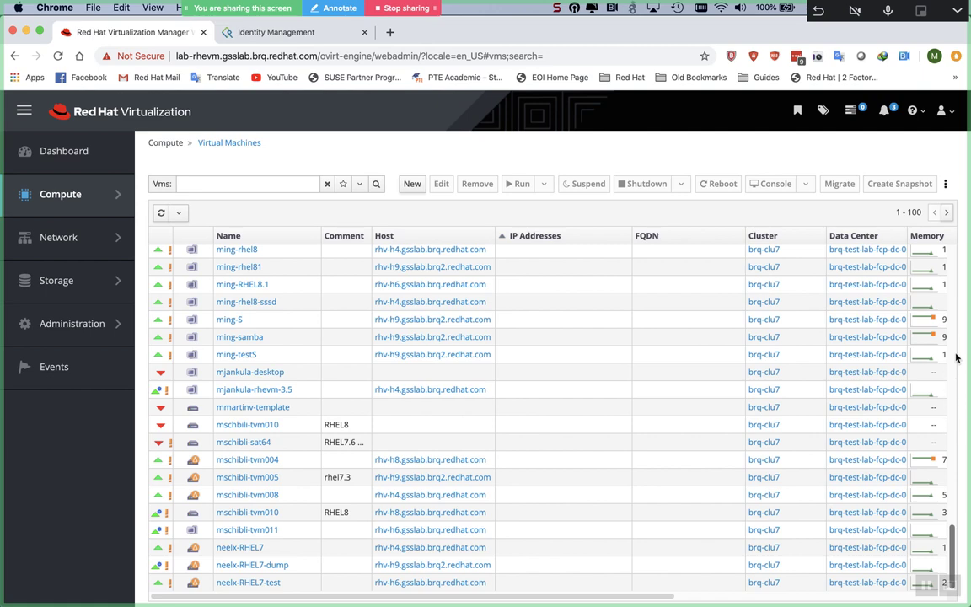
pyautogui.click(953, 270)
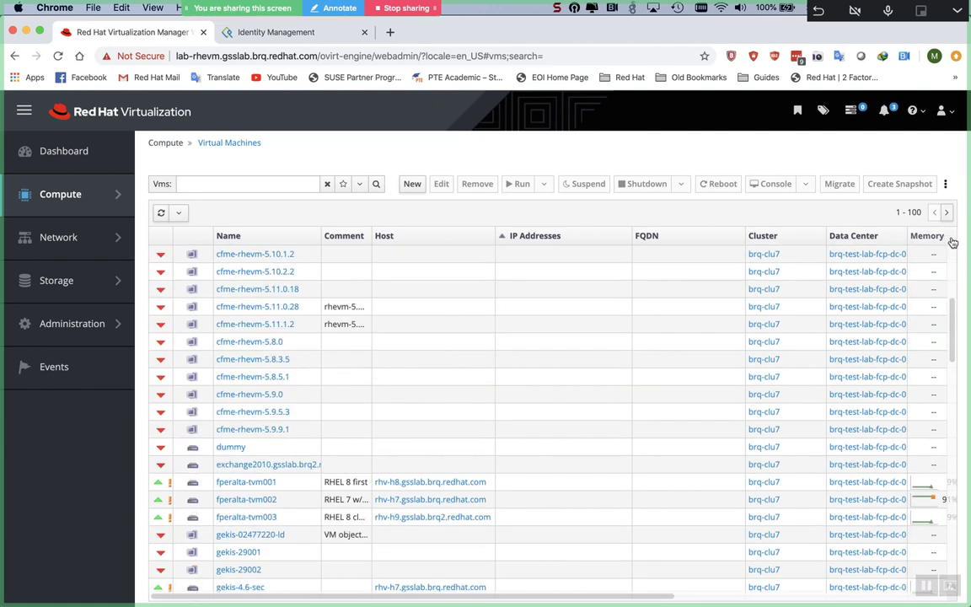
pyautogui.click(950, 238)
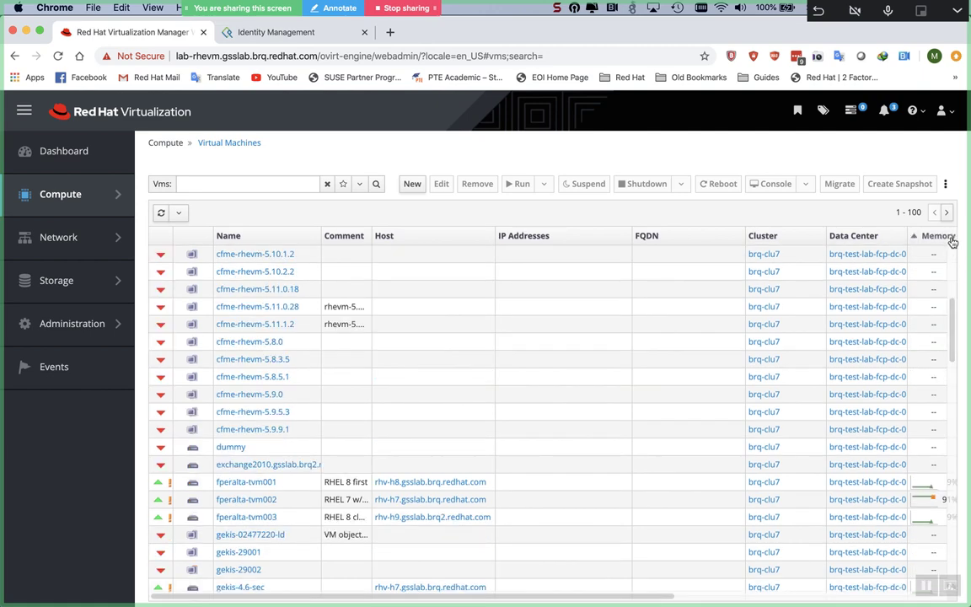
pyautogui.click(945, 183)
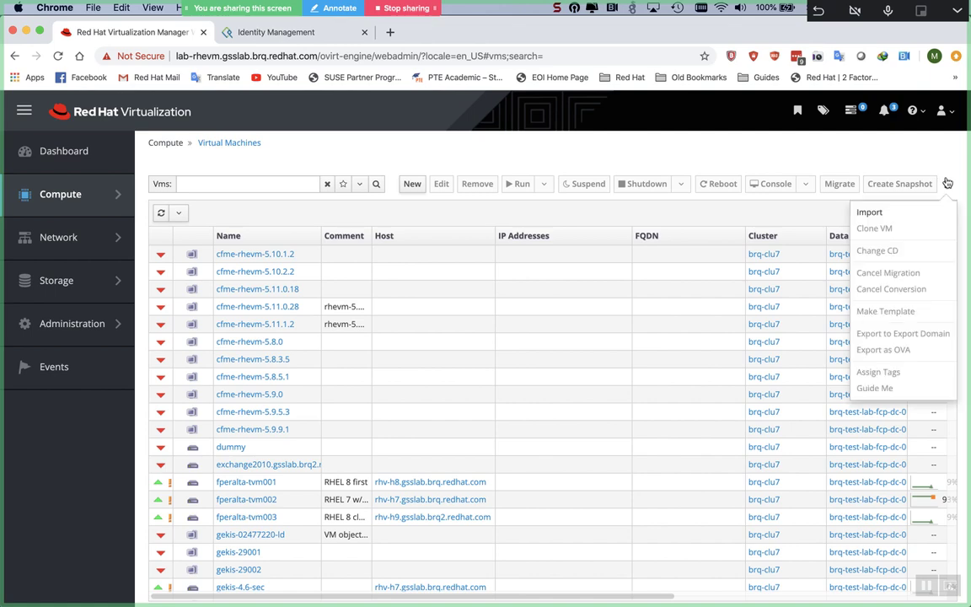
pyautogui.click(851, 163)
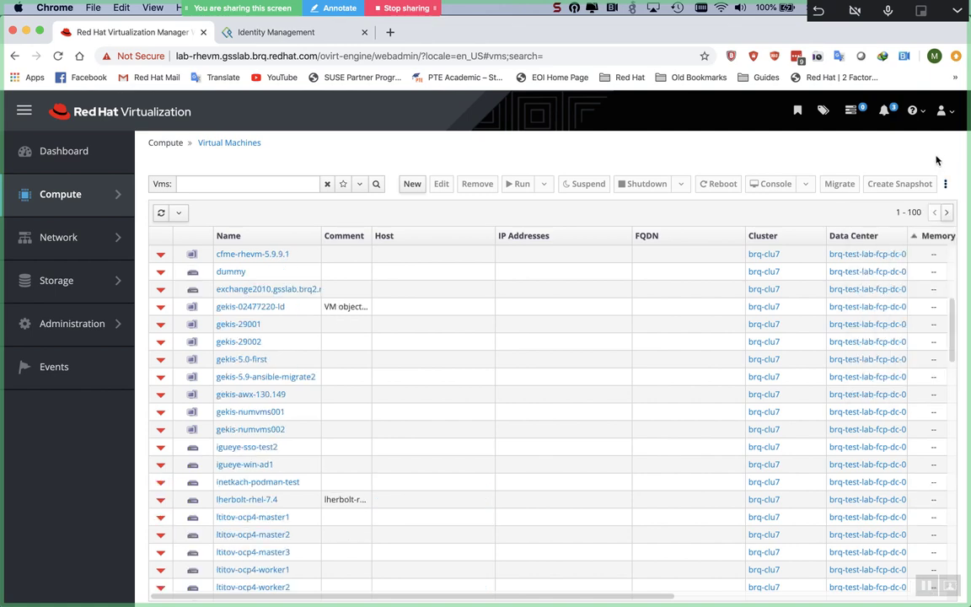
pyautogui.scroll(-6, 861, 353)
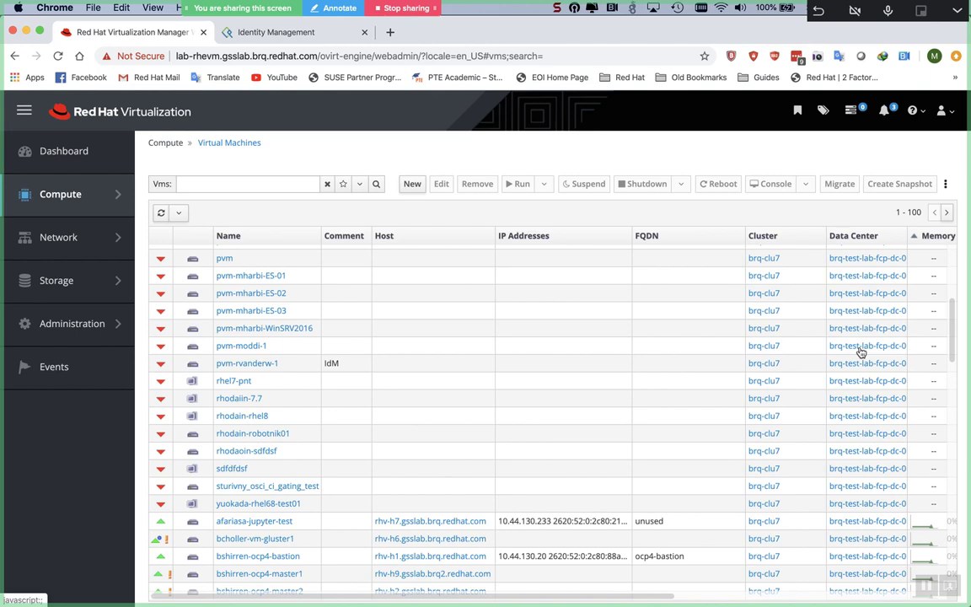
pyautogui.scroll(-10, 860, 352)
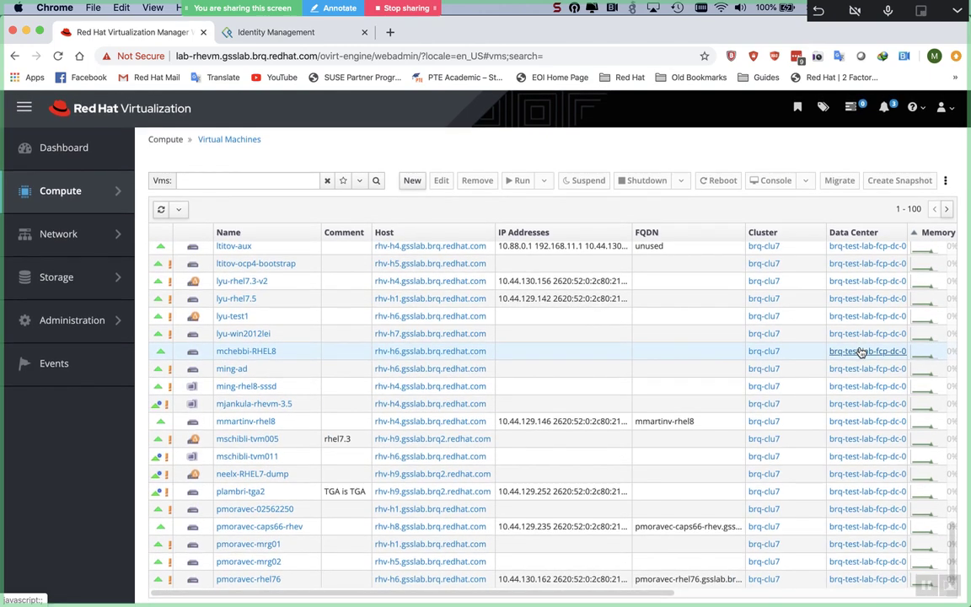
pyautogui.click(948, 212)
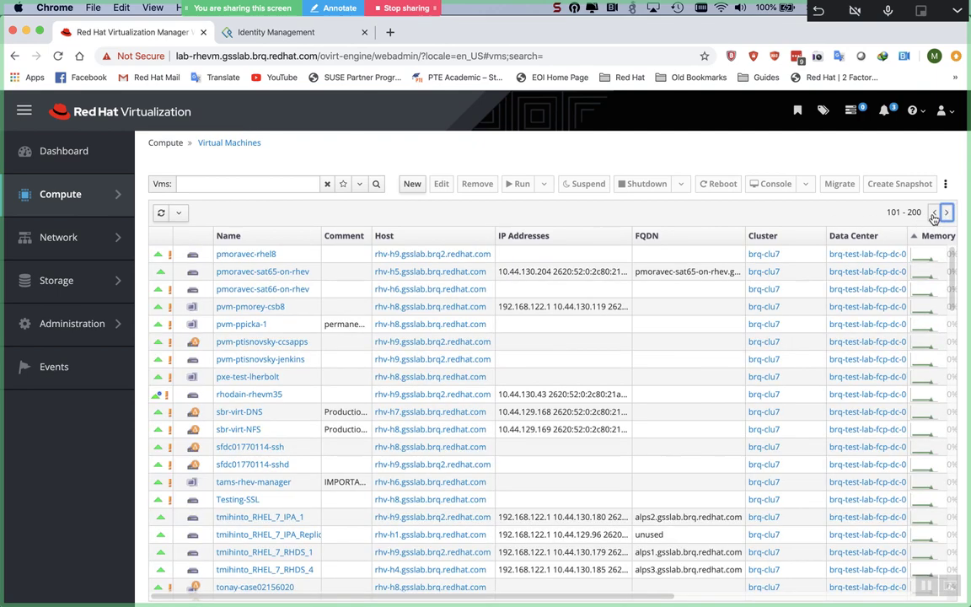
pyautogui.click(934, 214)
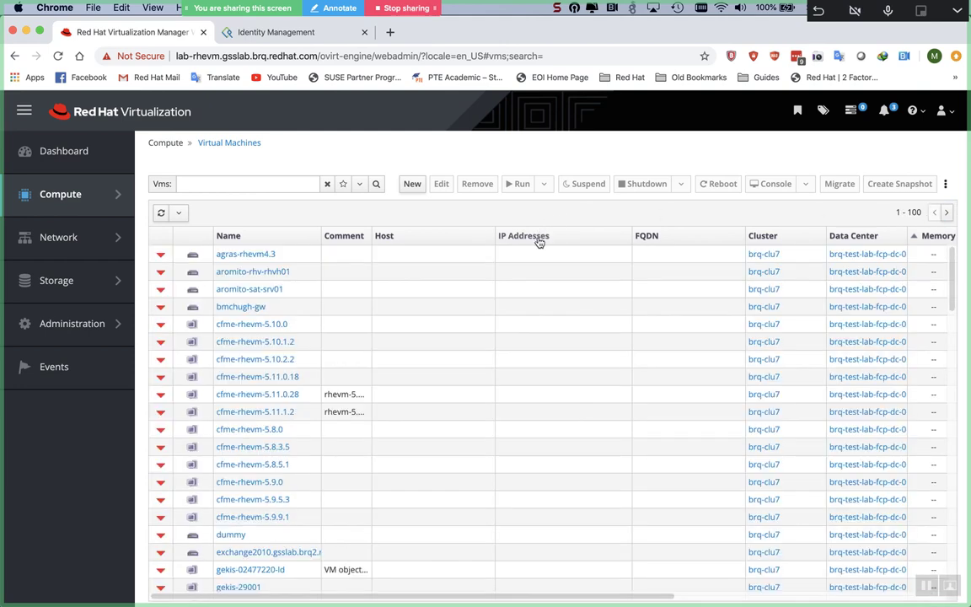
pyautogui.click(539, 239)
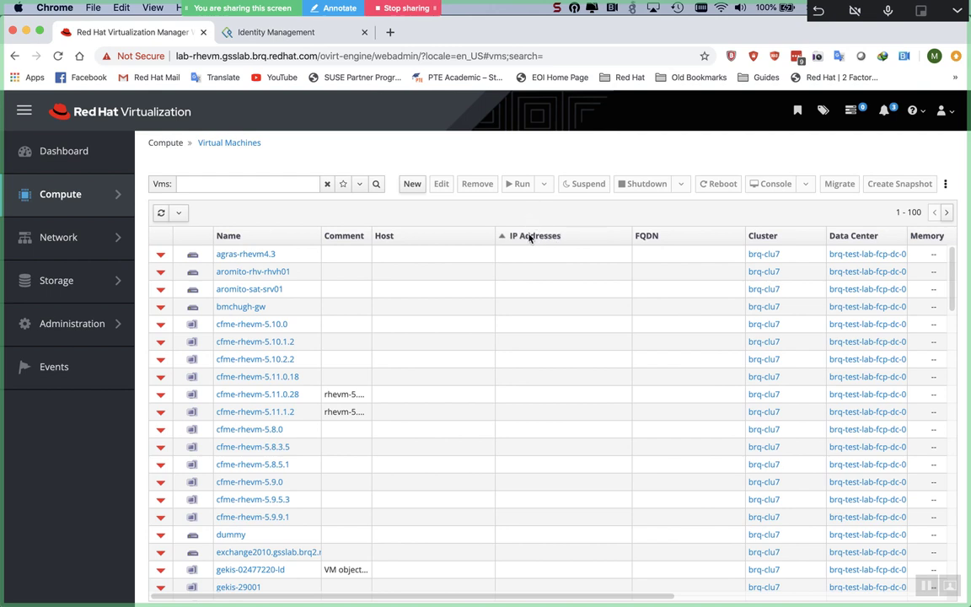
pyautogui.click(530, 241)
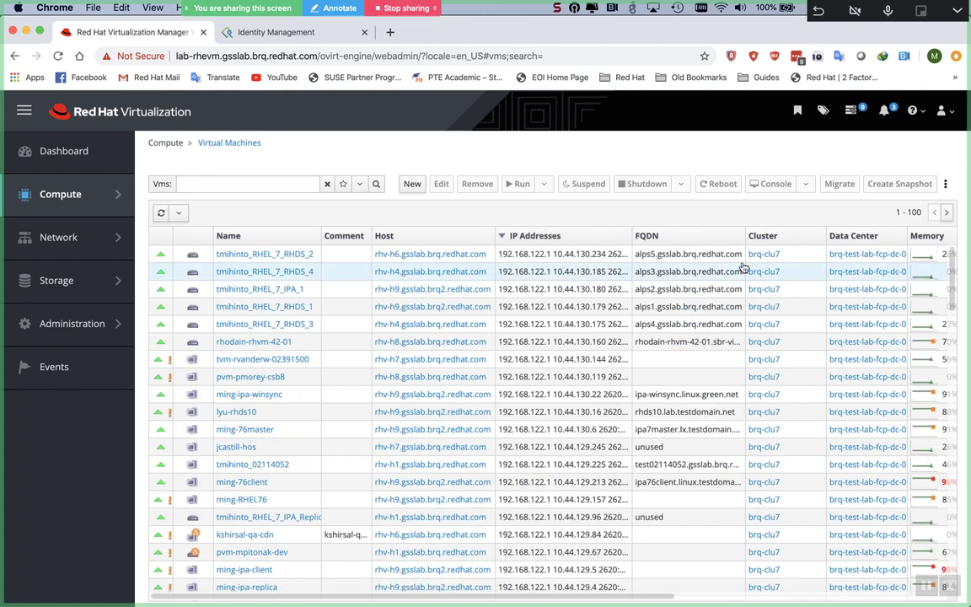
# Step: On page 101–200, select pvm-mharbi-IDM02 and confirm its IP is 10.44.129.133
pyautogui.click(947, 213)
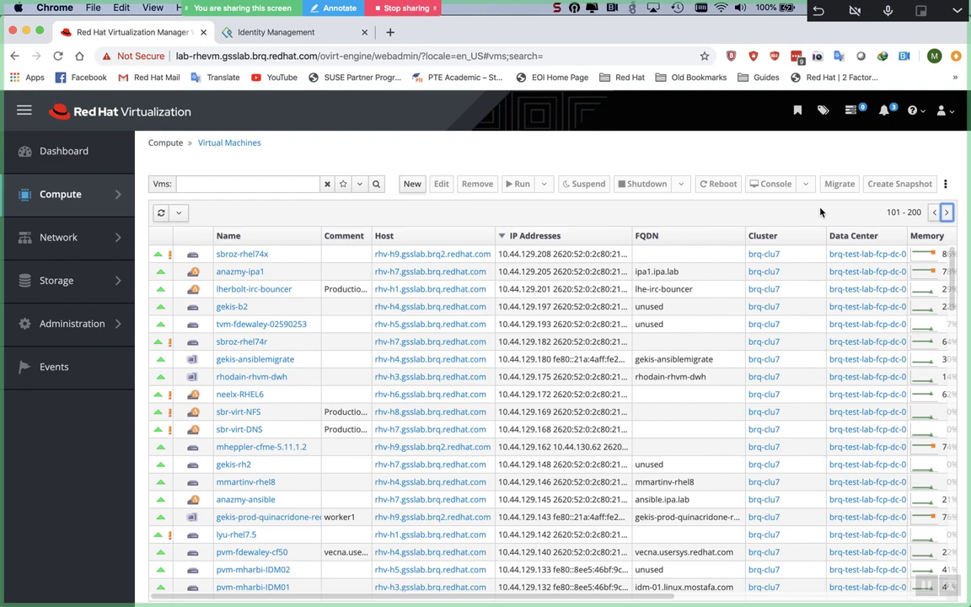
pyautogui.scroll(-1, 649, 339)
pyautogui.scroll(-1, 652, 342)
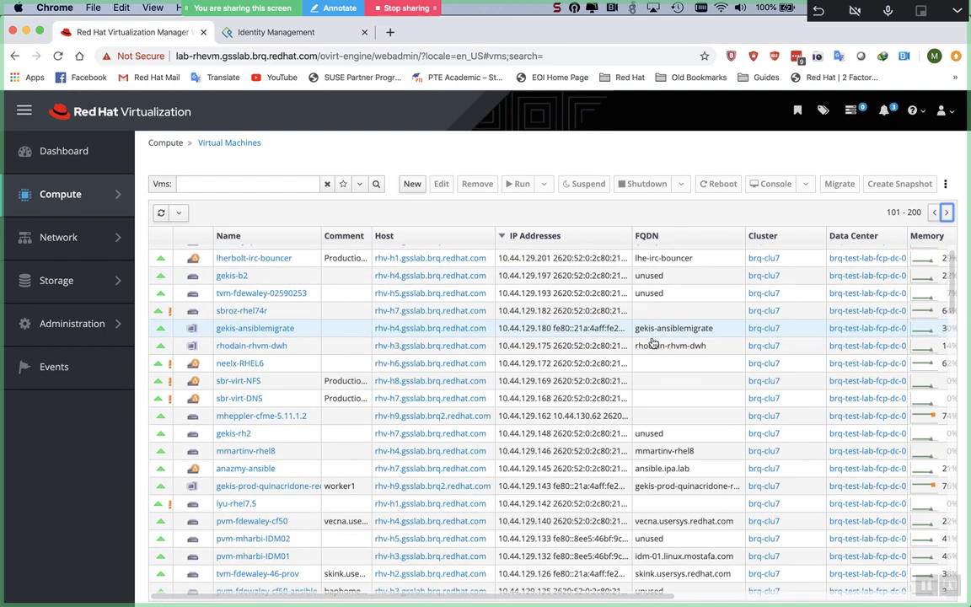
pyautogui.scroll(-2, 652, 343)
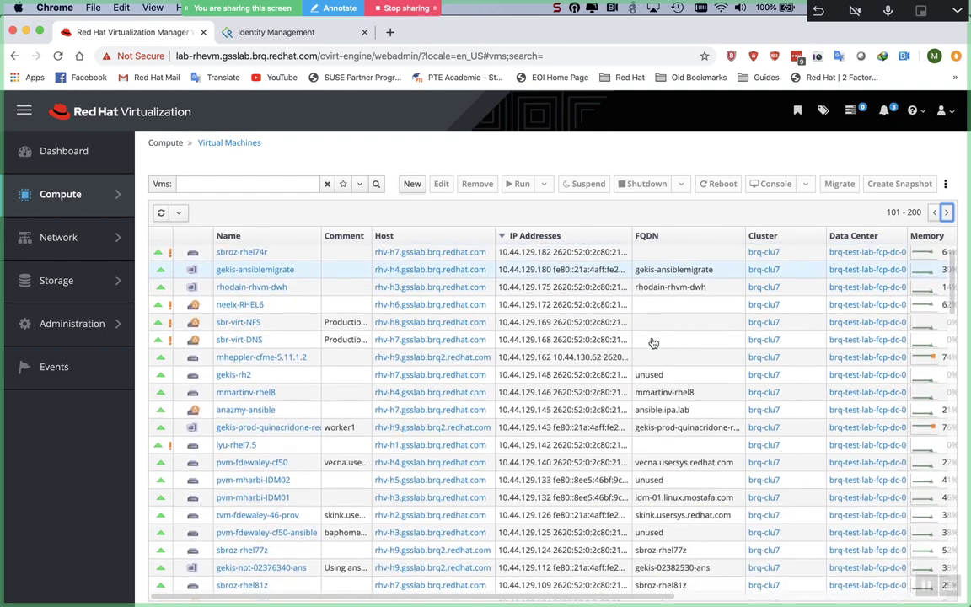
pyautogui.scroll(-1, 652, 342)
pyautogui.scroll(-2, 652, 342)
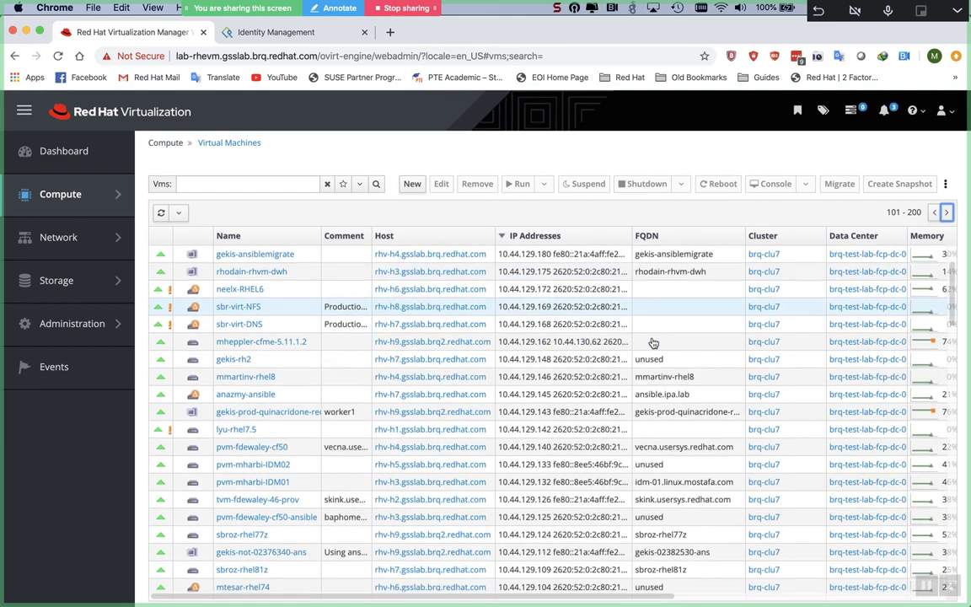
pyautogui.scroll(-1, 651, 341)
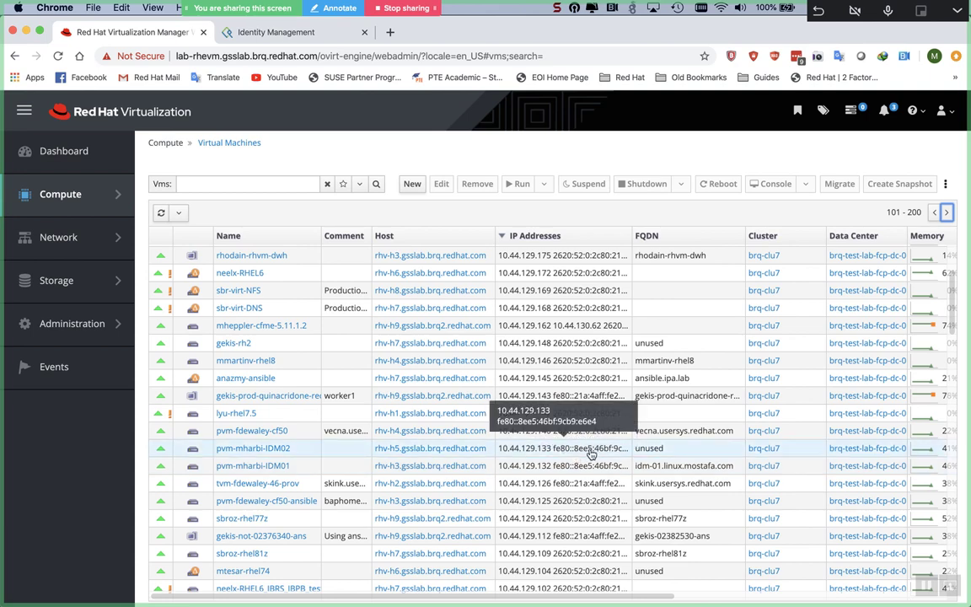
pyautogui.click(592, 455)
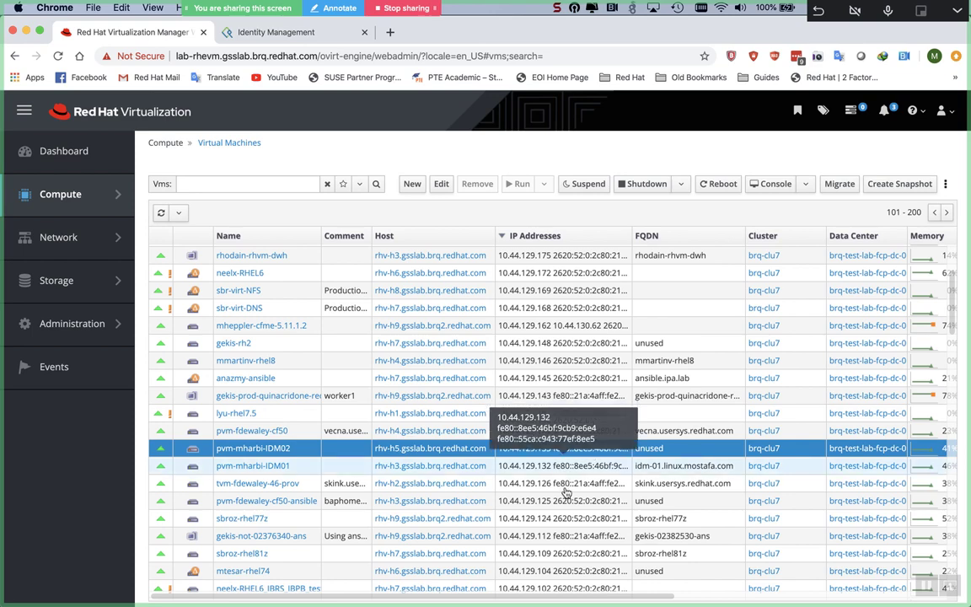
pyautogui.press('super+Tab')
# Step: Retry ssh to 10.44.129.133, then delete .ssh/known_hosts
pyautogui.press('Up')
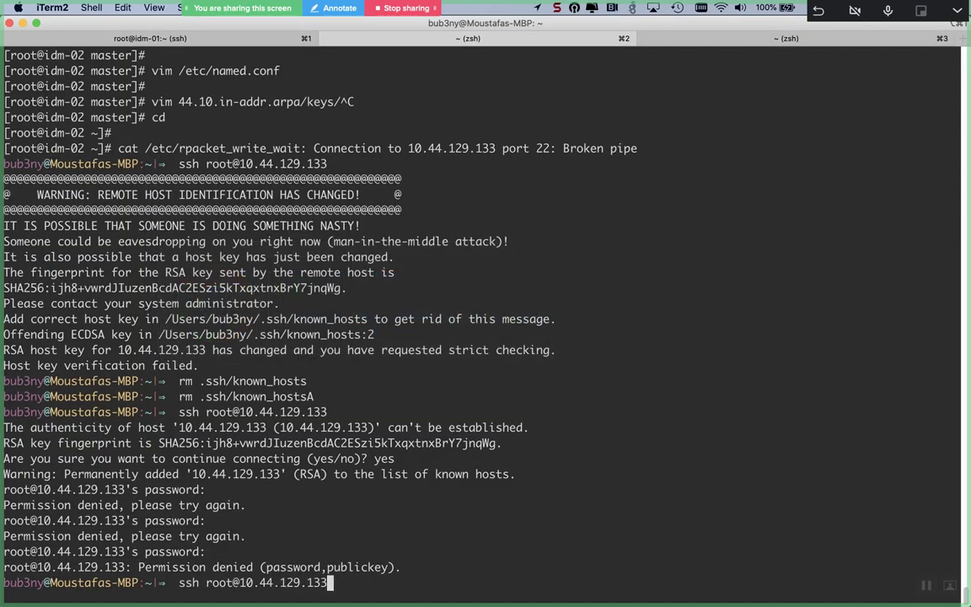
pyautogui.press('Return')
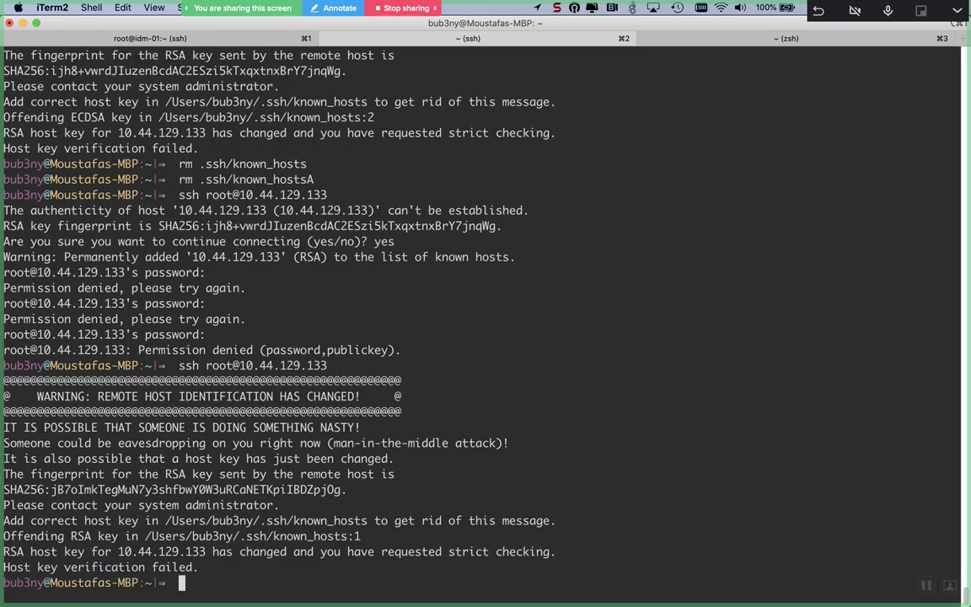
pyautogui.write('rm .ssh/known_hosts')
pyautogui.press('Return')
# Step: Log in as root to 10.44.129.133, accepting the new ECDSA host key
pyautogui.press('Up')
pyautogui.press('Up')
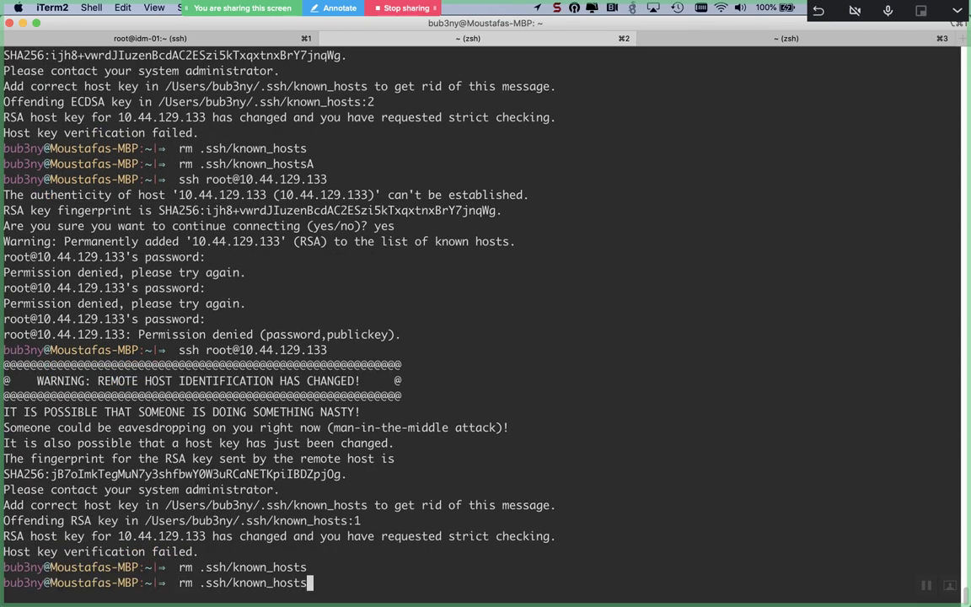
pyautogui.press('Return')
pyautogui.write('yes')
pyautogui.press('Return')
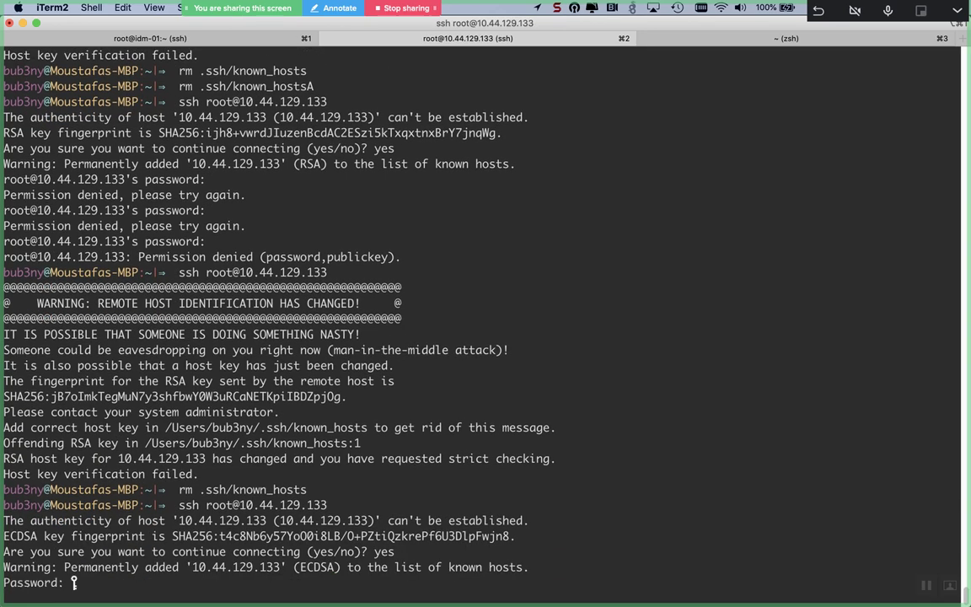
pyautogui.press('Return')
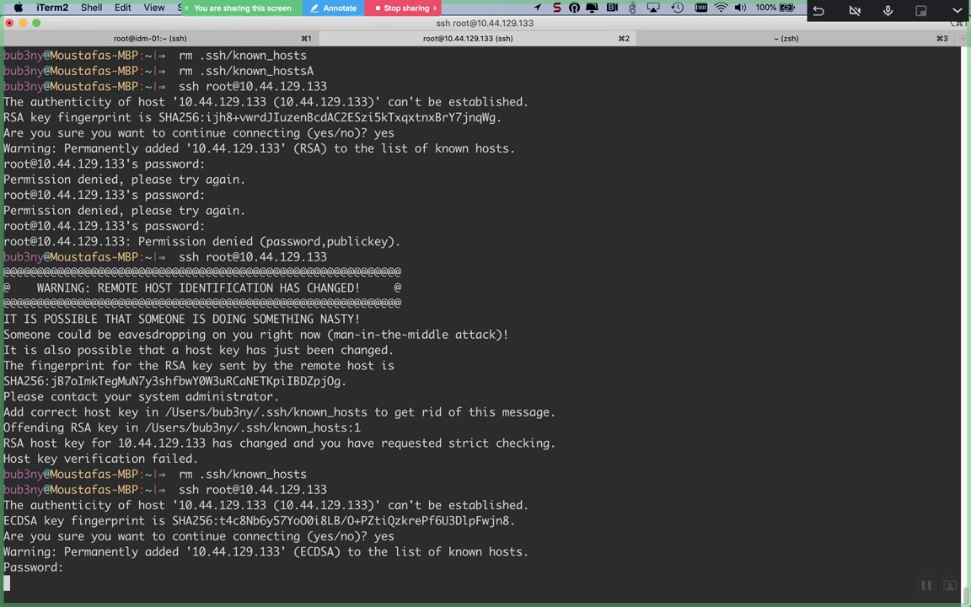
pyautogui.press('Return')
pyautogui.press('Return')
pyautogui.press('Return')
pyautogui.press('Return')
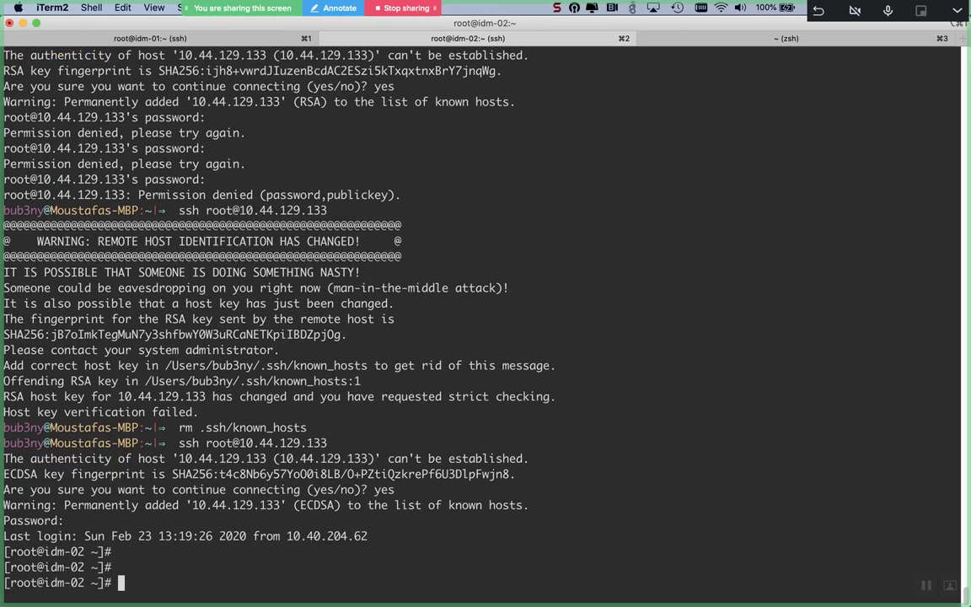
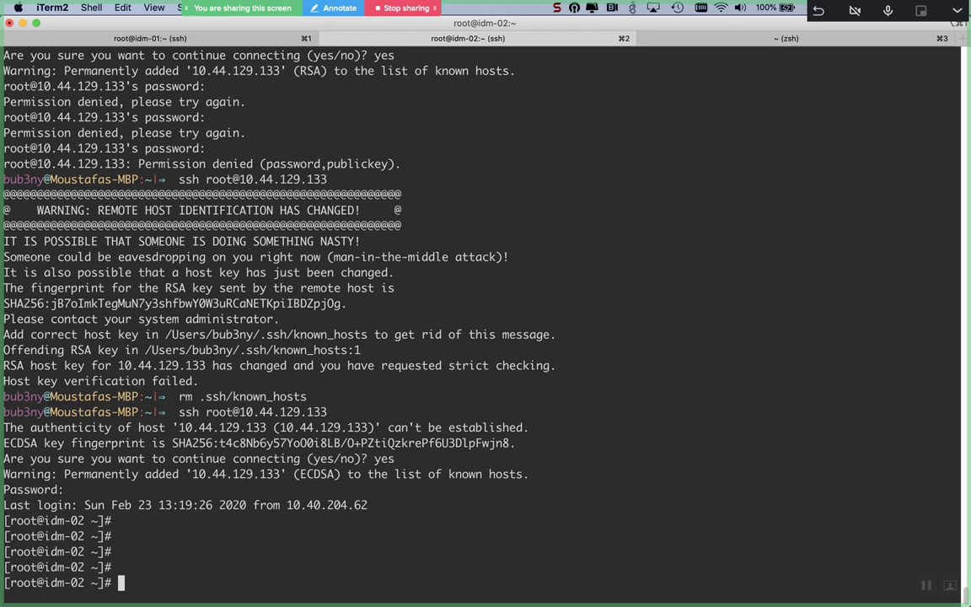
pyautogui.press('Return')
pyautogui.press('Return')
pyautogui.press('Return')
pyautogui.press('Return')
pyautogui.press('Return')
pyautogui.press('Return')
pyautogui.press('Return')
pyautogui.press('Return')
pyautogui.press('Return')
pyautogui.press('Return')
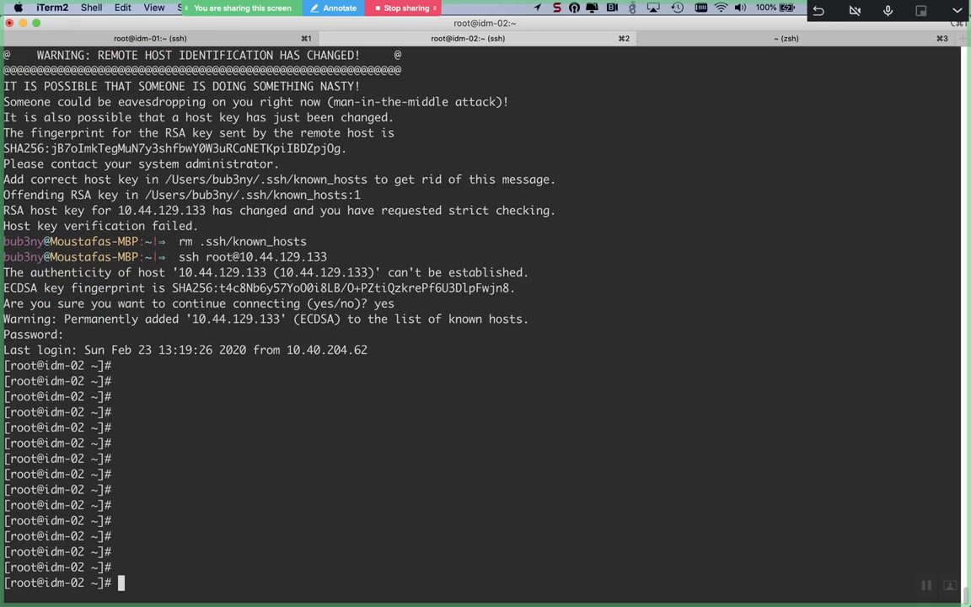
pyautogui.write('ing')
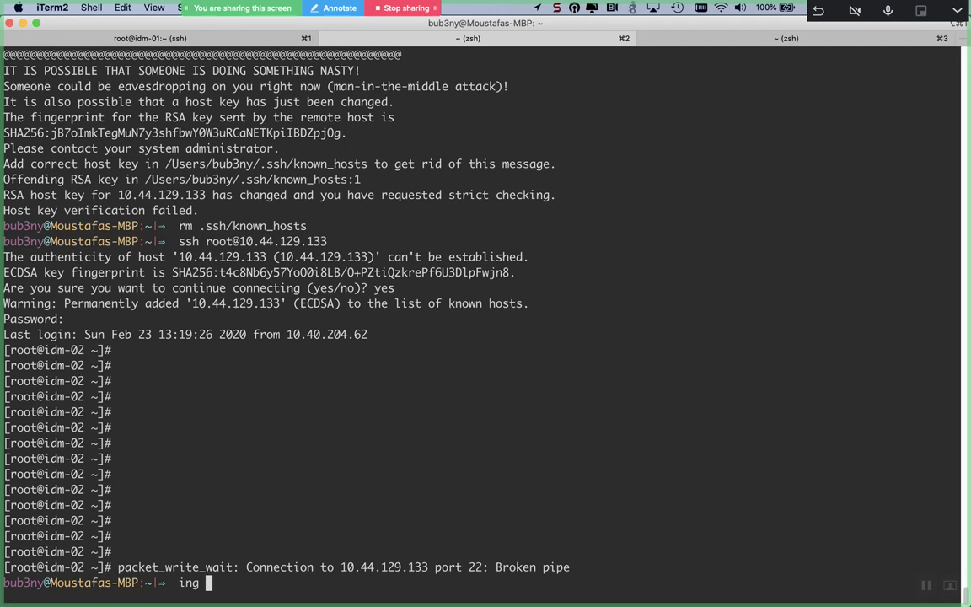
pyautogui.press('BackSpace')
pyautogui.press('BackSpace')
pyautogui.press('BackSpace')
pyautogui.press('Up')
pyautogui.press('Return')
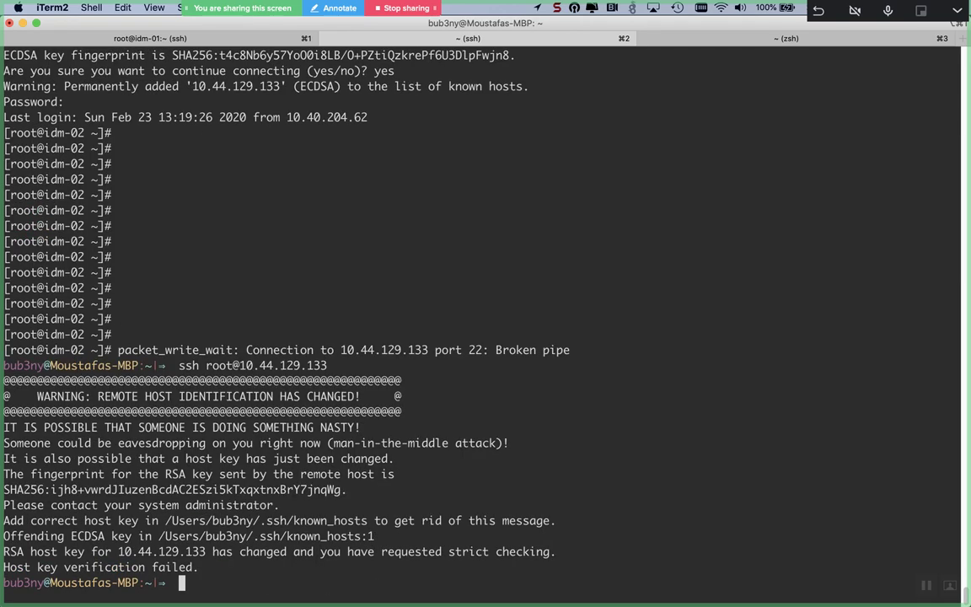
pyautogui.press('super+Tab')
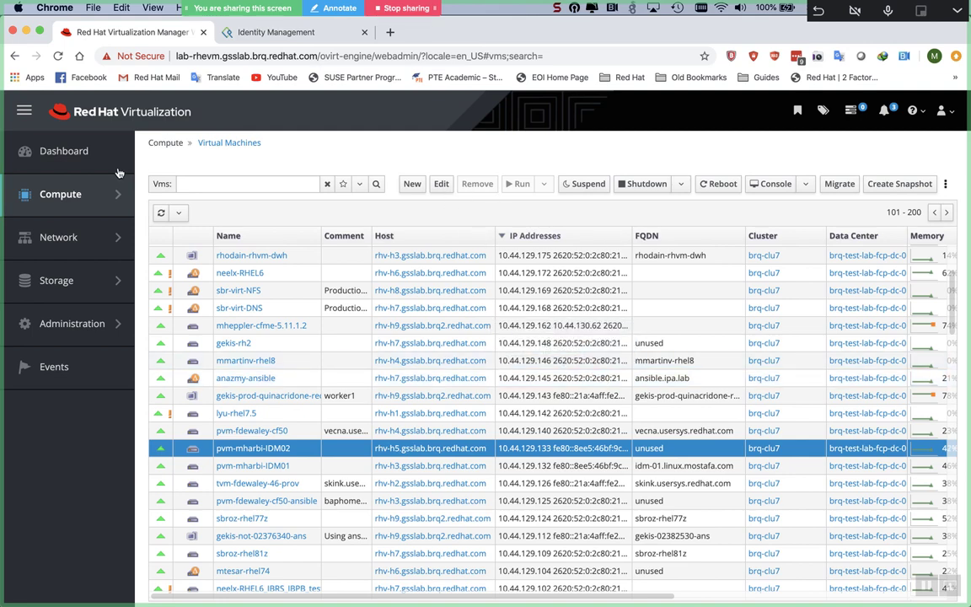
# Step: Refresh the Virtual Machines list to check pvm-mharbi-IDM02's status
pyautogui.click(160, 213)
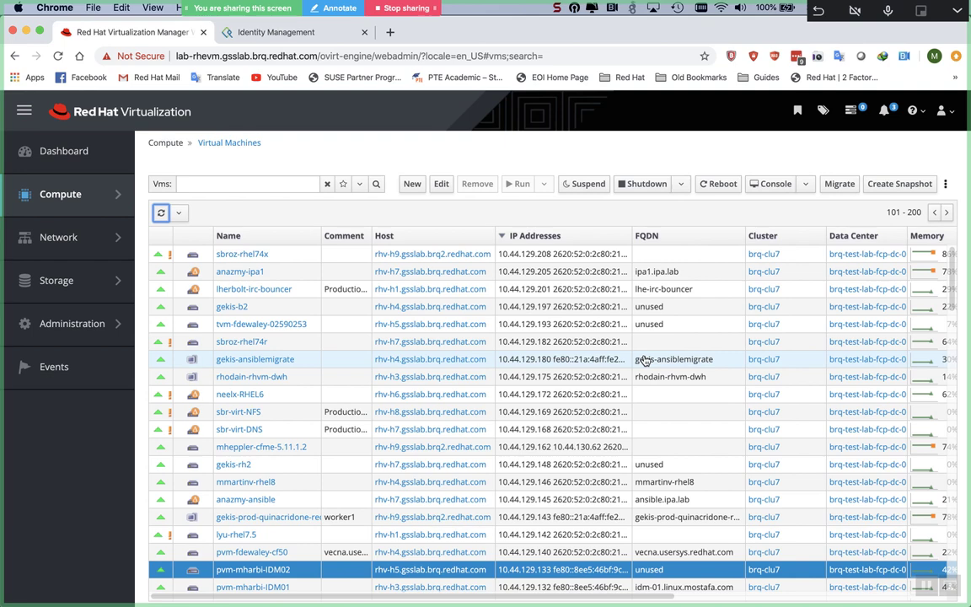
# Step: On idm-01, try arp -s and display the arp --help usage
pyautogui.press('super+Tab')
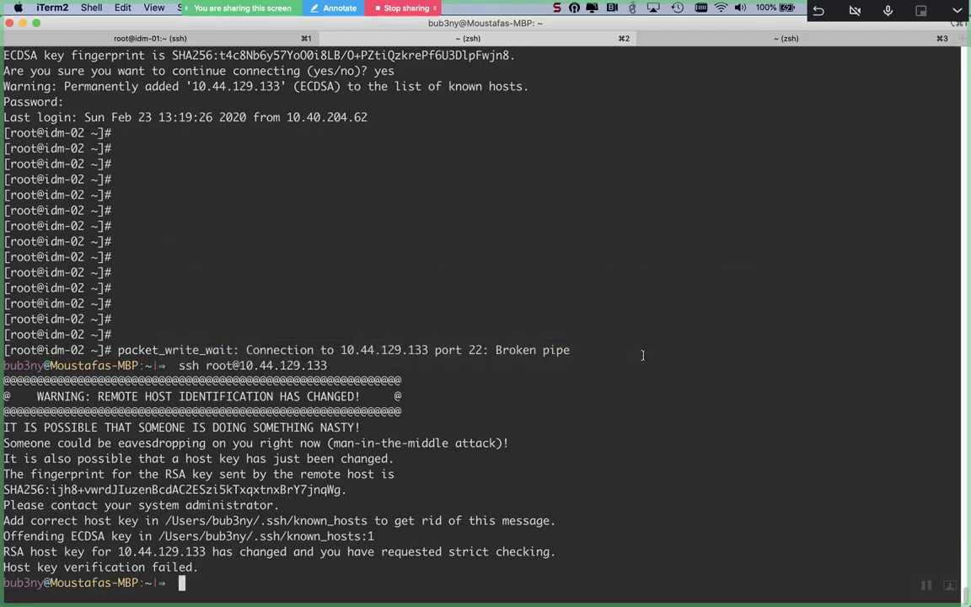
pyautogui.press('super+Right')
pyautogui.press('super+Right')
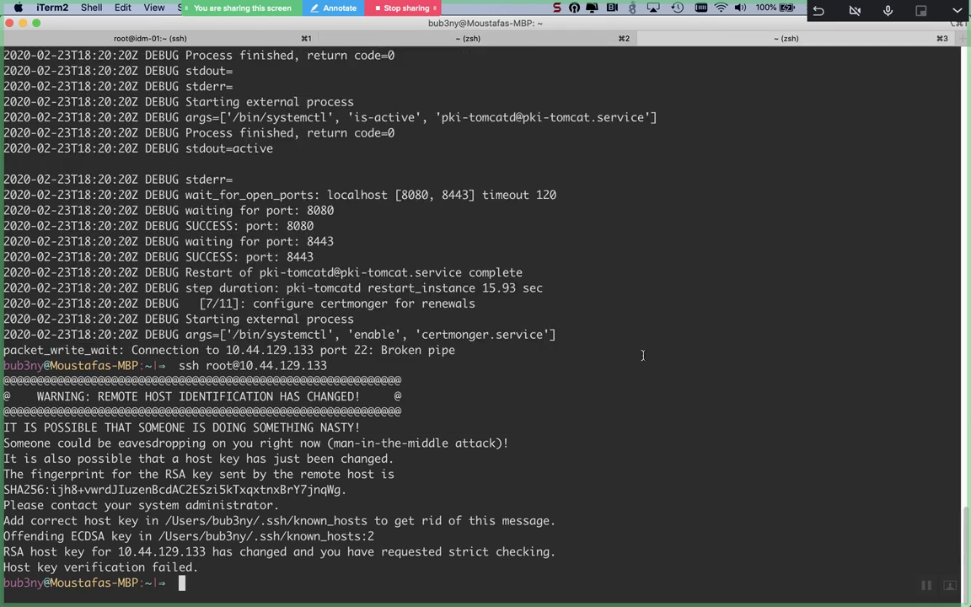
pyautogui.write('arp')
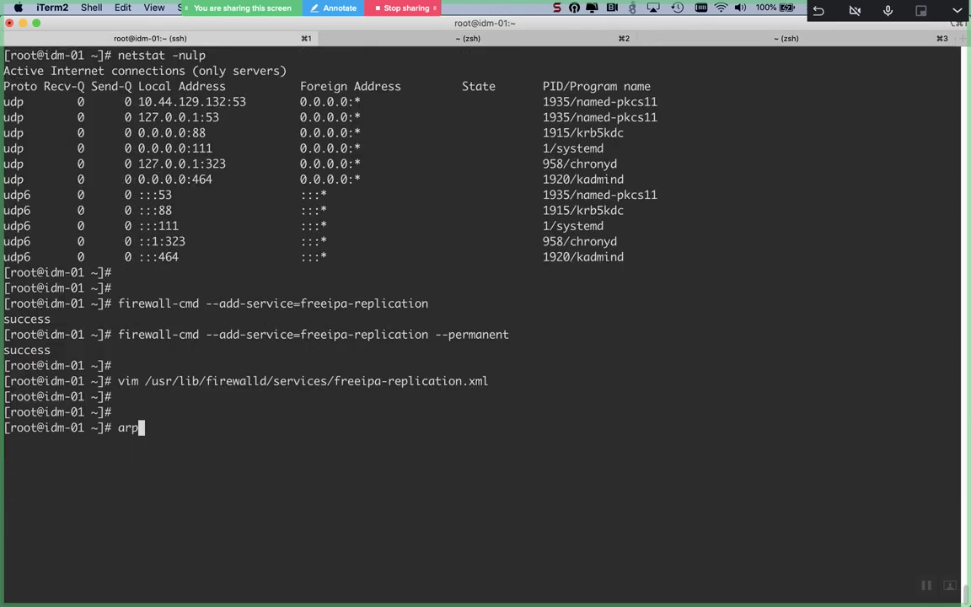
pyautogui.press('Tab')
pyautogui.press('Tab')
pyautogui.press('Tab')
pyautogui.write('-s')
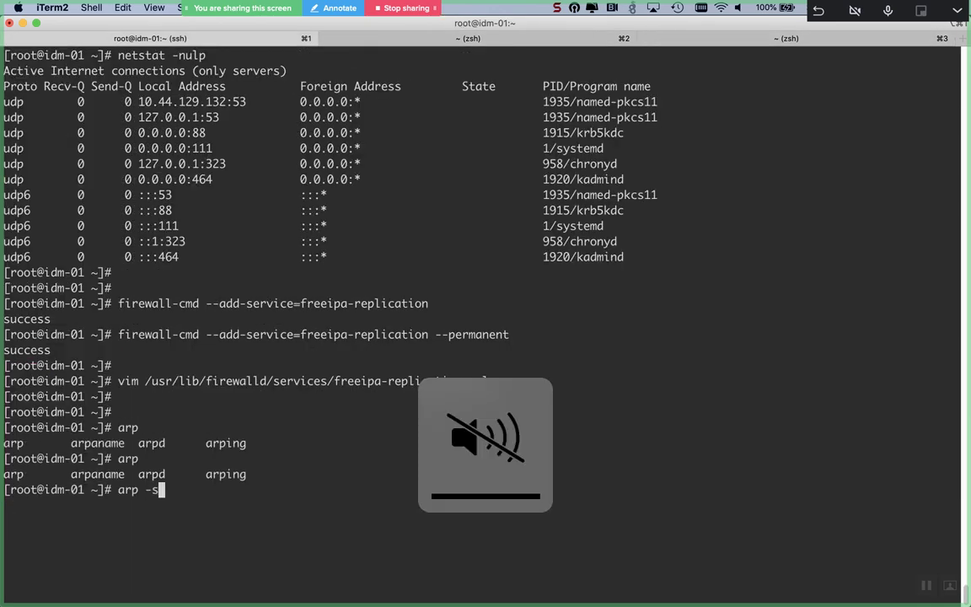
pyautogui.press('Return')
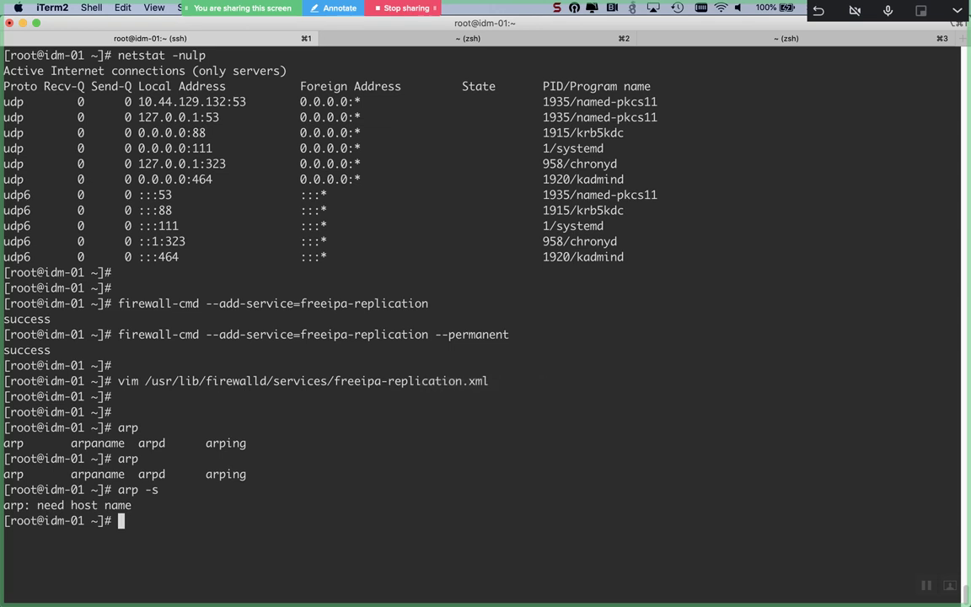
pyautogui.write('arp --help')
pyautogui.press('Return')
# Step: Run arp -e to list idm-01's ARP table
pyautogui.press('Up')
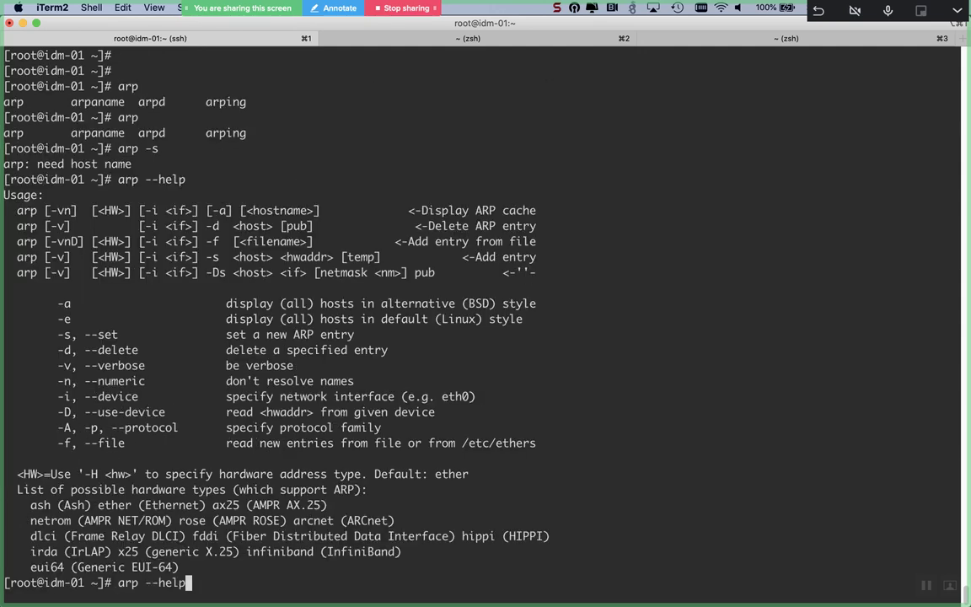
pyautogui.press('BackSpace')
pyautogui.press('BackSpace')
pyautogui.press('BackSpace')
pyautogui.press('BackSpace')
pyautogui.press('BackSpace')
pyautogui.write('d')
pyautogui.press('BackSpace')
pyautogui.press('BackSpace')
pyautogui.write('-e')
pyautogui.press('Return')
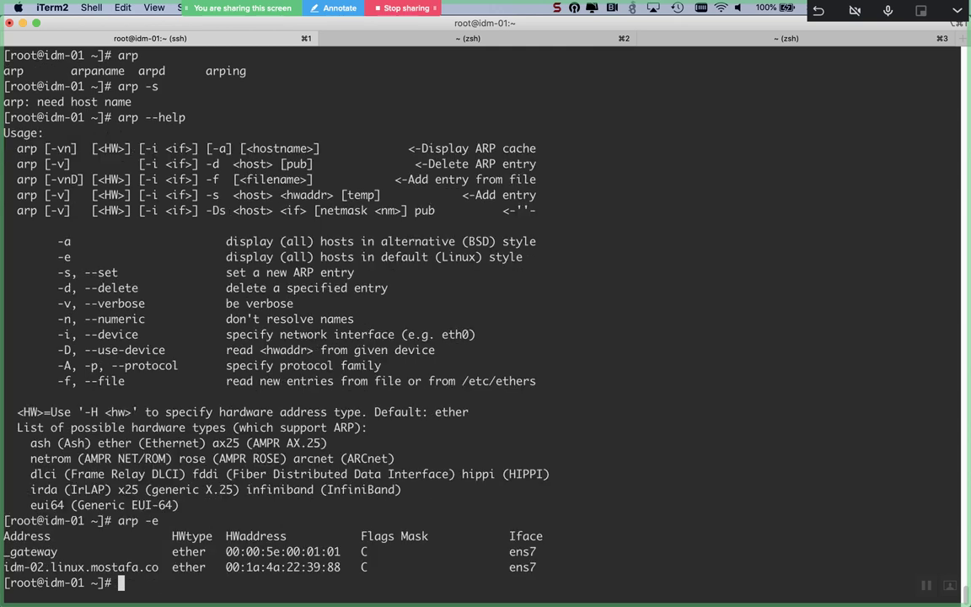
pyautogui.press('Return')
pyautogui.press('Return')
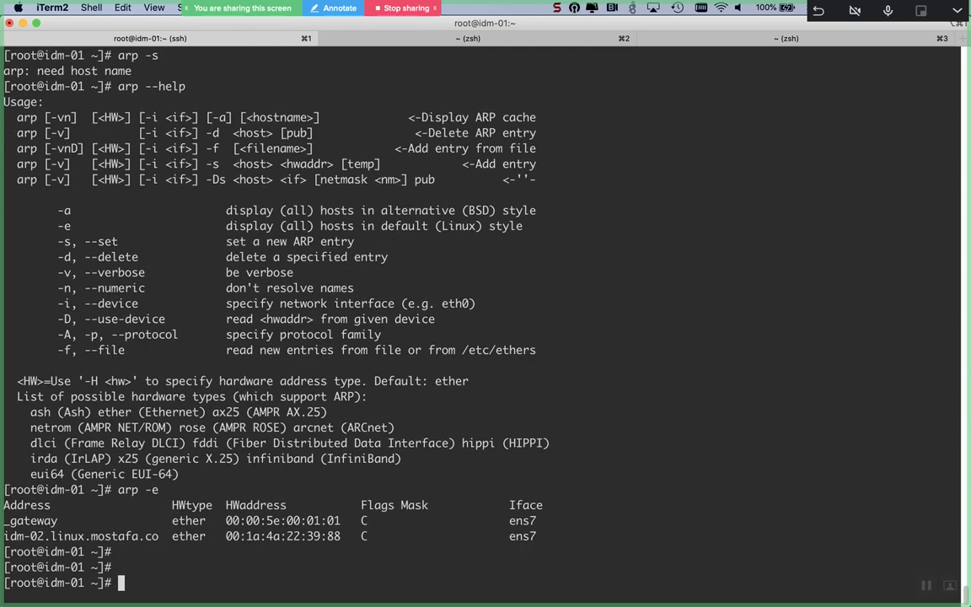
# Step: Run arp -a, clear the screen and rerun arp -e to show idm-02's entry
pyautogui.press('Up')
pyautogui.press('BackSpace')
pyautogui.write('a')
pyautogui.press('Return')
pyautogui.press('Return')
pyautogui.press('Up')
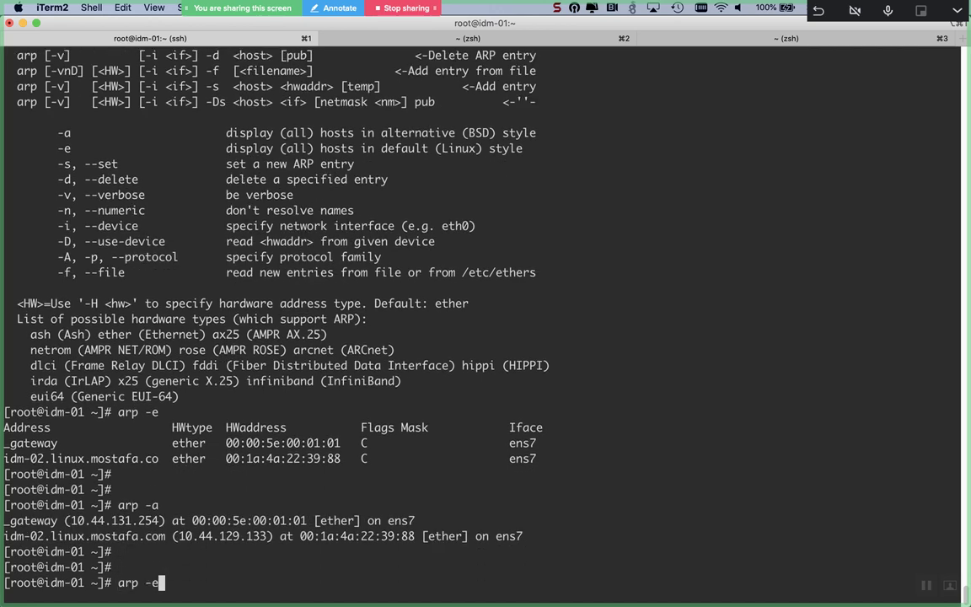
pyautogui.hotkey('ctrl', 'l')
pyautogui.press('Return')
pyautogui.press('Return')
pyautogui.press('Return')
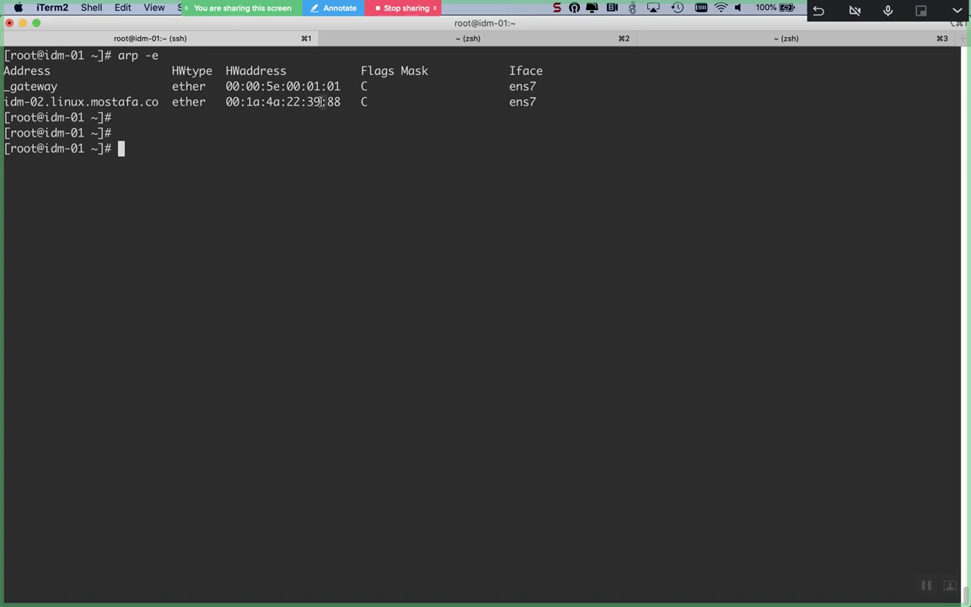
pyautogui.click(423, 47)
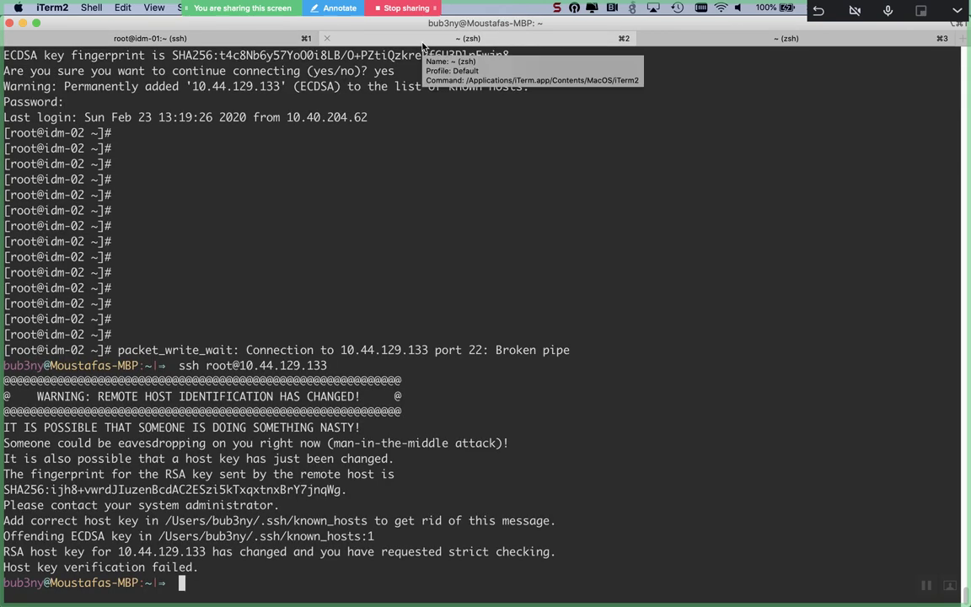
pyautogui.press('Up')
pyautogui.press('Return')
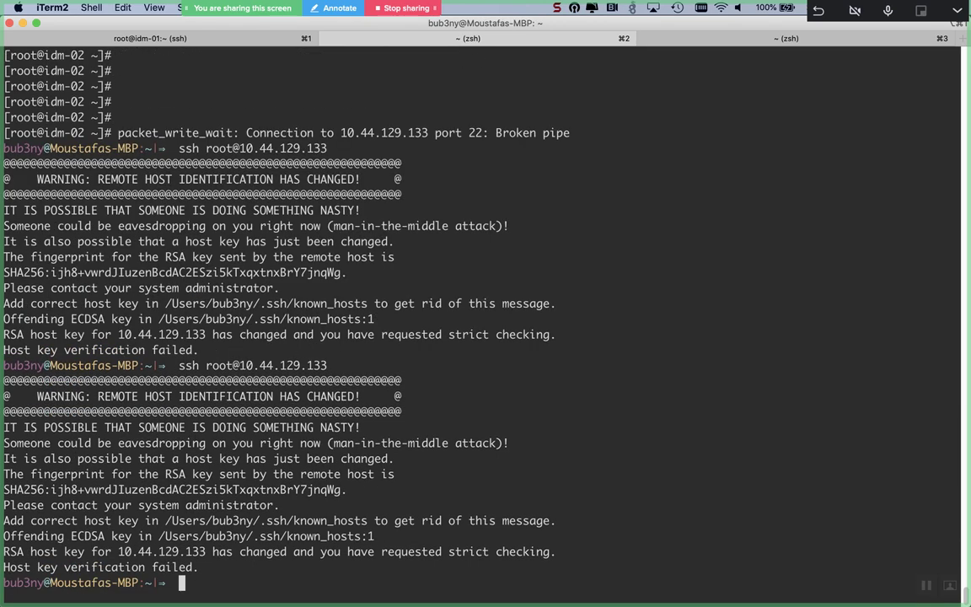
# Step: Scroll back through the earlier ipa-replica-install and yum package installation output
pyautogui.scroll(20, 480, 320)
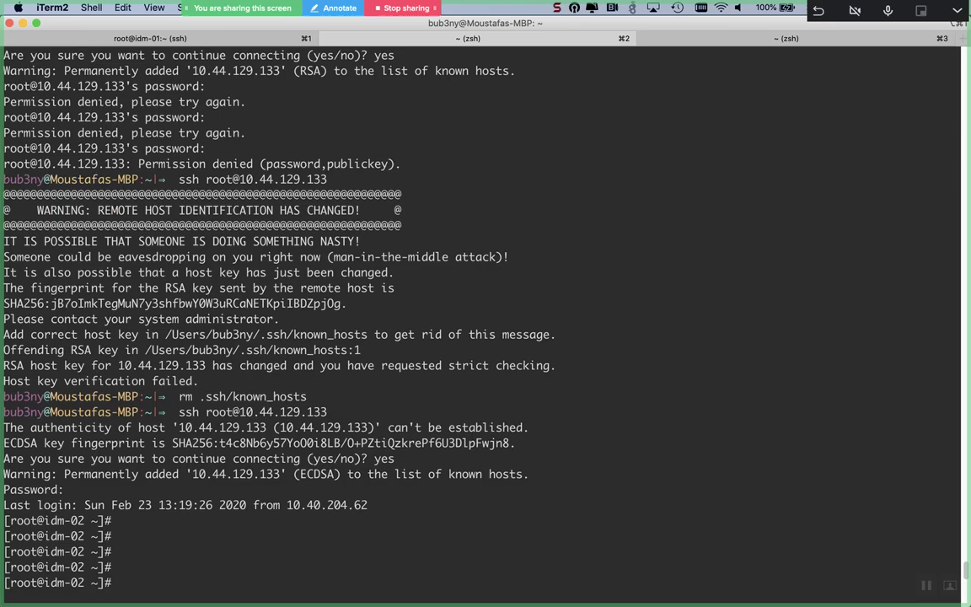
pyautogui.scroll(20, 481, 321)
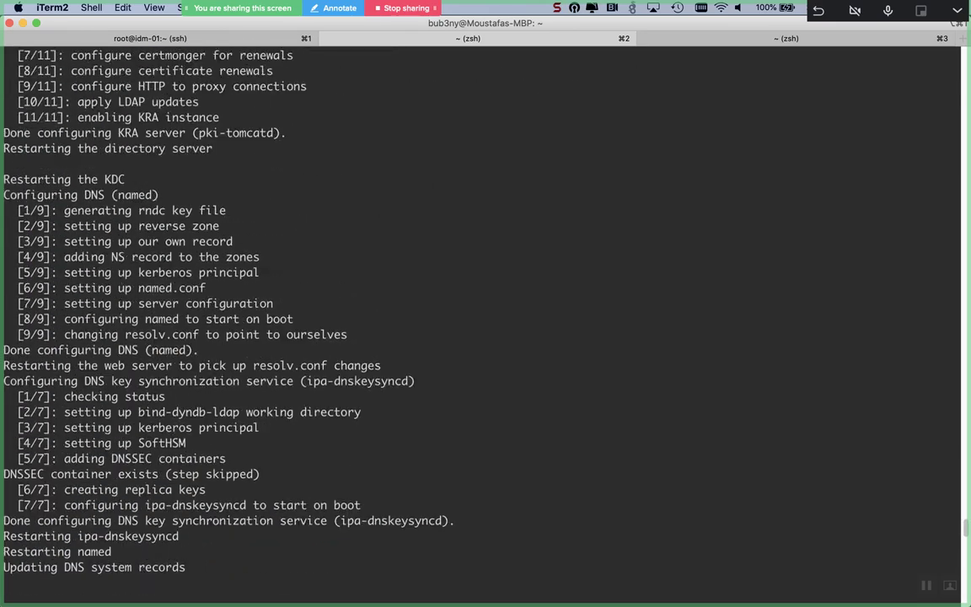
pyautogui.scroll(20, 480, 320)
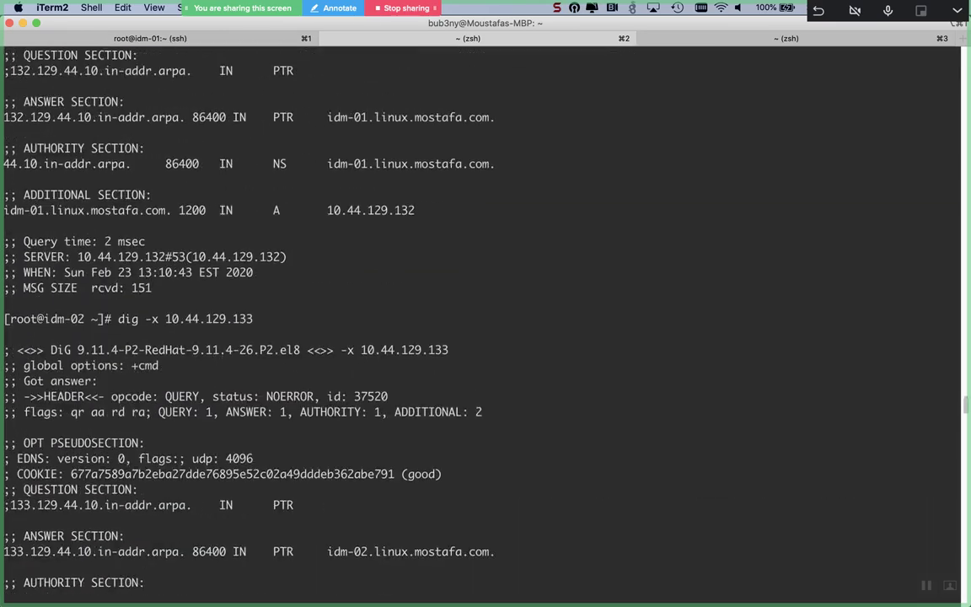
pyautogui.scroll(20, 480, 320)
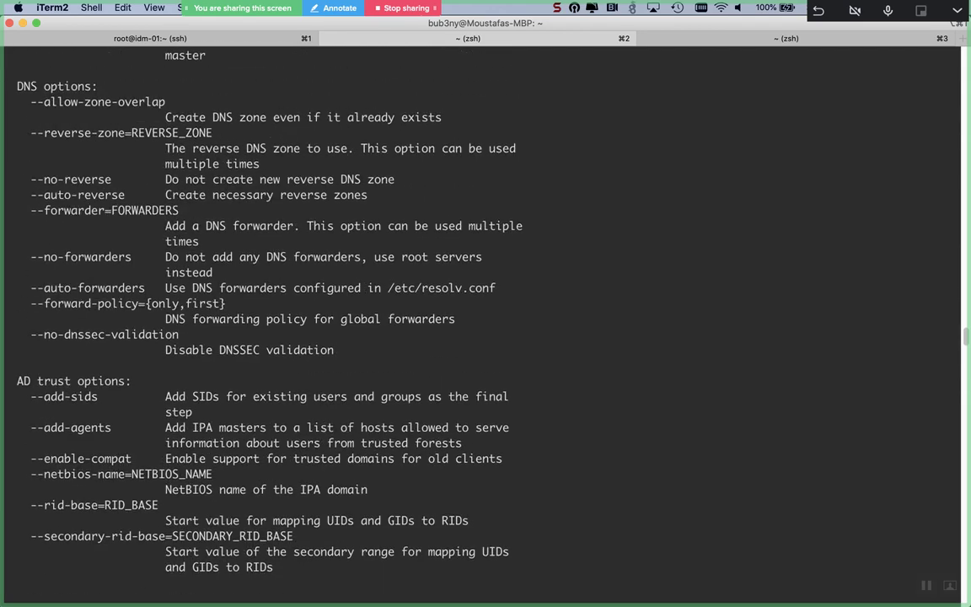
pyautogui.scroll(20, 480, 320)
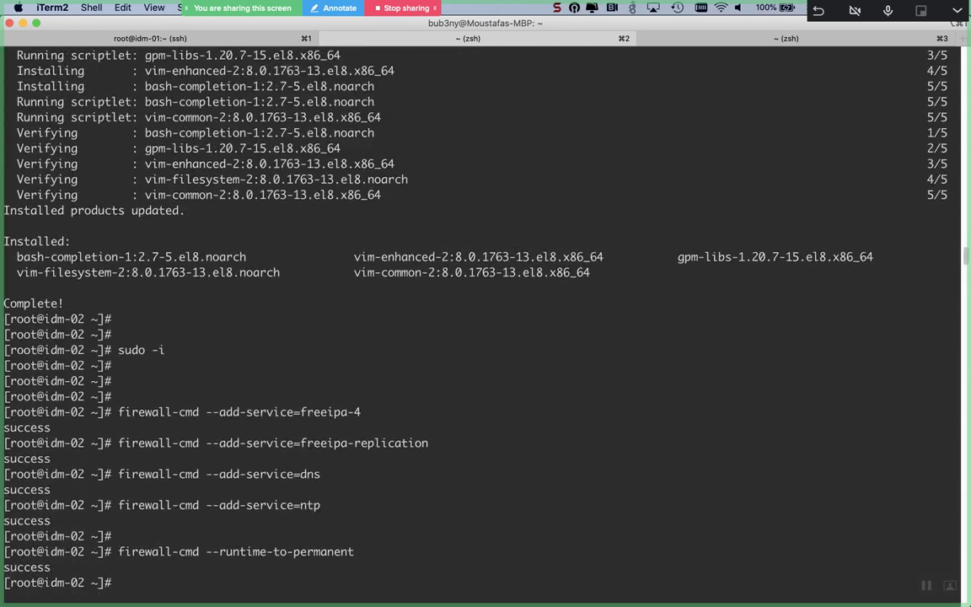
pyautogui.scroll(20, 480, 320)
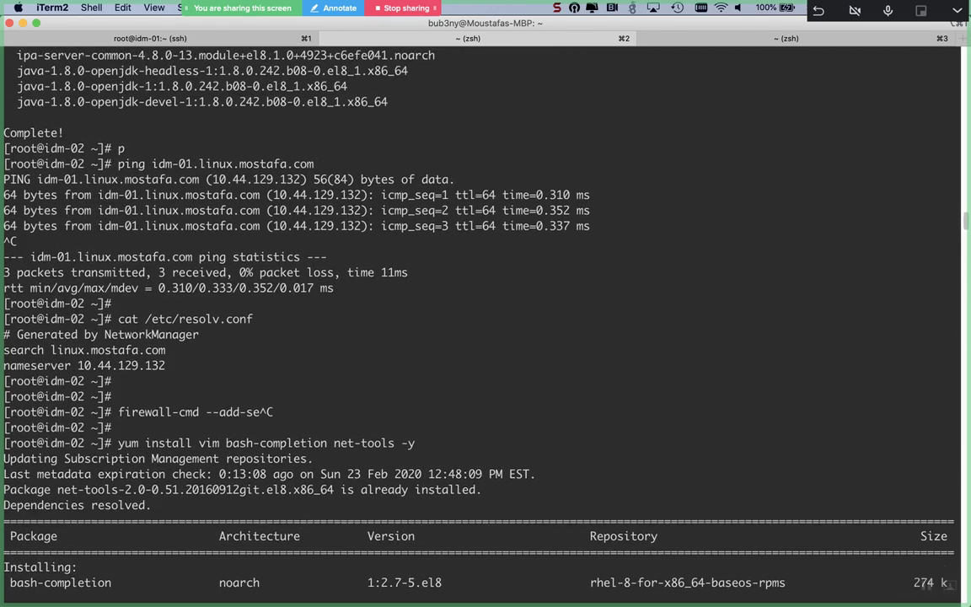
pyautogui.scroll(20, 480, 320)
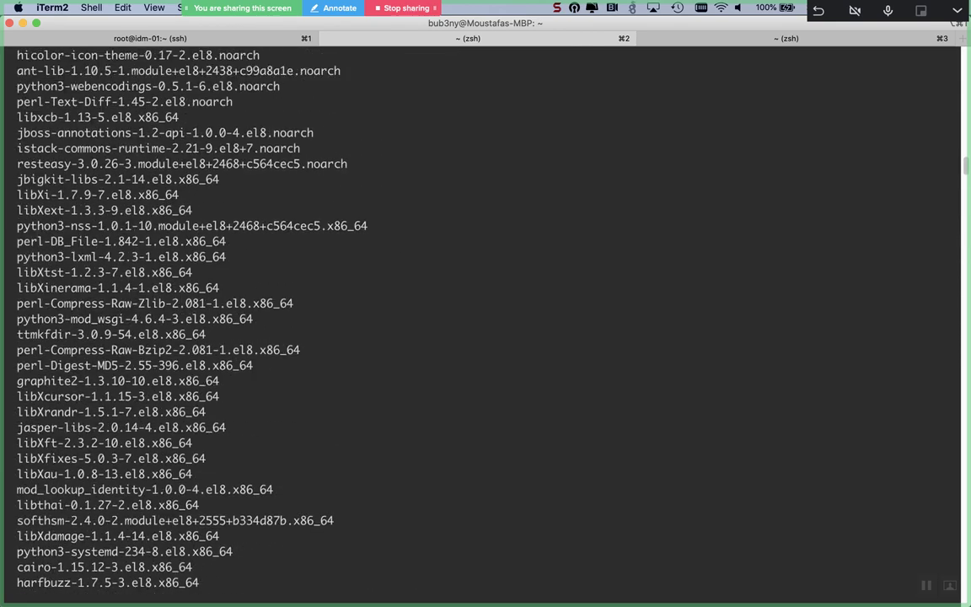
pyautogui.scroll(20, 481, 320)
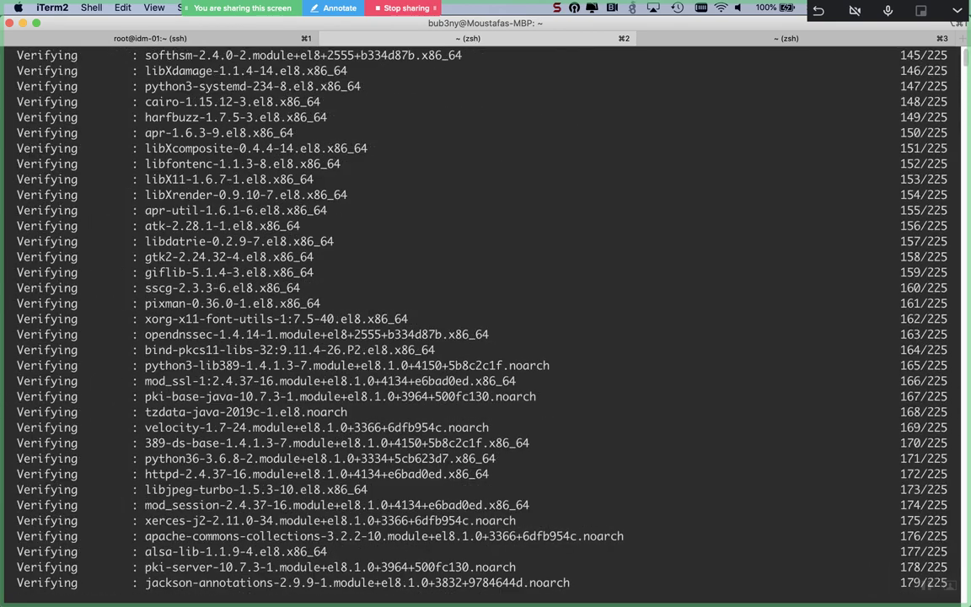
# Step: Log into idm-02 at 10.44.129.133 as root and run ifconfig
pyautogui.click(774, 42)
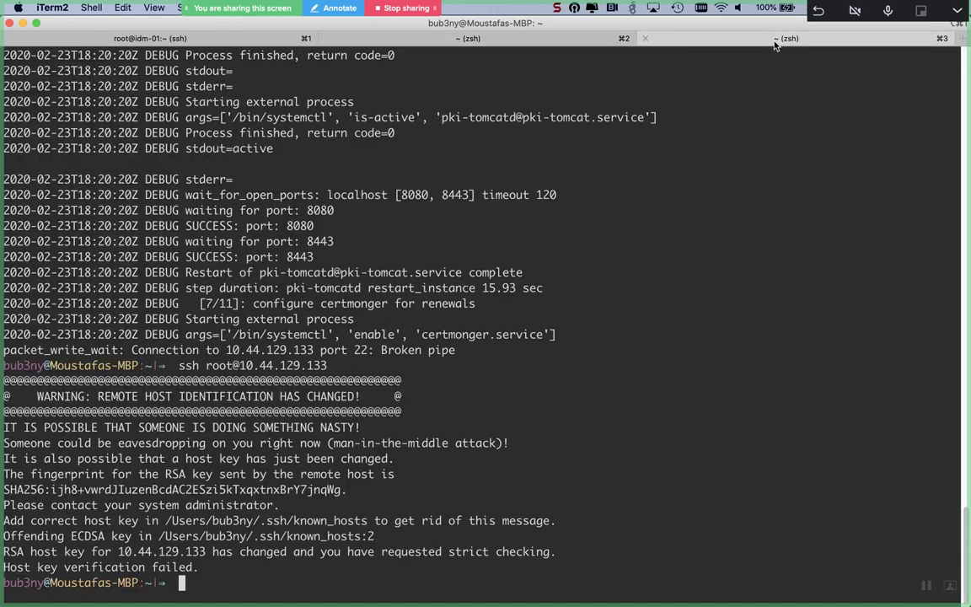
pyautogui.scroll(10, 695, 263)
pyautogui.scroll(15, 694, 263)
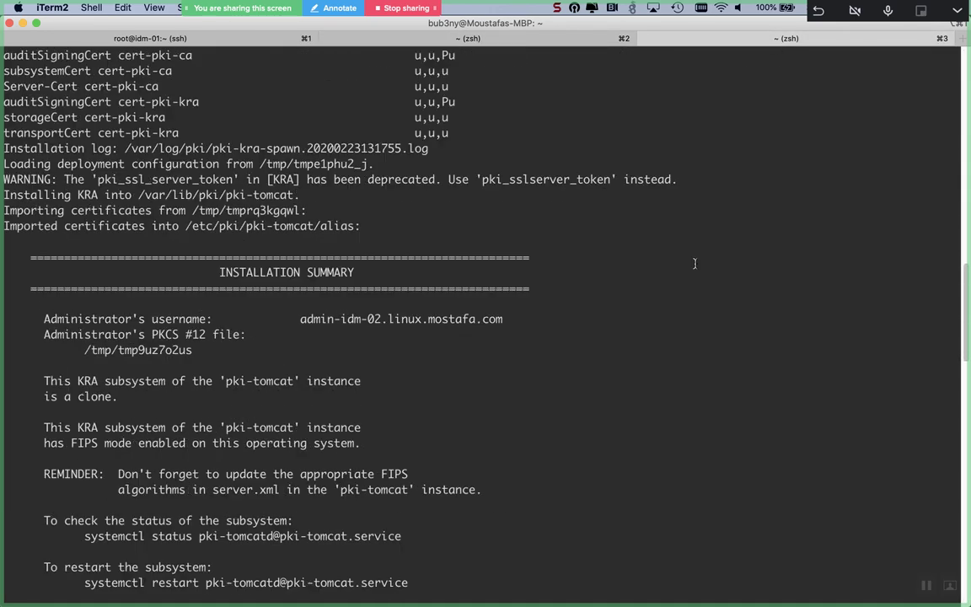
pyautogui.scroll(15, 694, 263)
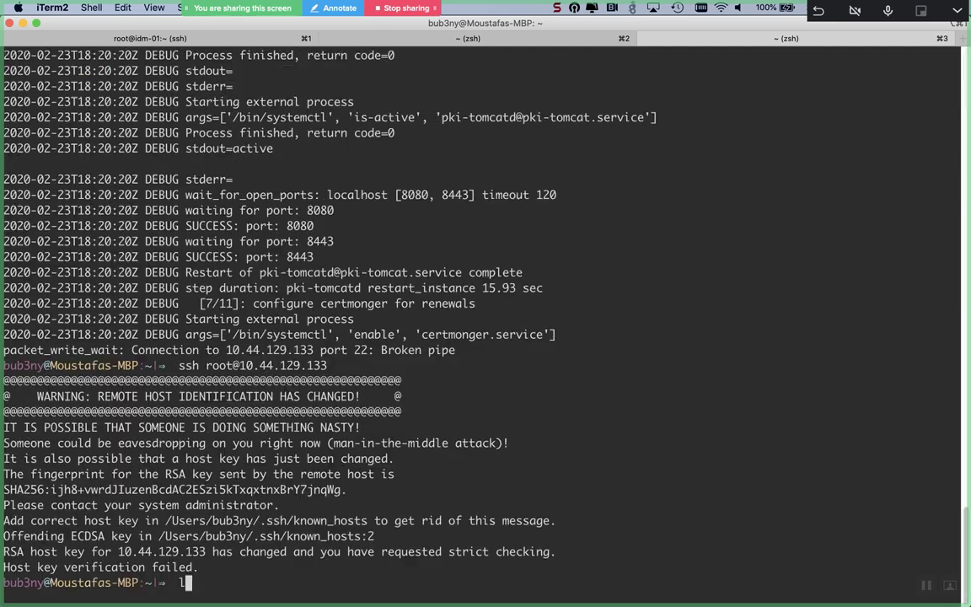
pyautogui.write('s .ssh')
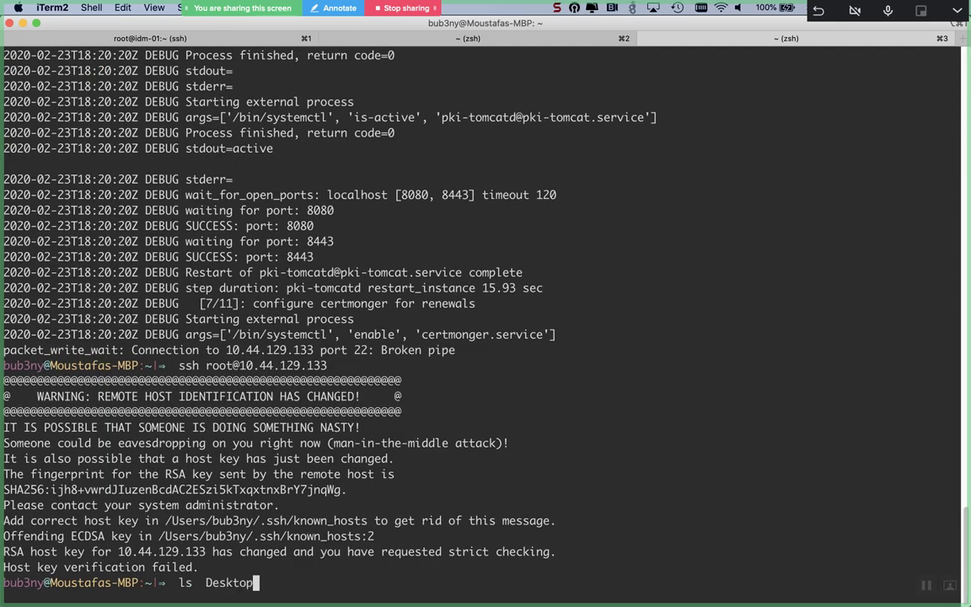
pyautogui.hotkey('ctrl', 'u')
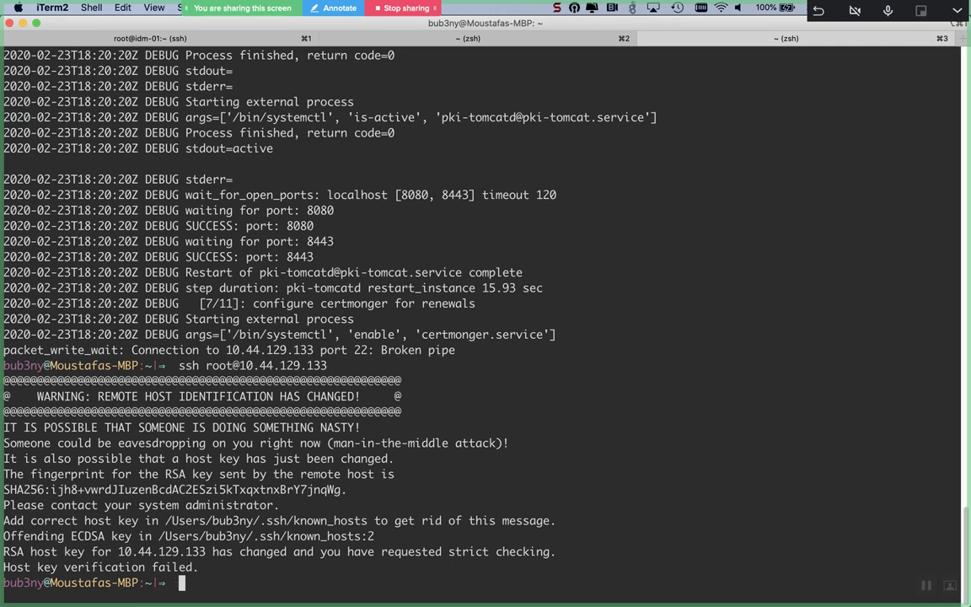
pyautogui.press('Up')
pyautogui.press('Return')
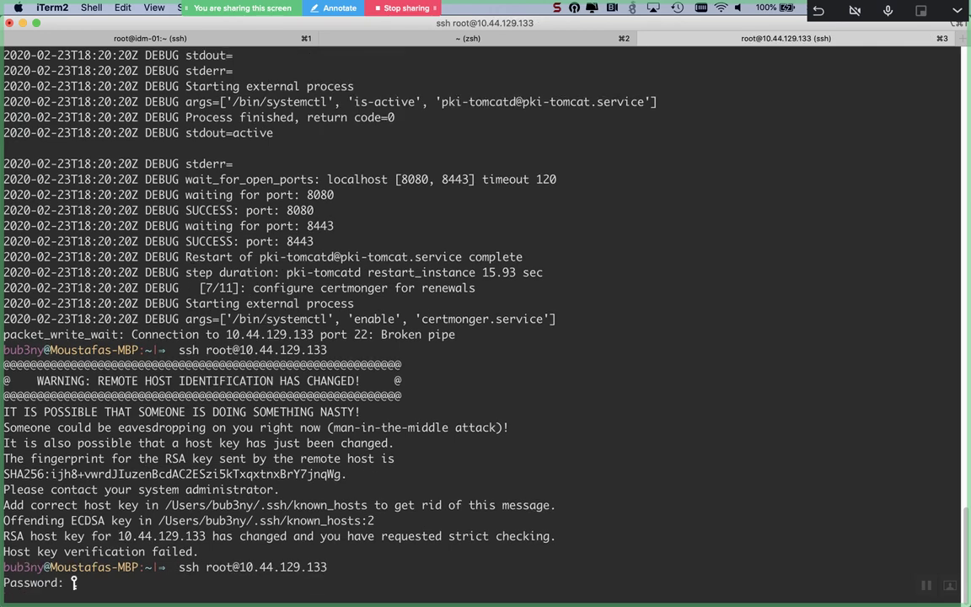
pyautogui.press('Return')
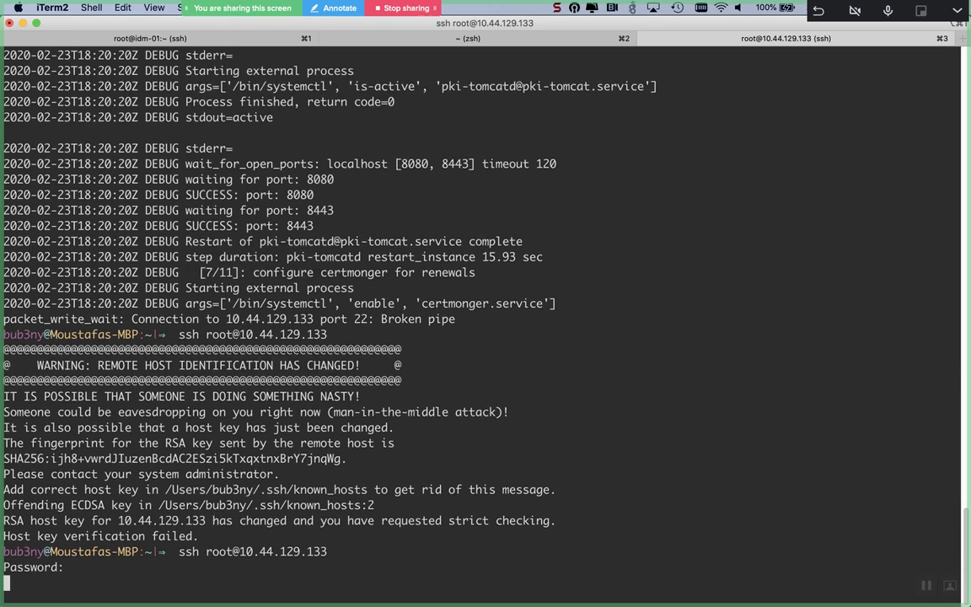
pyautogui.press('Return')
pyautogui.press('Return')
pyautogui.write('ifconfig')
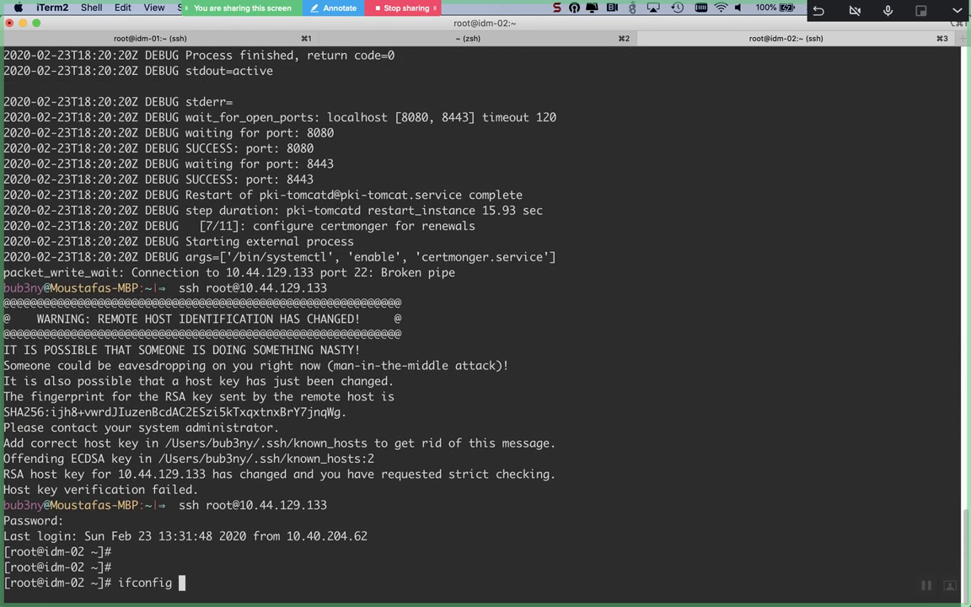
pyautogui.press('Return')
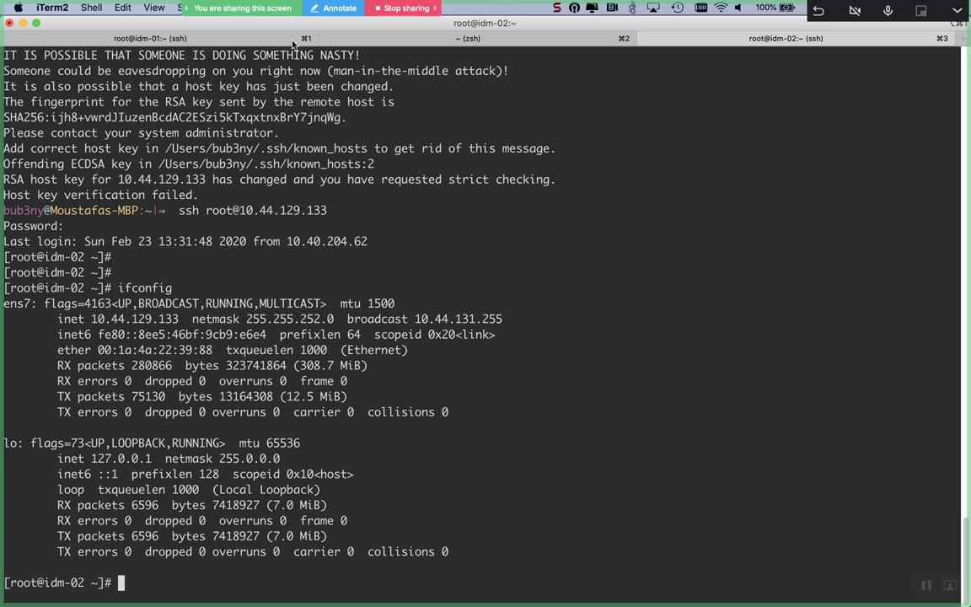
# Step: On idm-01, rerun arp -e to recheck idm-02's MAC 00:1a:4a:22:39:88
pyautogui.click(218, 40)
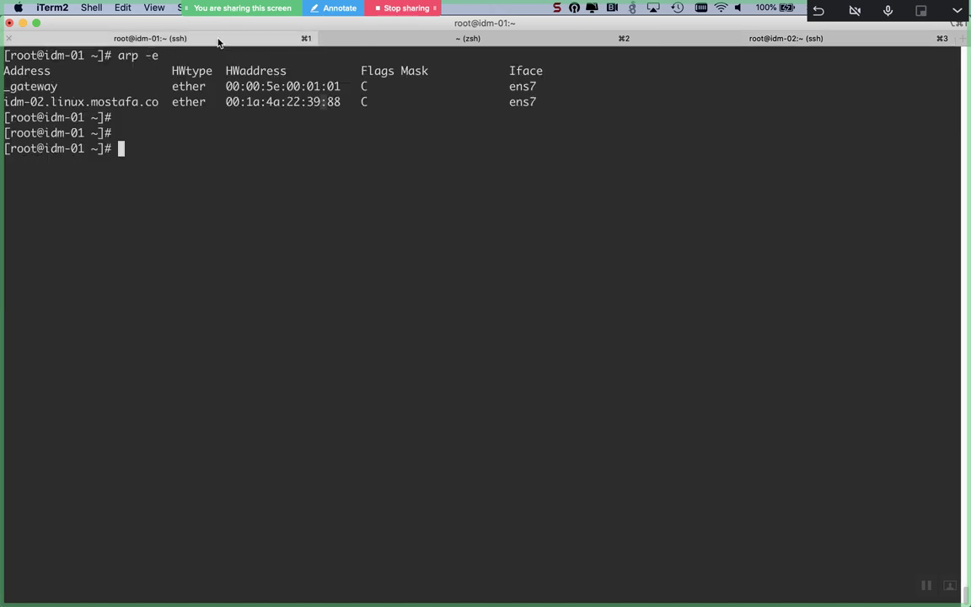
pyautogui.press('Up')
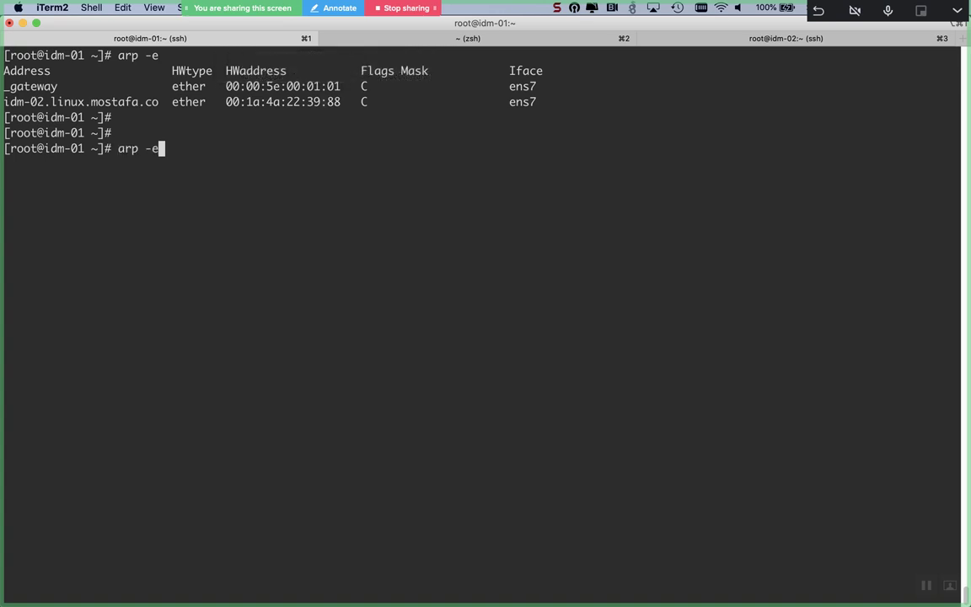
pyautogui.press('Return')
pyautogui.press('Up')
pyautogui.press('Return')
pyautogui.press('Return')
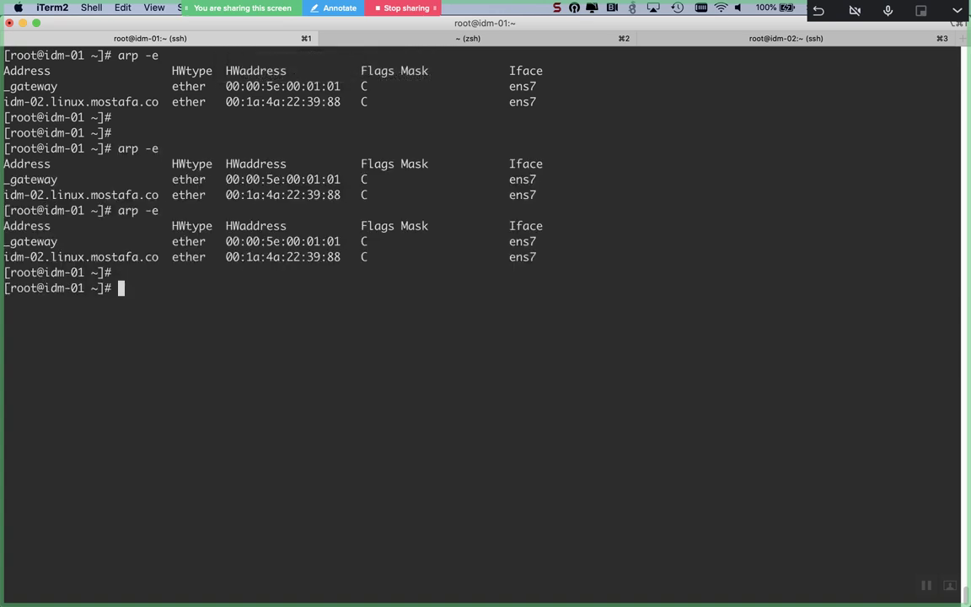
pyautogui.press('Return')
pyautogui.press('Up')
pyautogui.press('Return')
pyautogui.press('Return')
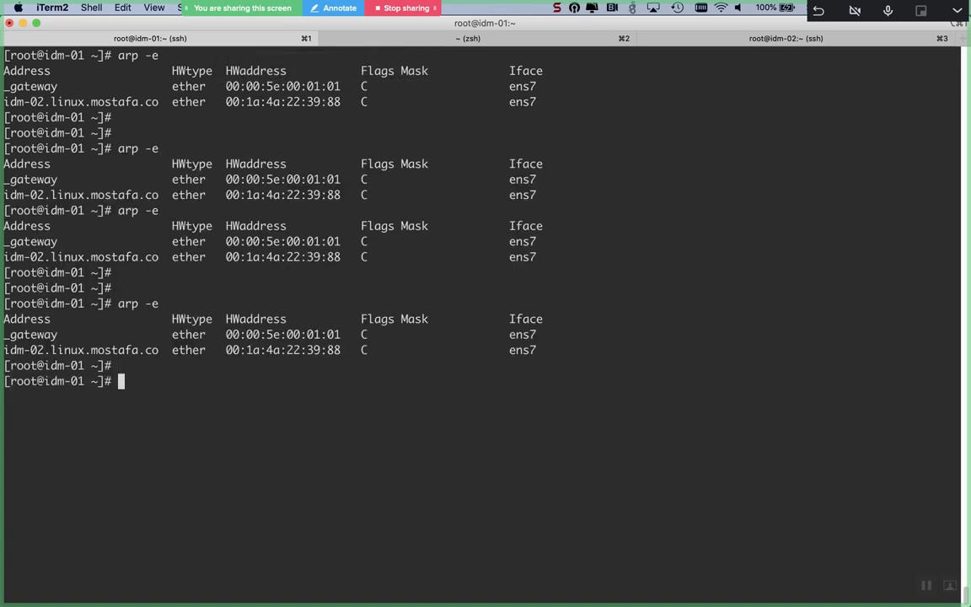
pyautogui.press('Return')
pyautogui.press('Up')
pyautogui.press('Return')
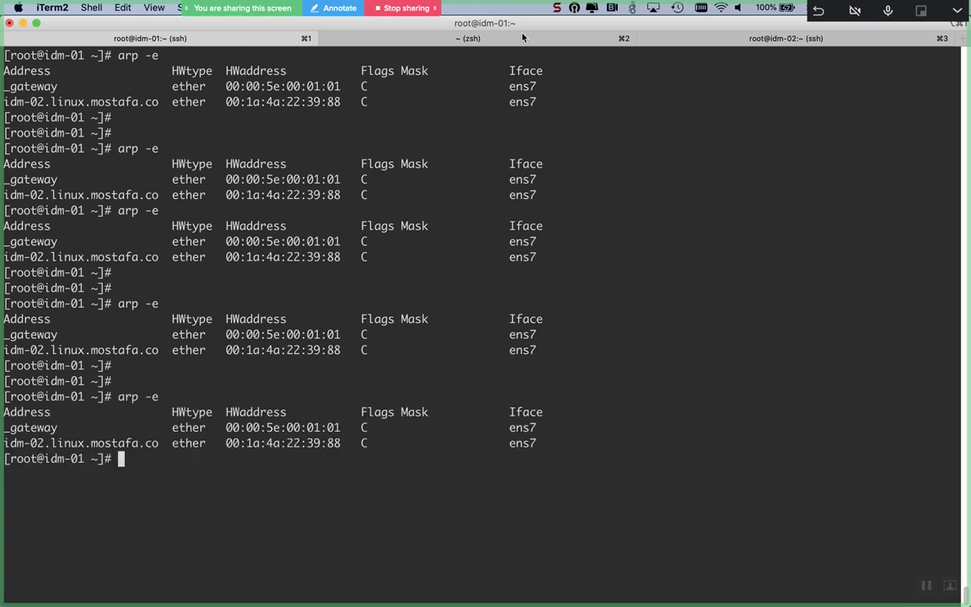
# Step: Rerun ifconfig on idm-02 to confirm ens7's MAC matches the ARP entry
pyautogui.click(692, 42)
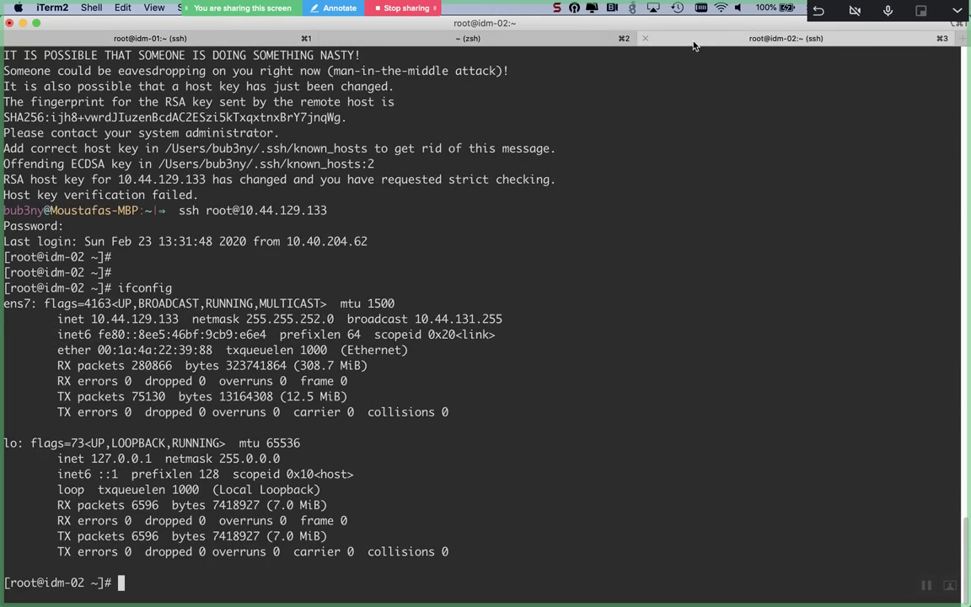
pyautogui.press('Up')
pyautogui.press('Return')
pyautogui.press('Return')
pyautogui.press('Return')
pyautogui.press('Return')
pyautogui.press('Return')
pyautogui.press('Return')
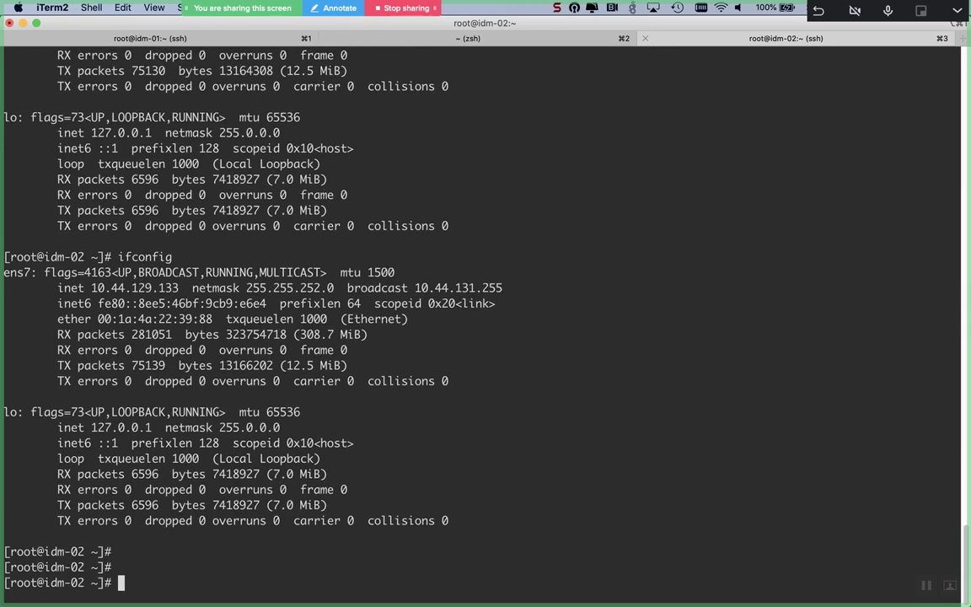
# Step: From the local shell tab, open another root ssh session to idm-02 at 10.44.129.133
pyautogui.click(500, 38)
pyautogui.press('Up')
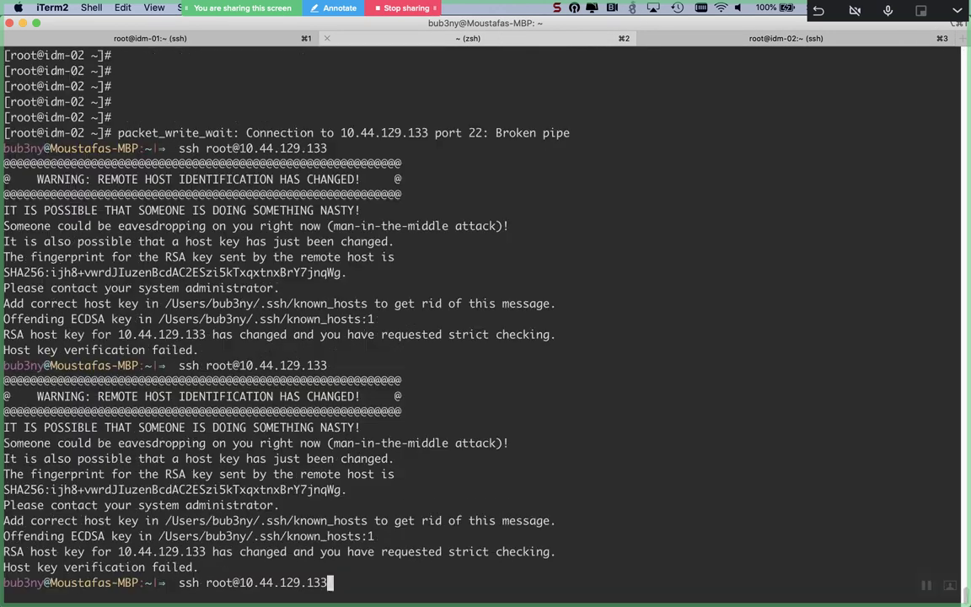
pyautogui.press('Return')
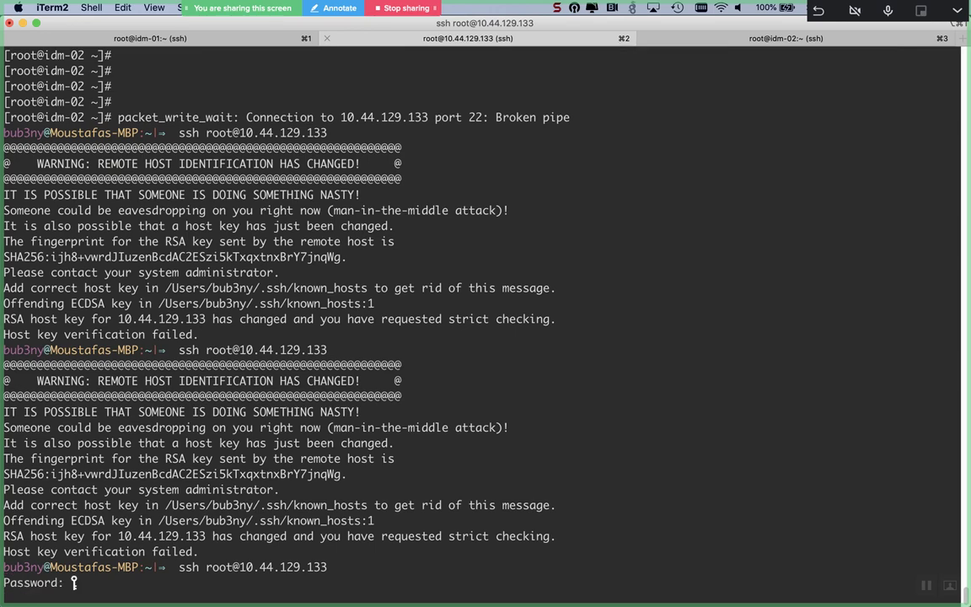
pyautogui.press('Return')
pyautogui.press('Return')
pyautogui.press('Return')
pyautogui.press('Return')
pyautogui.press('Return')
pyautogui.press('Return')
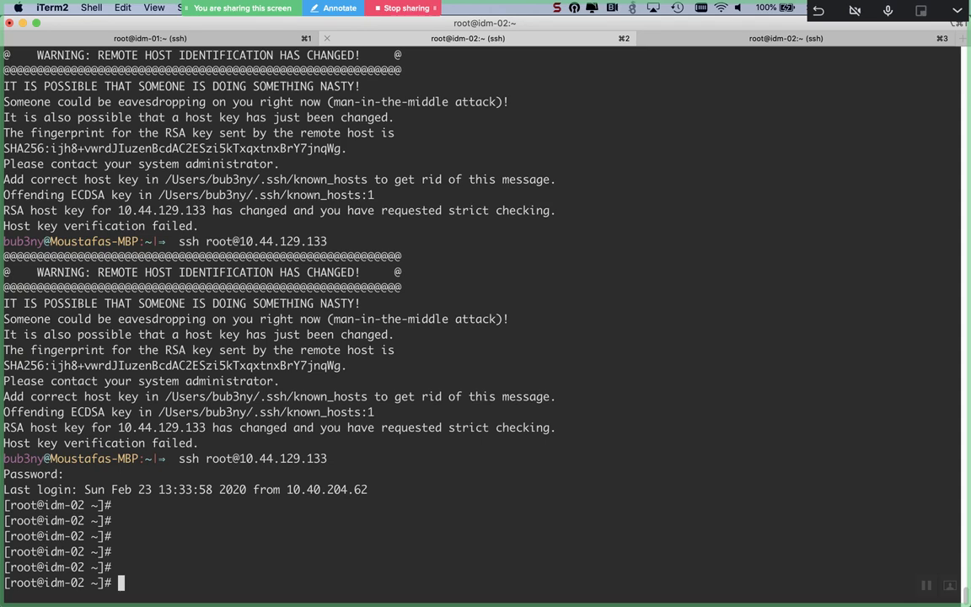
pyautogui.press('super+Tab')
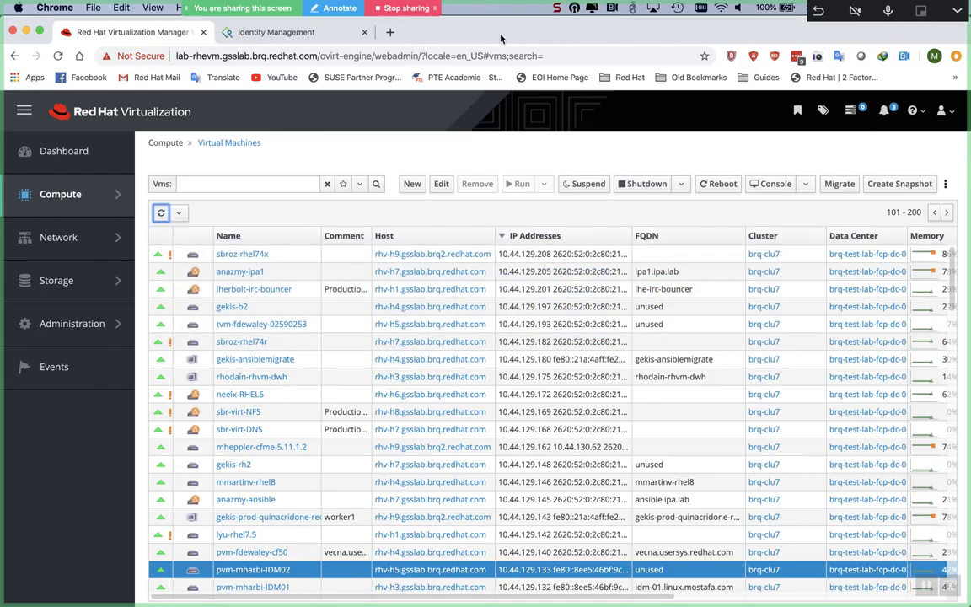
# Step: Filter VMs by mharbi and remove pvm-mharbi-WinSRV2016 with Remove Disk(s) checked
pyautogui.click(292, 182)
pyautogui.click(257, 211)
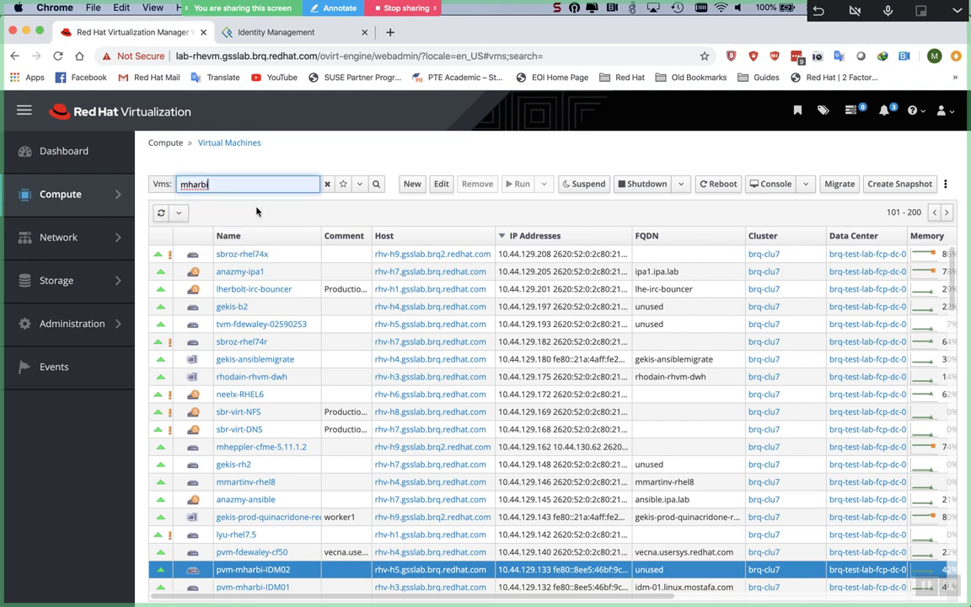
pyautogui.press('Return')
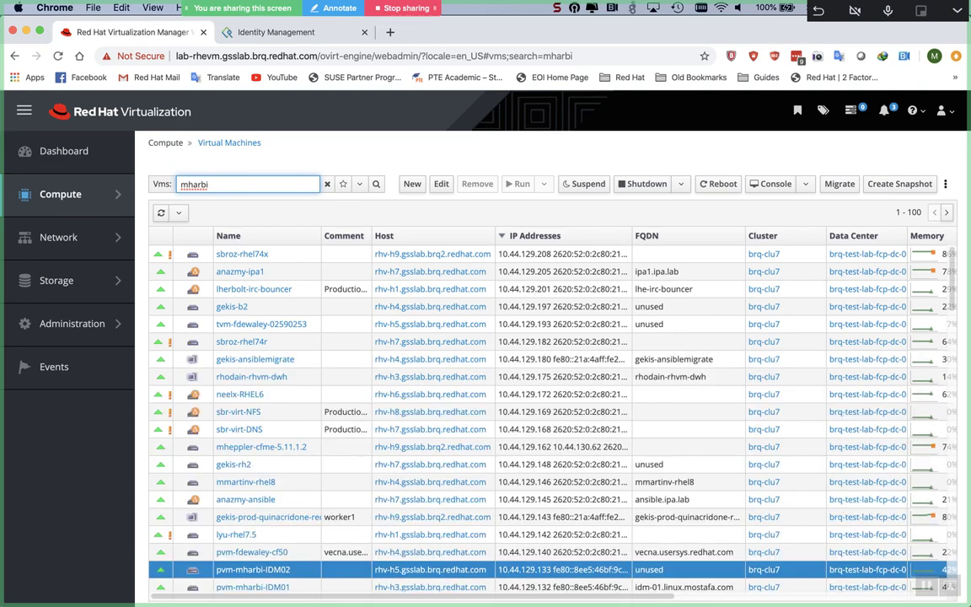
pyautogui.click(377, 183)
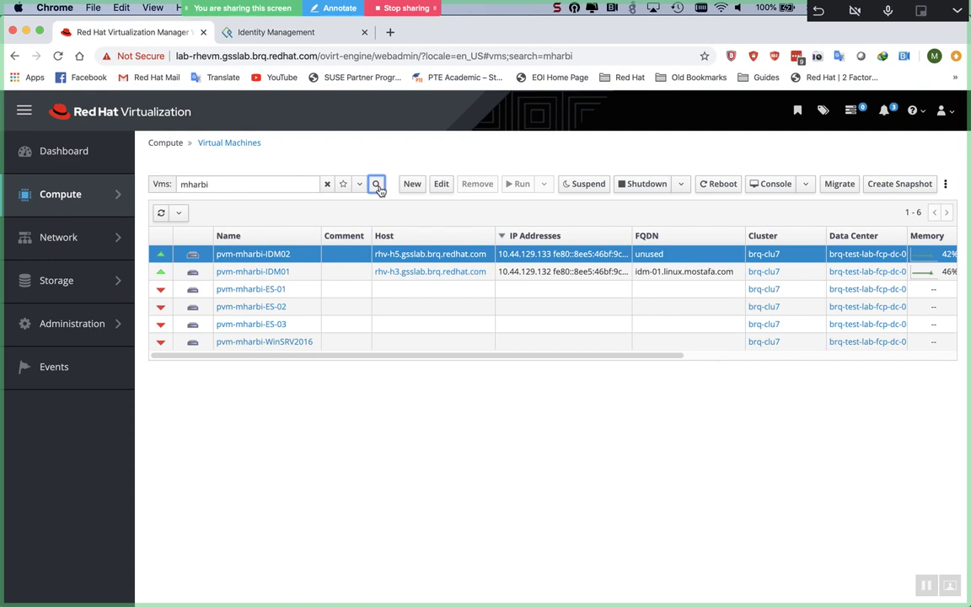
pyautogui.click(405, 342)
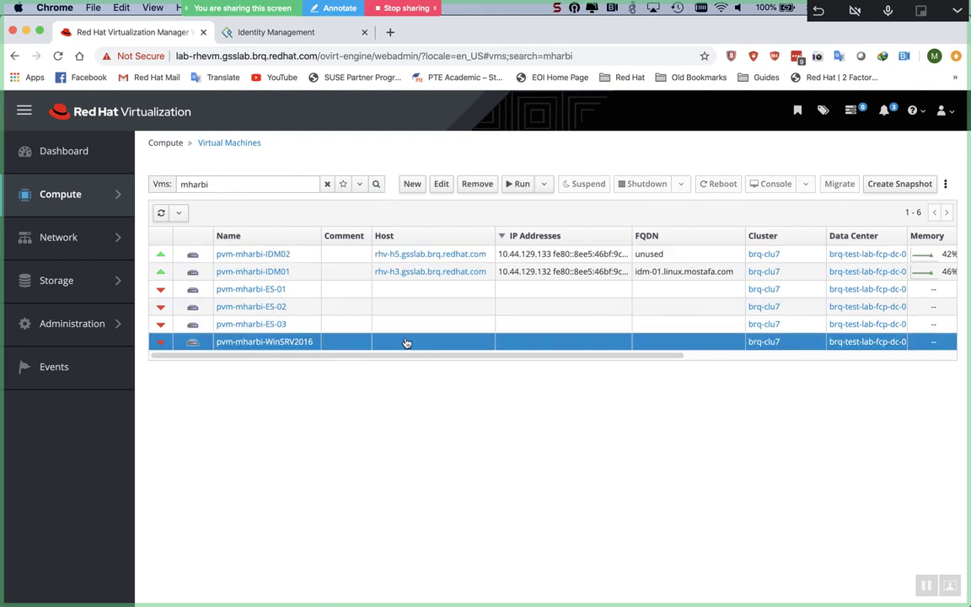
pyautogui.click(486, 186)
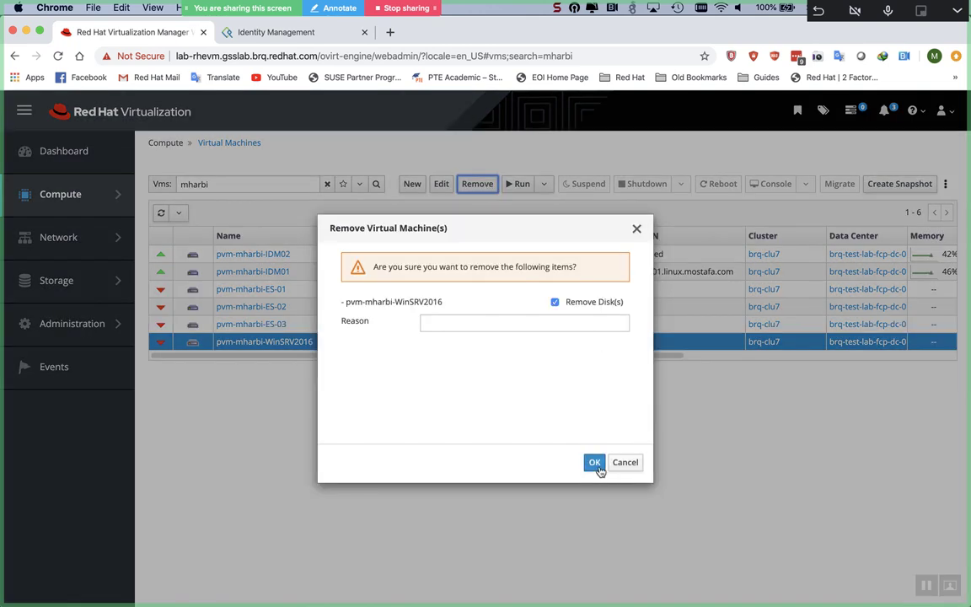
pyautogui.click(595, 465)
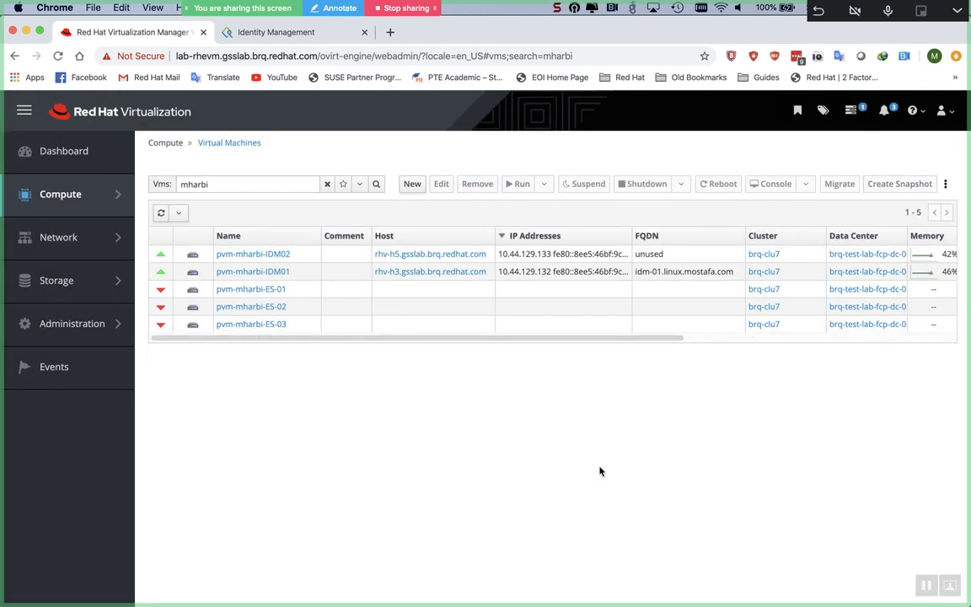
# Step: Start a new Blank-template VM optimized for Server, named pvm-mharbi-WINSRV2016
pyautogui.click(411, 189)
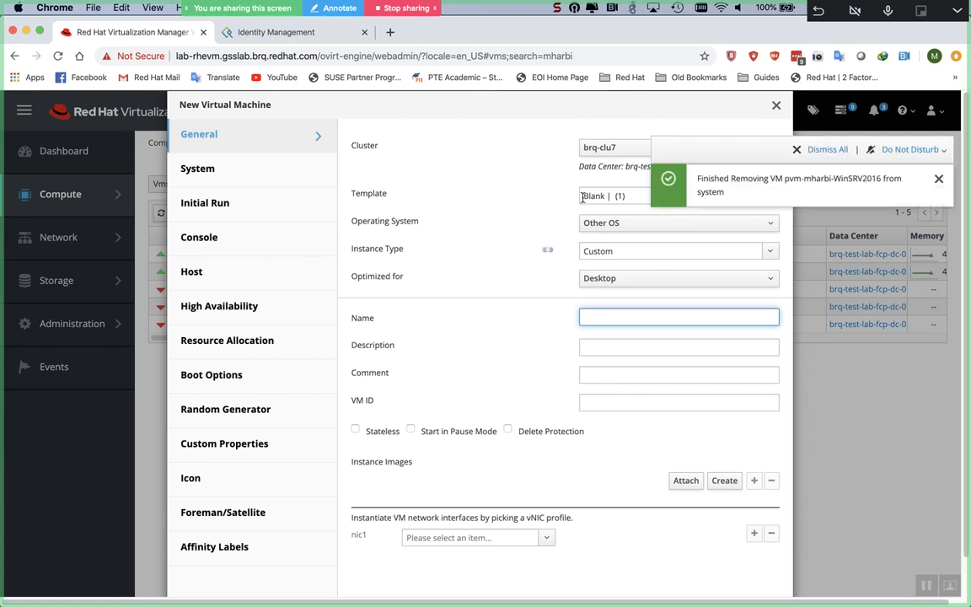
pyautogui.click(617, 193)
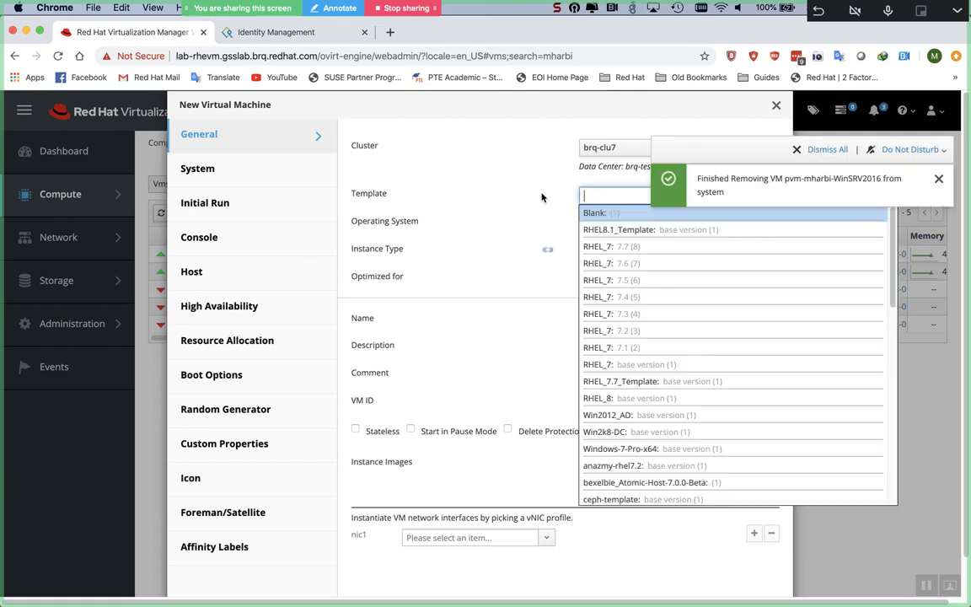
pyautogui.click(616, 212)
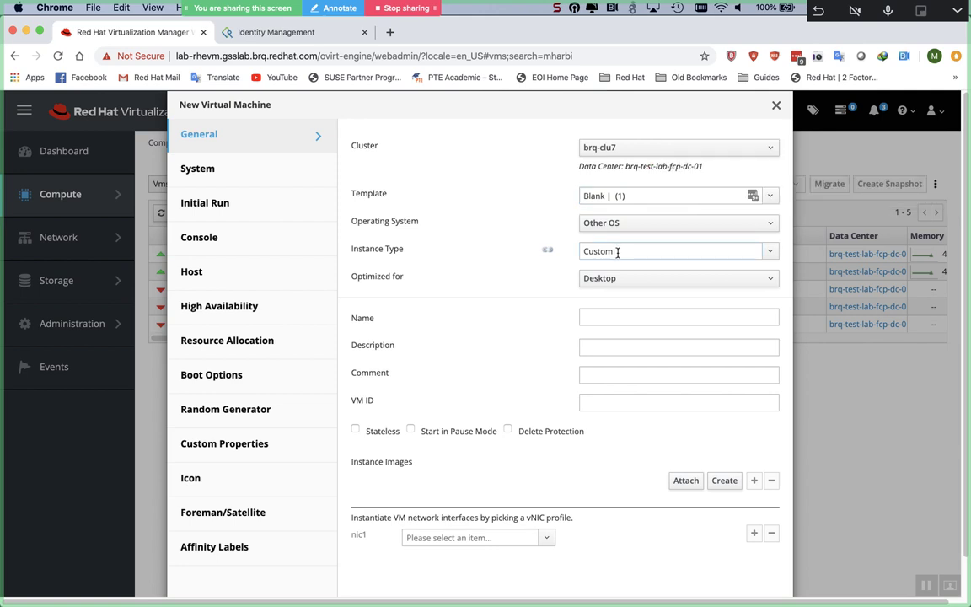
pyautogui.click(616, 278)
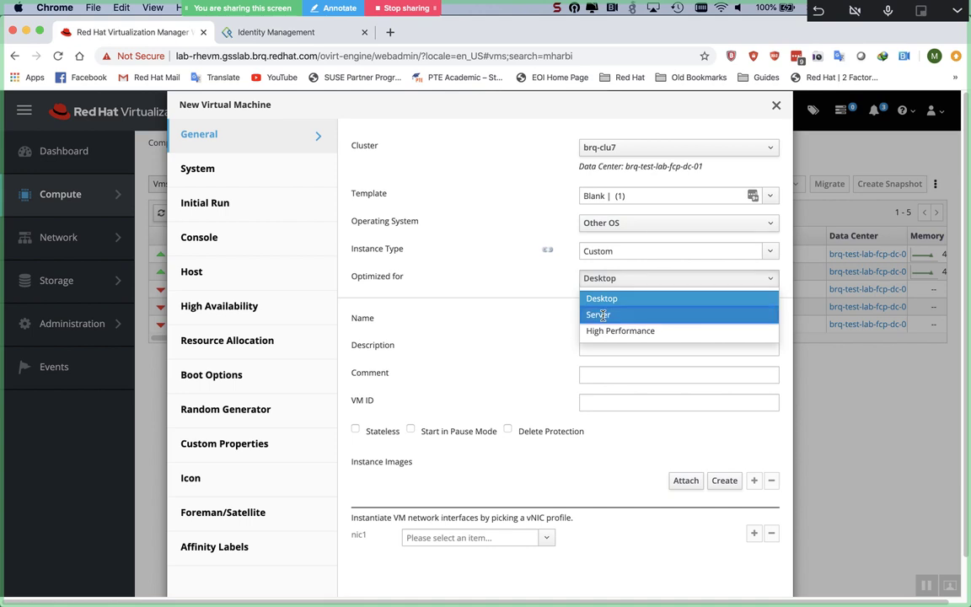
pyautogui.click(603, 315)
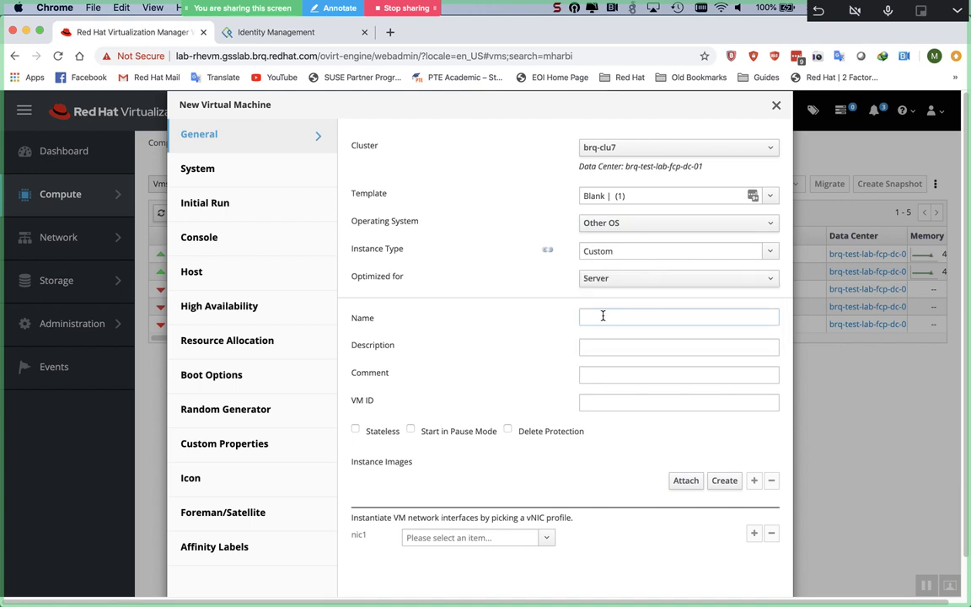
pyautogui.click(596, 325)
pyautogui.write('pvm-mharbi-')
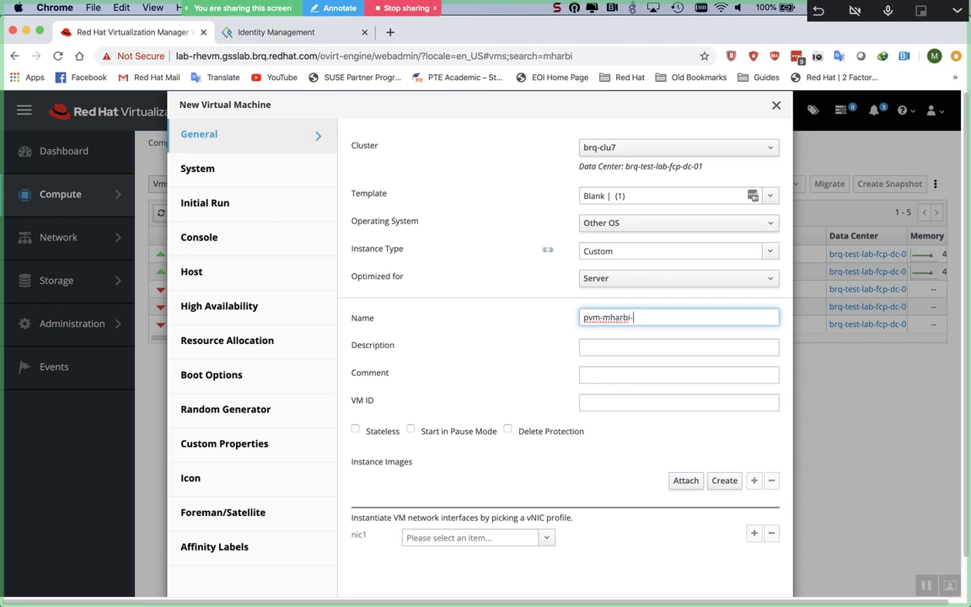
pyautogui.write('WINSRV2016')
# Step: Connect nic1 to the rhevm/rhevm profile and add a second interface nic2
pyautogui.scroll(-2, 565, 337)
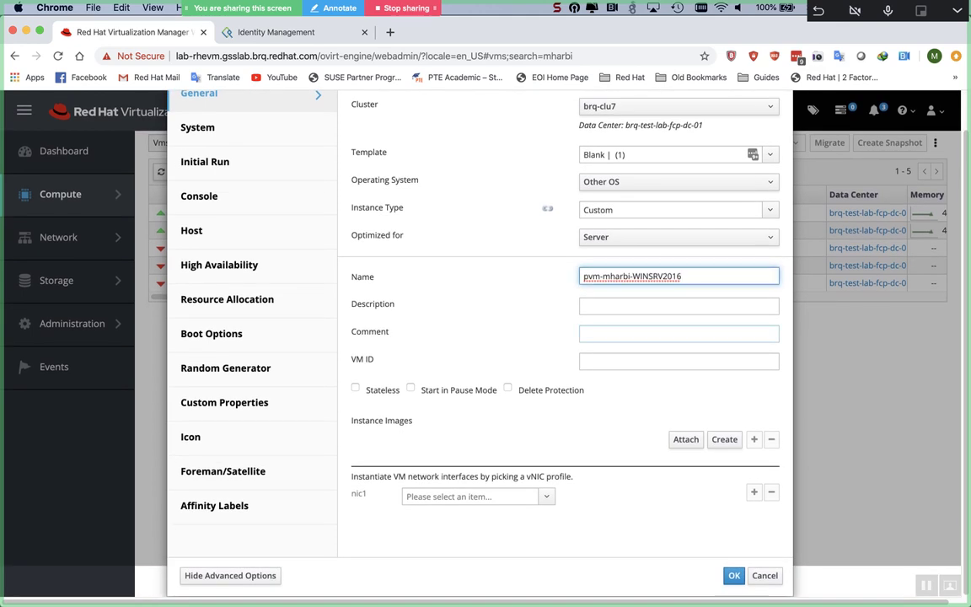
pyautogui.click(546, 497)
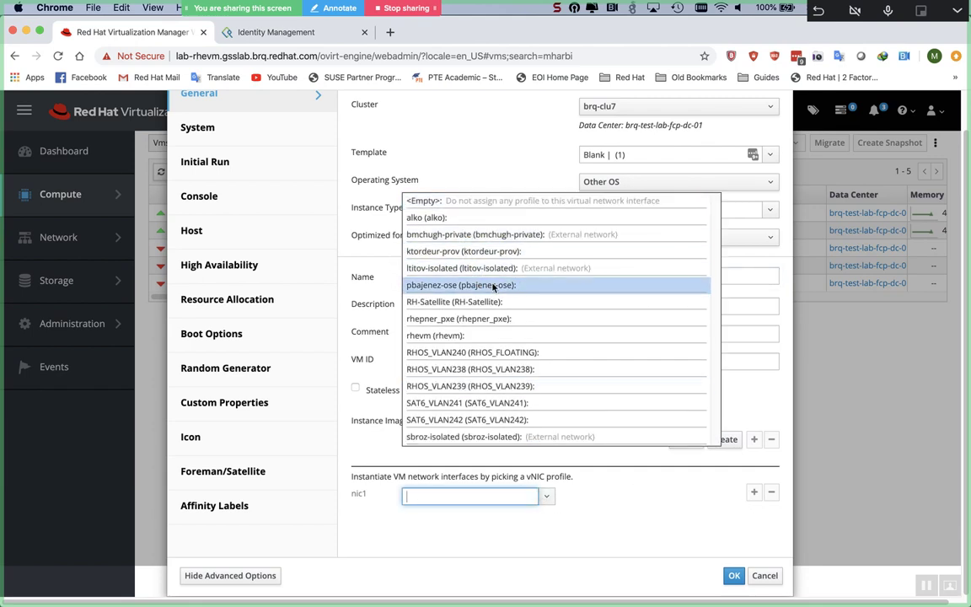
pyautogui.click(485, 336)
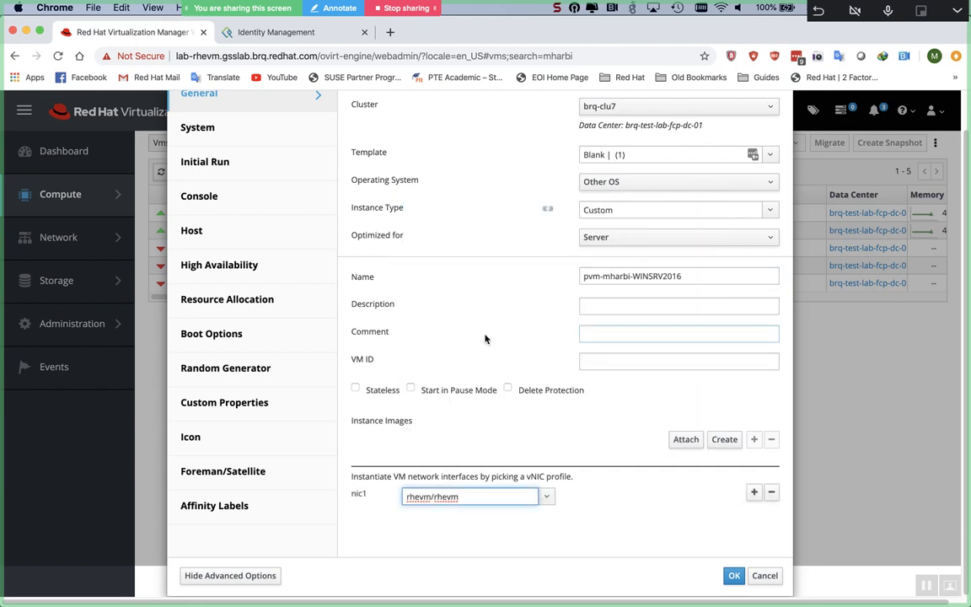
pyautogui.click(753, 493)
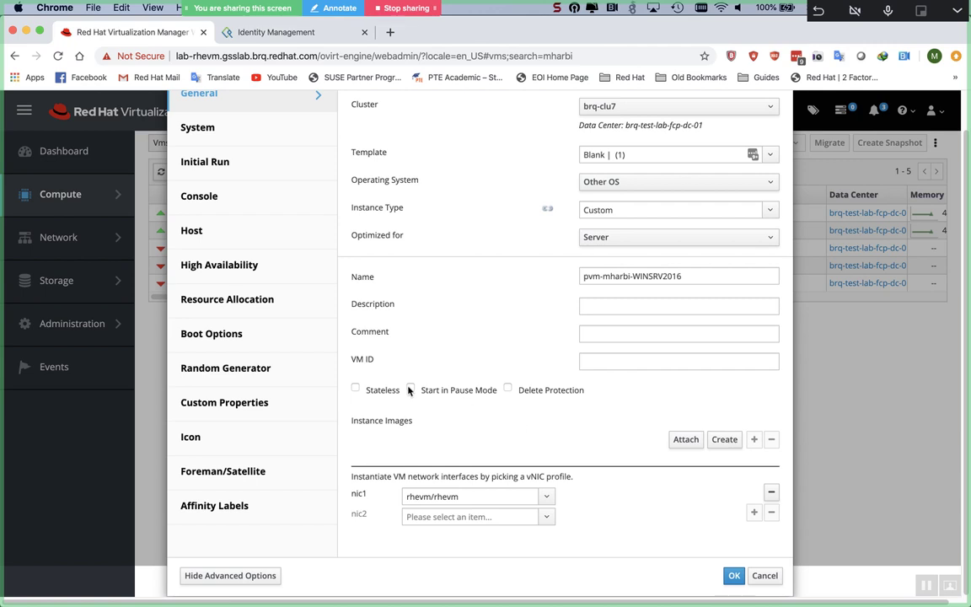
# Step: Set the new VM's console Video Type to VGA
pyautogui.click(234, 192)
pyautogui.click(600, 319)
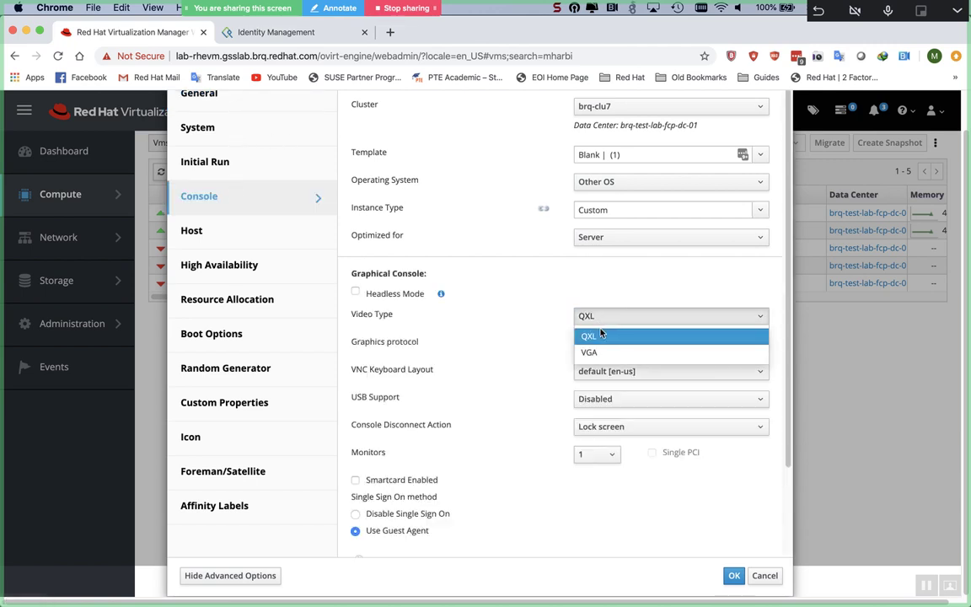
pyautogui.click(599, 351)
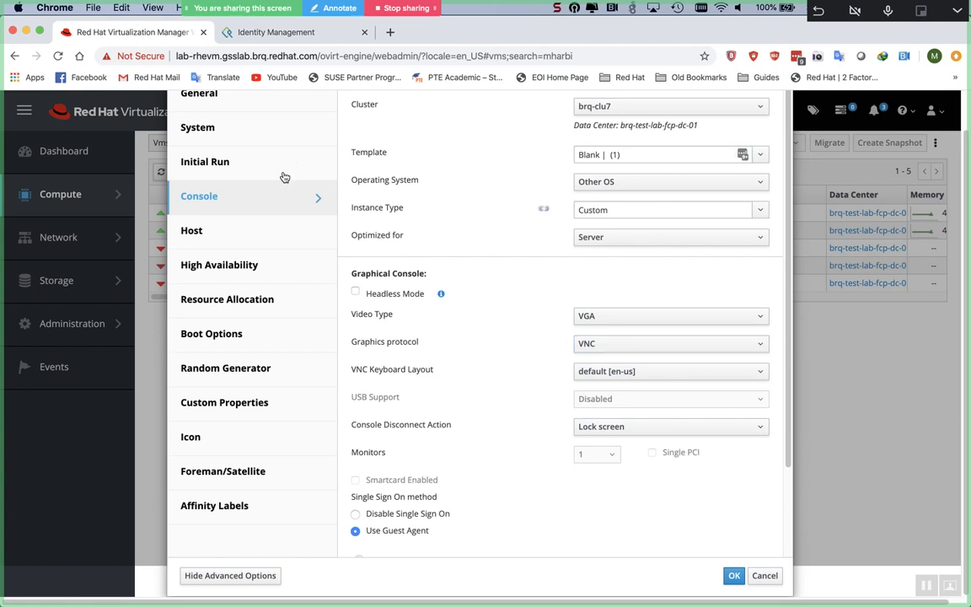
# Step: Attach the Windows Server 2016 Datacenter ISO, make CD-ROM the second boot device, and create the VM
pyautogui.click(259, 242)
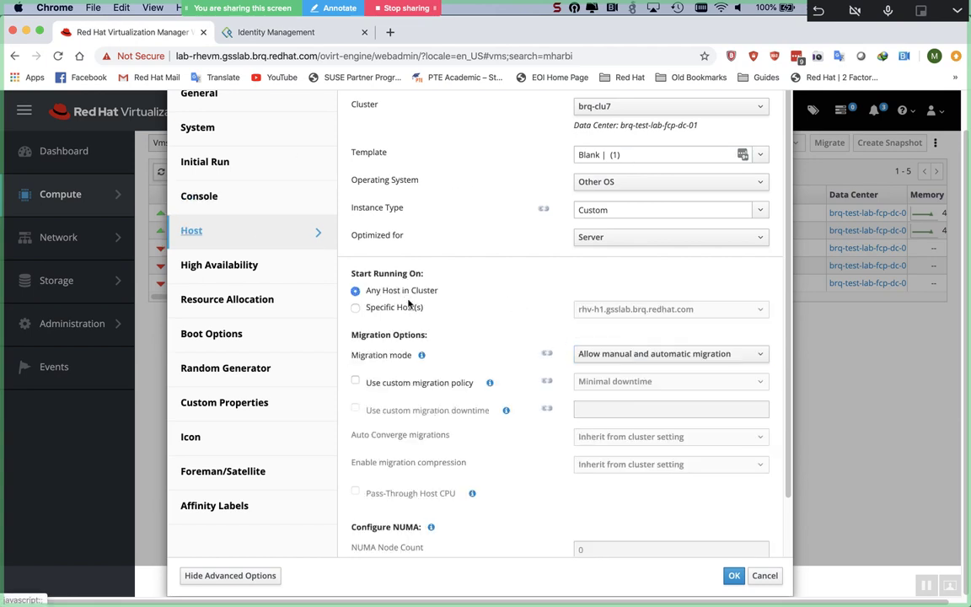
pyautogui.click(261, 333)
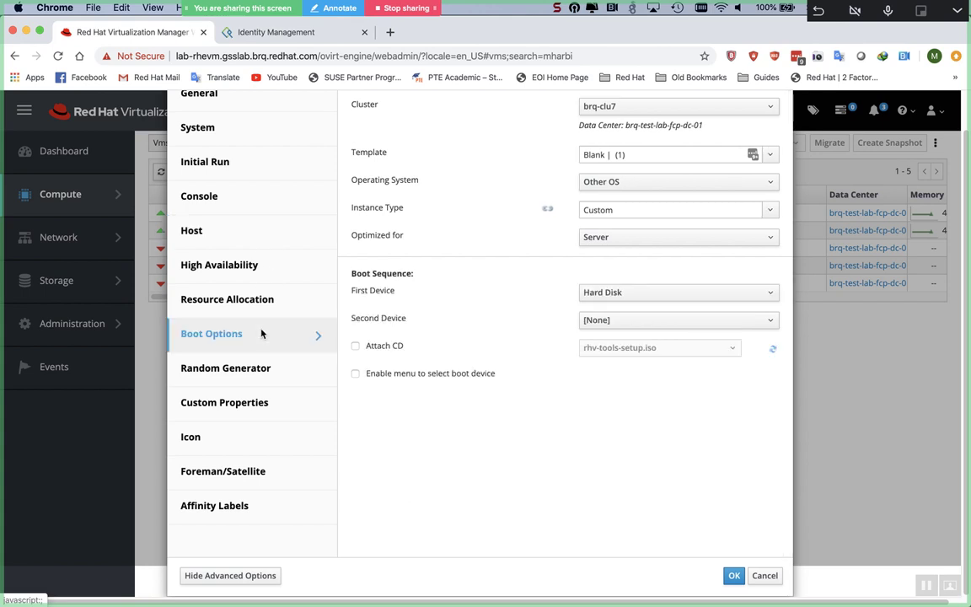
pyautogui.click(355, 346)
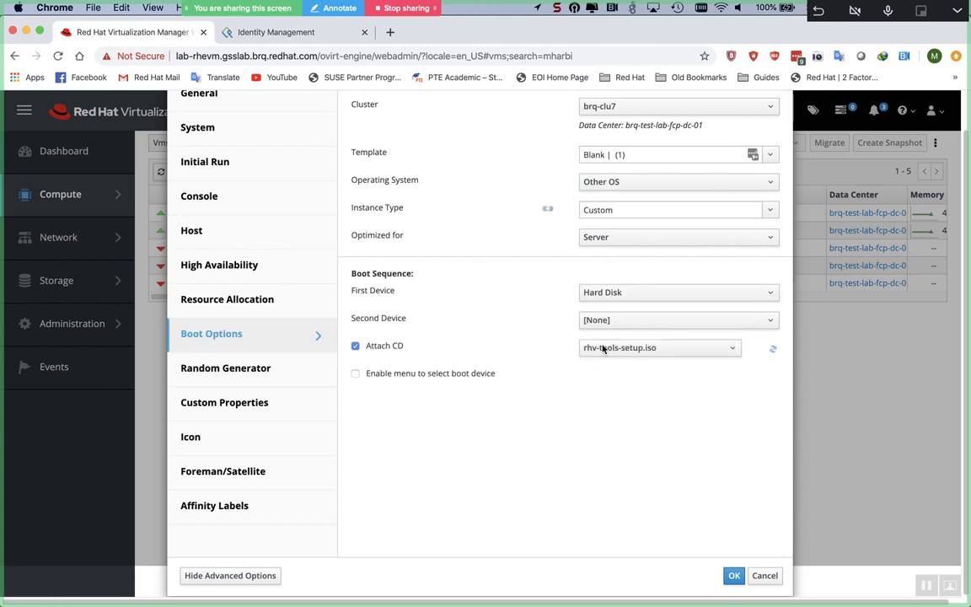
pyautogui.click(617, 324)
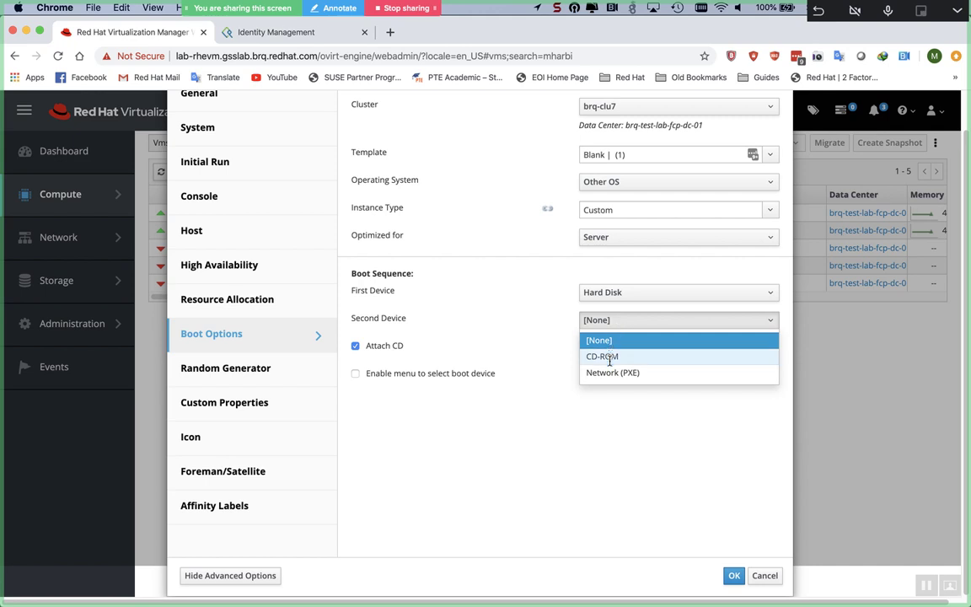
pyautogui.click(611, 356)
pyautogui.click(614, 352)
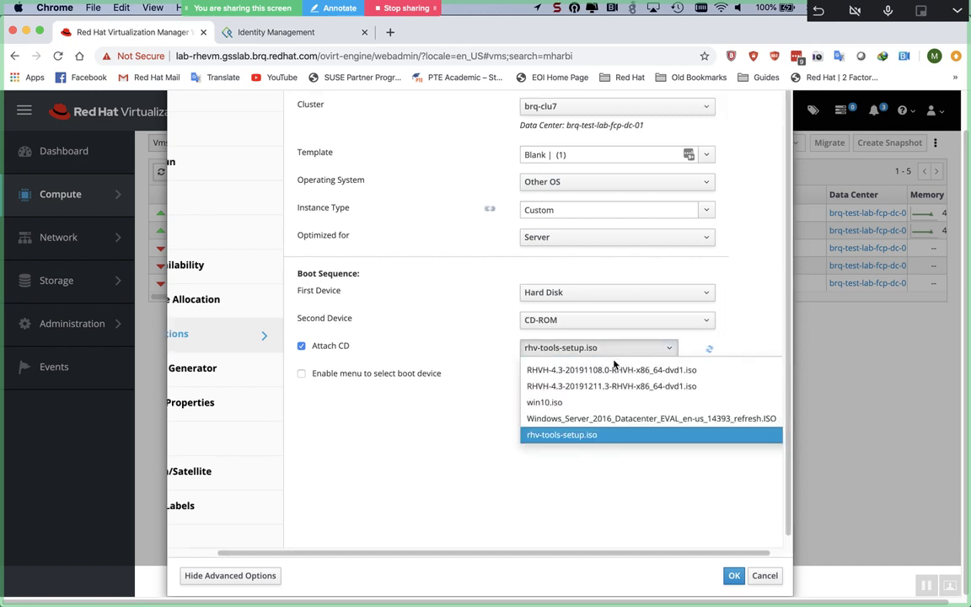
pyautogui.click(617, 418)
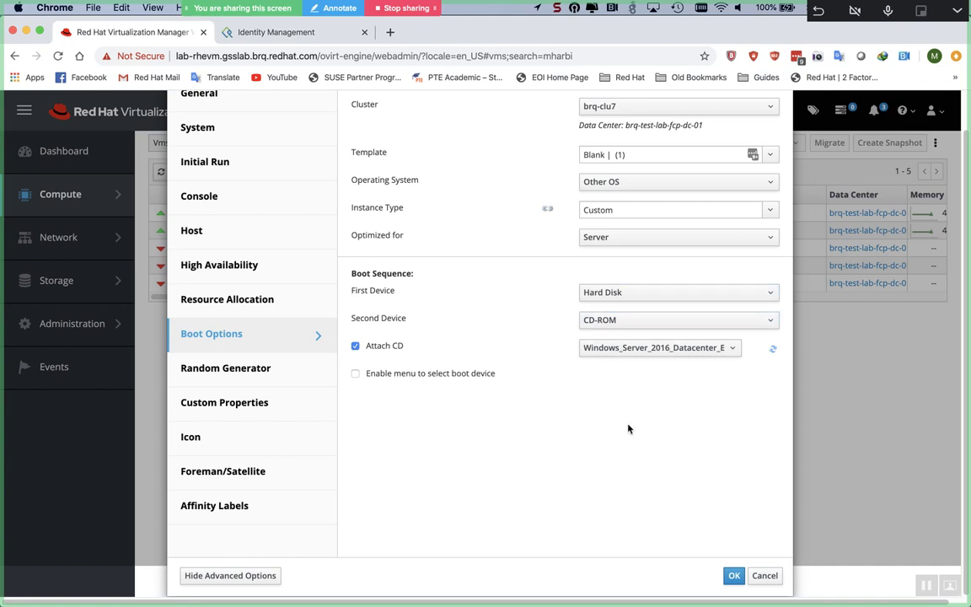
pyautogui.click(733, 574)
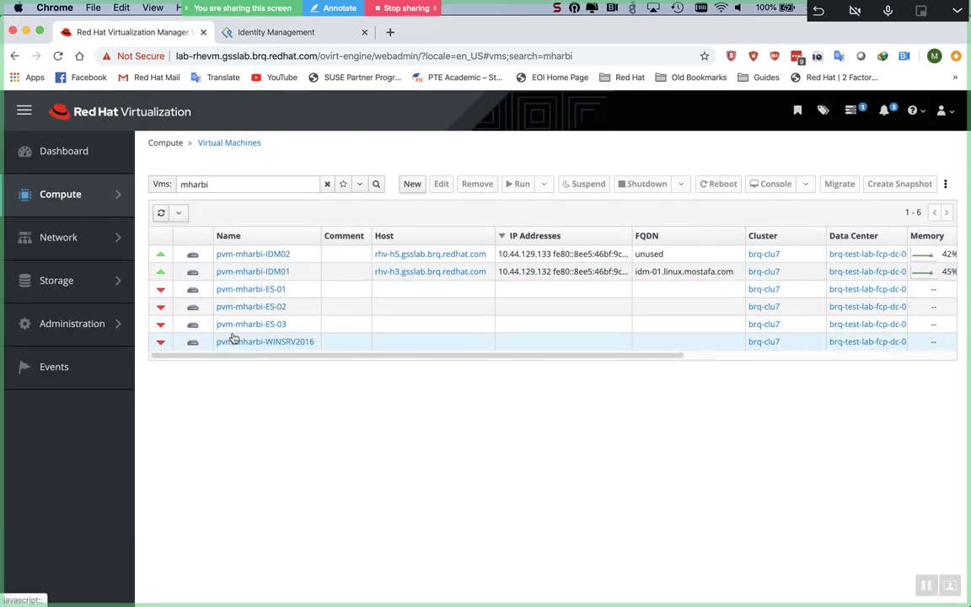
# Step: On pvm-mharbi-WINSRV2016's Disks tab, create a 100 GiB Thin Provision disk with IDE interface
pyautogui.click(234, 342)
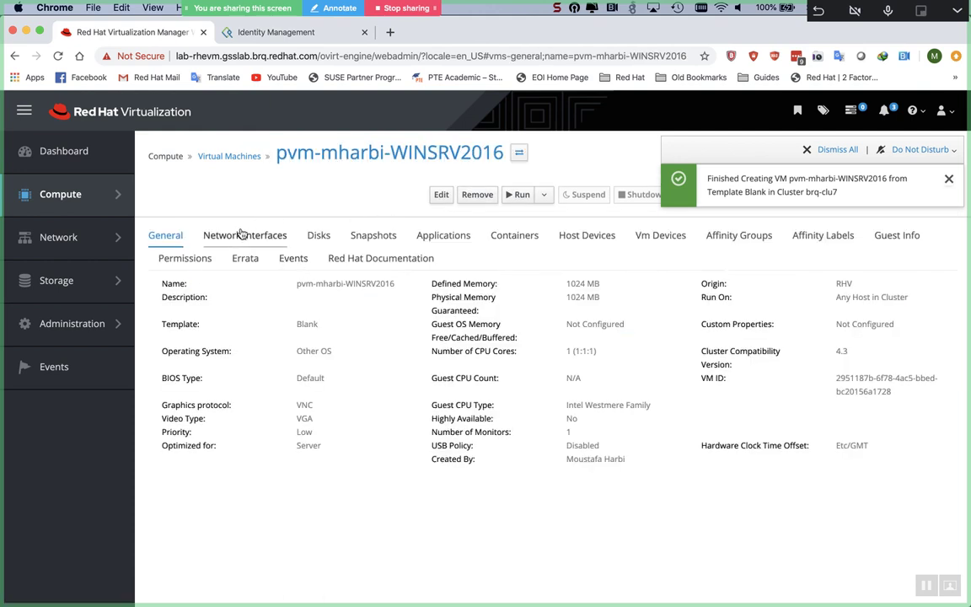
pyautogui.click(321, 243)
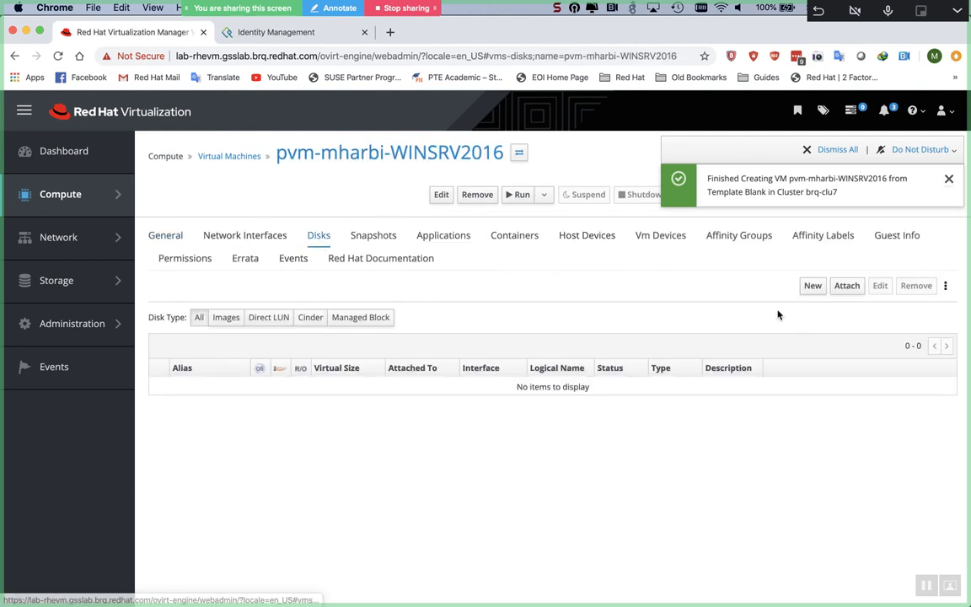
pyautogui.click(811, 287)
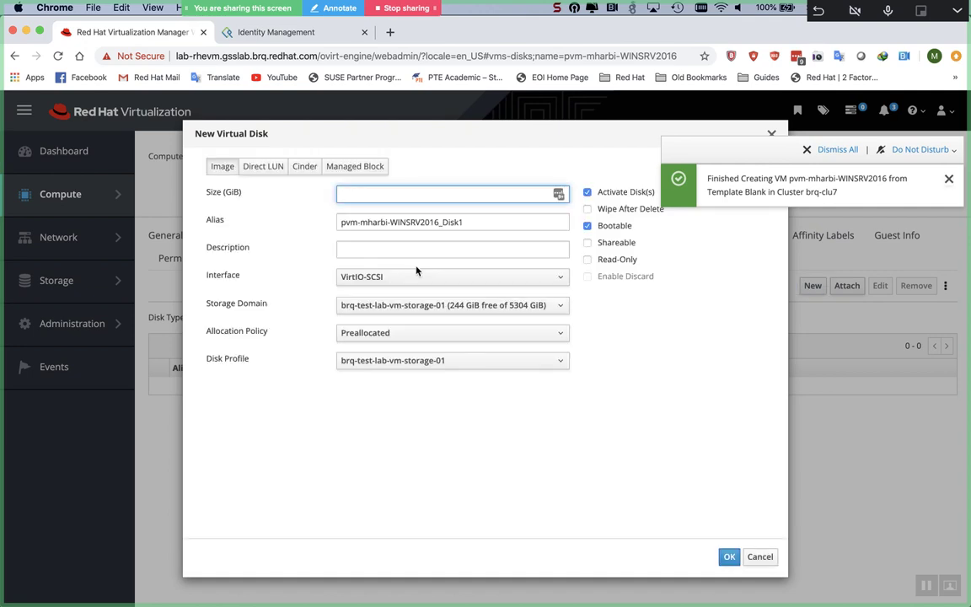
pyautogui.write('100')
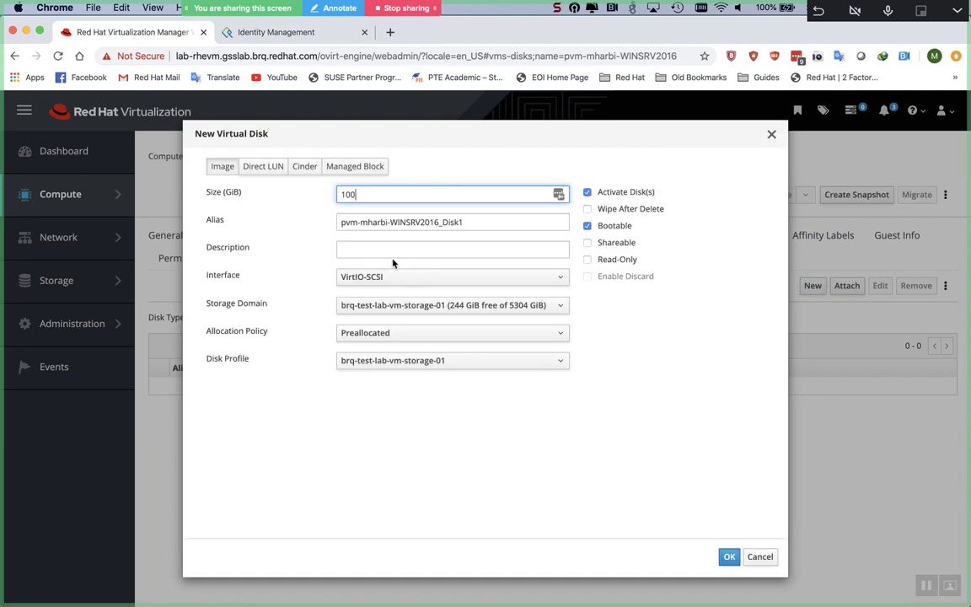
pyautogui.click(382, 333)
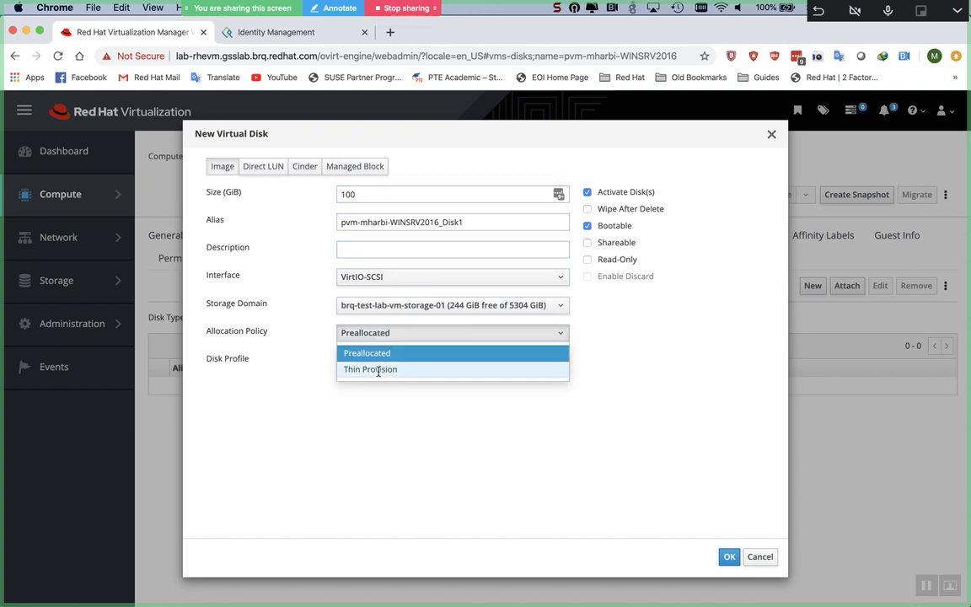
pyautogui.click(379, 368)
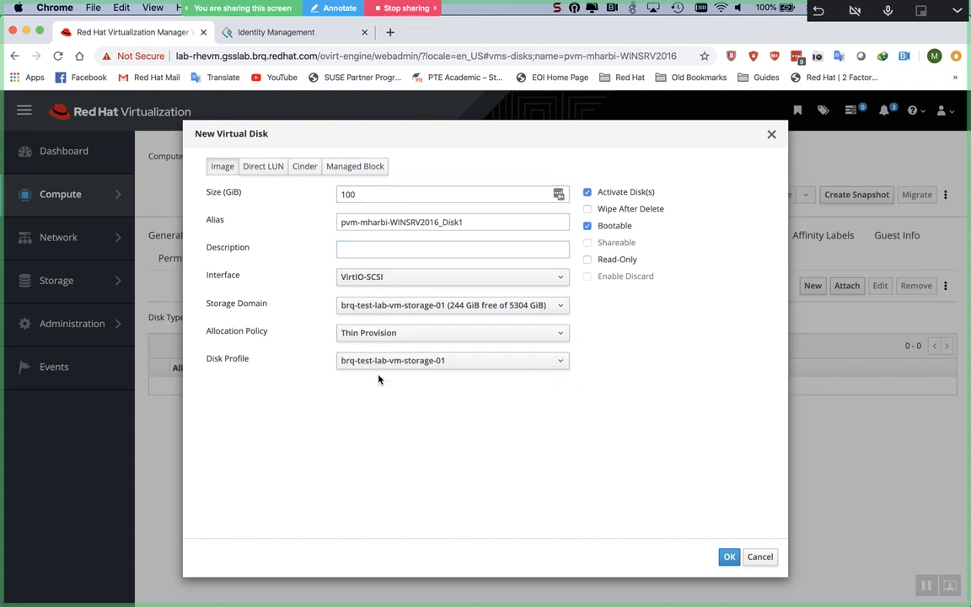
pyautogui.click(381, 276)
pyautogui.click(383, 297)
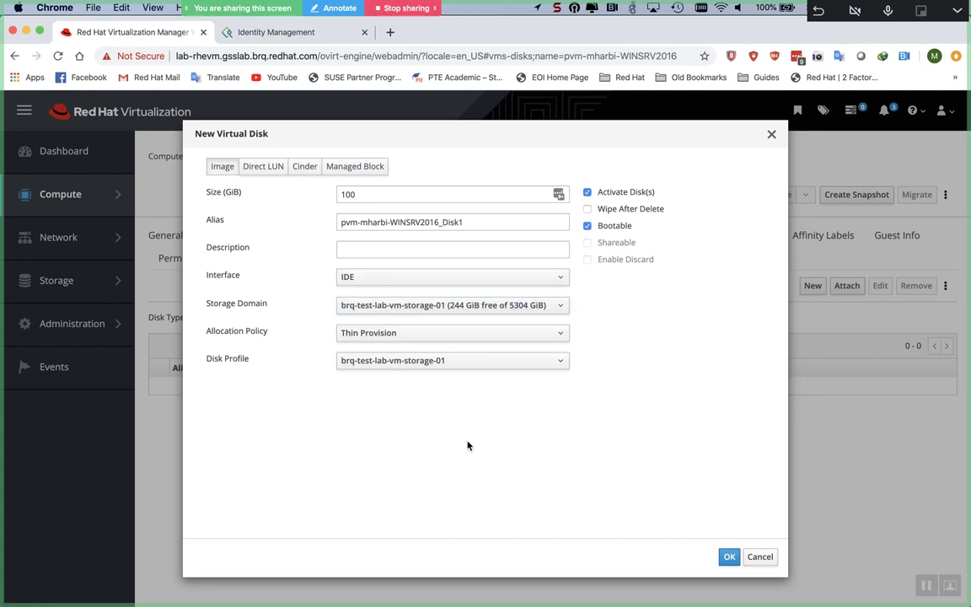
pyautogui.click(728, 557)
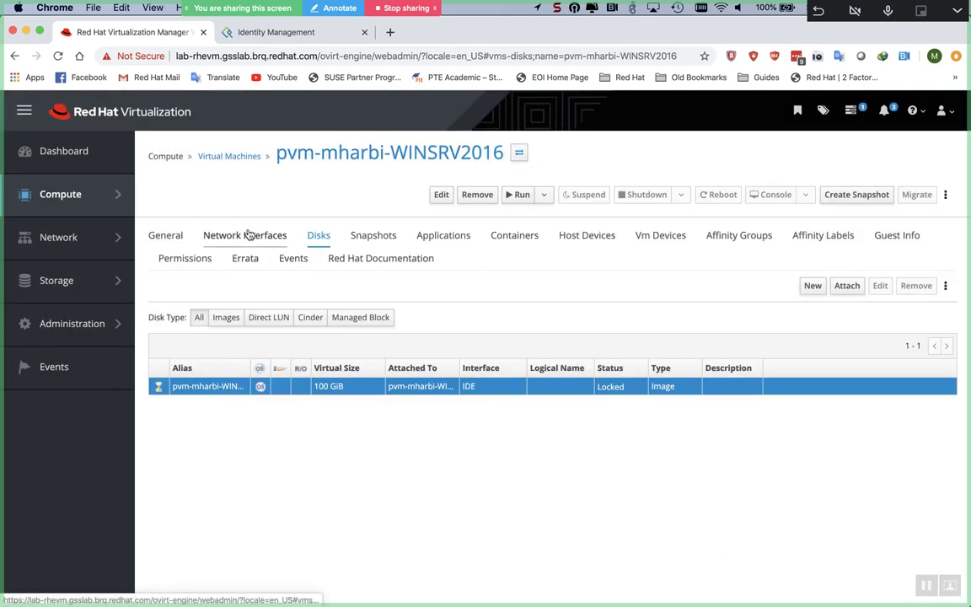
pyautogui.click(248, 235)
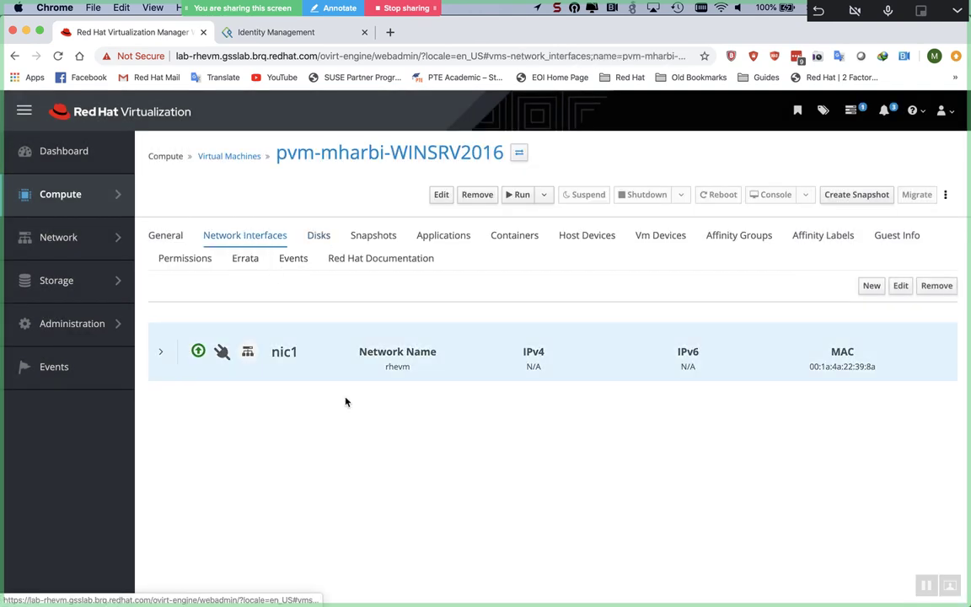
# Step: Change nic1 on pvm-mharbi-WINSRV2016 from VirtIO to rtl8139 and show the VM's General details
pyautogui.click(161, 351)
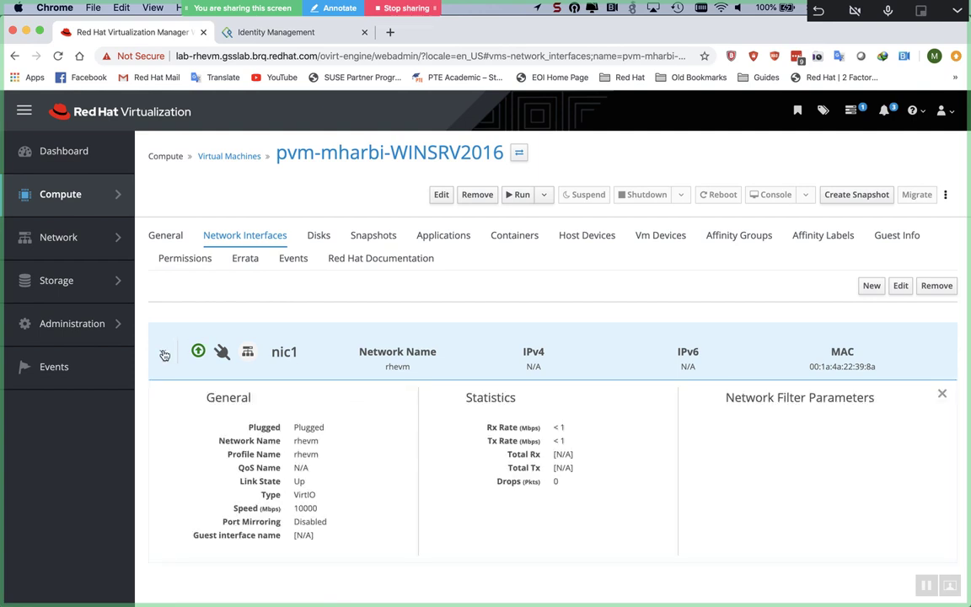
pyautogui.click(900, 285)
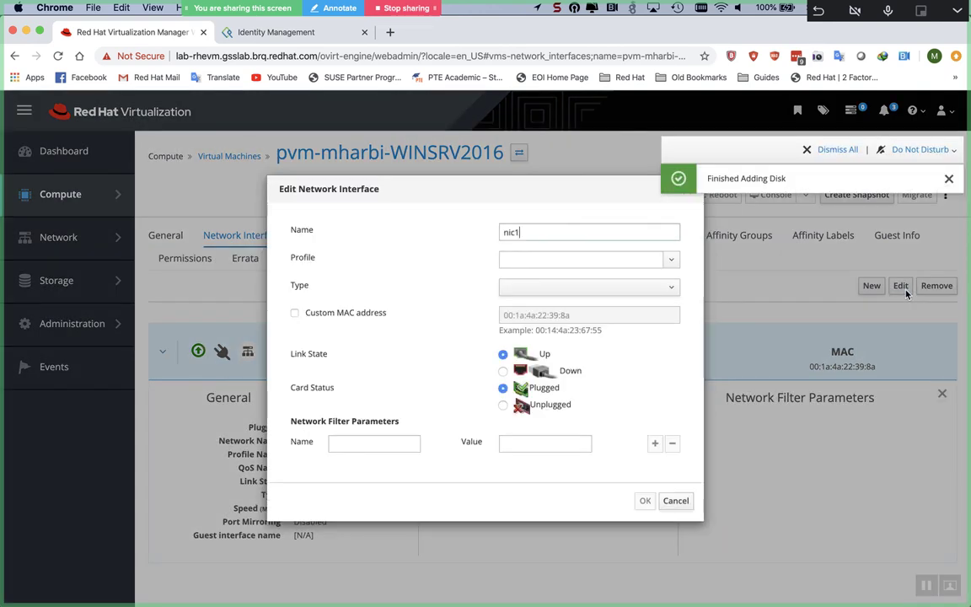
pyautogui.click(558, 287)
pyautogui.click(549, 309)
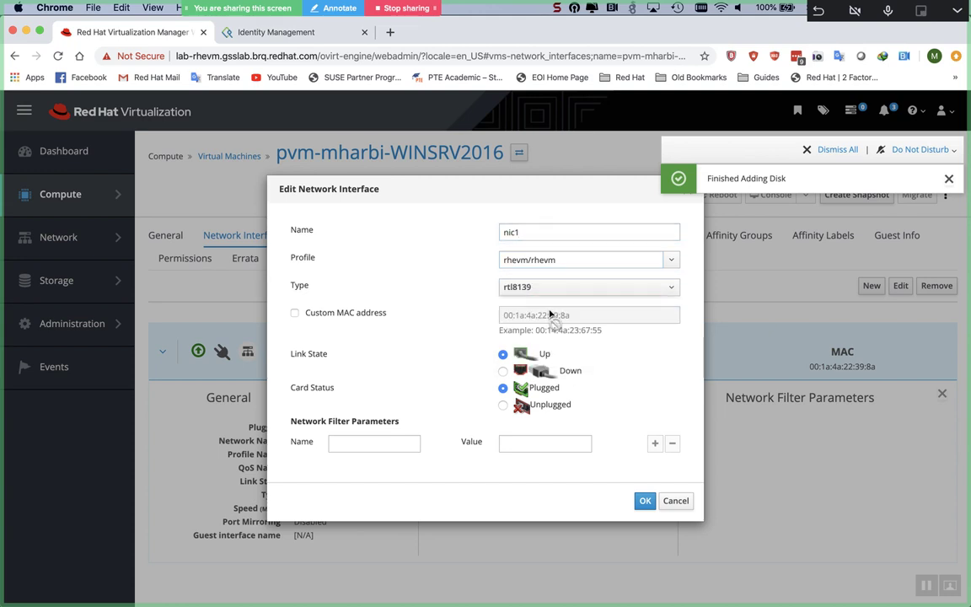
pyautogui.click(644, 502)
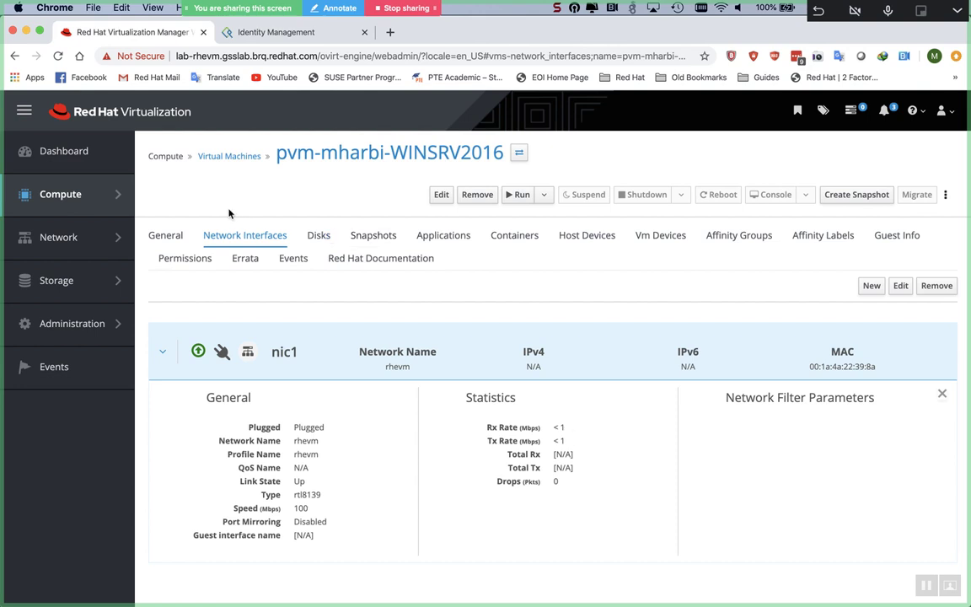
pyautogui.click(166, 235)
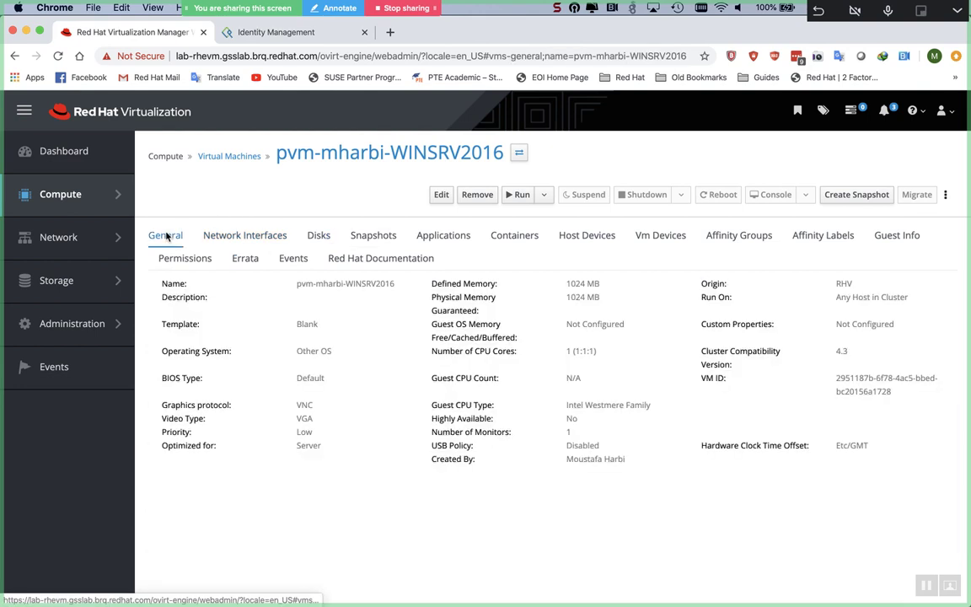
# Step: Change the WINSRV2016 VM's operating system from Other OS to Windows 2016 x64
pyautogui.click(441, 194)
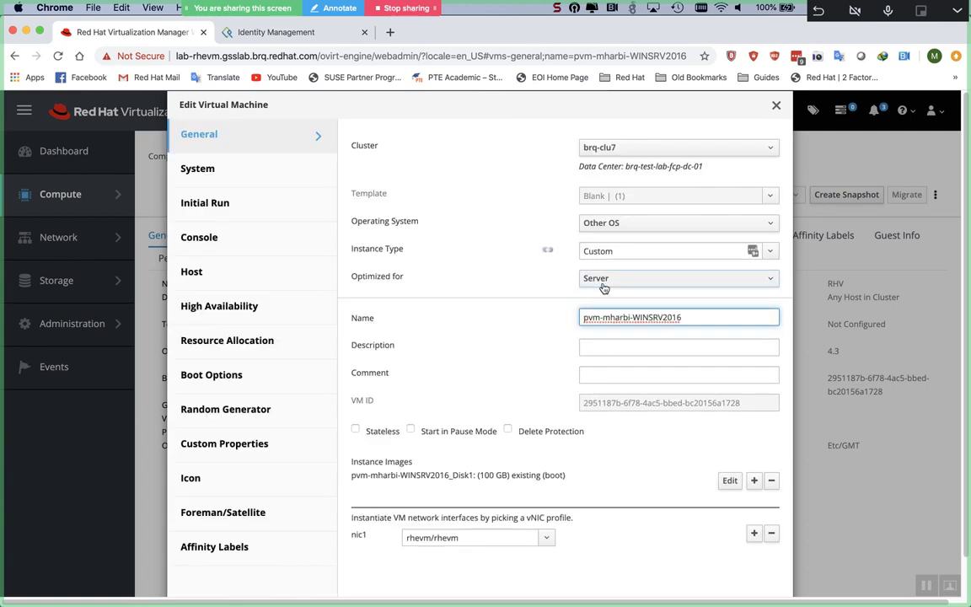
pyautogui.click(614, 222)
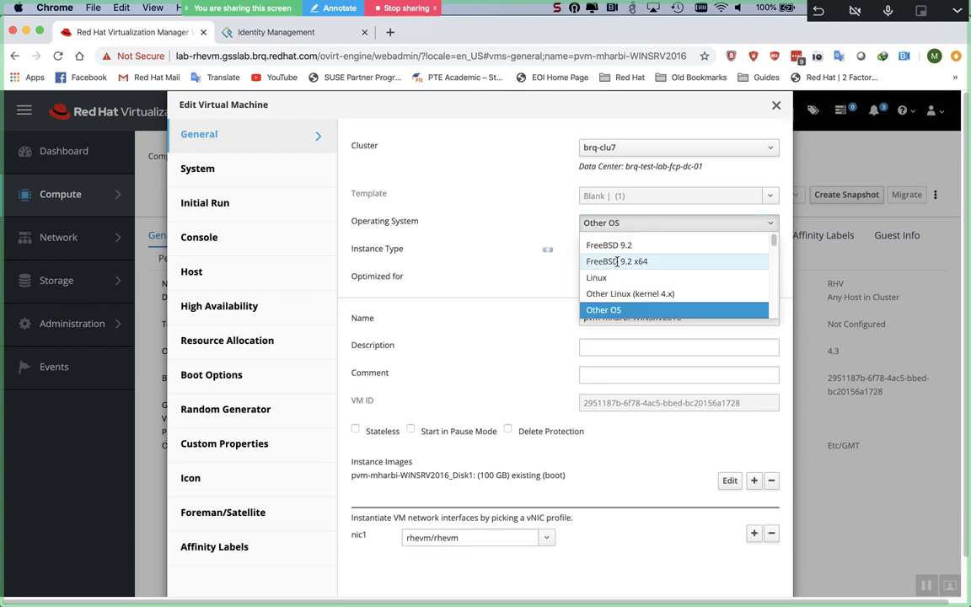
pyautogui.scroll(-10, 647, 285)
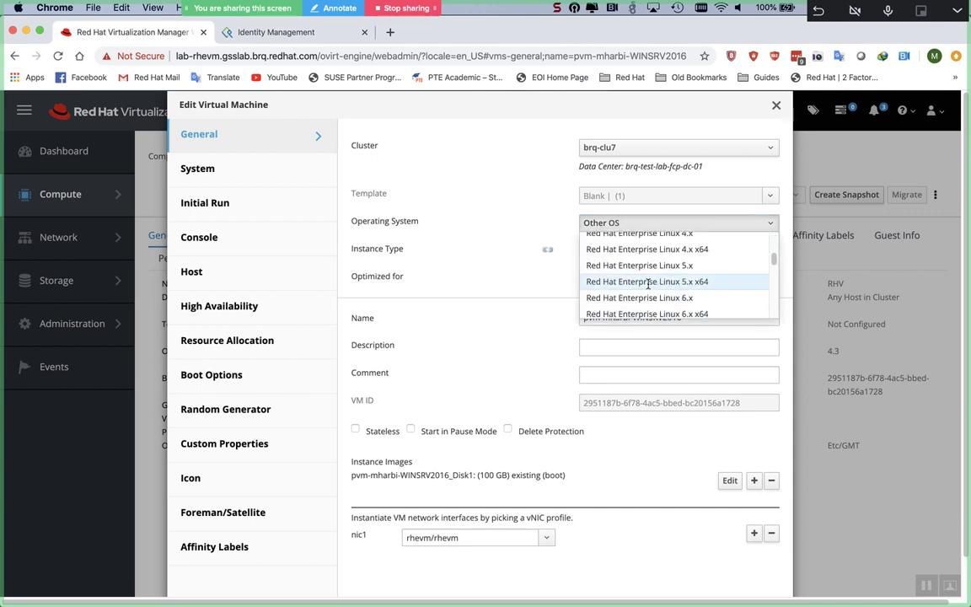
pyautogui.scroll(-5, 647, 284)
pyautogui.scroll(3, 647, 285)
pyautogui.scroll(-3, 649, 288)
pyautogui.scroll(-5, 649, 288)
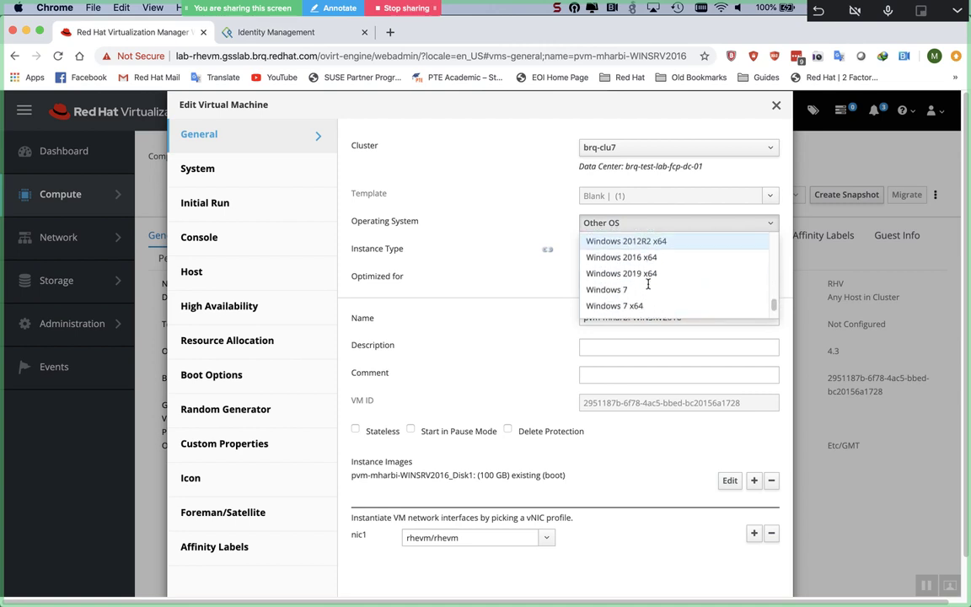
pyautogui.click(646, 256)
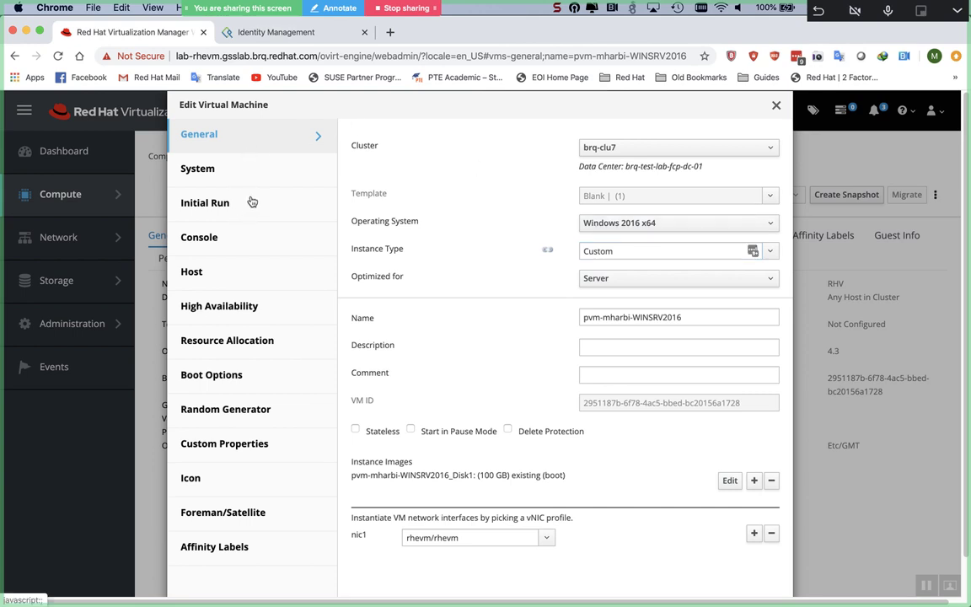
# Step: Set the VM's memory size to 8192 MB, with 32768 MB maximum memory
pyautogui.click(242, 162)
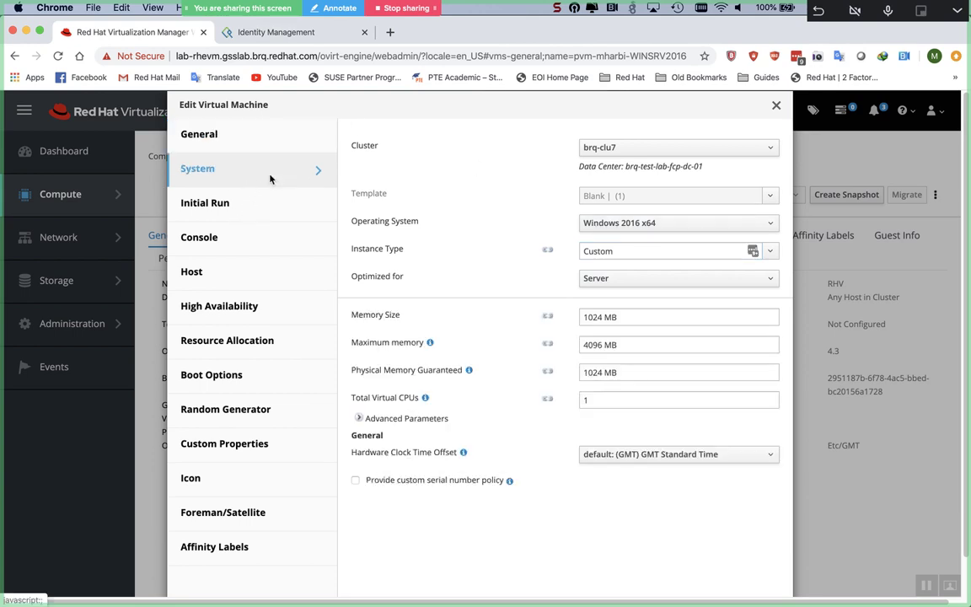
pyautogui.click(594, 316)
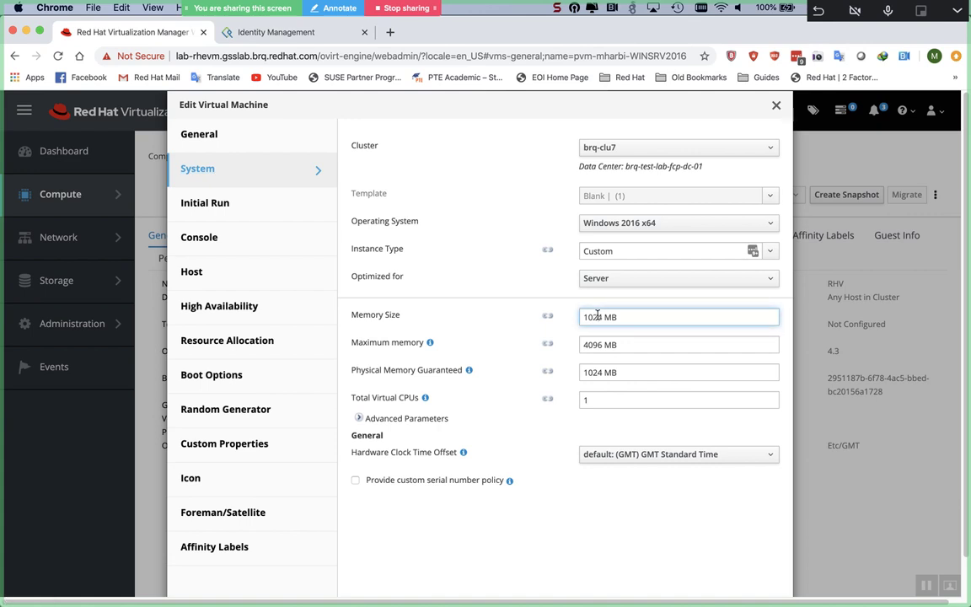
pyautogui.doubleClick(596, 316)
pyautogui.write('8196')
pyautogui.press('BackSpace')
pyautogui.write('2')
pyautogui.press('Tab')
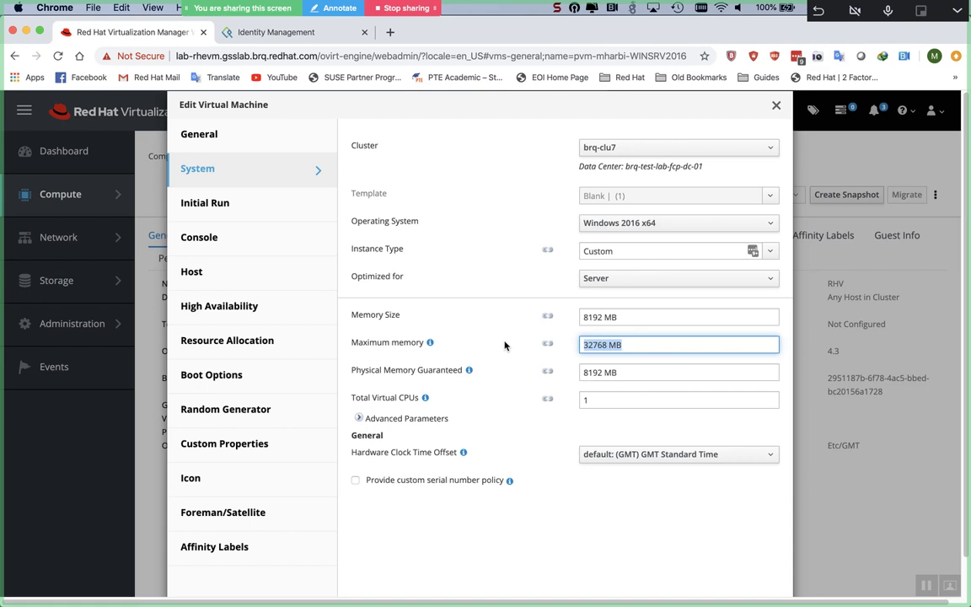
# Step: Give the VM 4 virtual CPUs, save it, and return to the Virtual Machines list
pyautogui.click(610, 401)
pyautogui.press('BackSpace')
pyautogui.write('4')
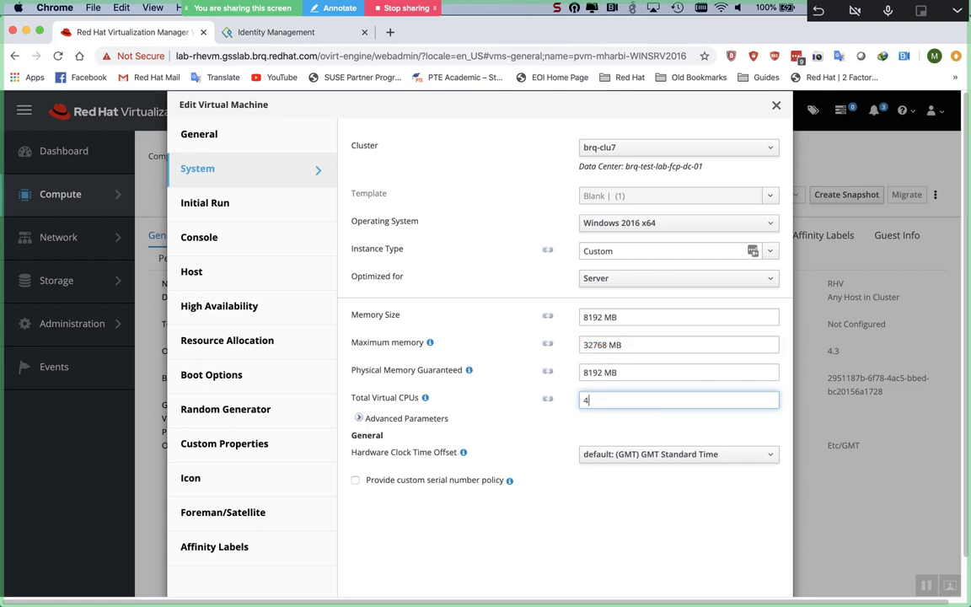
pyautogui.scroll(-2, 563, 446)
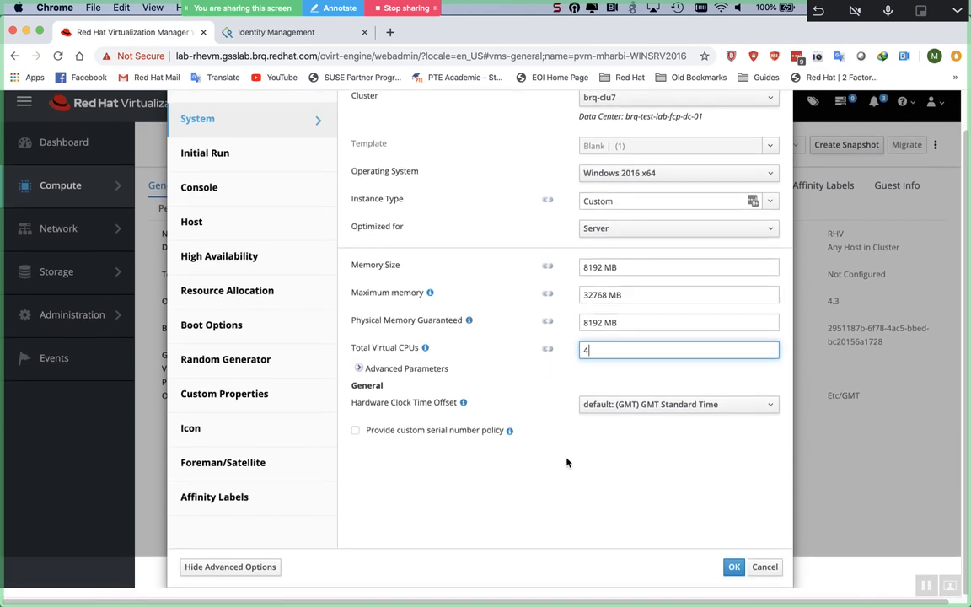
pyautogui.click(733, 576)
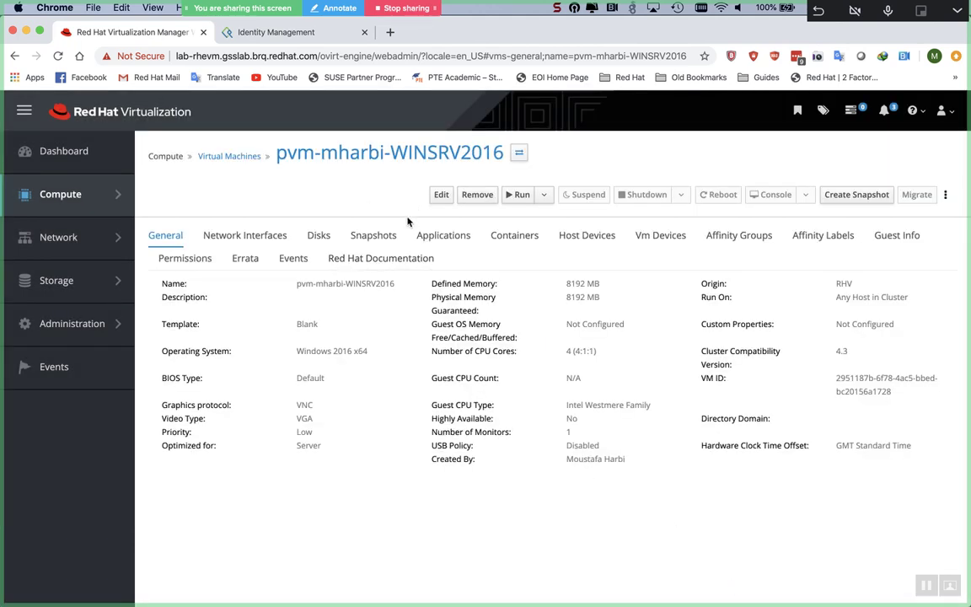
pyautogui.click(229, 156)
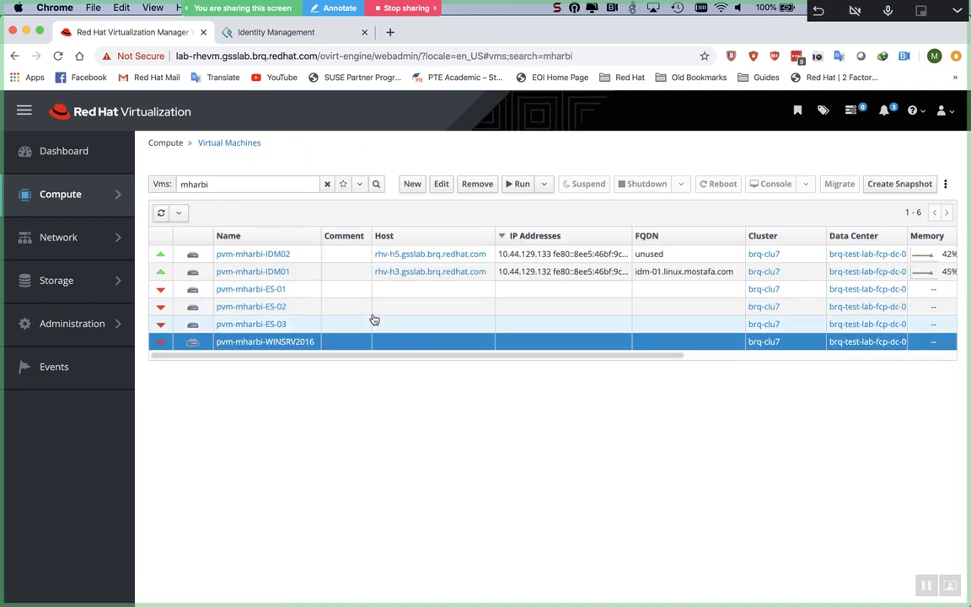
# Step: Run pvm-mharbi-WINSRV2016, save its console.vv file to Downloads, and return to iTerm2
pyautogui.click(515, 184)
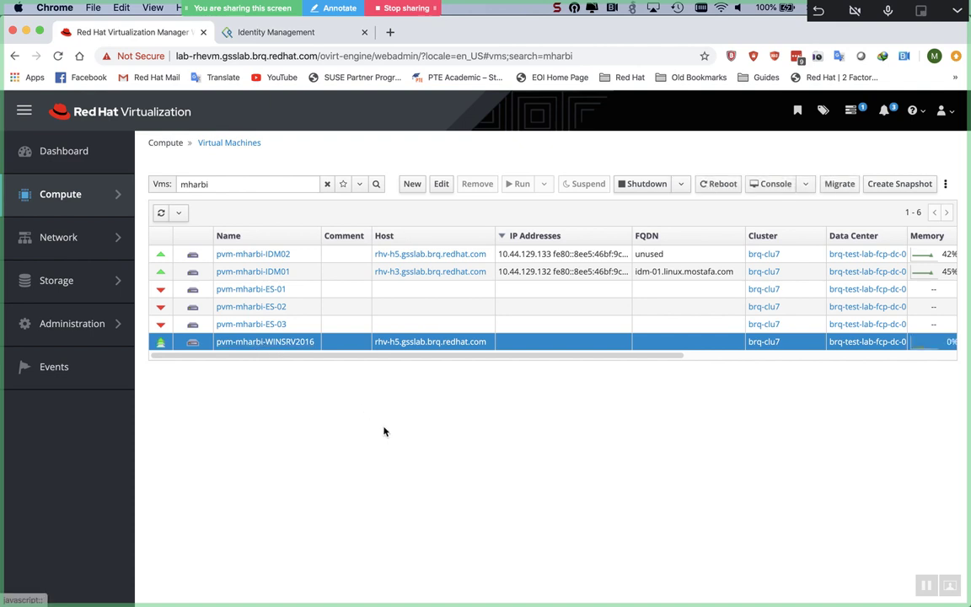
pyautogui.click(773, 191)
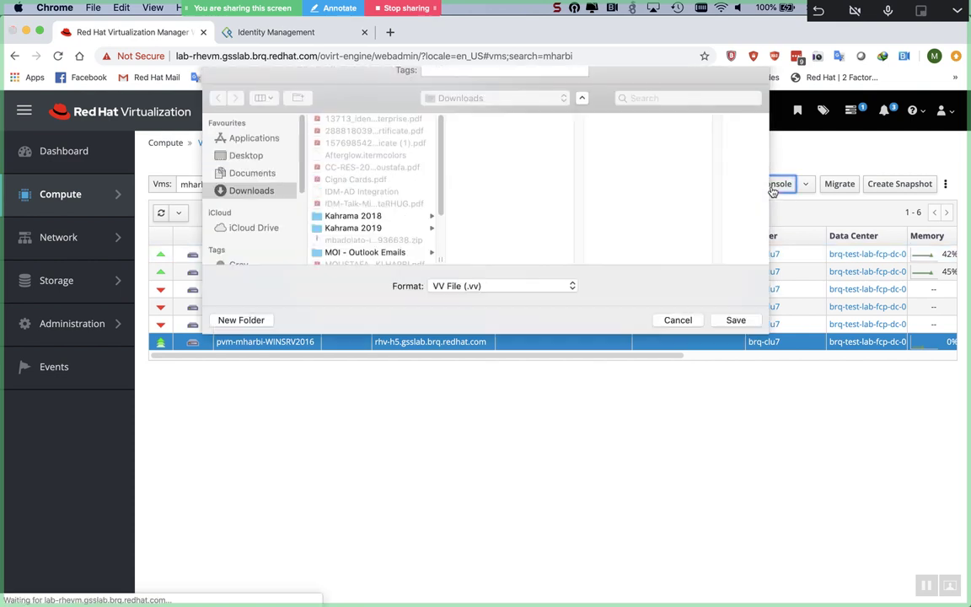
pyautogui.click(735, 353)
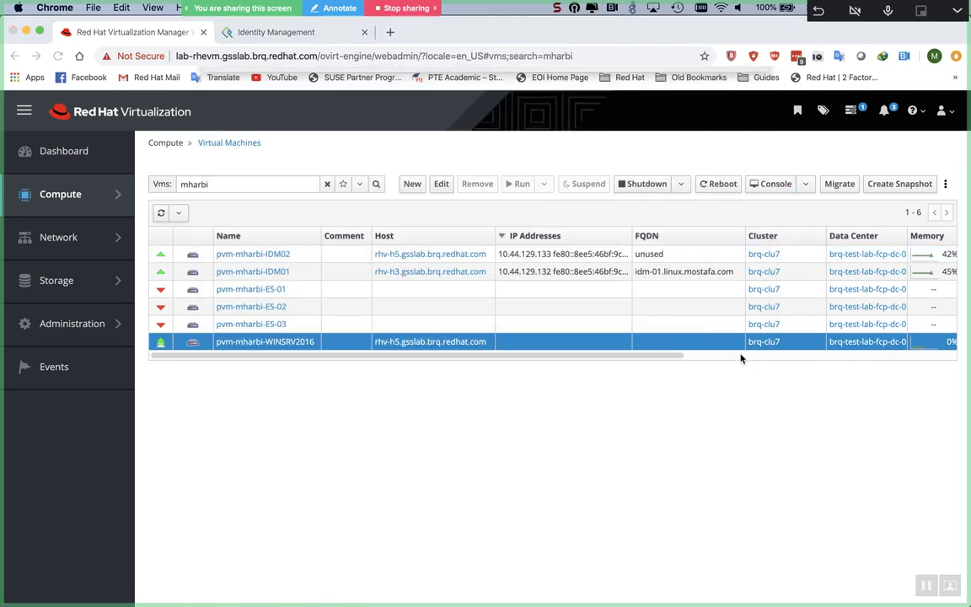
pyautogui.press('super+Tab')
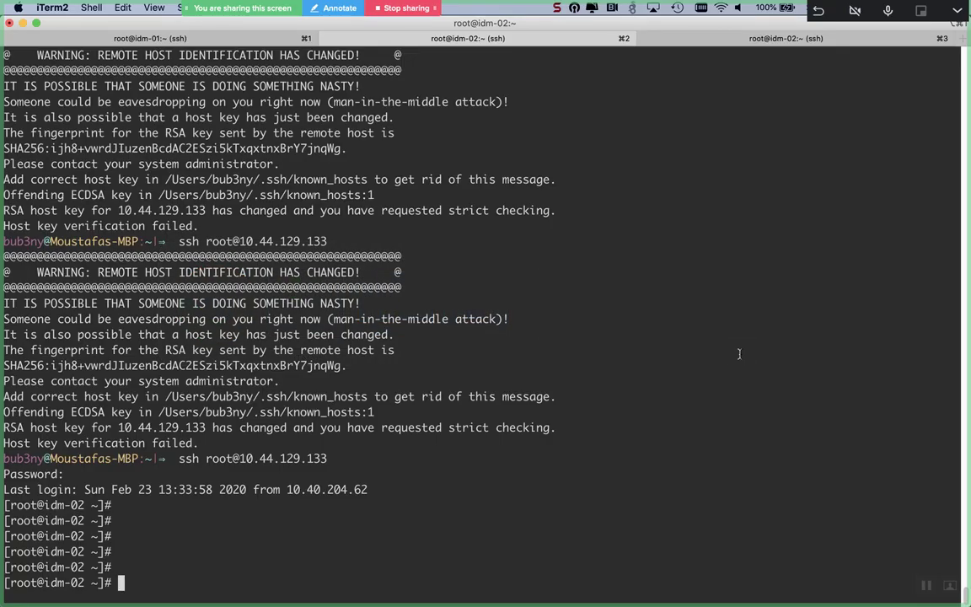
# Step: Log out of idm-02 on tab 3 and rerun the remote-viewer console.vv command from history
pyautogui.click(754, 40)
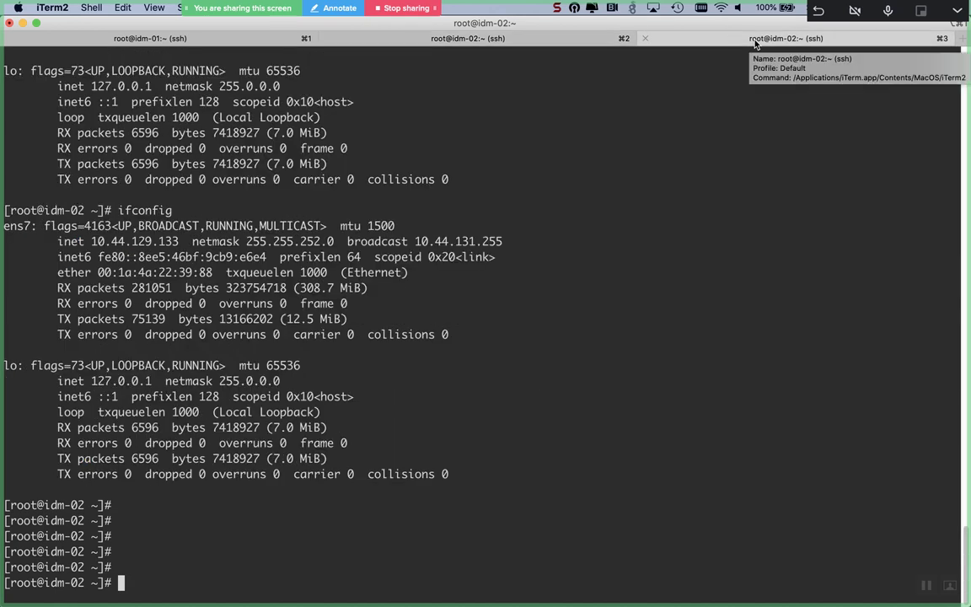
pyautogui.hotkey('ctrl', 'd')
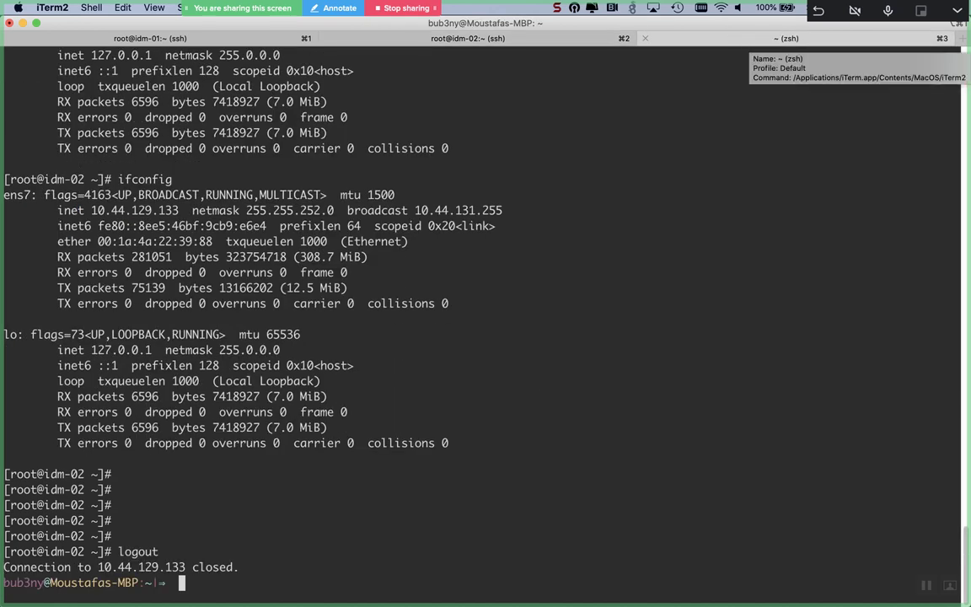
pyautogui.hotkey('ctrl', 'r')
pyautogui.write('consol')
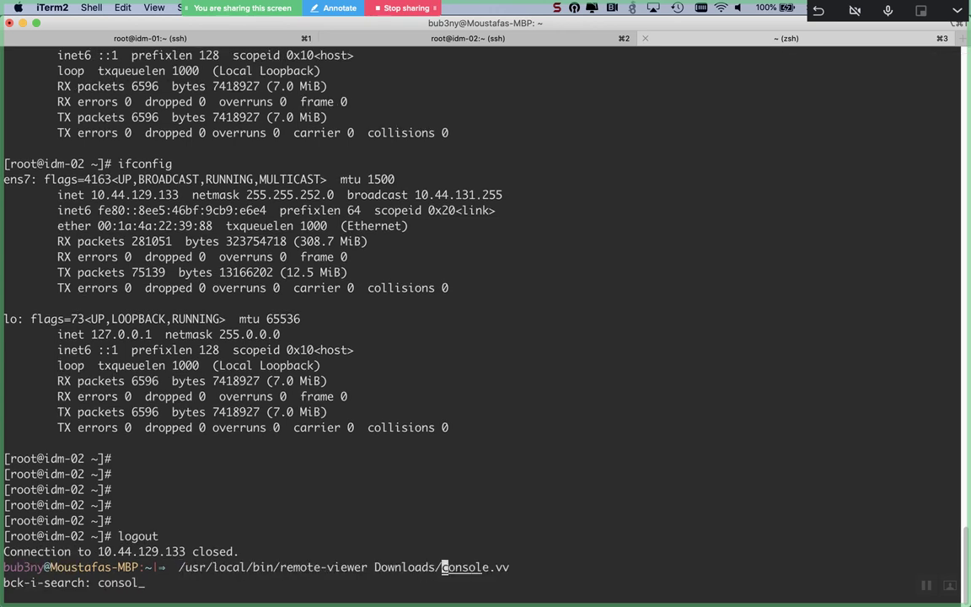
pyautogui.hotkey('ctrl', 'l')
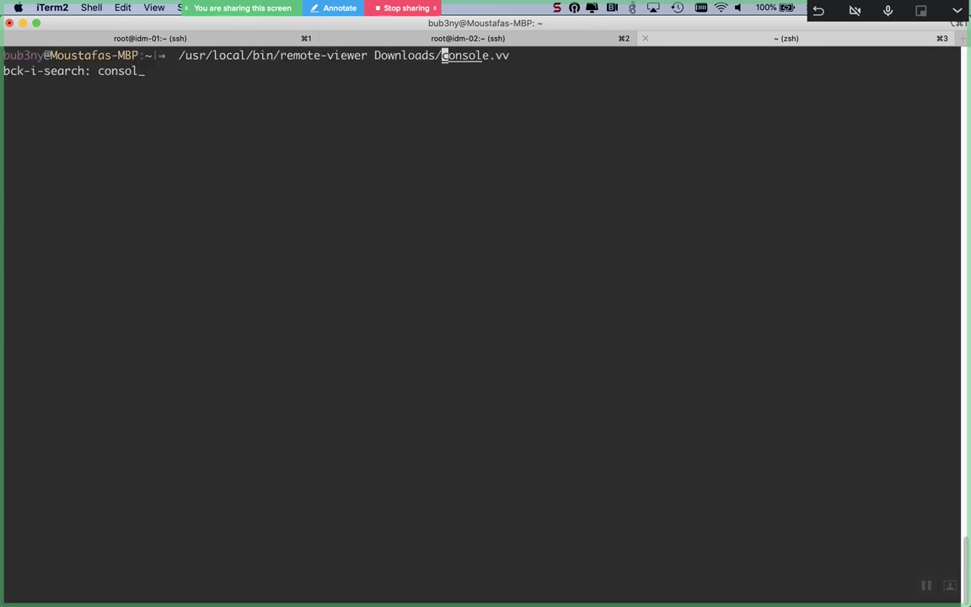
pyautogui.press('Return')
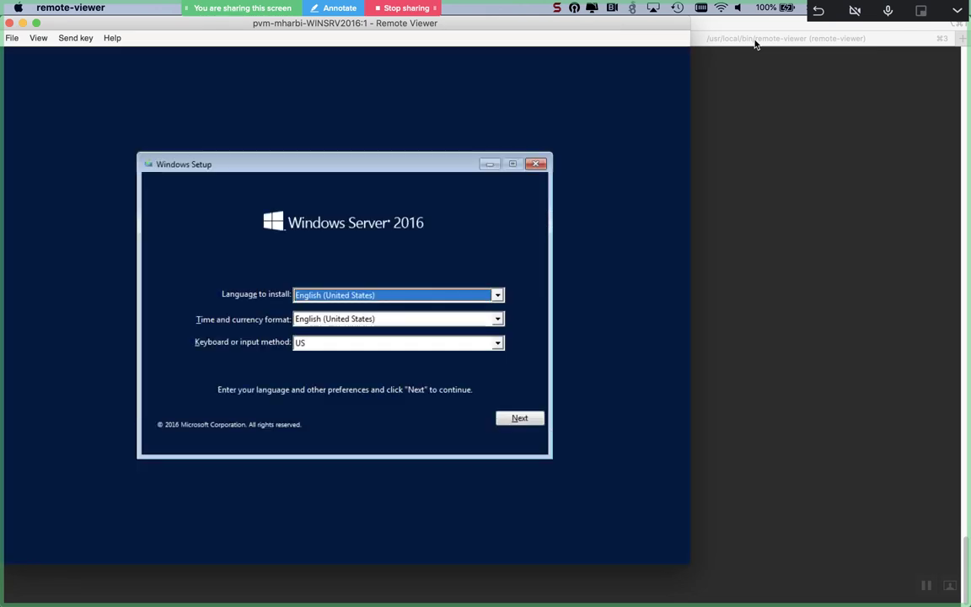
# Step: Start Windows Setup, pick Standard Evaluation (Desktop Experience), and accept the license terms
pyautogui.click(522, 418)
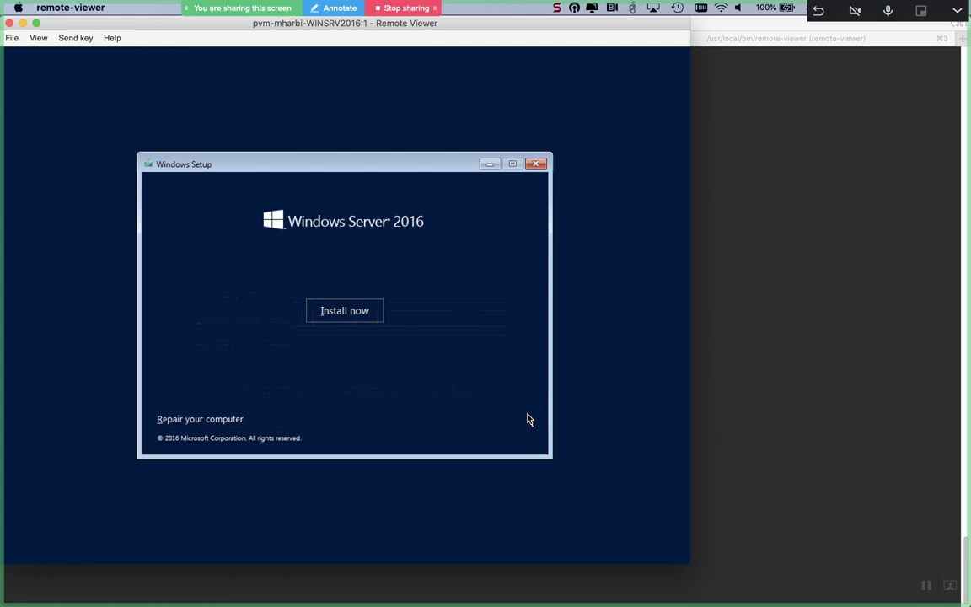
pyautogui.press('Return')
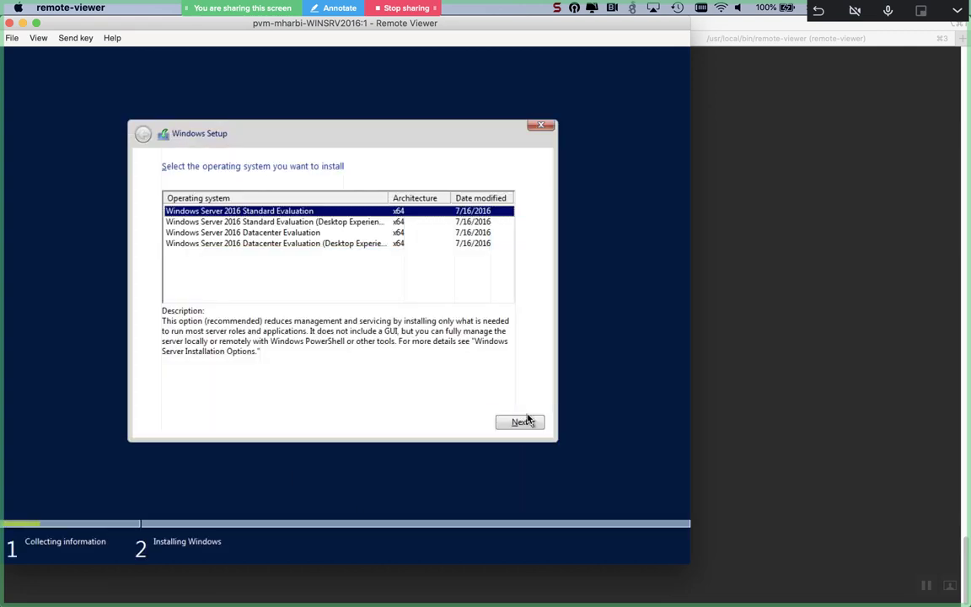
pyautogui.press('Down')
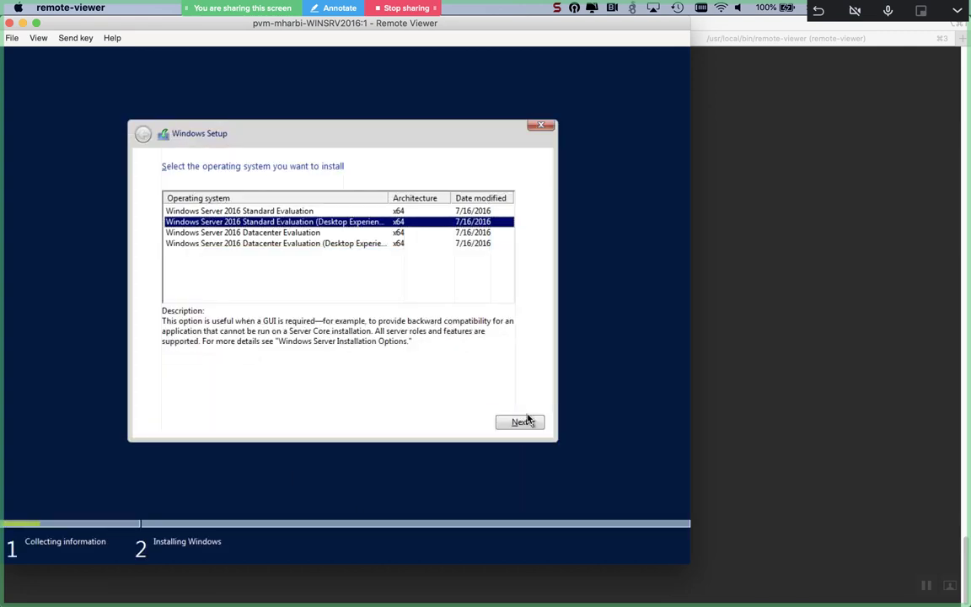
pyautogui.click(526, 421)
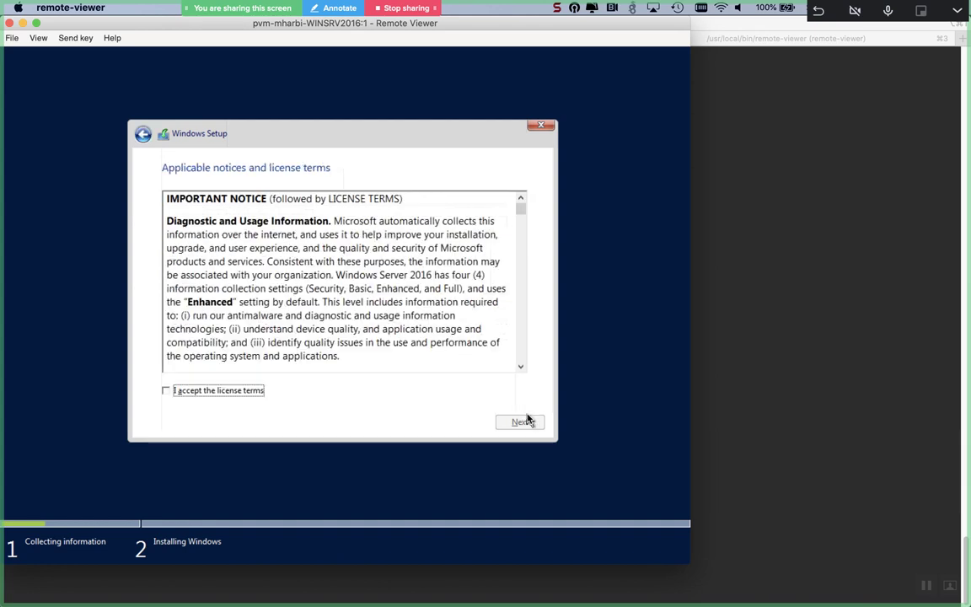
pyautogui.press('space')
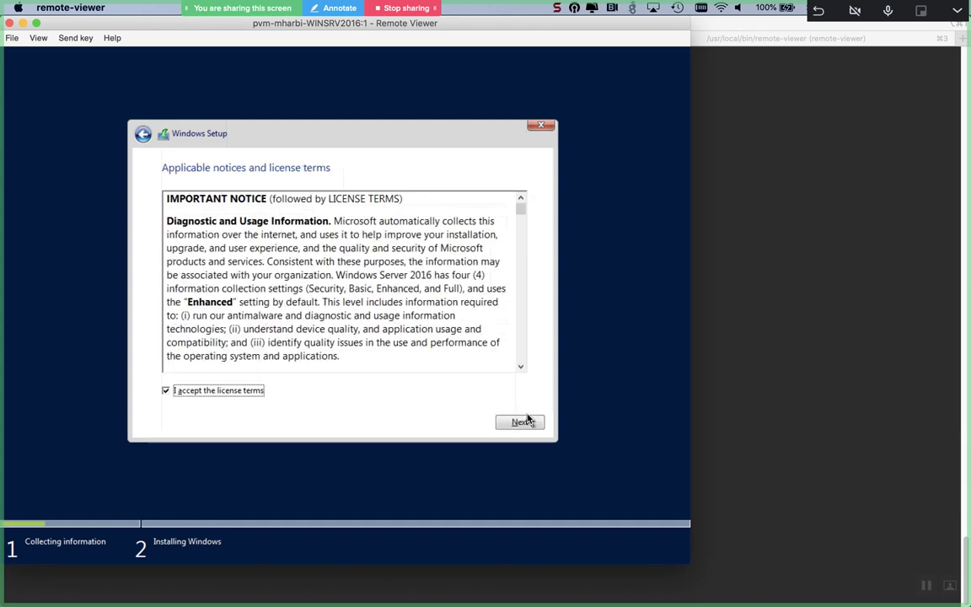
pyautogui.click(522, 421)
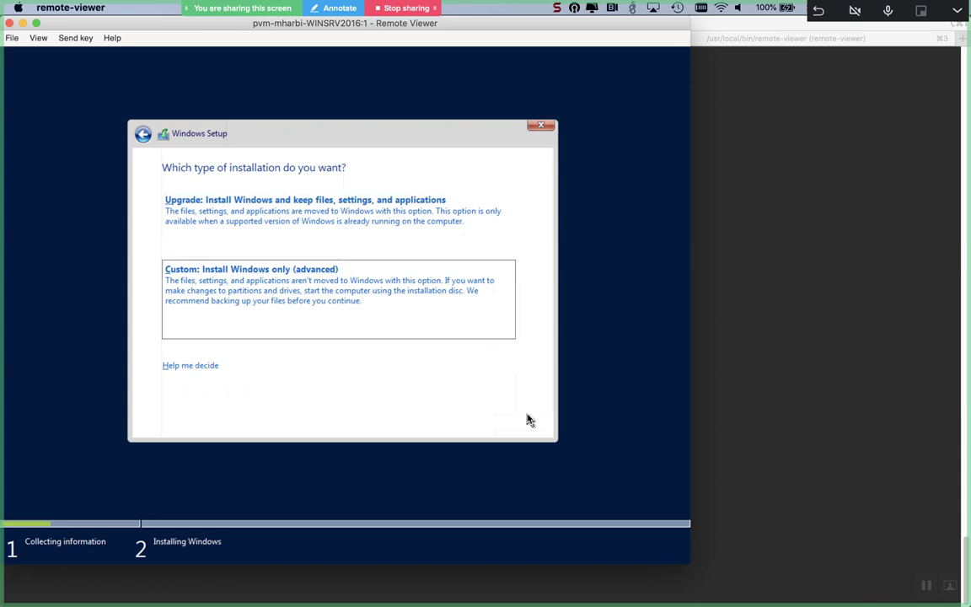
# Step: Custom-install Windows onto a new 102400 MB partition on Drive 0, then return to iTerm2
pyautogui.press('Return')
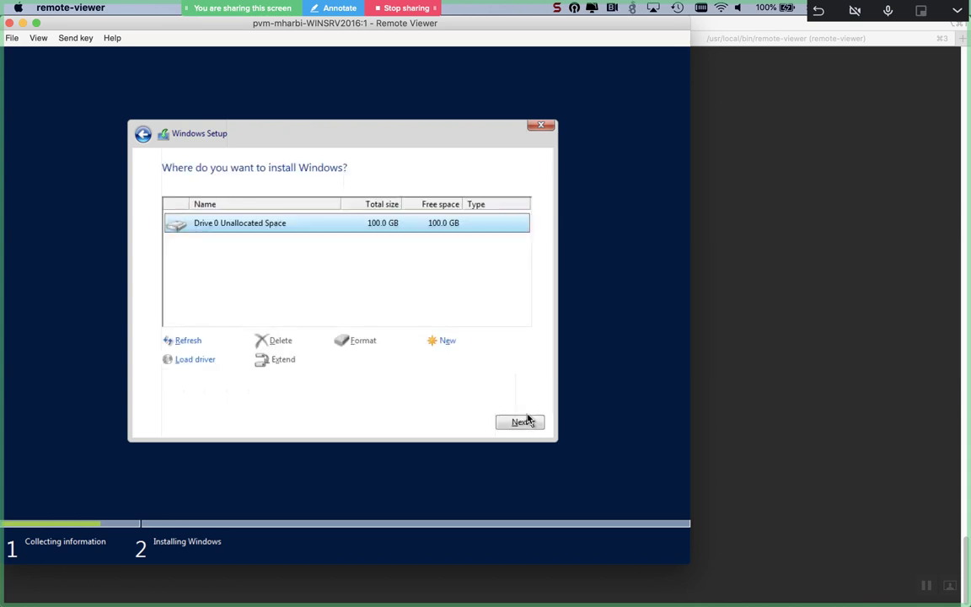
pyautogui.hotkey('alt', 'e')
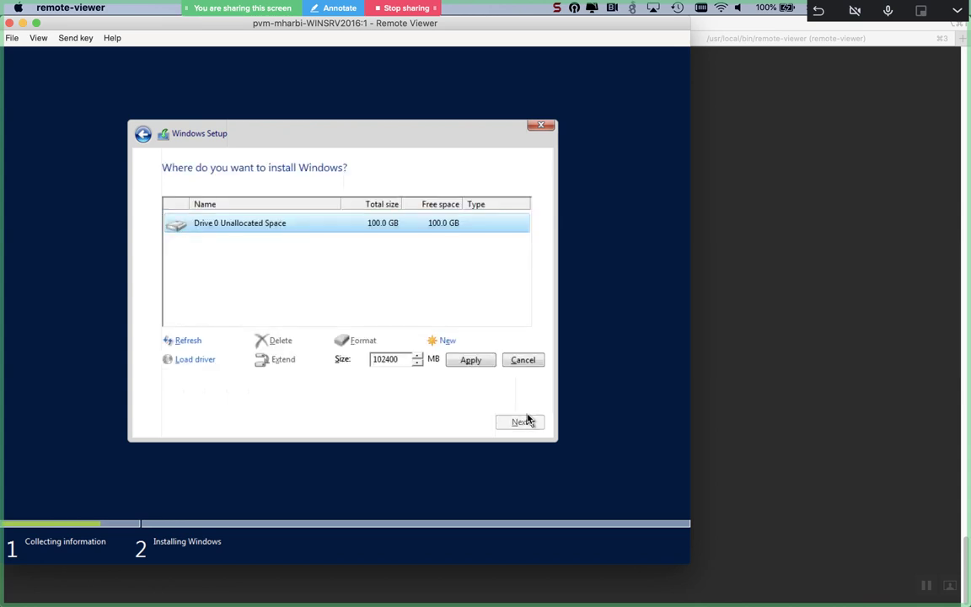
pyautogui.hotkey('alt', 'p')
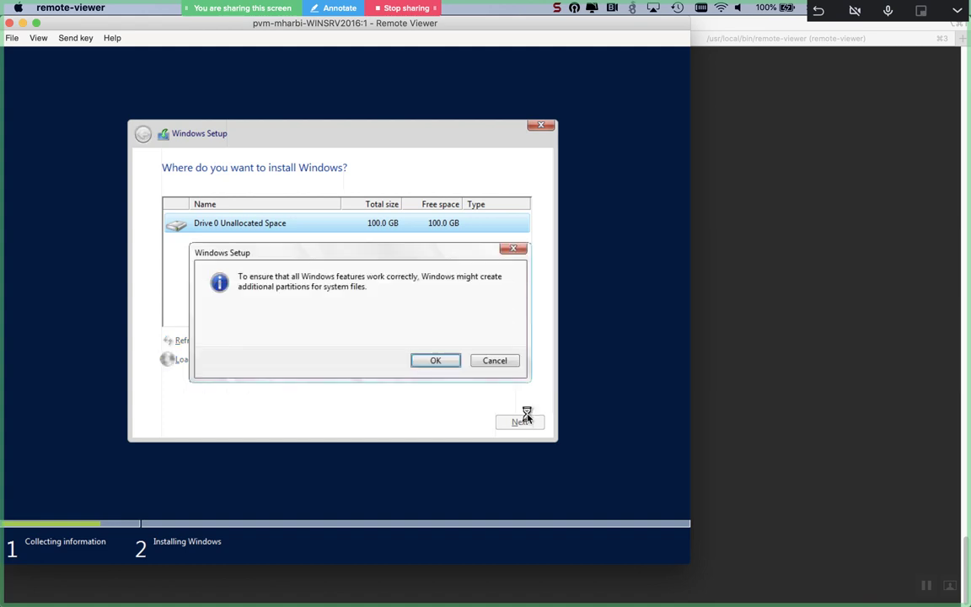
pyautogui.press('Return')
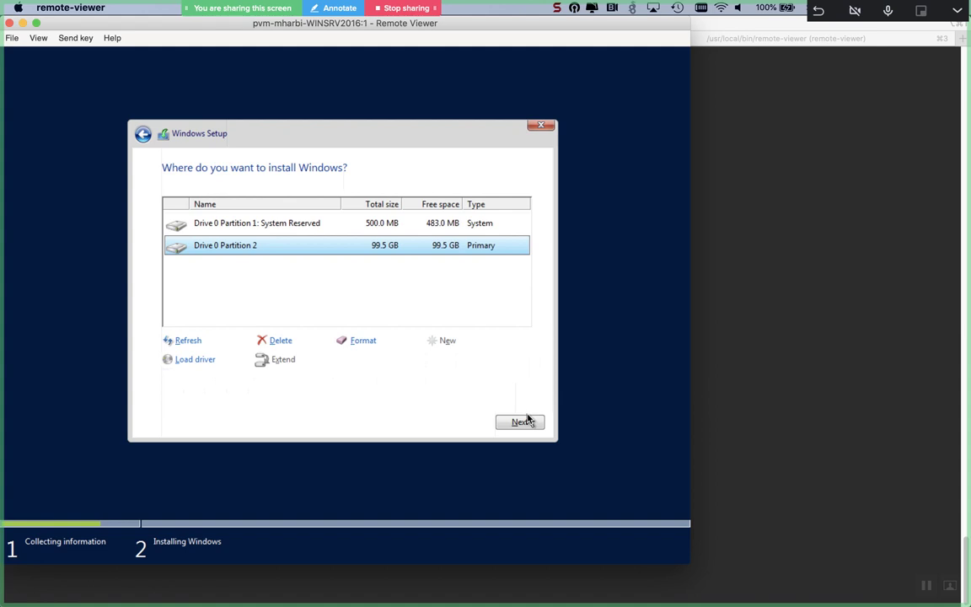
pyautogui.click(522, 421)
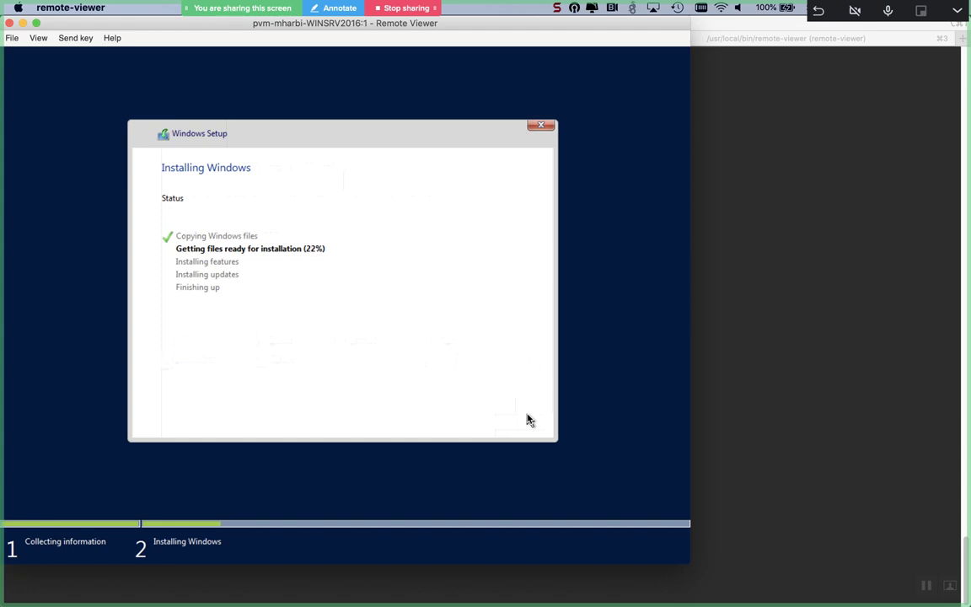
pyautogui.press('super+Tab')
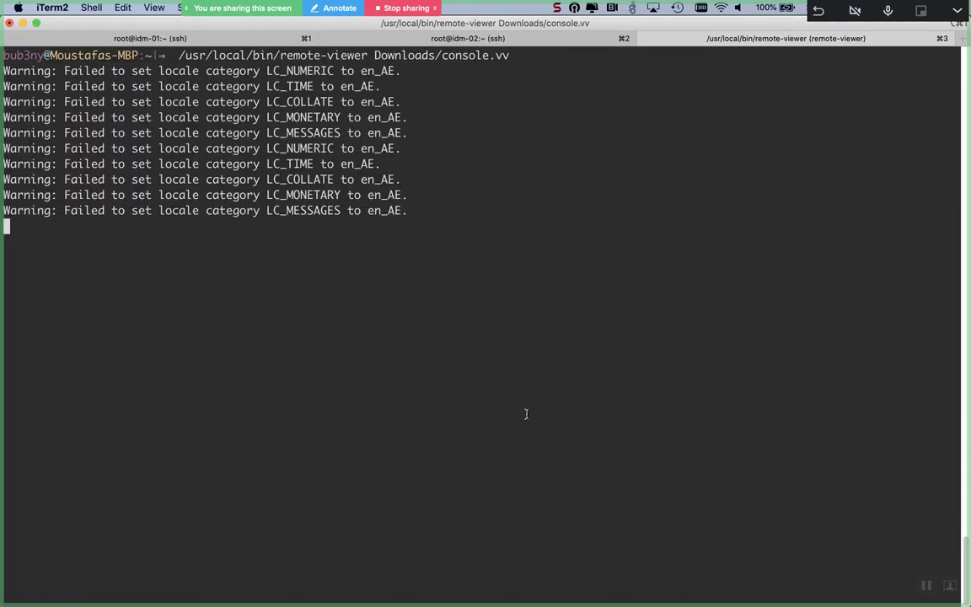
# Step: Print /etc/resolv.conf on idm-02 to confirm search linux.mostafa.com and nameserver 127.0.0.1
pyautogui.press('super+2')
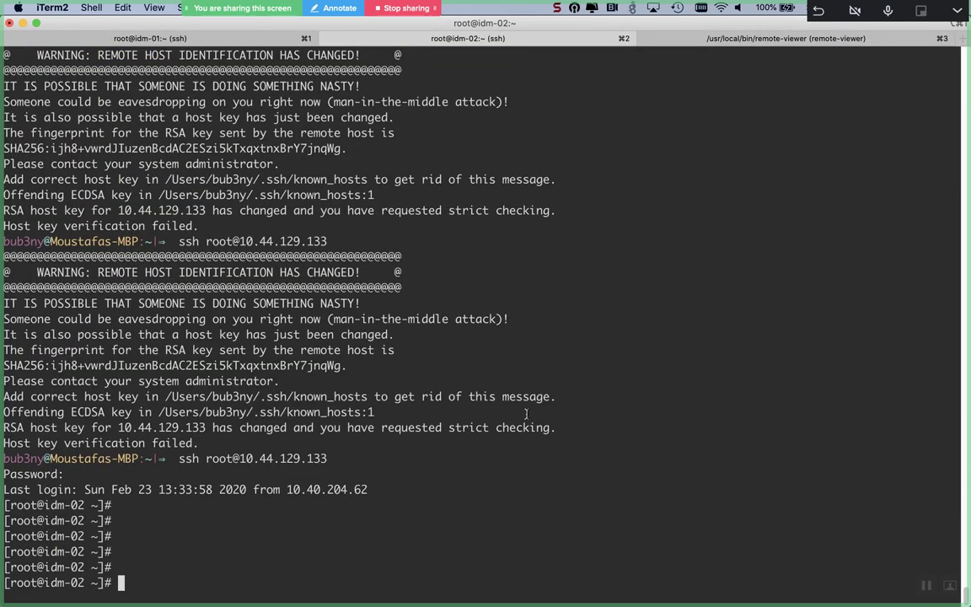
pyautogui.press('Return')
pyautogui.press('Return')
pyautogui.press('Return')
pyautogui.write('cat /etc/res')
pyautogui.press('Tab')
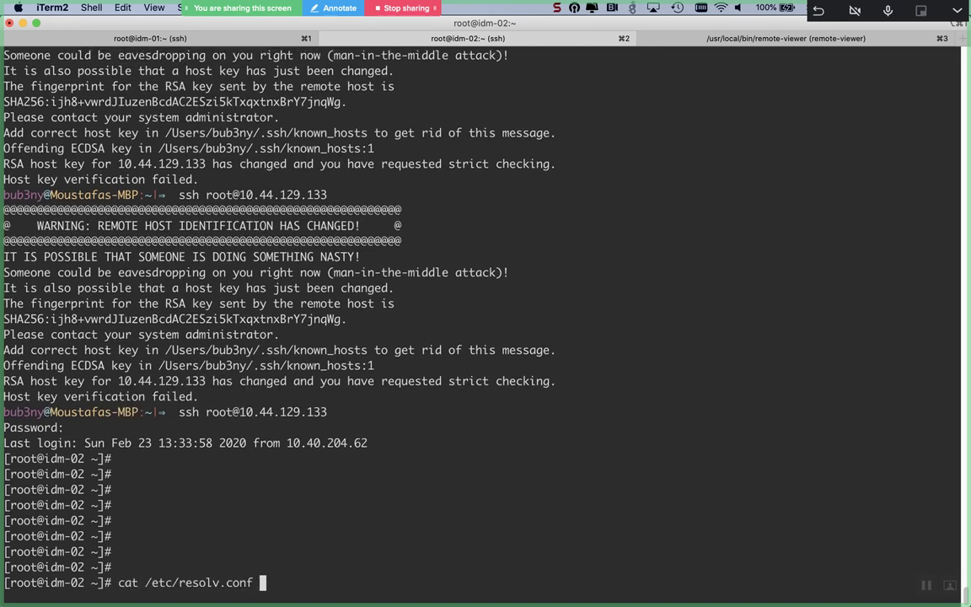
pyautogui.hotkey('ctrl', 'l')
pyautogui.press('Return')
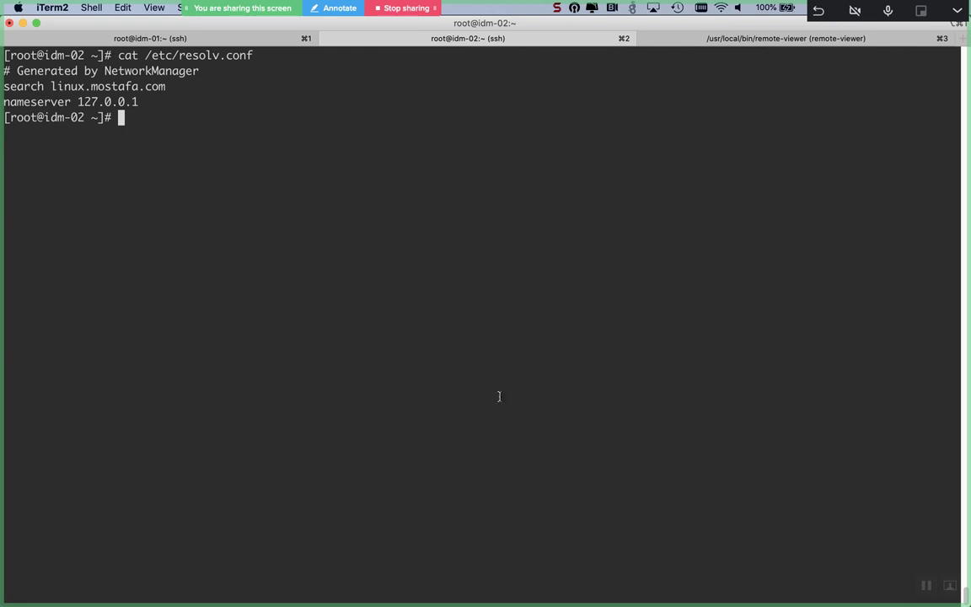
# Step: Print /etc/resolv.conf in the idm-01 session to check its current nameserver
pyautogui.click(205, 43)
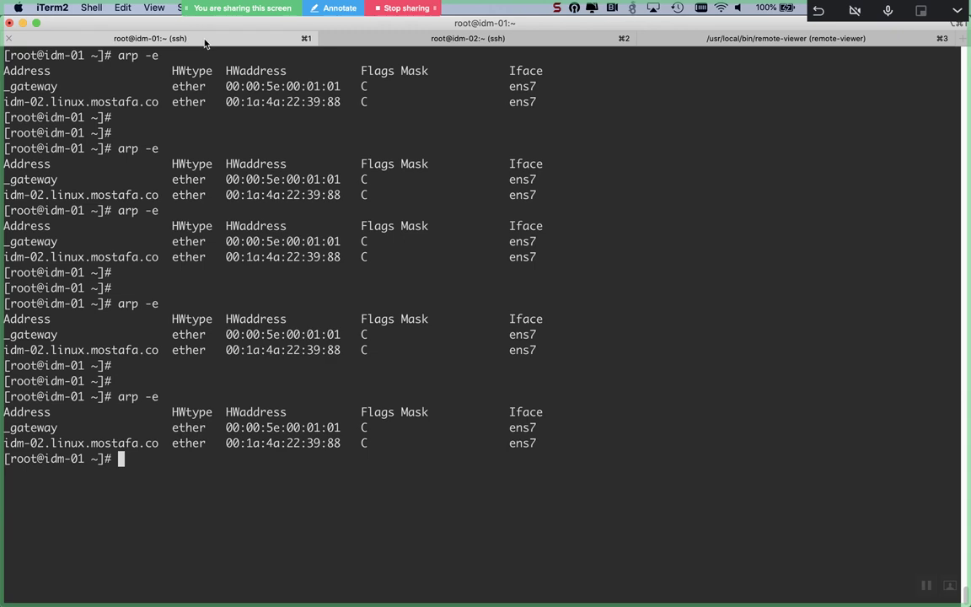
pyautogui.hotkey('ctrl', 'l')
pyautogui.write('if')
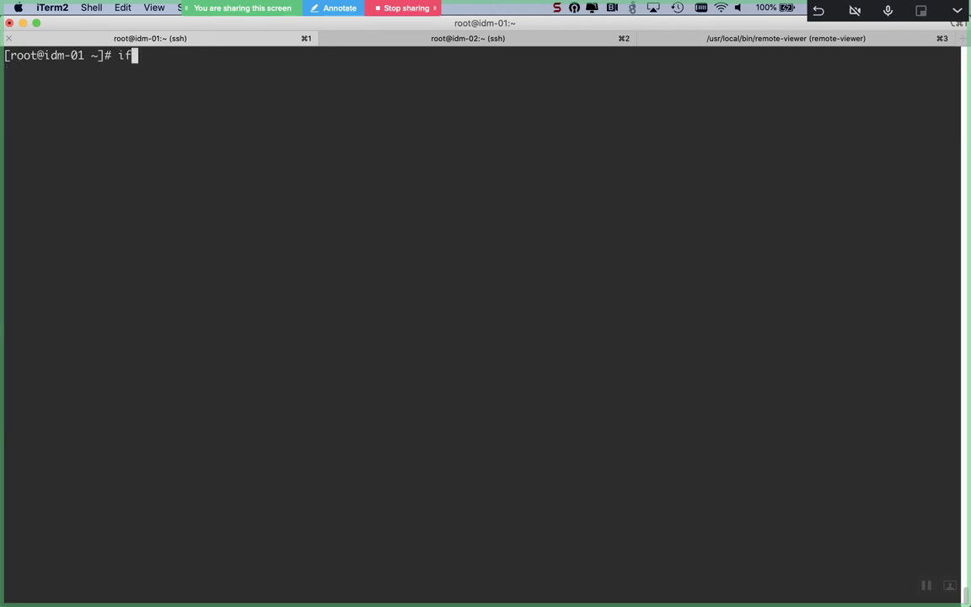
pyautogui.press('BackSpace')
pyautogui.press('BackSpace')
pyautogui.write('cat /etc/res')
pyautogui.press('Tab')
pyautogui.press('Return')
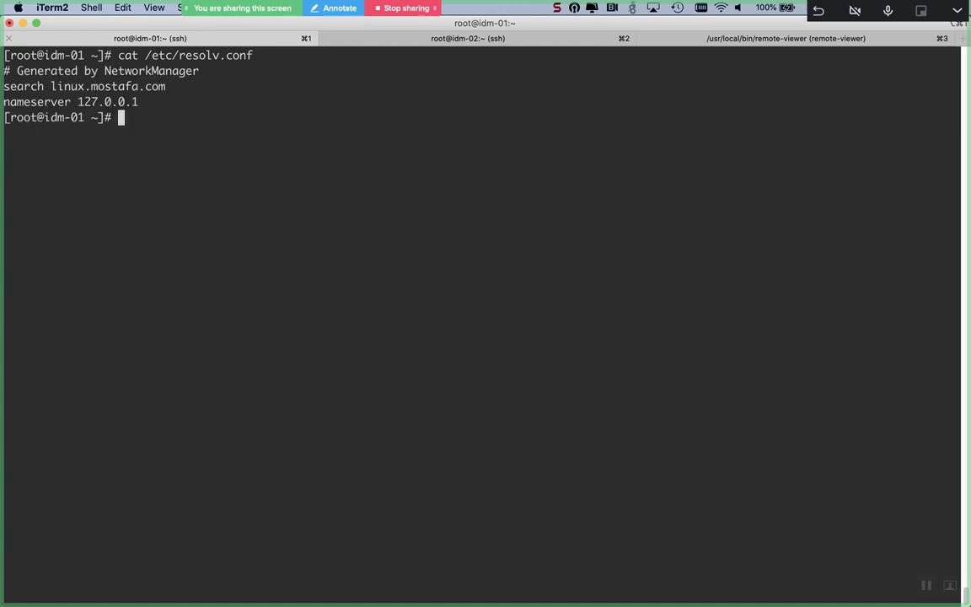
pyautogui.press('Return')
# Step: In nmtui, edit the ens7 connection and replace DNS server 8.8.8.8 with 127.0.0.1
pyautogui.write('nmtui')
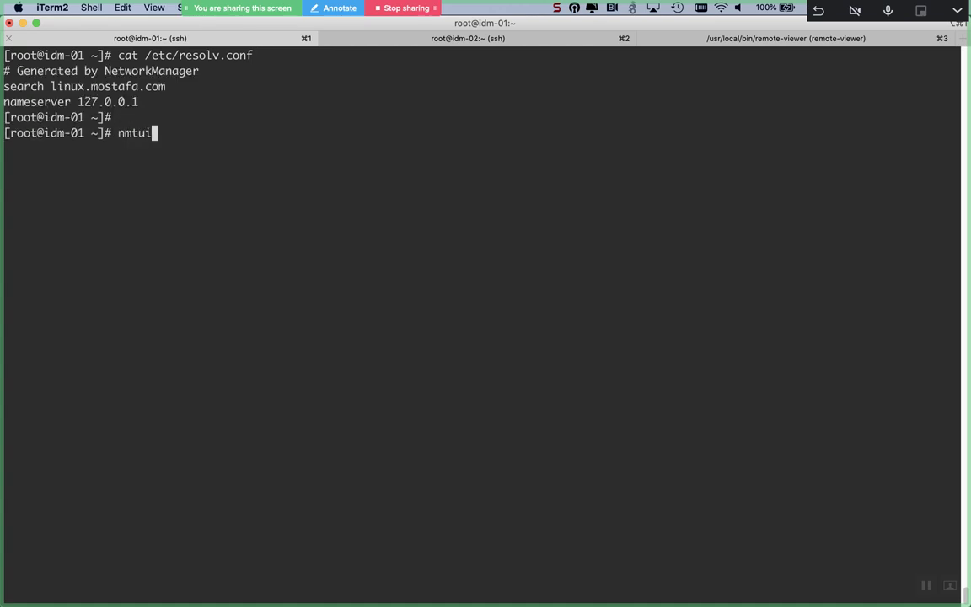
pyautogui.press('Return')
pyautogui.press('Return')
pyautogui.press('Tab')
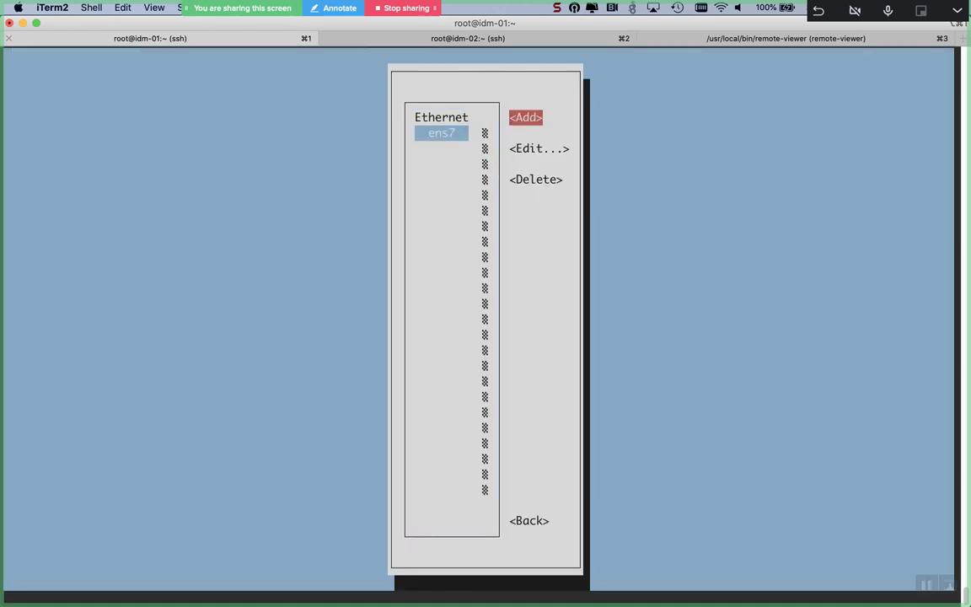
pyautogui.press('Down')
pyautogui.press('Return')
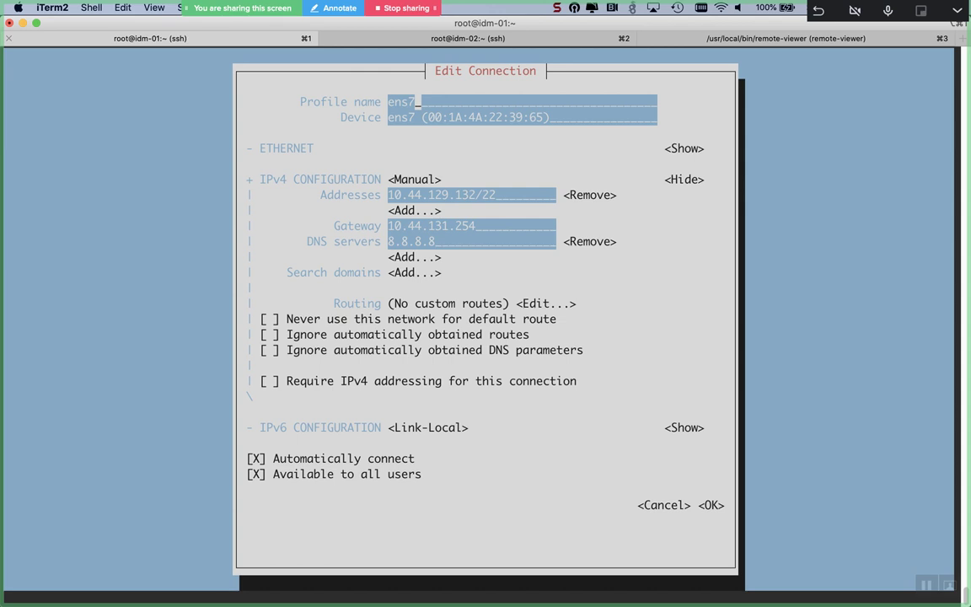
pyautogui.press('Tab')
pyautogui.press('Tab')
pyautogui.press('Tab')
pyautogui.press('Tab')
pyautogui.press('Tab')
pyautogui.press('Tab')
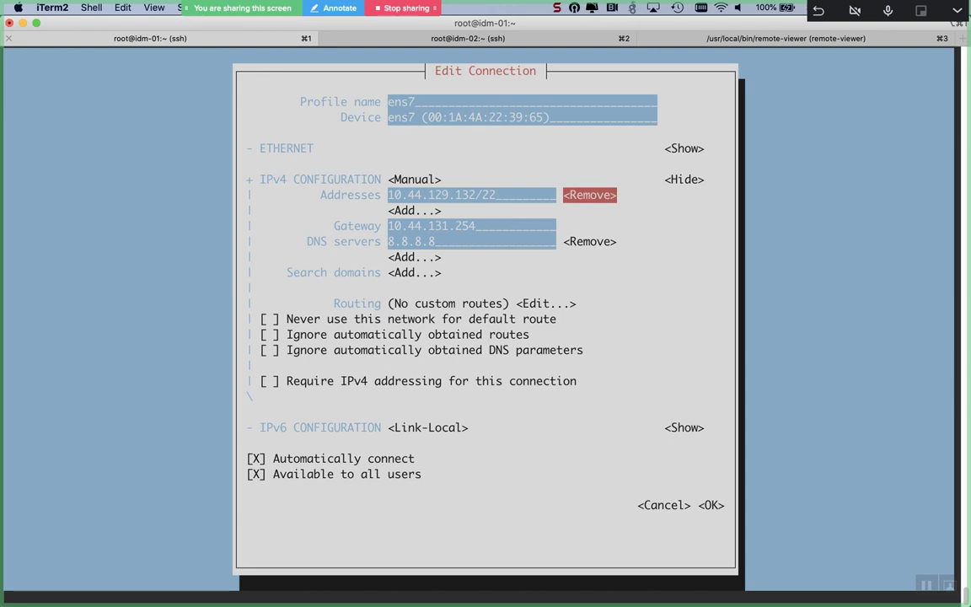
pyautogui.press('Tab')
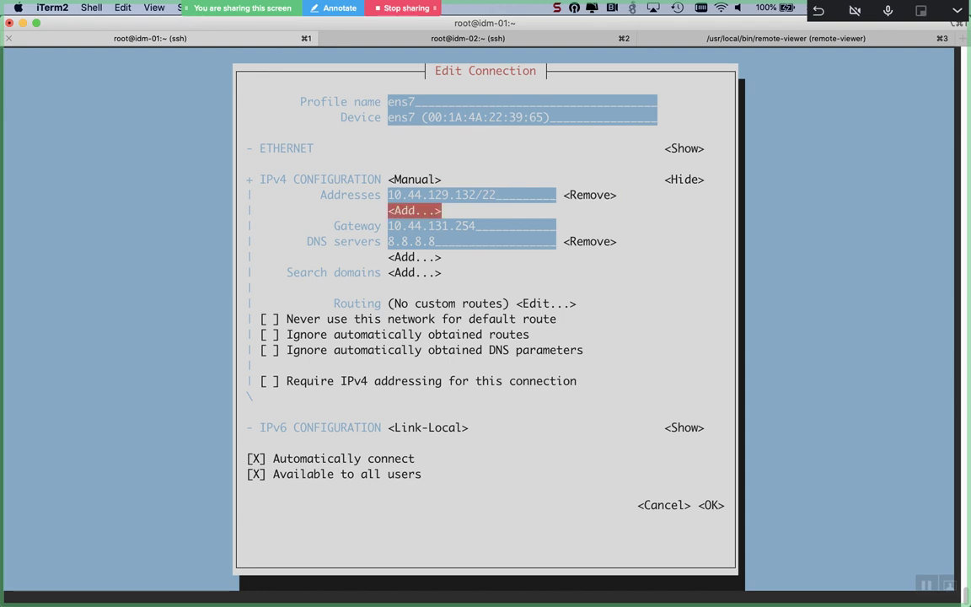
pyautogui.press('Tab')
pyautogui.press('Tab')
pyautogui.press('Tab')
pyautogui.hotkey('shift', 'Tab')
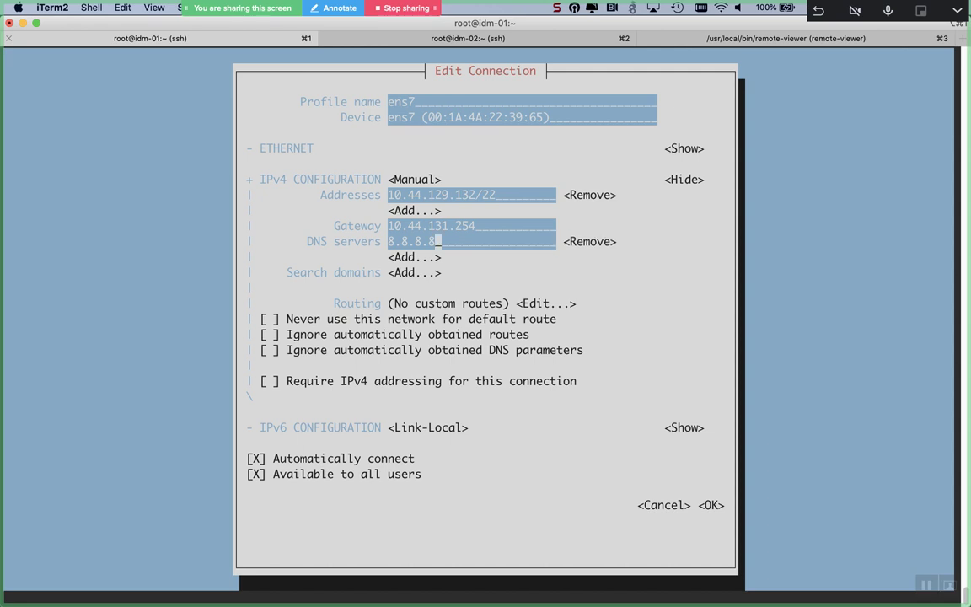
pyautogui.press('BackSpace')
pyautogui.press('BackSpace')
pyautogui.press('BackSpace')
pyautogui.press('BackSpace')
pyautogui.press('BackSpace')
pyautogui.press('BackSpace')
pyautogui.press('BackSpace')
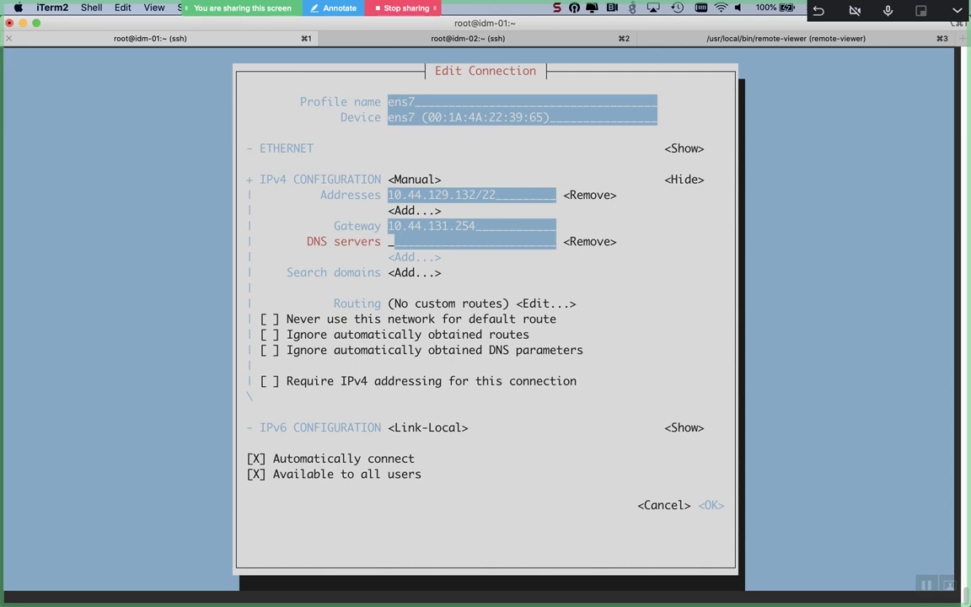
pyautogui.write('127.0.0.1')
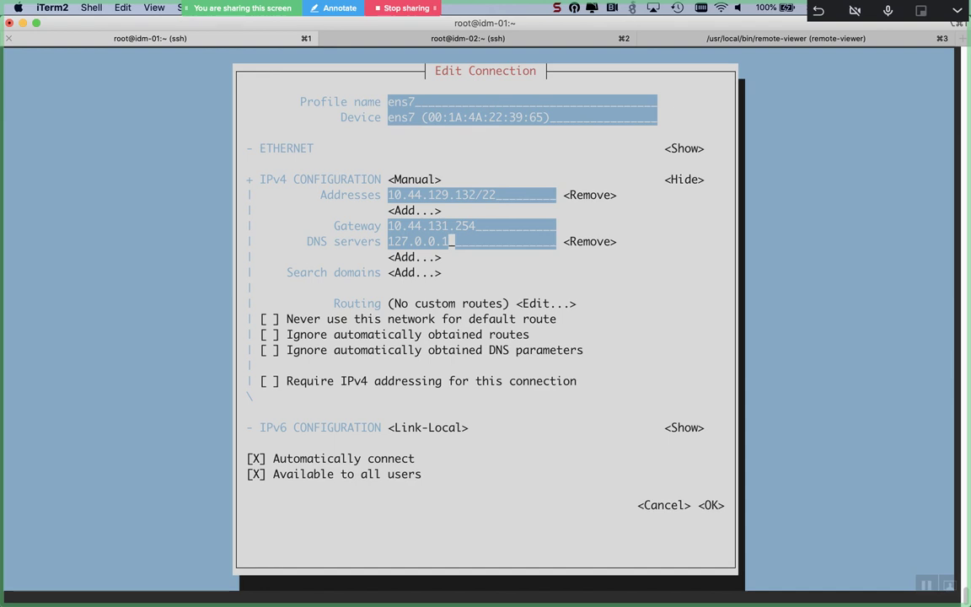
# Step: Re-enter 127.0.0.1 as the first DNS server and add an empty second DNS entry
pyautogui.press('Tab')
pyautogui.press('Return')
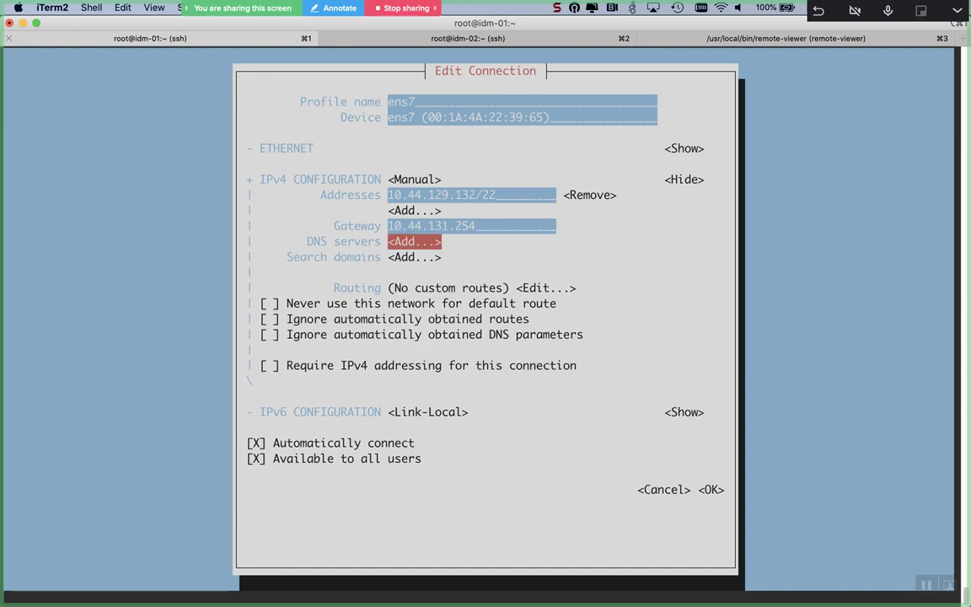
pyautogui.press('Return')
pyautogui.write('127.0.0.1')
pyautogui.press('Tab')
pyautogui.press('Tab')
pyautogui.press('Return')
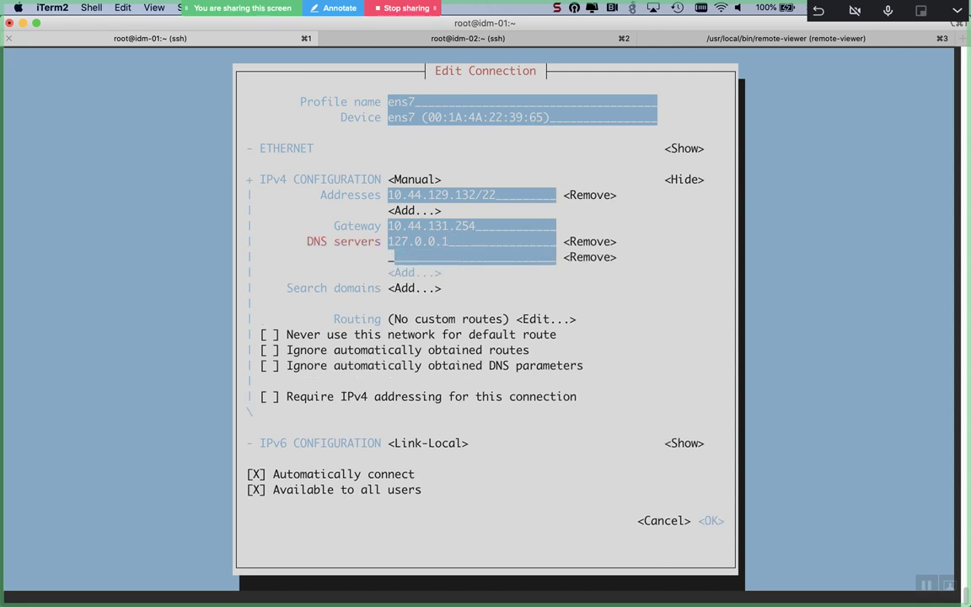
pyautogui.hotkey('shift', 'Tab')
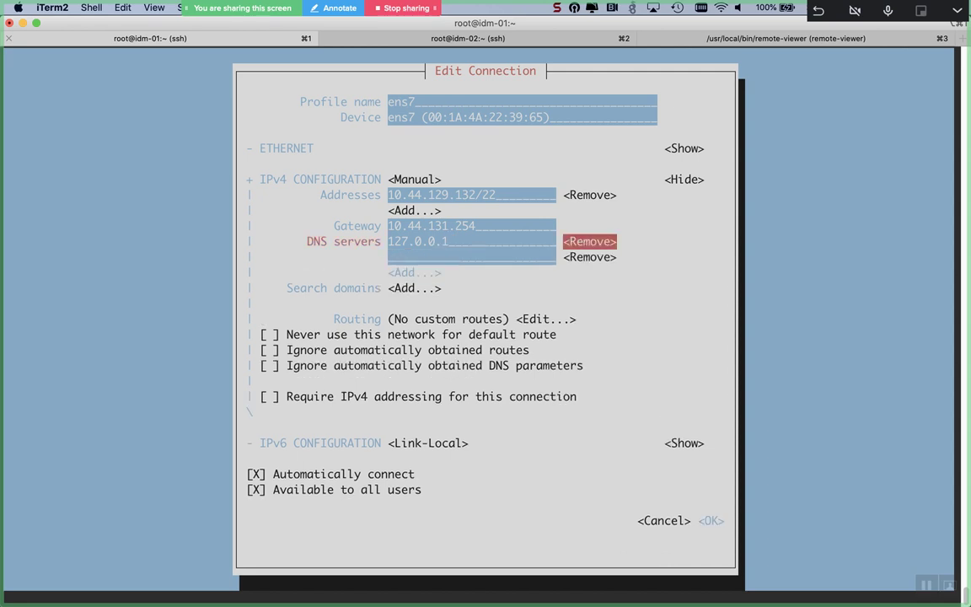
pyautogui.hotkey('shift', 'Tab')
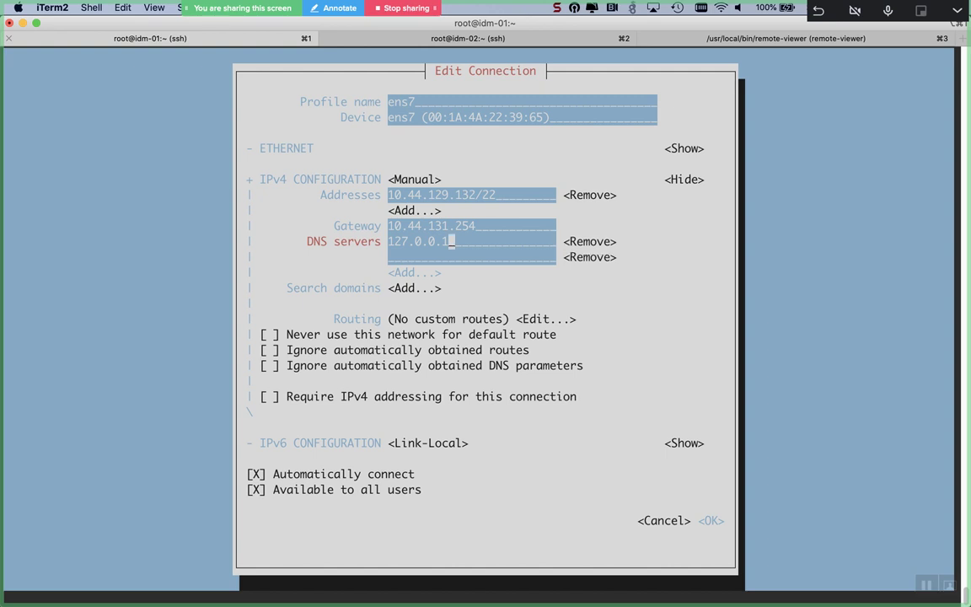
pyautogui.press('Tab')
pyautogui.press('Tab')
# Step: Copy idm-02's address 10.44.129.133 from ifconfig and paste it as idm-01's second DNS server
pyautogui.press('super+2')
pyautogui.write('ifconfig')
pyautogui.press('Return')
pyautogui.moveTo(2, 5)
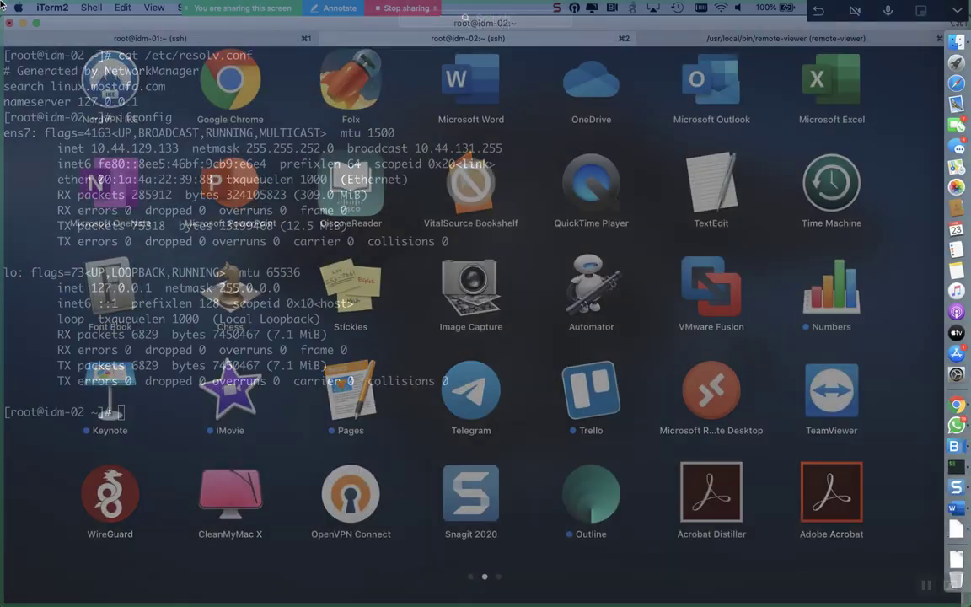
pyautogui.click(90, 99)
pyautogui.doubleClick(141, 150)
pyautogui.press('super+c')
pyautogui.click(157, 40)
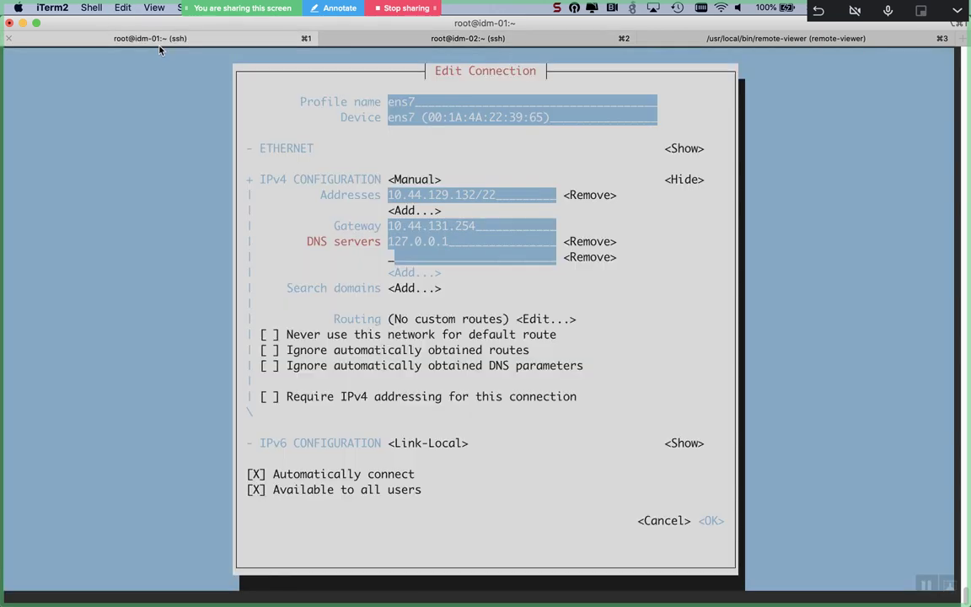
pyautogui.press('super+v')
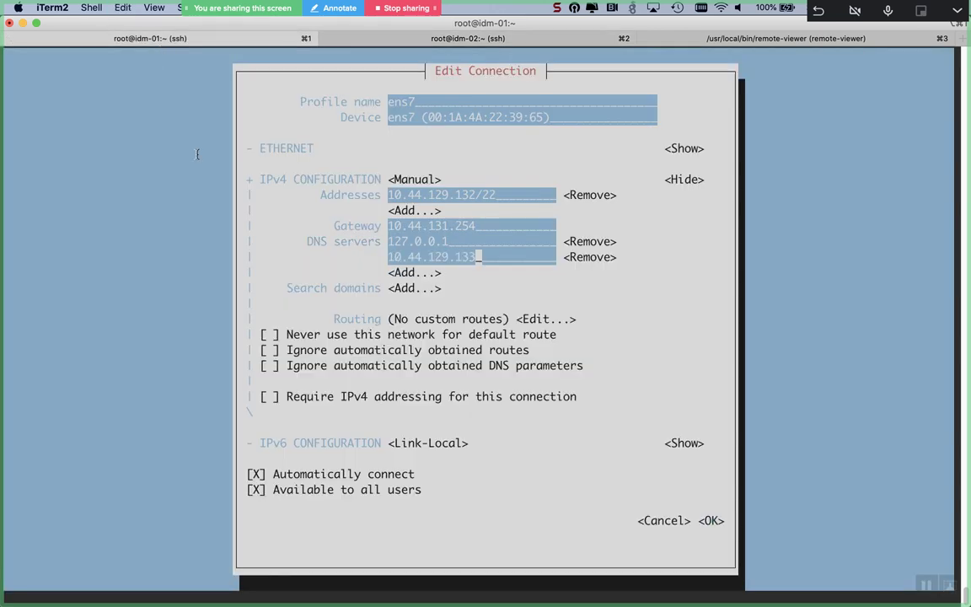
# Step: Save the ens7 connection and exit nmtui
pyautogui.press('Tab')
pyautogui.press('Tab')
pyautogui.press('Tab')
pyautogui.press('Tab')
pyautogui.press('Tab')
pyautogui.press('Tab')
pyautogui.press('Tab')
pyautogui.press('Tab')
pyautogui.press('Tab')
pyautogui.press('Tab')
pyautogui.press('Tab')
pyautogui.press('Tab')
pyautogui.press('Tab')
pyautogui.press('Tab')
pyautogui.press('Return')
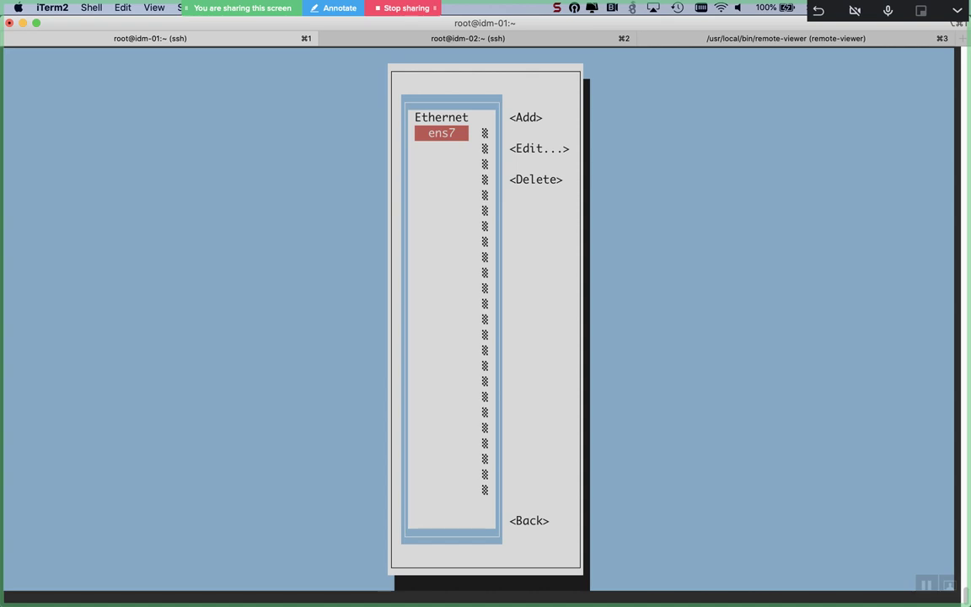
pyautogui.press('Tab')
pyautogui.press('Tab')
pyautogui.press('Tab')
pyautogui.press('Tab')
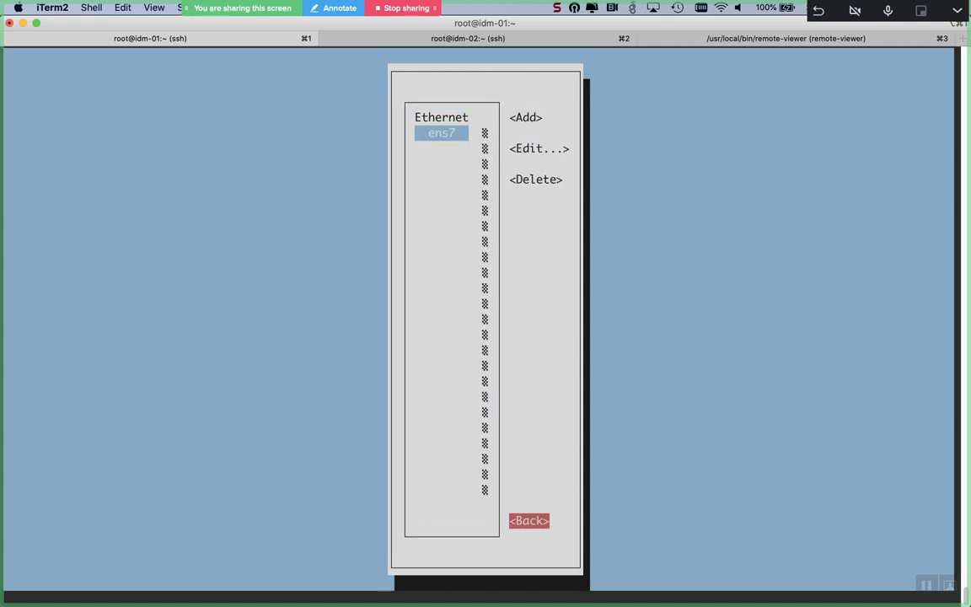
pyautogui.press('Return')
pyautogui.press('Down')
pyautogui.press('Down')
pyautogui.press('Down')
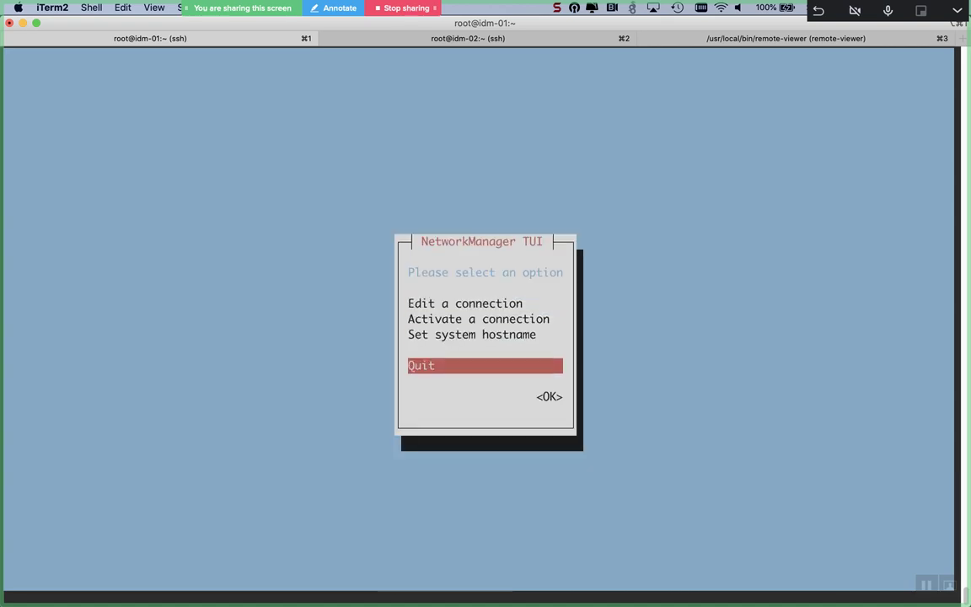
pyautogui.press('Return')
# Step: Restart idm-01's ens7 connection with nmcli and display /etc/resolv.conf
pyautogui.write('nmc')
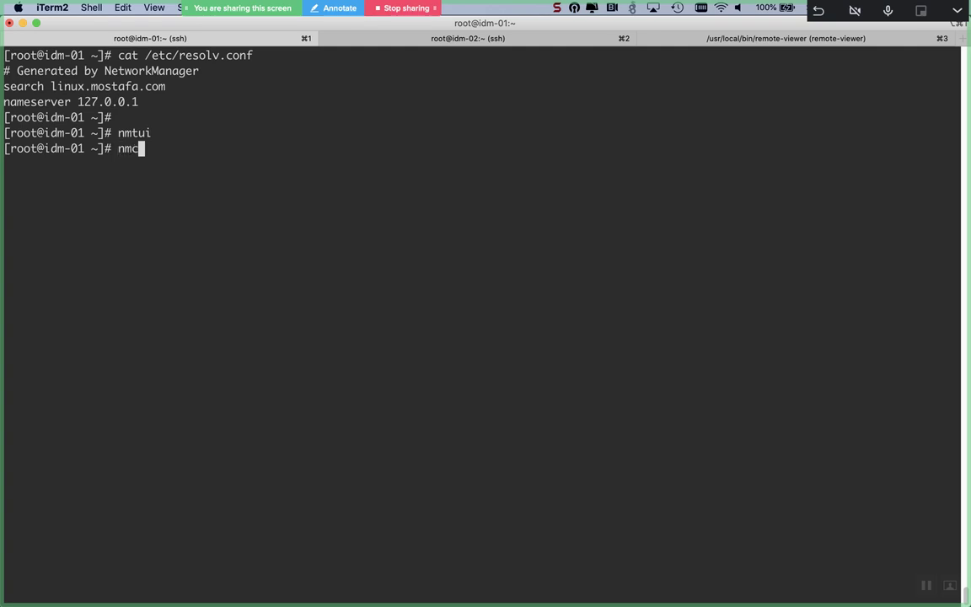
pyautogui.write('li connection down ens7 ')
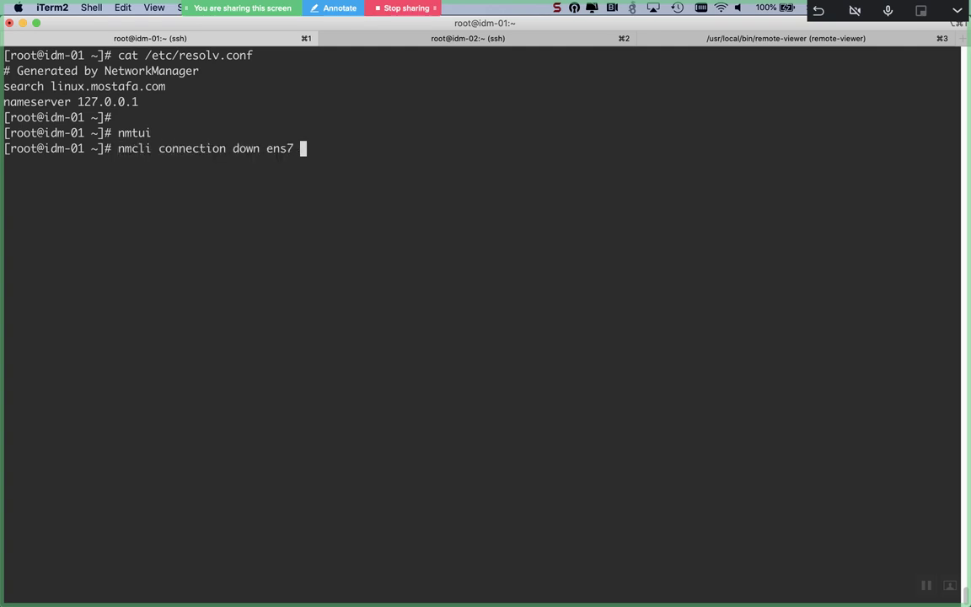
pyautogui.write('&& nmcli connection up ens7')
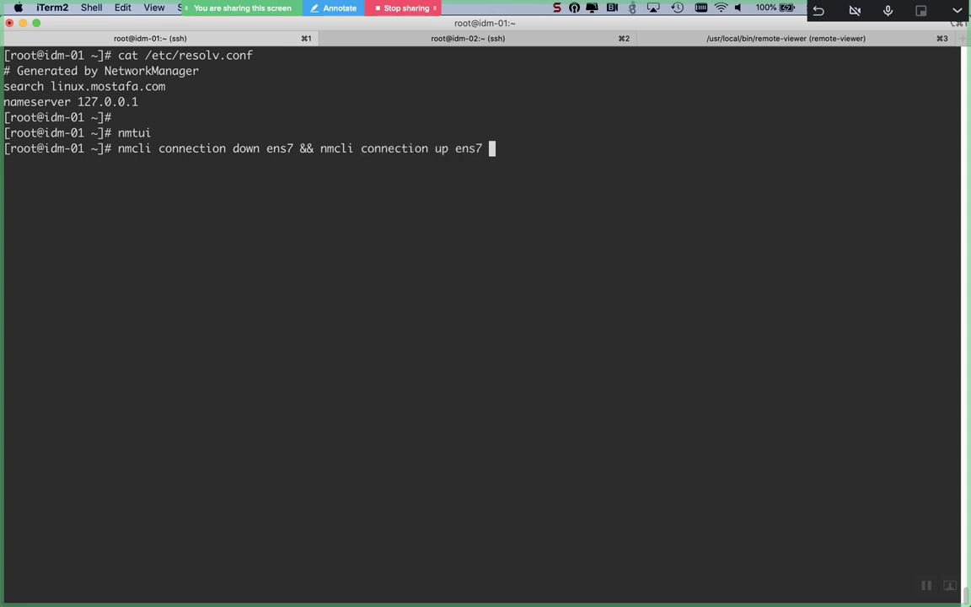
pyautogui.press('Return')
pyautogui.press('Return')
pyautogui.press('Return')
pyautogui.write('cat /etc/resolv.conf')
pyautogui.press('Tab')
pyautogui.press('Return')
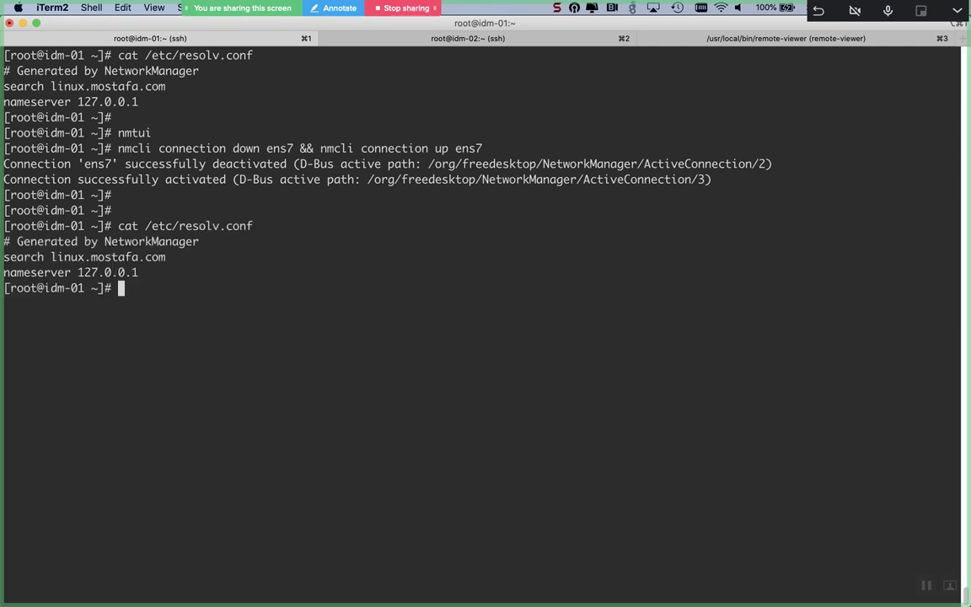
pyautogui.press('Return')
pyautogui.press('Return')
# Step: Reopen nmtui and review ens7's DNS servers 127.0.0.1 and 10.44.129.133
pyautogui.press('Up')
pyautogui.press('Up')
pyautogui.press('Up')
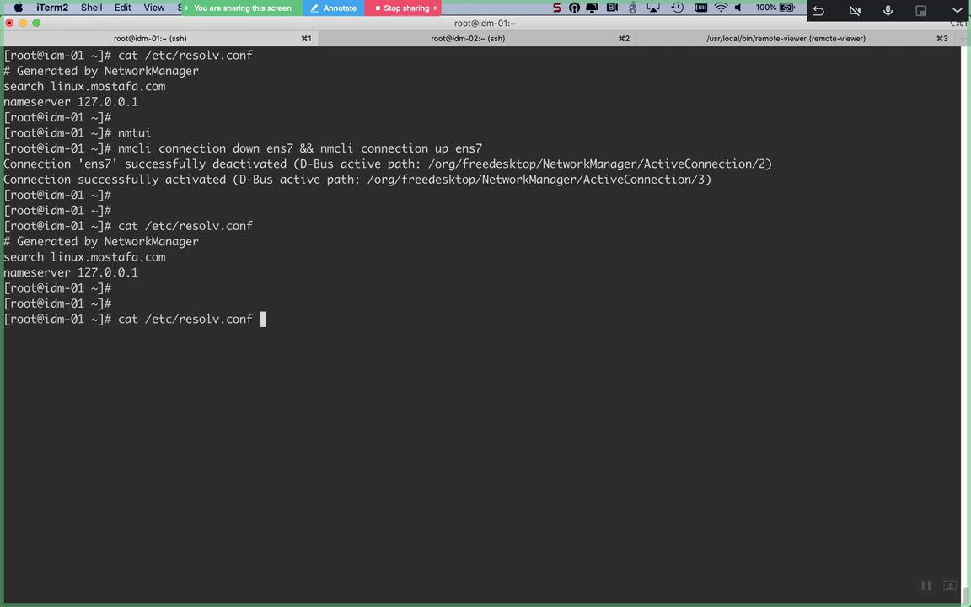
pyautogui.press('Return')
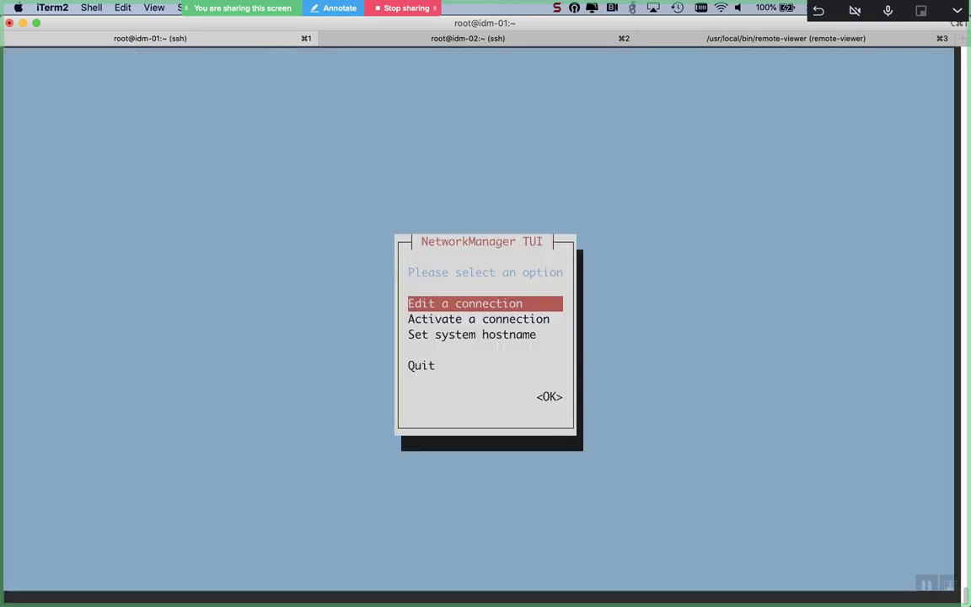
pyautogui.press('Return')
pyautogui.press('Tab')
pyautogui.press('Tab')
pyautogui.press('Tab')
pyautogui.hotkey('shift', 'Tab')
pyautogui.press('Return')
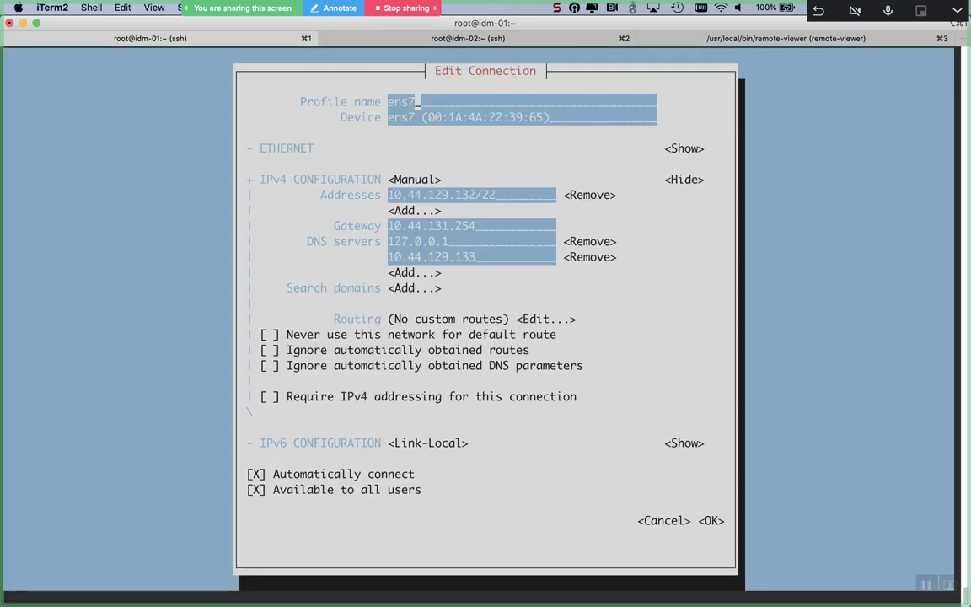
pyautogui.press('Tab')
pyautogui.press('Tab')
pyautogui.press('Tab')
pyautogui.press('Tab')
pyautogui.press('Tab')
pyautogui.press('Tab')
pyautogui.press('Tab')
pyautogui.press('Tab')
pyautogui.press('Tab')
pyautogui.press('Tab')
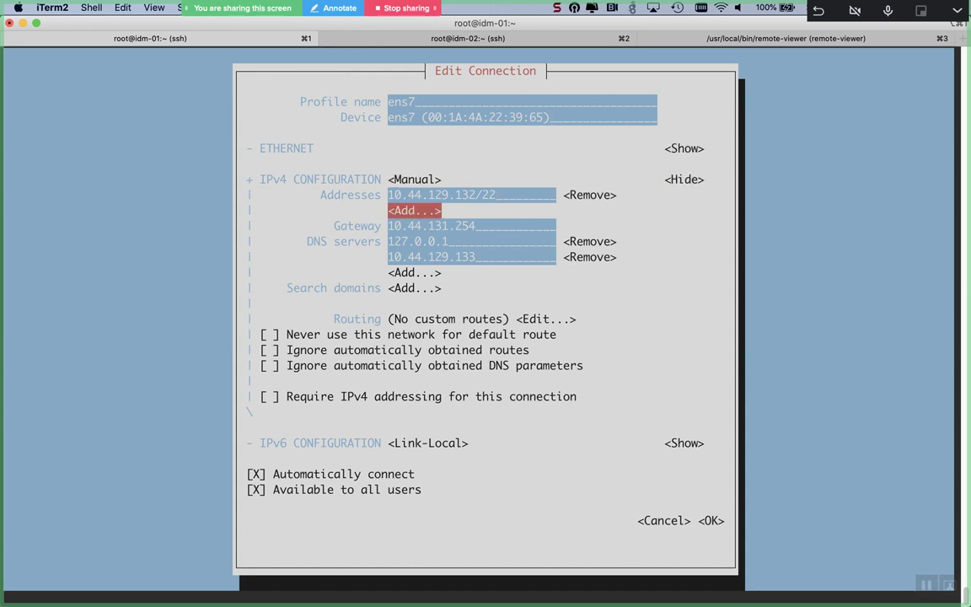
pyautogui.press('Tab')
pyautogui.press('Tab')
pyautogui.press('Tab')
pyautogui.press('Tab')
pyautogui.press('Tab')
pyautogui.press('Tab')
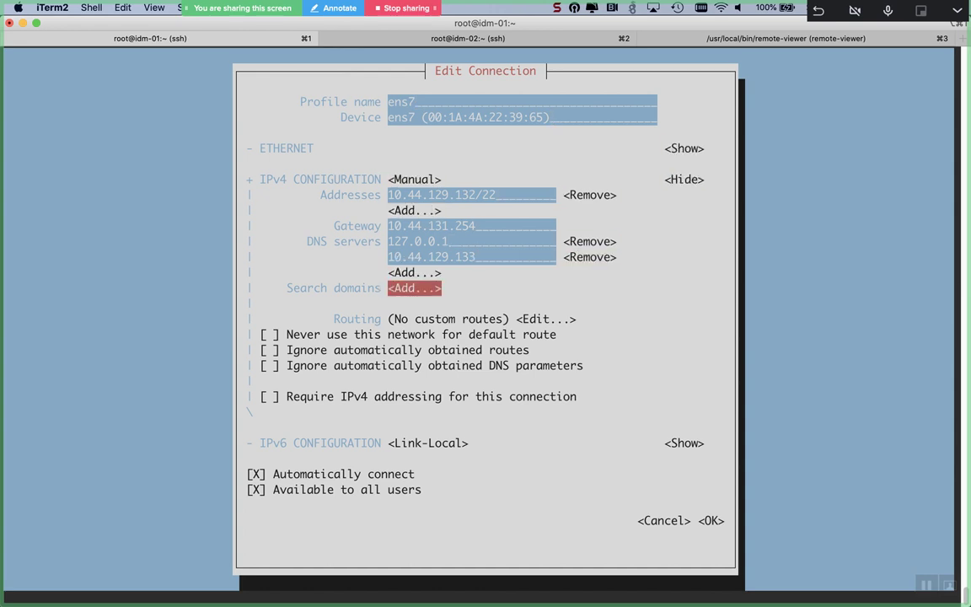
# Step: Cancel the ens7 form without changes and quit nmtui
pyautogui.press('Tab')
pyautogui.press('Tab')
pyautogui.press('Tab')
pyautogui.press('Tab')
pyautogui.press('Tab')
pyautogui.press('Tab')
pyautogui.press('Tab')
pyautogui.press('Tab')
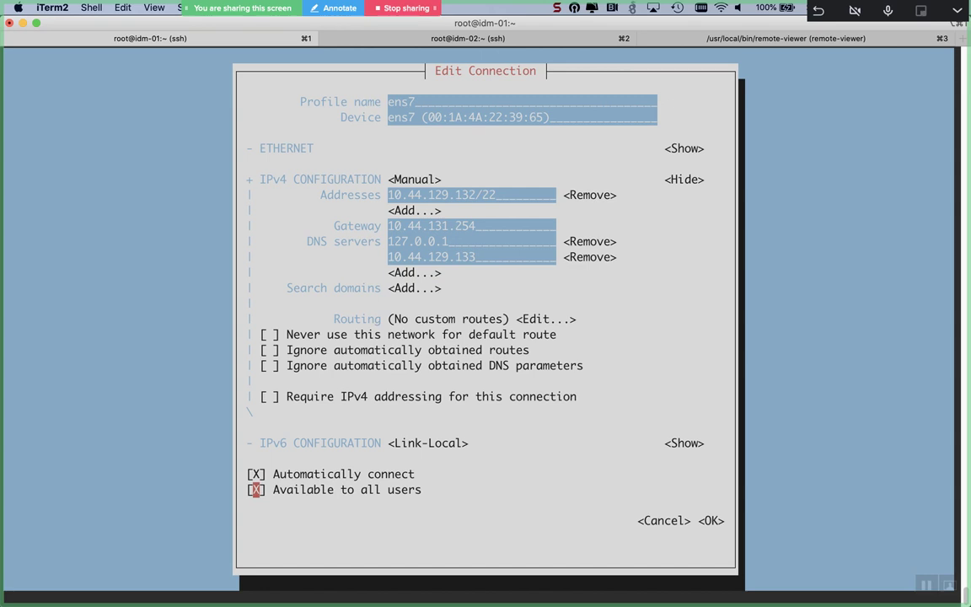
pyautogui.press('Return')
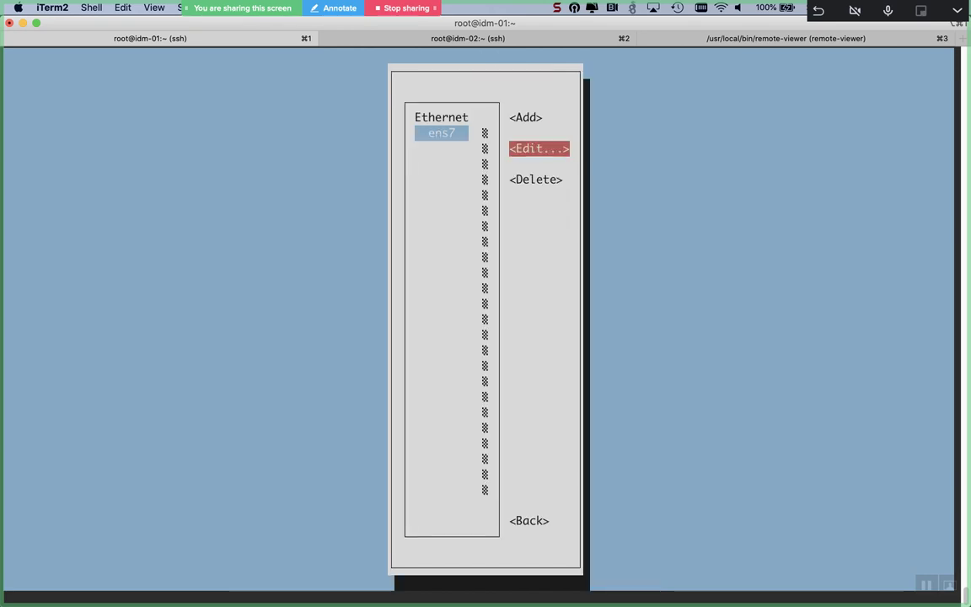
pyautogui.press('Tab')
pyautogui.press('Tab')
pyautogui.press('Return')
pyautogui.press('Down')
pyautogui.press('Down')
pyautogui.press('Down')
pyautogui.press('Return')
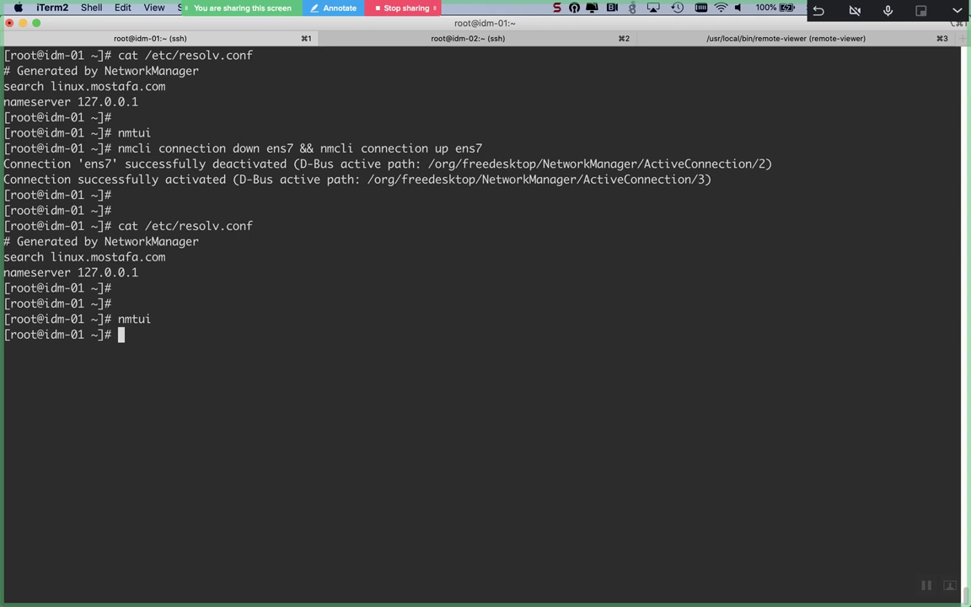
# Step: On the idm-02 session, launch nmtui and open the ens7 connection form
pyautogui.press('super+2')
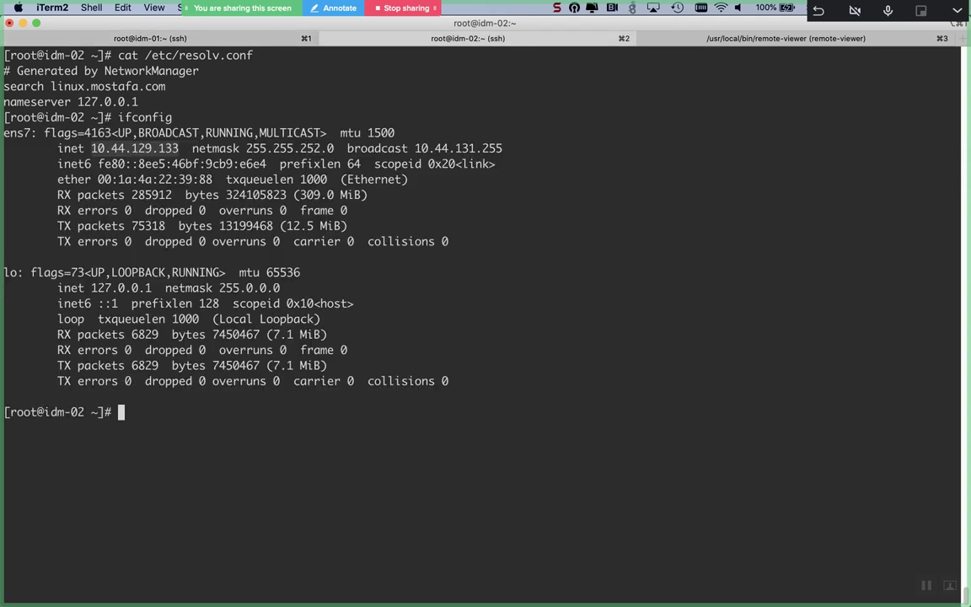
pyautogui.press('BackSpace')
pyautogui.write('nmtui')
pyautogui.press('Return')
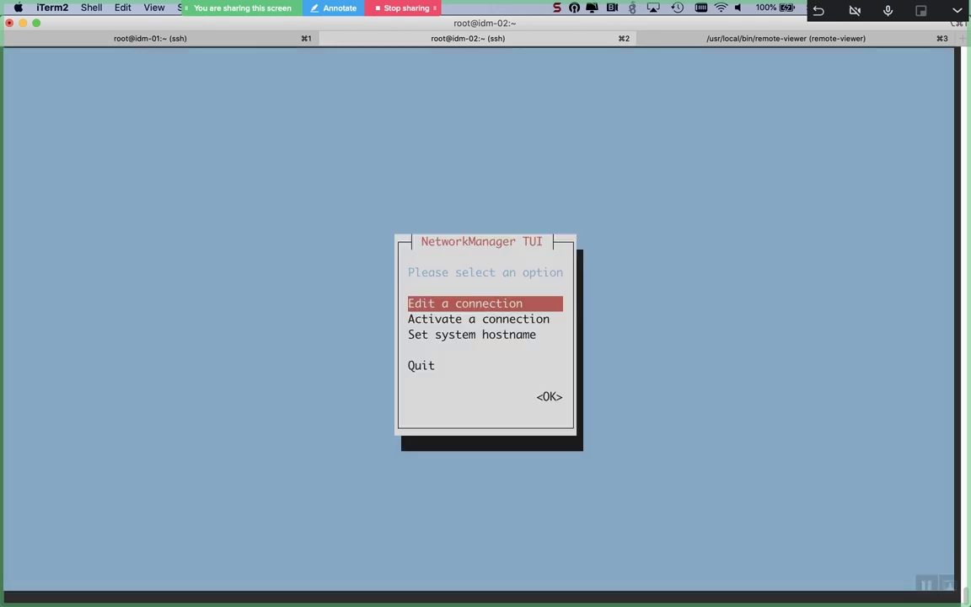
pyautogui.press('Return')
pyautogui.press('Tab')
pyautogui.press('Return')
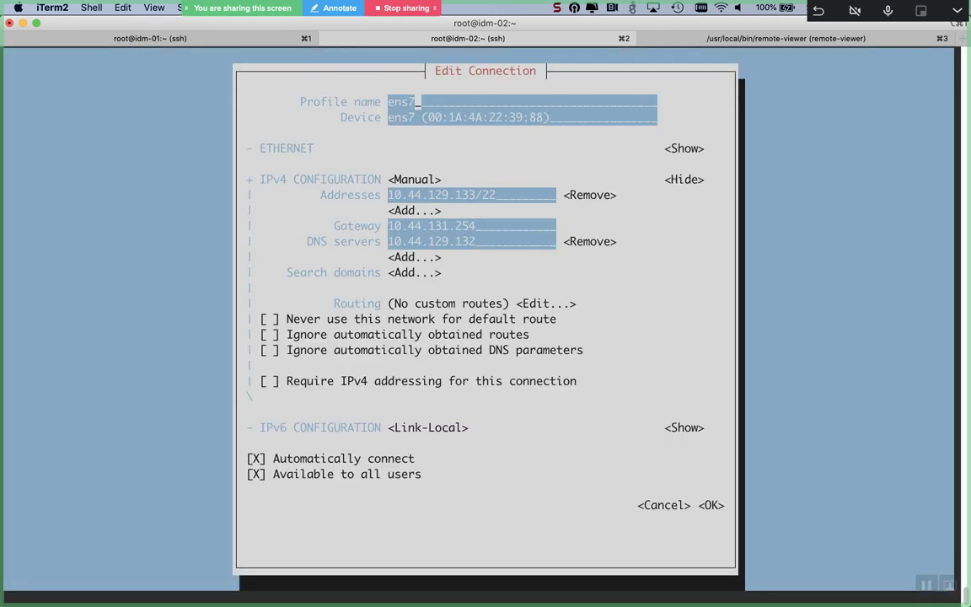
pyautogui.press('Tab')
pyautogui.press('Tab')
pyautogui.press('Tab')
pyautogui.press('Tab')
pyautogui.press('Tab')
pyautogui.press('Tab')
pyautogui.press('Tab')
pyautogui.press('Tab')
# Step: Replace ens7's DNS entries with 127.0.0.1 and 10.44.129.132
pyautogui.press('BackSpace')
pyautogui.press('BackSpace')
pyautogui.press('BackSpace')
pyautogui.press('BackSpace')
pyautogui.press('BackSpace')
pyautogui.press('BackSpace')
pyautogui.press('BackSpace')
pyautogui.press('BackSpace')
pyautogui.press('BackSpace')
pyautogui.press('BackSpace')
pyautogui.press('BackSpace')
pyautogui.press('BackSpace')
pyautogui.press('BackSpace')
pyautogui.write('12')
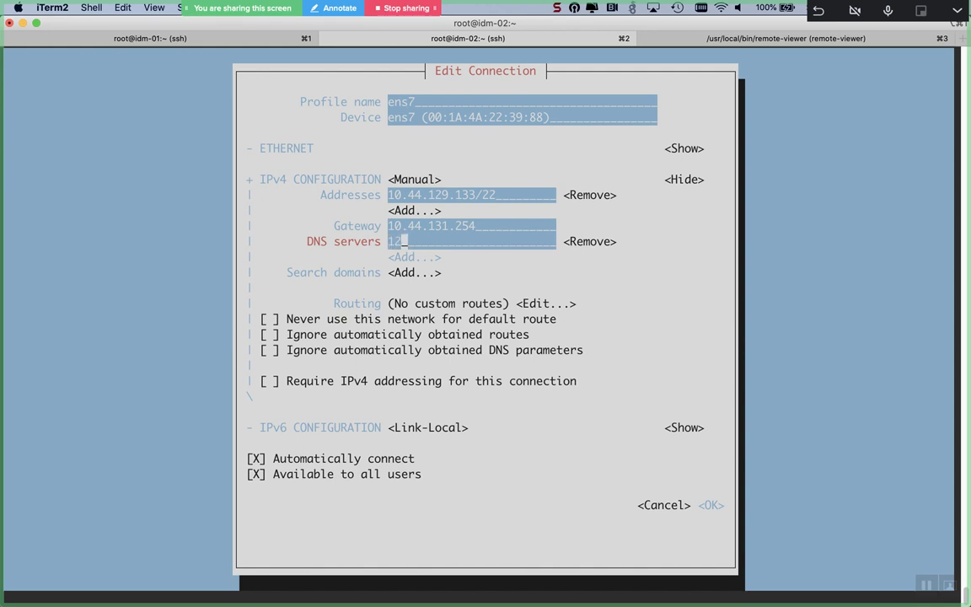
pyautogui.write('7.0.0.1')
pyautogui.press('Tab')
pyautogui.press('Return')
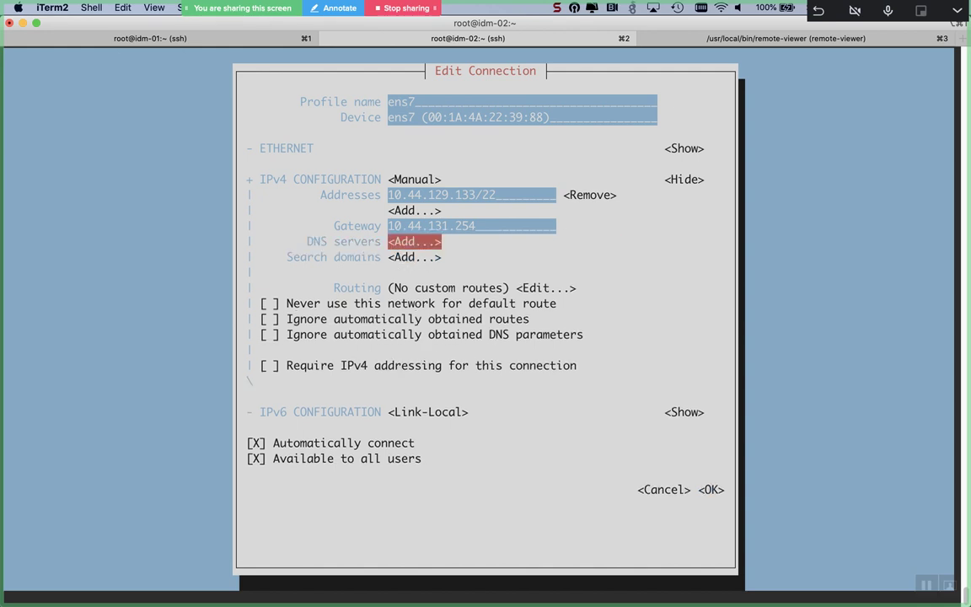
pyautogui.press('Return')
pyautogui.write('12')
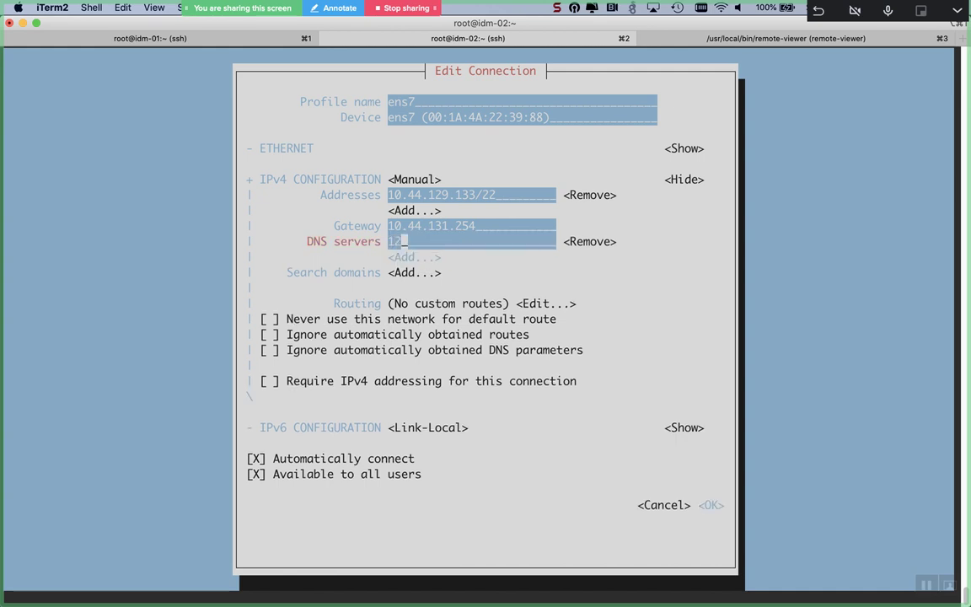
pyautogui.write('7.0.0.1')
pyautogui.press('Tab')
pyautogui.press('Tab')
pyautogui.press('Return')
pyautogui.write('10.44.')
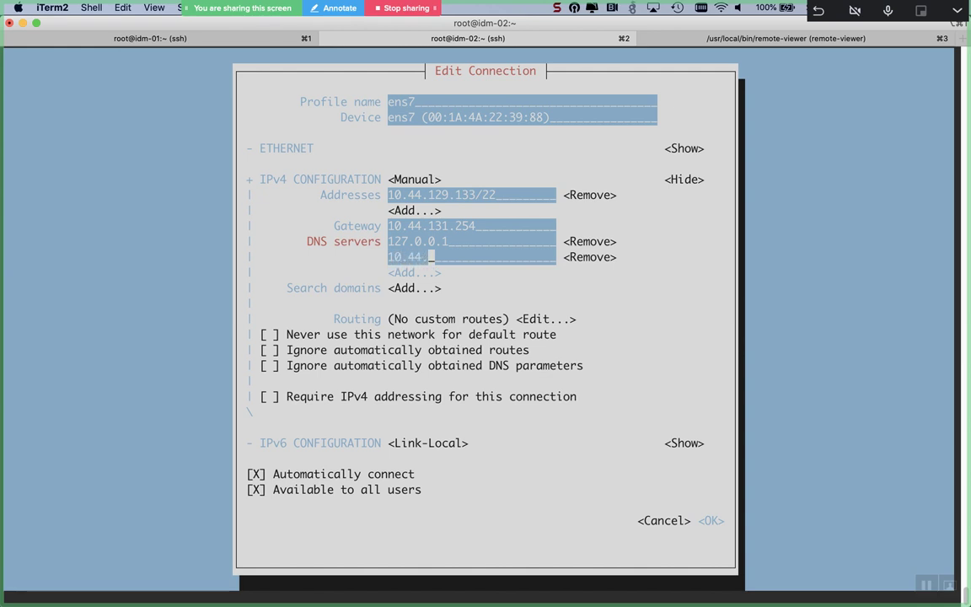
pyautogui.write('129.132')
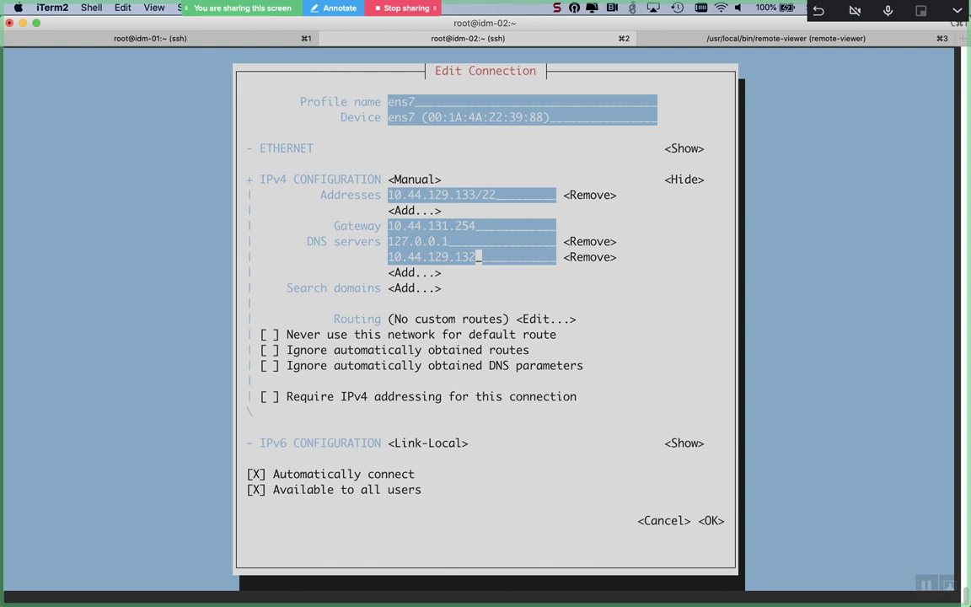
# Step: Save the ens7 settings with OK and go back to nmtui's Quit option
pyautogui.press('Tab')
pyautogui.press('Tab')
pyautogui.press('Tab')
pyautogui.press('Tab')
pyautogui.press('Tab')
pyautogui.press('Tab')
pyautogui.press('Tab')
pyautogui.press('Tab')
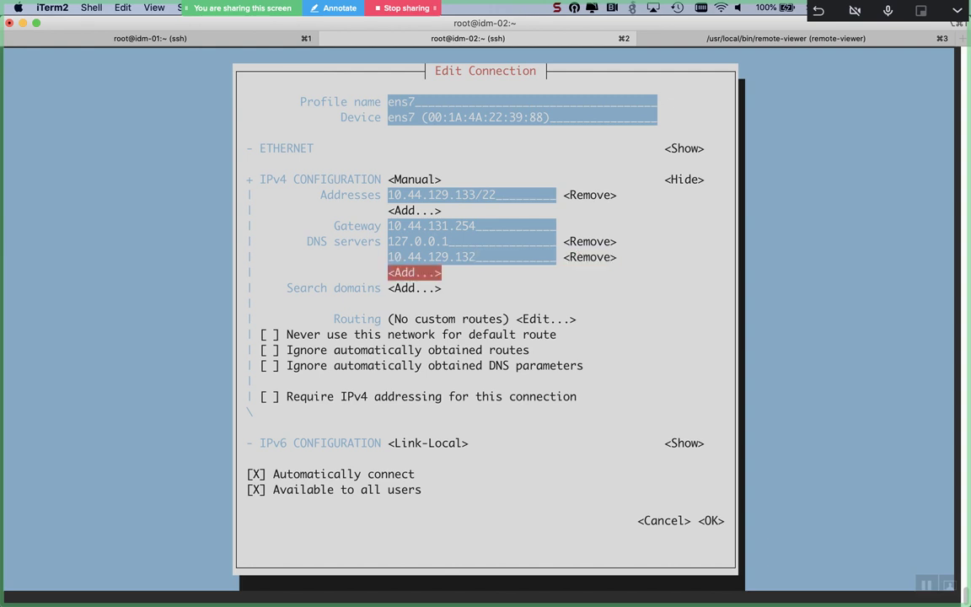
pyautogui.press('Tab')
pyautogui.press('Tab')
pyautogui.press('Tab')
pyautogui.press('Tab')
pyautogui.press('Tab')
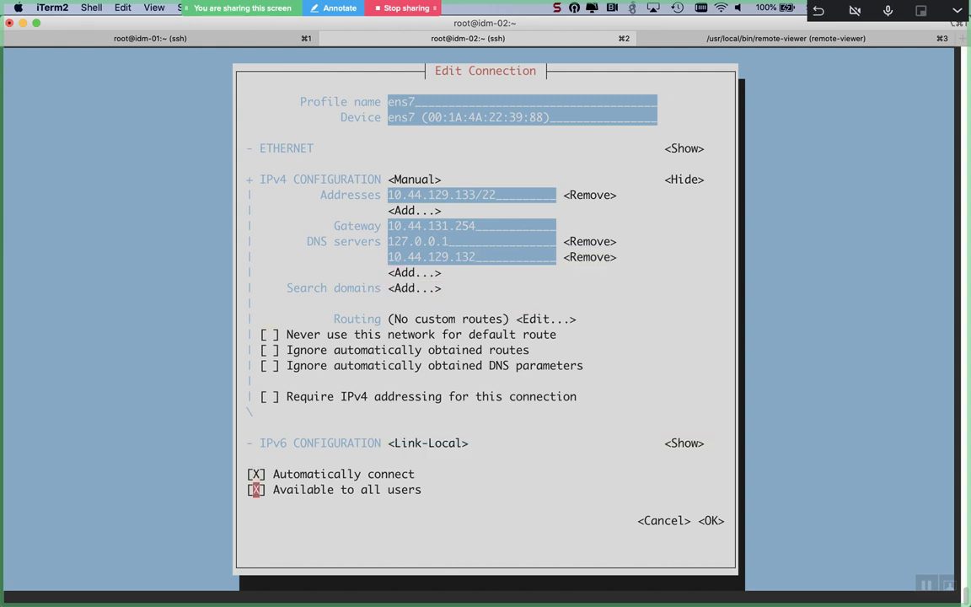
pyautogui.press('Return')
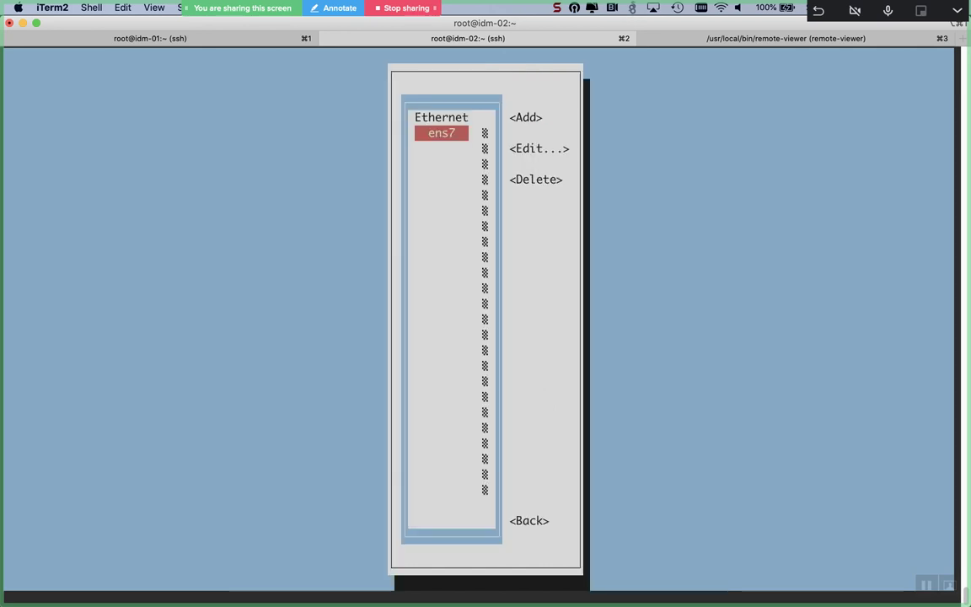
pyautogui.press('Tab')
pyautogui.press('Tab')
pyautogui.press('Tab')
pyautogui.press('Tab')
pyautogui.press('Return')
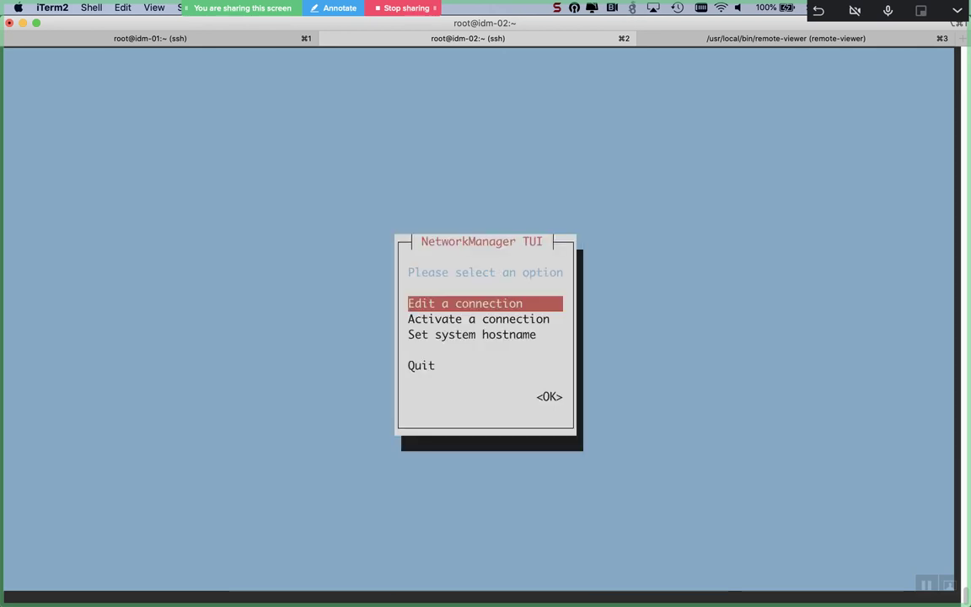
pyautogui.press('Down')
pyautogui.press('Down')
pyautogui.press('Down')
pyautogui.press('Return')
# Step: Quit nmtui, show resolv.conf, and restart idm-02's ens7 connection with nmcli
pyautogui.press('Return')
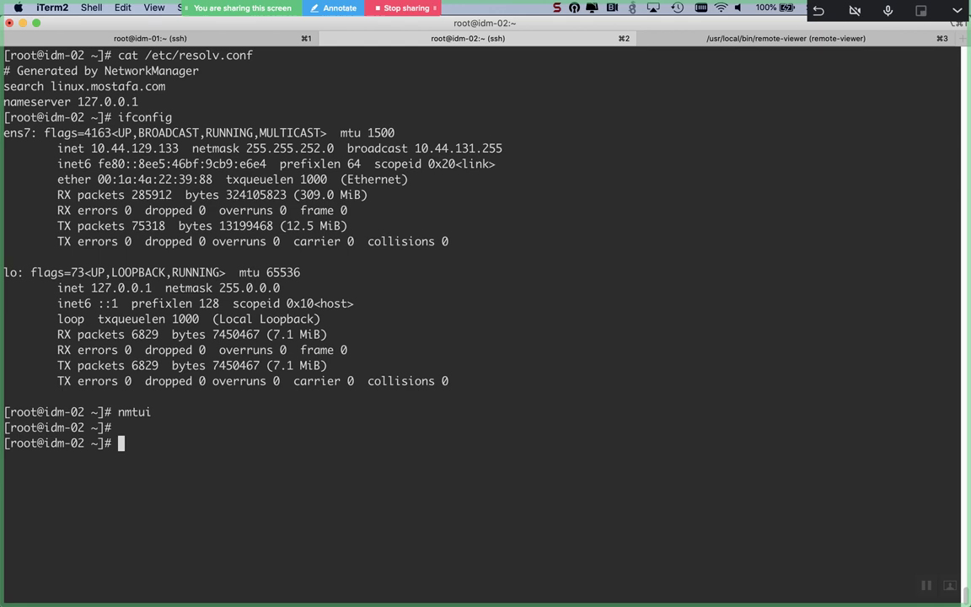
pyautogui.press('Return')
pyautogui.write('cat /etc/resolv.conf')
pyautogui.press('Return')
pyautogui.write('nmcli connection down ens7 && ')
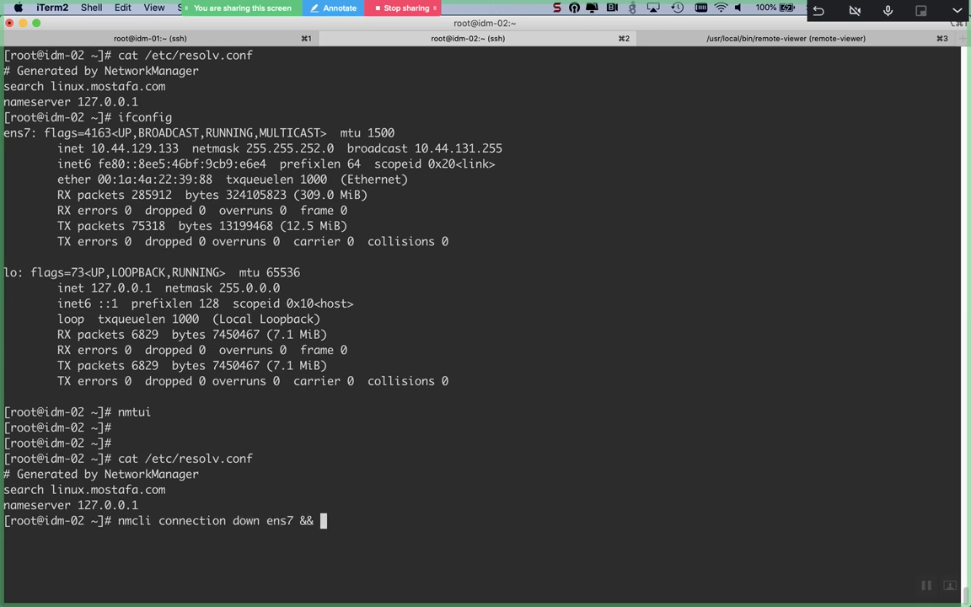
pyautogui.write('nmcli connection up ens7')
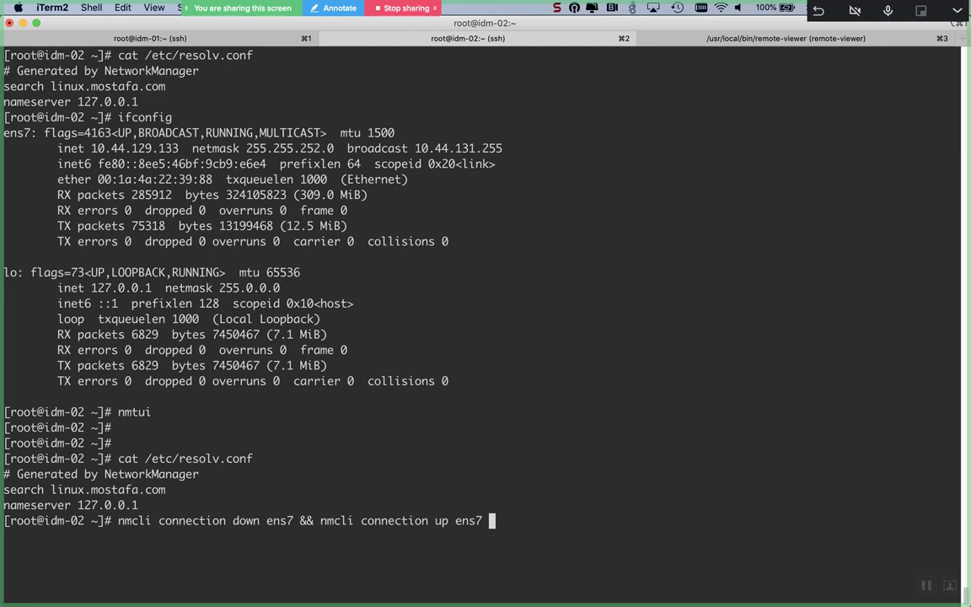
pyautogui.press('Return')
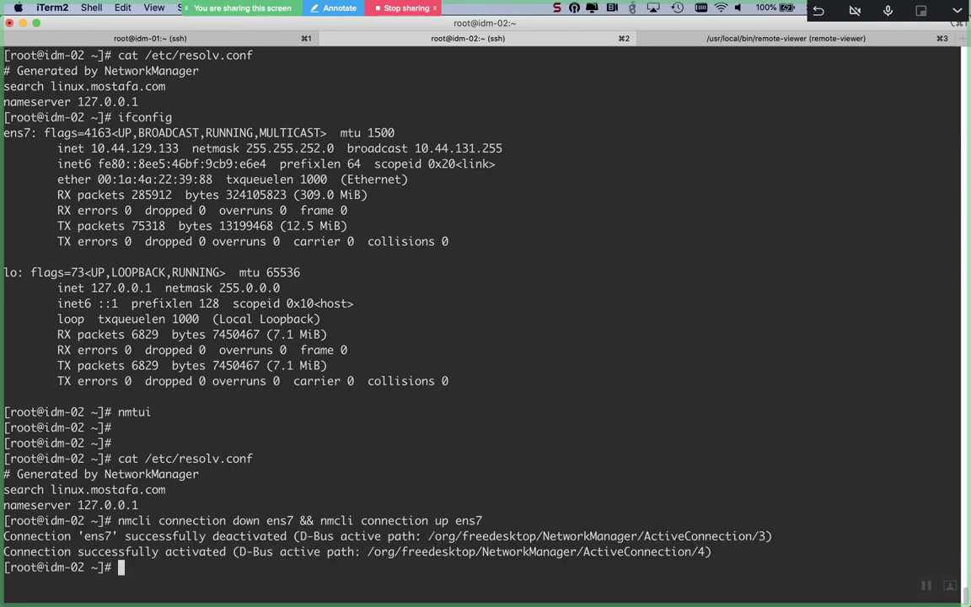
# Step: Recheck resolv.conf's contents and its ls -l listing, then switch to BlueJeans
pyautogui.write('cat /etc/resolv.conf')
pyautogui.press('Return')
pyautogui.press('Return')
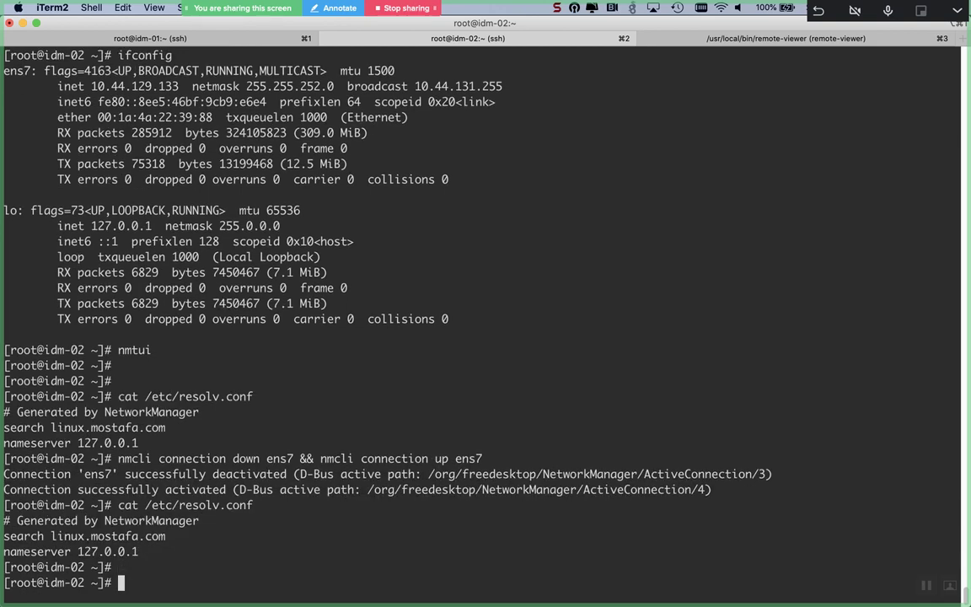
pyautogui.press('Return')
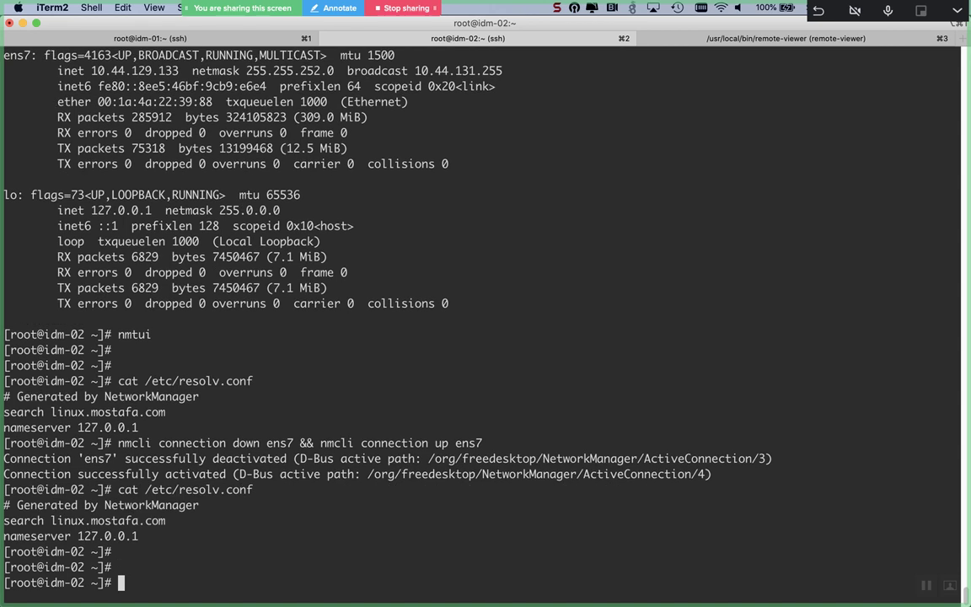
pyautogui.write('ls -lr')
pyautogui.press('BackSpace')
pyautogui.write('/etc/resolv.conf')
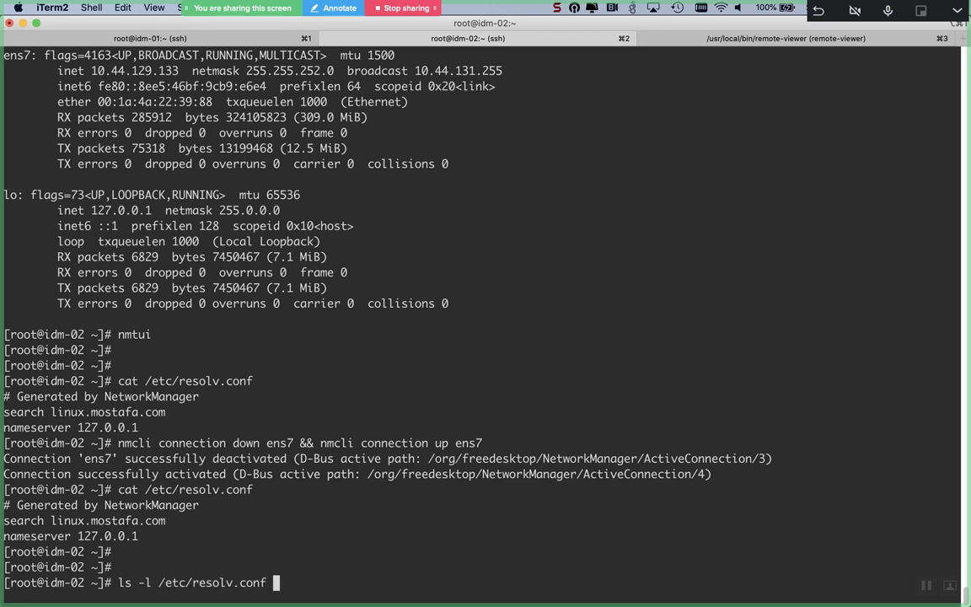
pyautogui.hotkey('ctrl', 'l')
pyautogui.press('Return')
pyautogui.press('Return')
pyautogui.press('Return')
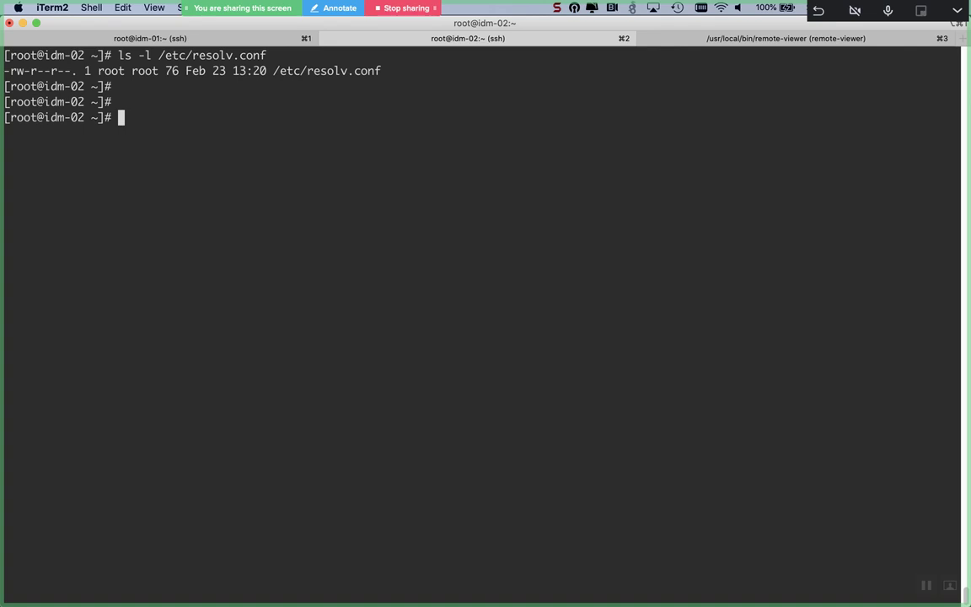
pyautogui.press('super+Tab')
pyautogui.press('super+Tab')
pyautogui.press('super+Tab')
pyautogui.press('super+Tab')
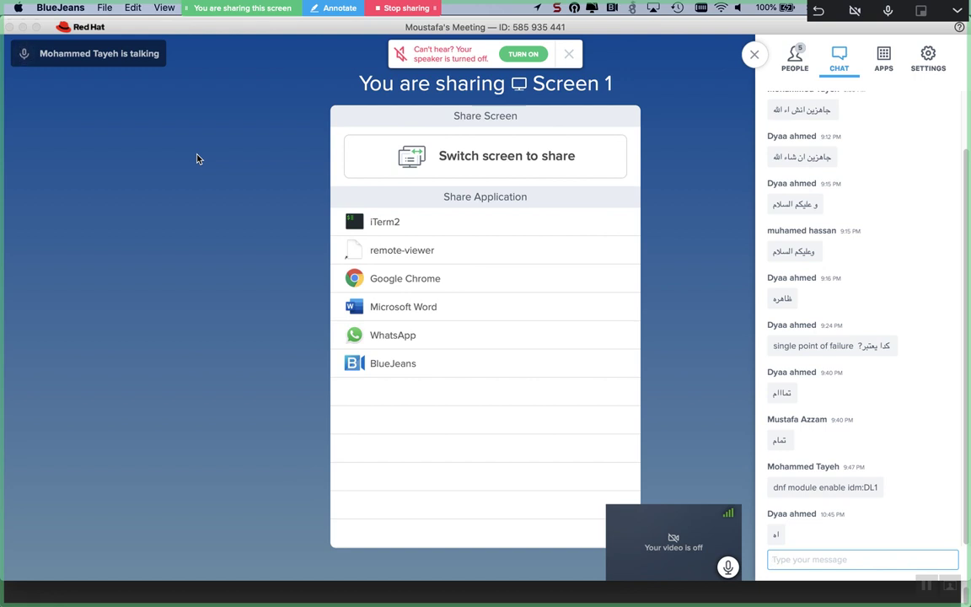
# Step: Raise the volume to turn the meeting speaker on, then return to iTerm2
pyautogui.press('XF86AudioRaiseVolume')
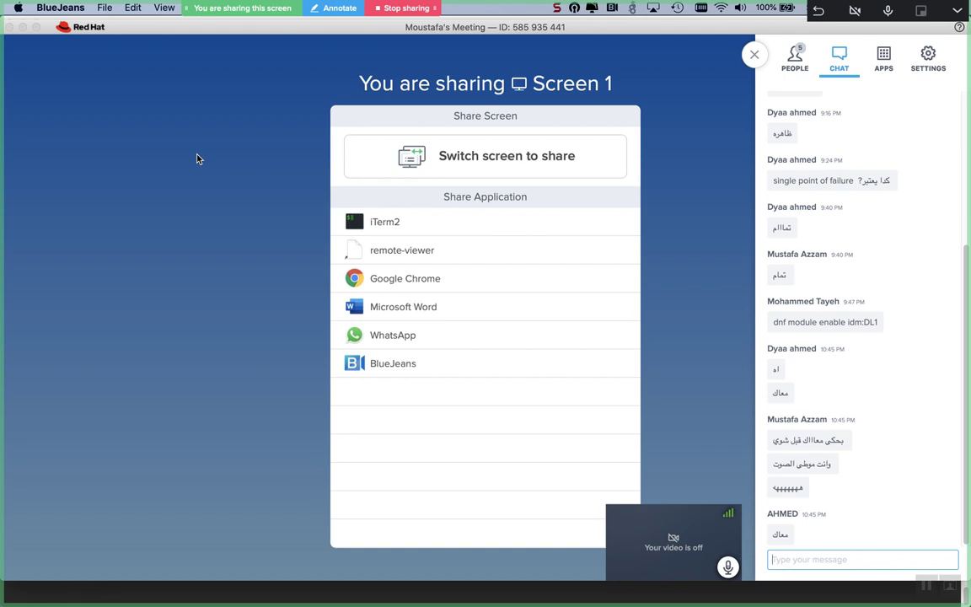
pyautogui.press('super+Tab')
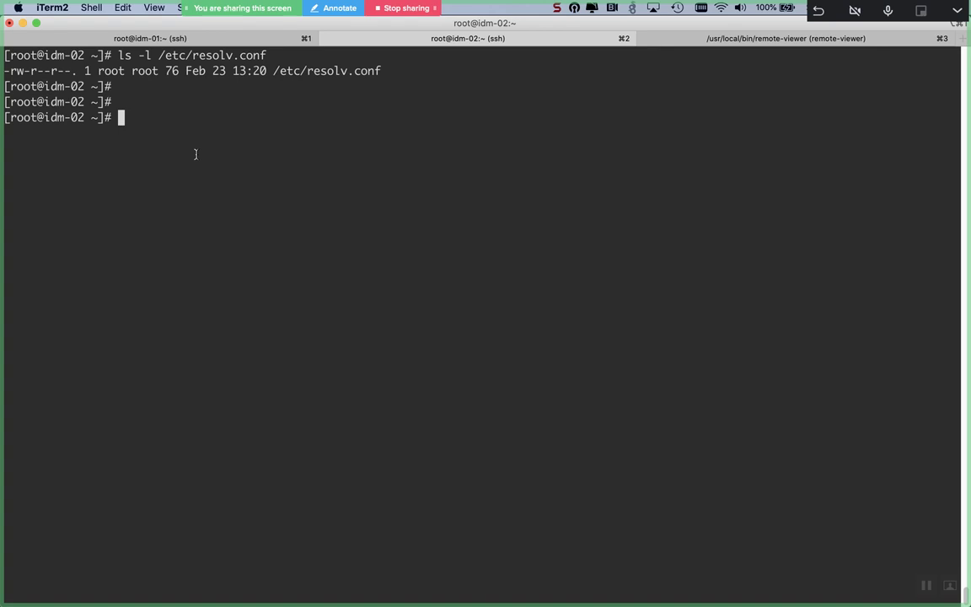
# Step: Print idm-02's /etc/resolv.conf and enter vim /etc/resolv.conf at the prompt
pyautogui.write('cat /etc/res')
pyautogui.press('Tab')
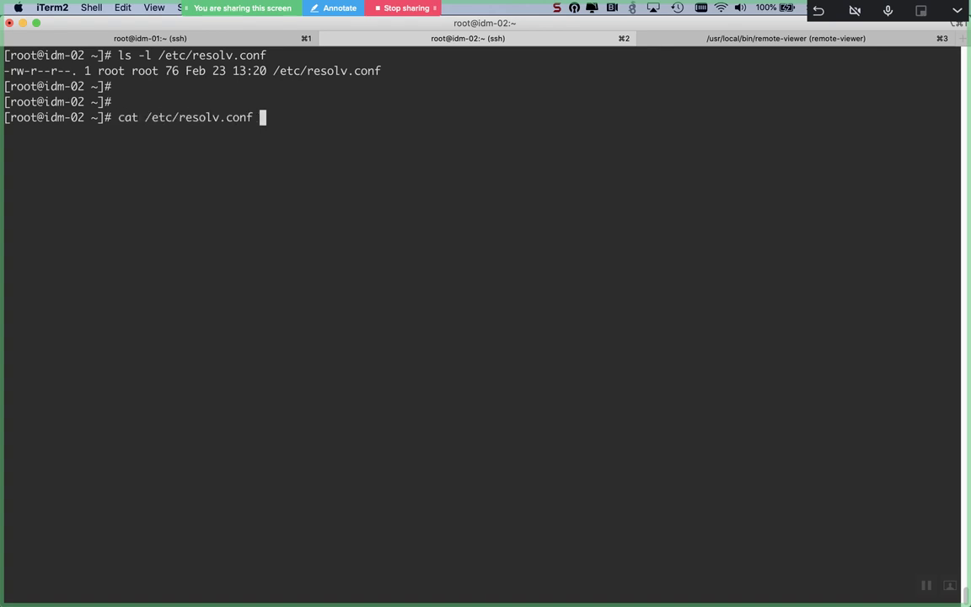
pyautogui.press('Return')
pyautogui.press('Return')
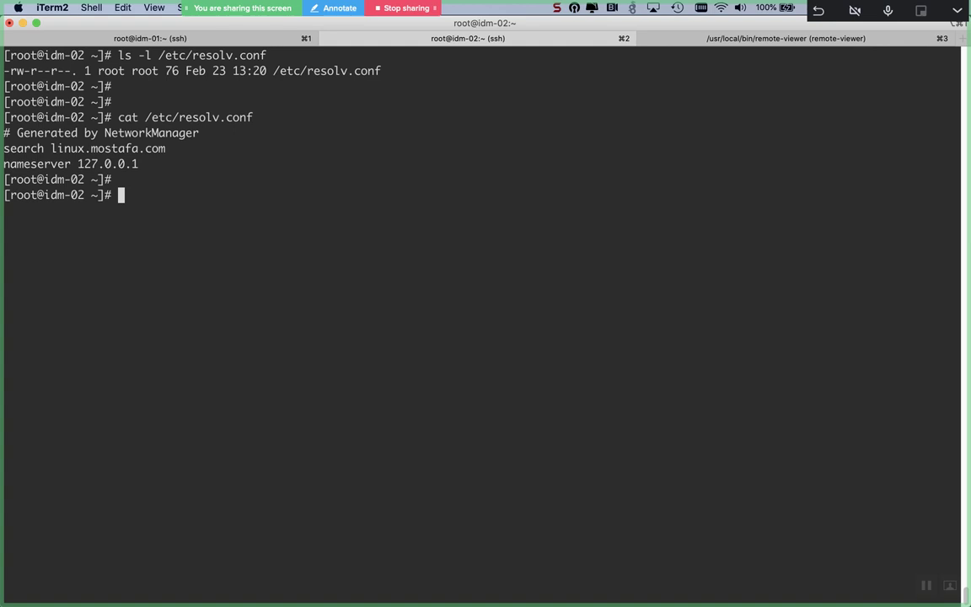
pyautogui.write('vim /etc/res')
pyautogui.press('Tab')
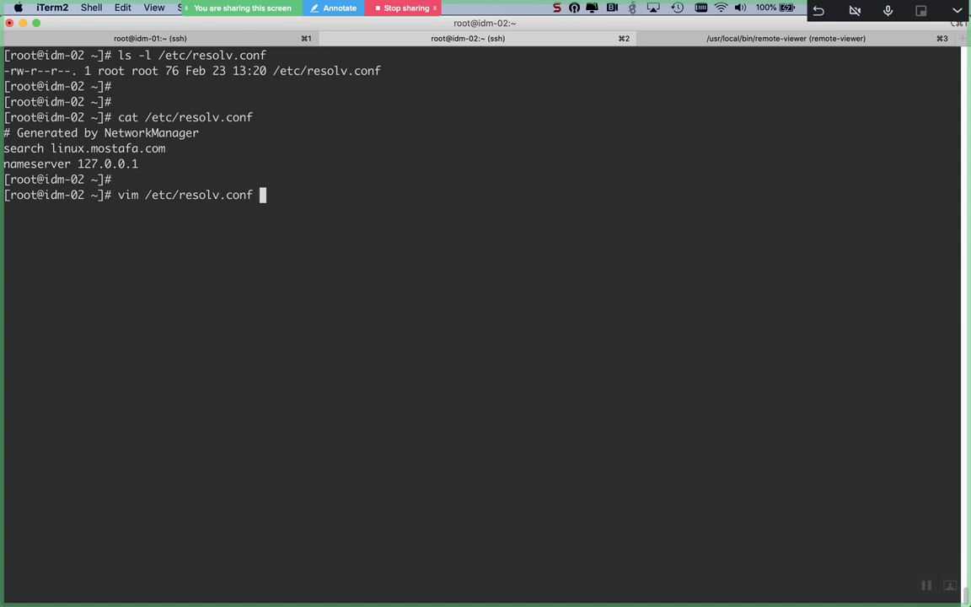
# Step: Add 'nameserver 10.44.129.132' to resolv.conf in vim, save, and begin typing chattr +i
pyautogui.press('Return')
pyautogui.press('j')
pyautogui.press('j')
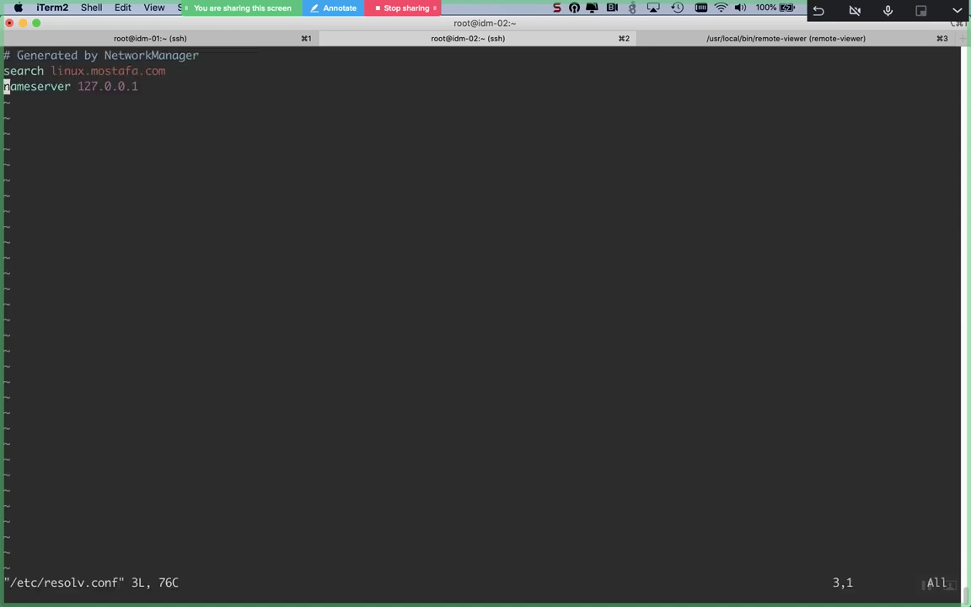
pyautogui.write('o')
pyautogui.write('n')
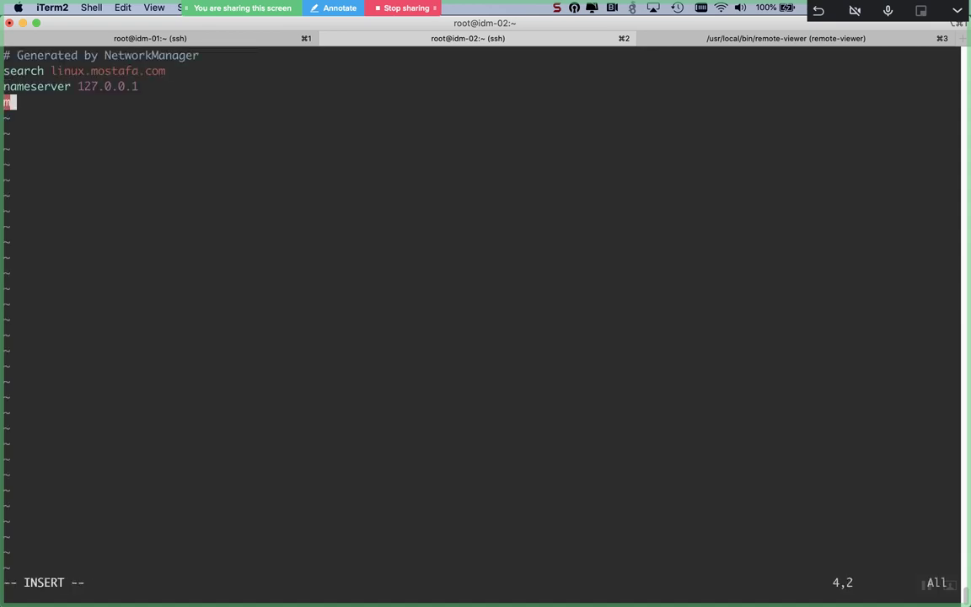
pyautogui.write('amese')
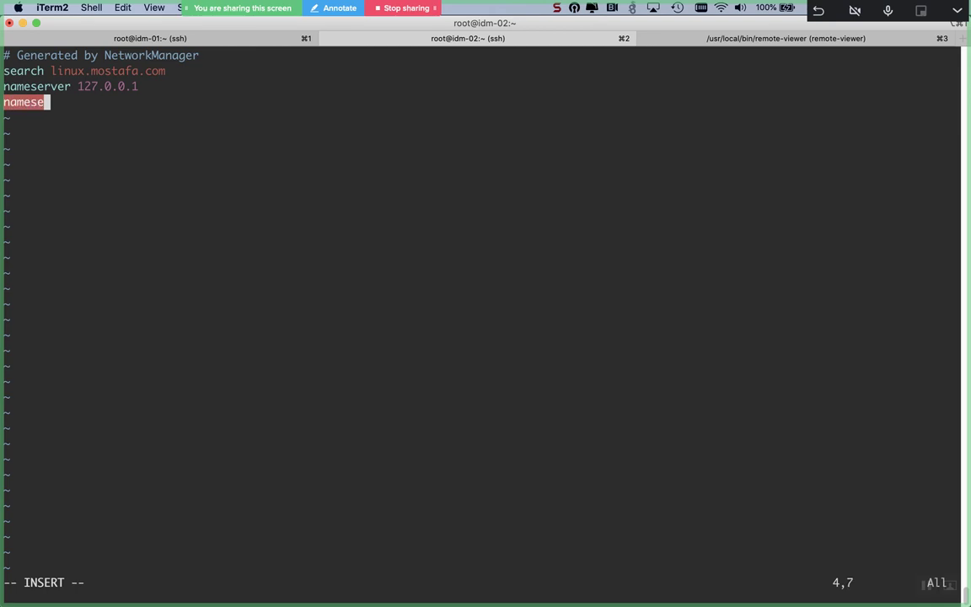
pyautogui.write('rver 127')
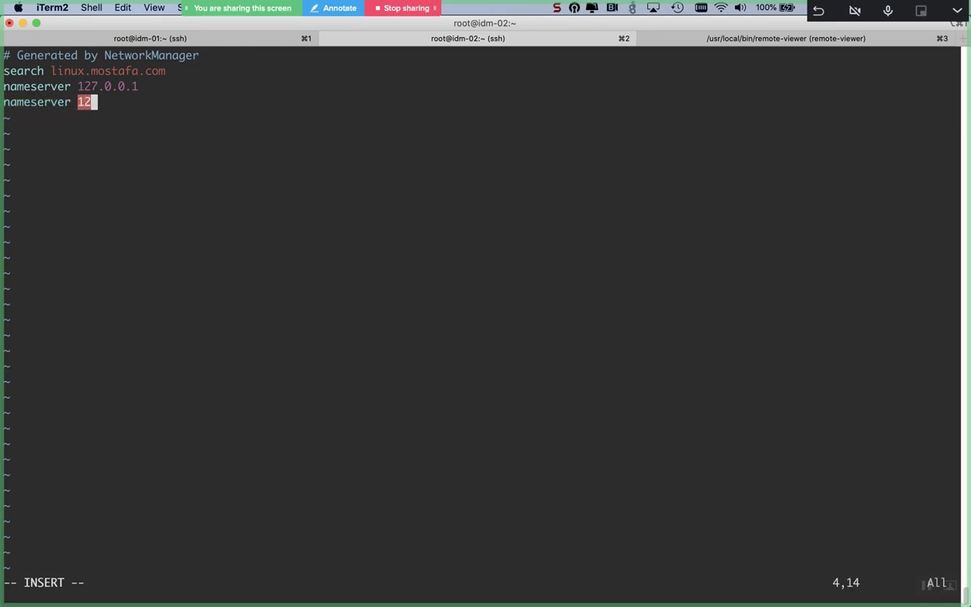
pyautogui.press('BackSpace')
pyautogui.press('BackSpace')
pyautogui.write('0.44.129.132')
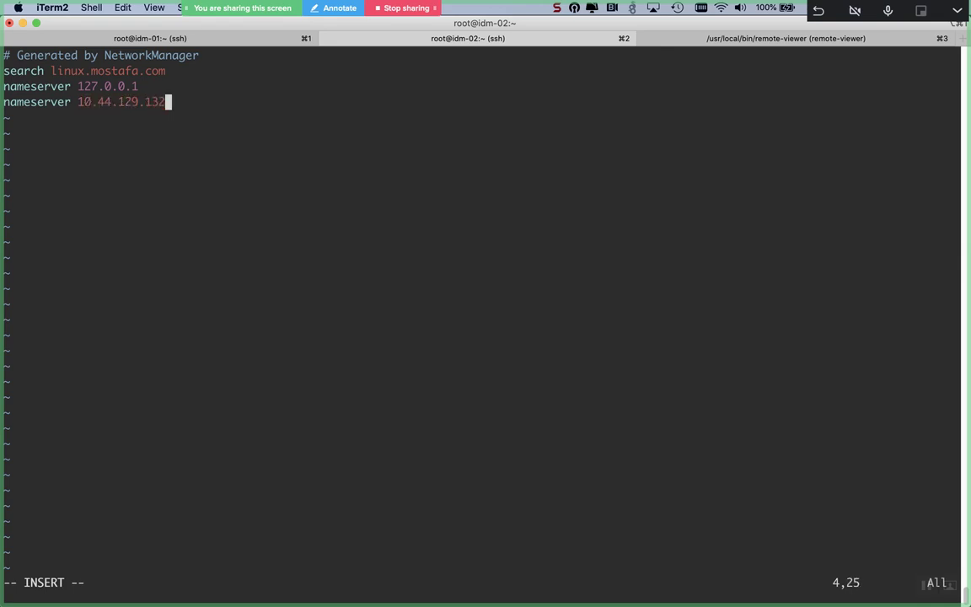
pyautogui.press('Escape')
pyautogui.write(':wq')
pyautogui.press('Return')
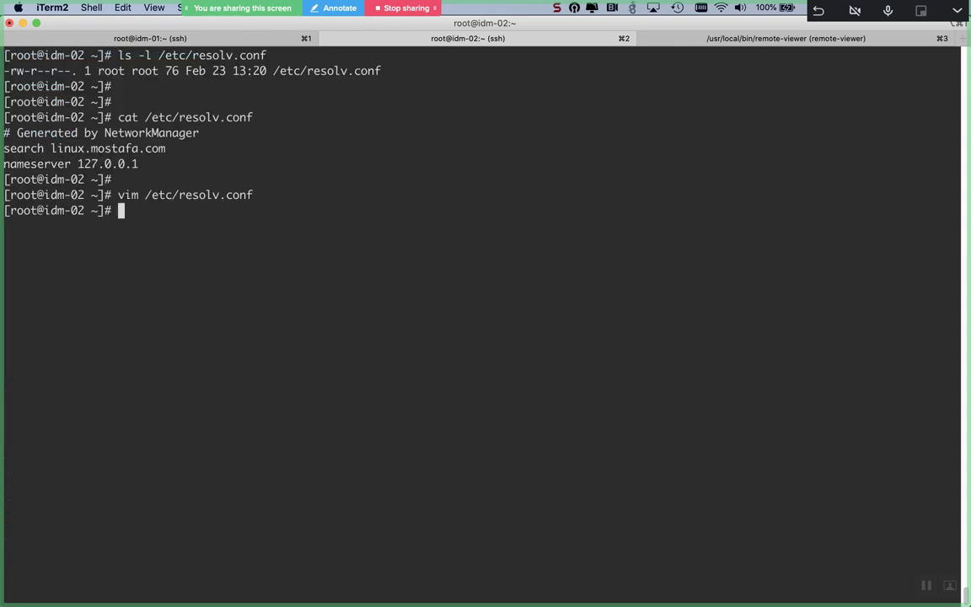
pyautogui.write('chattr +i /etc/res')
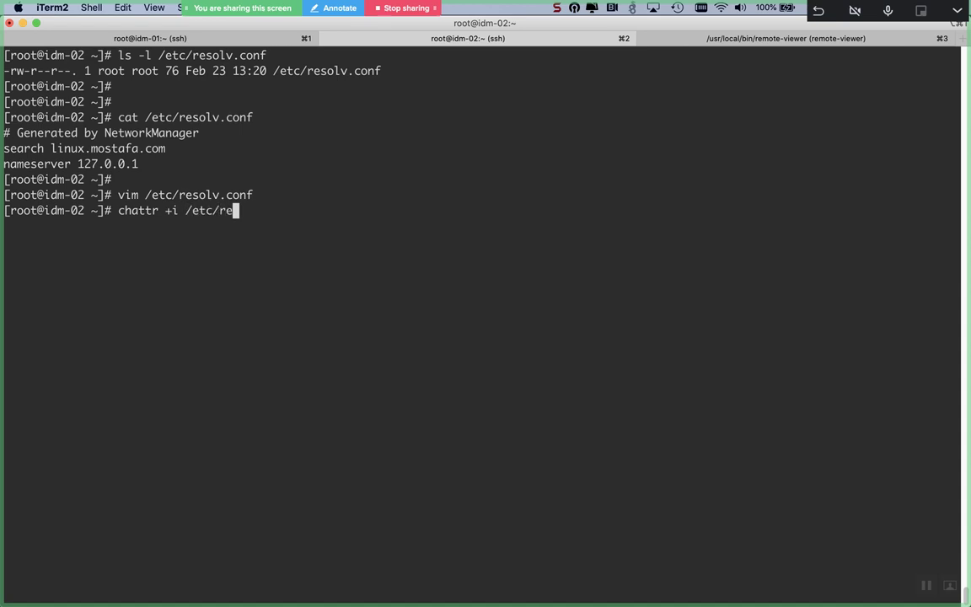
pyautogui.press('Tab')
pyautogui.press('Return')
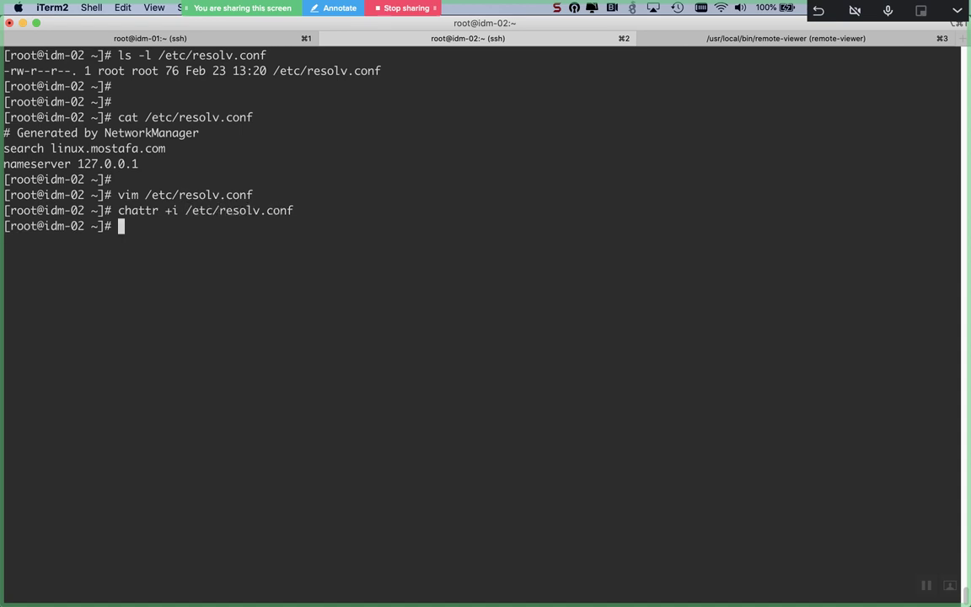
pyautogui.press('Return')
pyautogui.press('Return')
pyautogui.write('ls -l /etc/res')
pyautogui.press('Tab')
pyautogui.press('Return')
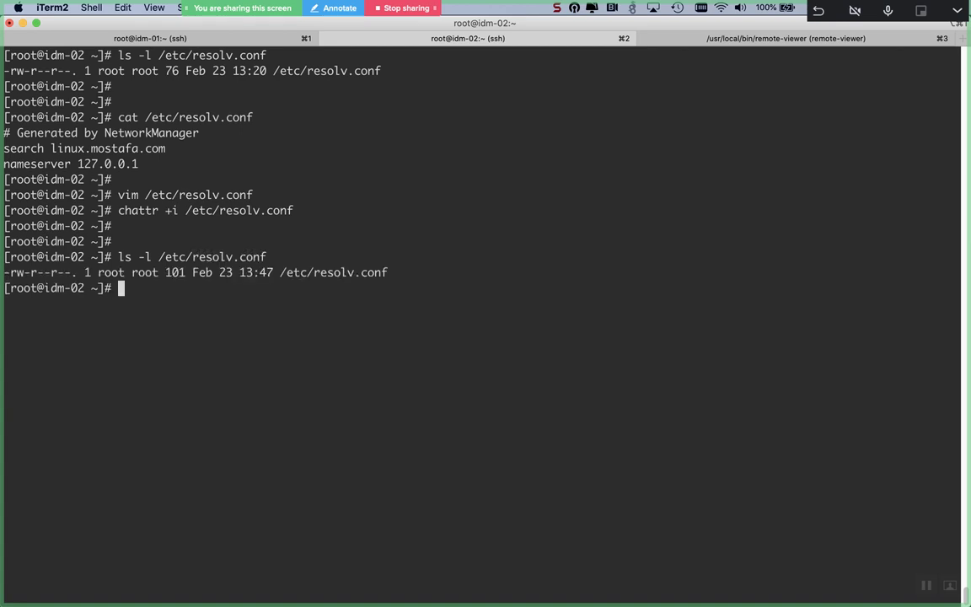
pyautogui.press('Return')
pyautogui.press('Return')
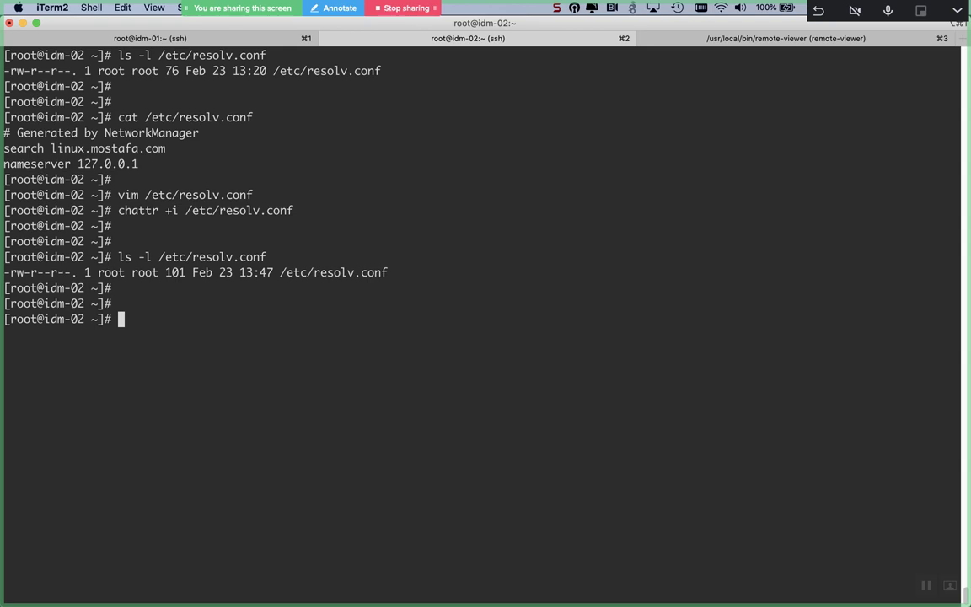
pyautogui.press('Up')
pyautogui.press('Up')
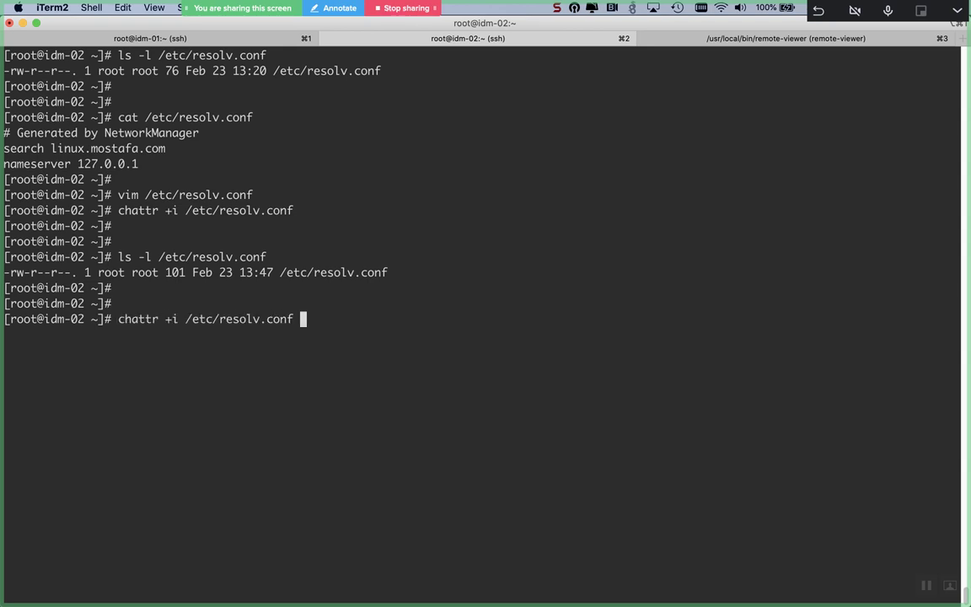
pyautogui.press('Up')
pyautogui.press('Return')
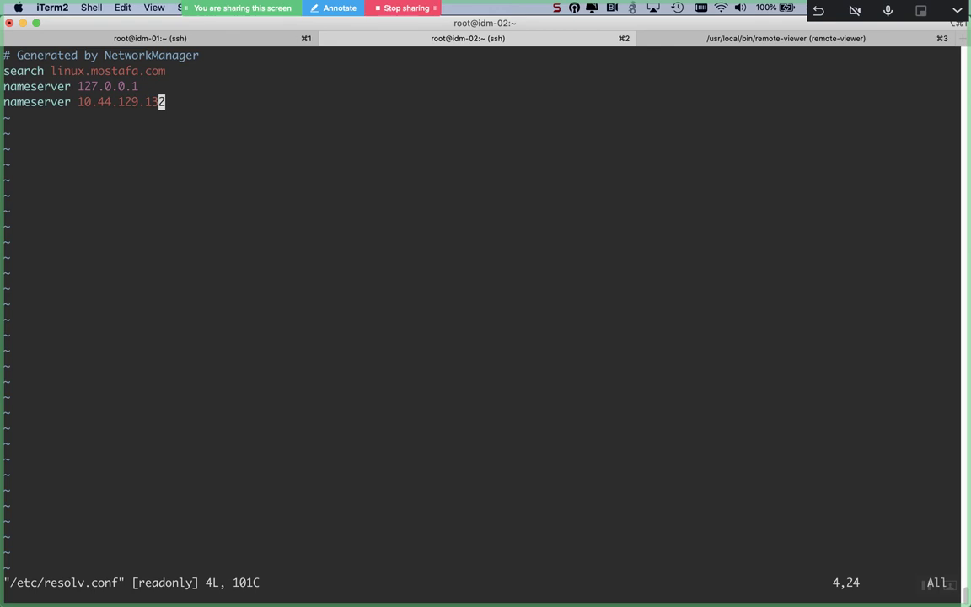
pyautogui.doubleClick(162, 579)
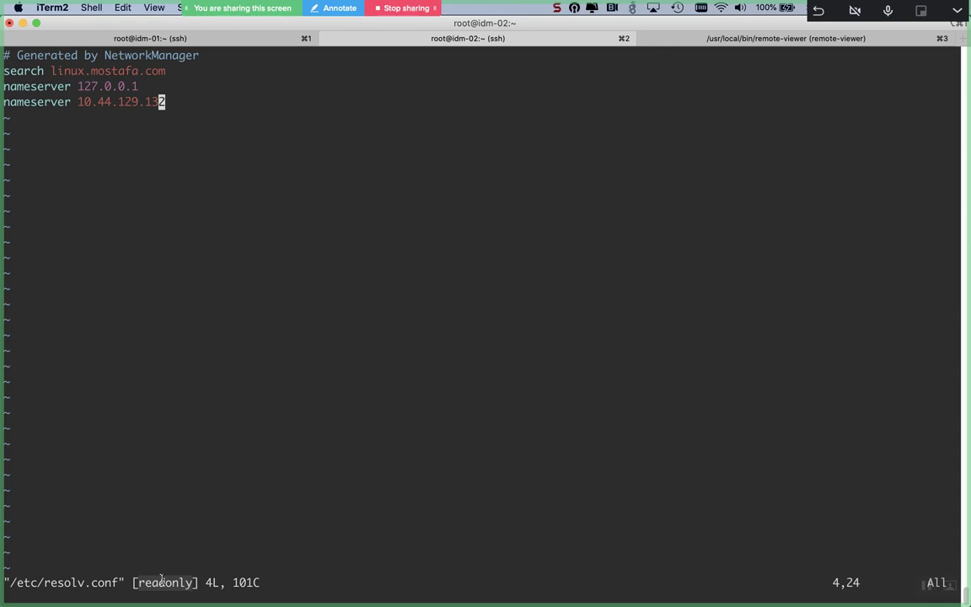
pyautogui.press('Escape')
pyautogui.write(':q')
pyautogui.press('Return')
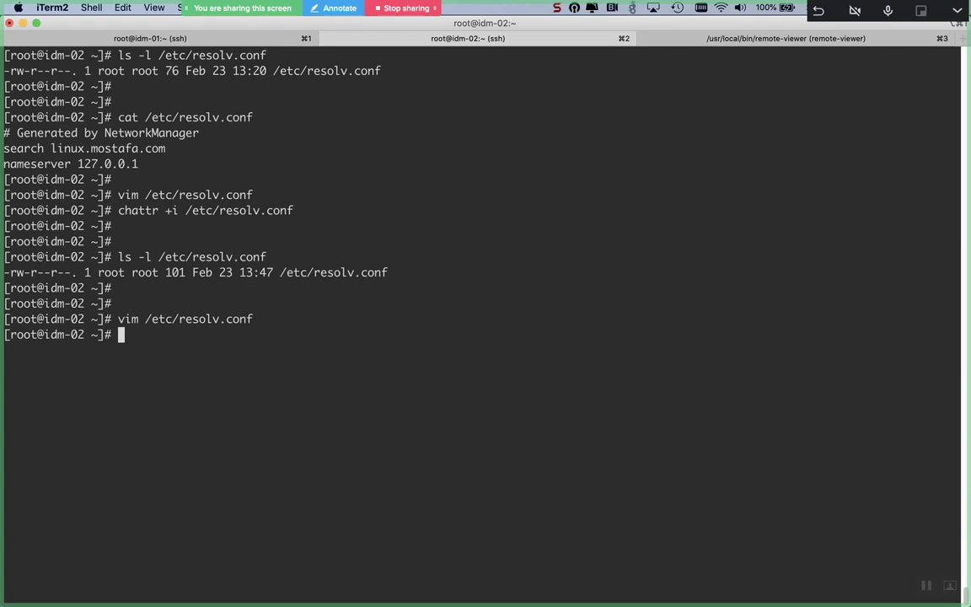
# Step: Enter vim /etc/named.conf at the idm-02 prompt without running it
pyautogui.write('vim /etc/named.conf')
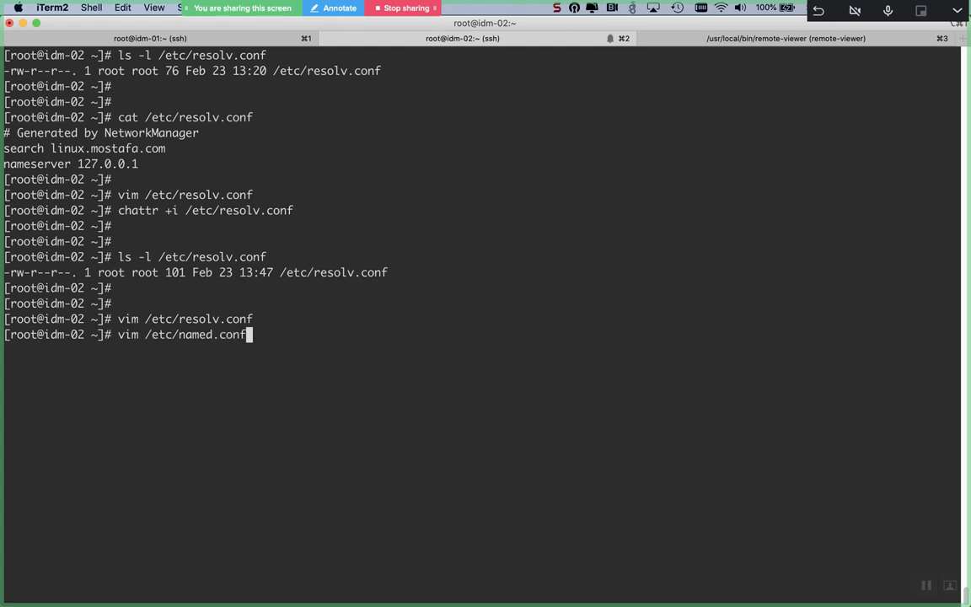
# Step: Open /etc/named.conf in vim and view its options block with the dnssec settings
pyautogui.press('Return')
pyautogui.press('Up')
pyautogui.press('Up')
pyautogui.press('Up')
pyautogui.press('Up')
pyautogui.press('Up')
pyautogui.press('Up')
pyautogui.press('Up')
pyautogui.press('Up')
pyautogui.press('Up')
pyautogui.press('Up')
pyautogui.press('Up')
pyautogui.press('Up')
pyautogui.press('Up')
pyautogui.press('Up')
pyautogui.press('Up')
pyautogui.press('Up')
pyautogui.press('Up')
pyautogui.press('Up')
pyautogui.press('Up')
pyautogui.press('Up')
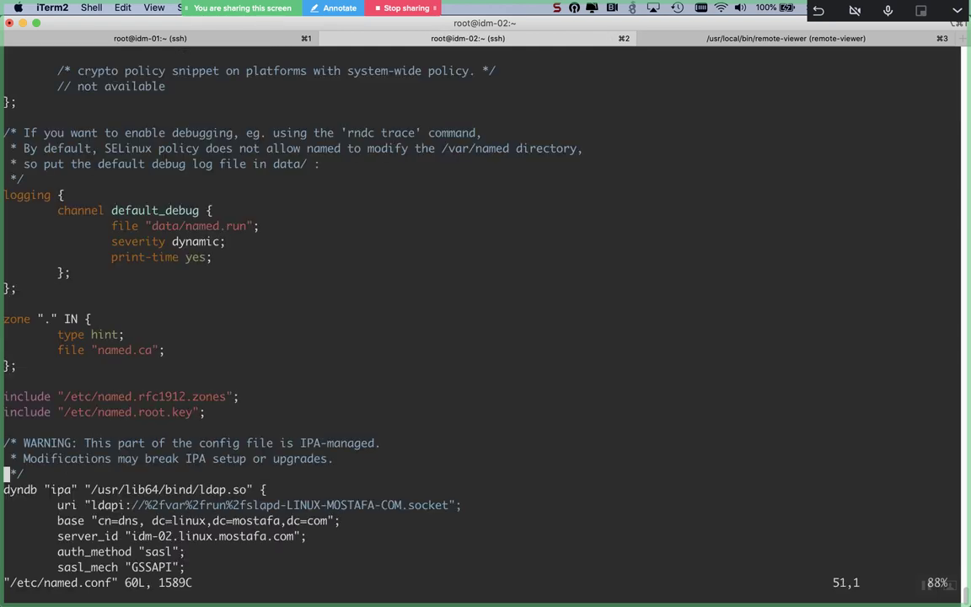
pyautogui.press('Up')
pyautogui.press('Up')
pyautogui.press('Up')
pyautogui.press('Up')
pyautogui.press('Up')
pyautogui.press('Up')
pyautogui.press('Up')
pyautogui.press('Up')
pyautogui.press('Up')
pyautogui.press('Up')
pyautogui.press('Up')
pyautogui.press('Up')
pyautogui.press('Up')
pyautogui.press('Up')
pyautogui.press('Up')
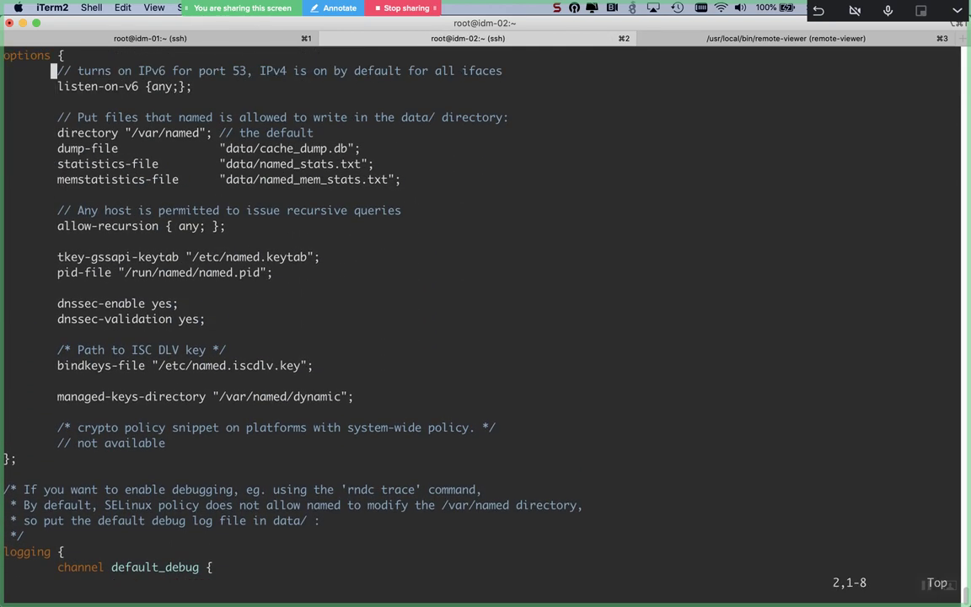
pyautogui.press('Down')
pyautogui.press('Down')
pyautogui.press('Down')
pyautogui.press('Down')
pyautogui.press('Down')
pyautogui.press('Down')
pyautogui.press('Down')
pyautogui.press('Down')
pyautogui.press('Down')
pyautogui.press('Down')
pyautogui.press('Down')
pyautogui.press('Down')
pyautogui.press('Down')
pyautogui.press('Down')
pyautogui.press('Down')
pyautogui.press('Down')
pyautogui.press('Down')
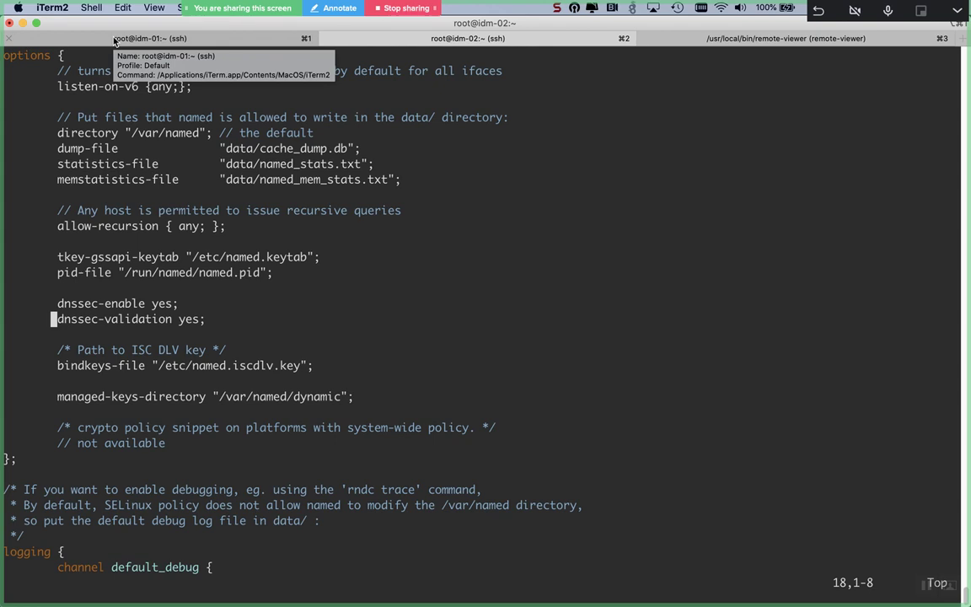
# Step: Quit named.conf with :q, briefly visit BlueJeans, and return to the idm-02 shell
pyautogui.press('Down')
pyautogui.press('Down')
pyautogui.press('Down')
pyautogui.press('Down')
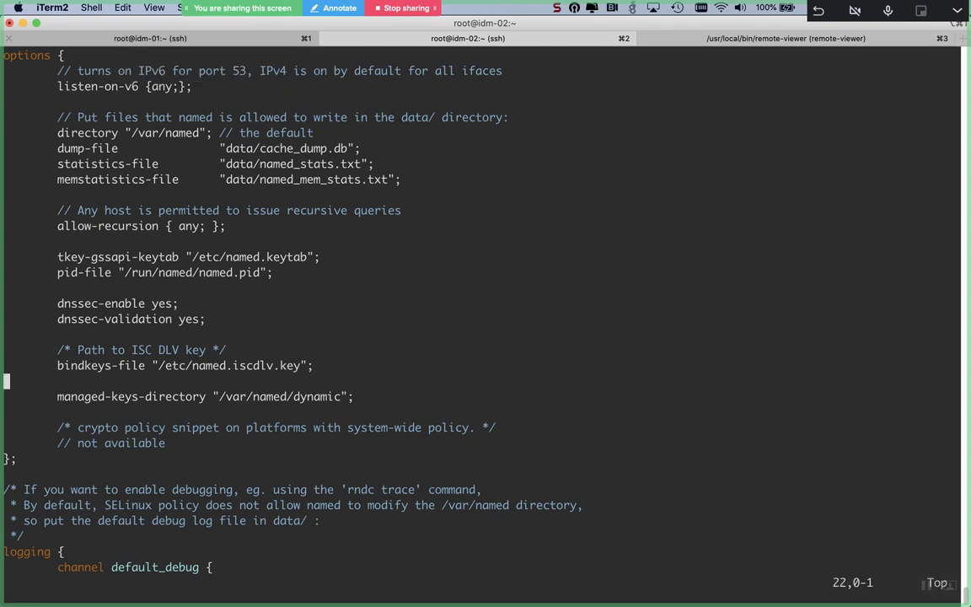
pyautogui.write(':q')
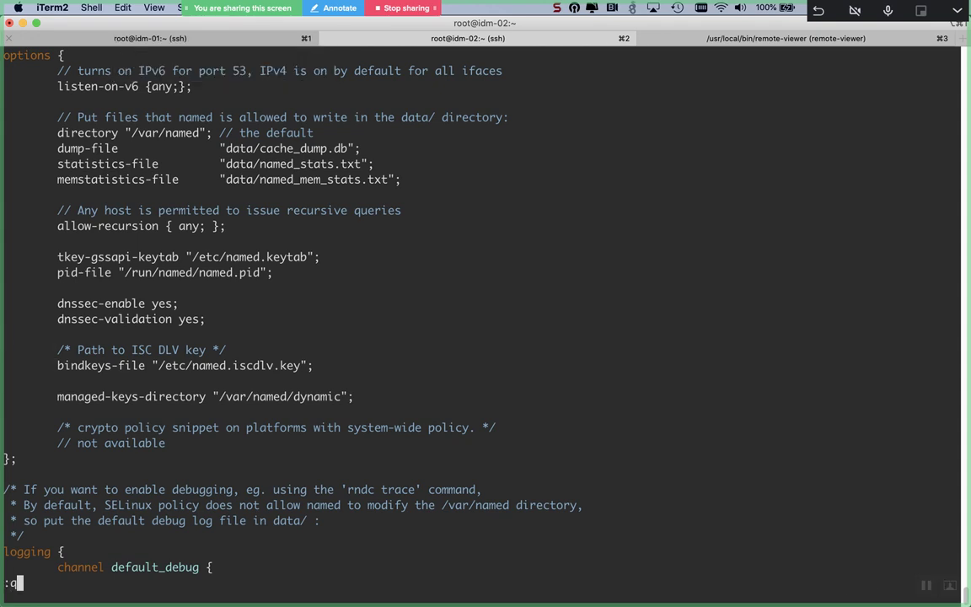
pyautogui.press('Return')
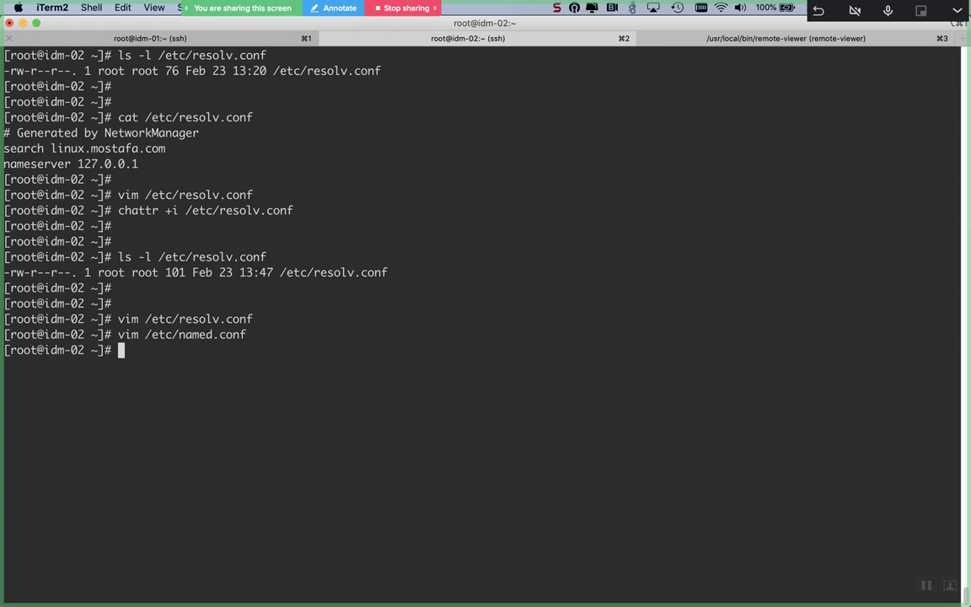
pyautogui.press('super+Tab')
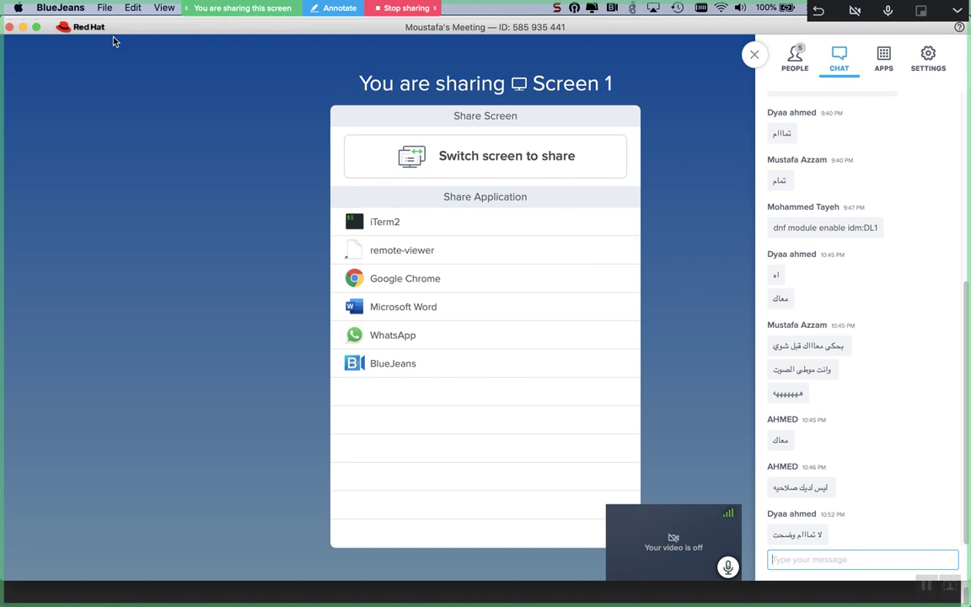
pyautogui.press('super+Tab')
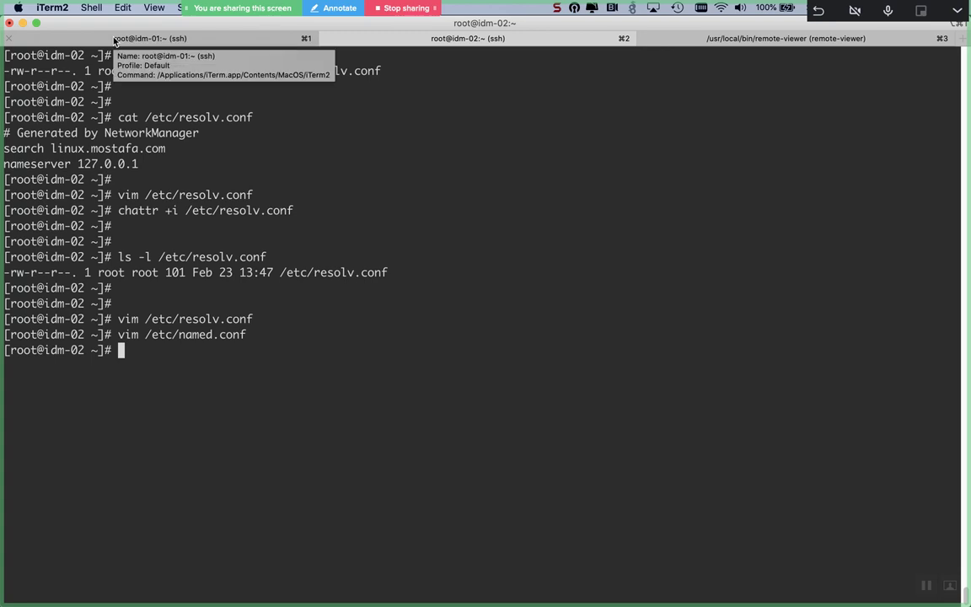
# Step: Run chattr -i on /etc/resolv.conf, then open and quit named.conf
pyautogui.write('chattr -')
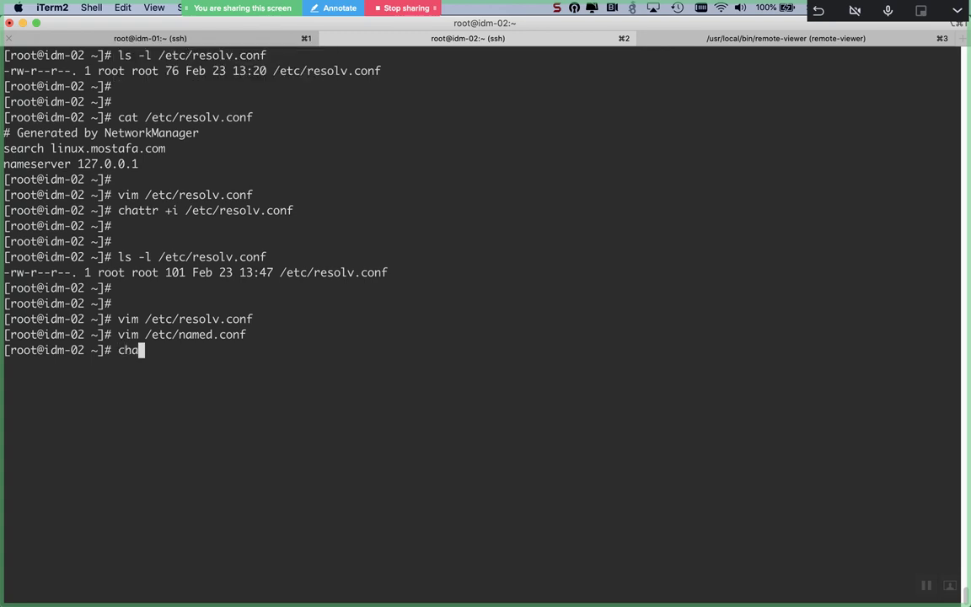
pyautogui.write('/etc/res')
pyautogui.press('Tab')
pyautogui.press('Return')
pyautogui.press('Return')
pyautogui.press('Return')
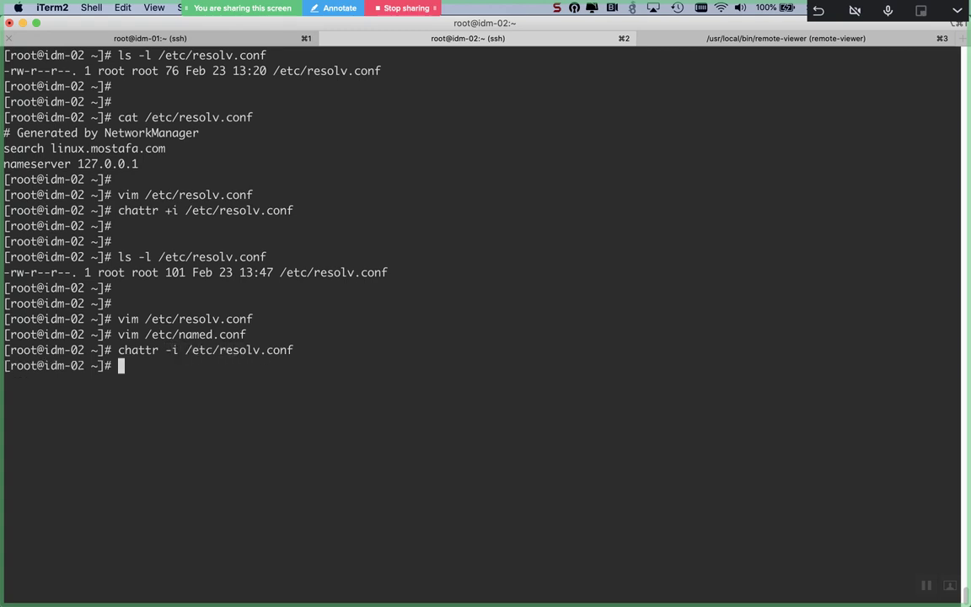
pyautogui.press('Up')
pyautogui.press('Up')
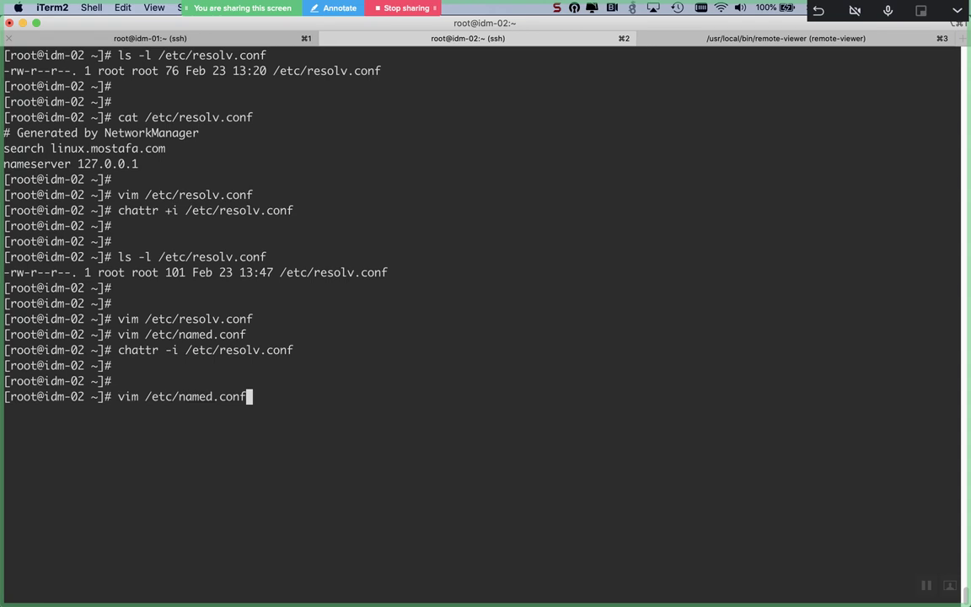
pyautogui.press('Return')
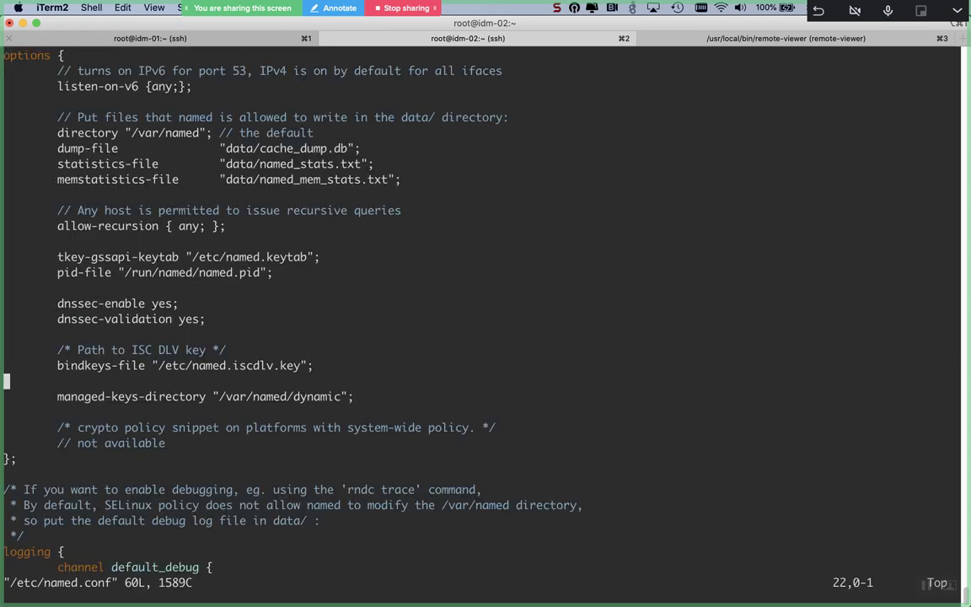
pyautogui.write(':q')
pyautogui.press('Return')
# Step: Delete the nameserver 10.44.129.132 line from resolv.conf and save with :wq
pyautogui.press('Return')
pyautogui.press('Return')
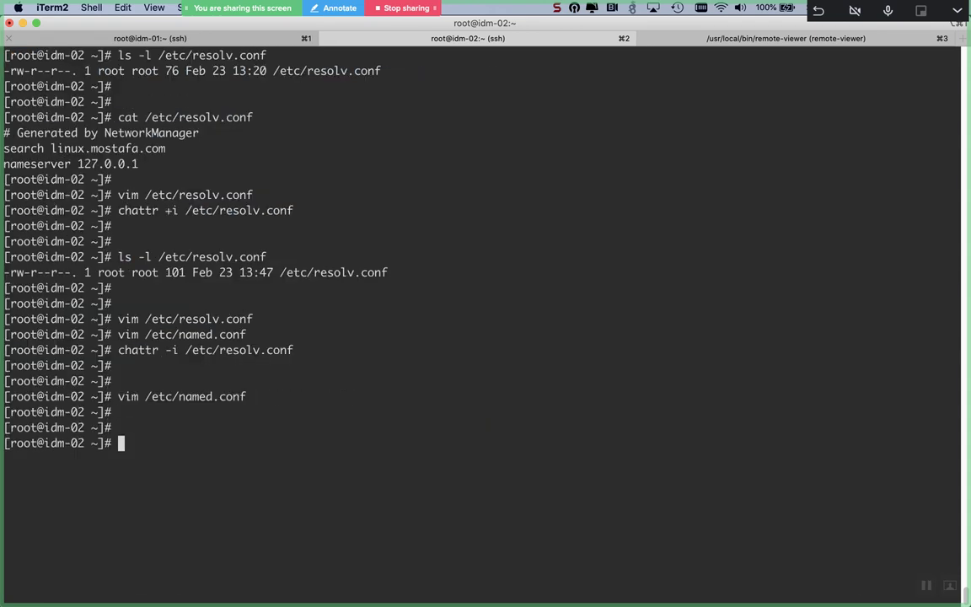
pyautogui.press('Up')
pyautogui.press('Up')
pyautogui.press('Up')
pyautogui.press('Up')
pyautogui.press('Return')
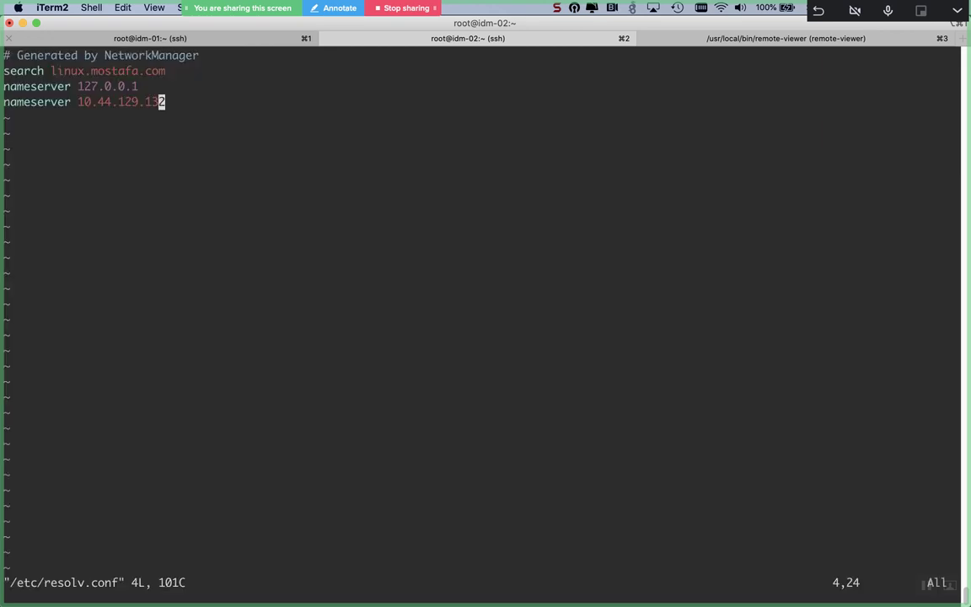
pyautogui.press('d')
pyautogui.press('d')
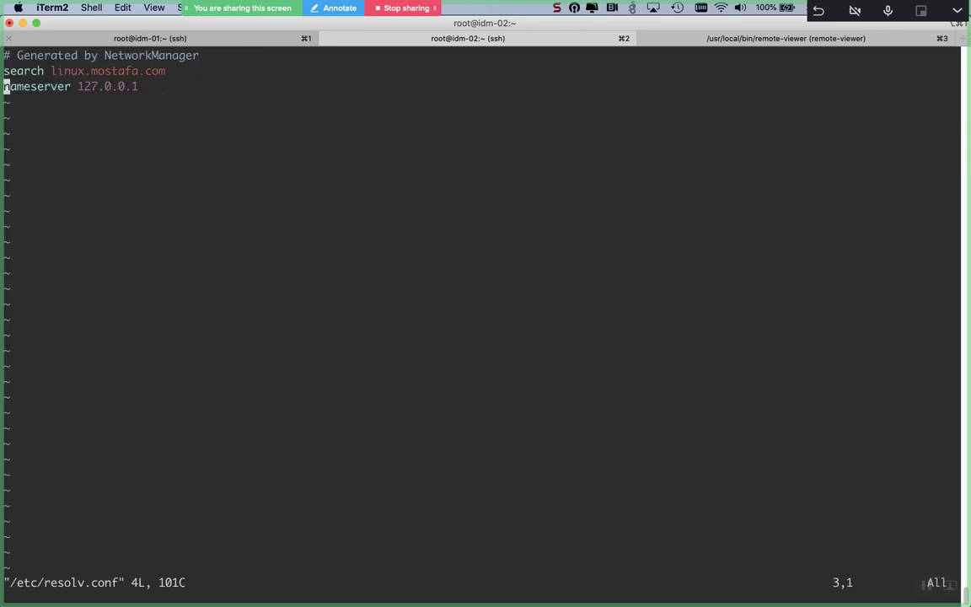
pyautogui.write(':wq')
pyautogui.press('Return')
# Step: Confirm the save in the terminal and switch to the Windows Server Remote Viewer session
pyautogui.press('Return')
pyautogui.press('Return')
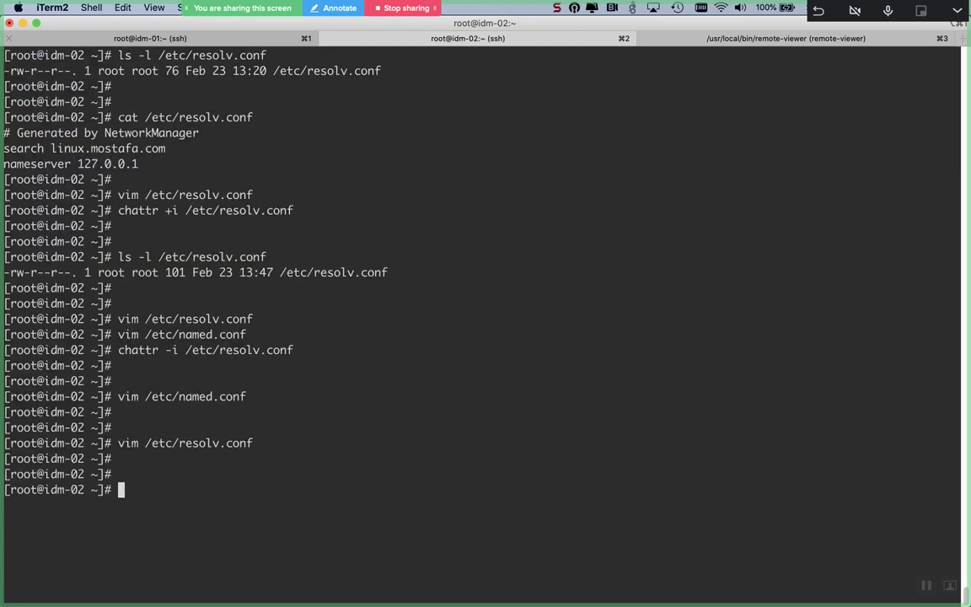
pyautogui.press('Return')
pyautogui.press('super+Tab')
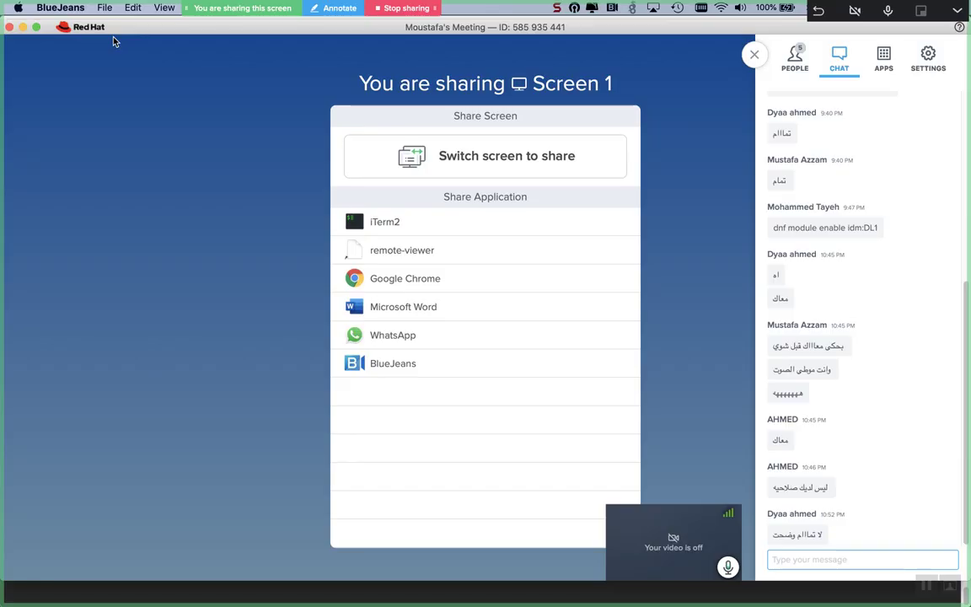
pyautogui.press('super+Tab')
pyautogui.press('Tab')
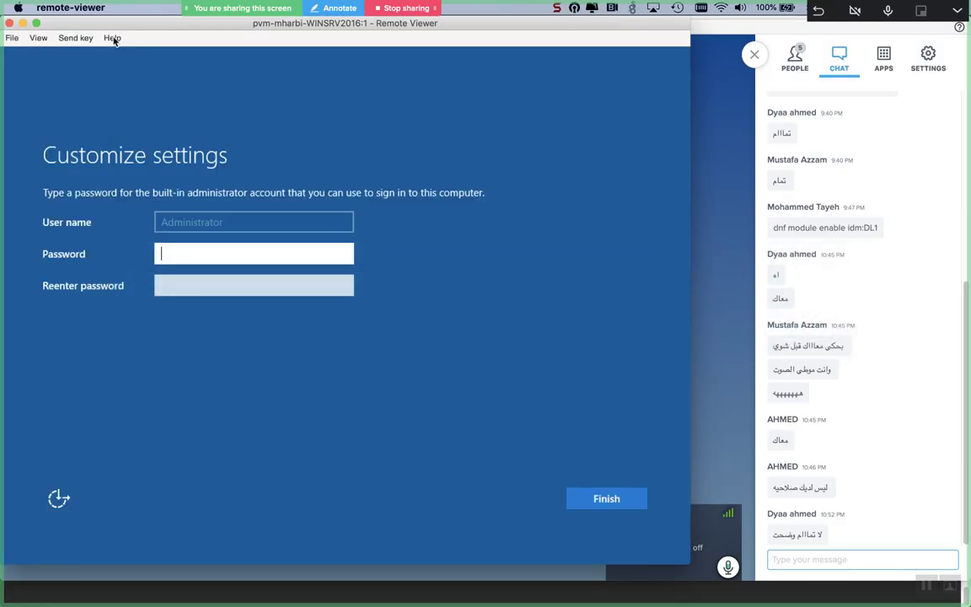
# Step: Enter the administrator password in the Password field on Customize settings
pyautogui.write('PAS')
pyautogui.press('capslock')
pyautogui.write('sw0r')
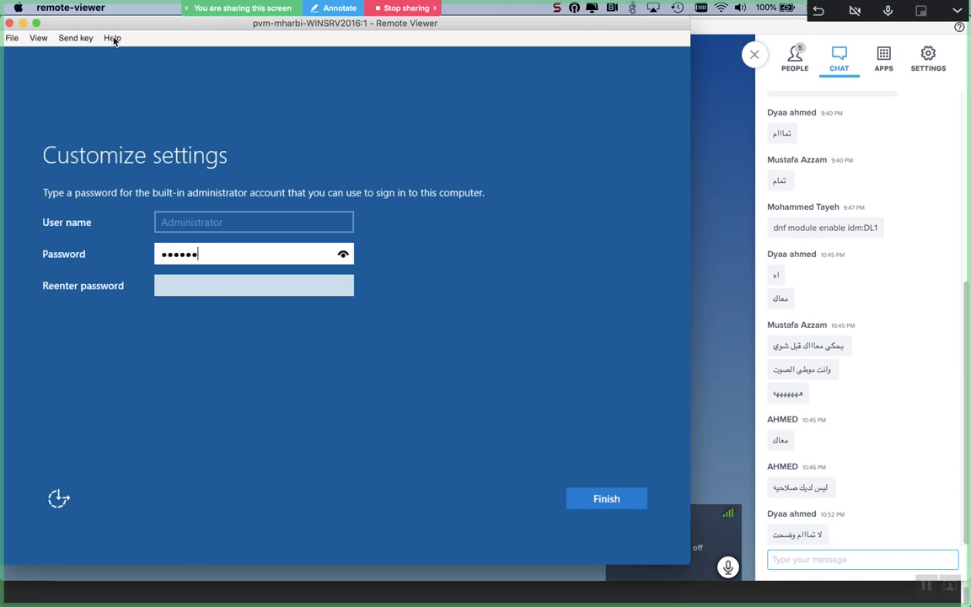
pyautogui.write('d')
pyautogui.press('Tab')
pyautogui.press('capslock')
pyautogui.write('PAS')
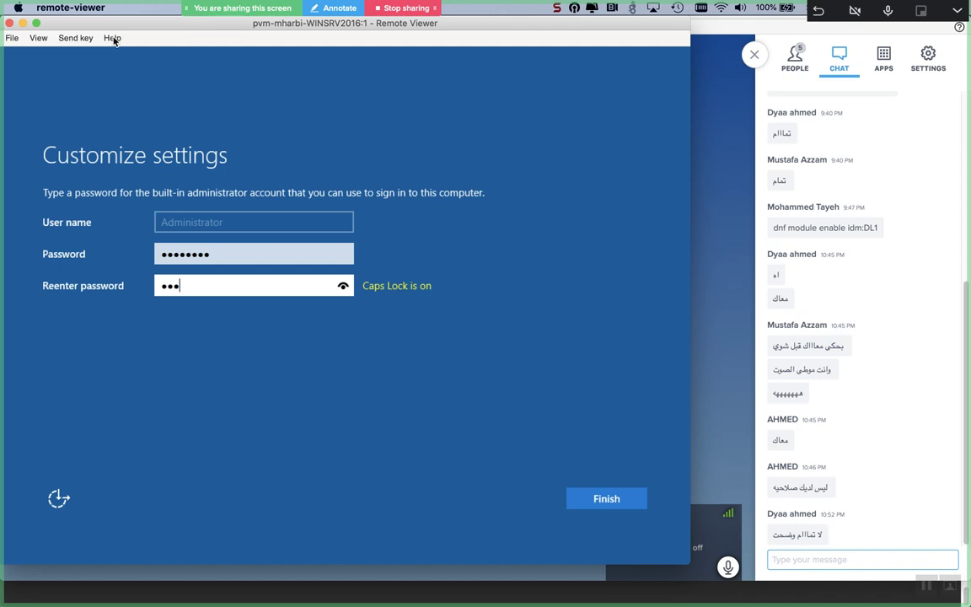
# Step: Erase and retype the mistyped Reenter password confirmation several times
pyautogui.press('BackSpace')
pyautogui.press('BackSpace')
pyautogui.press('BackSpace')
pyautogui.press('capslock')
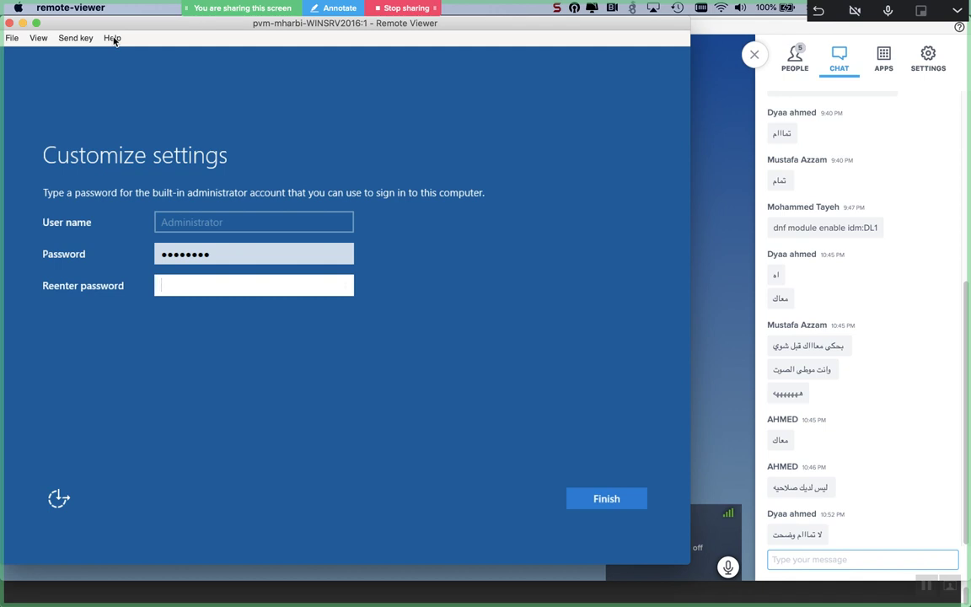
pyautogui.press('capslock')
pyautogui.write('P@s')
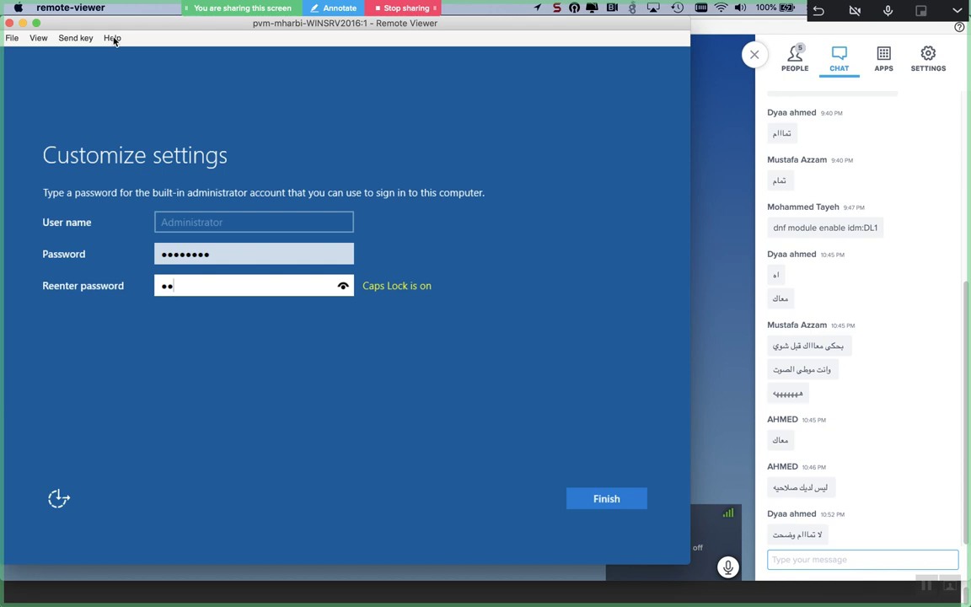
pyautogui.press('BackSpace')
pyautogui.press('BackSpace')
pyautogui.press('capslock')
pyautogui.write('@s')
pyautogui.press('capslock')
pyautogui.write('S')
pyautogui.press('BackSpace')
pyautogui.press('BackSpace')
pyautogui.press('BackSpace')
pyautogui.press('BackSpace')
pyautogui.press('capslock')
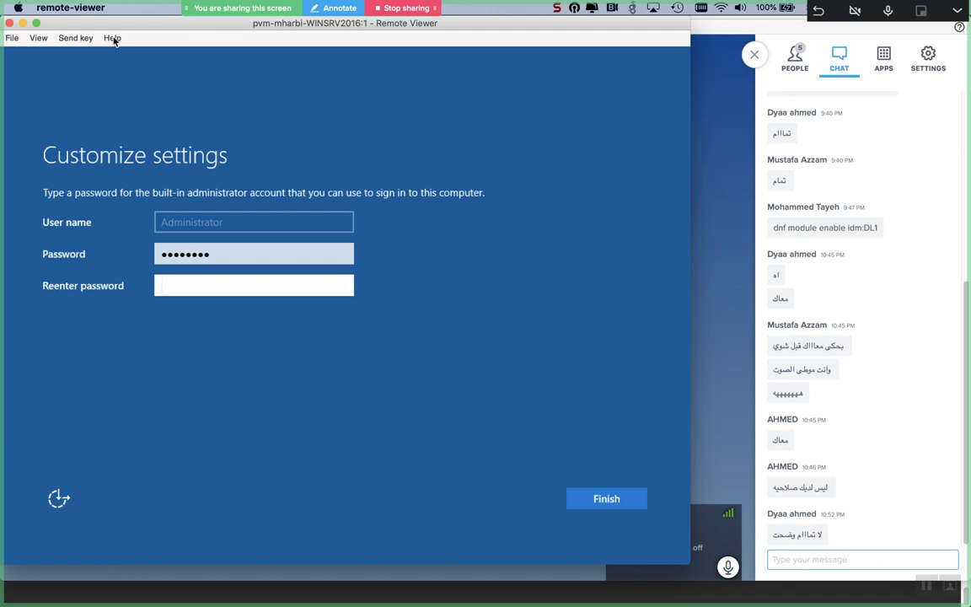
# Step: Retype the password confirmation and submit, triggering the 'These passwords don't match' error
pyautogui.press('capslock')
pyautogui.write('P')
pyautogui.press('capslock')
pyautogui.write('@ssw0rd')
pyautogui.press('Return')
# Step: Type a password in the Password field, then clear it to start over
pyautogui.press('capslock')
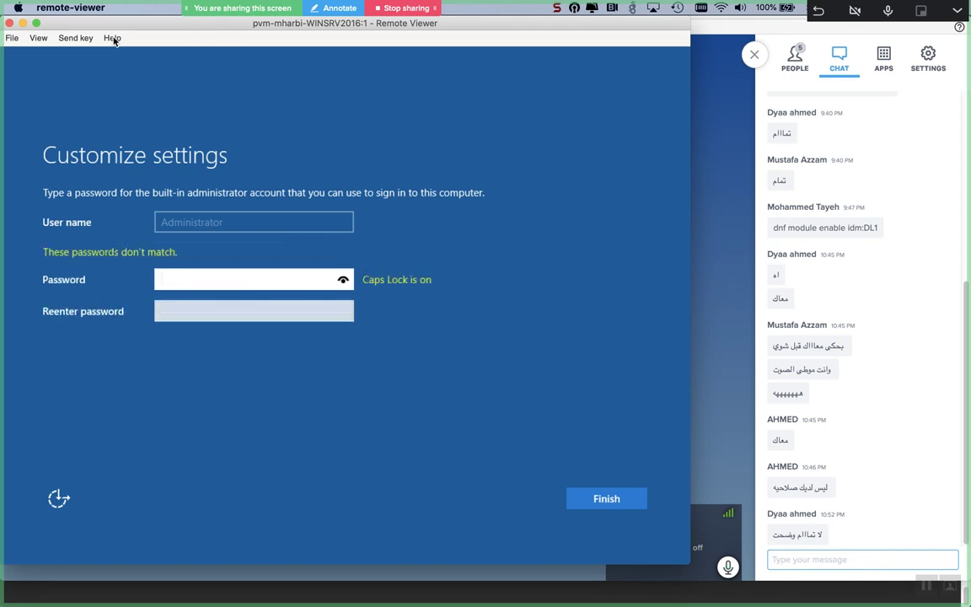
pyautogui.write('•')
pyautogui.press('capslock')
pyautogui.write('••')
pyautogui.press('capslock')
pyautogui.write('•••••')
pyautogui.press('BackSpace')
pyautogui.press('BackSpace')
pyautogui.press('BackSpace')
pyautogui.press('BackSpace')
pyautogui.press('BackSpace')
pyautogui.press('BackSpace')
pyautogui.press('BackSpace')
pyautogui.press('BackSpace')
# Step: Retype the administrator password in the Password field
pyautogui.press('capslock')
pyautogui.press('capslock')
pyautogui.write('P')
pyautogui.press('capslock')
pyautogui.write('@s')
pyautogui.press('capslock')
pyautogui.write('S')
pyautogui.press('capslock')
pyautogui.write('word')
# Step: Enter the matching password in Reenter password and finish setup to reach the lock screen
pyautogui.press('Tab')
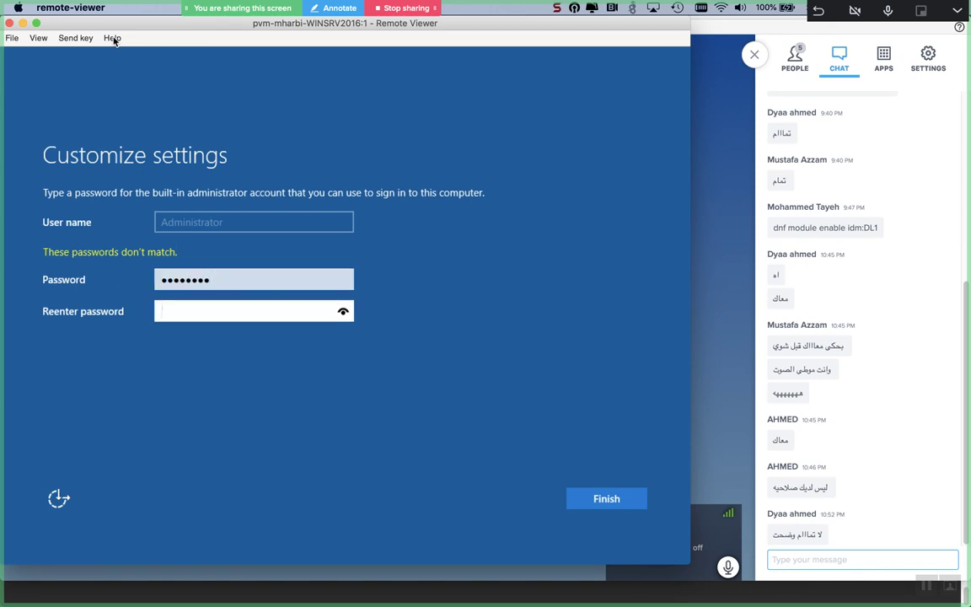
pyautogui.write('p')
pyautogui.press('capslock')
pyautogui.write('pp')
pyautogui.press('capslock')
pyautogui.write('p')
pyautogui.press('capslock')
pyautogui.write('pppp')
pyautogui.press('Return')
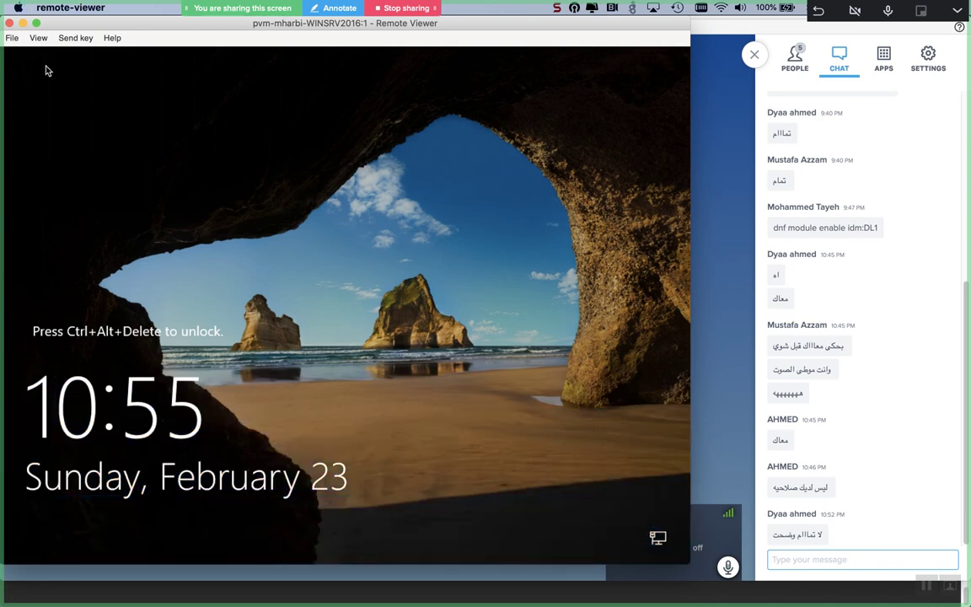
# Step: Send Ctrl+Alt+Del to unlock the server and sign in with the Administrator password
pyautogui.click(74, 39)
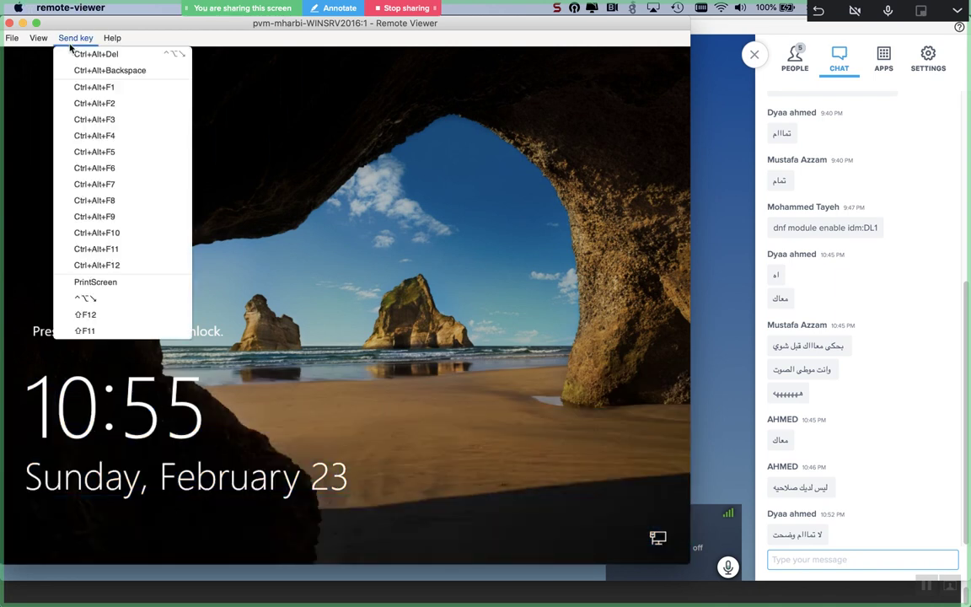
pyautogui.click(73, 55)
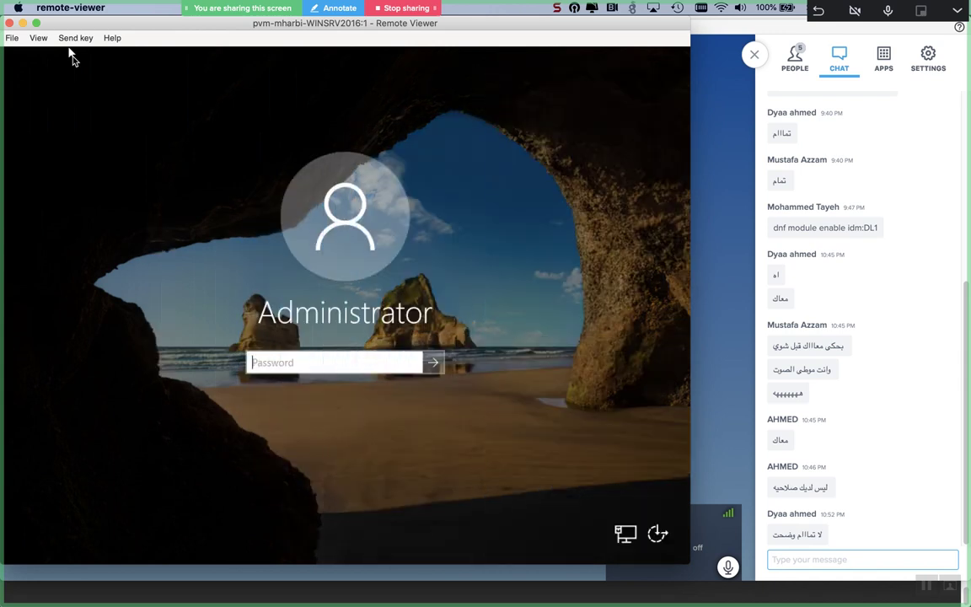
pyautogui.write('P')
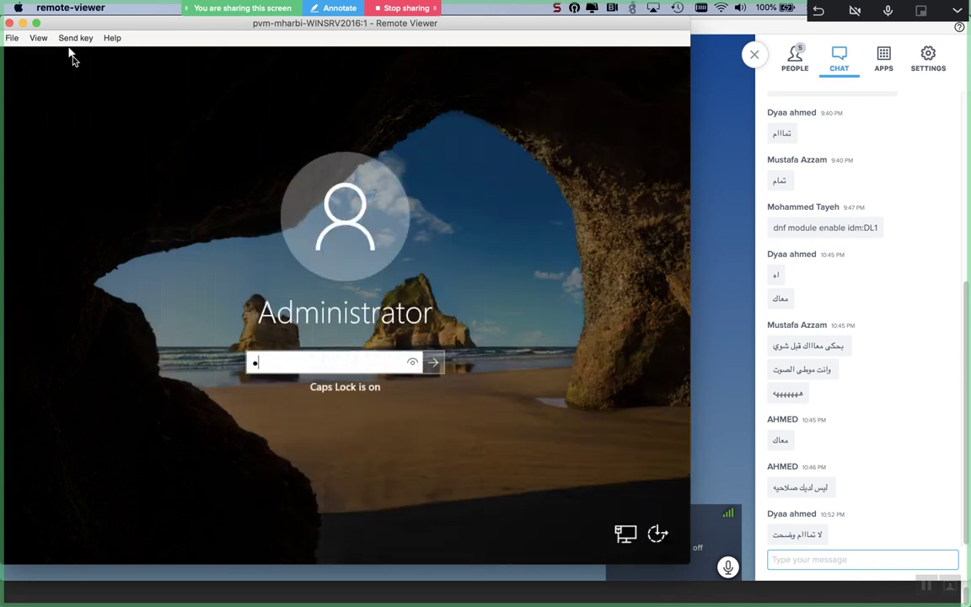
pyautogui.press('capslock')
pyautogui.write('@s')
pyautogui.press('capslock')
pyautogui.write('S12')
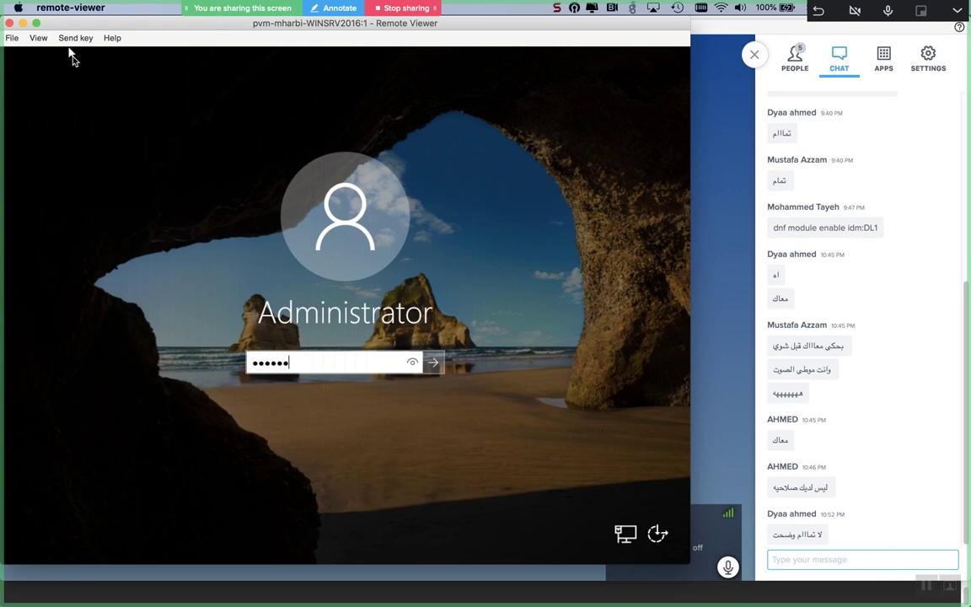
pyautogui.write('34')
pyautogui.press('Return')
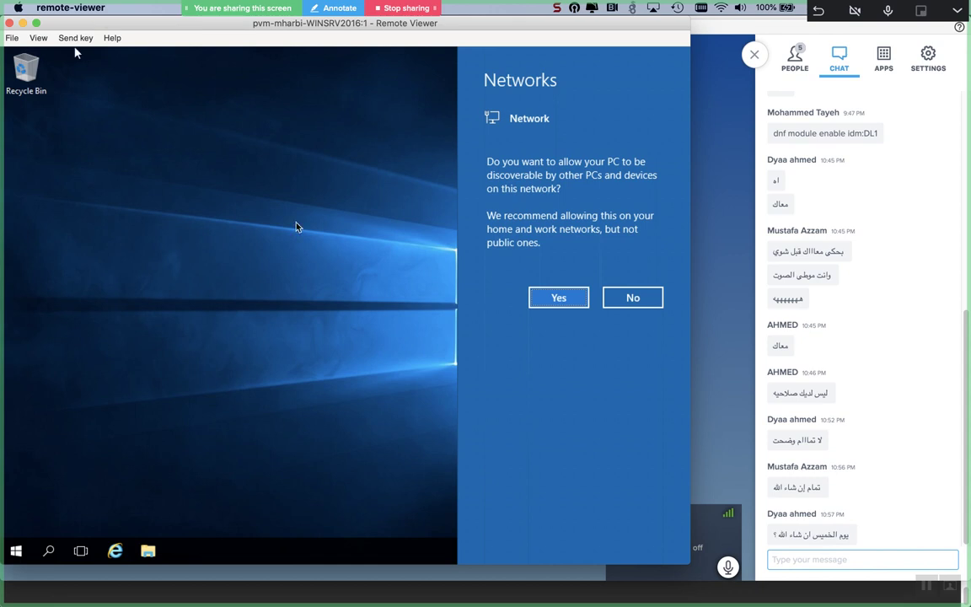
# Step: Answer Yes to the Networks discoverability prompt
pyautogui.click(541, 296)
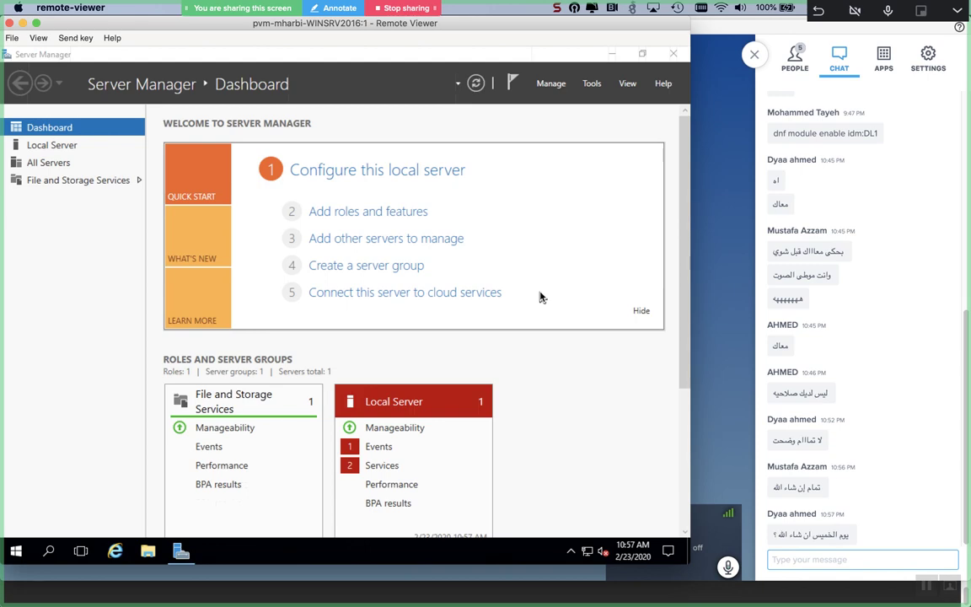
# Step: In Identity Management, open Network Services > DNS Zones > linux.mostafa.com. records
pyautogui.press('super+Tab')
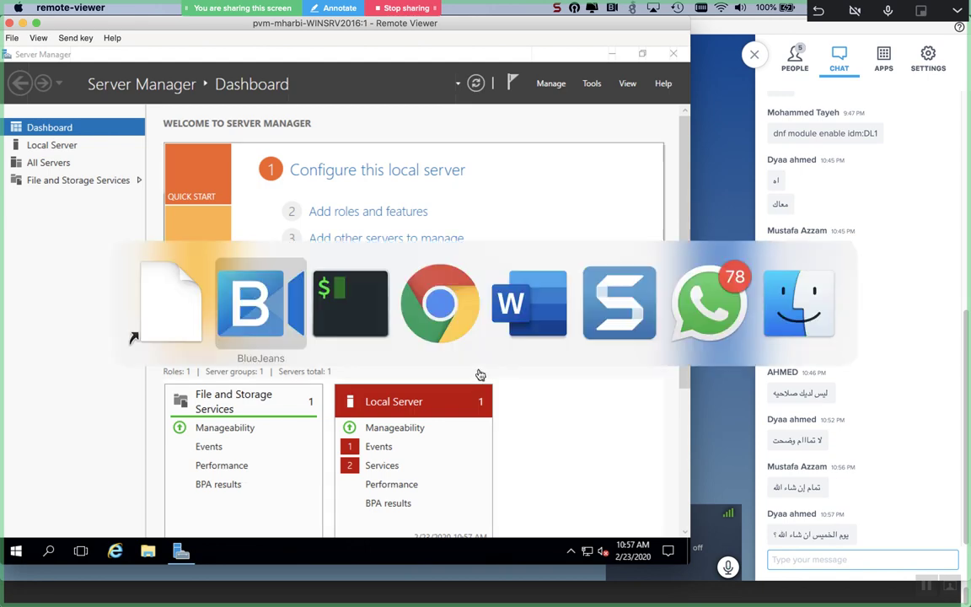
pyautogui.press('super+Tab')
pyautogui.press('super+Tab')
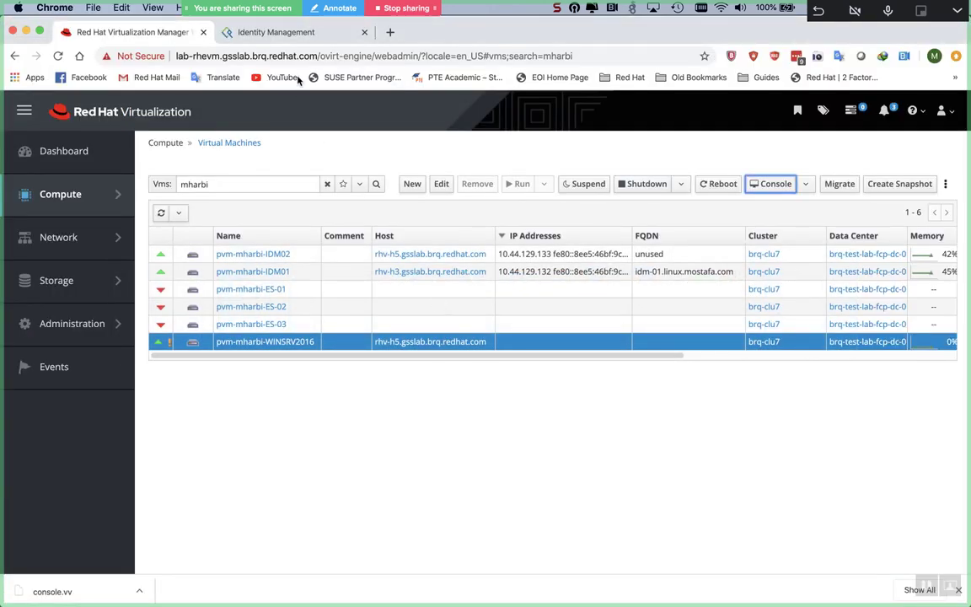
pyautogui.click(289, 35)
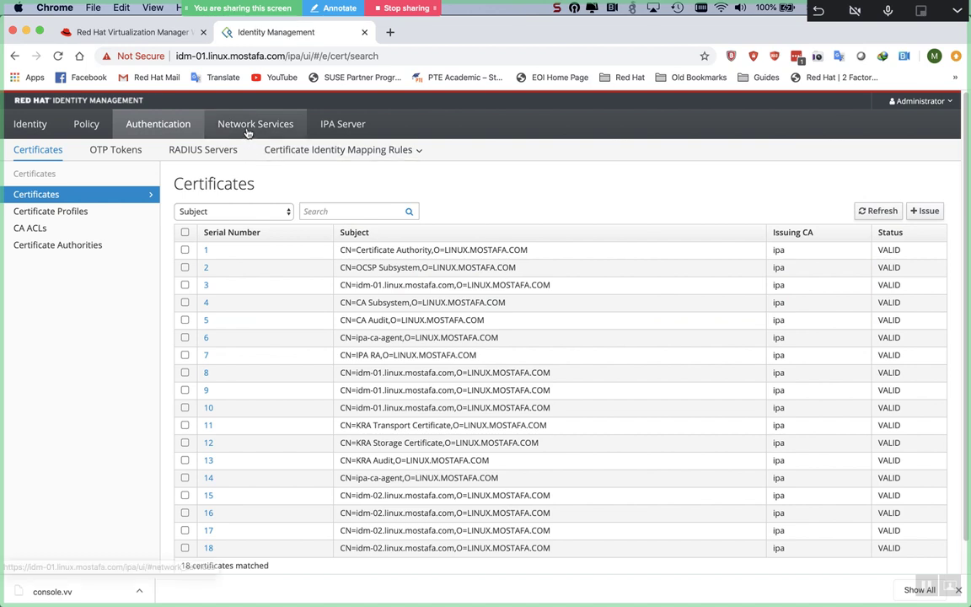
pyautogui.click(245, 131)
pyautogui.click(116, 153)
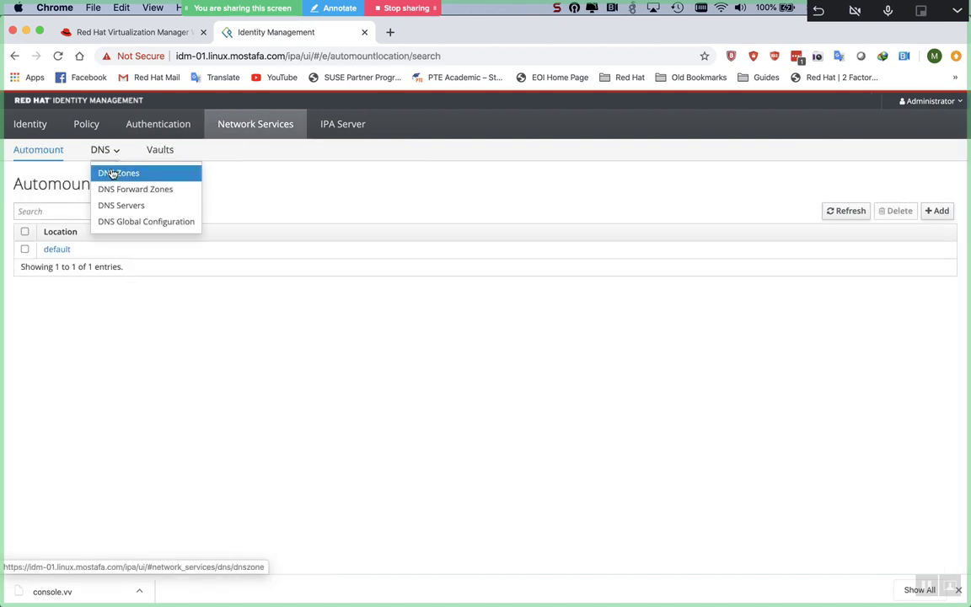
pyautogui.click(112, 171)
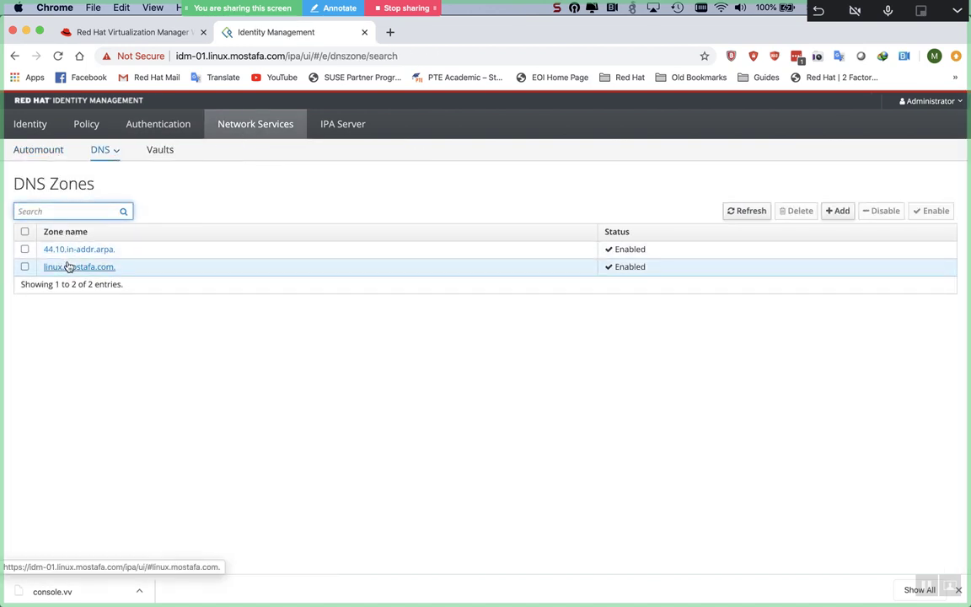
pyautogui.click(68, 266)
# Step: Review the idm-01/idm-02 Kerberos and LDAP SRV records, then stop sharing and open the recorder menu
pyautogui.scroll(-3, 247, 379)
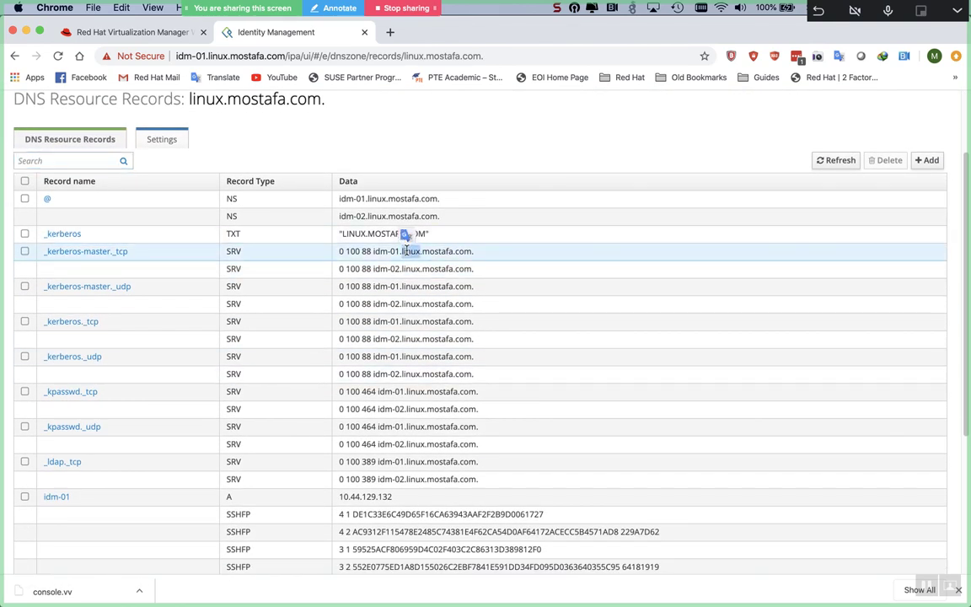
pyautogui.tripleClick(405, 250)
pyautogui.tripleClick(407, 268)
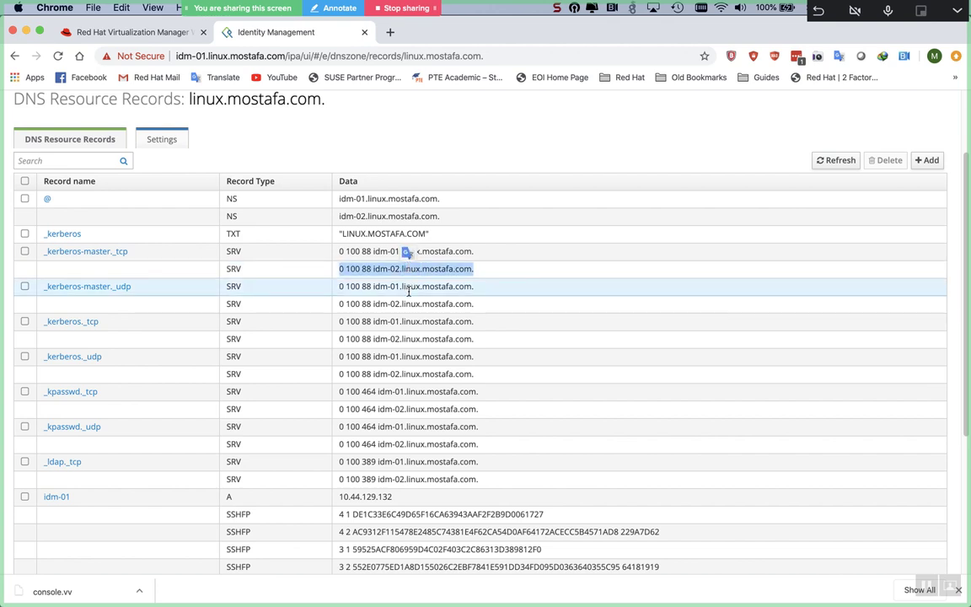
pyautogui.tripleClick(407, 286)
pyautogui.tripleClick(405, 303)
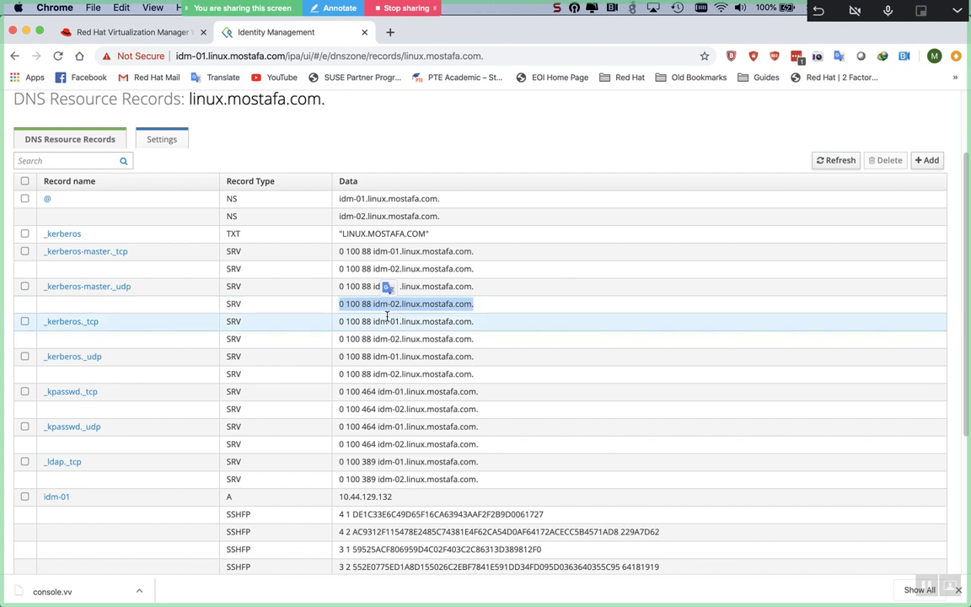
pyautogui.tripleClick(388, 320)
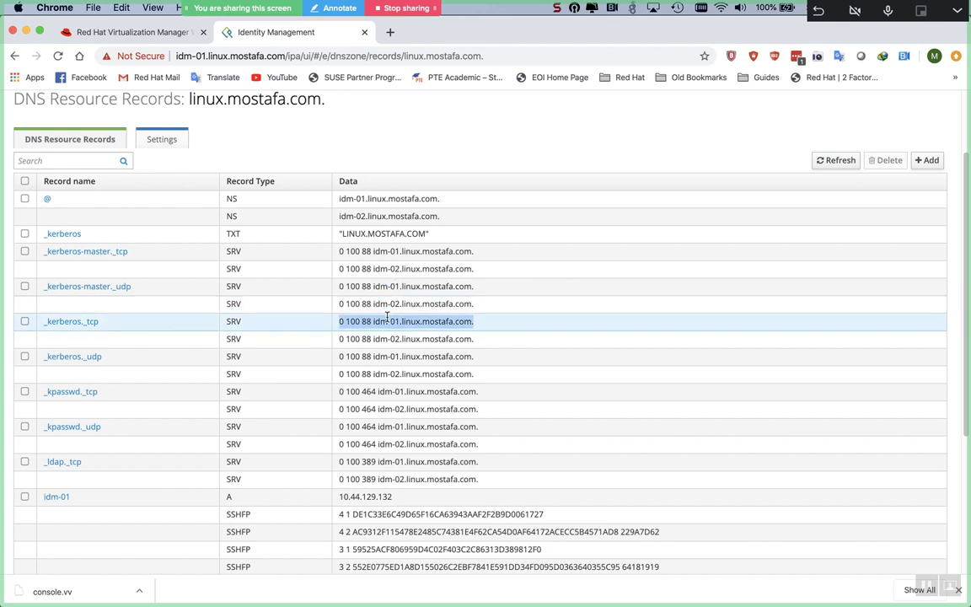
pyautogui.doubleClick(410, 462)
pyautogui.click(410, 462)
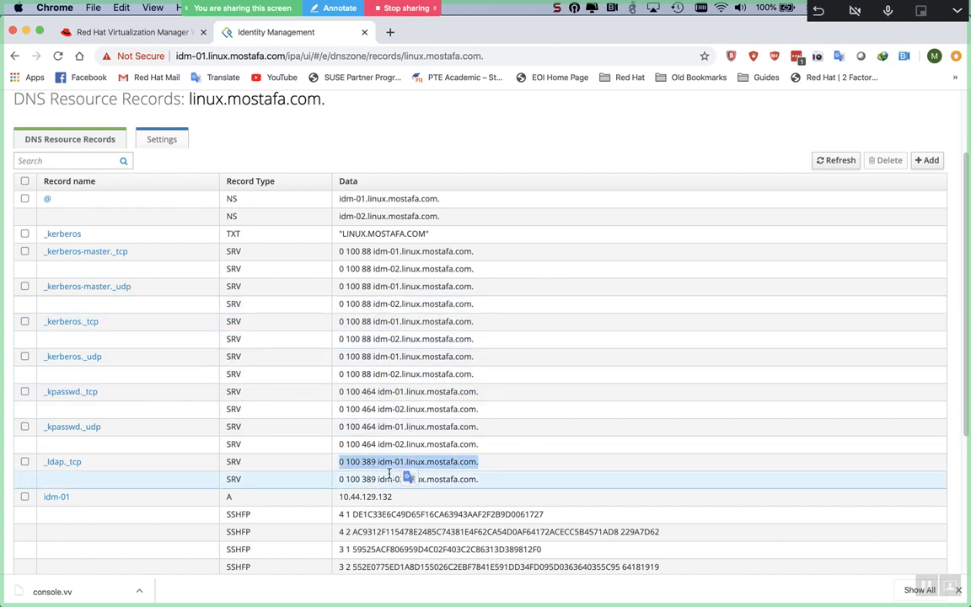
pyautogui.tripleClick(388, 477)
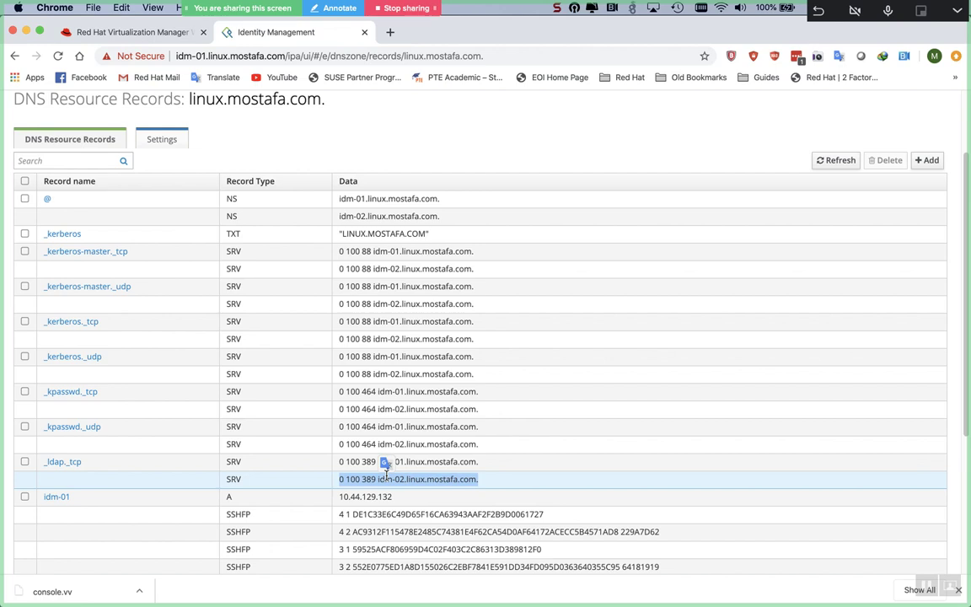
pyautogui.click(401, 8)
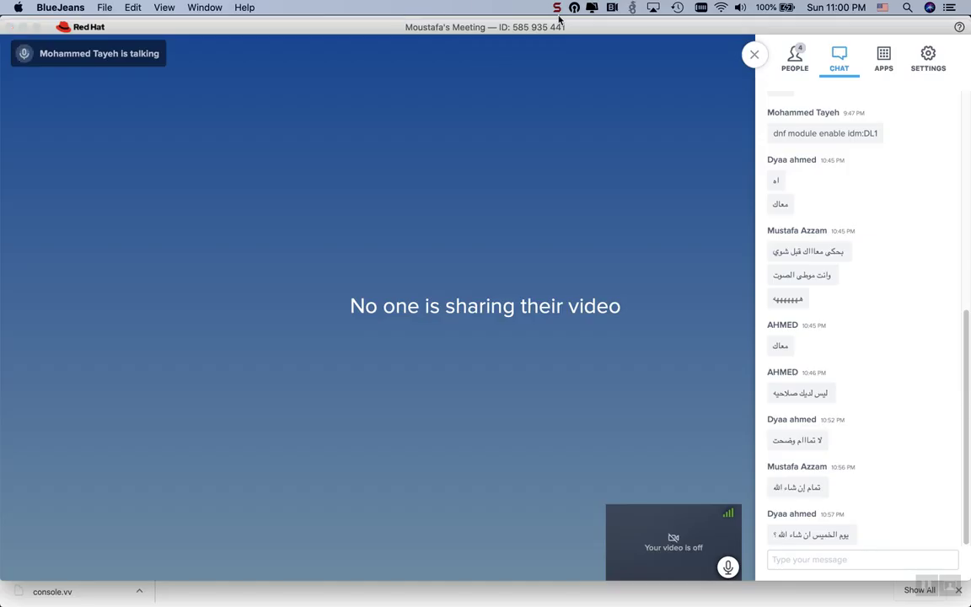
pyautogui.click(557, 8)
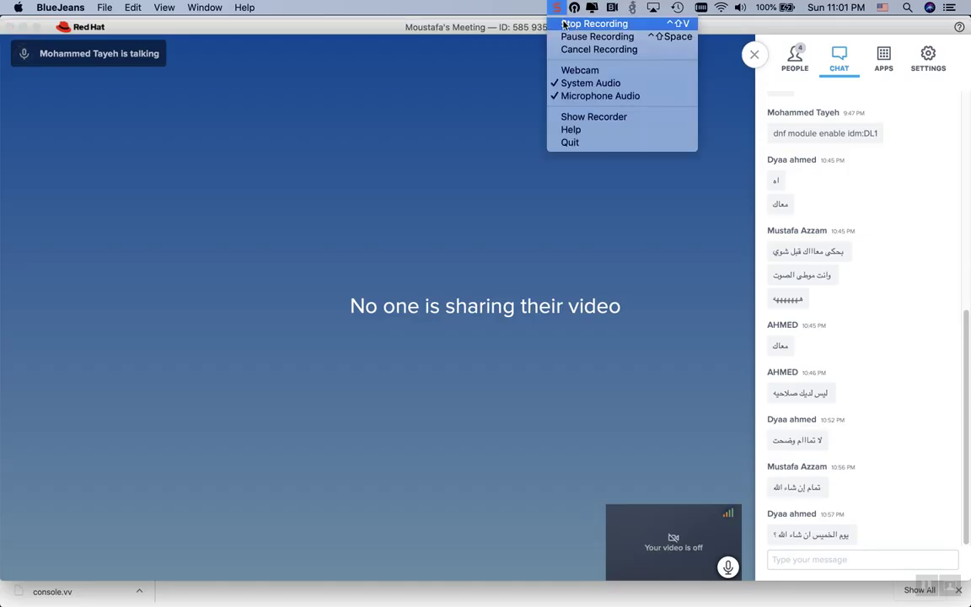